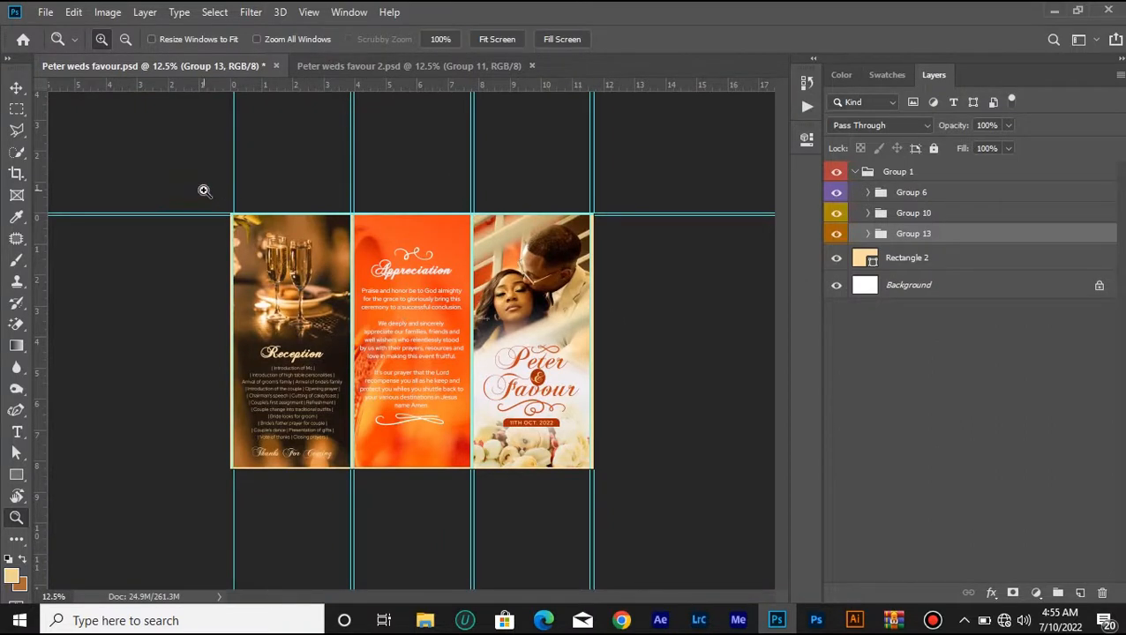
- Examine the panel layouts of Peter weds favour.psd and Peter weds favour 2.psd up close and as whole pages
left_click(563, 361)
left_click(385, 67)
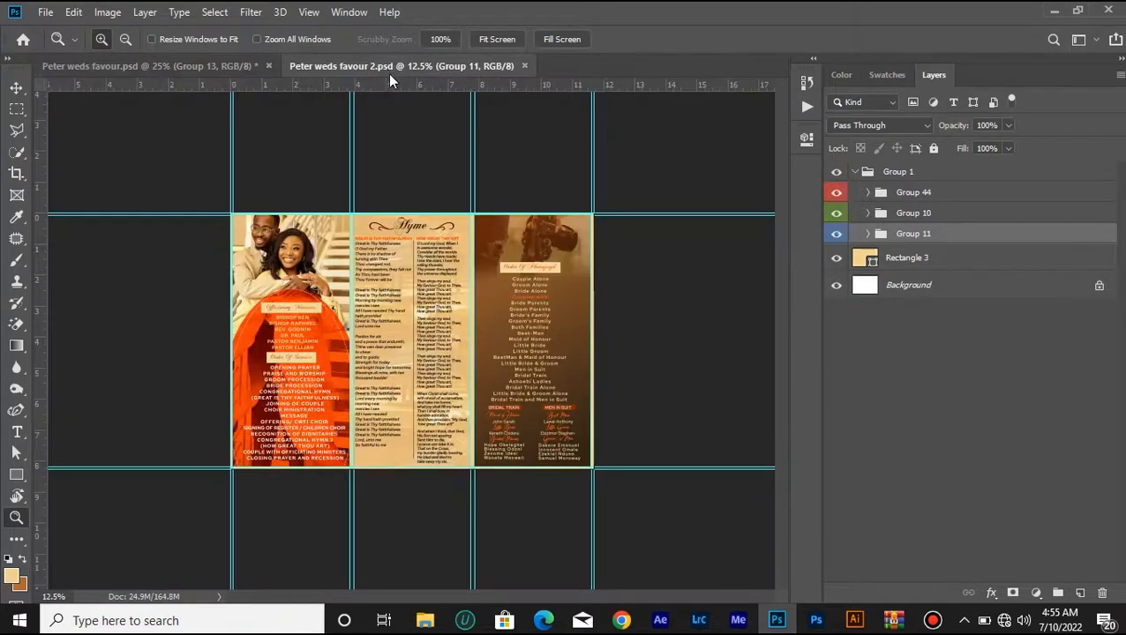
key("ctrl+plus")
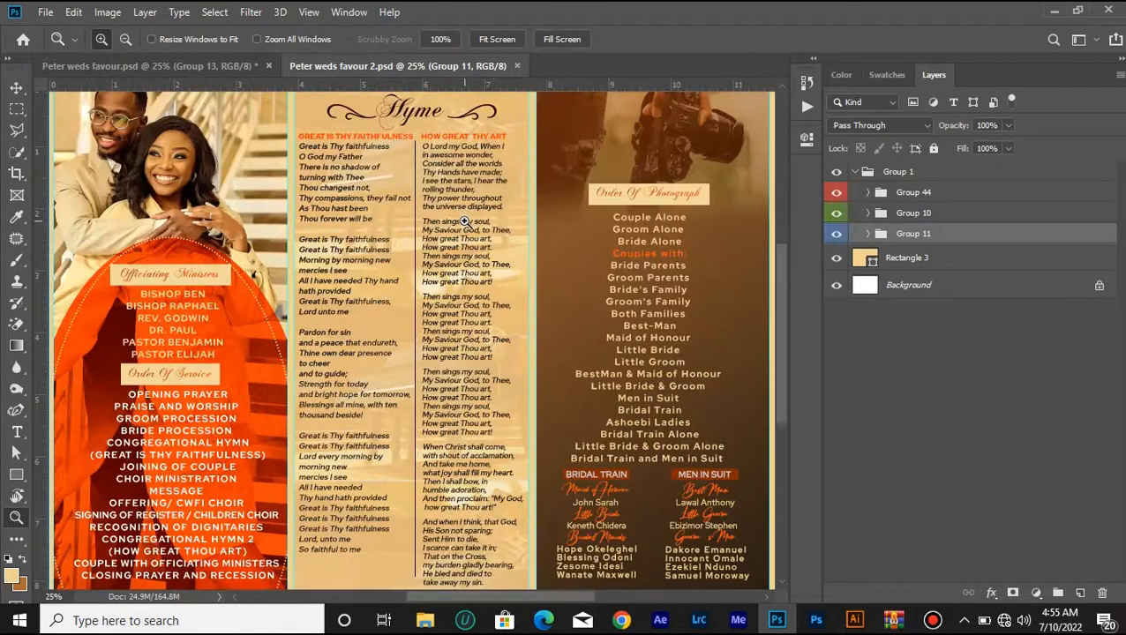
key("ctrl+minus")
key("ctrl+minus")
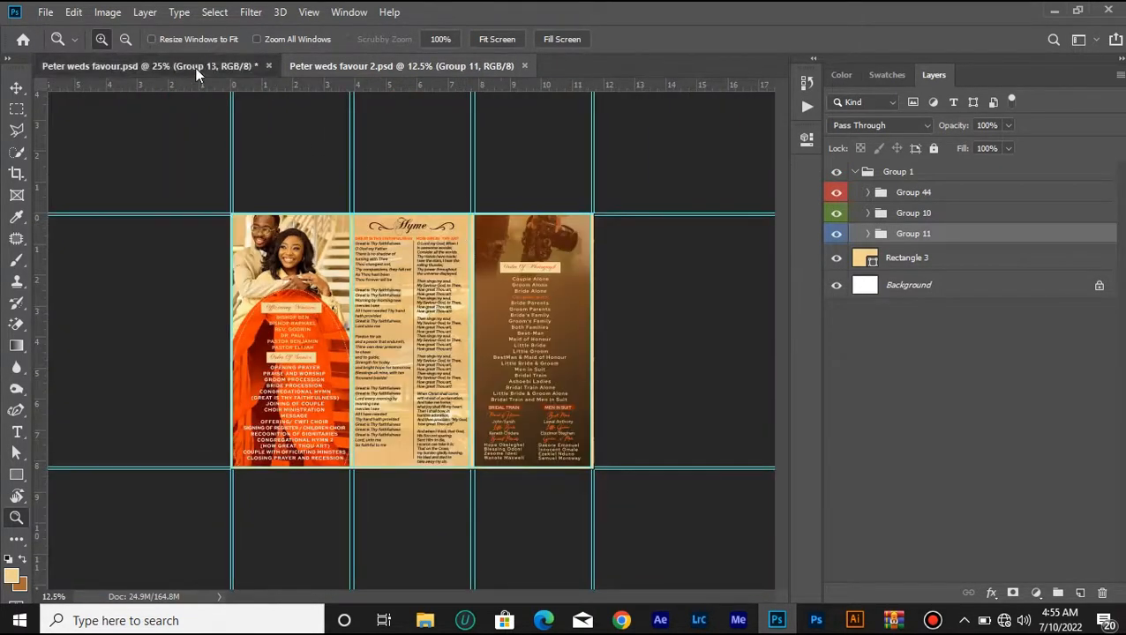
left_click(196, 70)
key("ctrl+minus")
key("ctrl+minus")
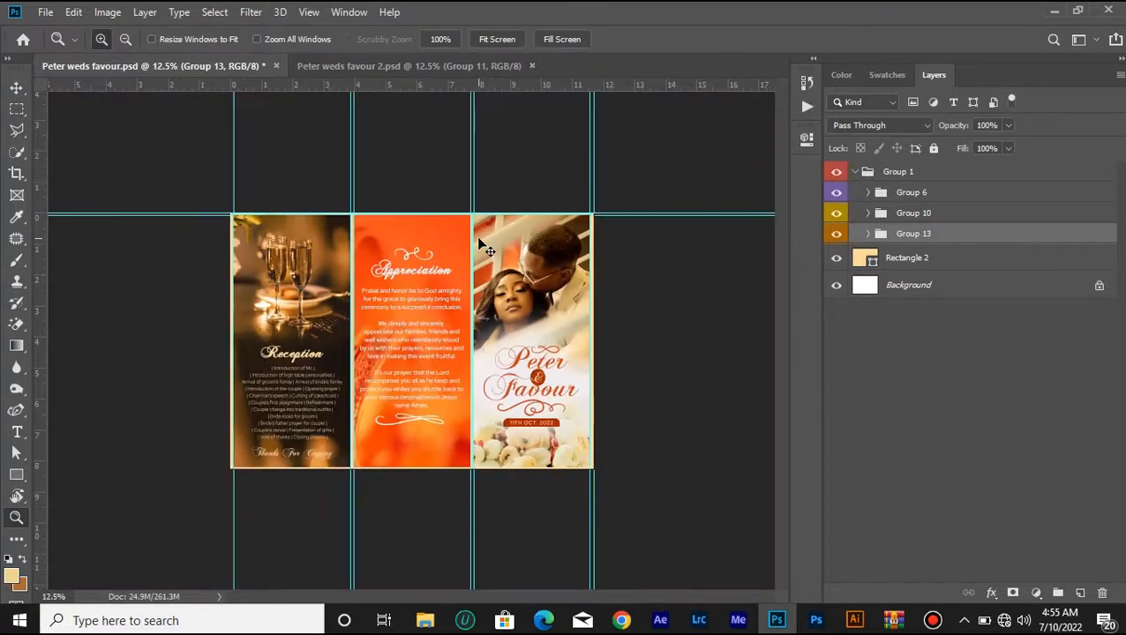
key("ctrl+plus")
key("ctrl+plus")
key("ctrl+minus")
key("ctrl+minus")
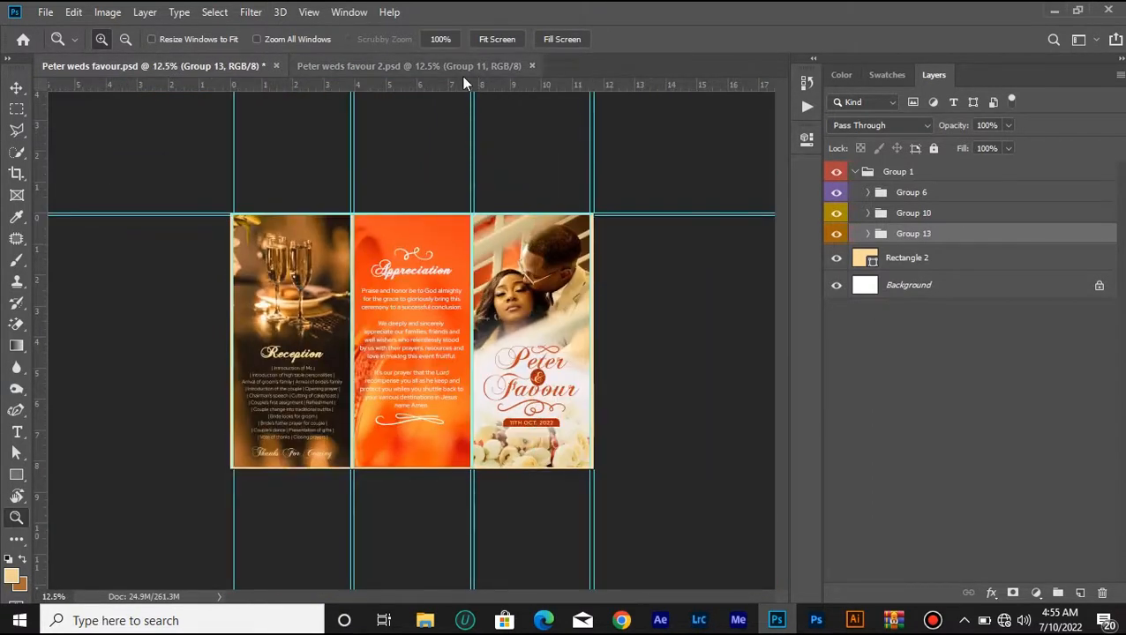
- View Peter weds favour.psd at print size and compare its panels with those in Peter weds favour 2.psd
right_click(438, 334)
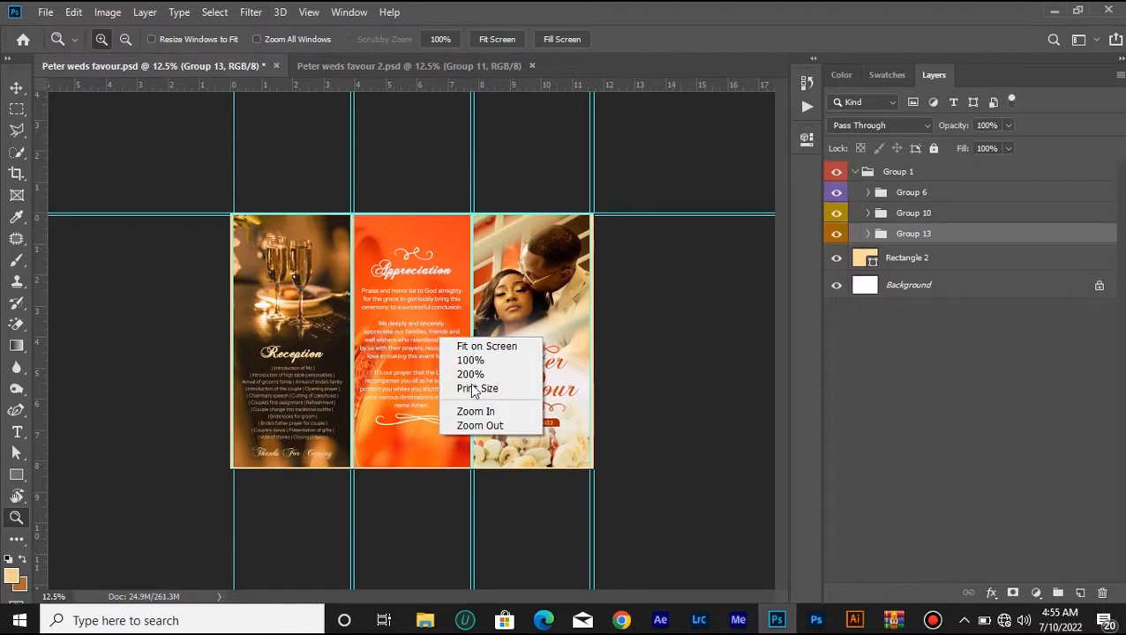
left_click(468, 389)
key("ctrl+plus")
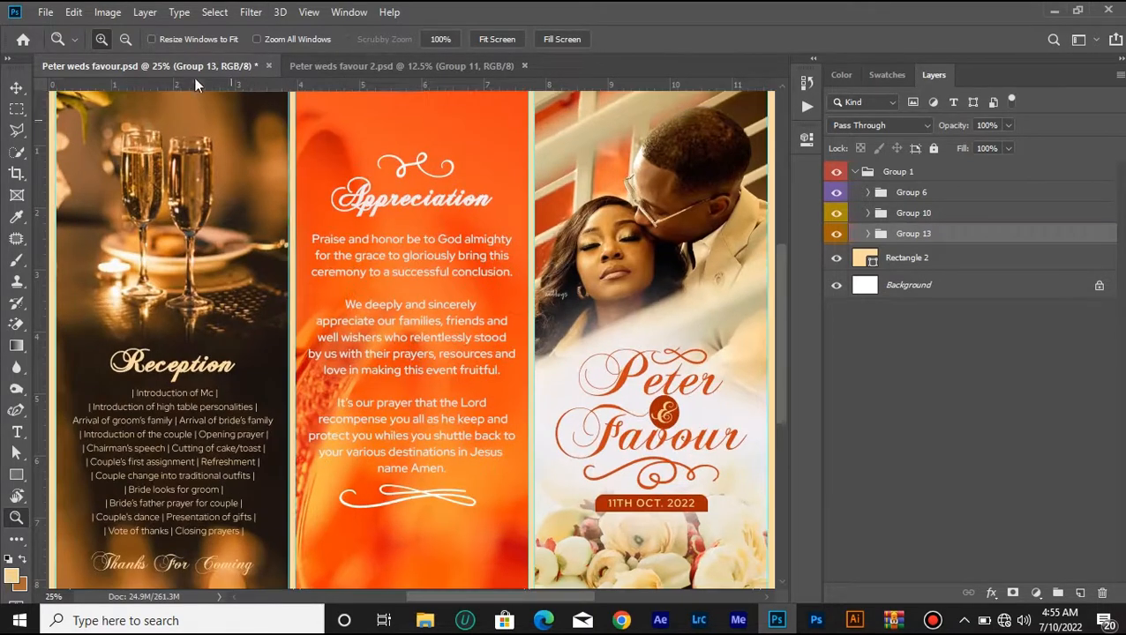
left_click(392, 69)
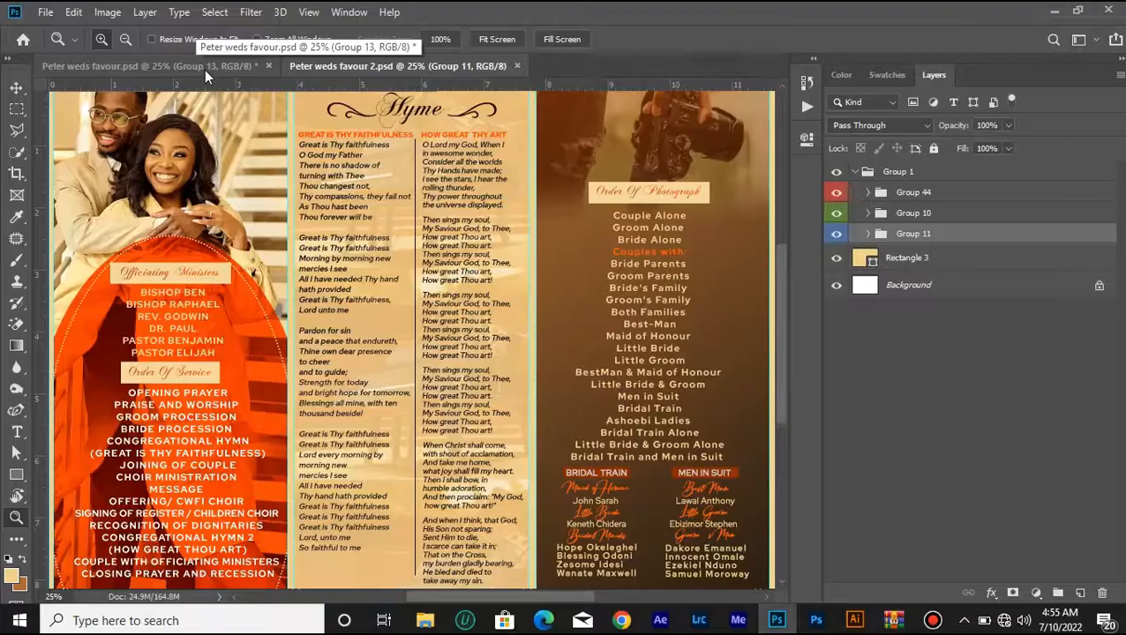
left_click(204, 69)
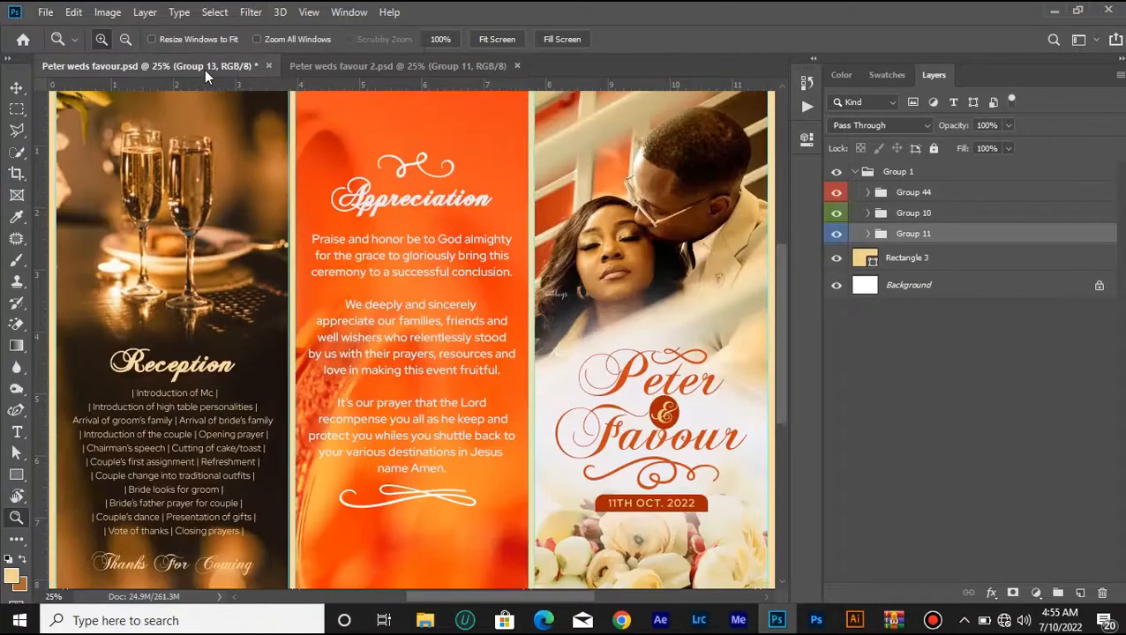
right_click(499, 305)
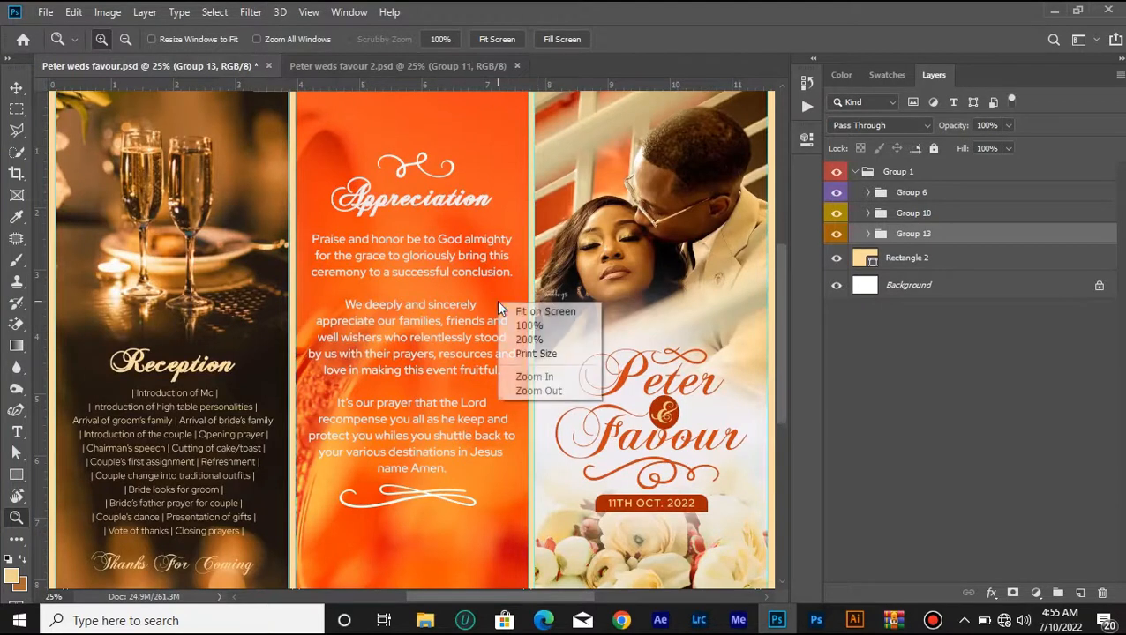
left_click(520, 355)
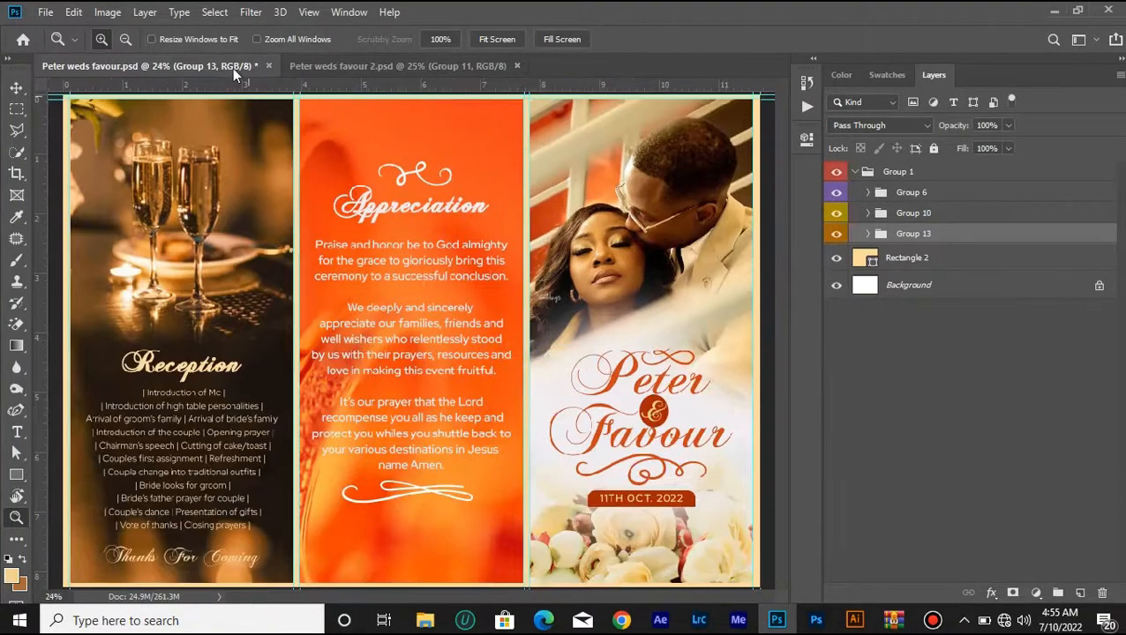
left_click(342, 62)
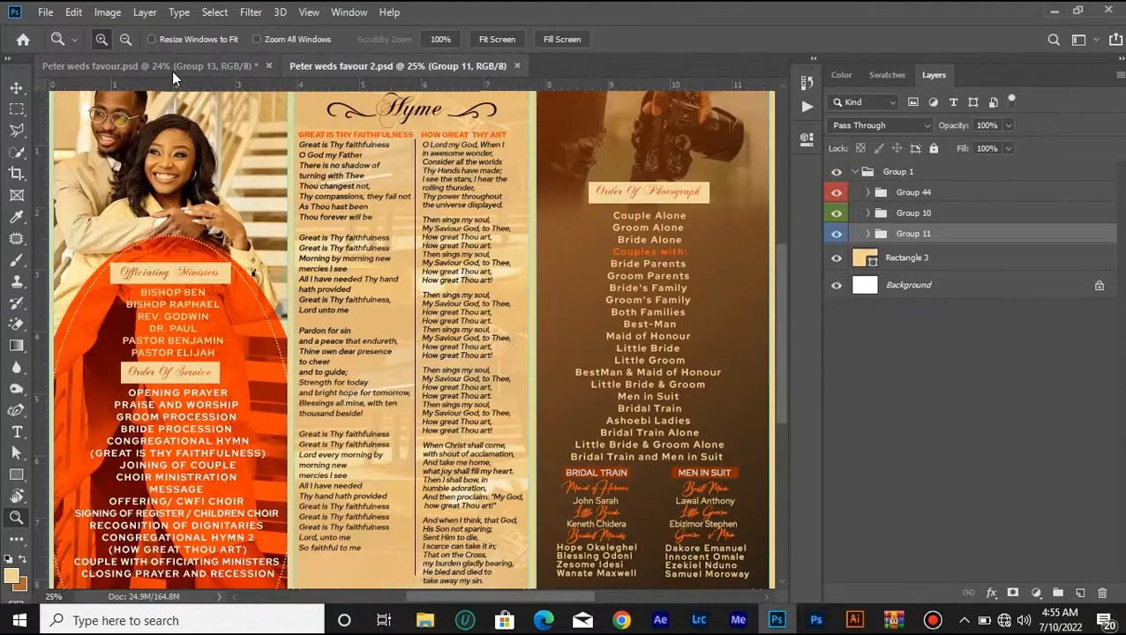
- Hide Group 6, Group 10, Group 13 and the Rectangle 2 layer in Peter weds favour.psd
left_click(171, 67)
left_click_drag(838, 195, 836, 238)
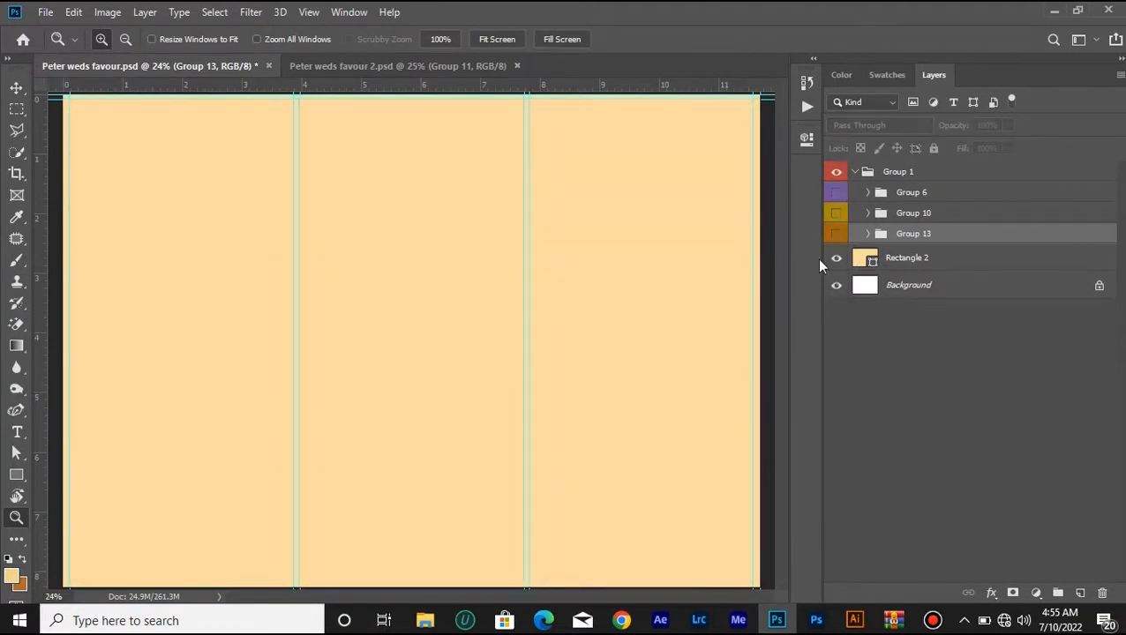
left_click(837, 258)
- Configure a new A4 document in landscape, 297 x 210 mm at 300 pixels/inch, and dismiss it without creating it
left_click(46, 12)
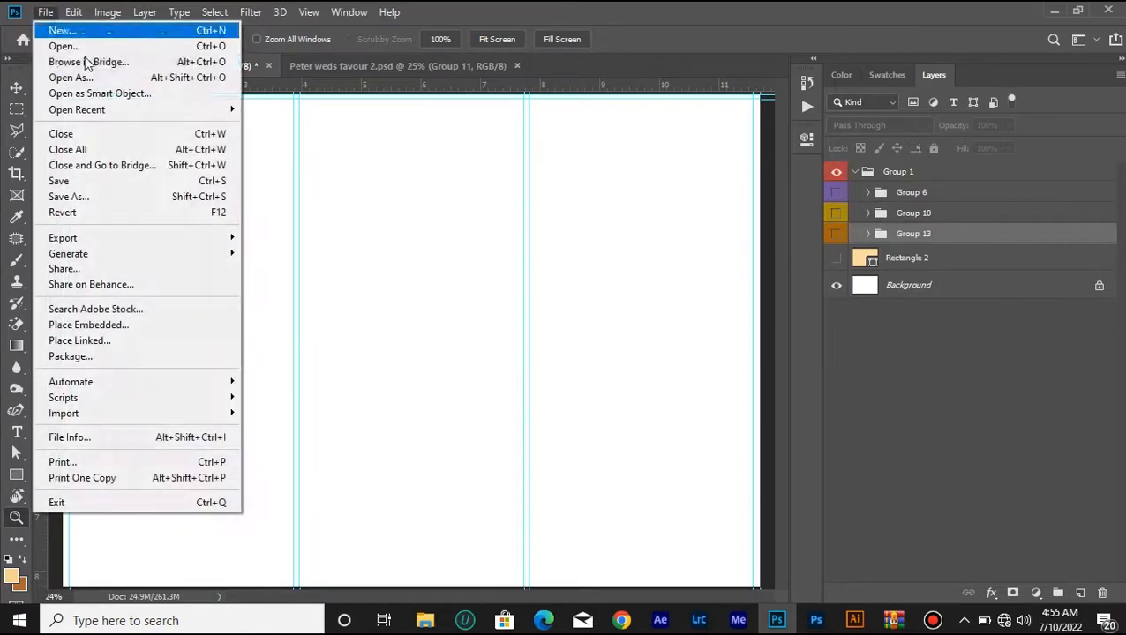
key("Escape")
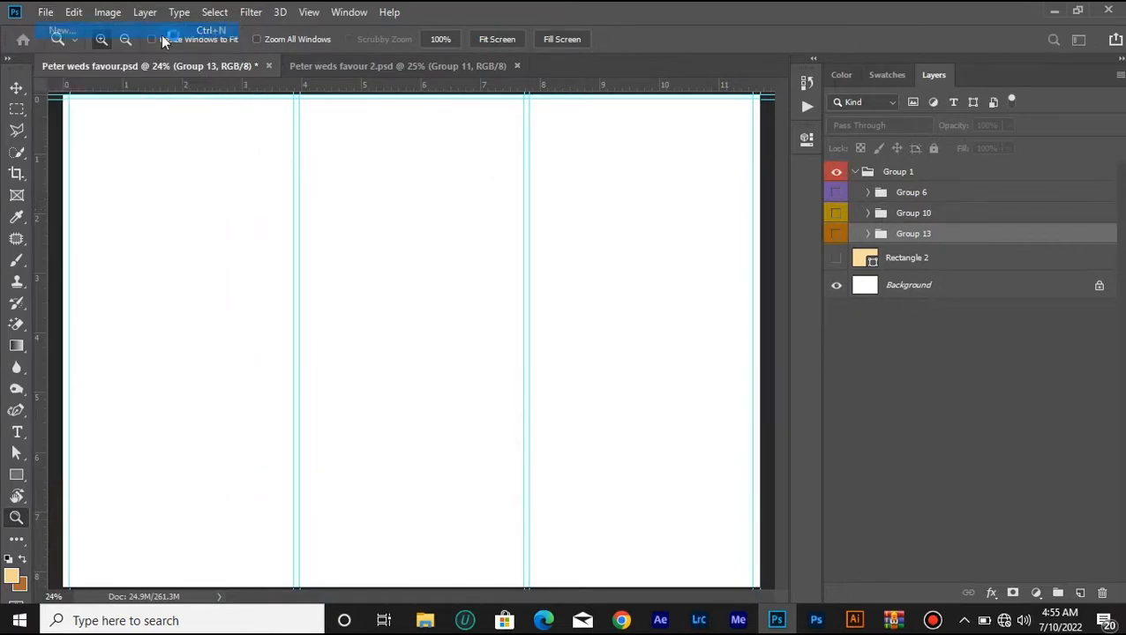
key("ctrl+n")
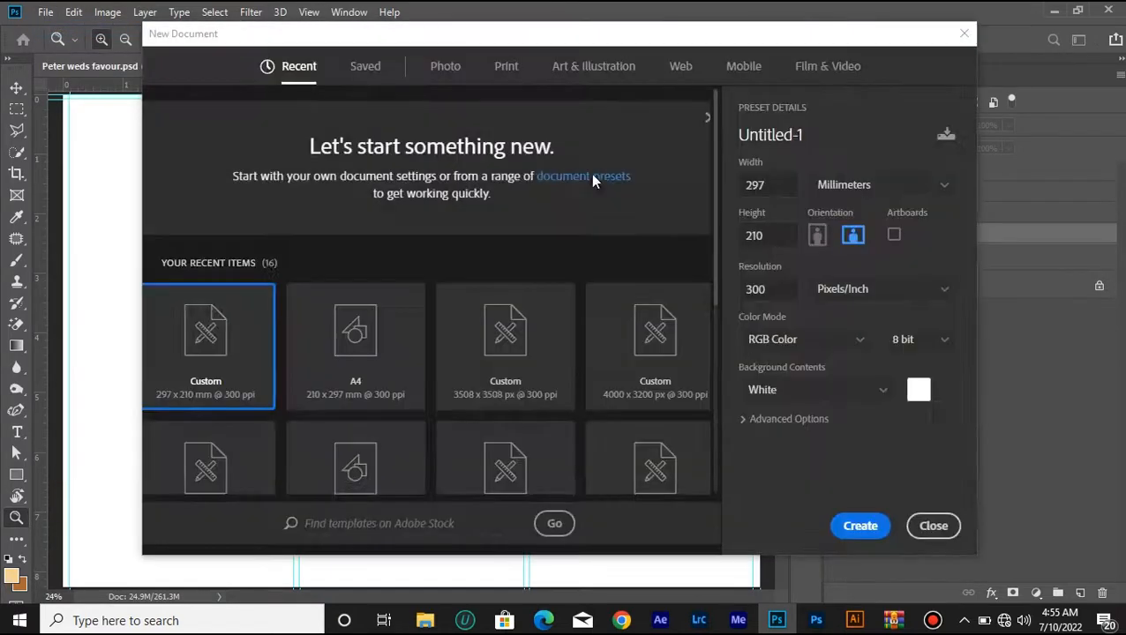
left_click(362, 336)
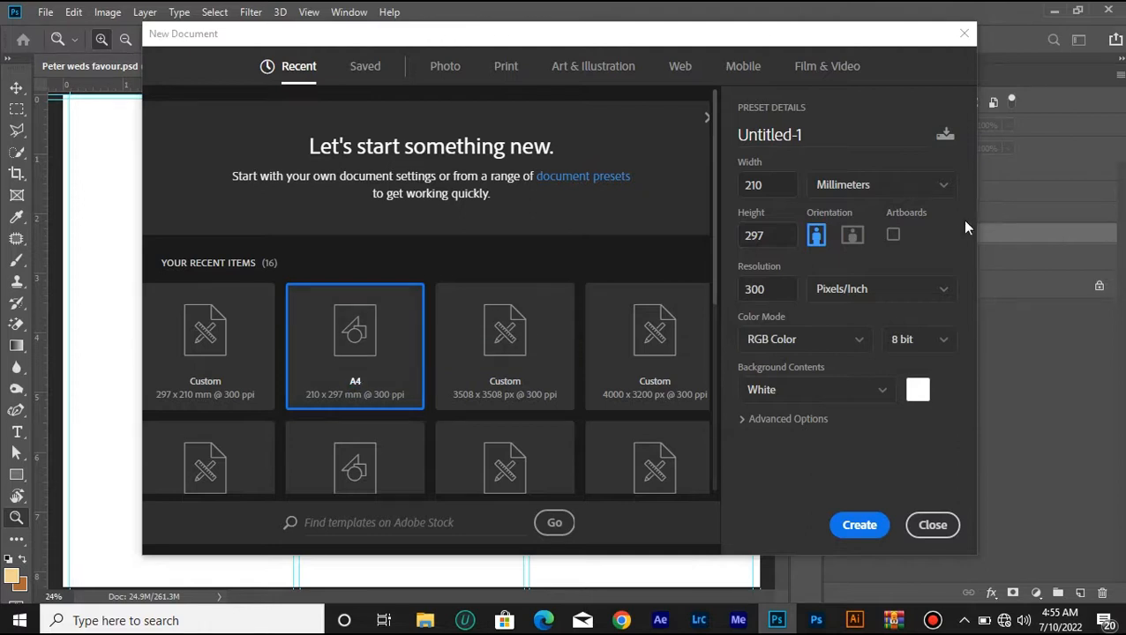
left_click(852, 235)
left_click(793, 290)
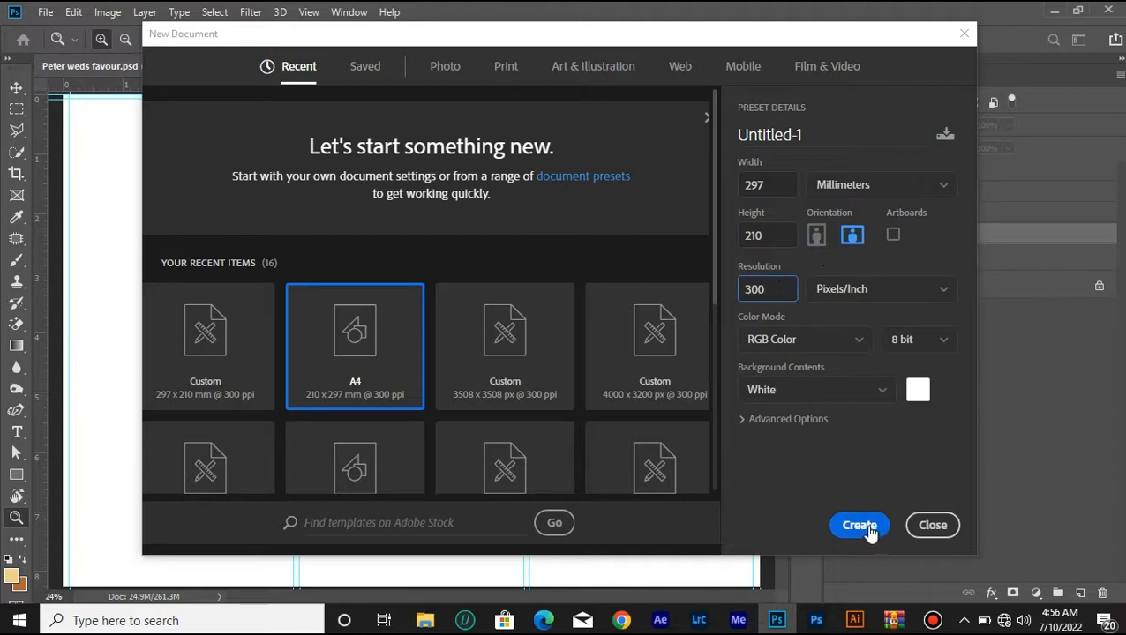
left_click(943, 533)
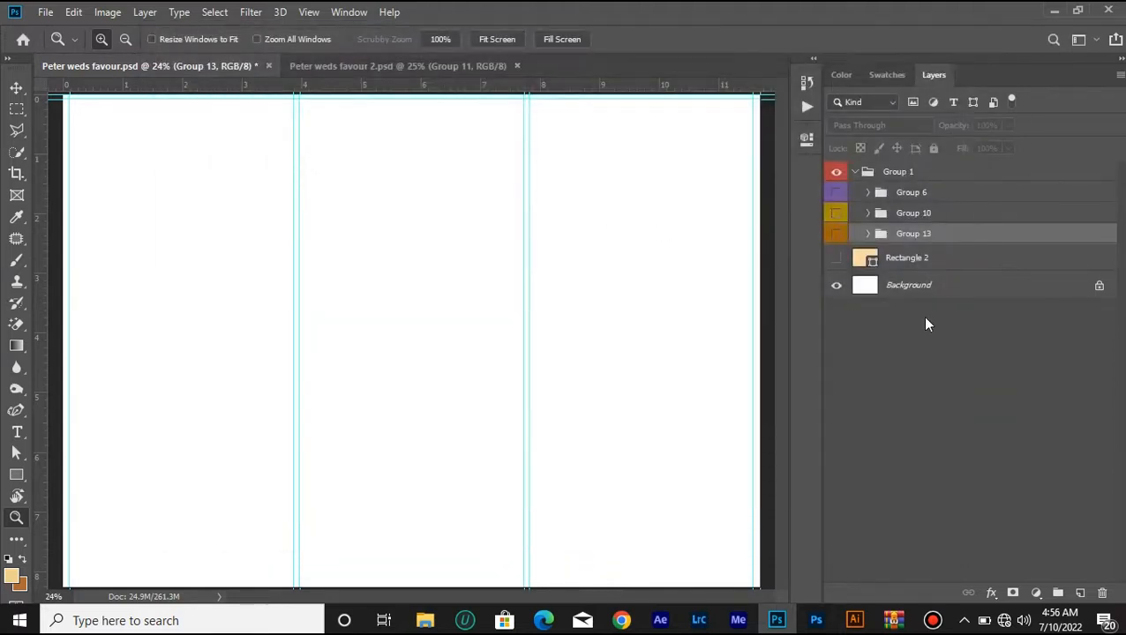
- Show Group 13, Group 10 and Group 6 again
left_click(836, 233)
left_click(836, 213)
left_click(835, 192)
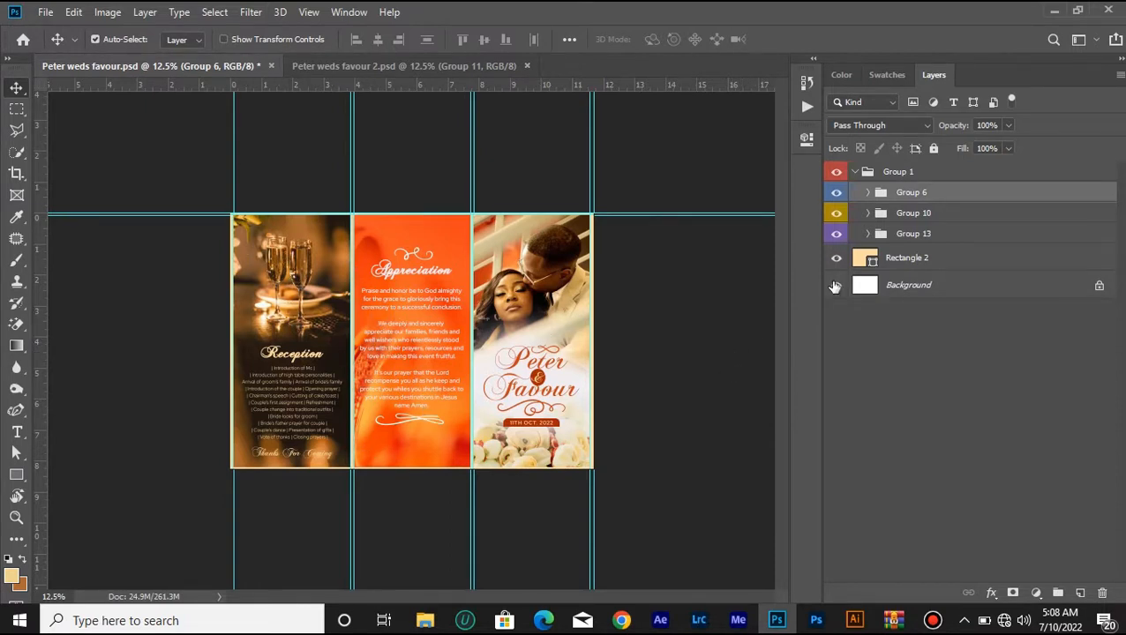
- Hide the three panel groups and Rectangle 2, and display the Background layer's properties
left_click_drag(841, 238, 837, 196)
left_click(898, 292)
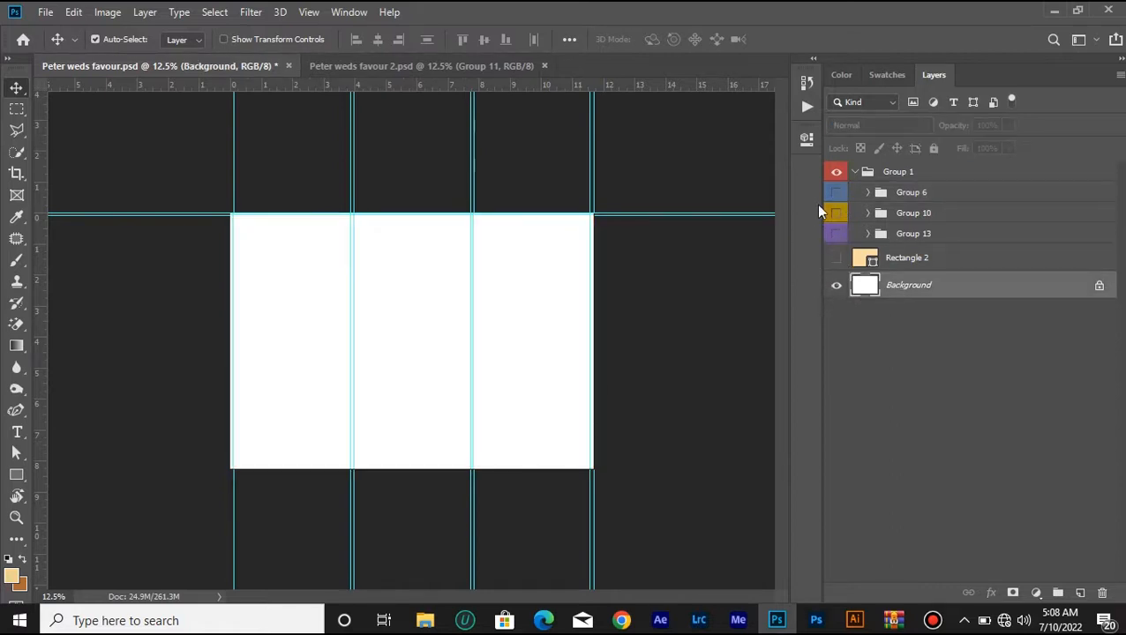
left_click(805, 142)
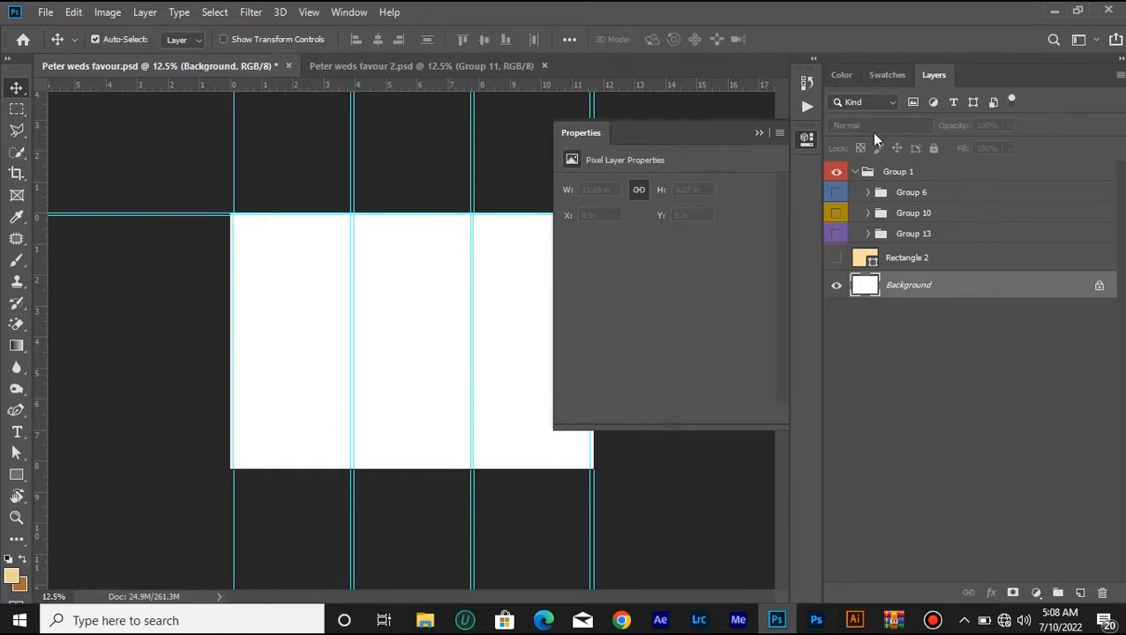
- Draw a filled rectangle about 1129 x 2449 px between the guides of the page's left panel
left_click(901, 263)
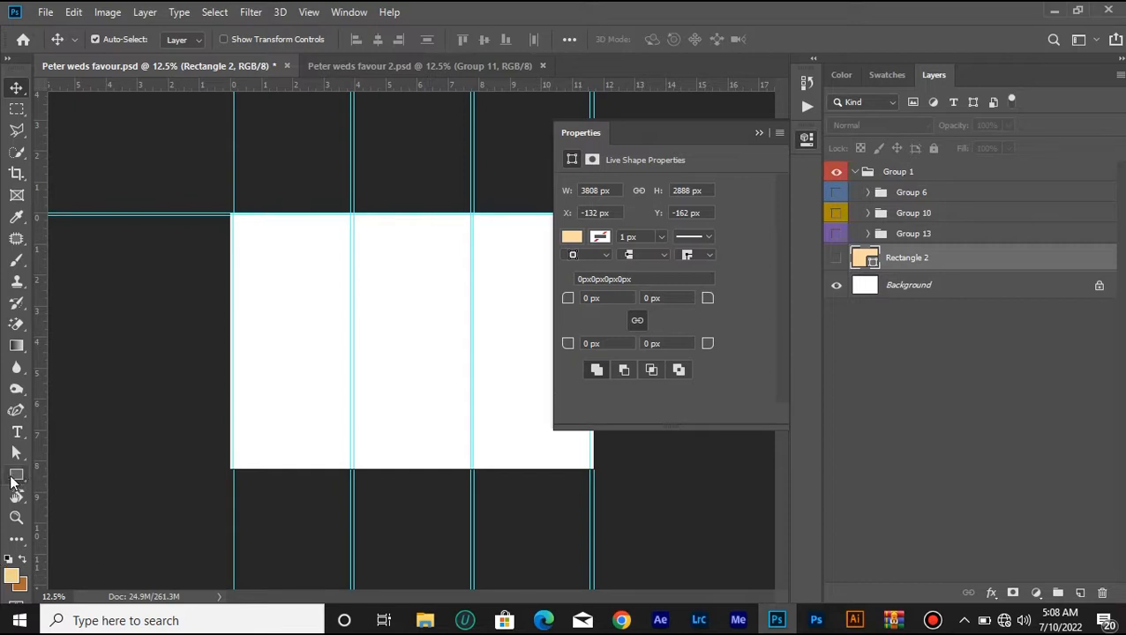
left_click(17, 475)
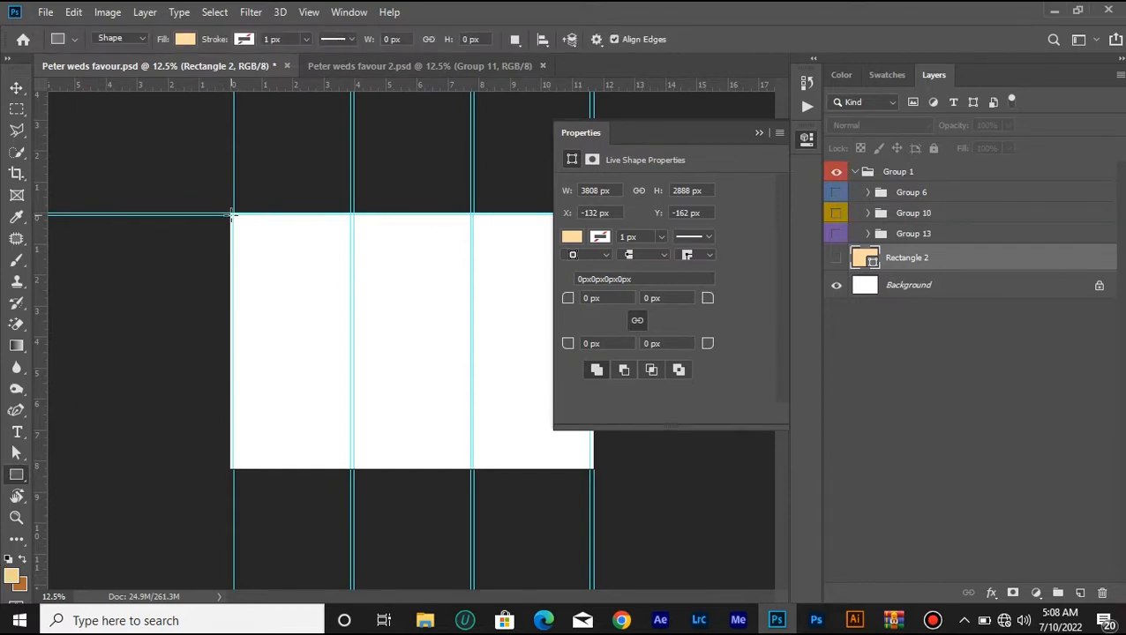
left_click_drag(232, 215, 350, 466)
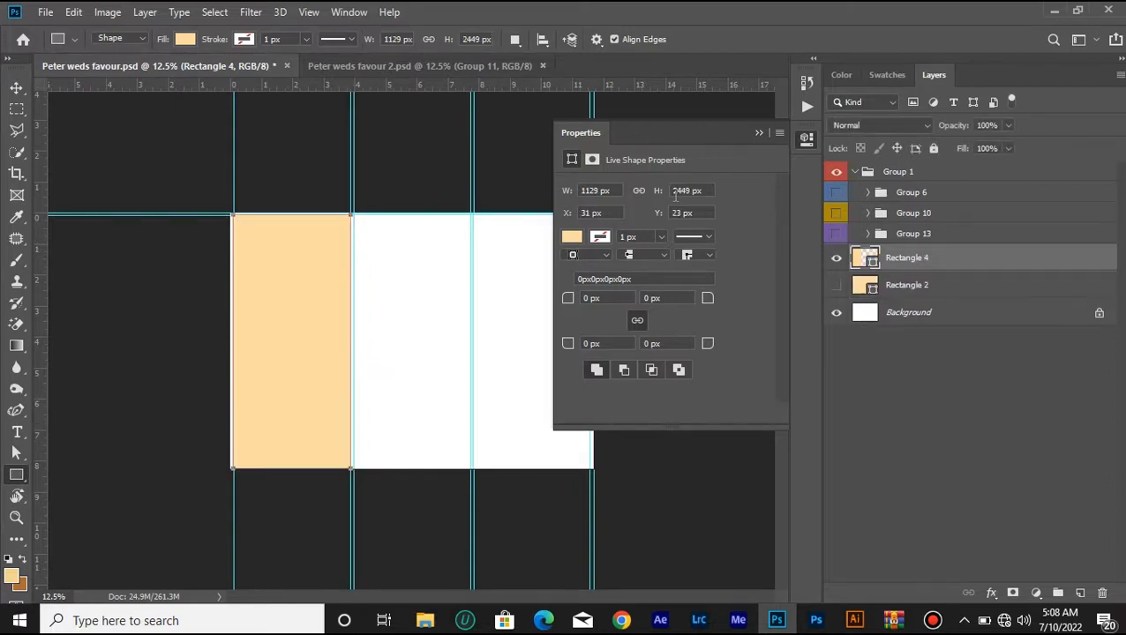
left_click(759, 134)
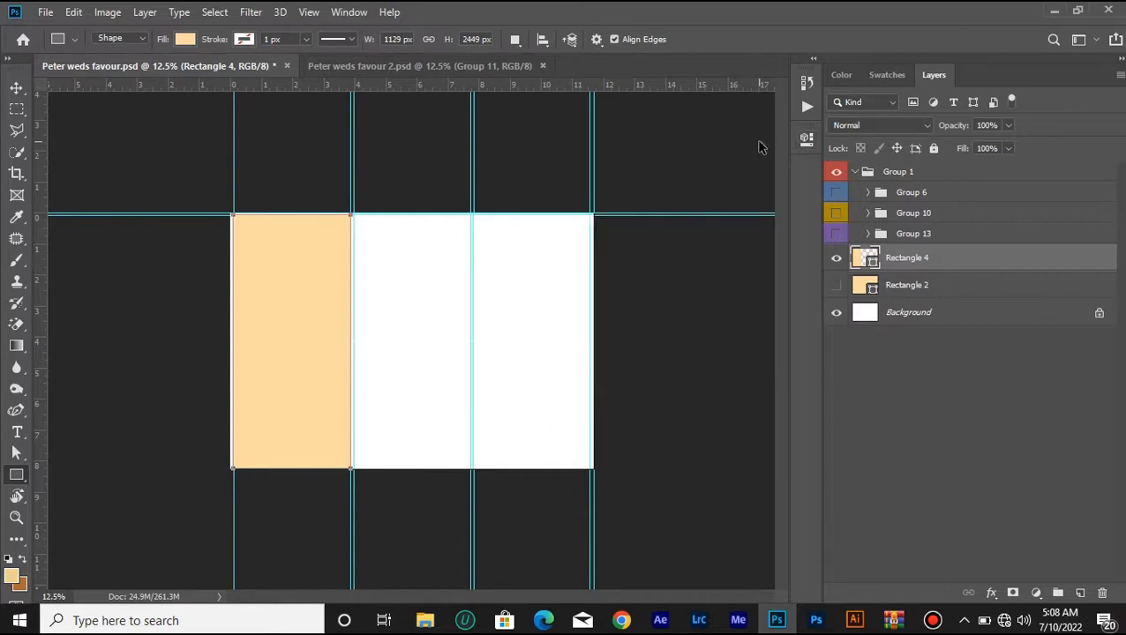
- Duplicate the left panel's rectangle twice and place the copies over the middle and right panels
key("ctrl+j")
left_click(16, 87)
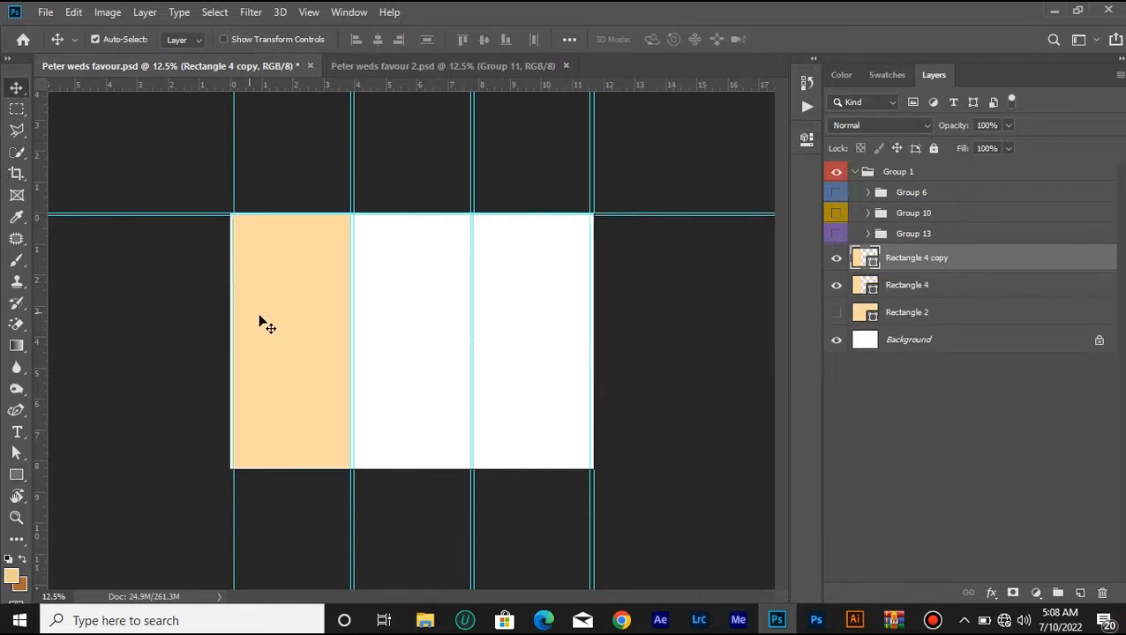
left_click_drag(259, 321, 524, 329)
key("ctrl+j")
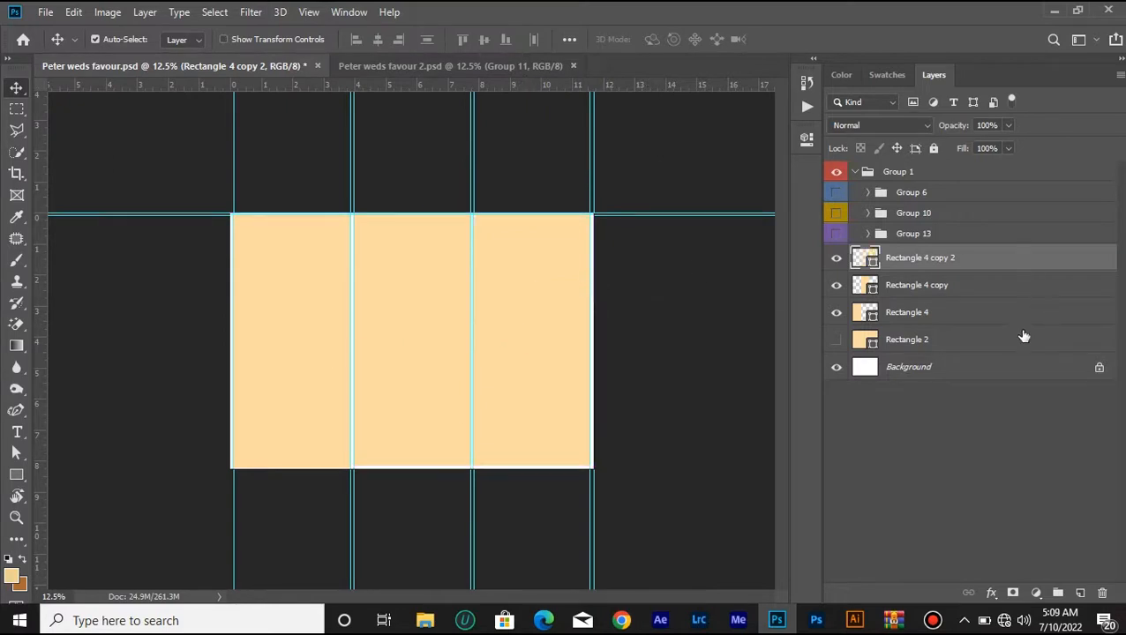
- Delete the Rectangle 4 layer and its two copies
left_click(977, 315, "shift")
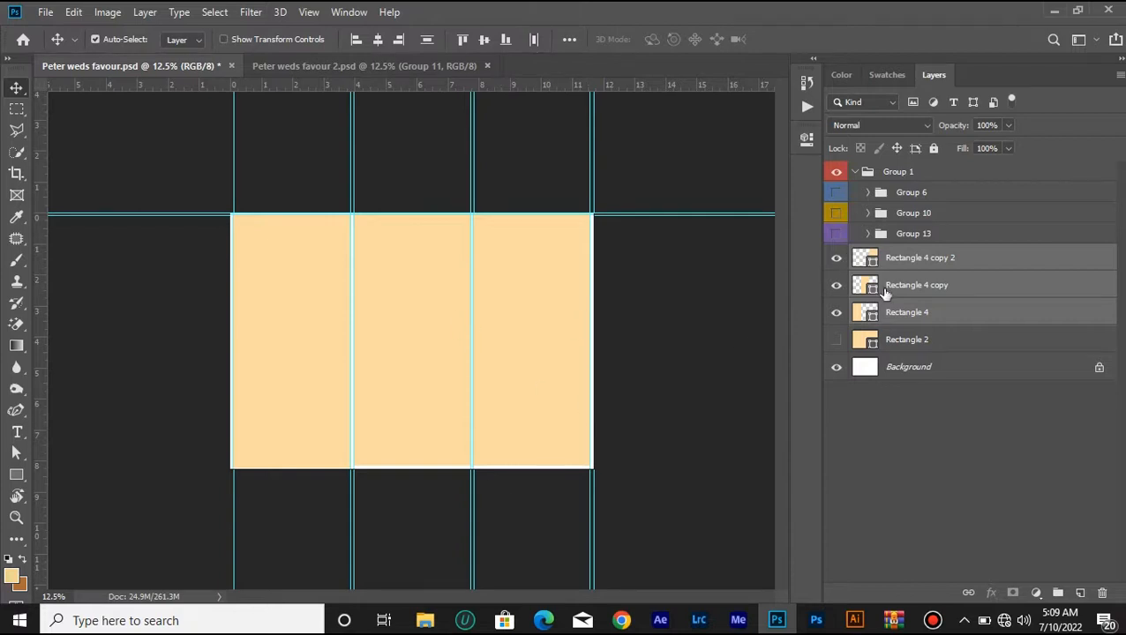
left_click(837, 257)
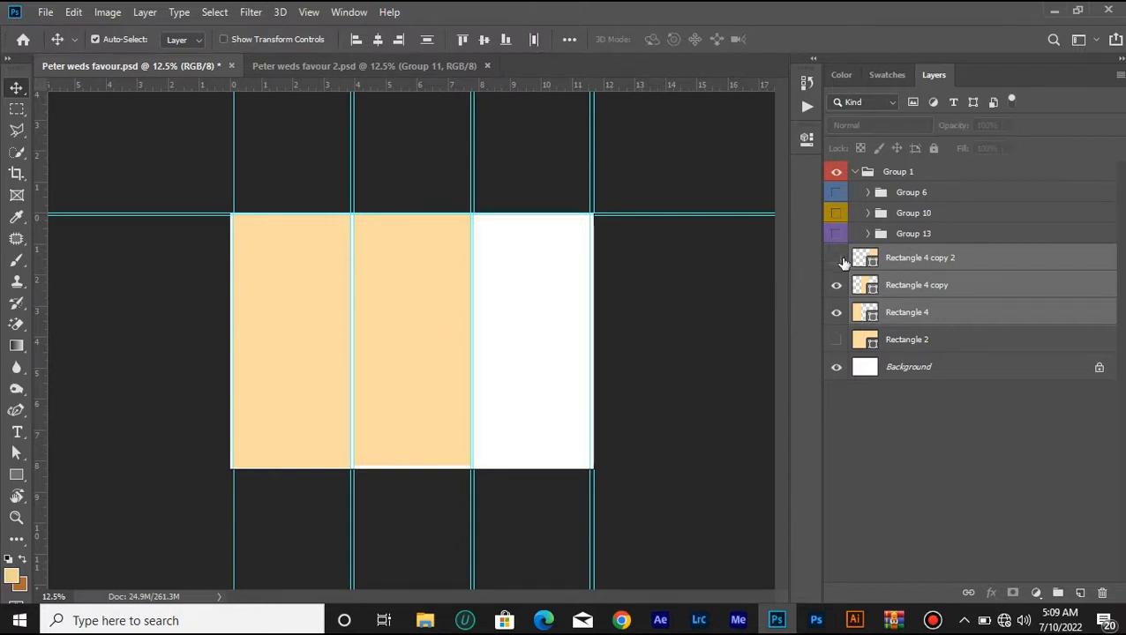
left_click(836, 285)
left_click(837, 312)
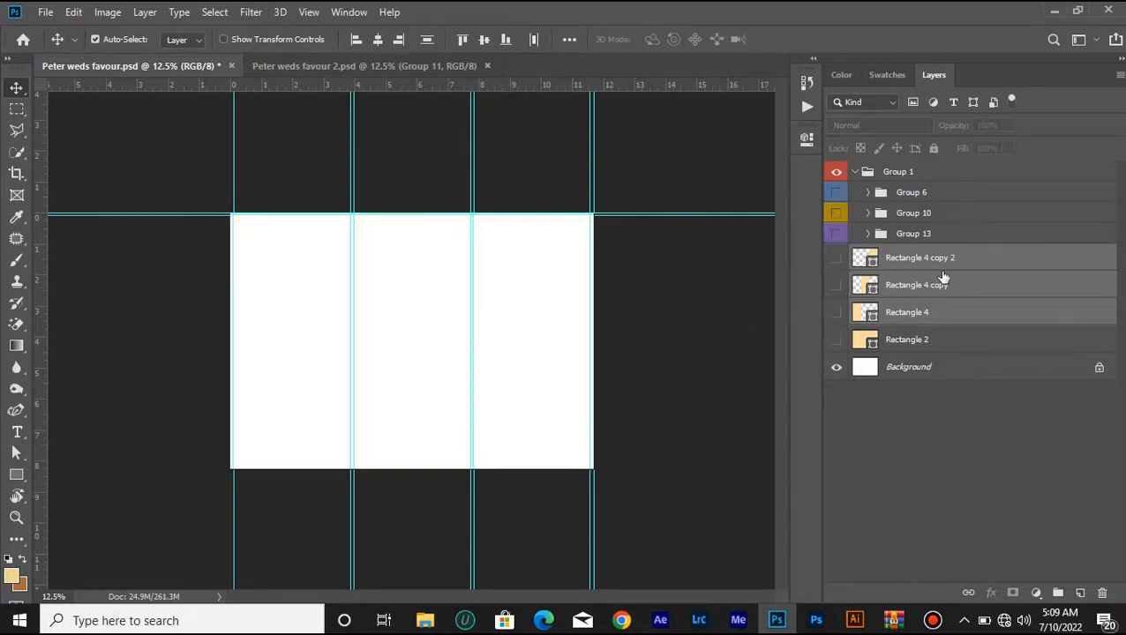
key("Delete")
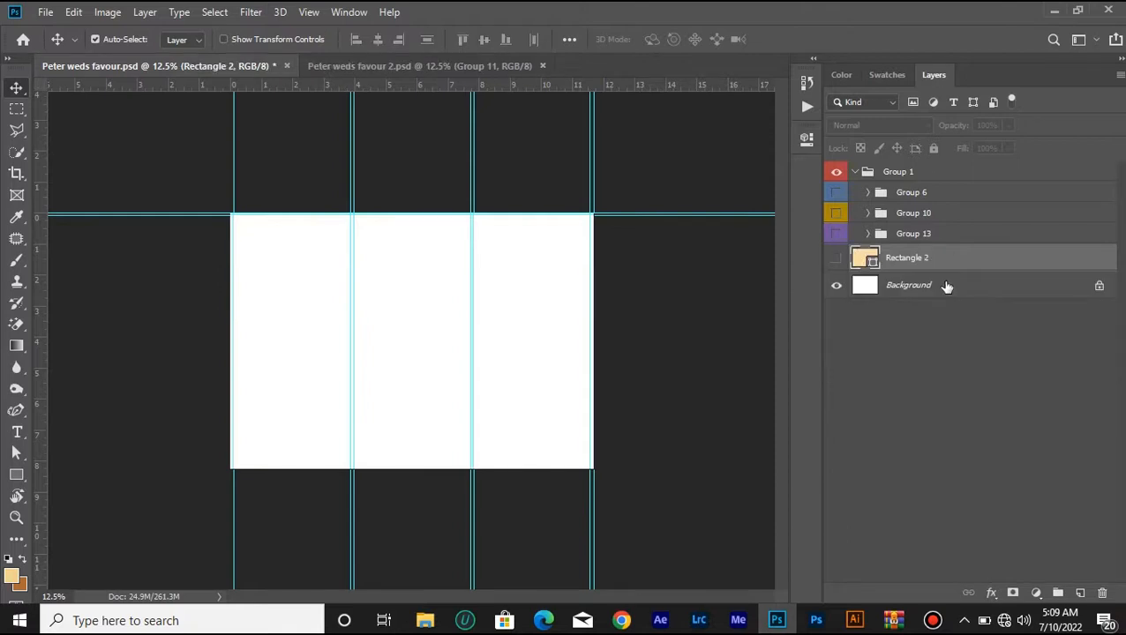
- Make Group 13, Group 10 and Group 6 visible again over the white background
left_click(837, 233)
left_click(837, 213)
left_click(836, 192)
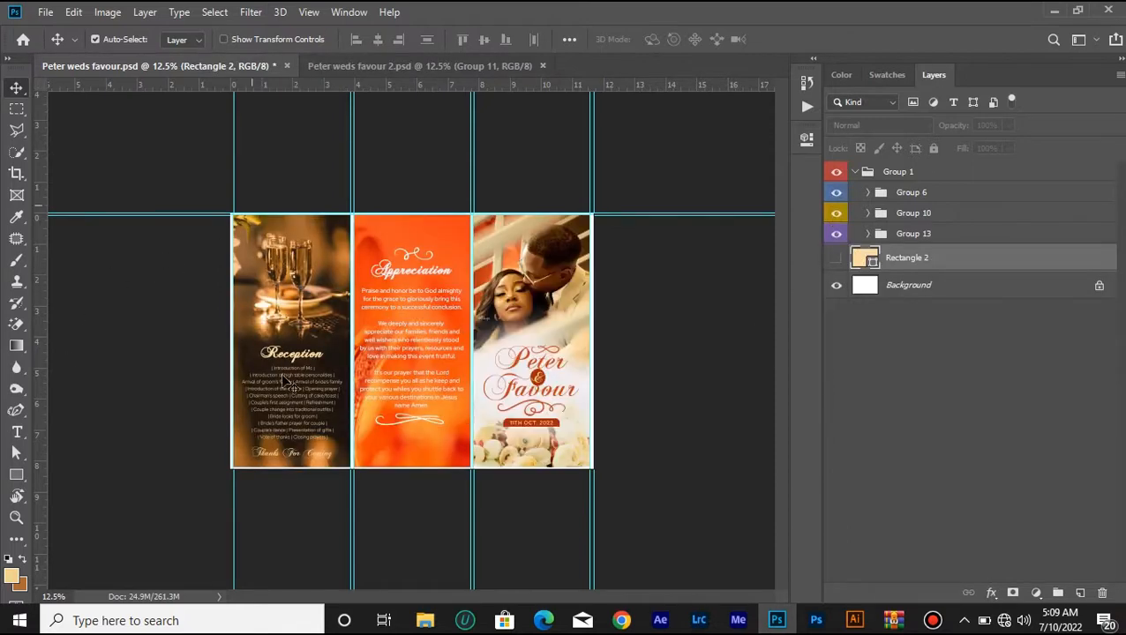
- Compare the finished panels of Peter weds favour.psd with those of Peter weds favour 2.psd
left_click(423, 71)
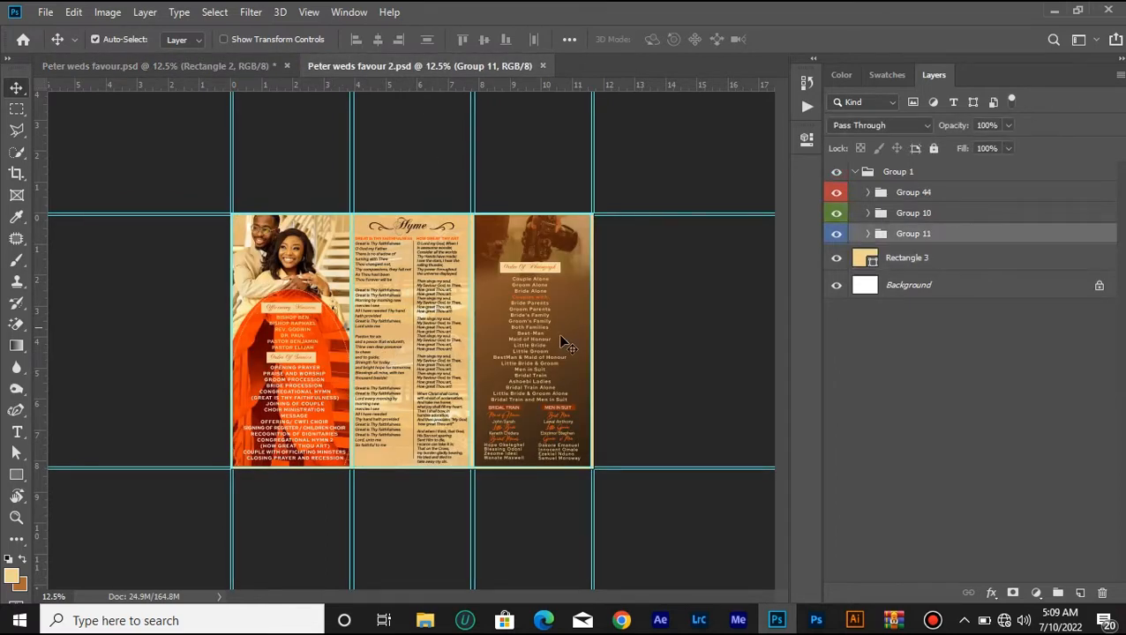
left_click(195, 65)
left_click(388, 67)
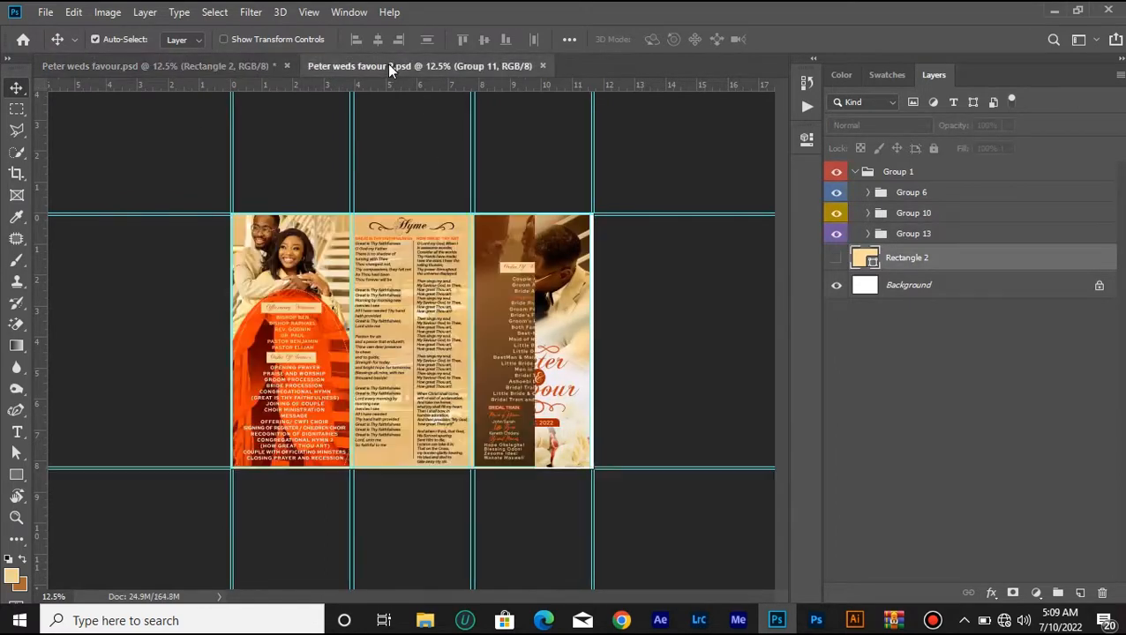
- Return to the document with the cover panel, hide Group 10 and Group 13, and expand Group 6
left_click(218, 66)
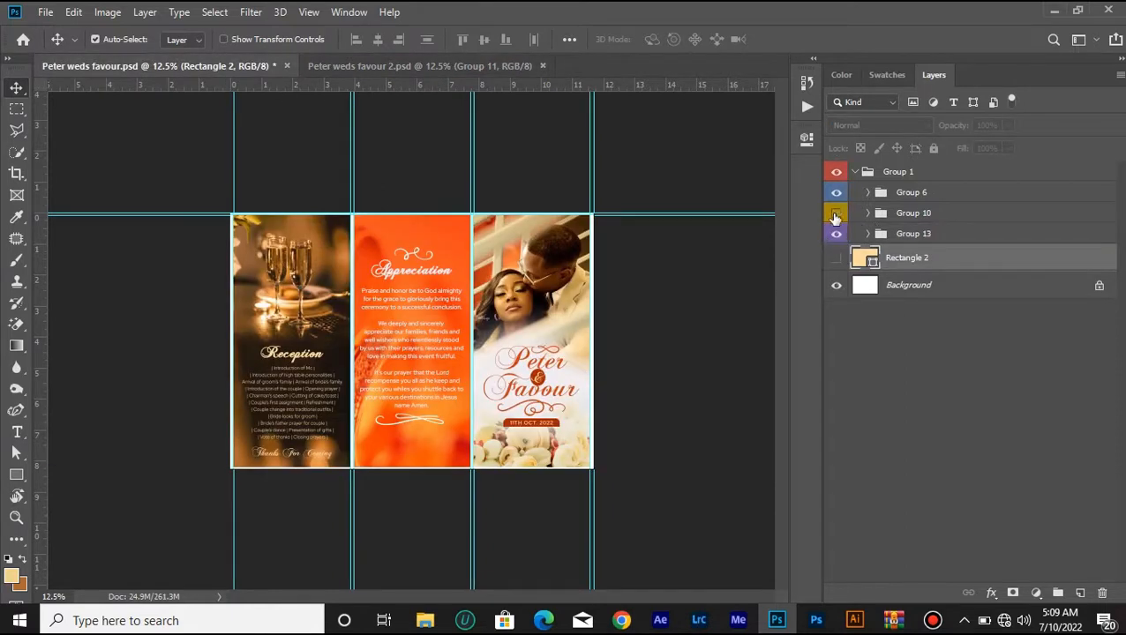
left_click_drag(836, 218, 836, 234)
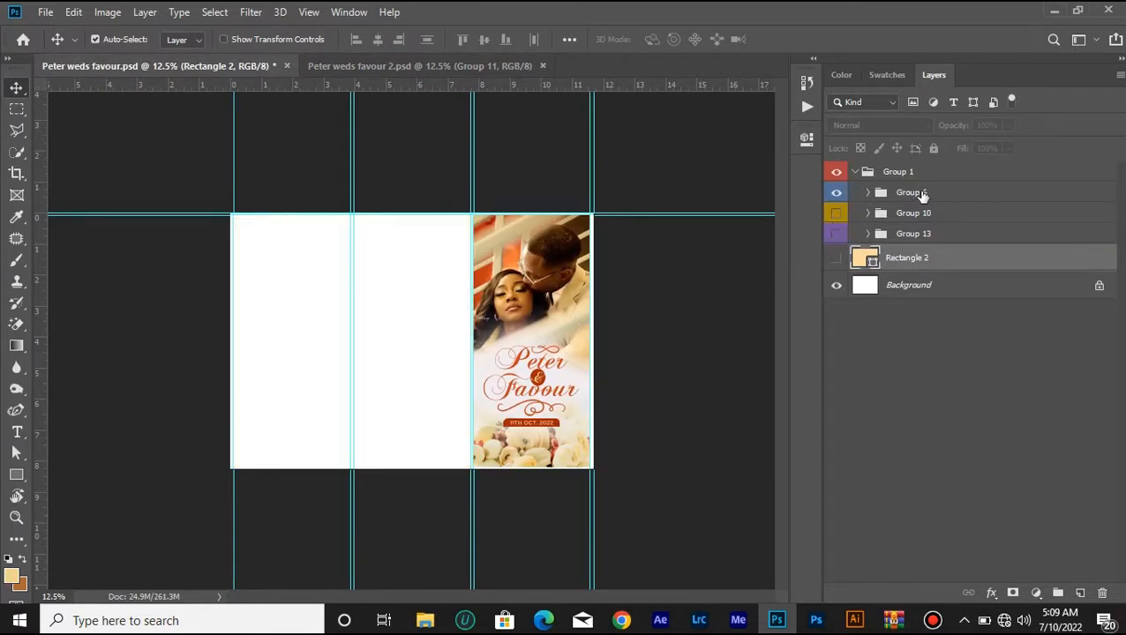
left_click(918, 198)
left_click(867, 193)
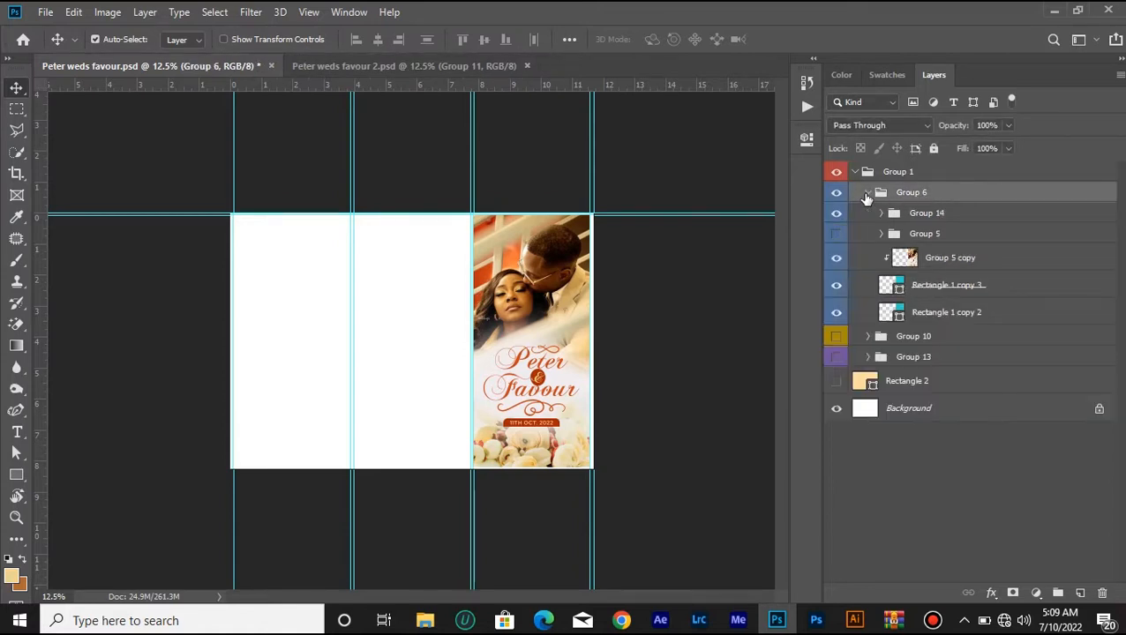
- Hide the clipped Group 5 copy layer inside Group 6 and show the original Group 5 in its place
left_click(918, 217)
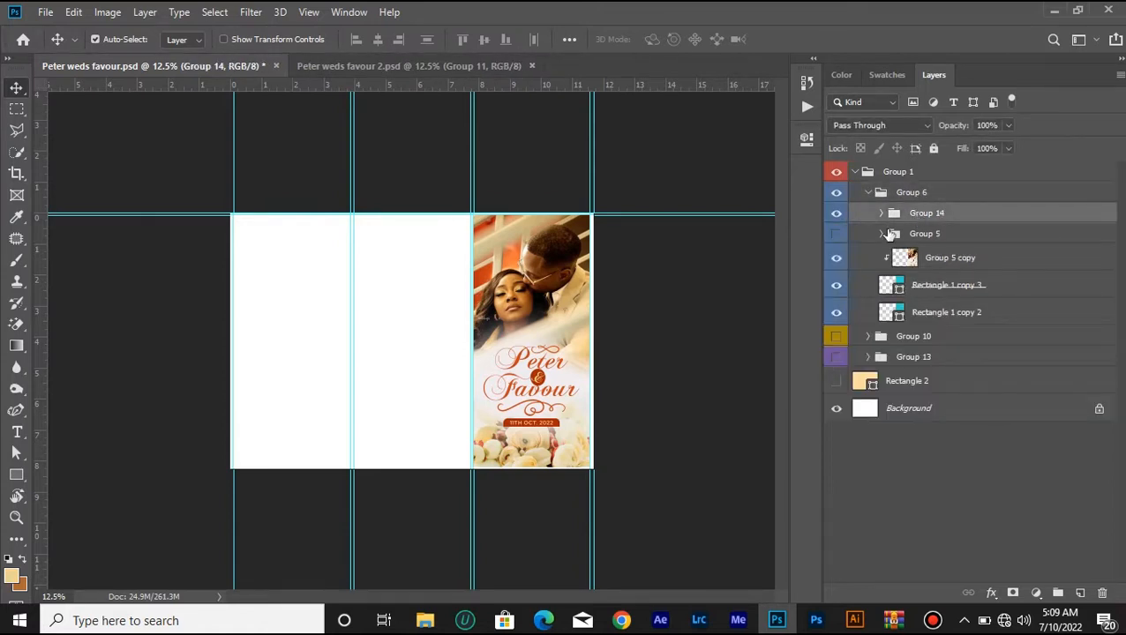
left_click(837, 214)
left_click(841, 260)
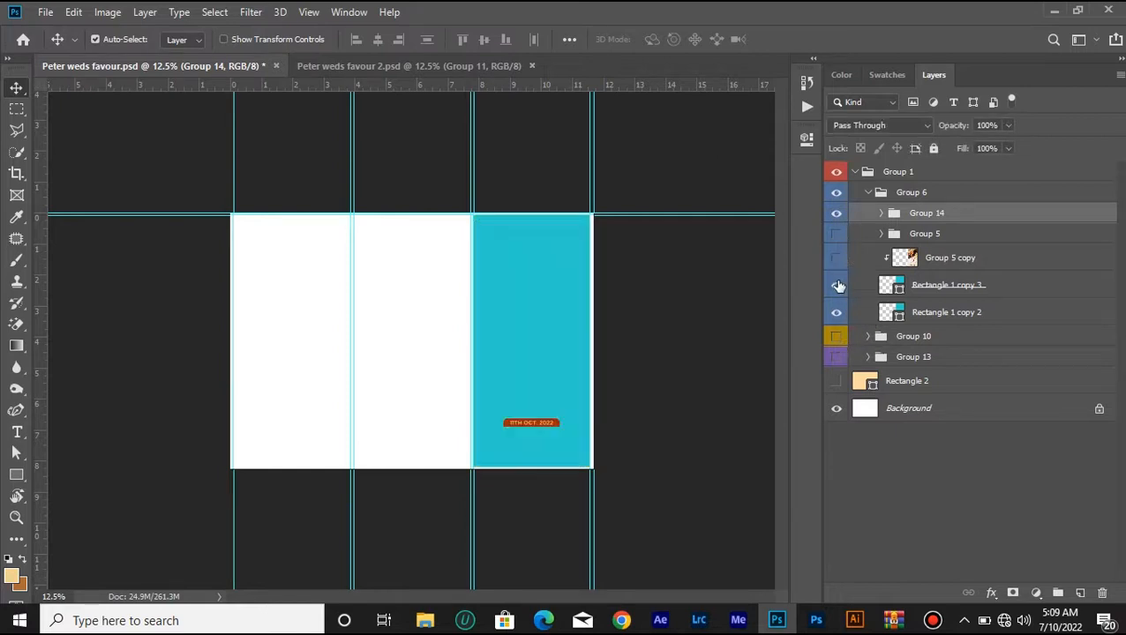
left_click(838, 235)
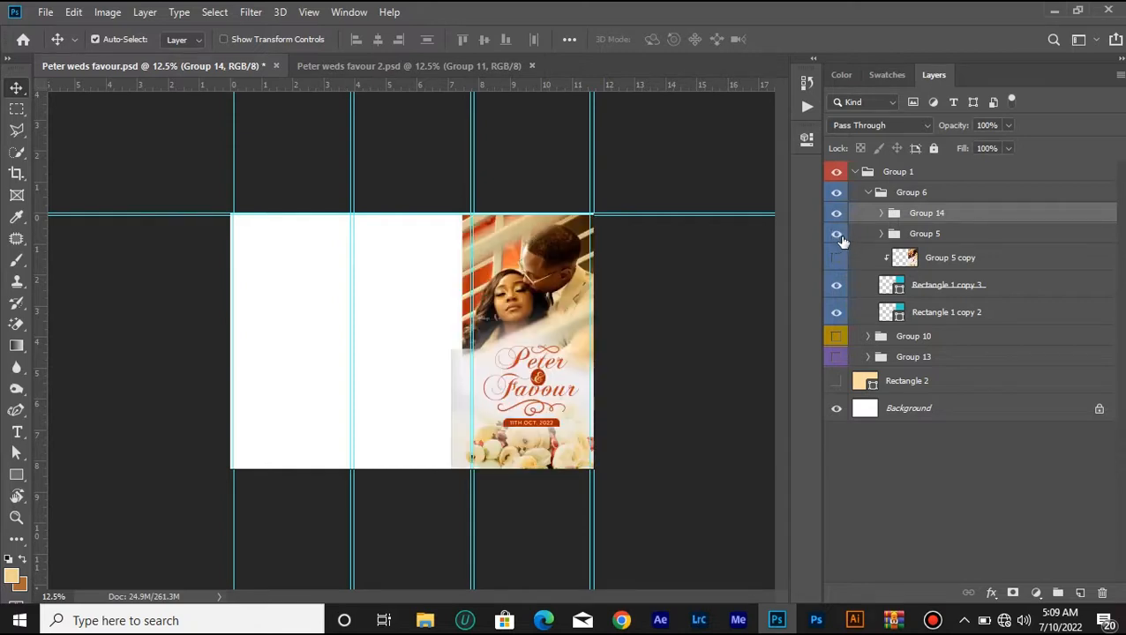
- Examine the unclipped cover artwork up close, from the couple photo down to the flowers, against the panel guides
key("ctrl+plus")
key("ctrl+plus")
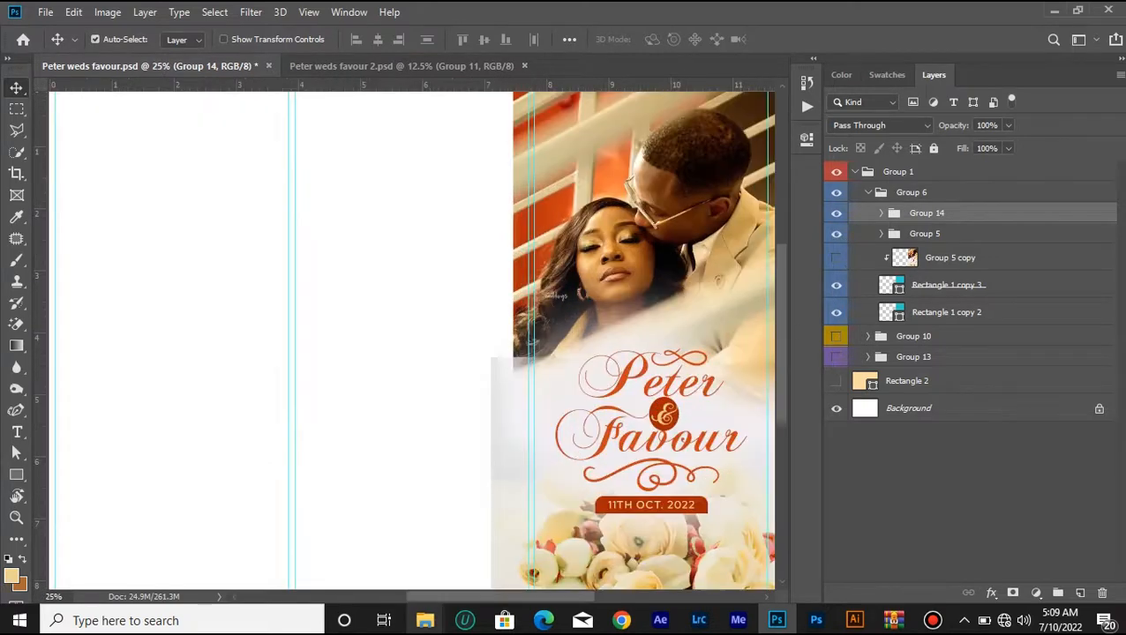
left_click_drag(469, 599, 495, 600)
scroll(506, 452, "down", 2)
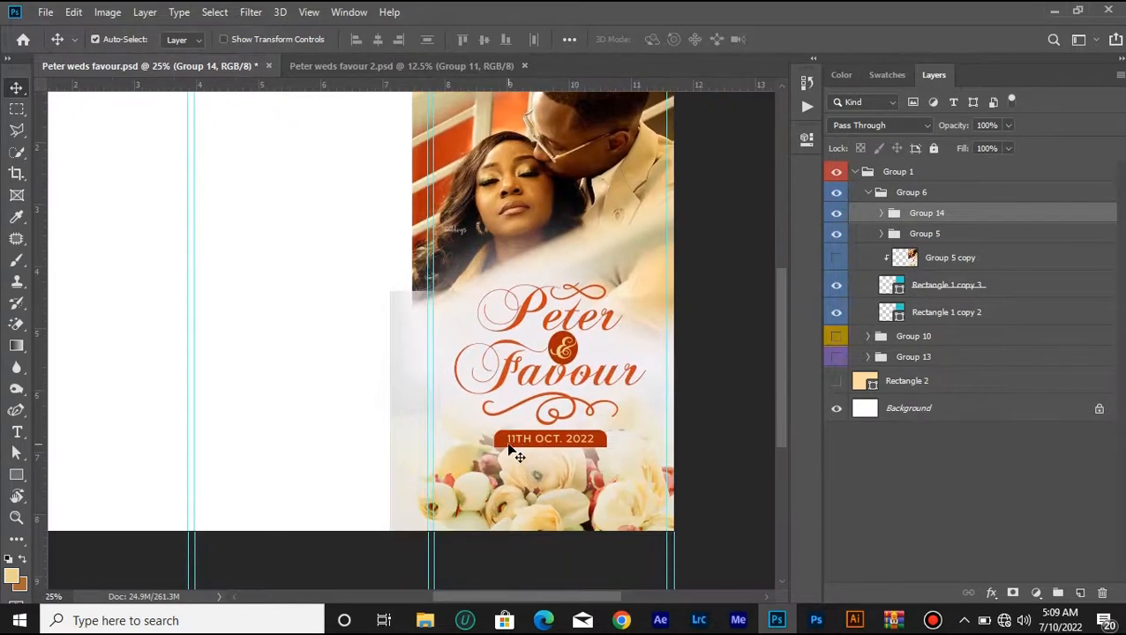
scroll(510, 452, "up", 3)
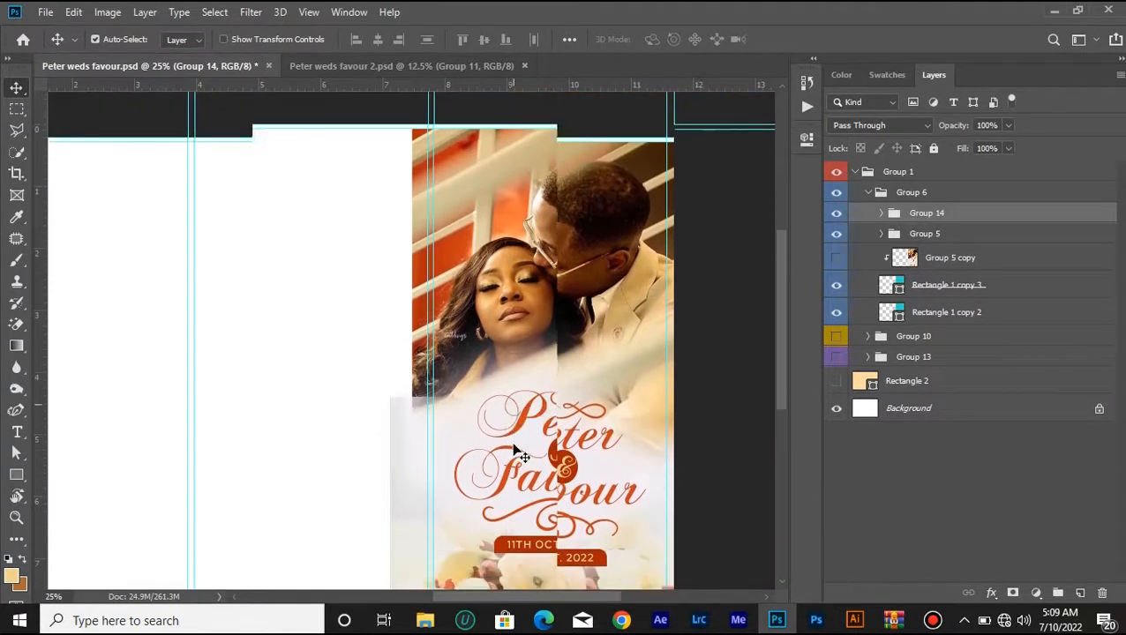
key("ctrl+minus")
key("ctrl+minus")
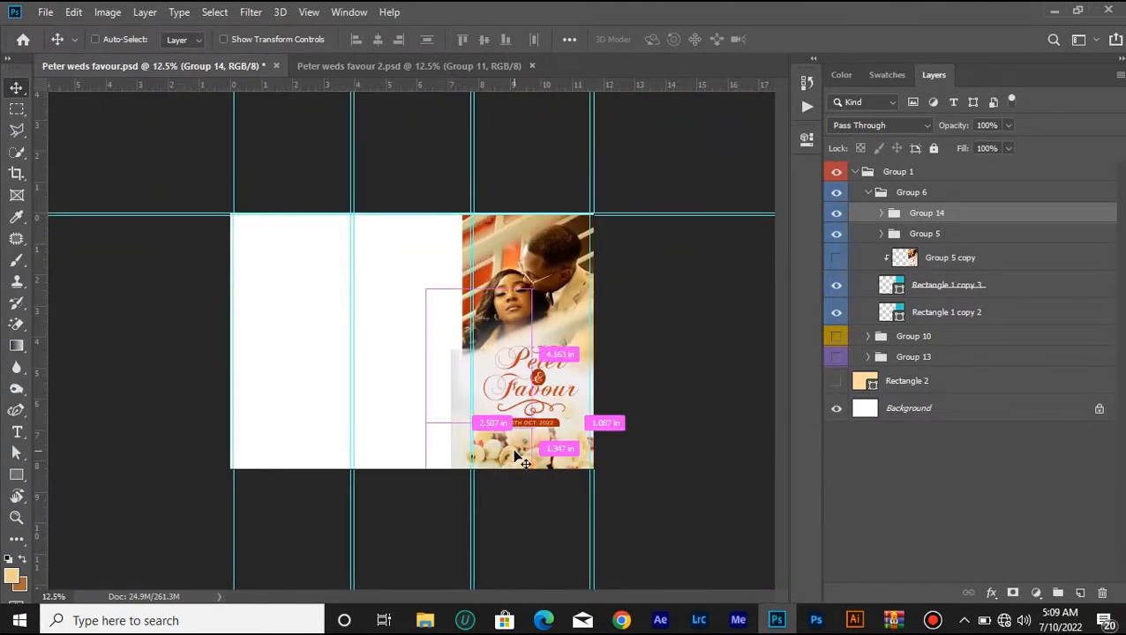
key("ctrl+plus")
key("ctrl+minus")
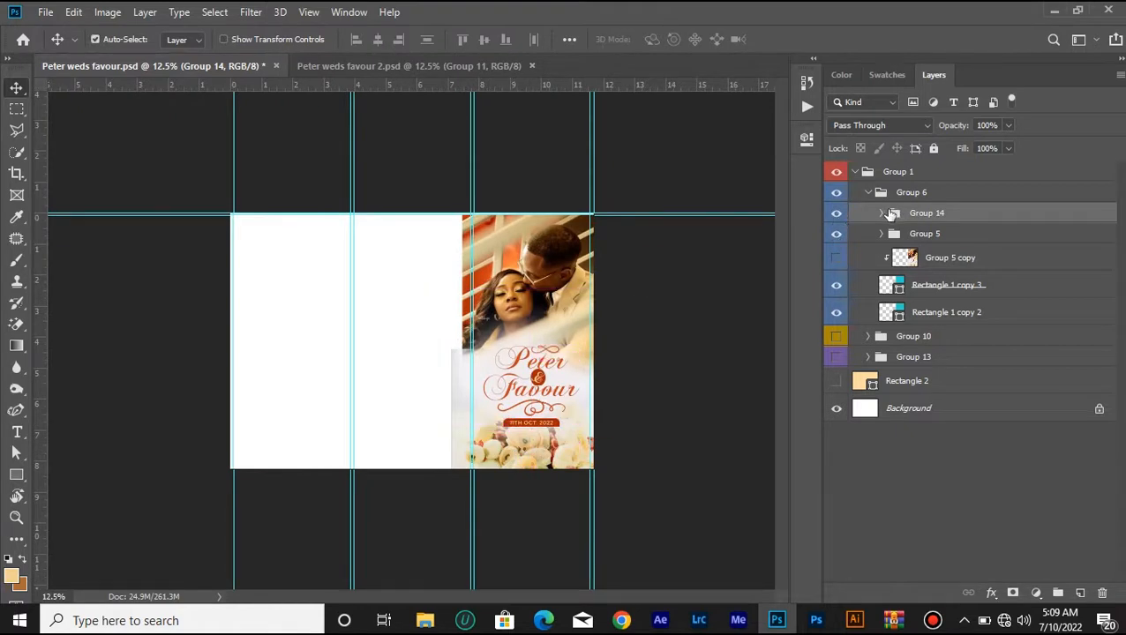
- Expand Group 14 and Group 5 inside Group 6 to list the layers that make up the cover
left_click(884, 213)
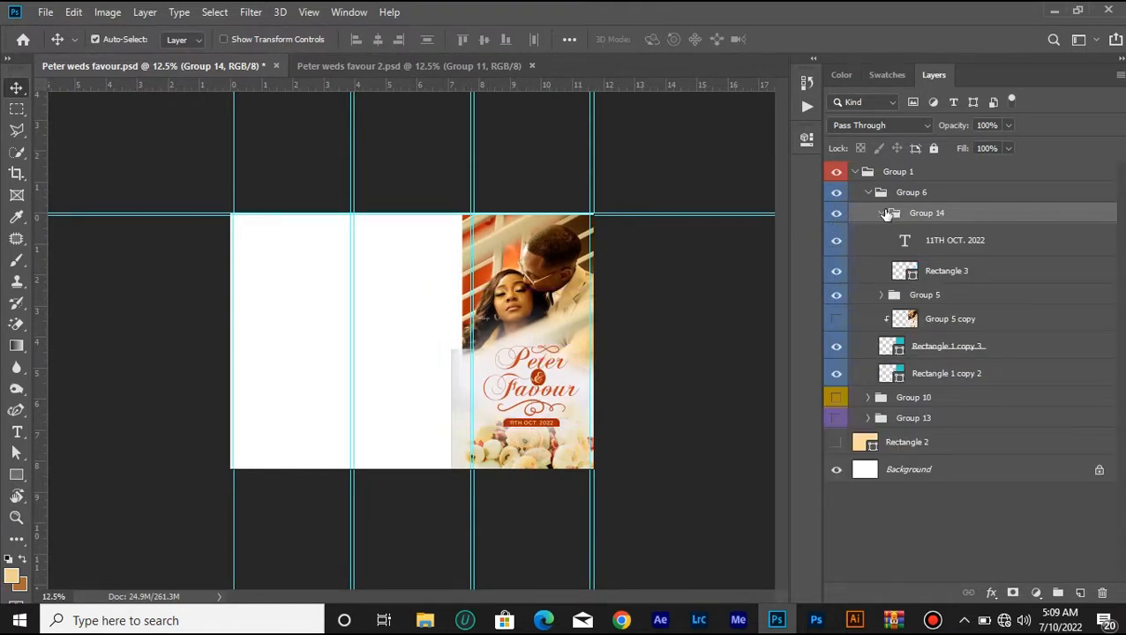
left_click(960, 319)
left_click(834, 295)
left_click(834, 296)
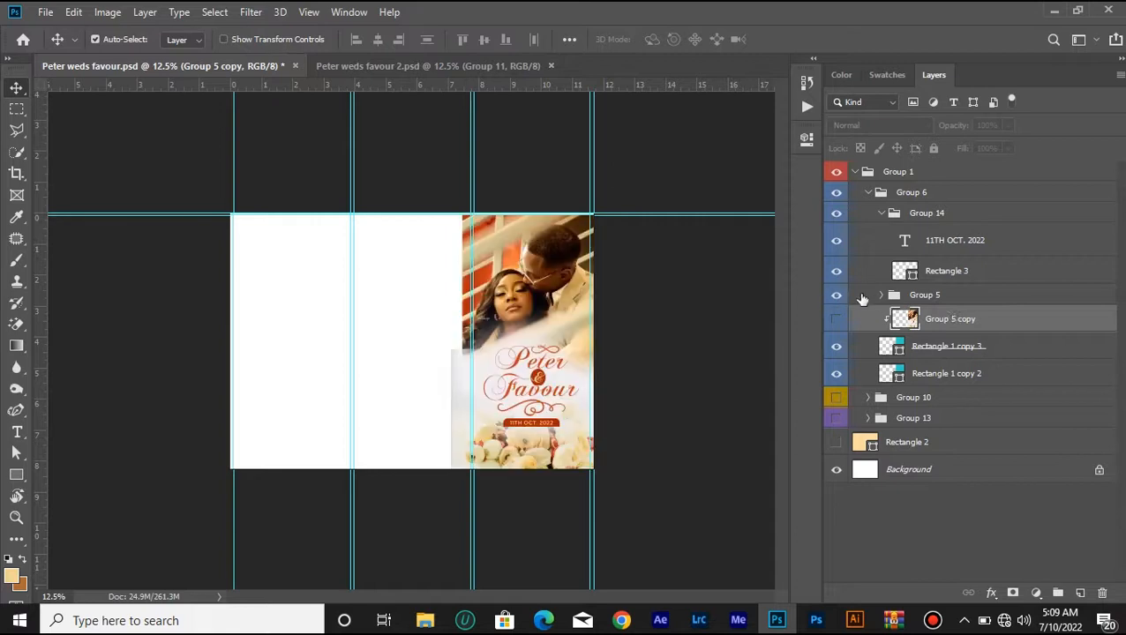
left_click(884, 296)
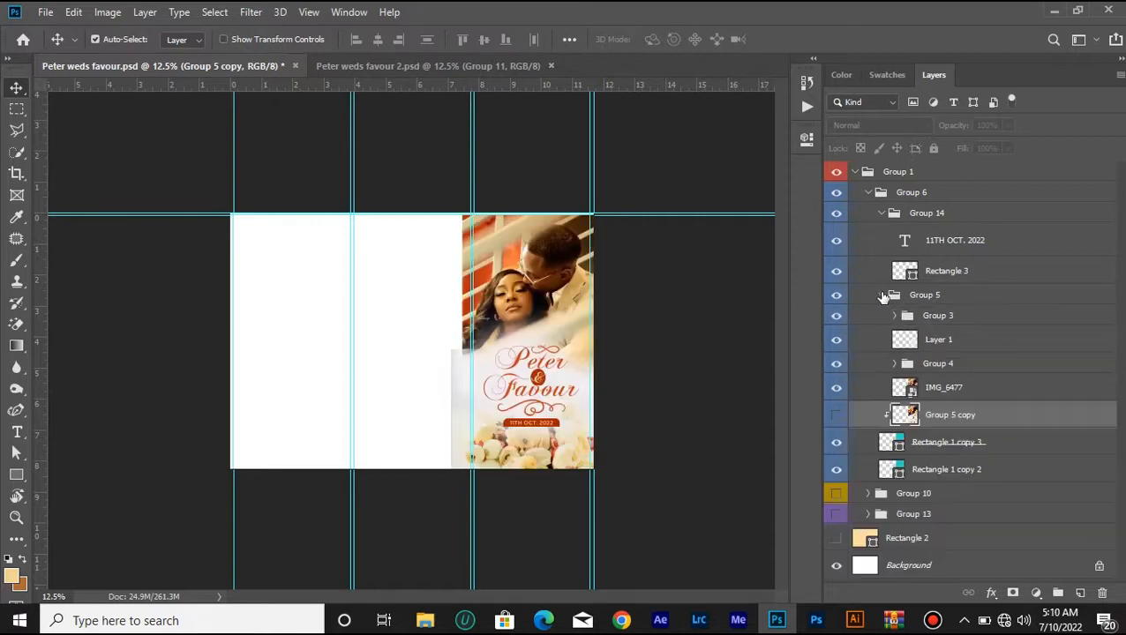
- Toggle the visibility of Group 4 and IMG_6477 to examine what each contributes to the cover
left_click(911, 369)
left_click(837, 365)
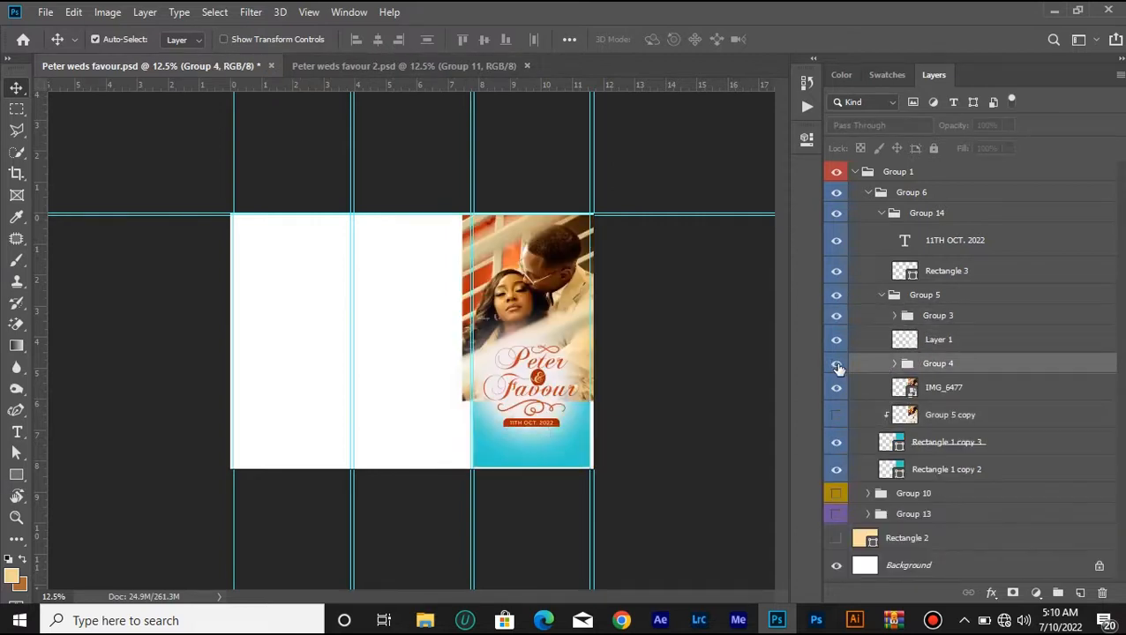
left_click(837, 365)
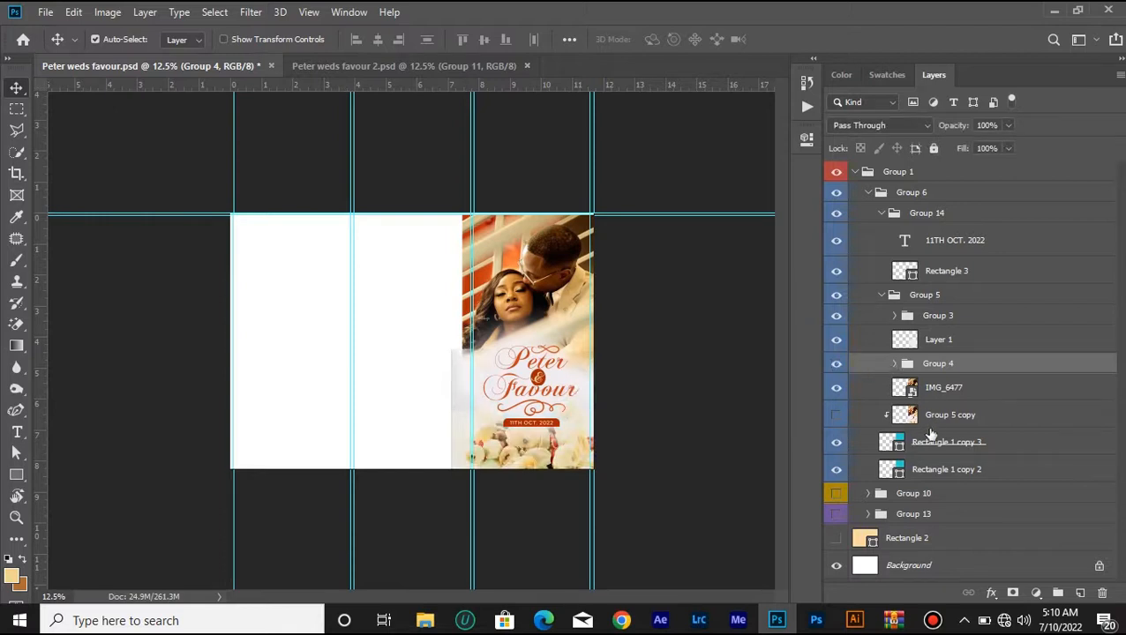
left_click(836, 388)
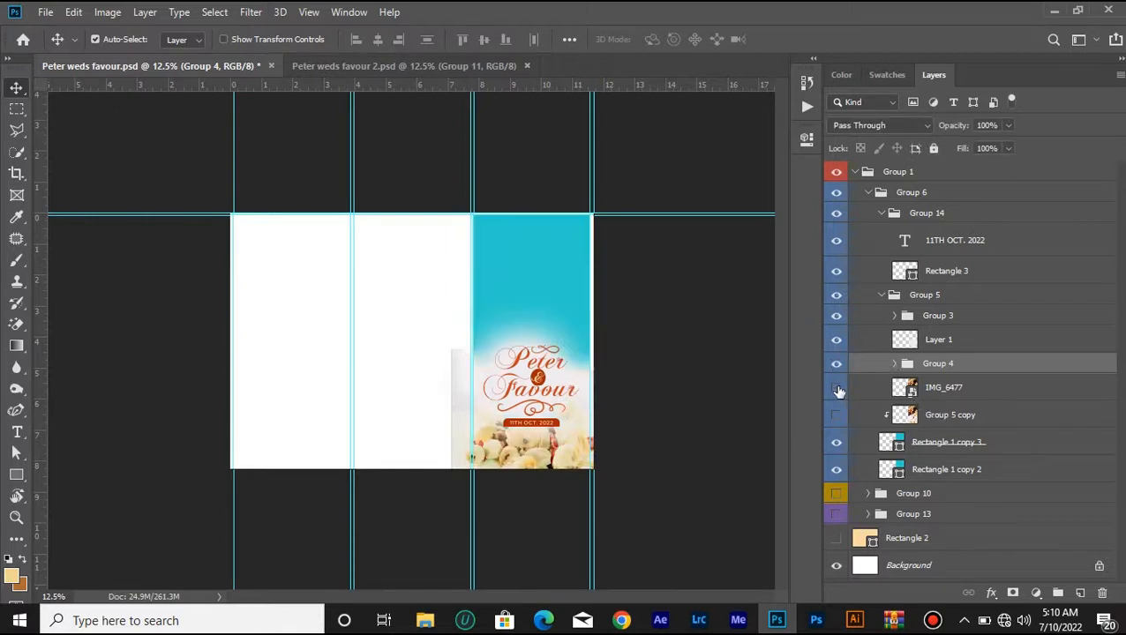
left_click(838, 389)
- Move the IMG_6477 couple photo slightly up and to the left on the cover panel
left_click(1017, 389)
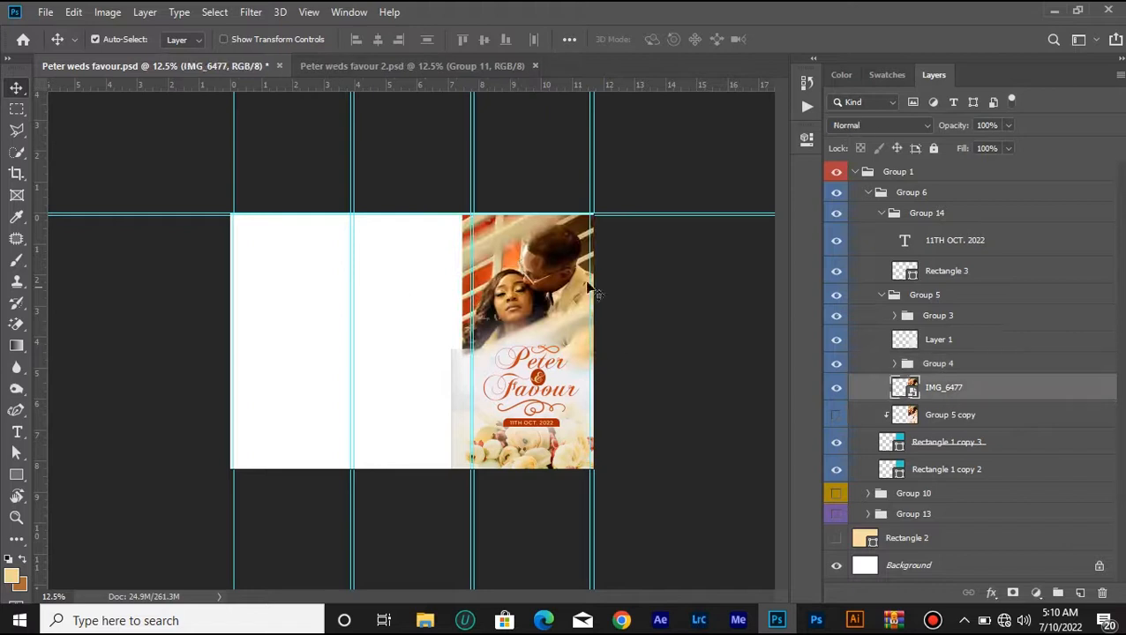
mouse_move(564, 284)
left_mouse_down()
mouse_move(405, 307)
mouse_move(554, 266)
mouse_move(562, 277)
mouse_move(549, 269)
left_mouse_up()
- View the original IMG_6477 photo in New folder (3), then compare it with the photo placed on the cover
mouse_move(427, 623)
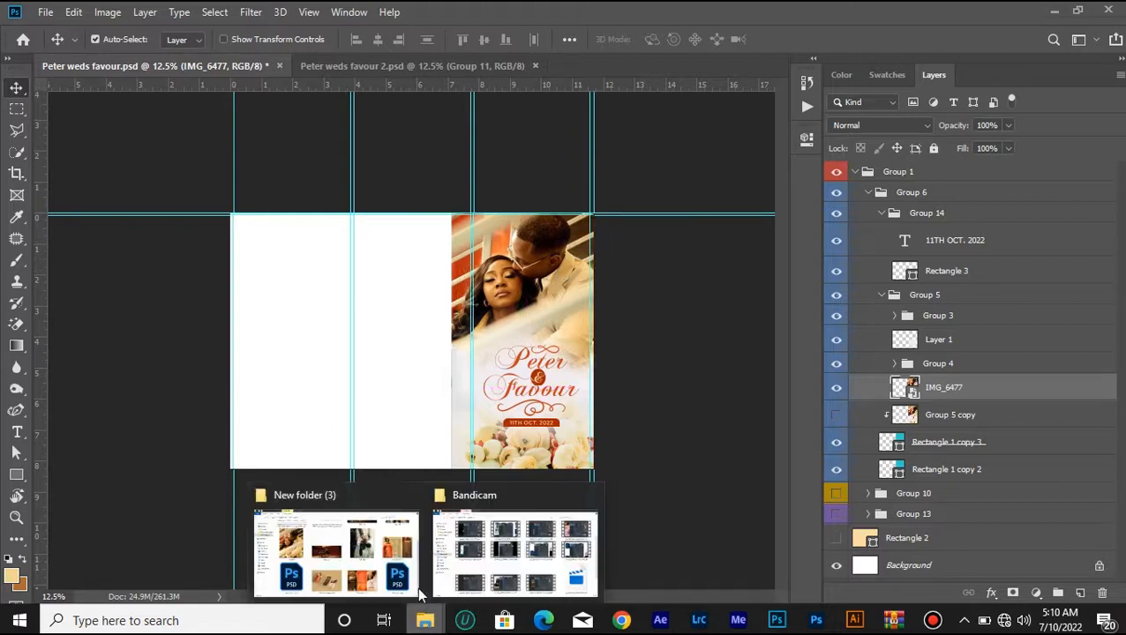
left_click(379, 547)
left_click(288, 271)
scroll(288, 271, "up", 2)
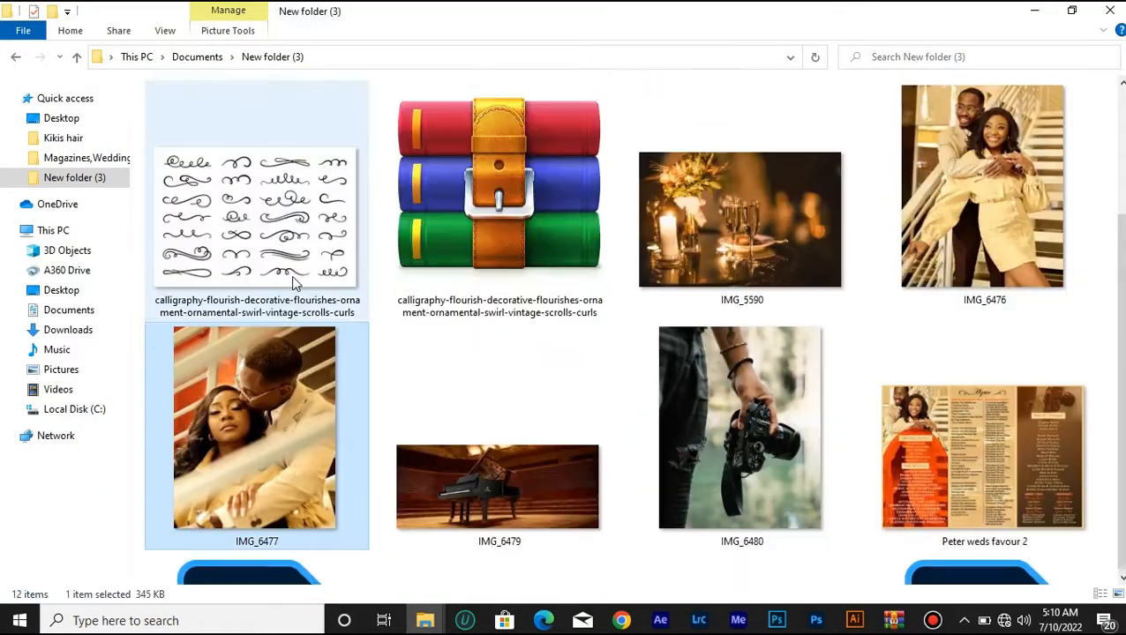
scroll(295, 283, "down", 2)
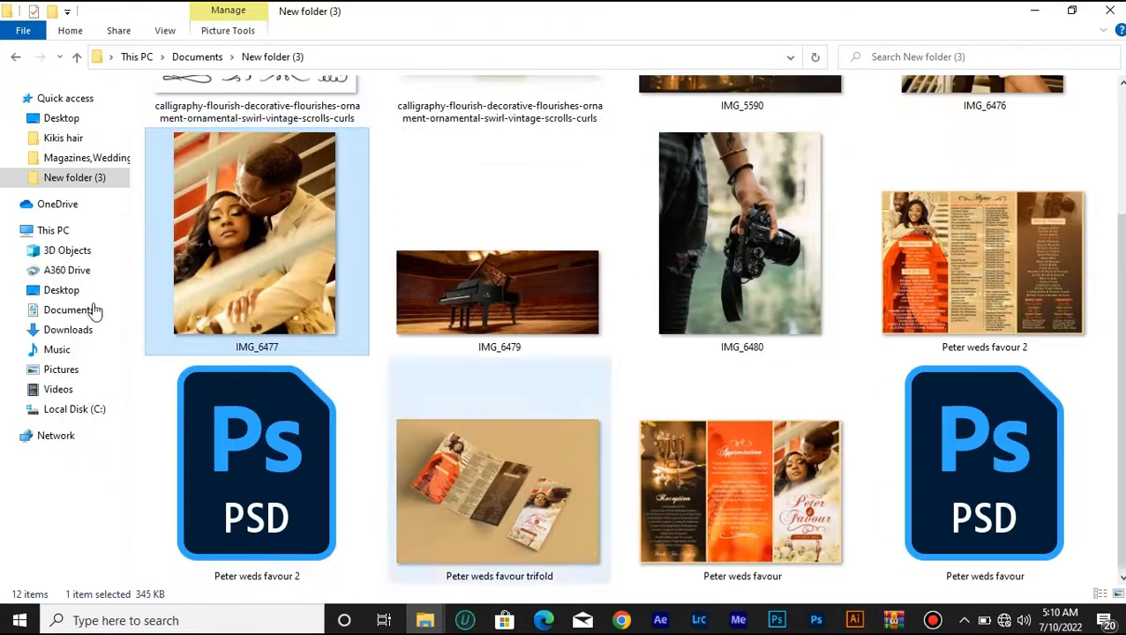
left_click(777, 621)
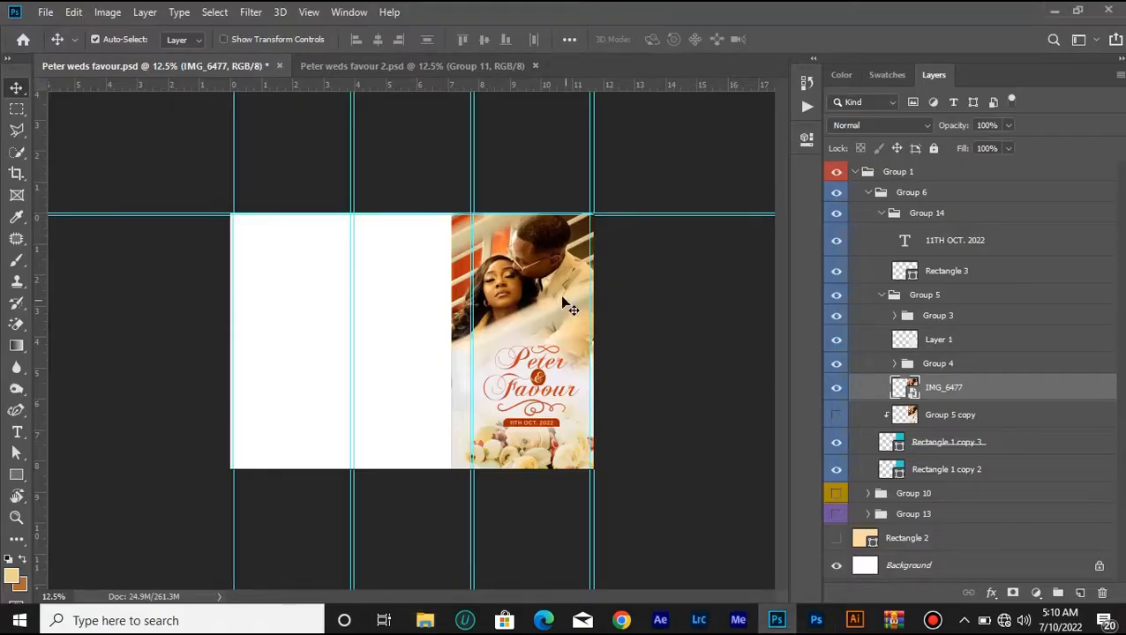
mouse_move(566, 302)
left_mouse_down()
mouse_move(465, 326)
mouse_move(557, 295)
left_mouse_up()
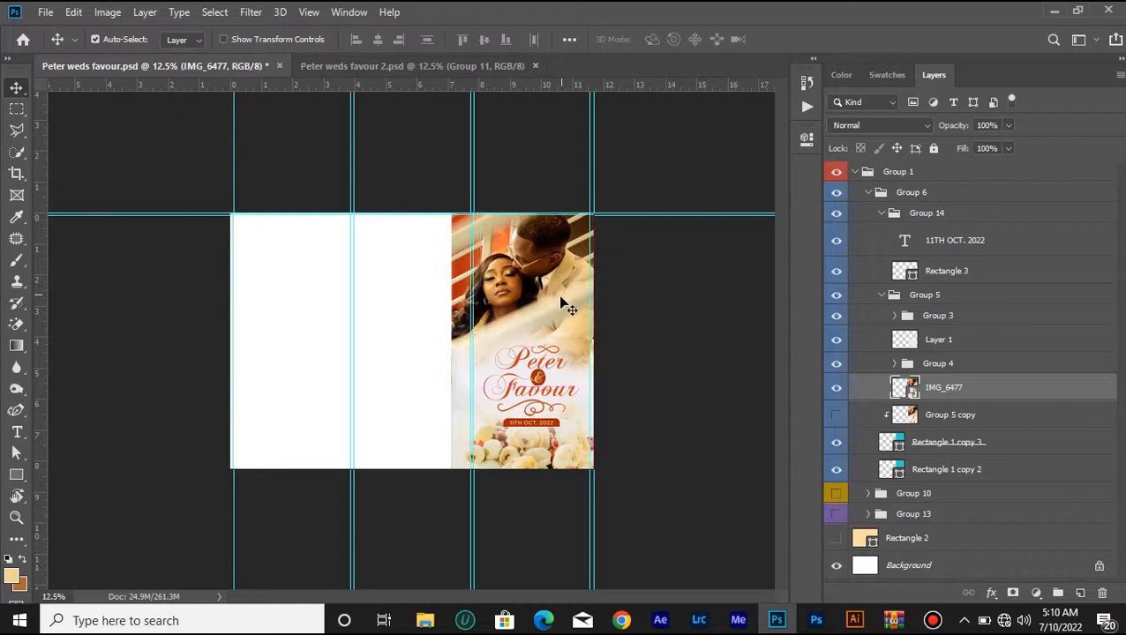
- Hide IMG_6477, expand Group 4, and hide its Hue/Saturation 1 and IMG_0888 layers
left_click(837, 389)
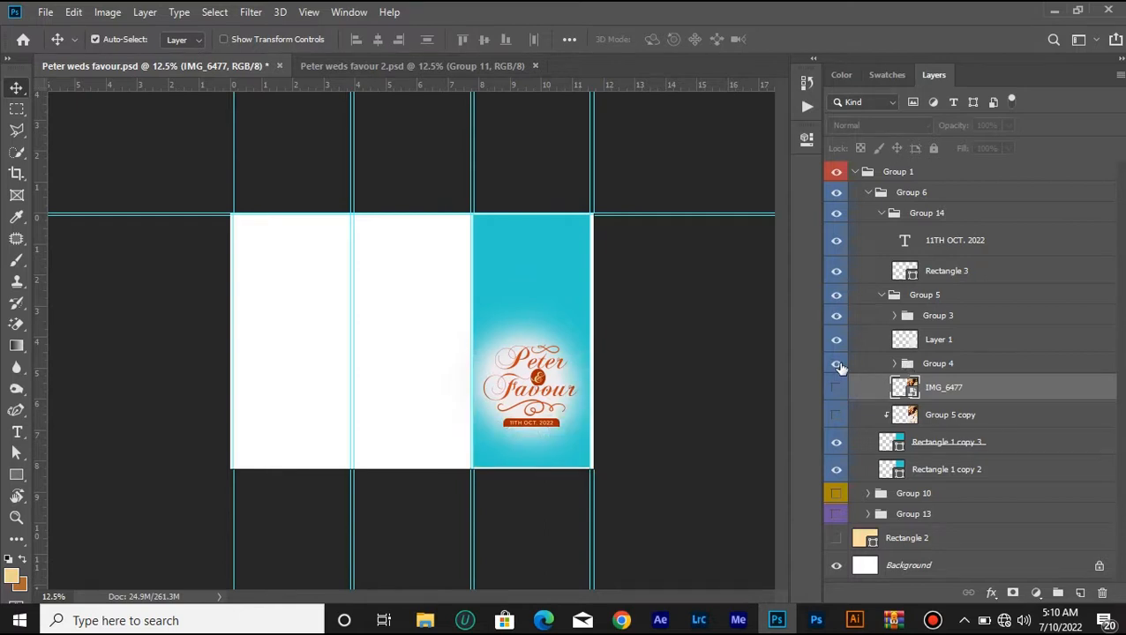
left_click(837, 363)
left_click(909, 367)
left_click(896, 365)
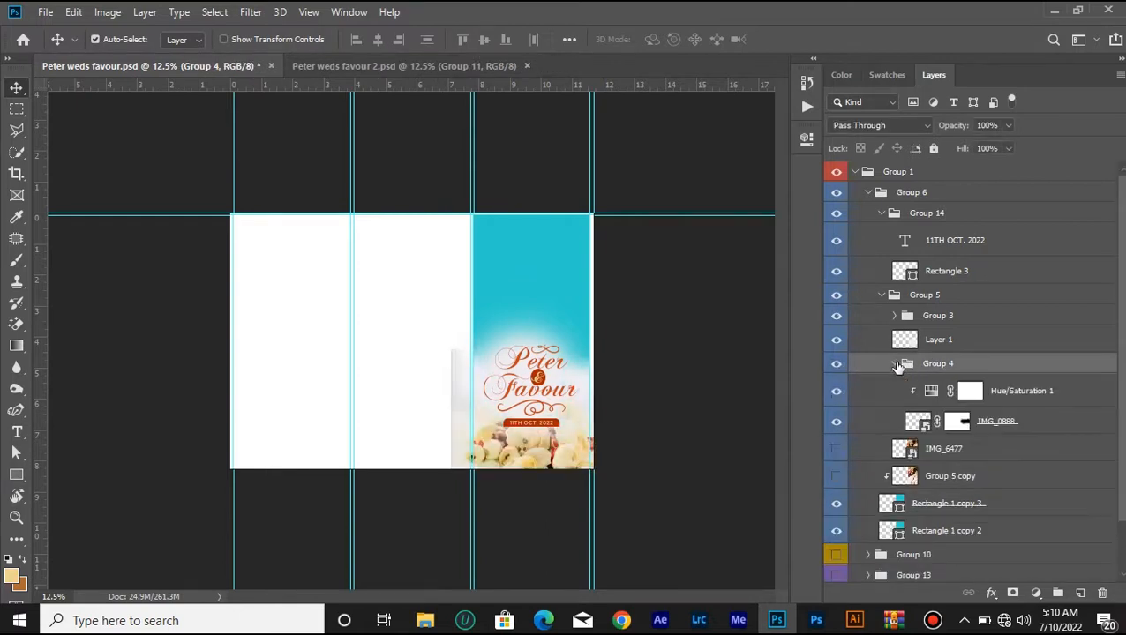
left_click(837, 391)
left_click(837, 421)
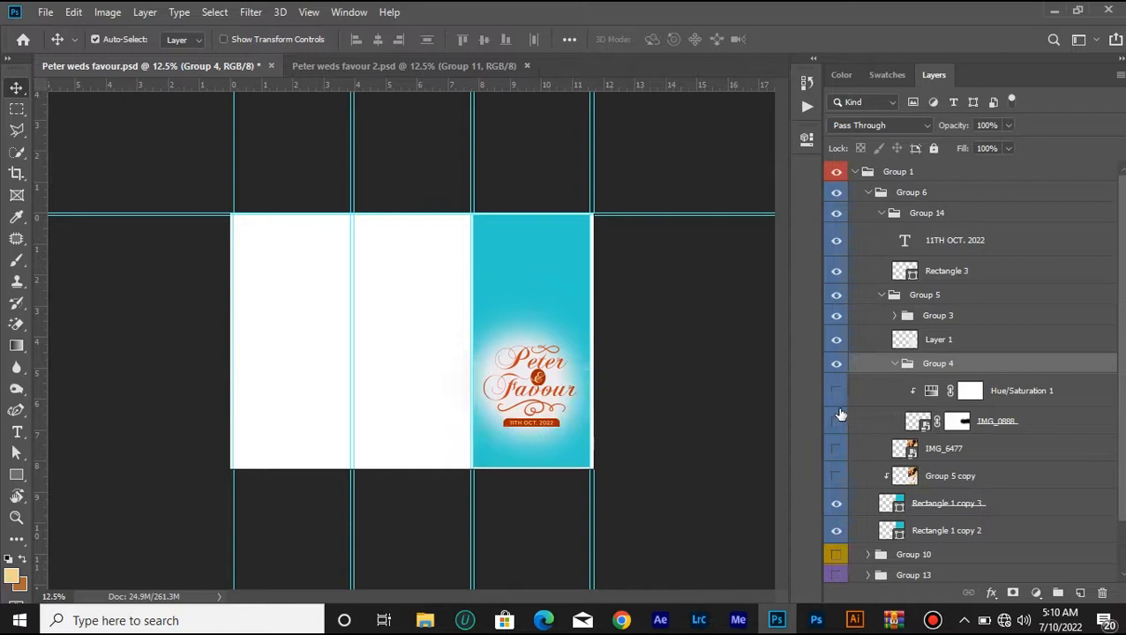
- Toggle Group 3 off and on to examine the couple's name lettering over the white glow
left_click(836, 319)
left_click(836, 319)
left_click(836, 320)
left_click(836, 320)
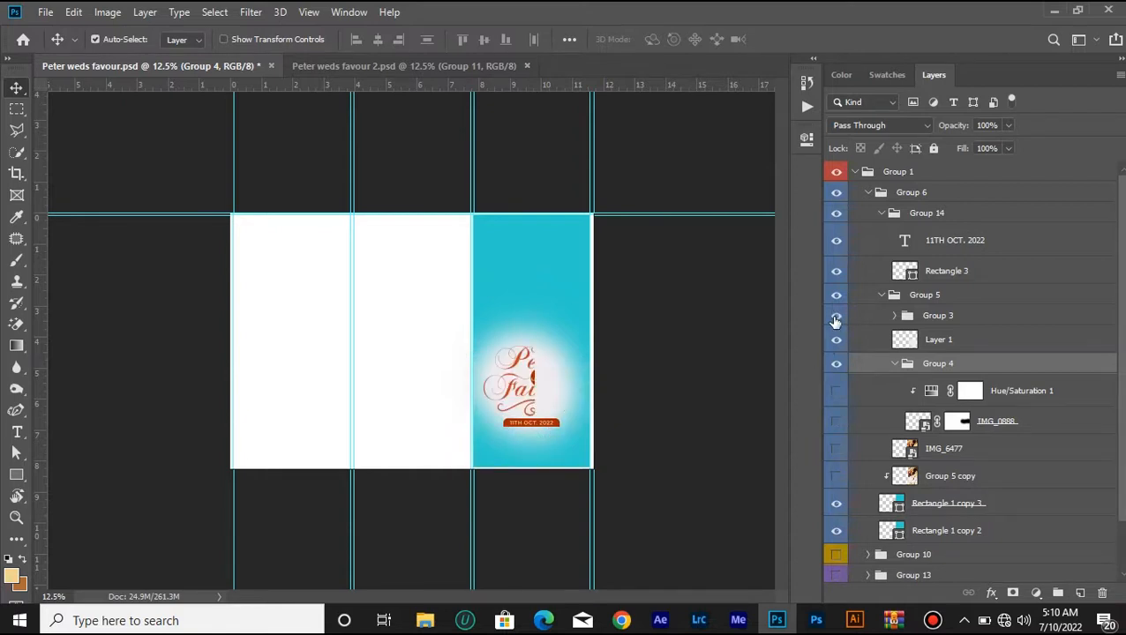
- Show the IMG_0888 flower picture with Hue/Saturation 1 hidden, and select its layer
left_click(837, 391)
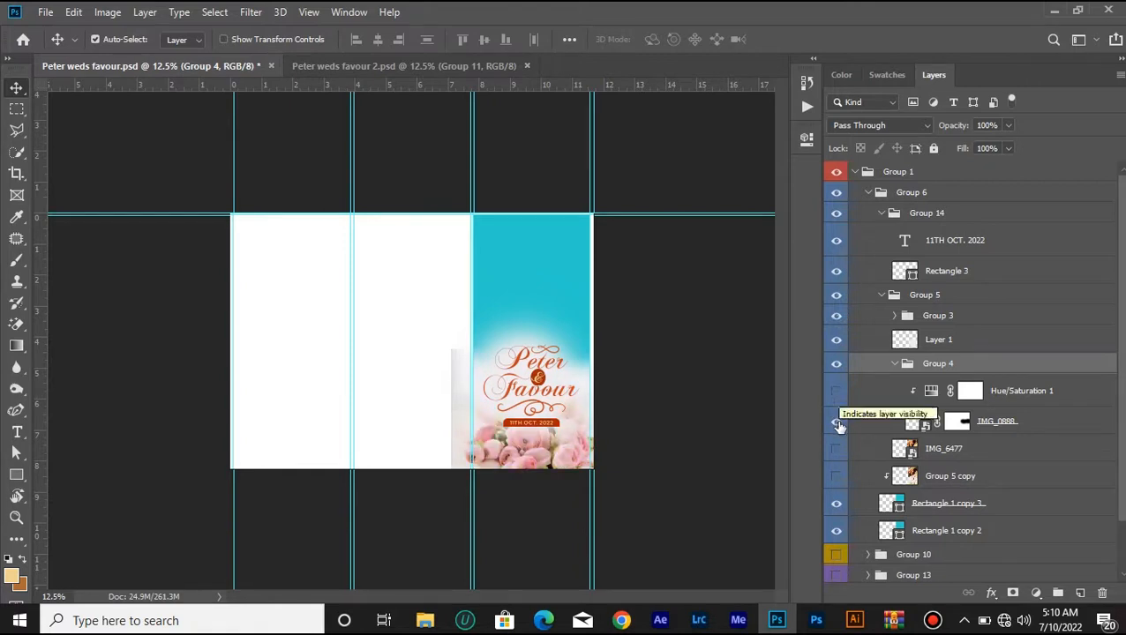
left_click(837, 422)
left_click(837, 422)
left_click(990, 426)
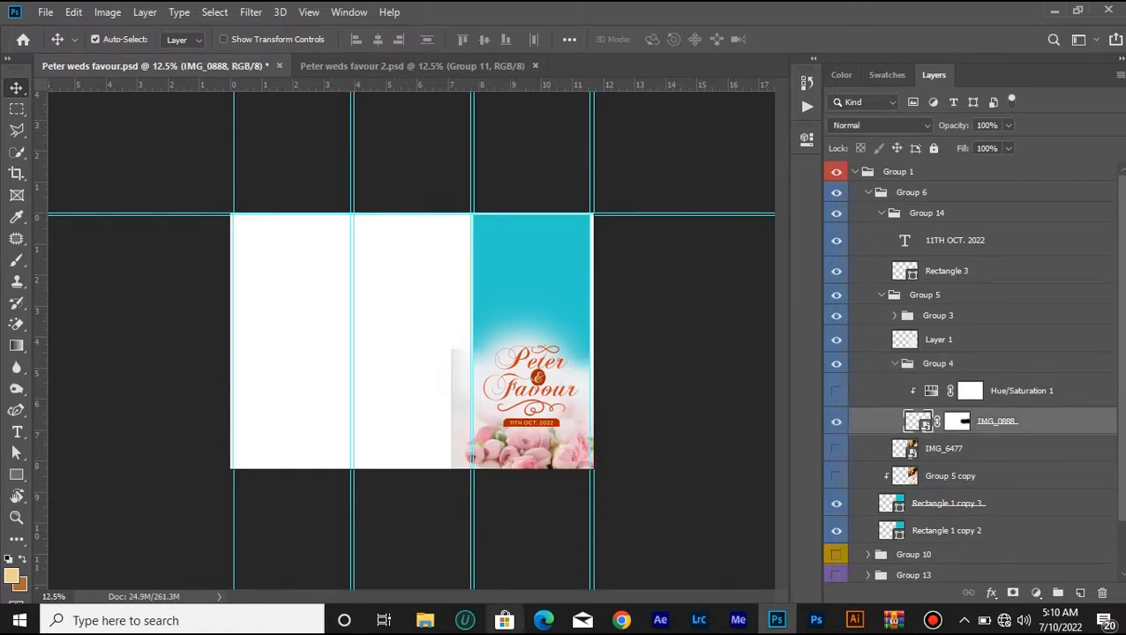
- Look through New folder (3) in File Explorer for the original flower picture, then return to Photoshop
mouse_move(426, 620)
left_click(399, 573)
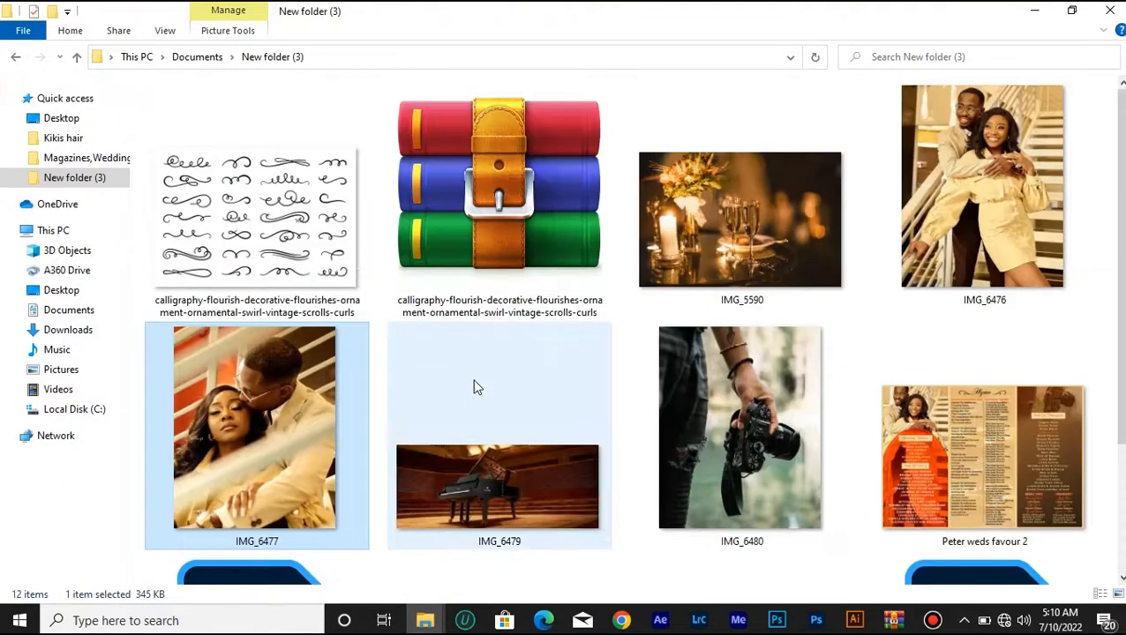
left_click(776, 620)
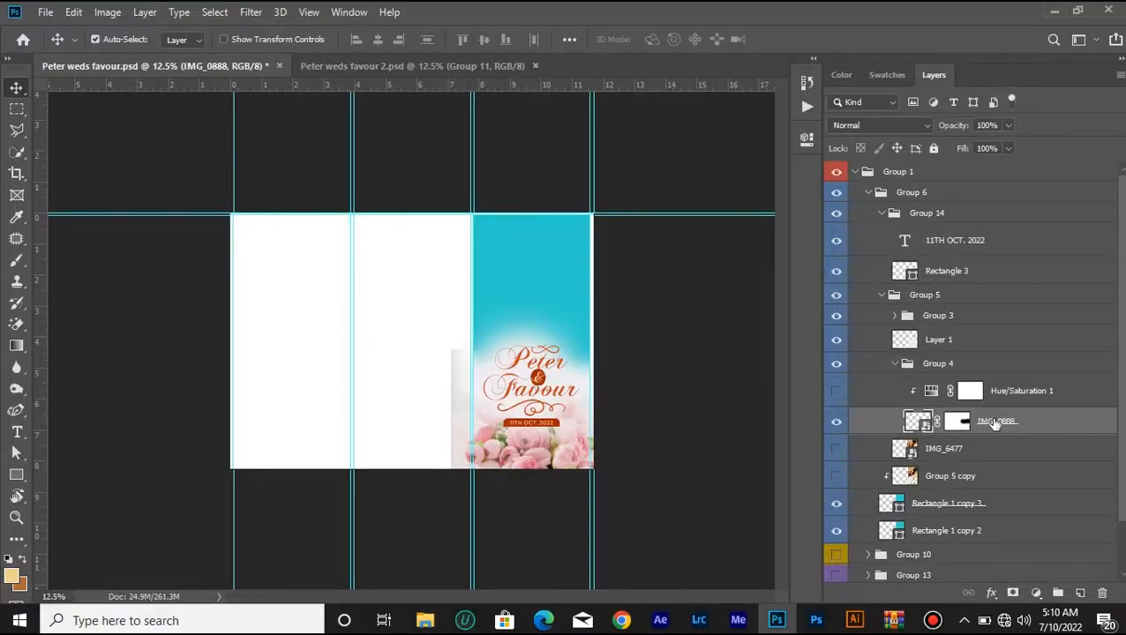
- Move the masked IMG_0888 flowers out over the blank panels and back to the foot of the cover panel
left_click_drag(541, 465, 362, 452)
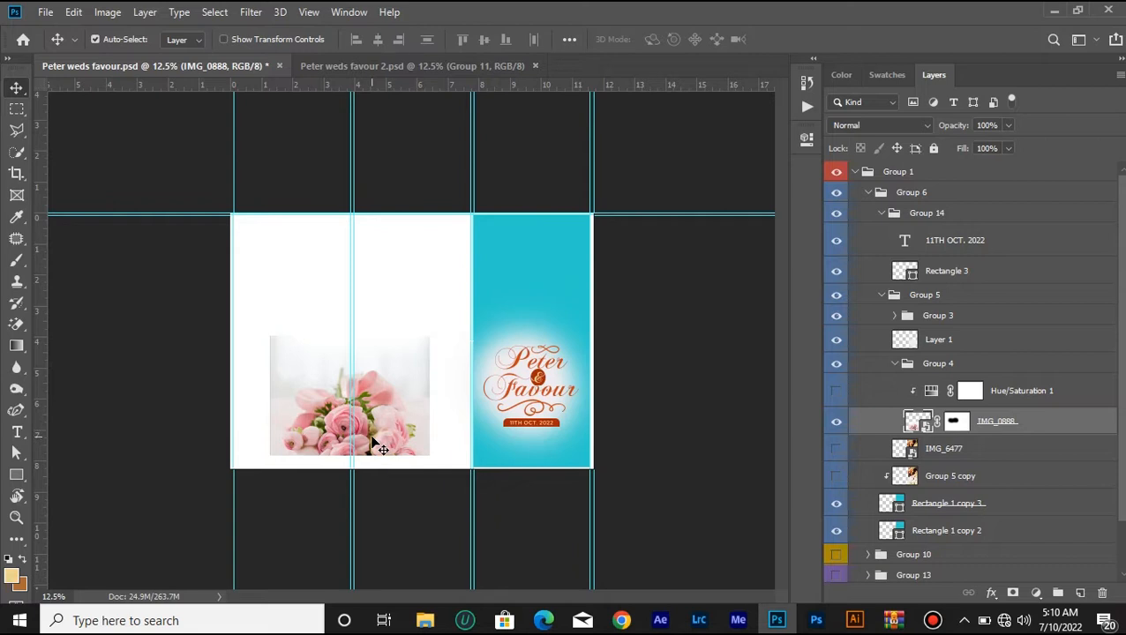
left_click_drag(365, 440, 556, 457)
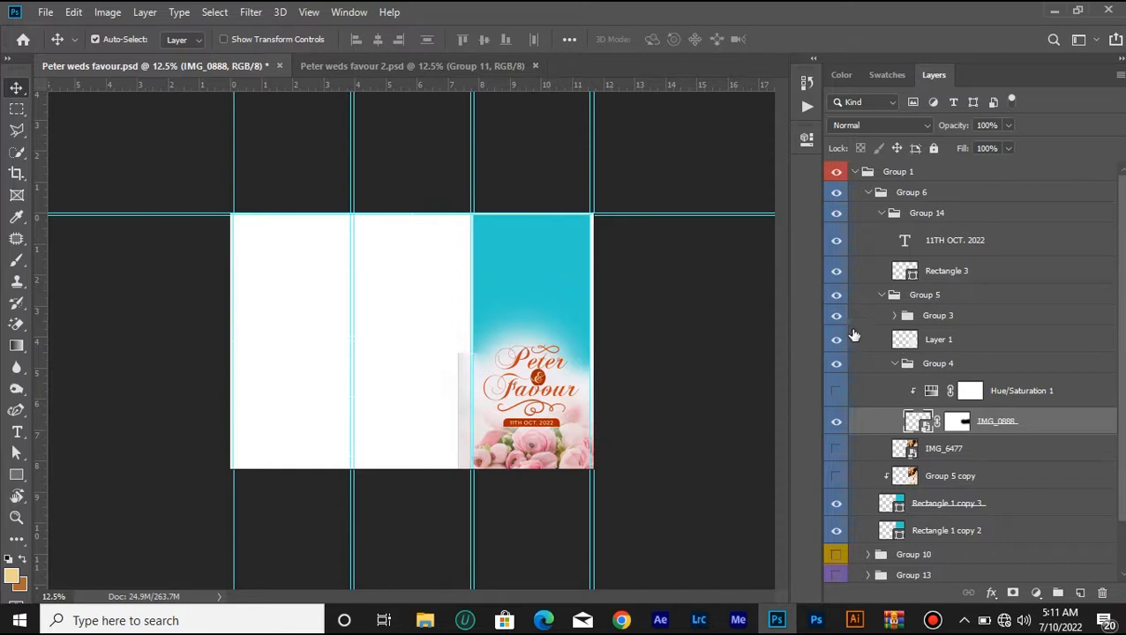
- Show the IMG_6477 couple photo and the Hue/Saturation 1 adjustment over the flowers again
left_click(836, 452)
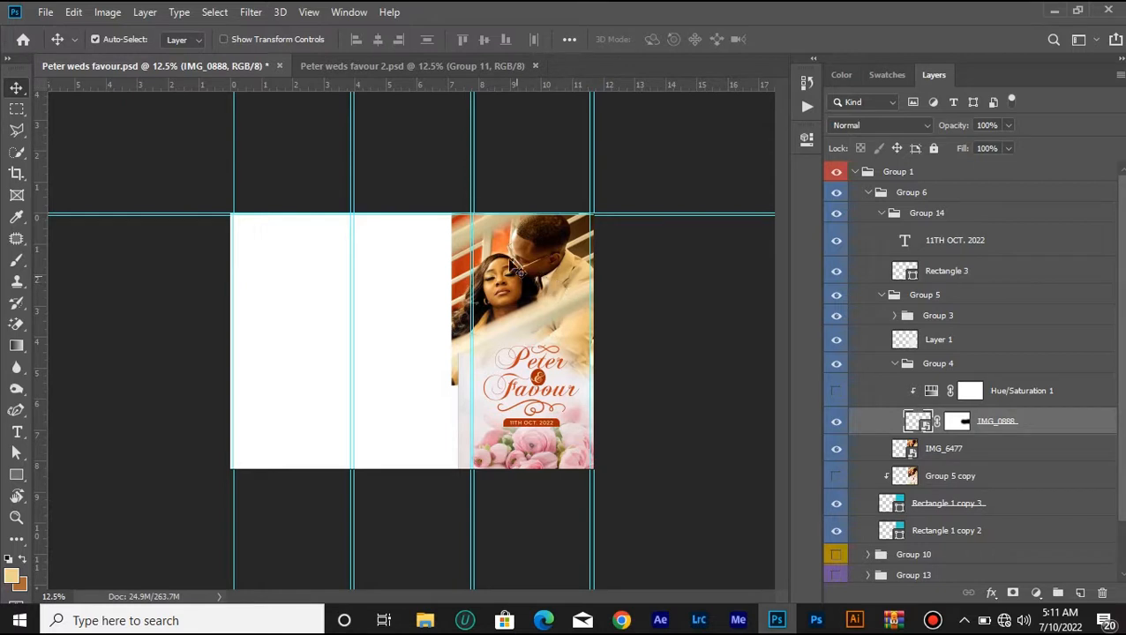
left_click(835, 394)
left_click(835, 394)
left_click(834, 393)
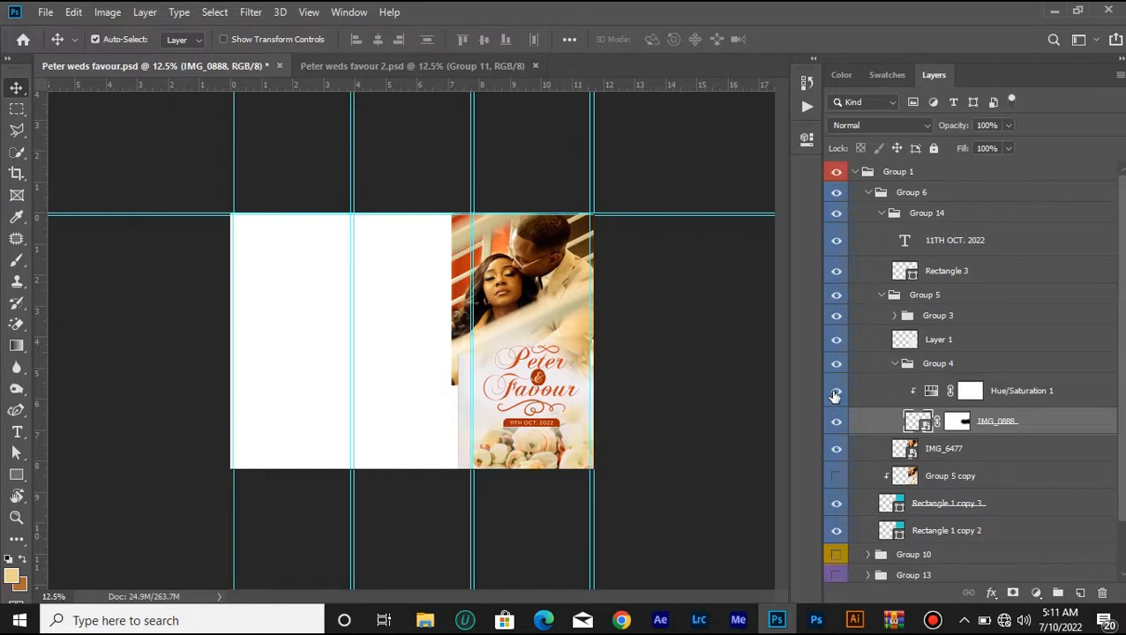
- Hide Hue/Saturation 1 and add a new clipped Hue/Saturation adjustment over the IMG_0888 flowers with Hue +38 and Saturation +13
left_click(835, 393)
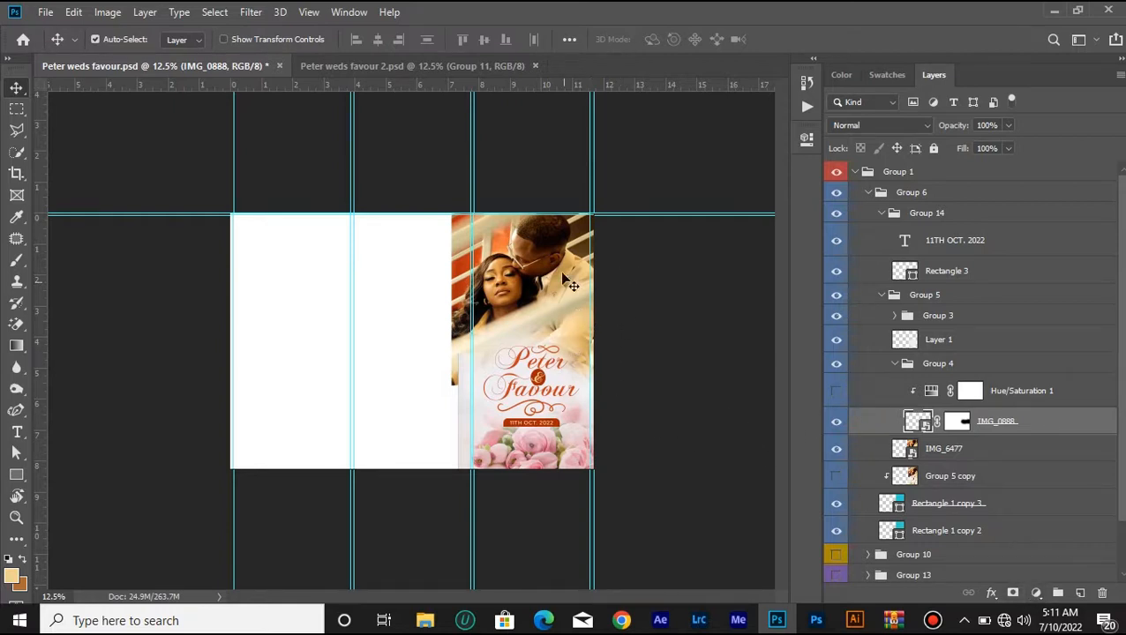
left_click(1036, 594)
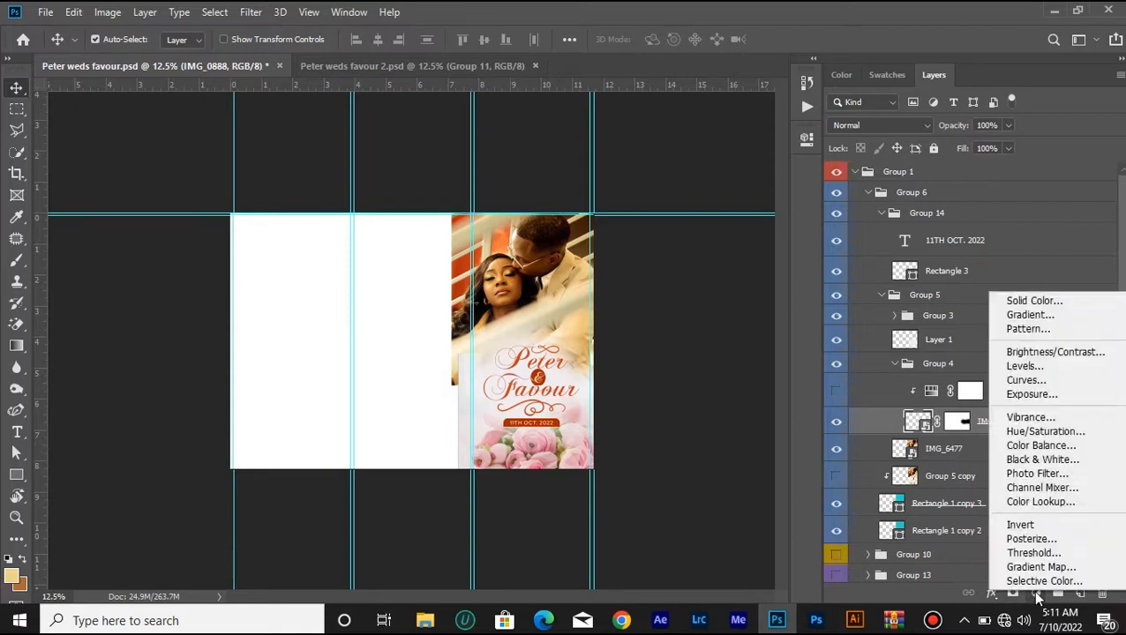
left_click(1045, 431)
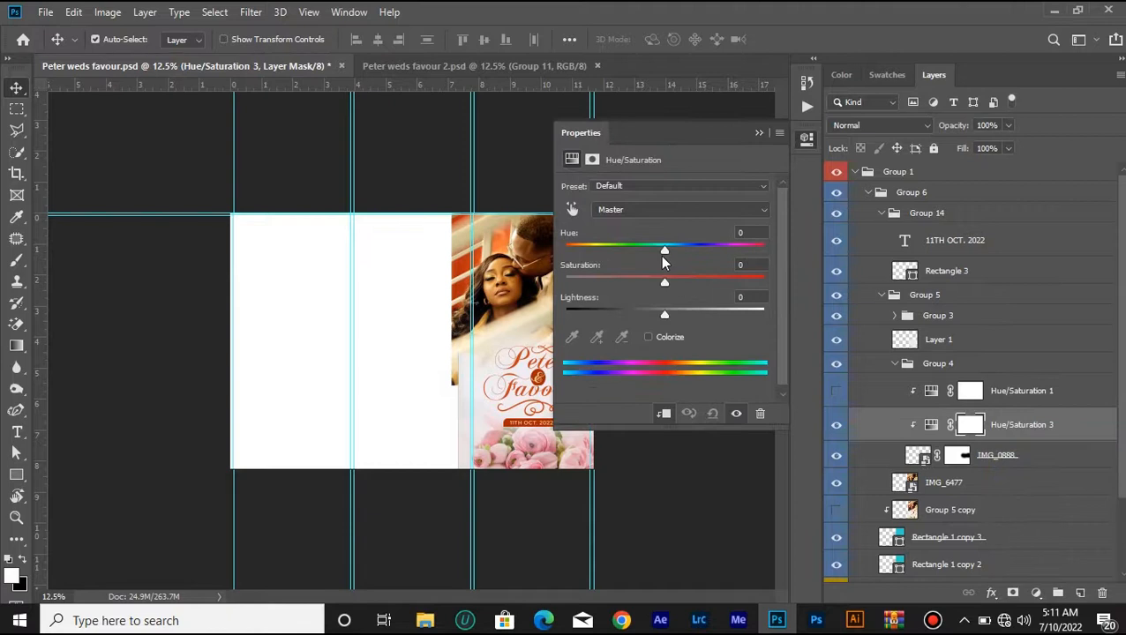
left_click_drag(680, 141, 252, 202)
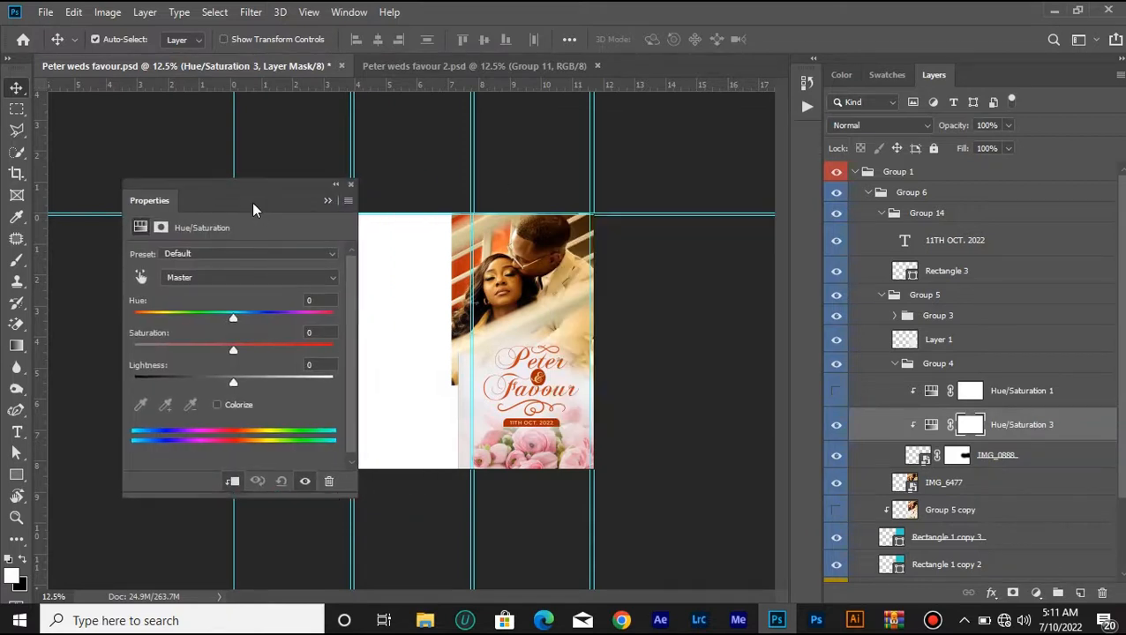
left_click_drag(233, 320, 246, 349)
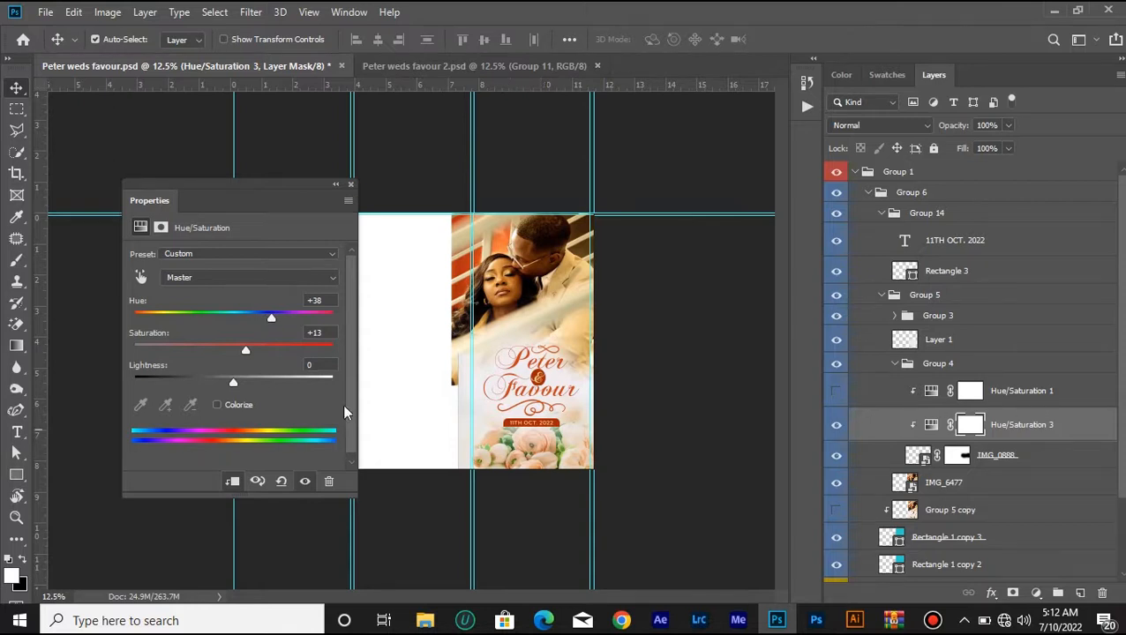
- Sample the flowers' Yellows range, set it to Hue -74 and Saturation -1, and compare the flowers with the adjustment off and on
left_click(141, 277)
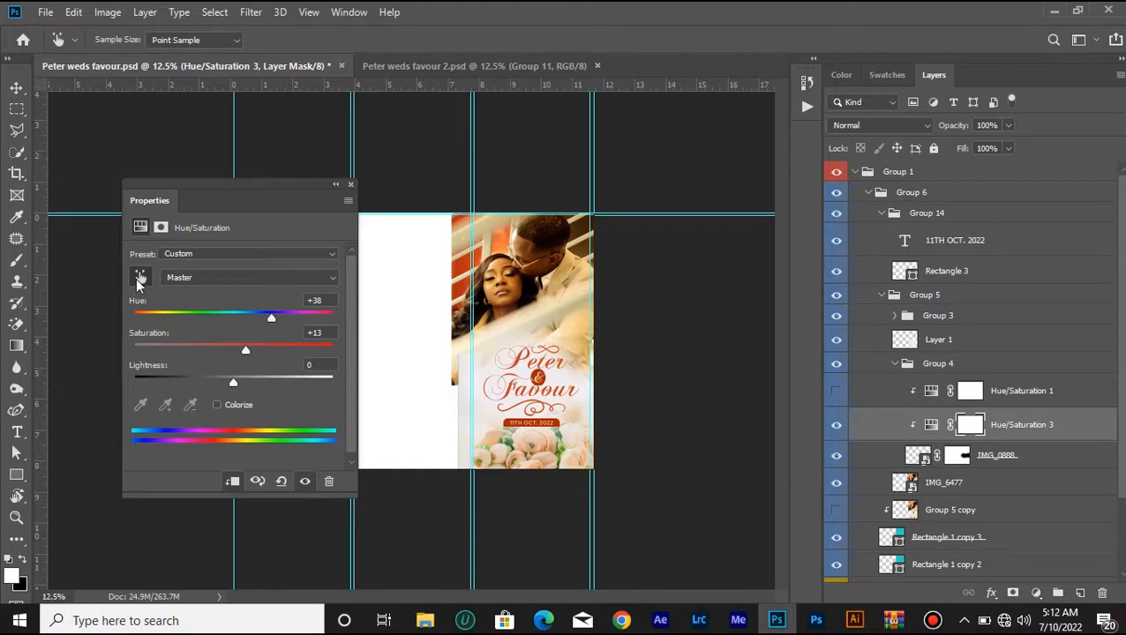
left_click(510, 434)
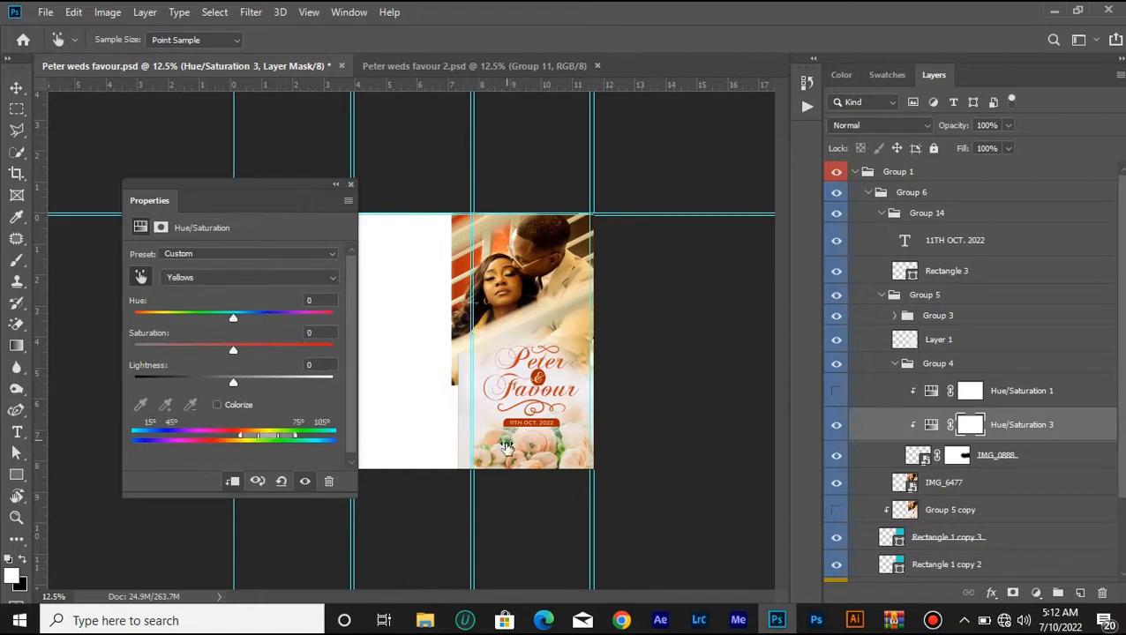
left_click_drag(234, 315, 178, 327)
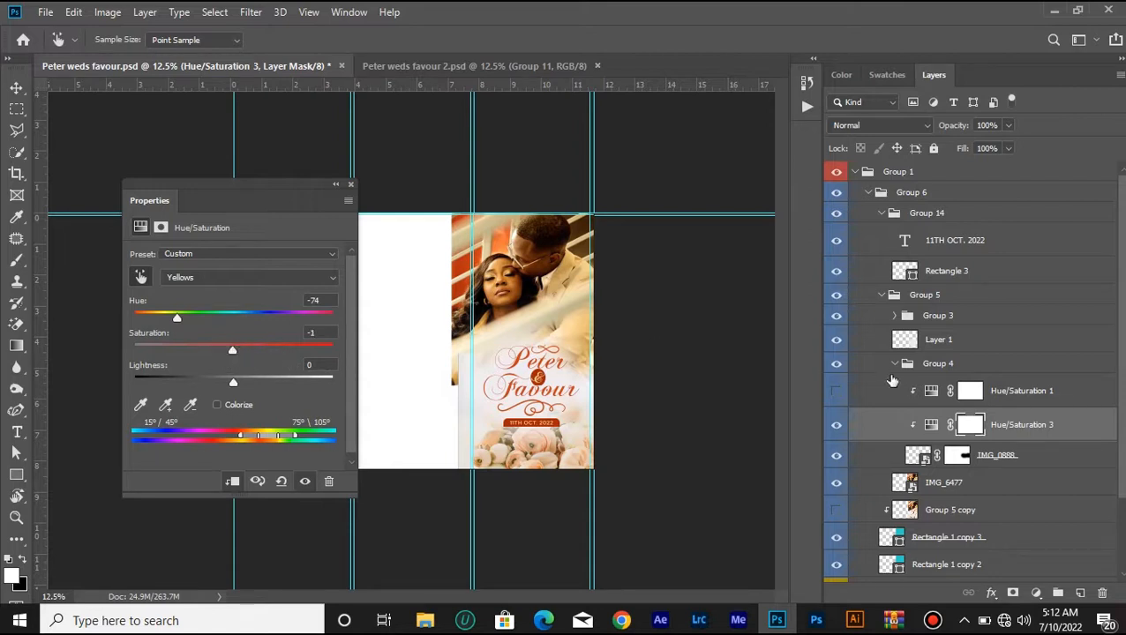
left_click(836, 426)
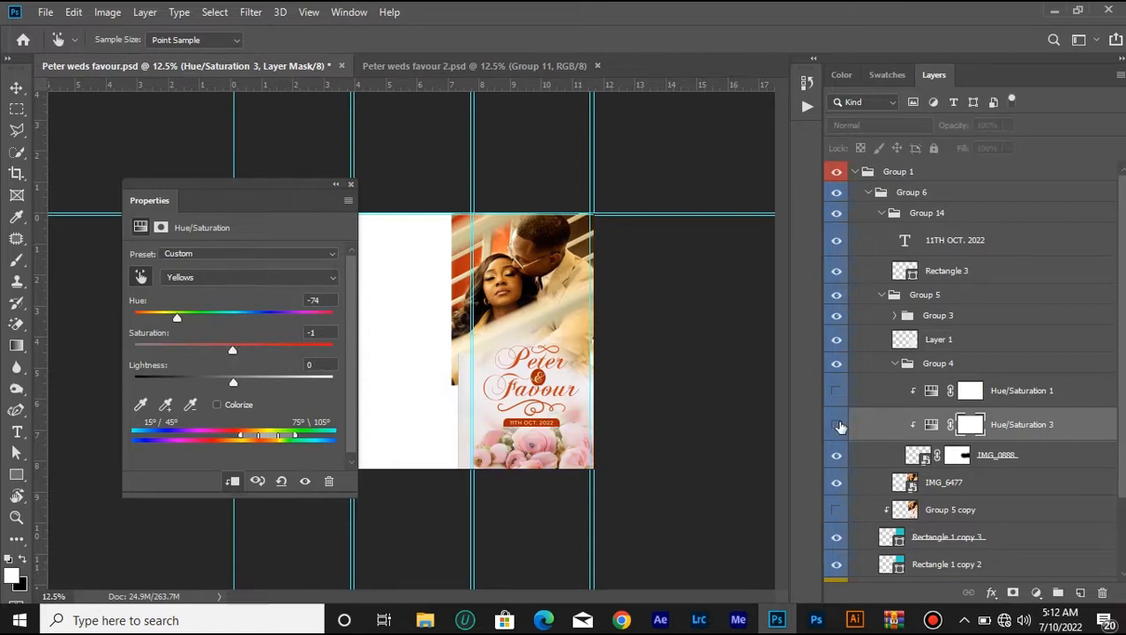
left_click(837, 426)
left_click(838, 425)
left_click(838, 426)
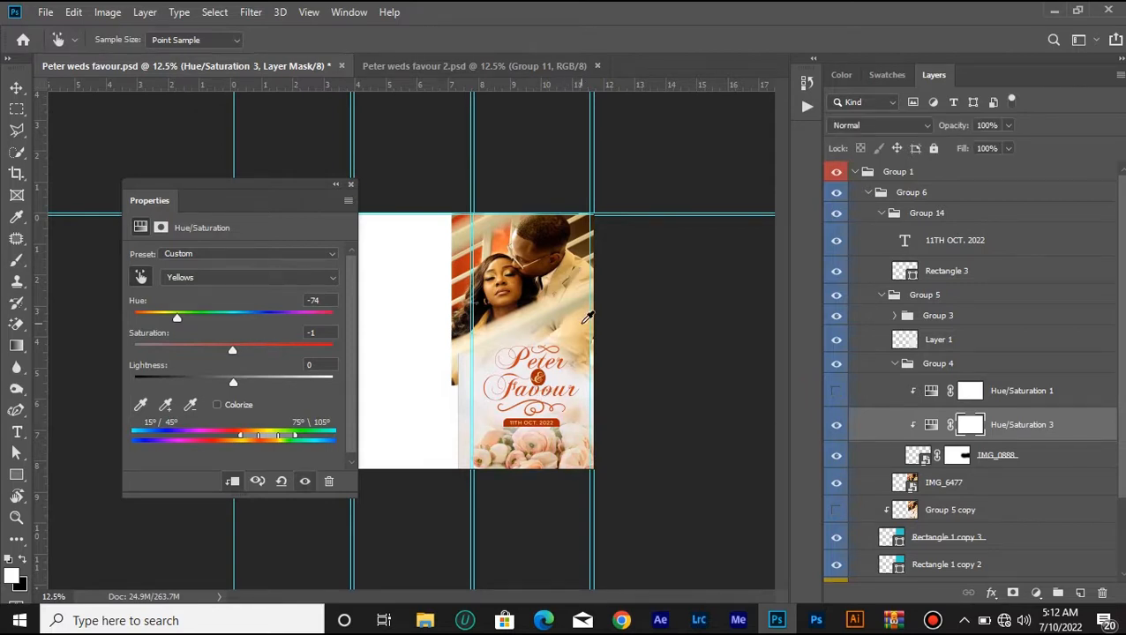
- Show Hue/Saturation 1 over the flowers again and delete the extra Hue/Saturation 3 adjustment layer
left_click(836, 425)
left_click(836, 391)
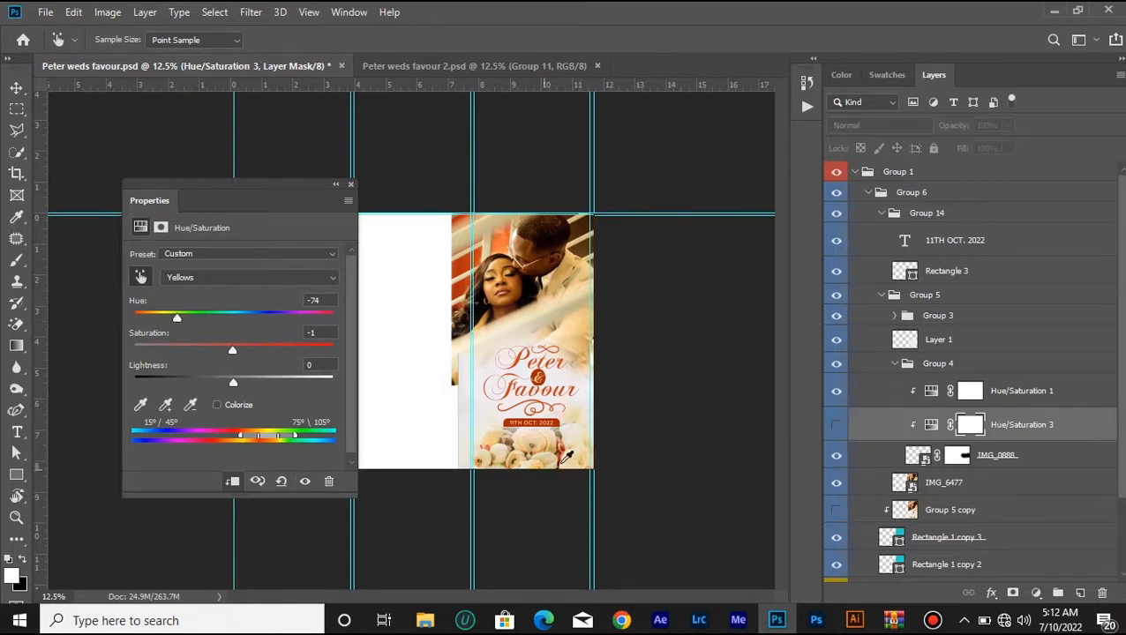
key("Delete")
key("v")
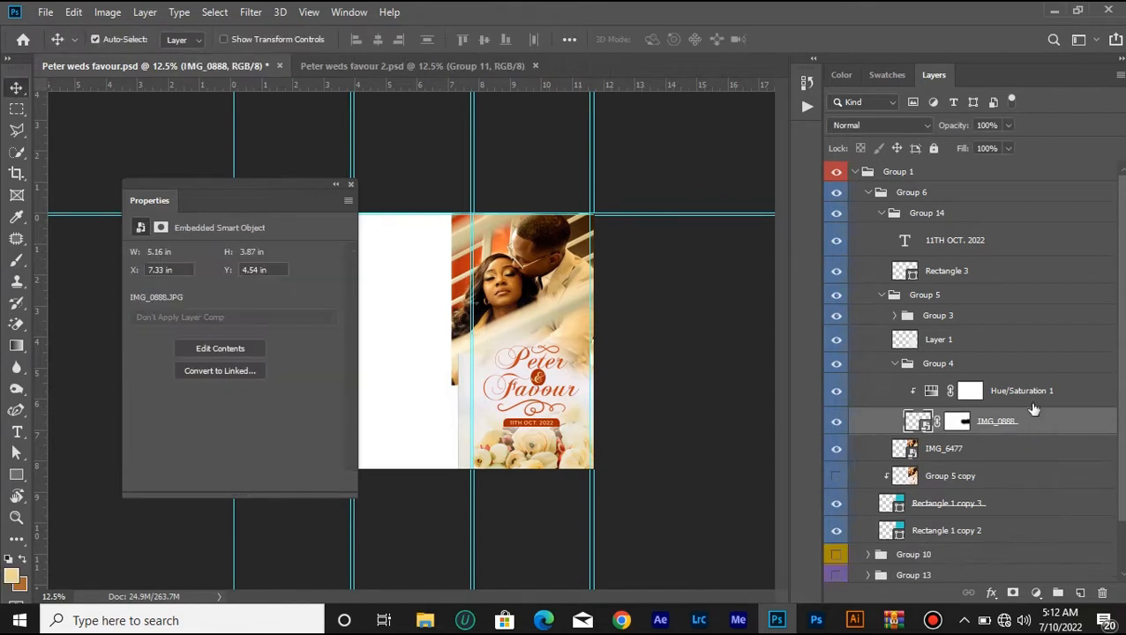
- Collapse Group 4 and switch its visibility off and on to examine what the flowers add to the cover
left_click(836, 398)
left_click(899, 367)
left_click(895, 363)
left_click(836, 364)
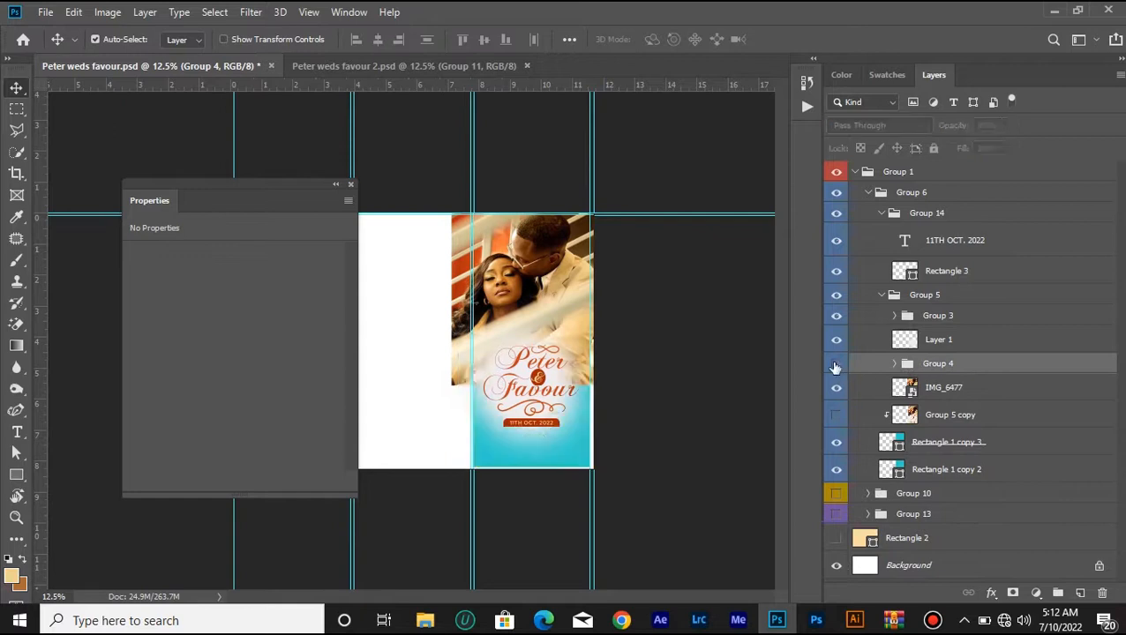
left_click(836, 364)
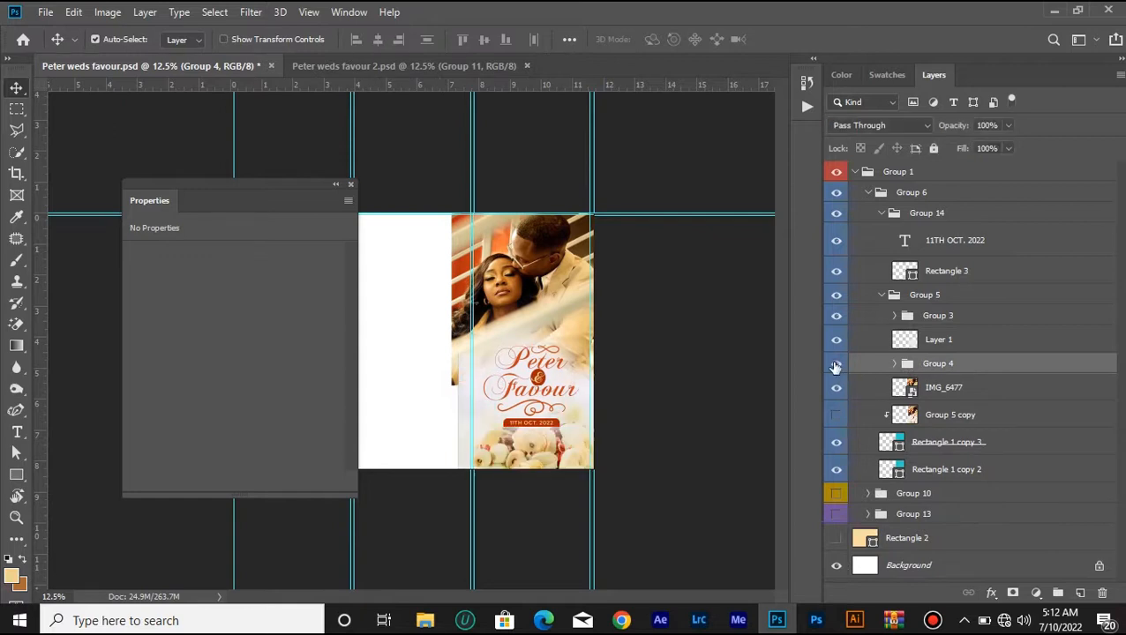
- Switch Group 3's lettering off and on, and expand the group to examine its layers
left_click(835, 316)
left_click(836, 316)
left_click(919, 319)
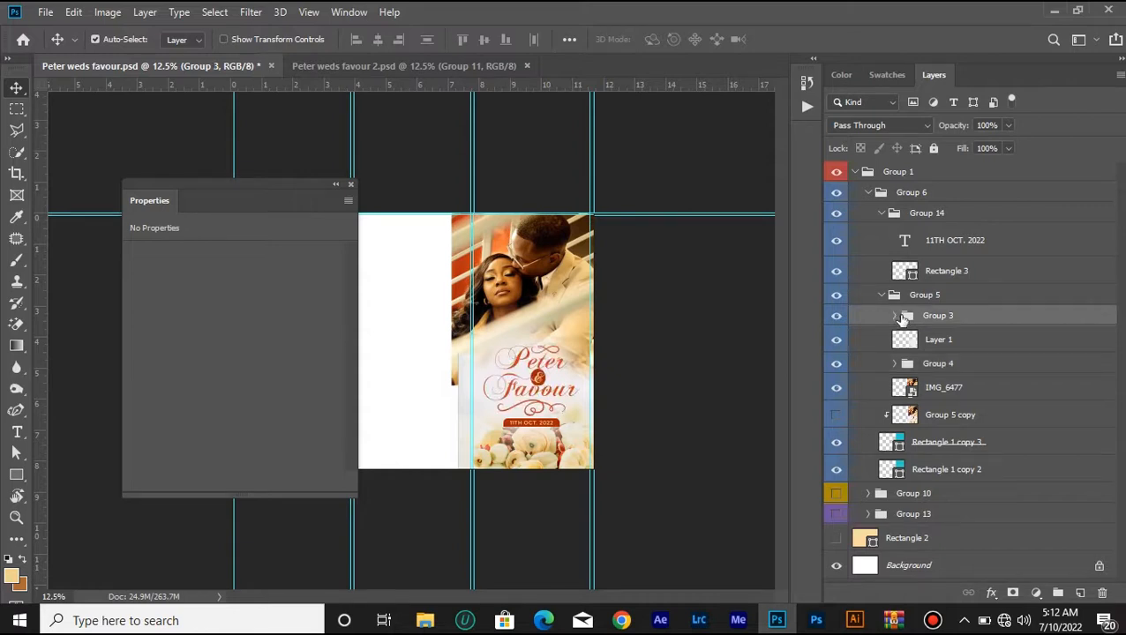
left_click(895, 316)
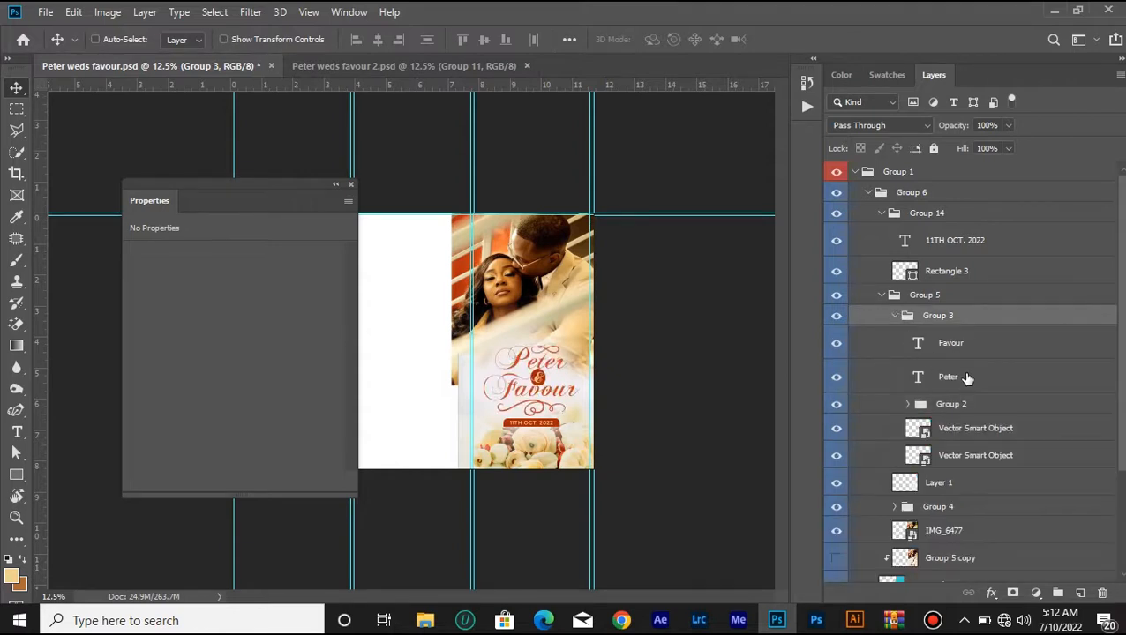
- Examine the lower name's text layer in Group 3 at 25% zoom by hiding and showing it
key("ctrl+plus")
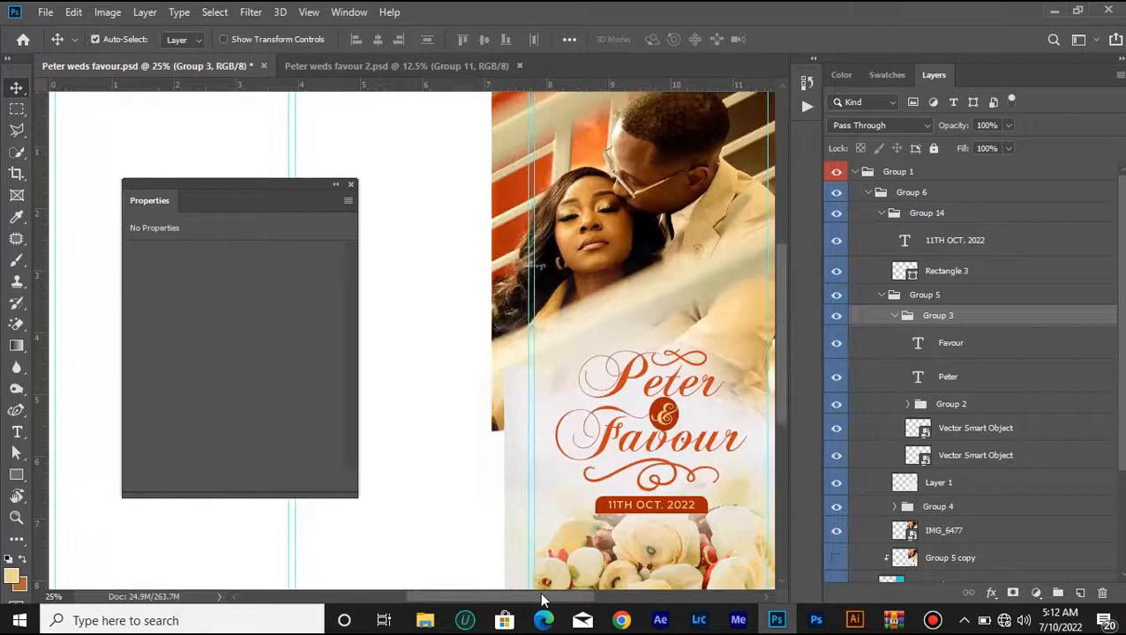
left_click_drag(541, 600, 574, 603)
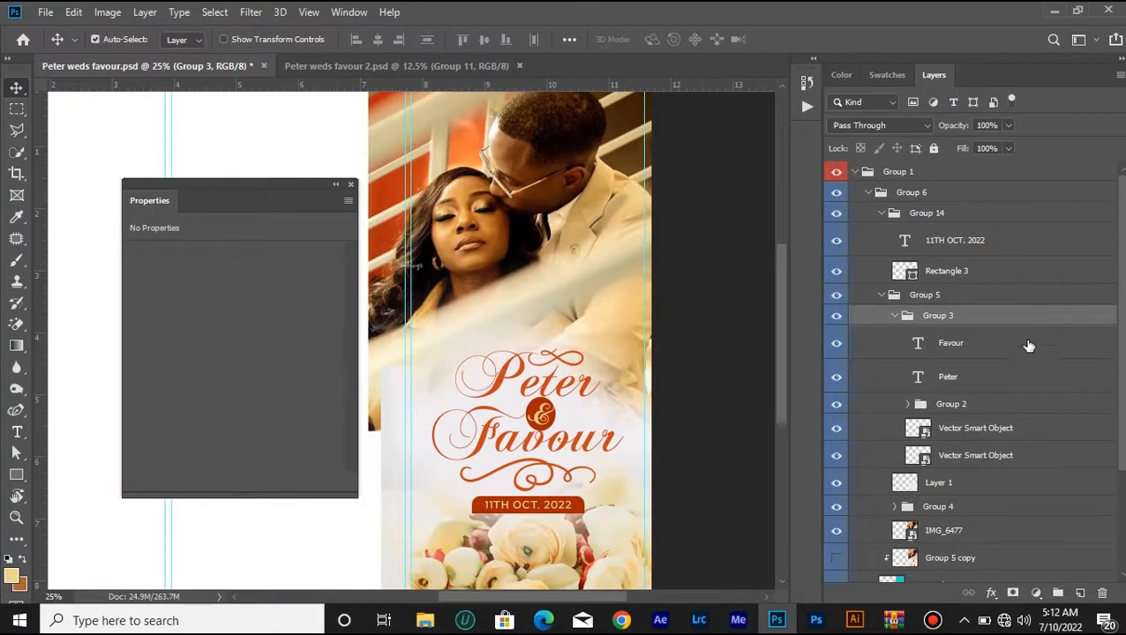
left_click(955, 344)
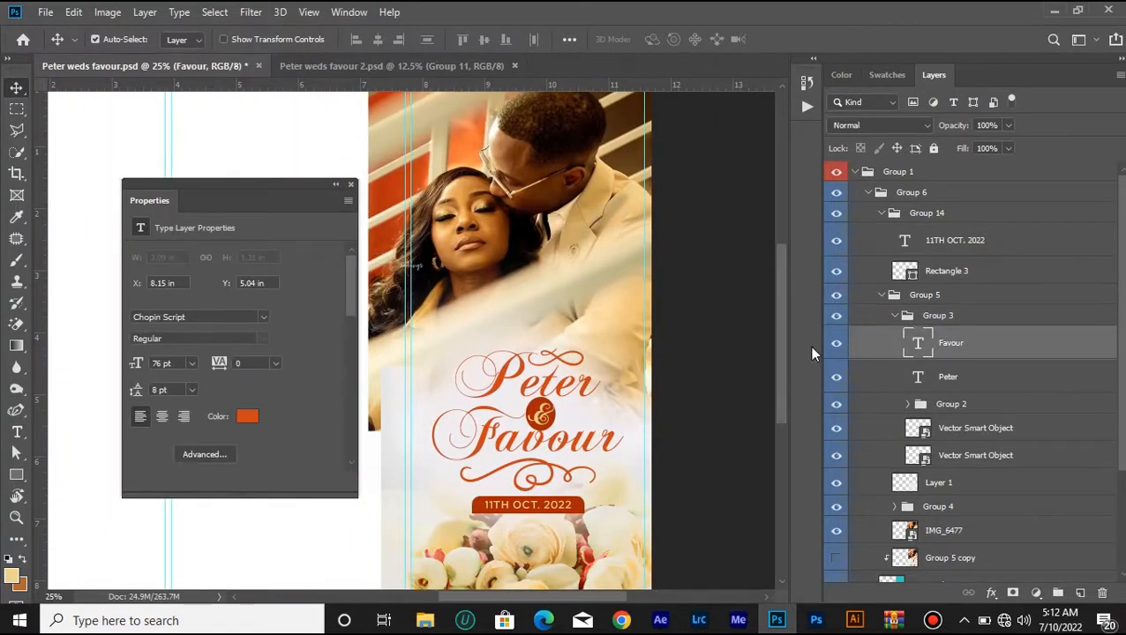
left_click(837, 343)
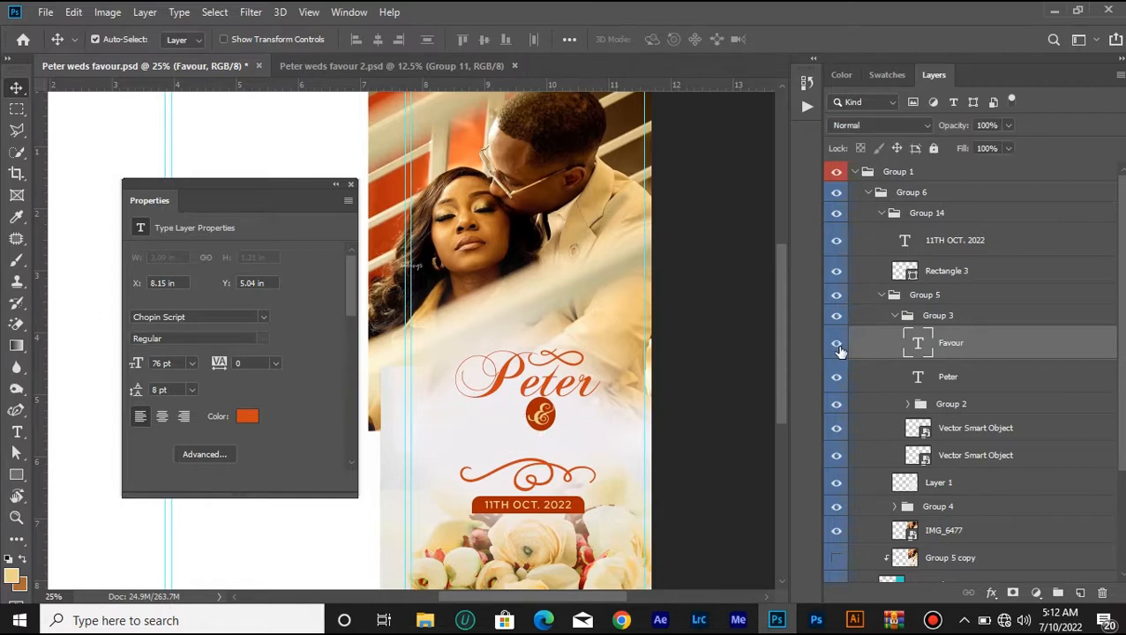
left_click(836, 343)
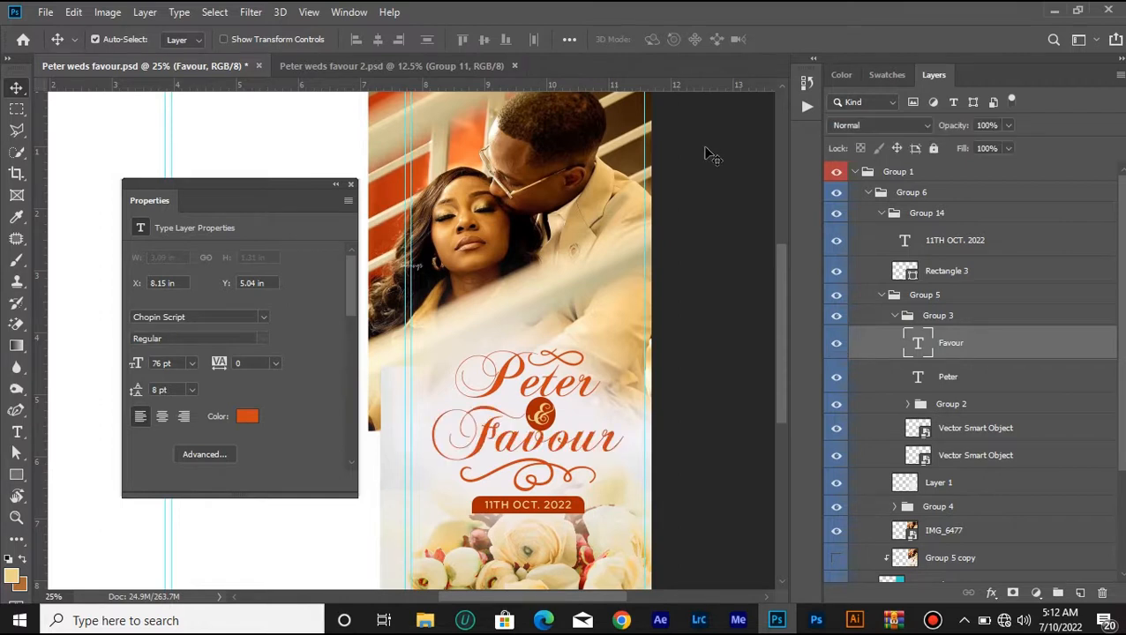
- Display the Character settings and examine the font settings of the two name text layers
left_click(360, 16)
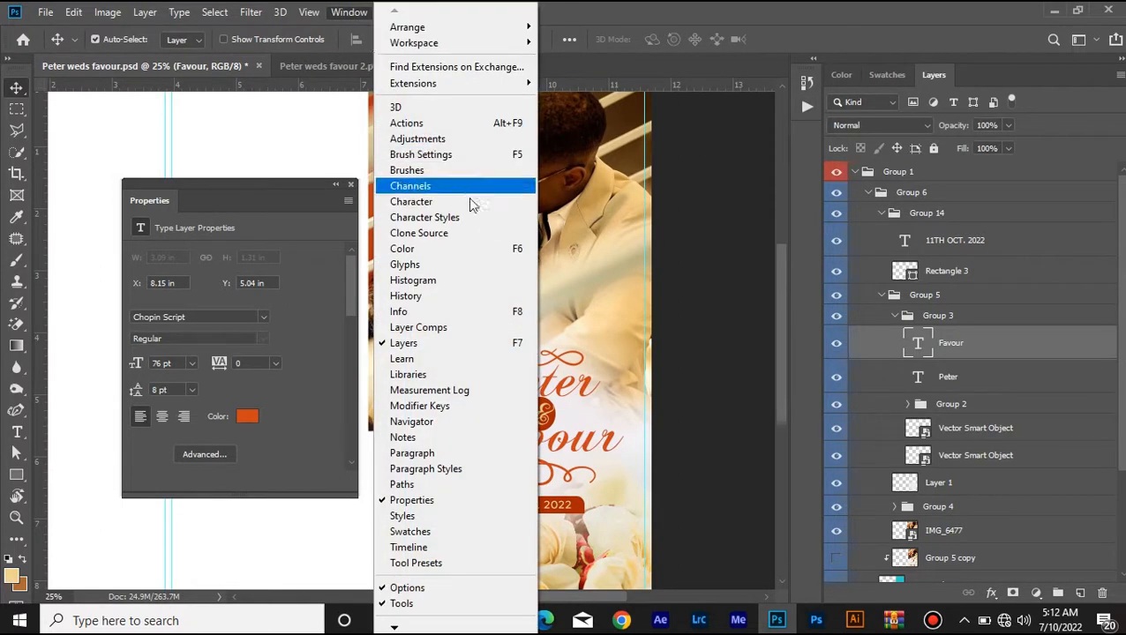
left_click(472, 202)
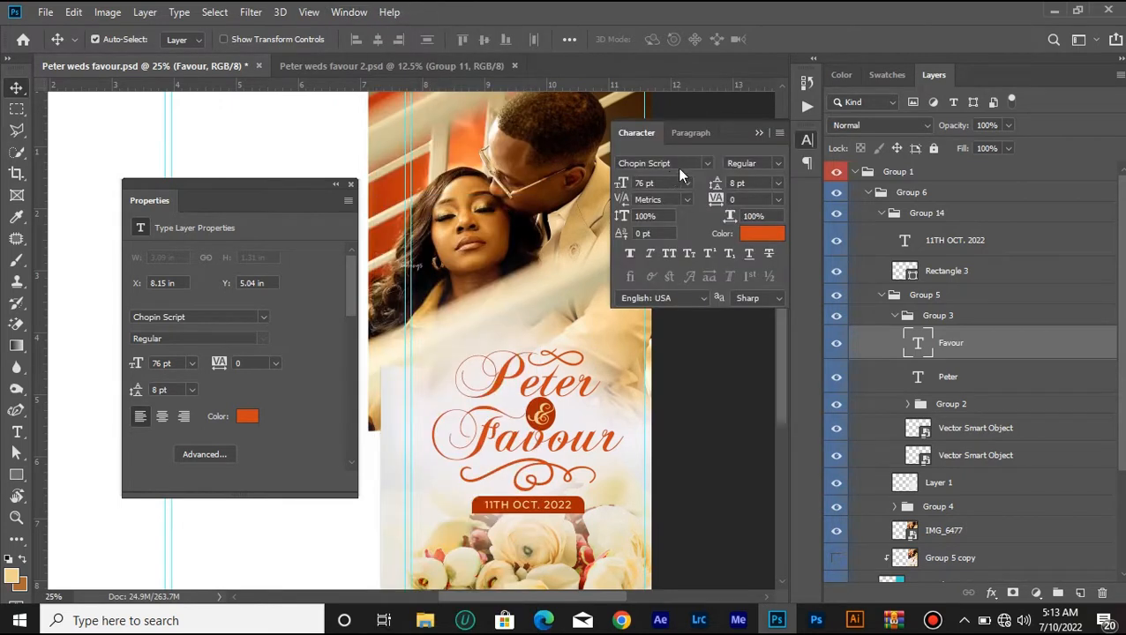
left_click(939, 387)
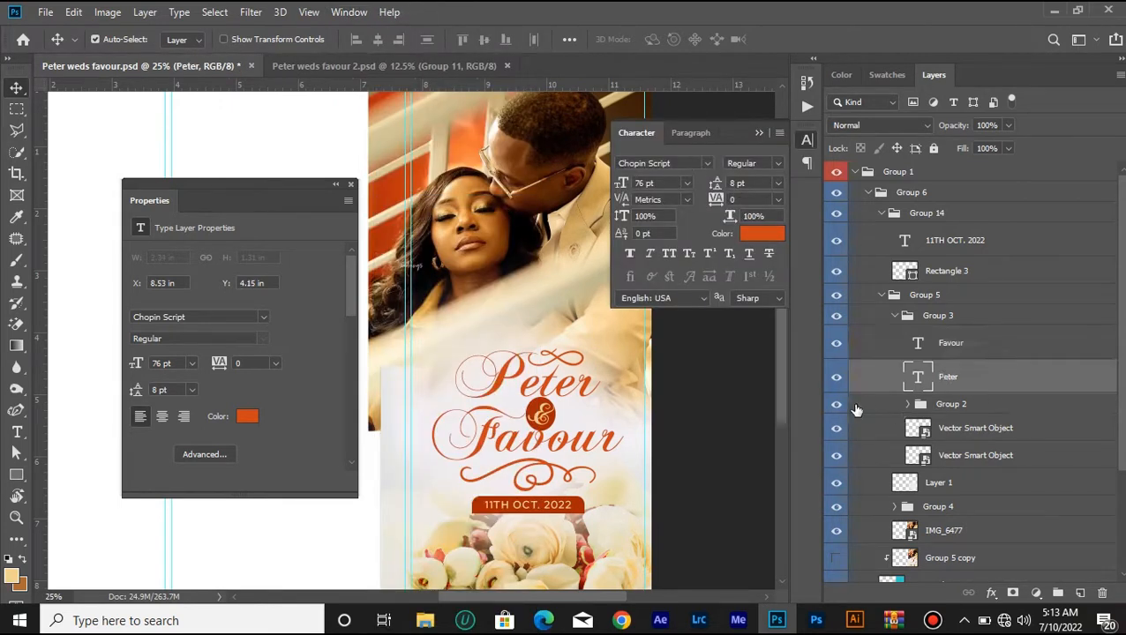
- Hide and show the ampersand badge in Group 2, expand the group and select its Ellipse 1 shape
left_click(835, 406)
left_click(835, 405)
left_click(907, 404)
left_click(966, 462)
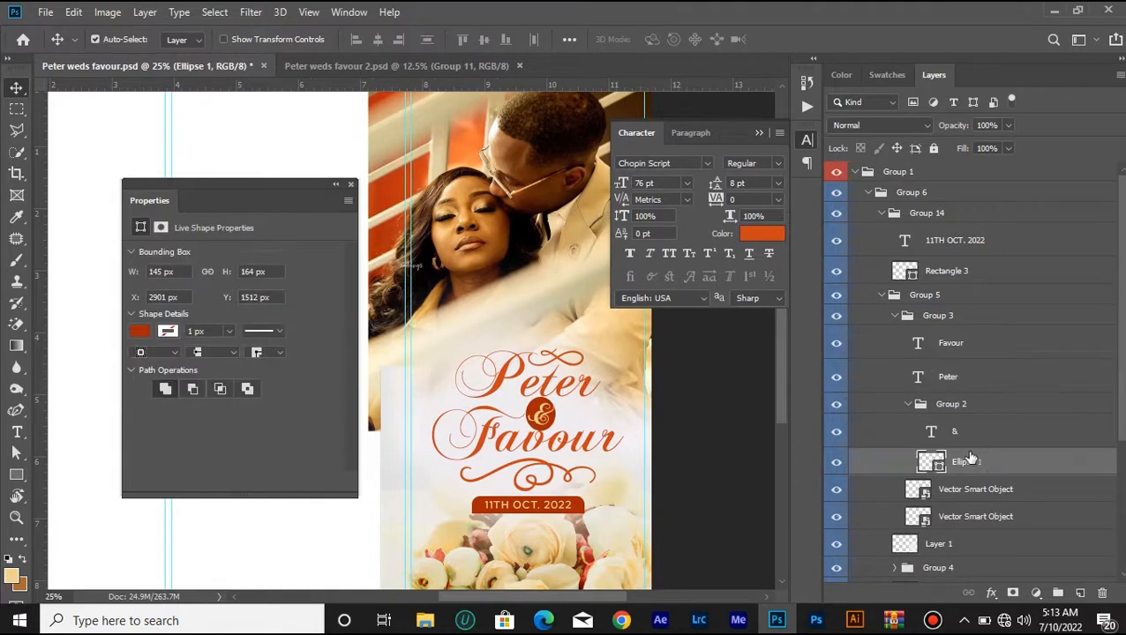
- Draw a trial ellipse of about 212 × 256 px over the couple photo with the Ellipse Tool and undo it
left_click(16, 476)
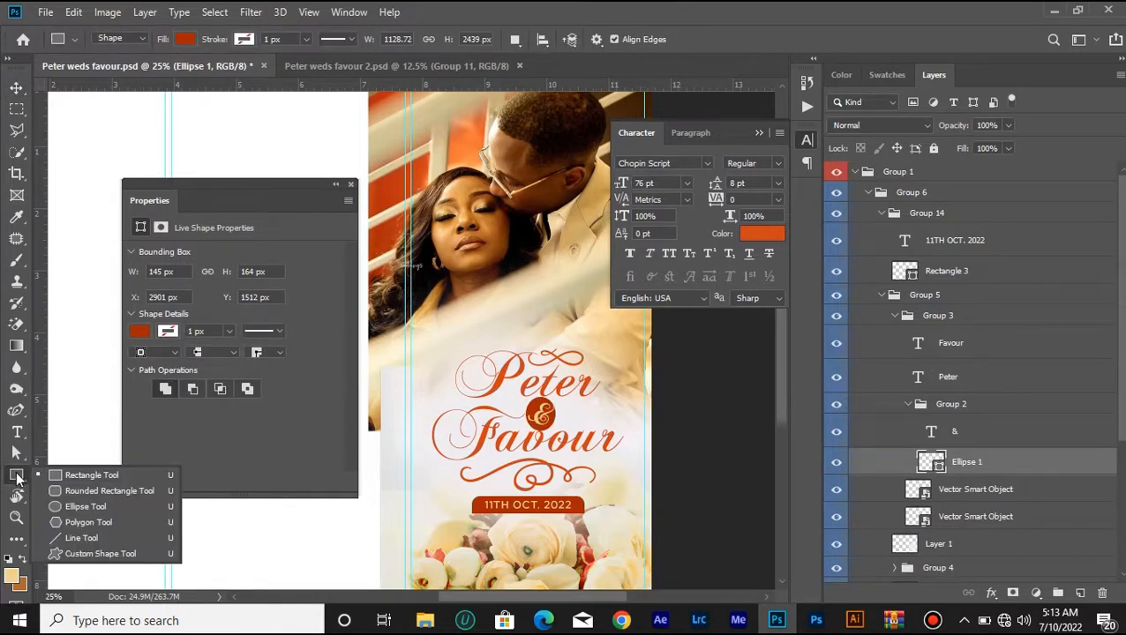
left_click(88, 507)
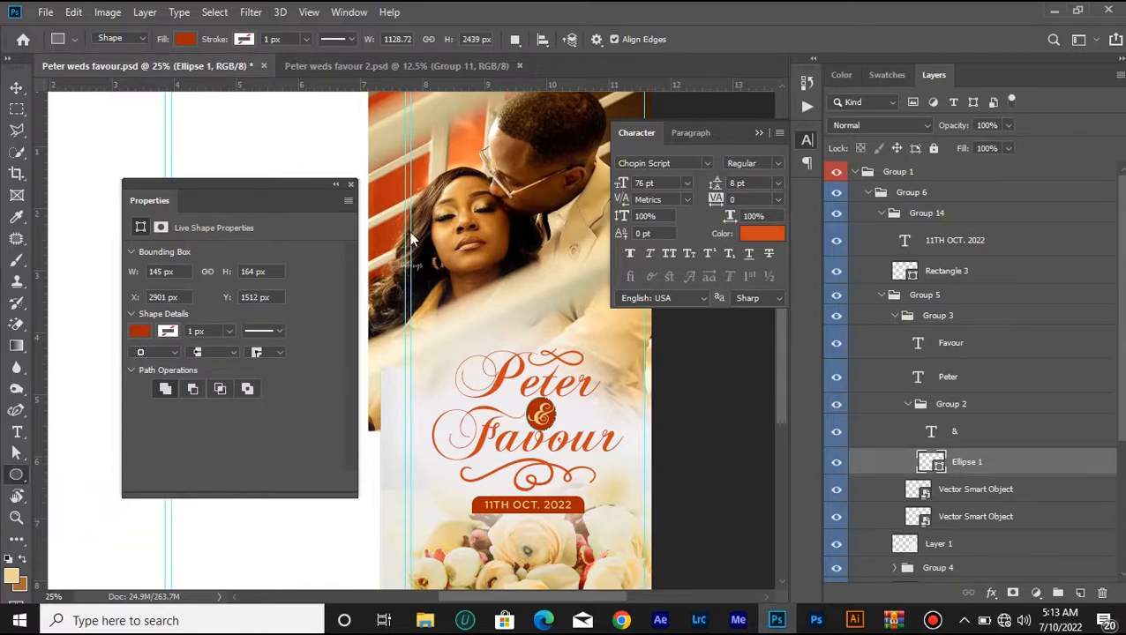
left_click_drag(430, 214, 476, 268)
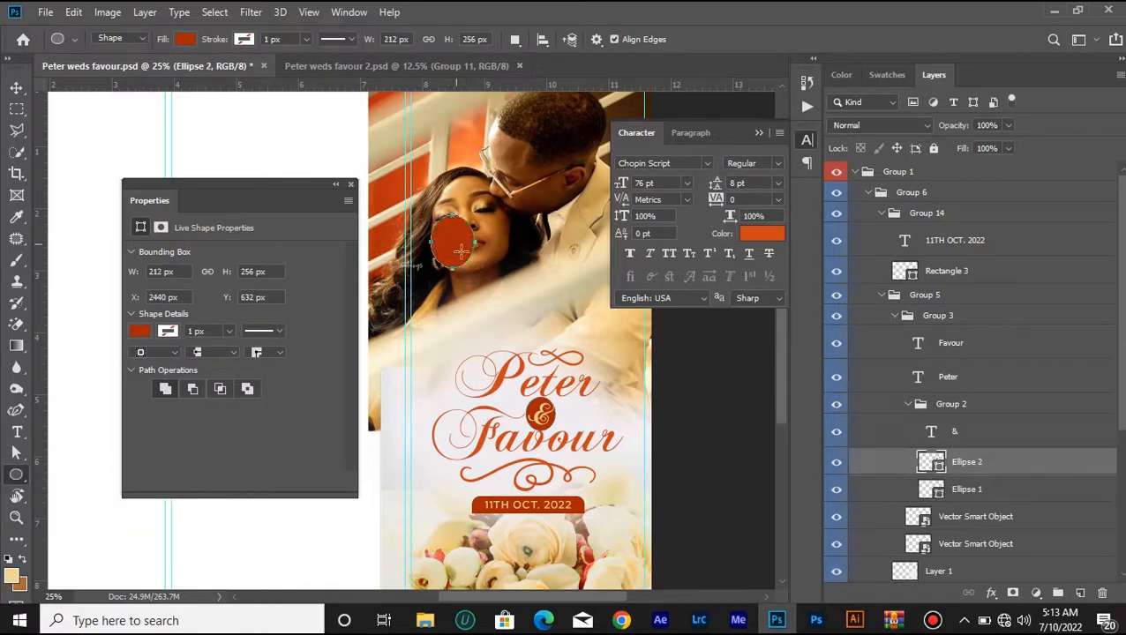
key("ctrl+z")
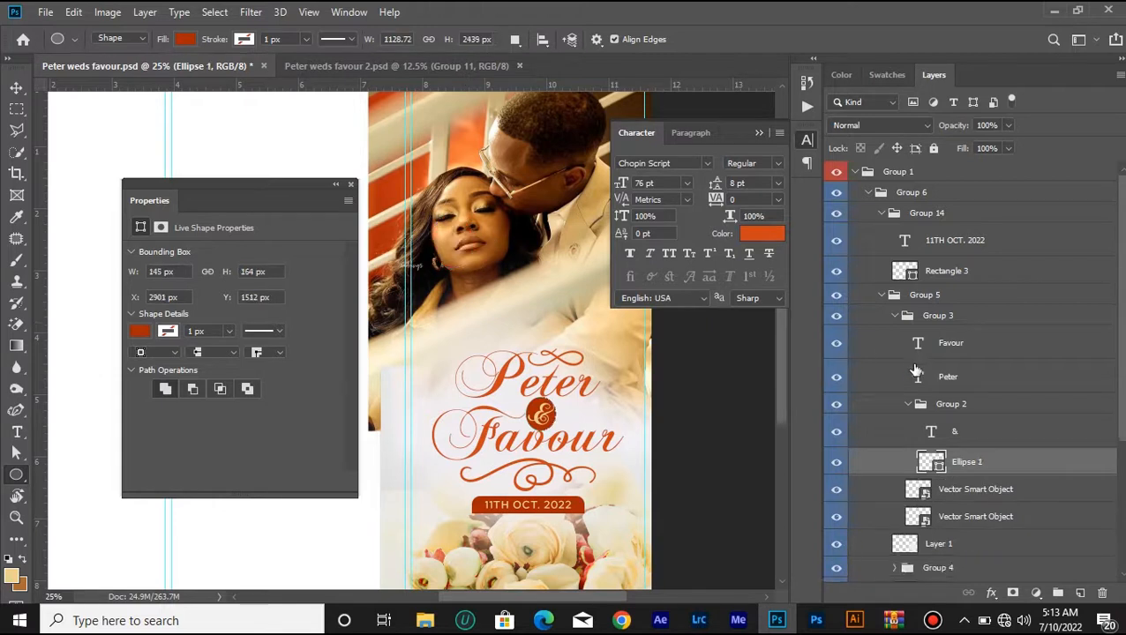
- Collapse Group 5, switch its visibility off and on, and expand it again
left_click(881, 296)
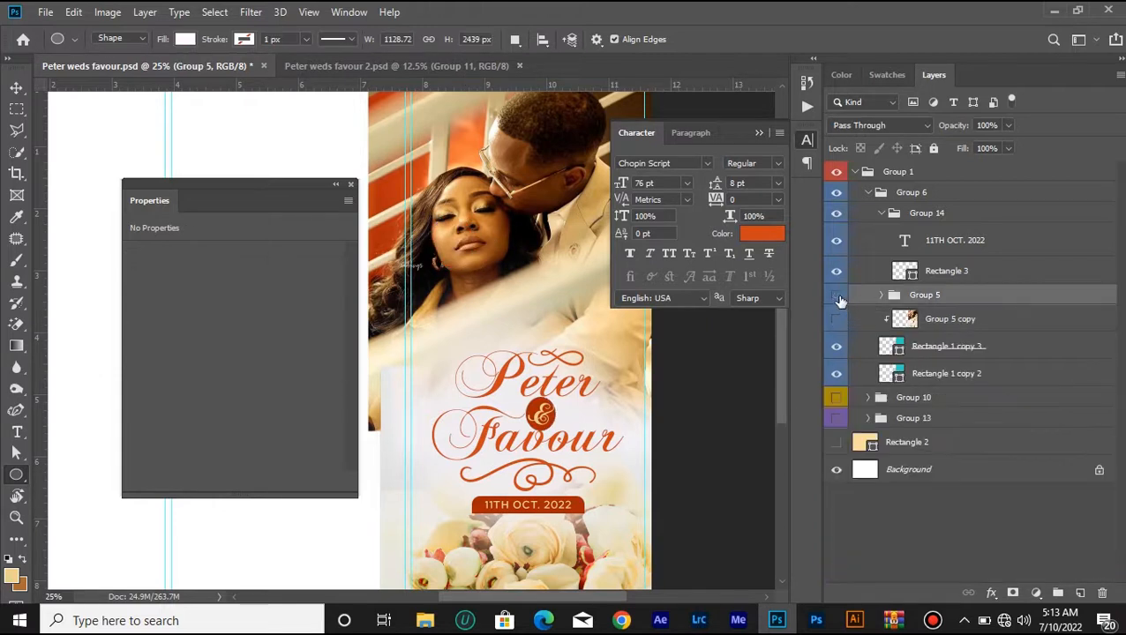
left_click(837, 295)
left_click(836, 296)
left_click(881, 295)
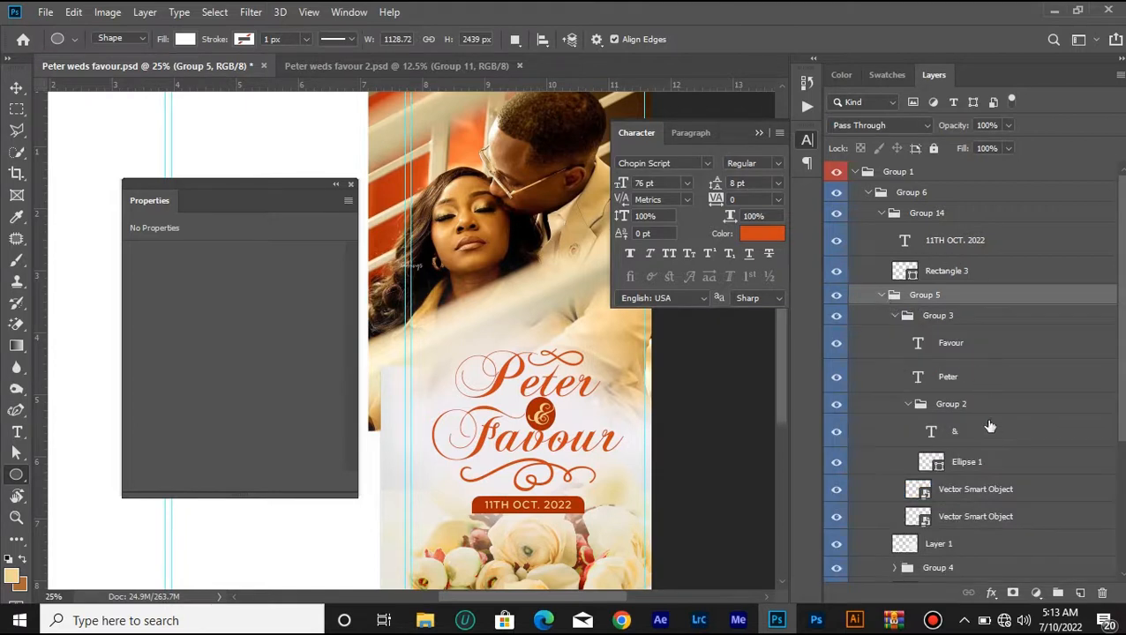
- Switch the two Vector Smart Object flourishes around the names off and on one after the other
scroll(990, 427, "down", 1)
left_click(970, 470)
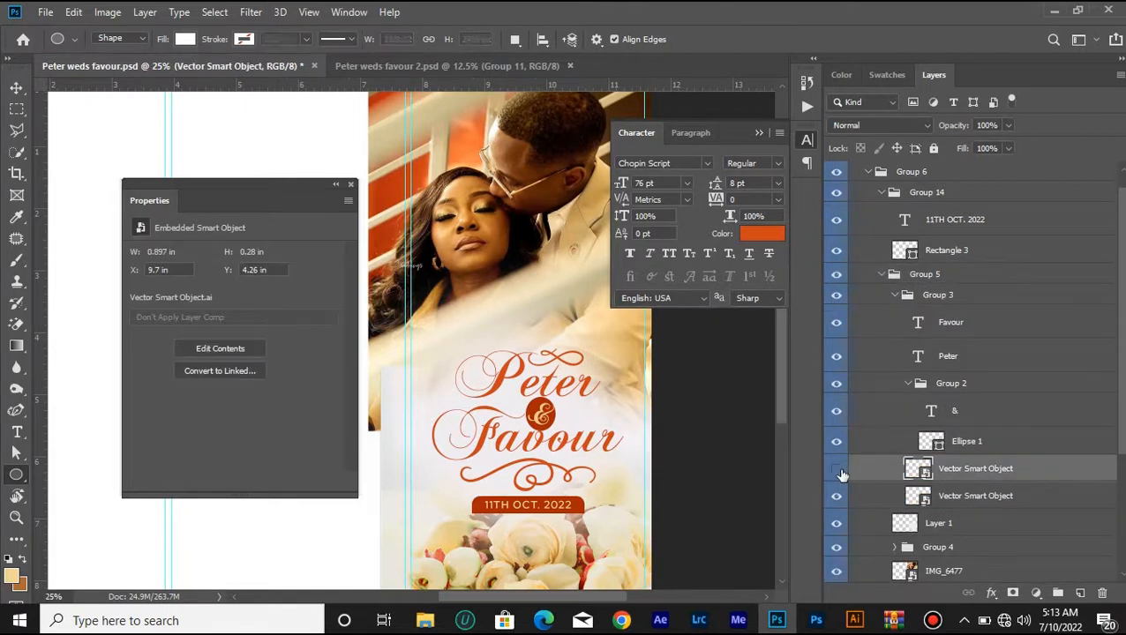
left_click(838, 471)
left_click(837, 498)
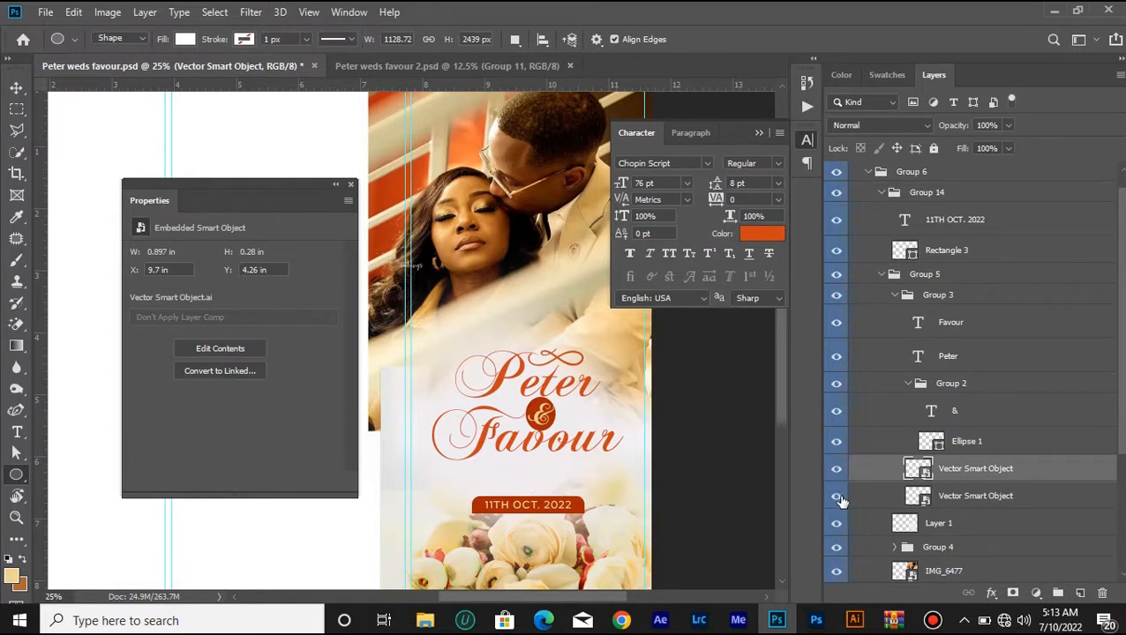
left_click(837, 499)
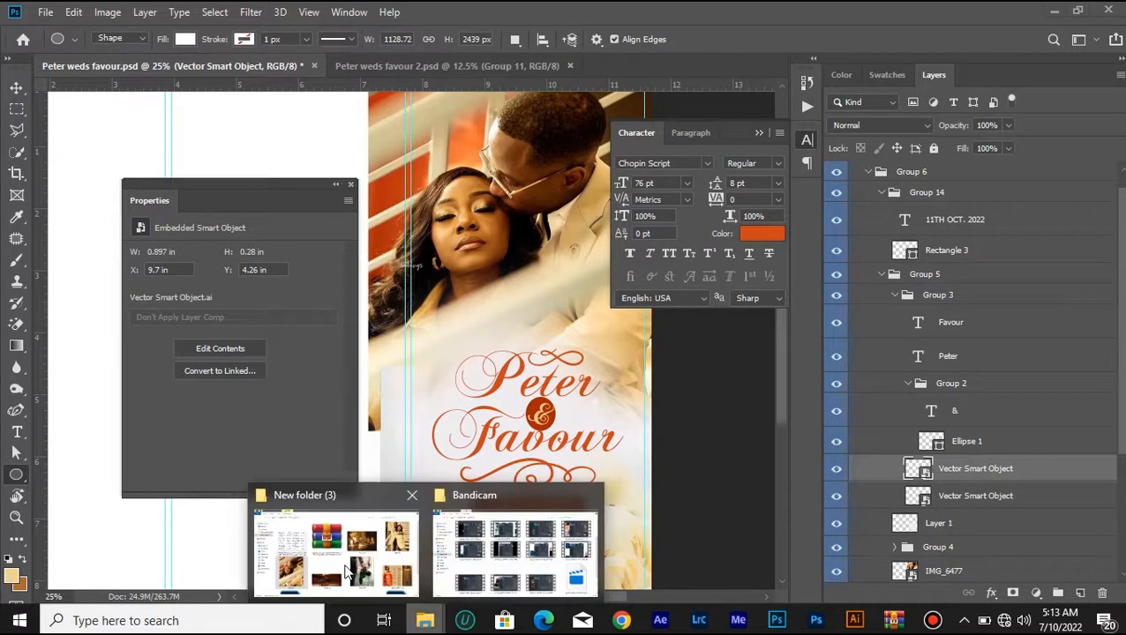
- Switch to New folder (3) in File Explorer and examine the calligraphy flourish preview image and its matching archive
left_click(333, 547)
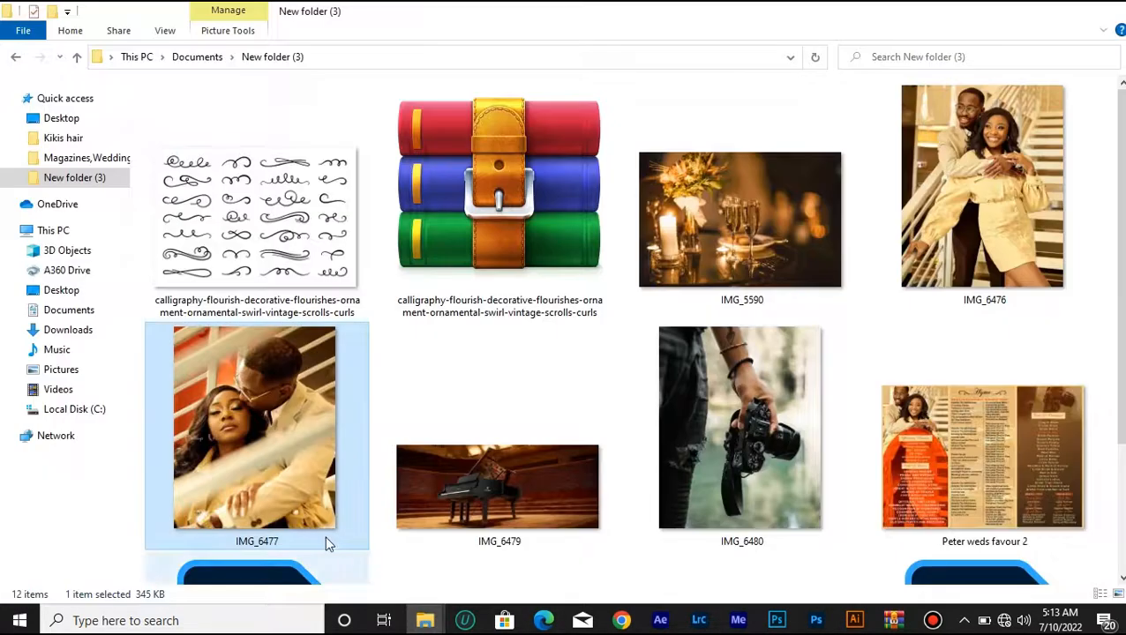
left_click(525, 218)
left_click(240, 249)
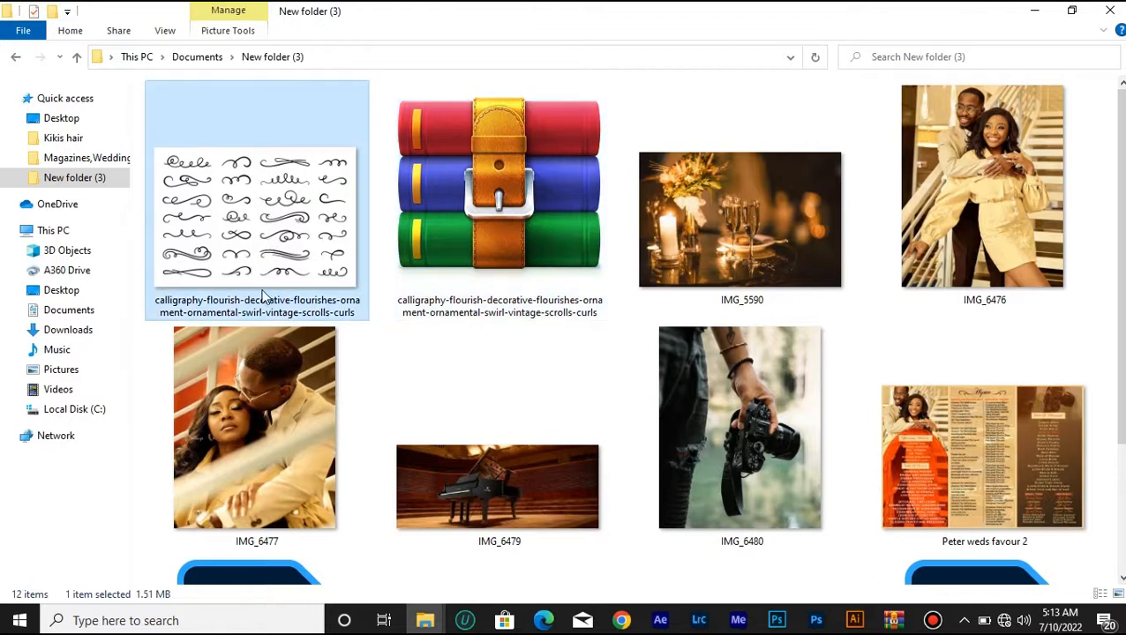
left_click(483, 238)
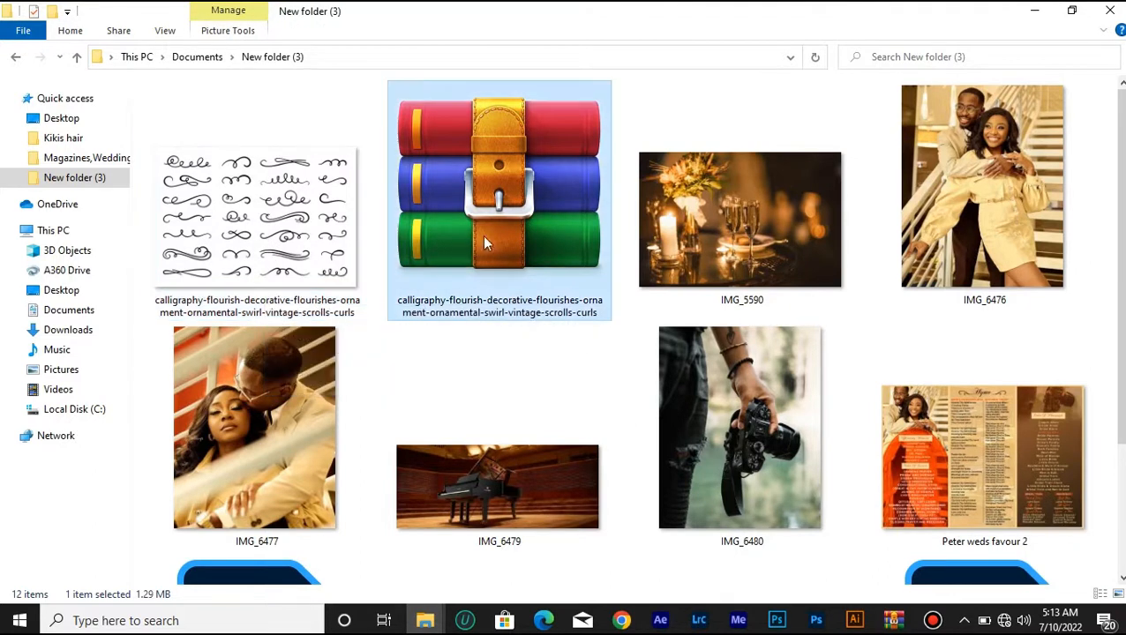
left_click(284, 247)
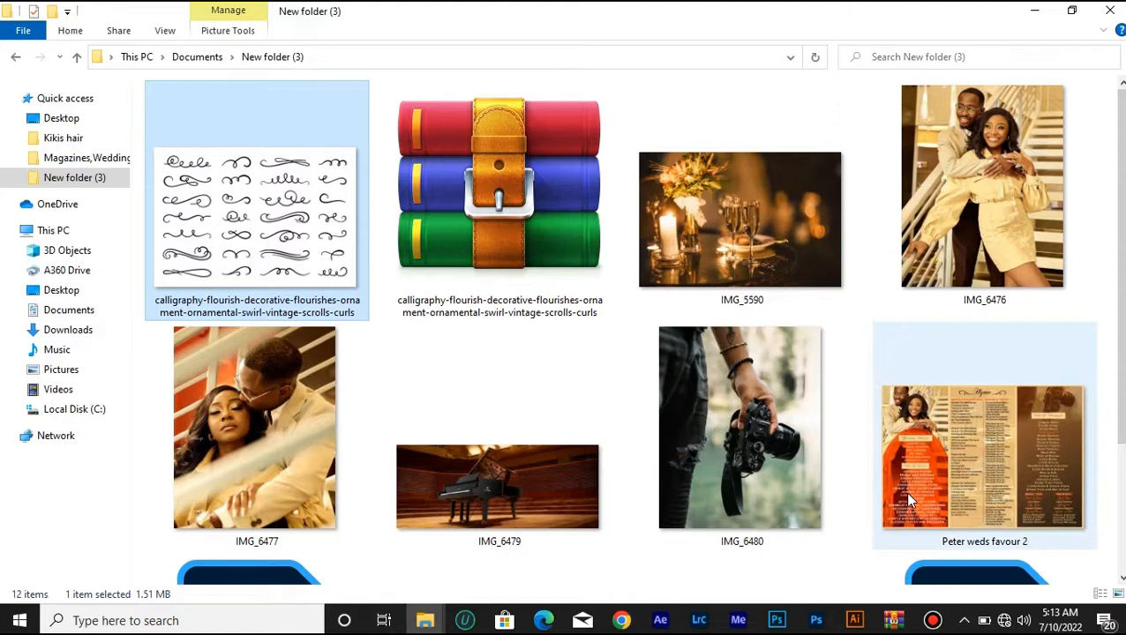
- View the flourish sheet 2286 [Converted].eps in Illustrator, revisit its source folder, and return to the programme in Photoshop
left_click(855, 622)
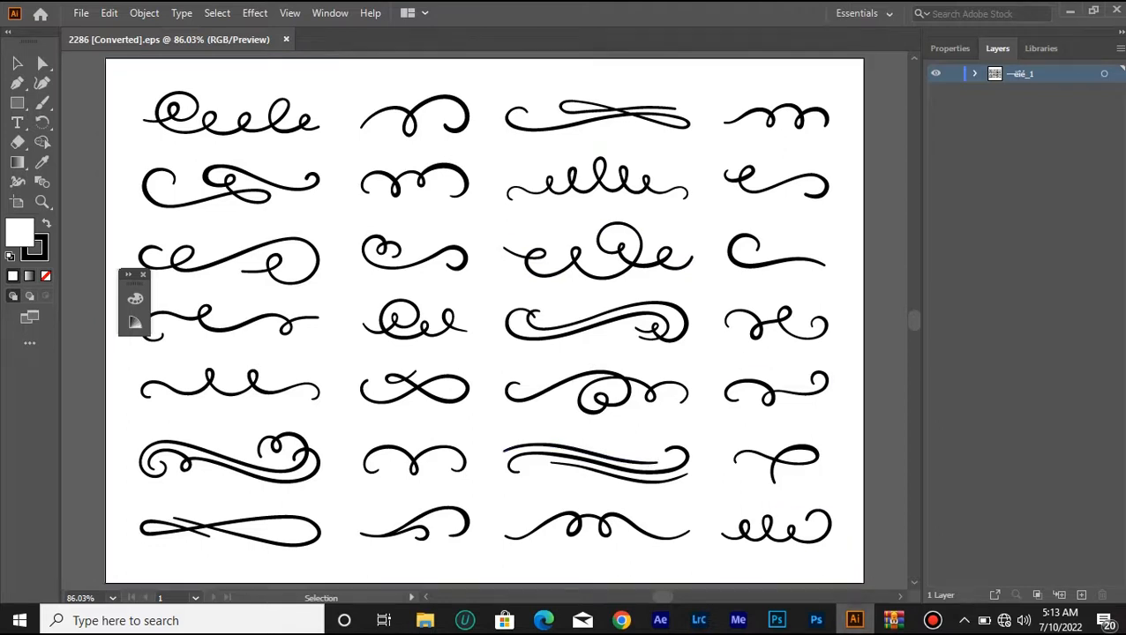
left_click(425, 622)
left_click(424, 622)
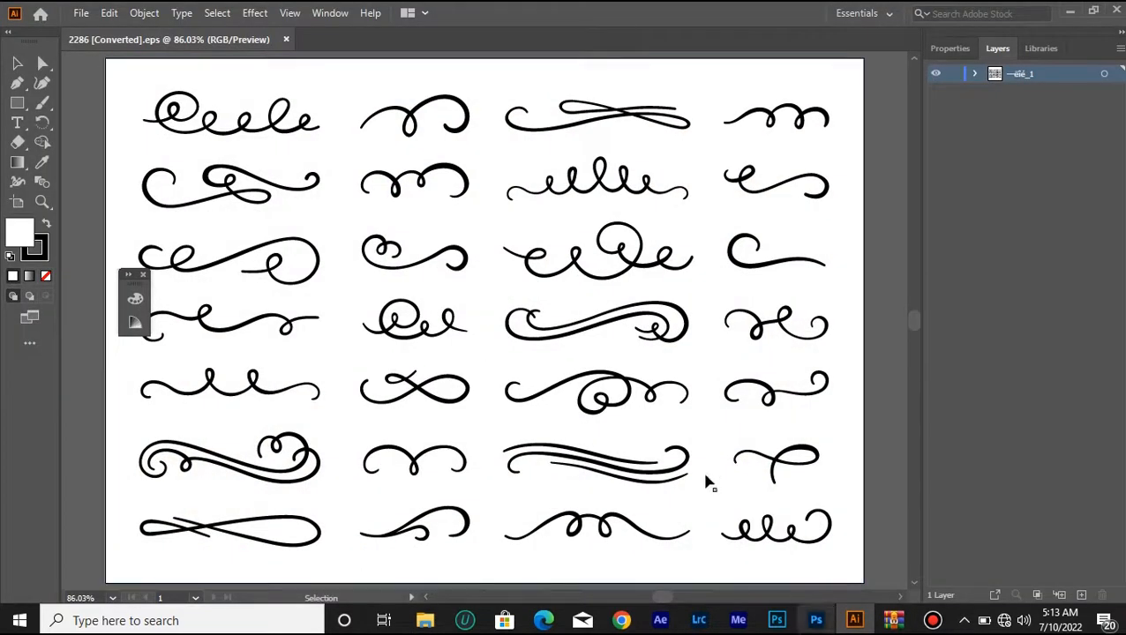
left_click(837, 622)
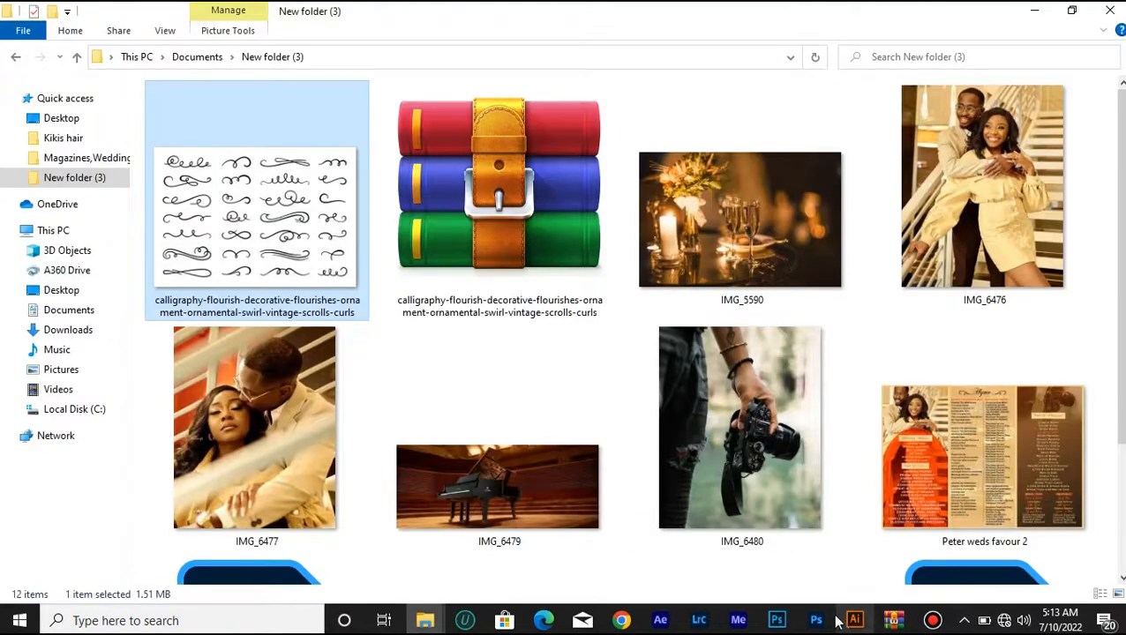
left_click(779, 621)
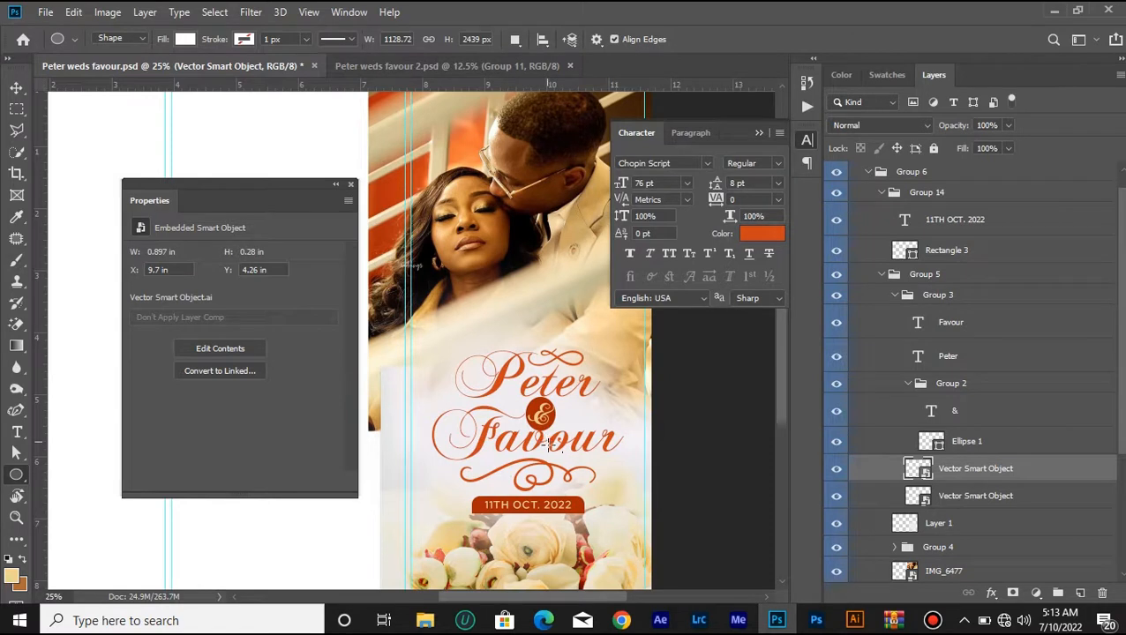
- Sample the orange of the couple's script names as the foreground colour and copy its hex code ce4519
scroll(545, 441, "up", 2)
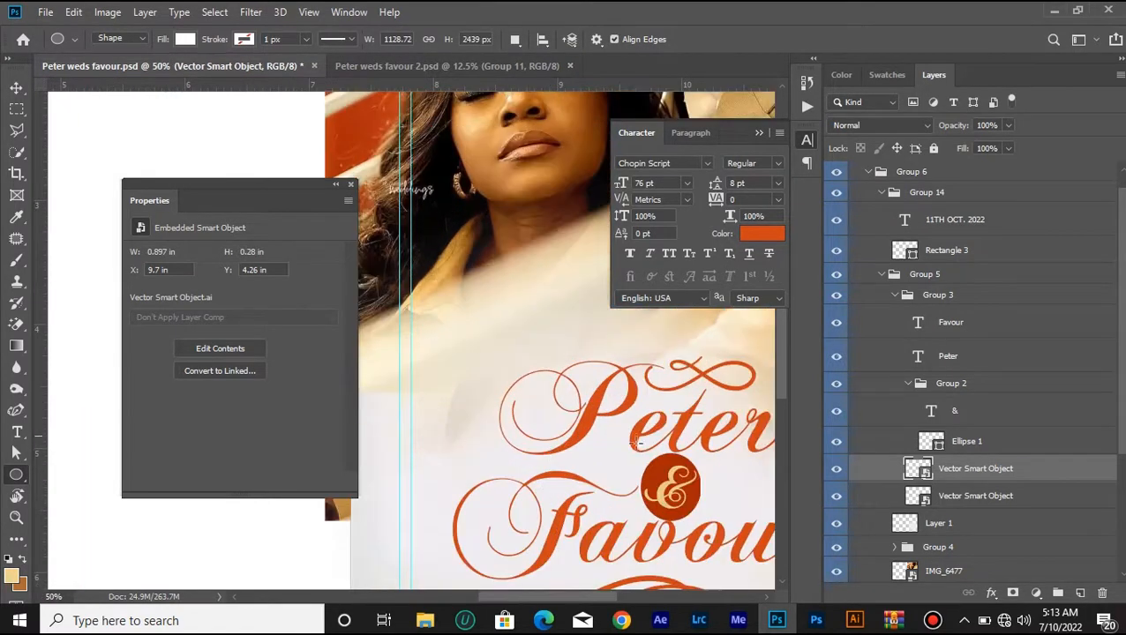
left_click(16, 217)
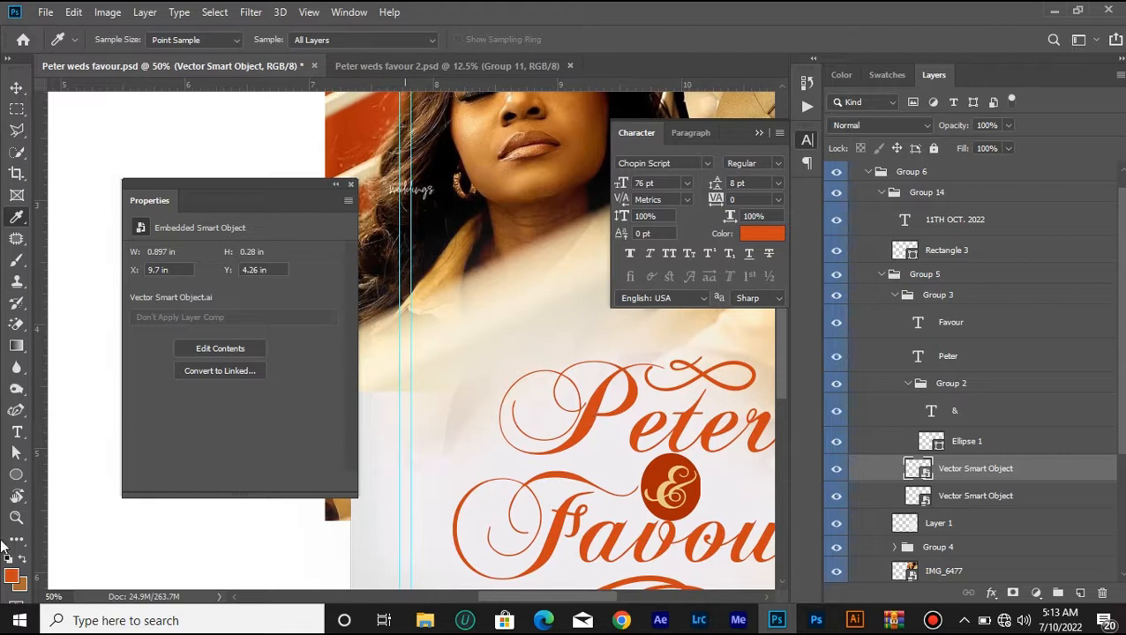
left_click(11, 576)
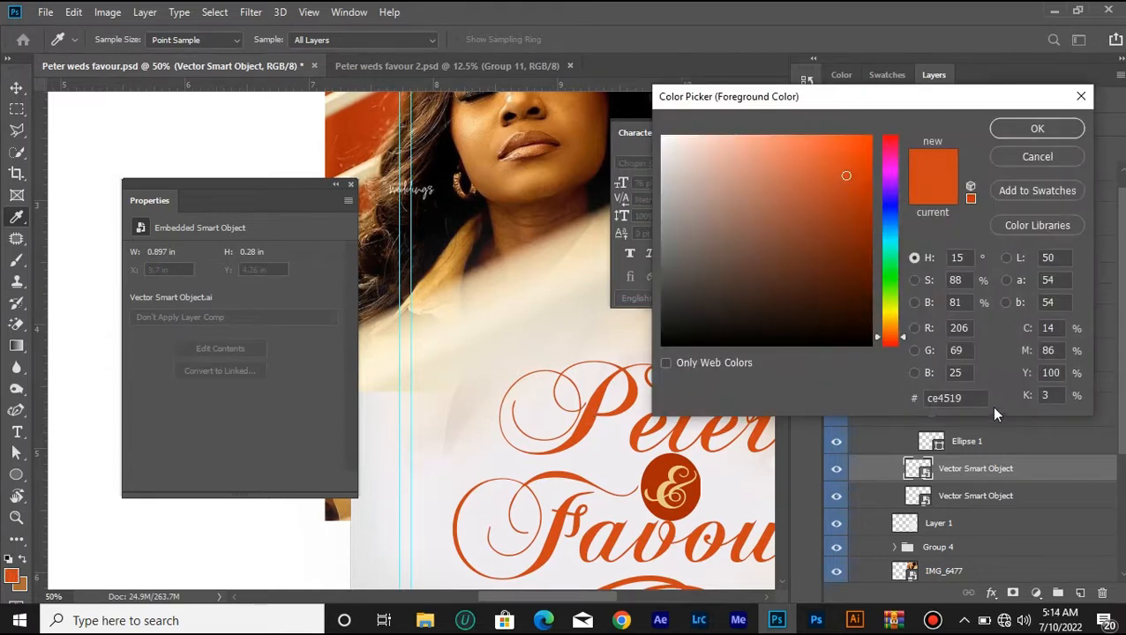
left_click_drag(984, 399, 861, 402)
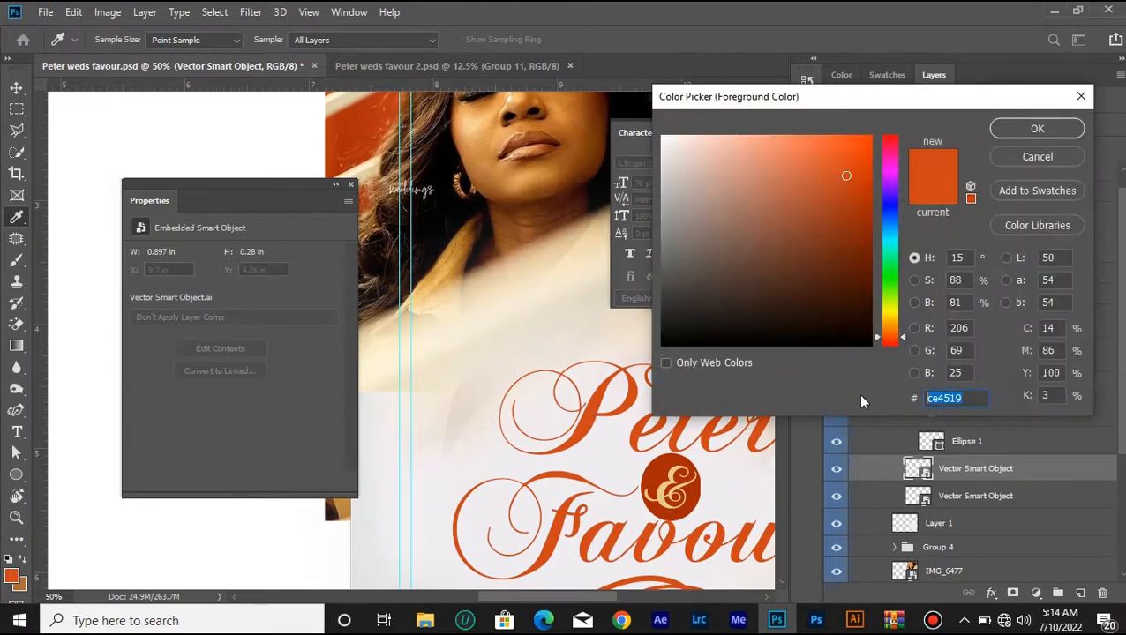
left_click(1039, 131)
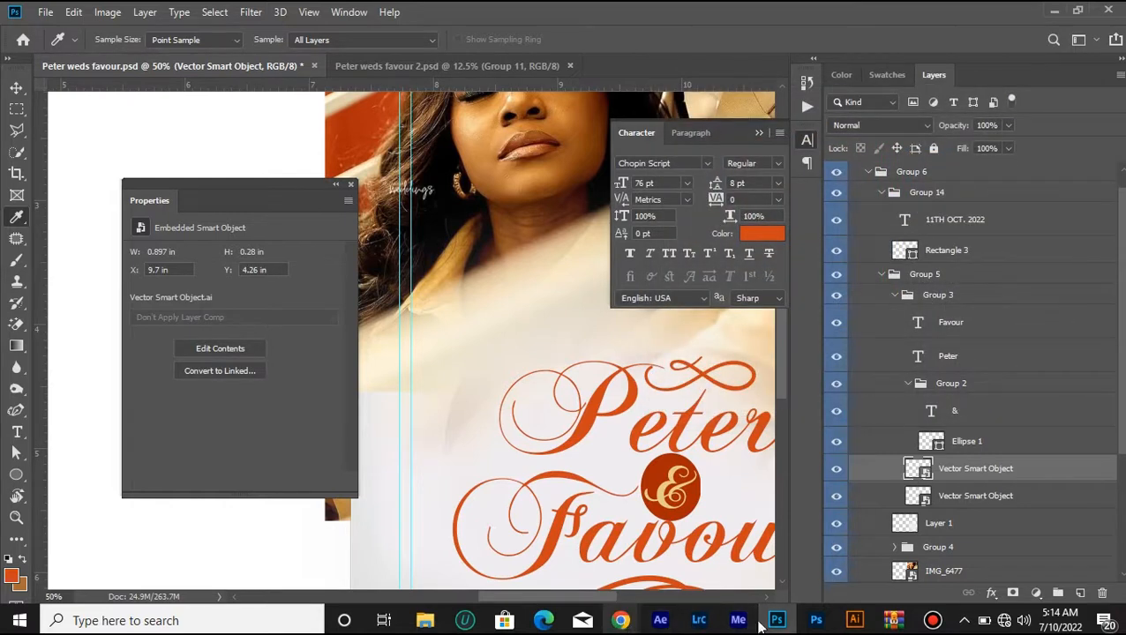
- In Illustrator's flourish sheet, isolate the rightmost flourish in the fifth row and set its fill colour to ce4519
left_click(854, 620)
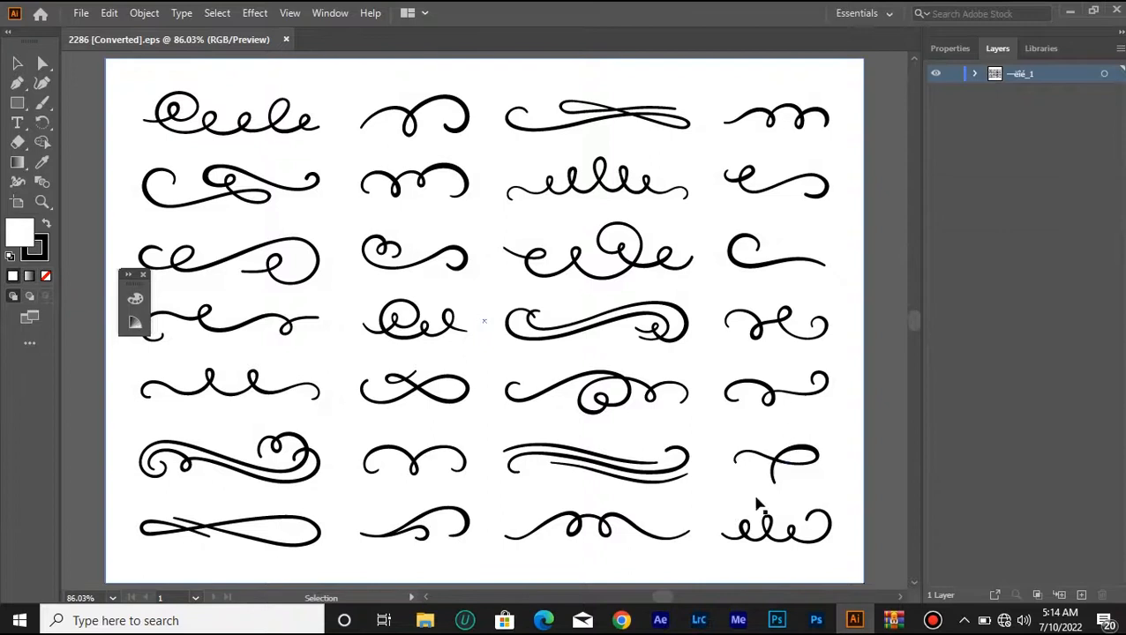
left_click(777, 621)
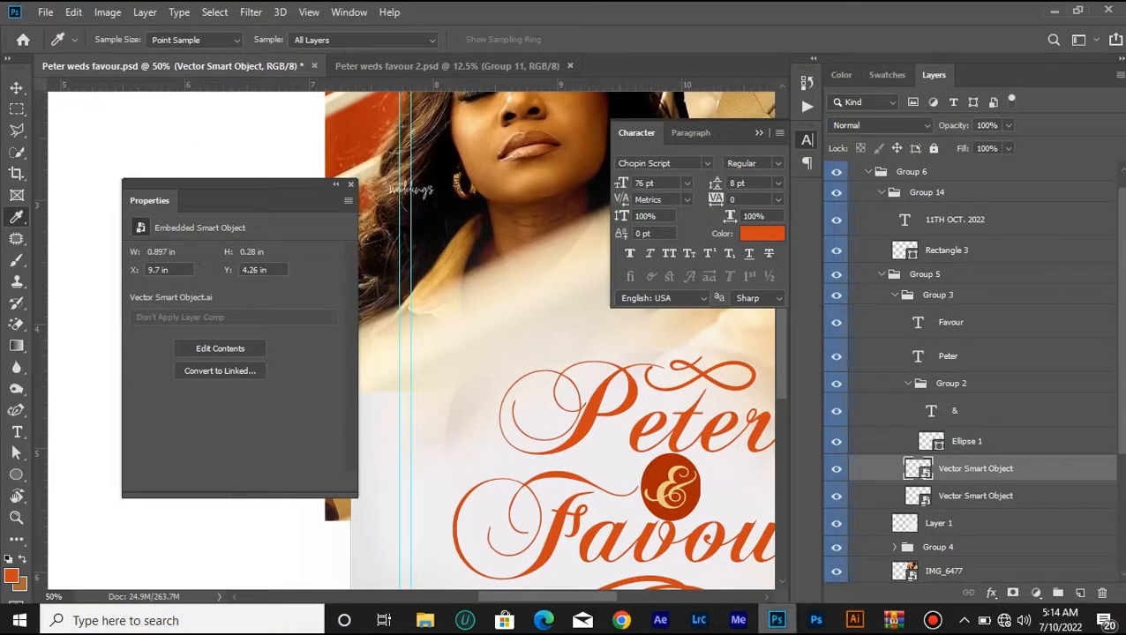
scroll(724, 489, "down", 3)
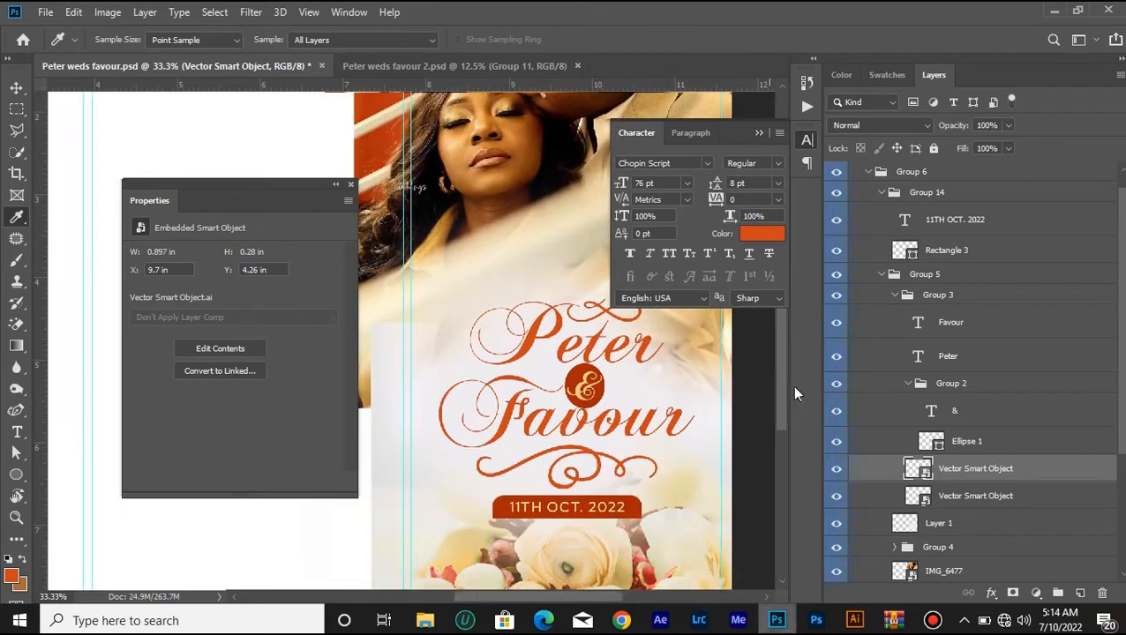
left_click(777, 620)
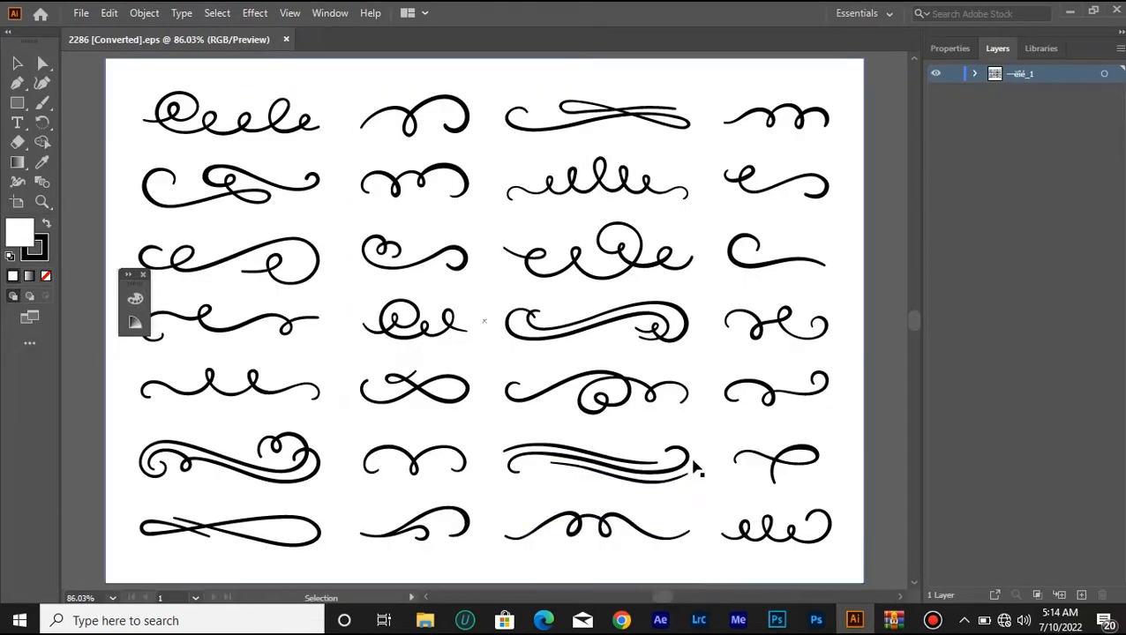
key("ctrl+a")
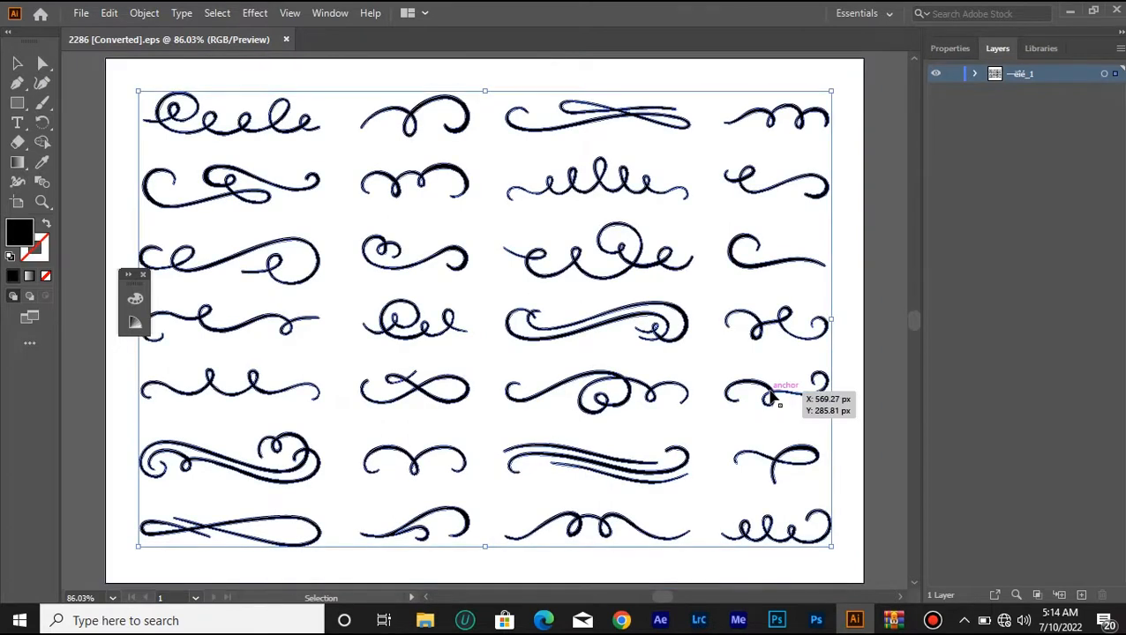
double_click(772, 399)
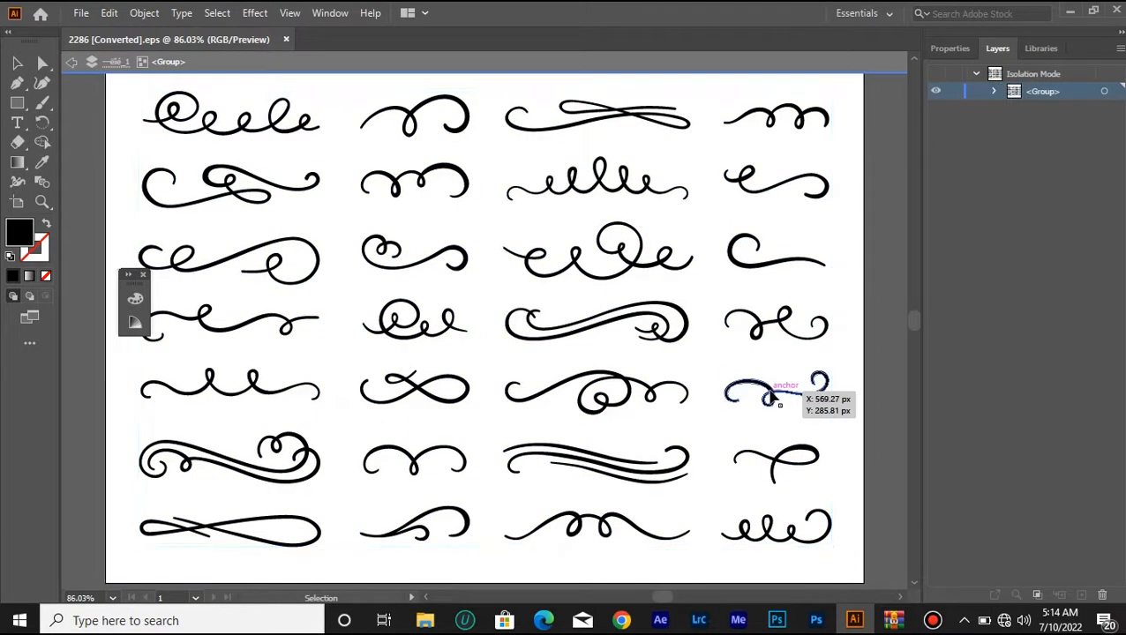
double_click(25, 231)
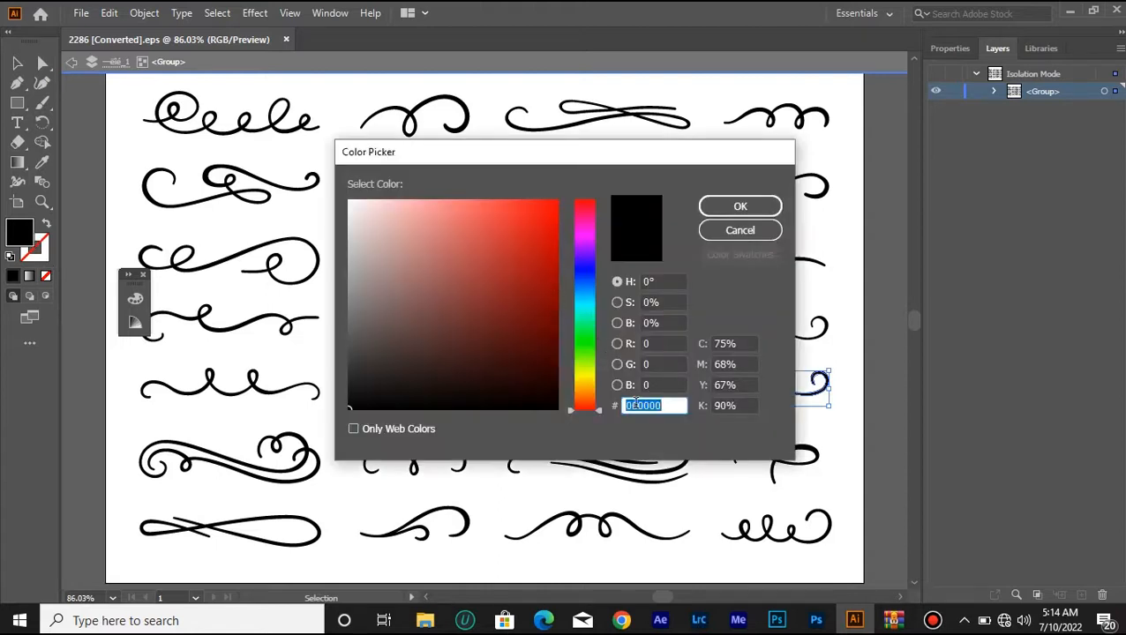
type("ce4519")
left_click(719, 210)
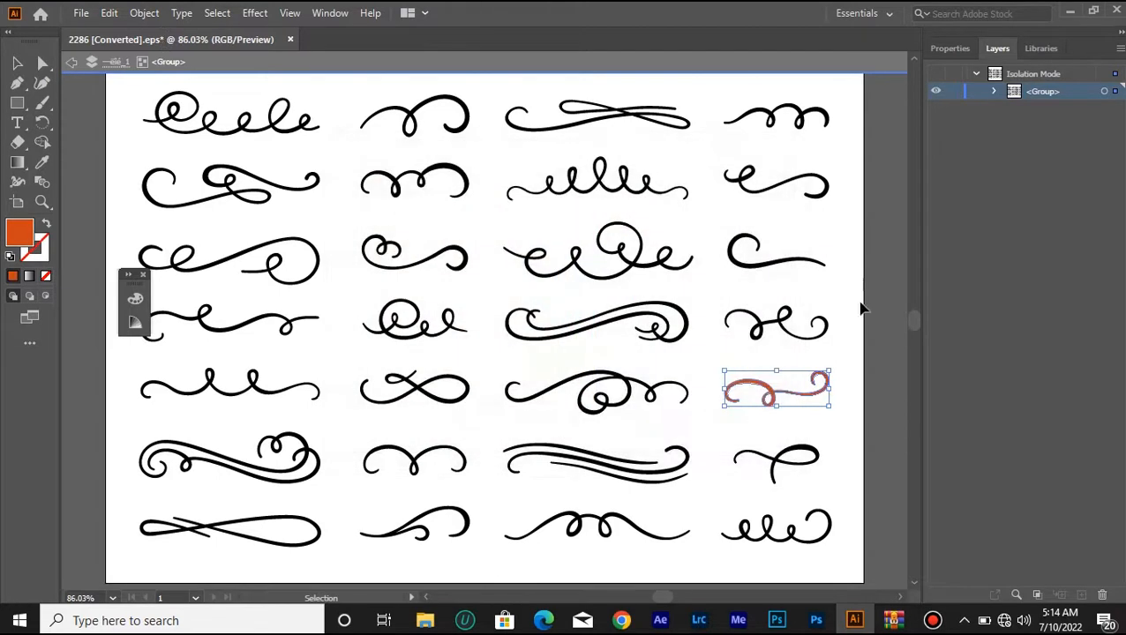
- Try to carry the recoloured flourish over to the programme in Photoshop, activate the Move tool and collapse the character settings
left_click_drag(764, 397, 717, 530)
left_click(777, 620)
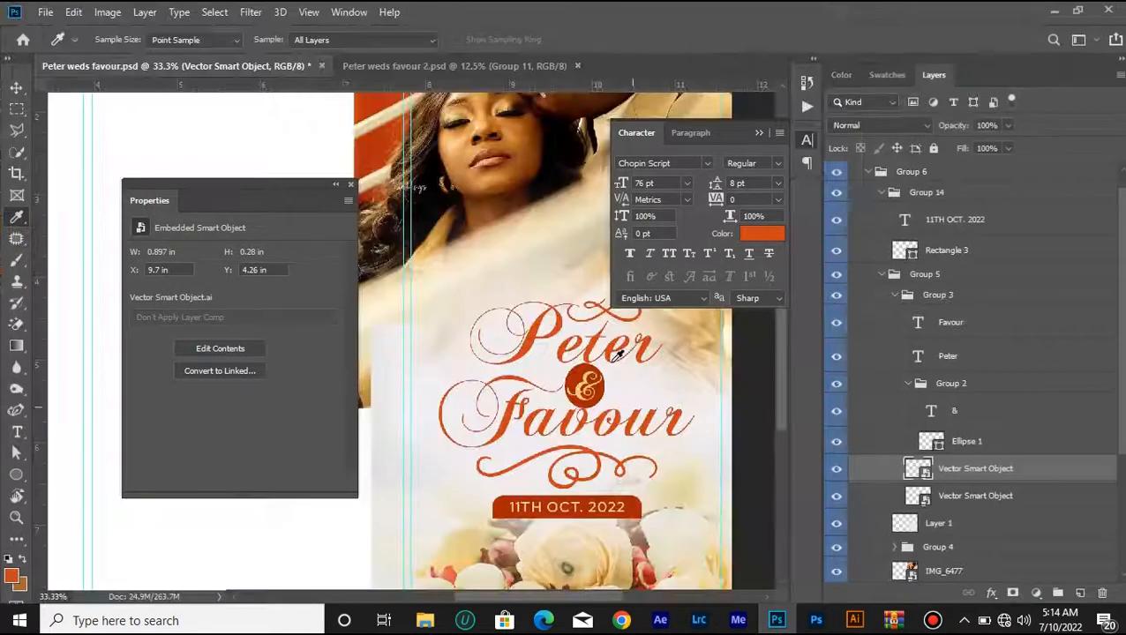
left_click(16, 89)
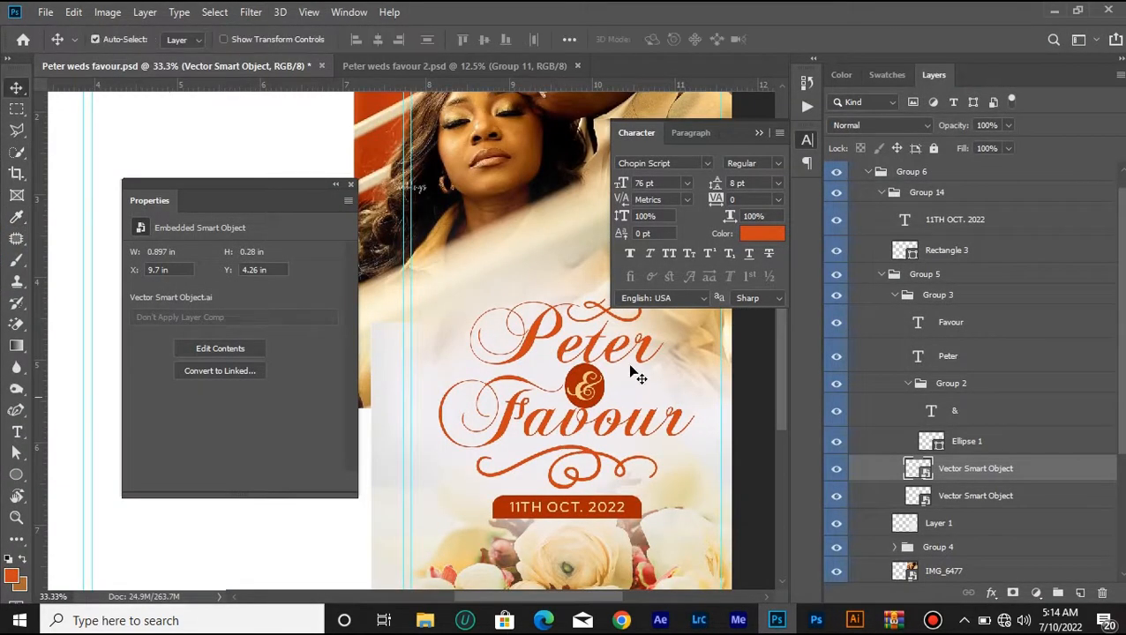
left_click(756, 135)
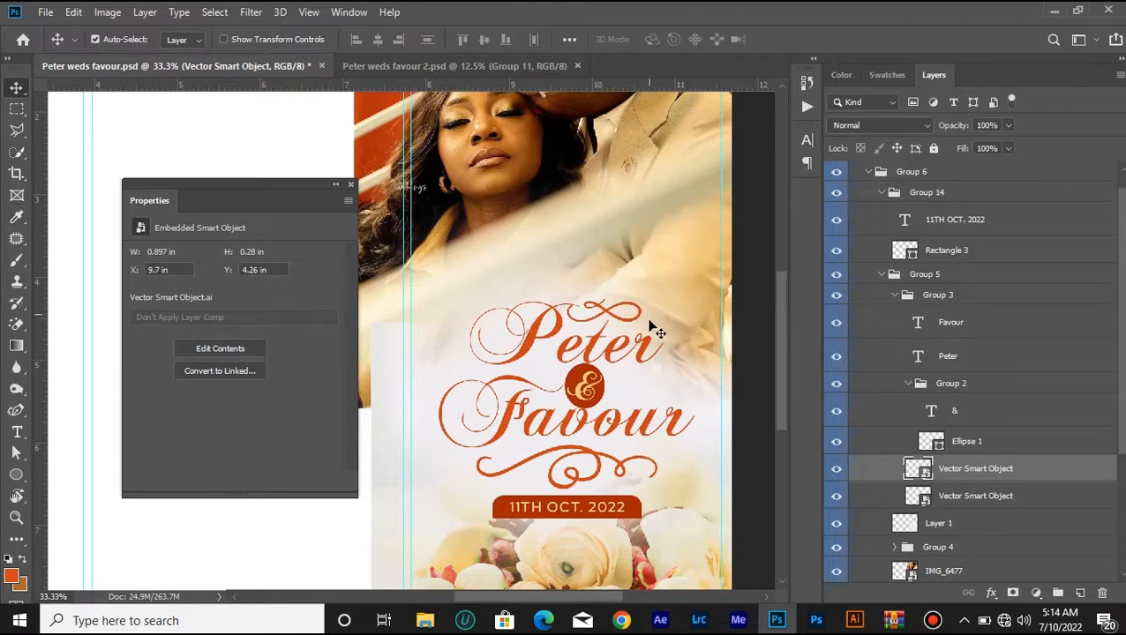
- Collapse Group 5, hide and show it, expand it again and collapse its nested Group 3
left_click(893, 275)
left_click(837, 296)
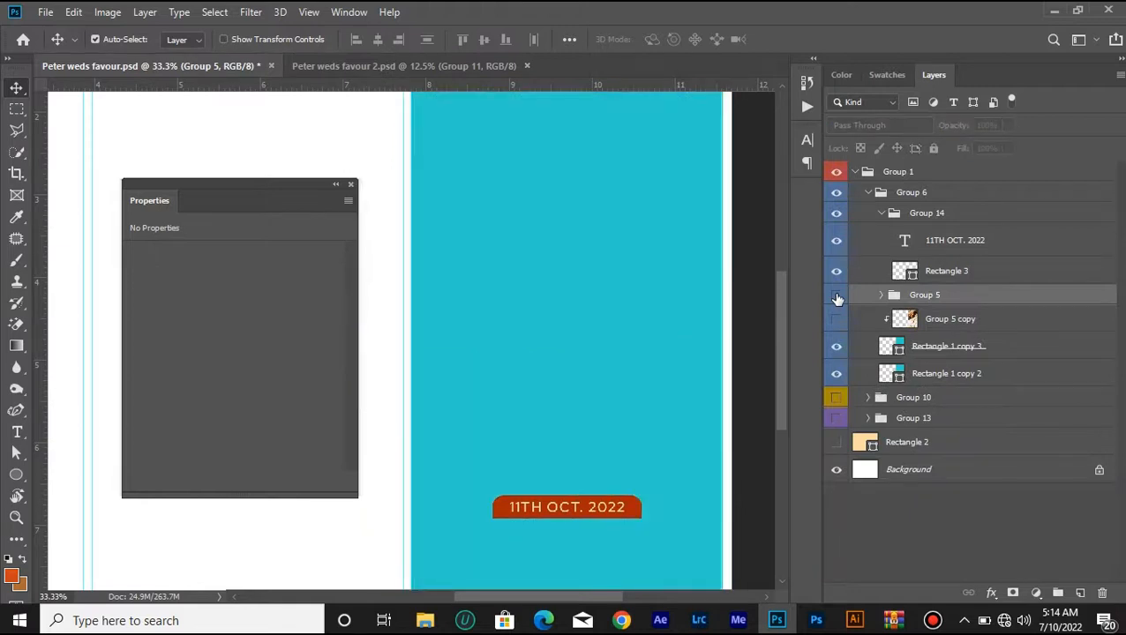
left_click(836, 297)
left_click(881, 295)
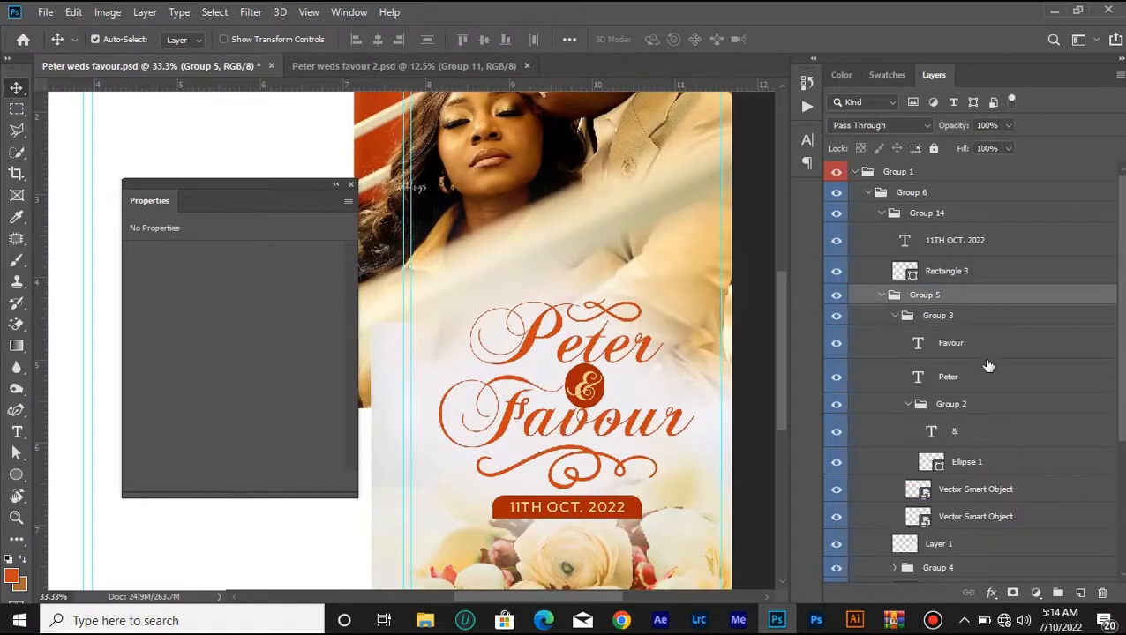
left_click(896, 315)
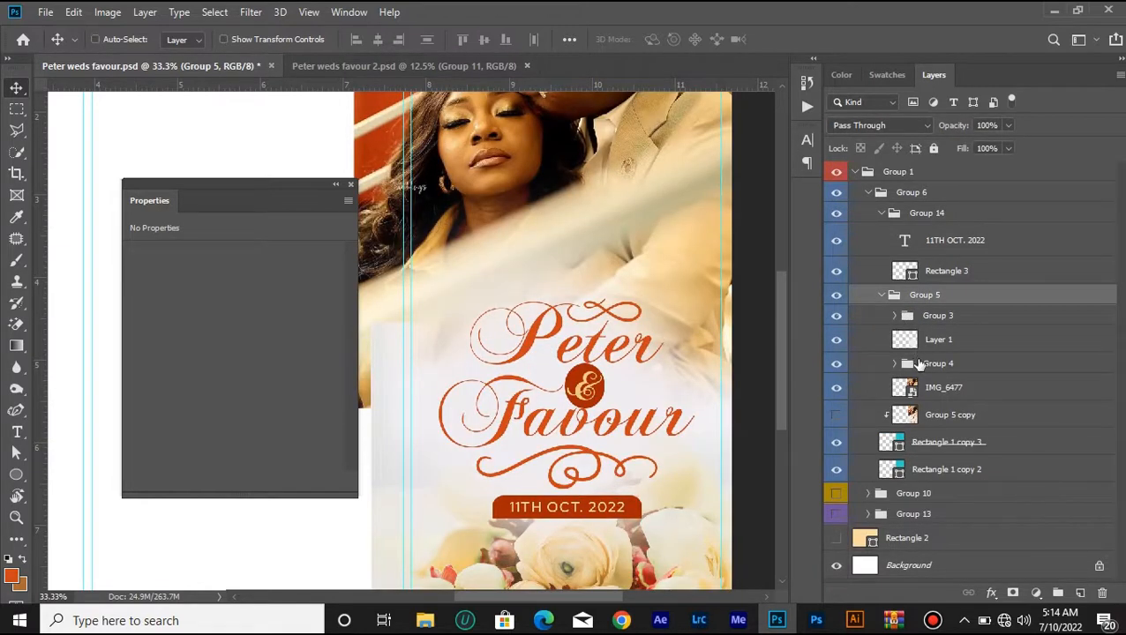
- Collapse Group 5 and switch its visibility off and on with the whole programme page in view
key("ctrl+minus")
key("ctrl+minus")
key("ctrl+plus")
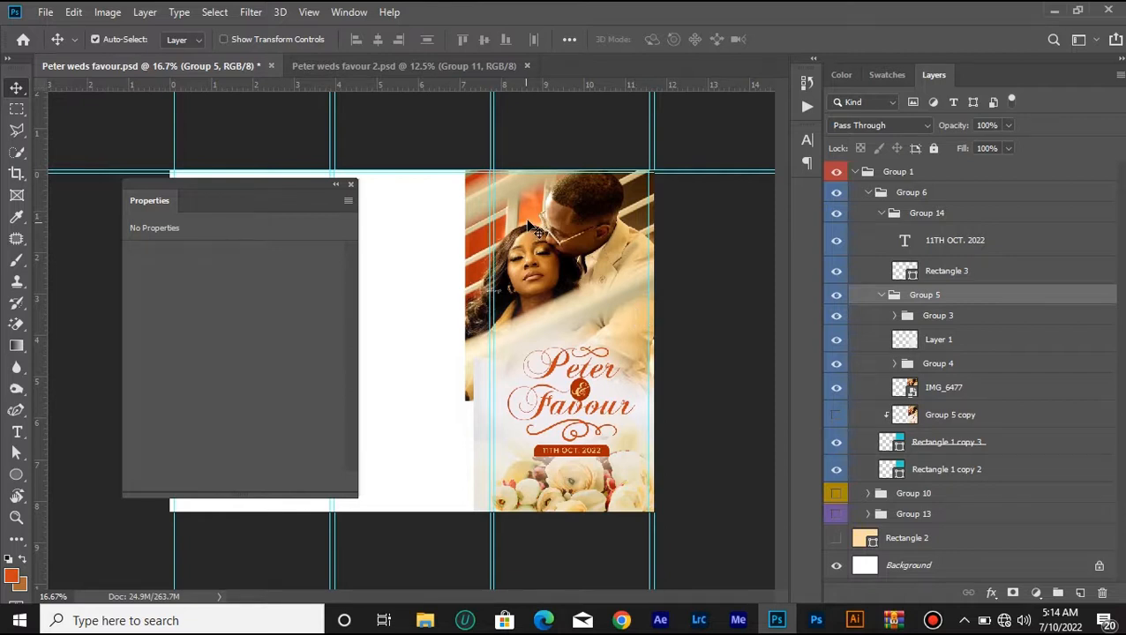
left_click(880, 296)
left_click(836, 296)
left_click(837, 295)
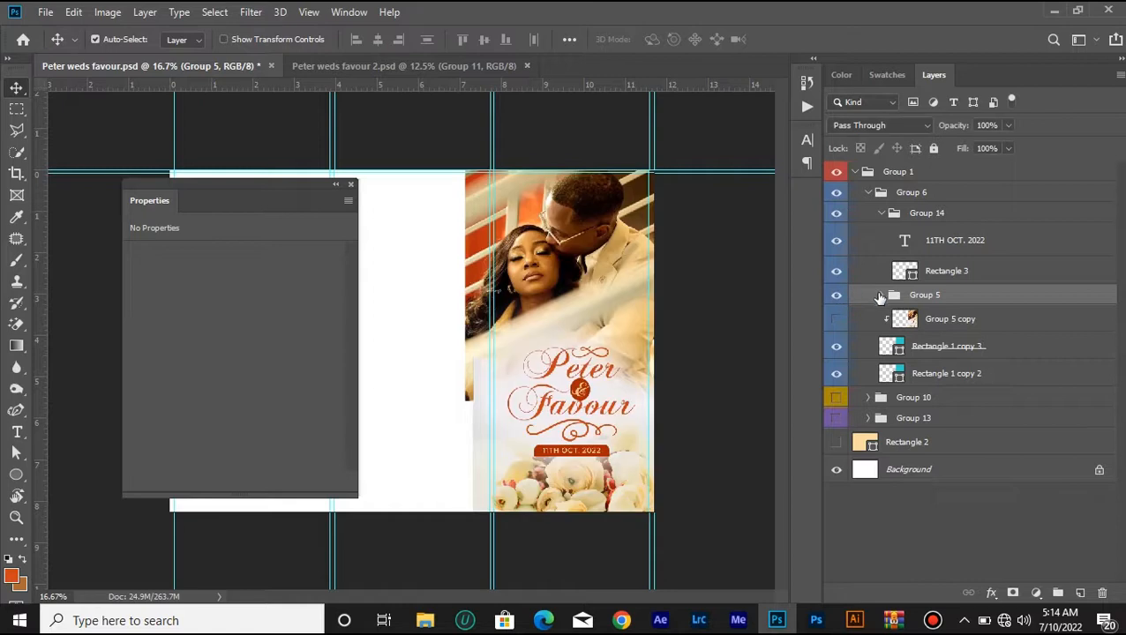
- Select the 11TH OCT. 2022 text and its Rectangle 3 background in Group 14 to examine their properties
left_click(982, 253)
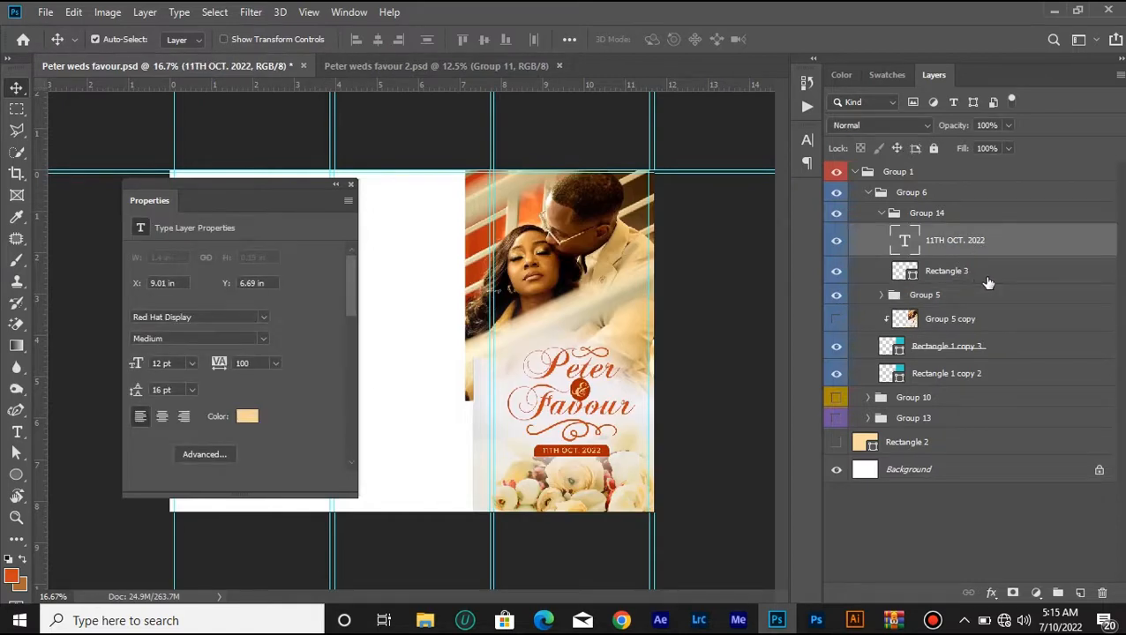
left_click(987, 280)
key("ctrl+plus")
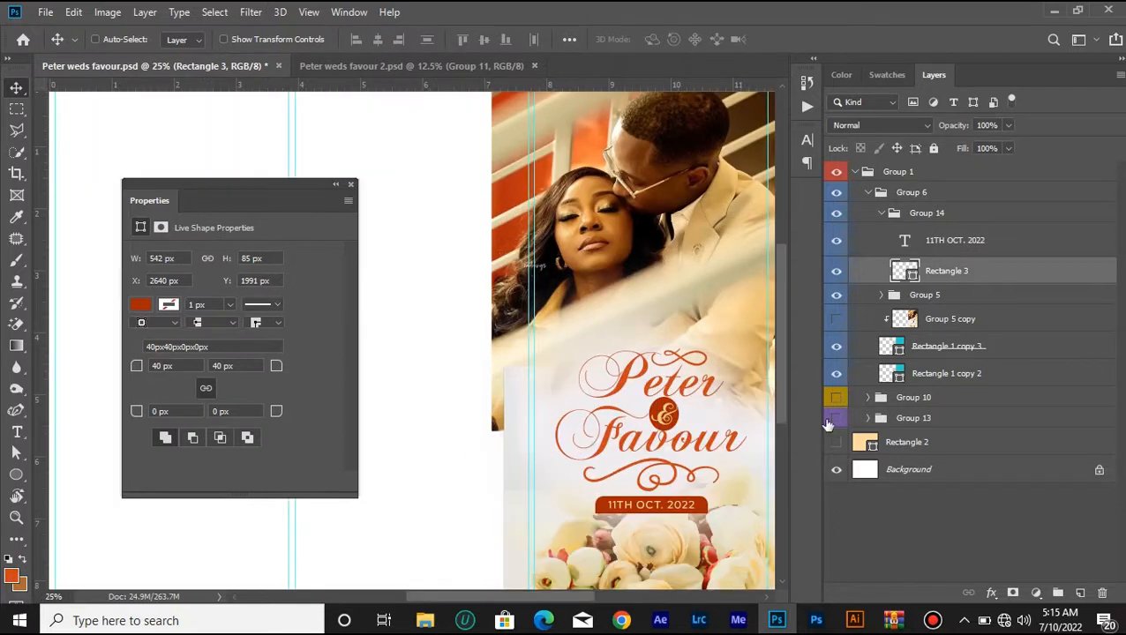
left_click_drag(546, 598, 572, 597)
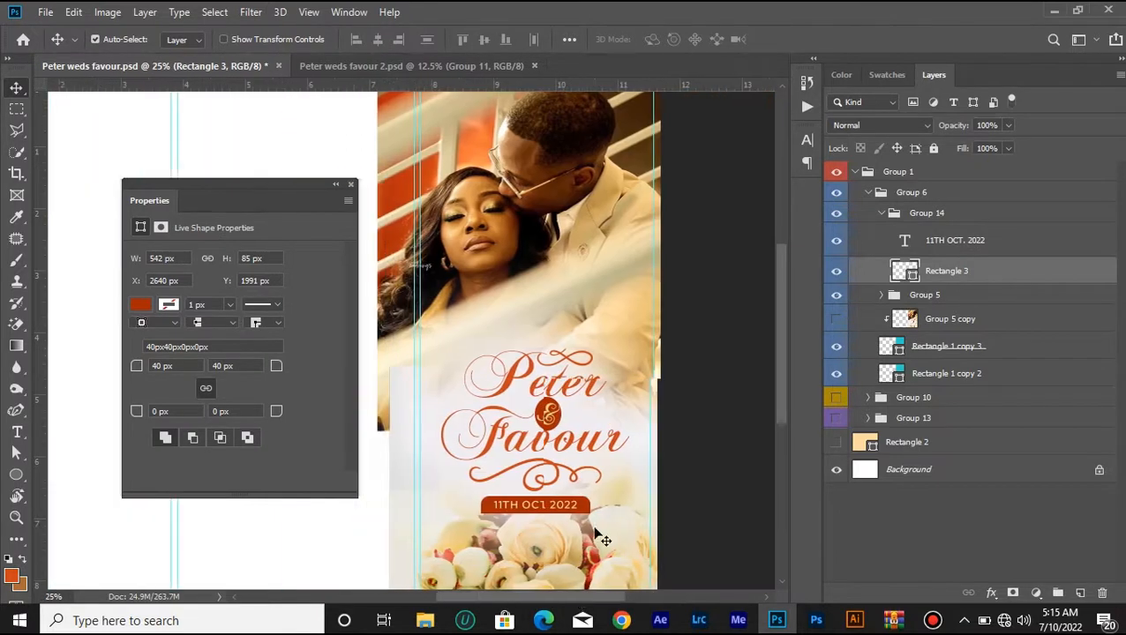
scroll(530, 353, "down", 1)
- Examine the 11TH OCT. 2022 text's character settings, switch its visibility off and on, and reselect the Rectangle 3 shape
left_click(850, 244)
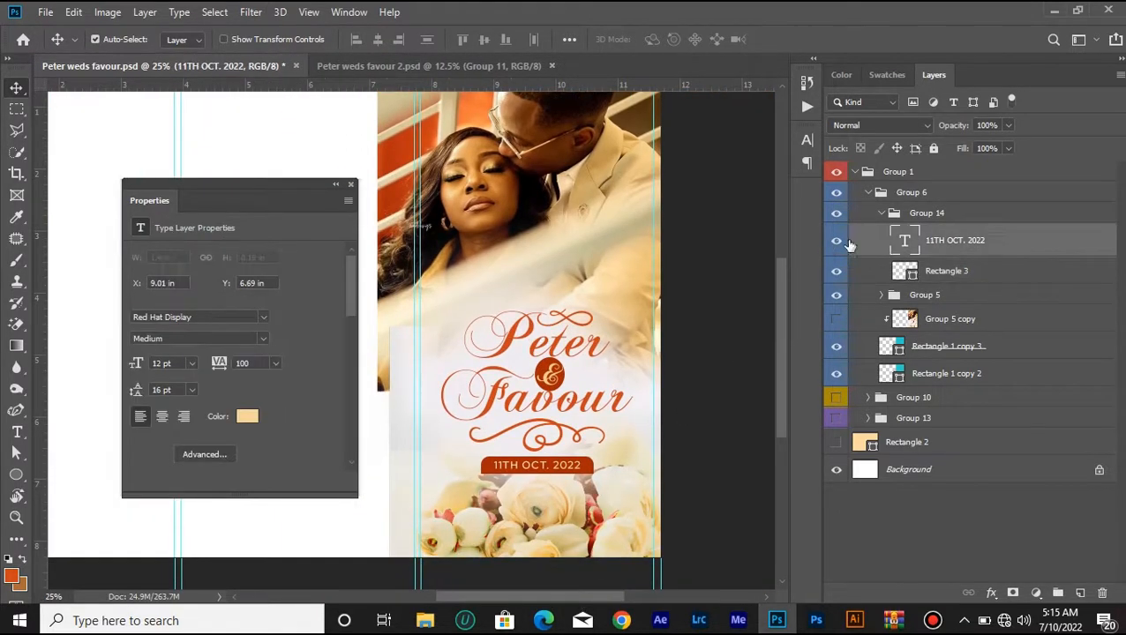
left_click(807, 139)
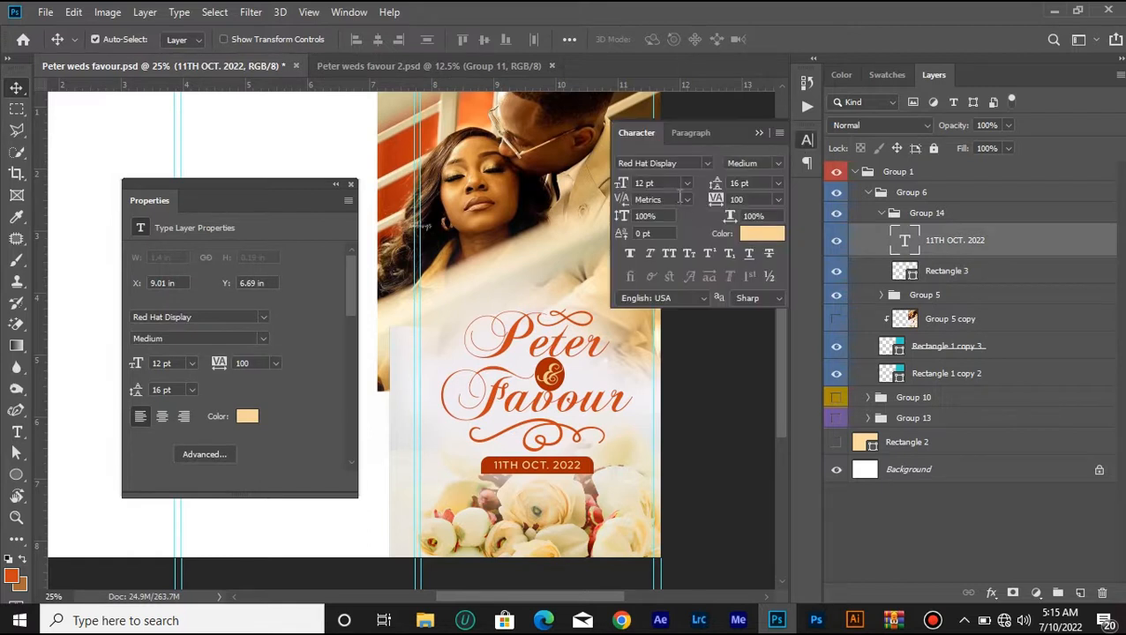
left_click(839, 241)
left_click(845, 245)
left_click(970, 286)
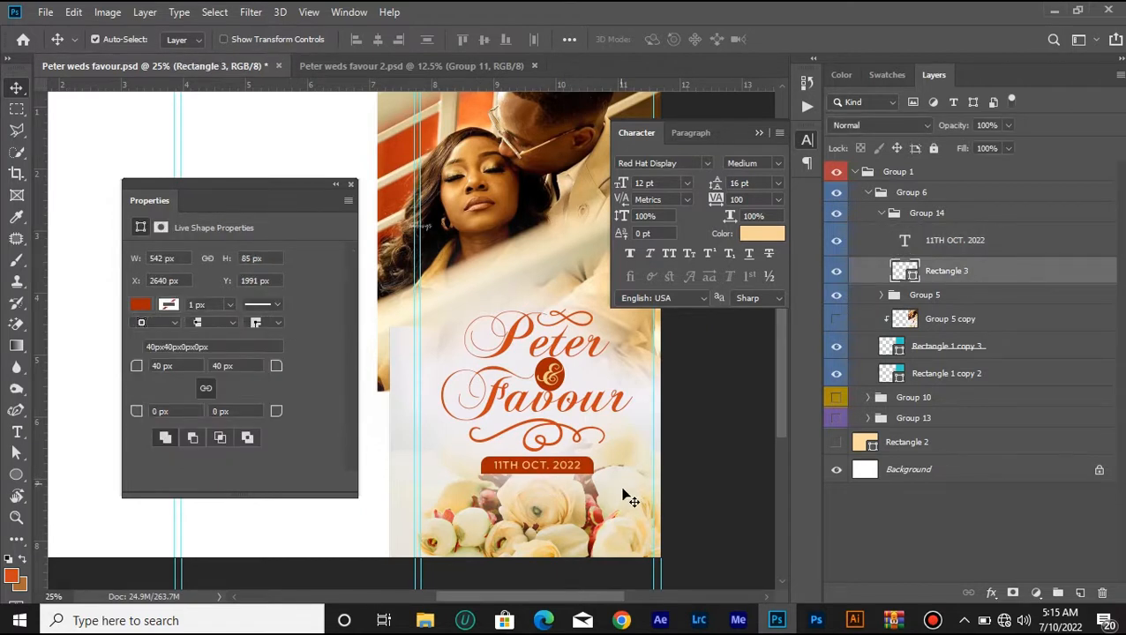
- Draw a rectangle about 556 px wide and 92 px high just below the 11TH OCT. 2022 badge
key("ctrl+plus")
key("ctrl+plus")
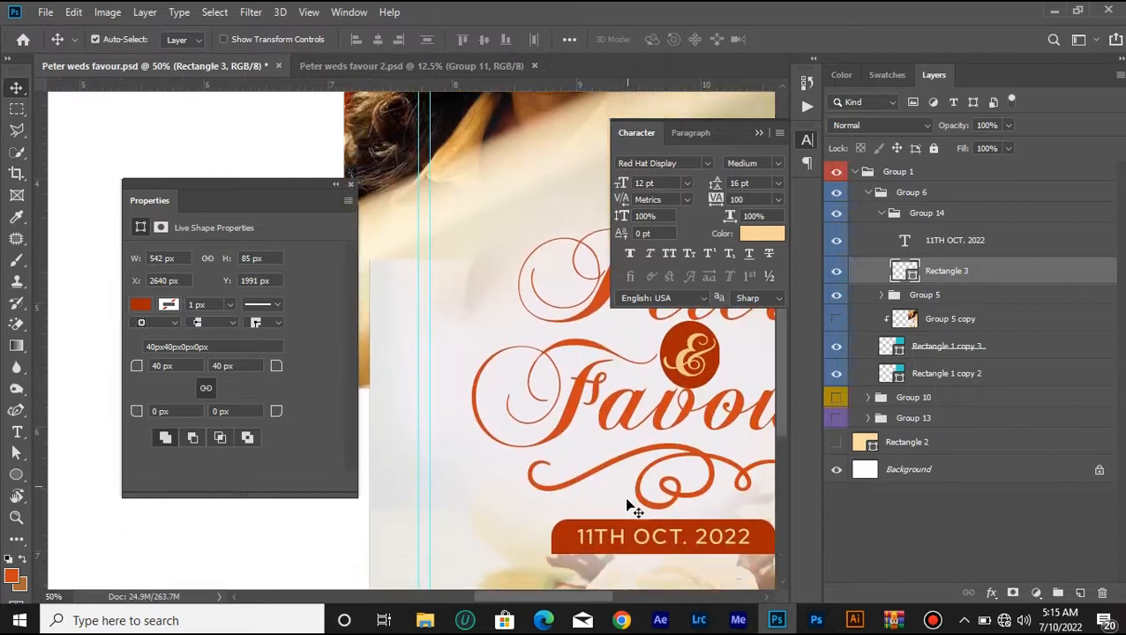
scroll(561, 606, "left", 3)
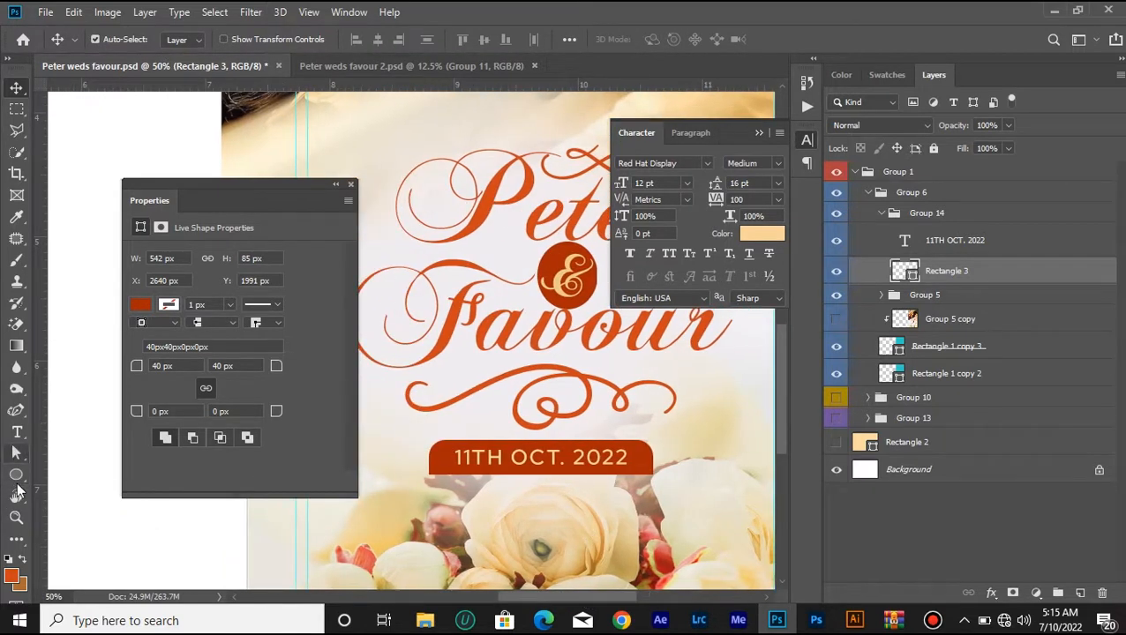
left_click(16, 474)
left_click(94, 475)
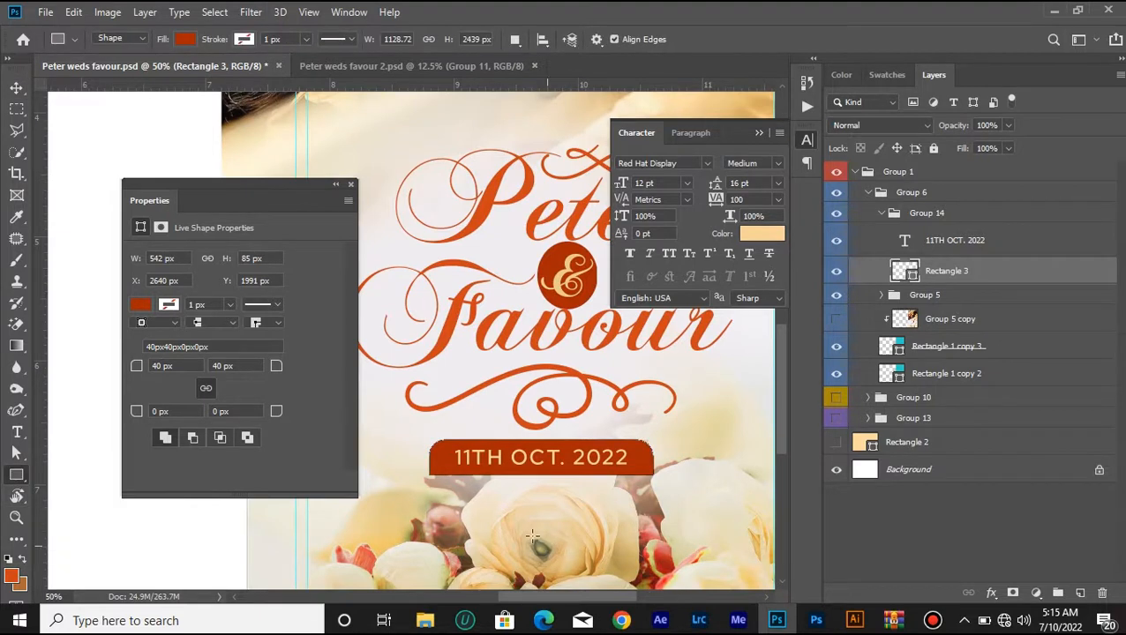
left_click_drag(432, 503, 654, 540)
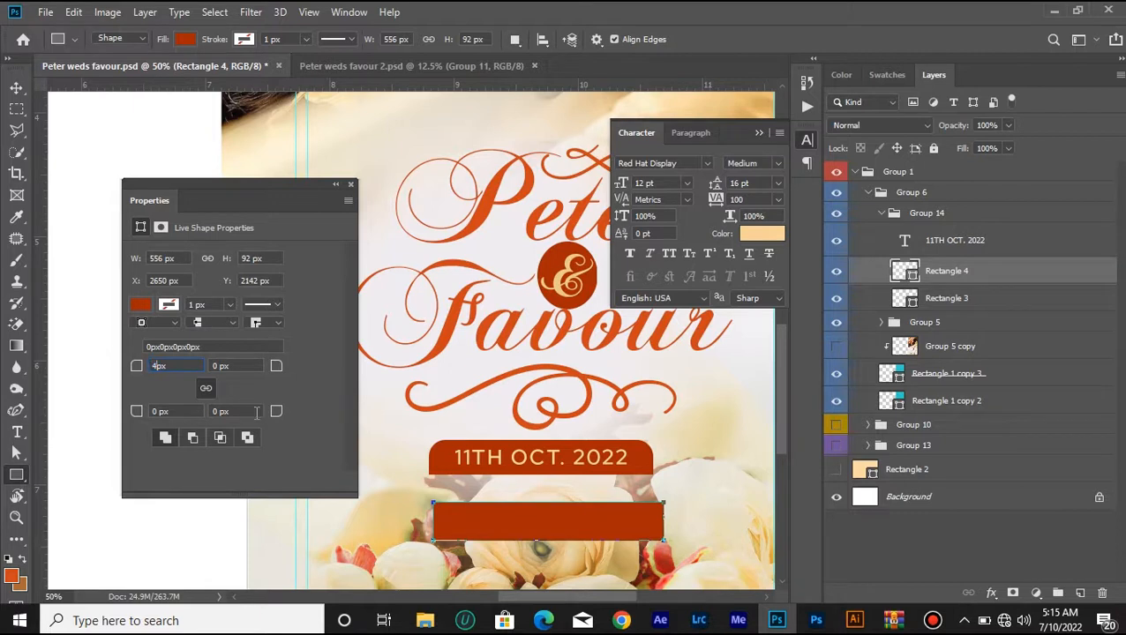
- Unlink the new rectangle's corner radii, round only its two upper corners to 40 px, and delete the rectangle
key("Return")
key("ctrl+z")
left_click(159, 366)
type("4px")
key("Return")
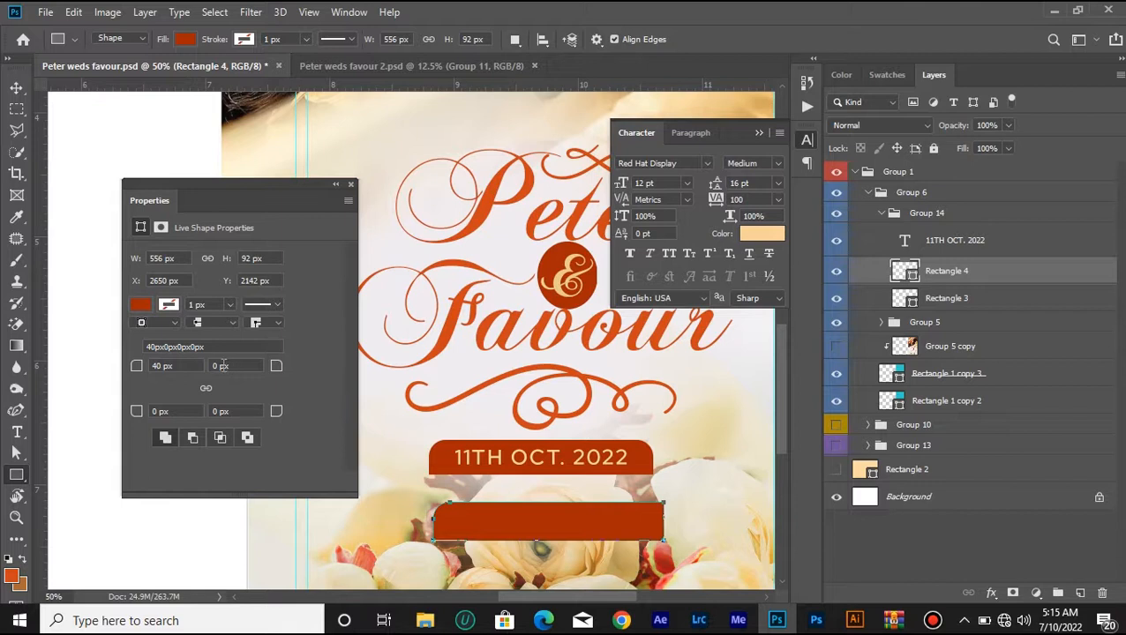
left_click(222, 365)
key("Return")
left_click(16, 88)
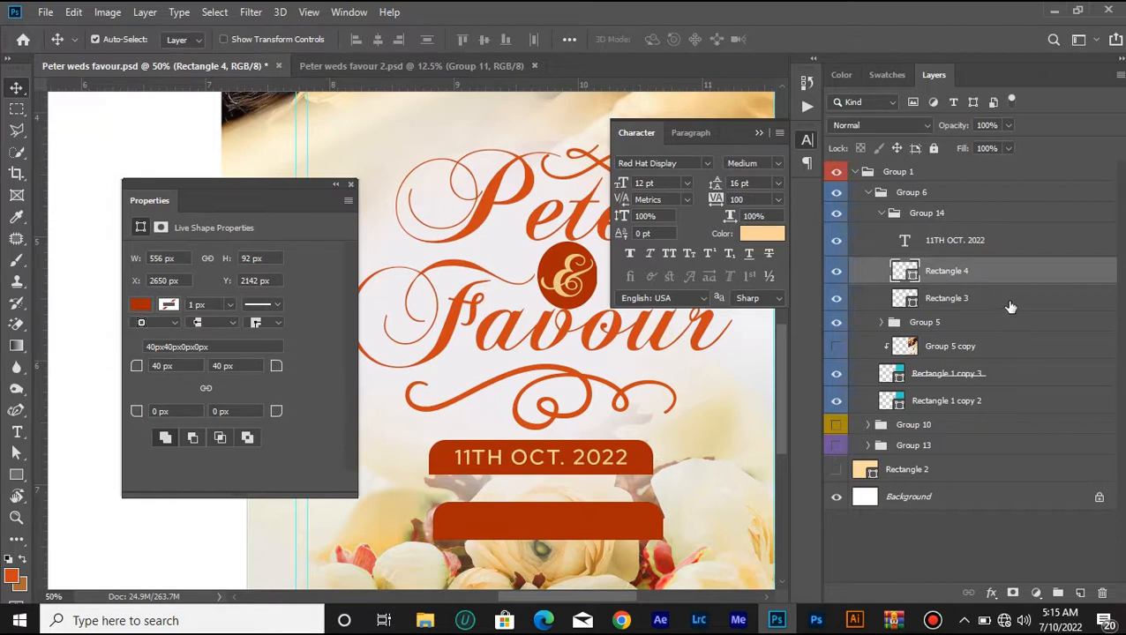
key("Delete")
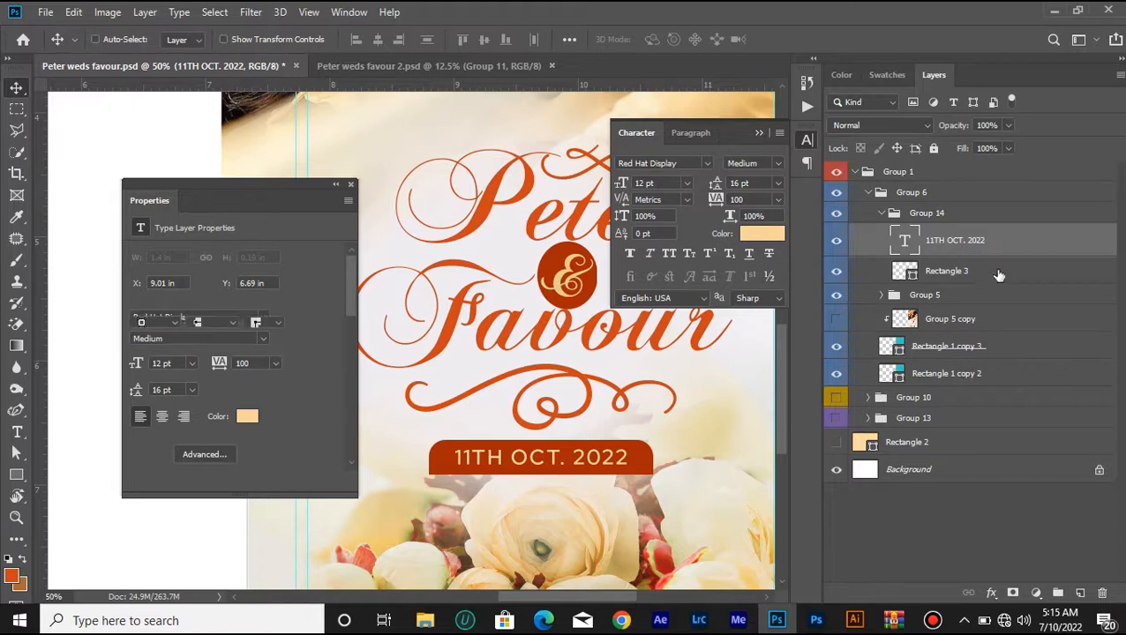
- Select the date text with its Rectangle 3 background, collapse their group, and switch Group 14 and Group 5 off and on
left_click(998, 276, "shift")
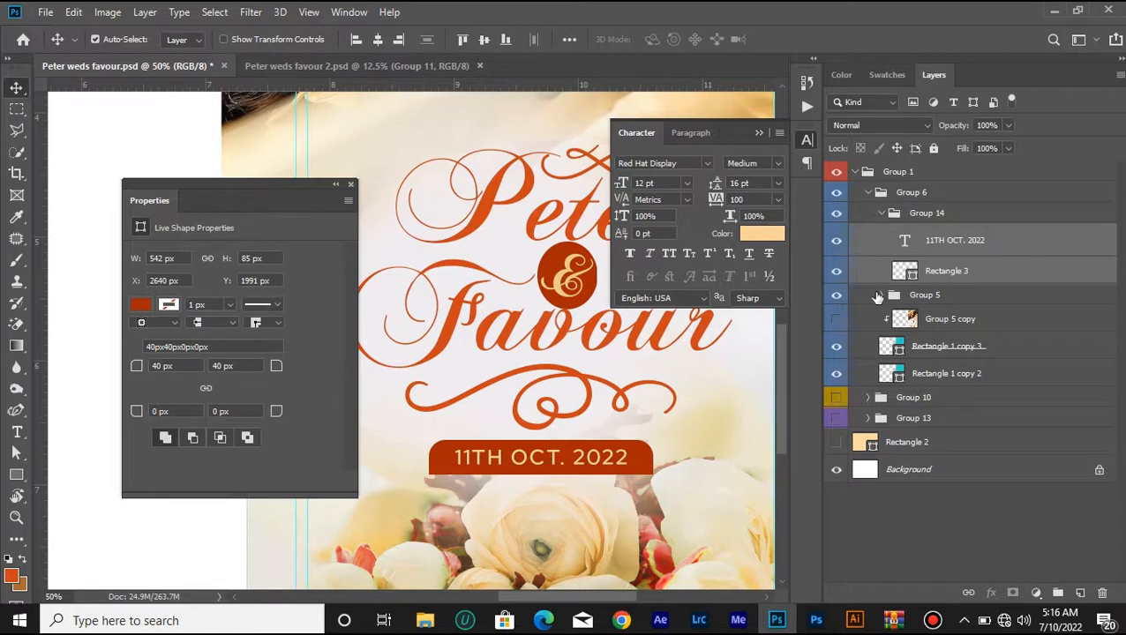
left_click(887, 220)
left_click(883, 213)
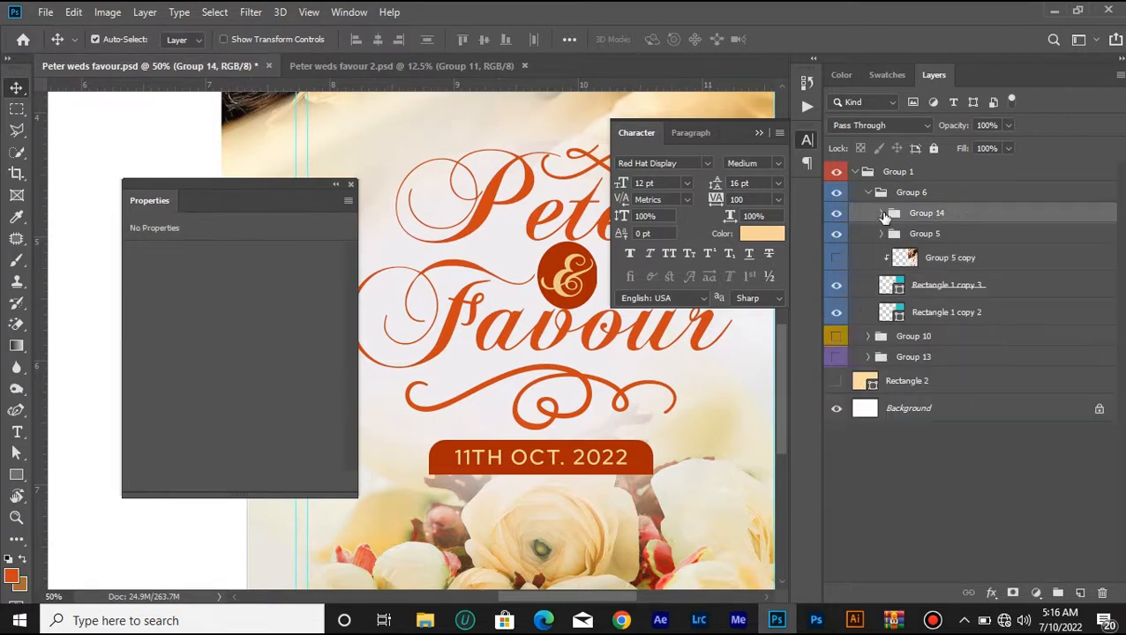
left_click(837, 213)
left_click(836, 213)
left_click(837, 234)
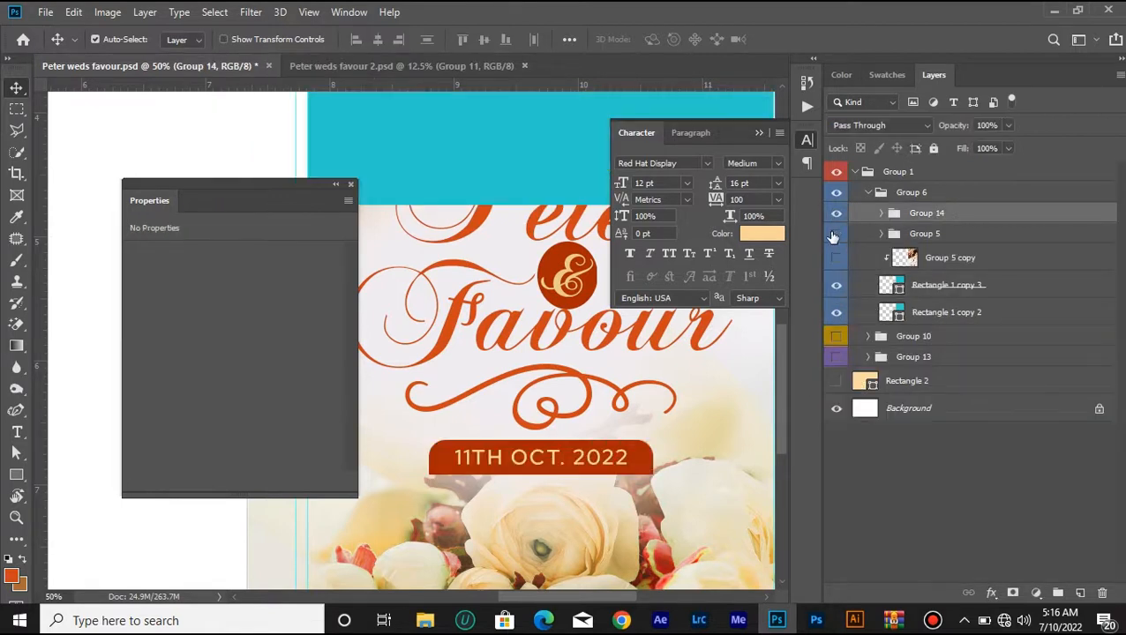
left_click(837, 234)
key("ctrl+minus")
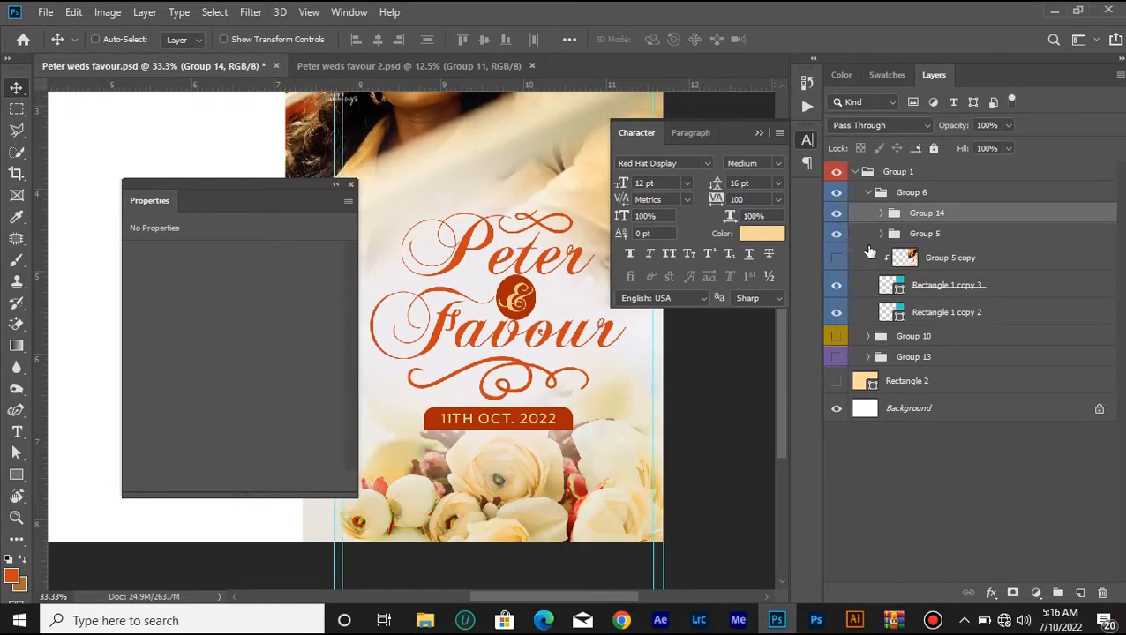
- Expand Group 14 and Group 5, and hide Layer 1 to examine the cover page without it
left_click(885, 217)
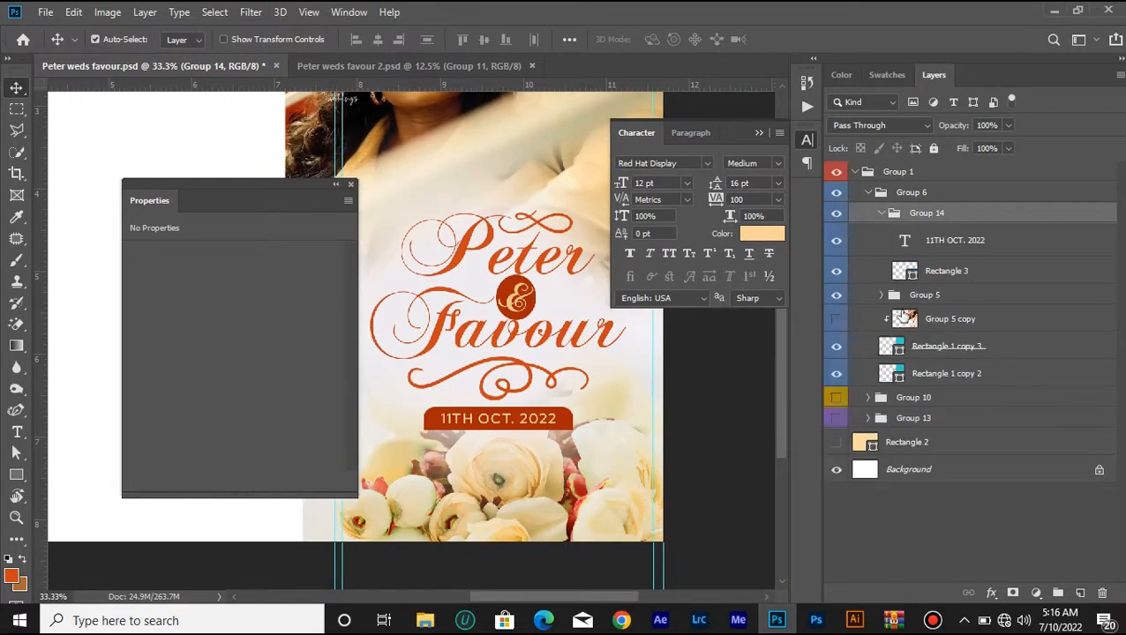
left_click(881, 295)
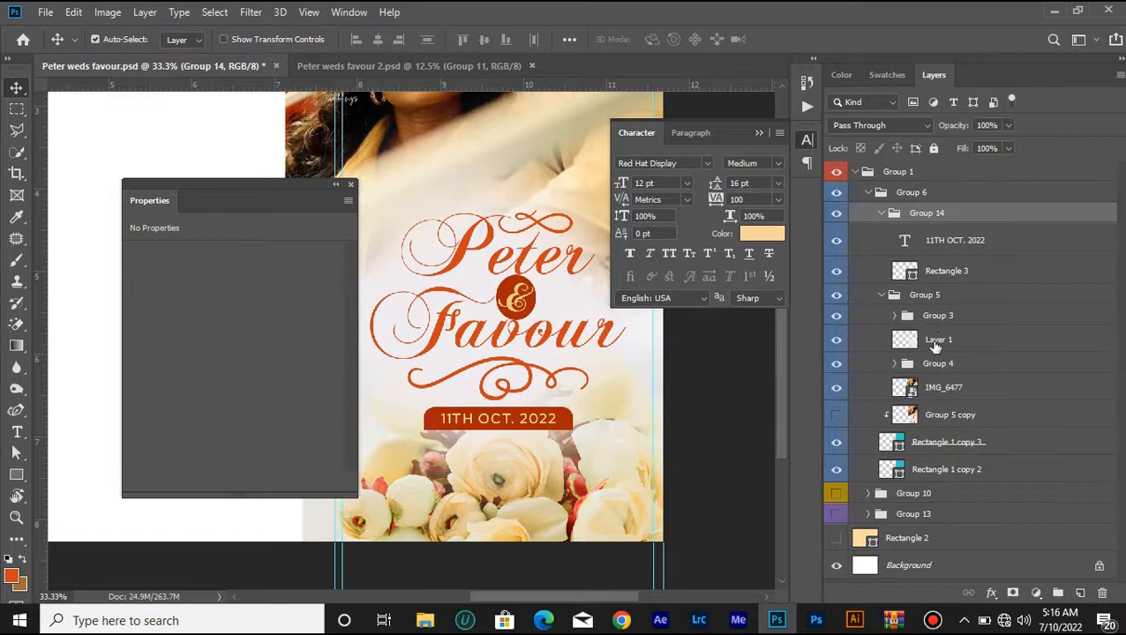
left_click(939, 340)
left_click(836, 340)
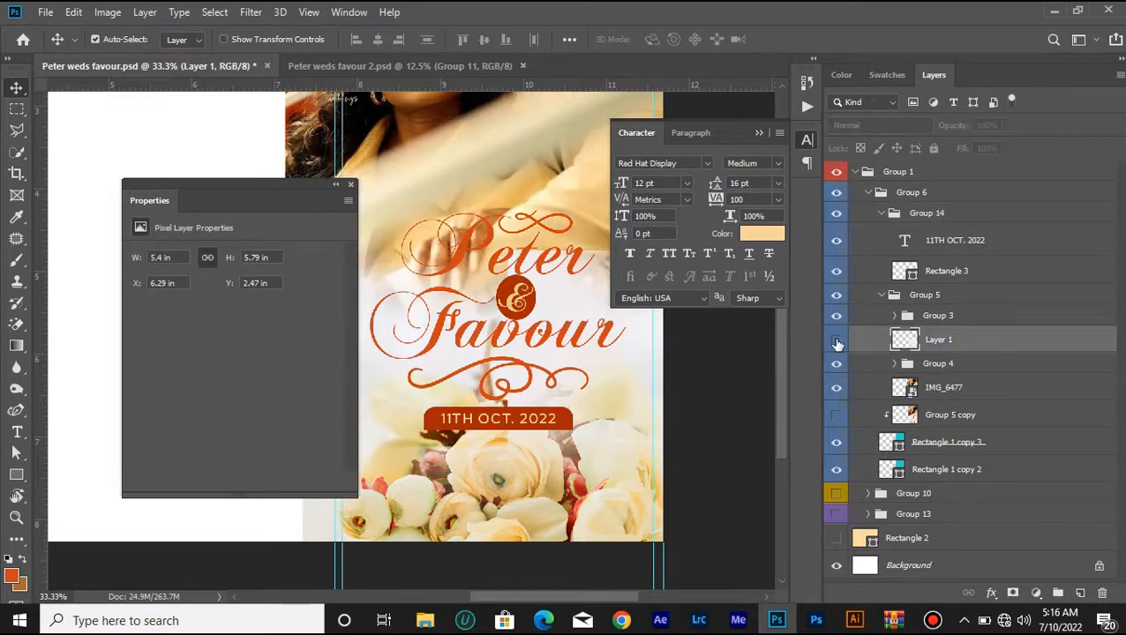
left_click(759, 132)
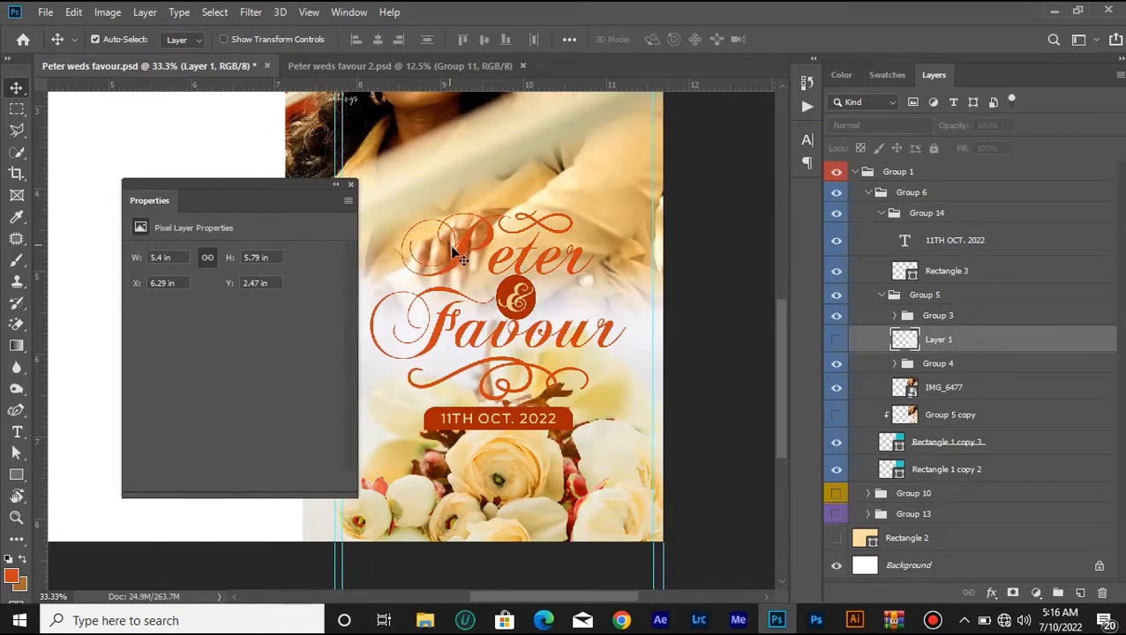
key("ctrl+minus")
key("ctrl+minus")
key("ctrl+minus")
key("ctrl+plus")
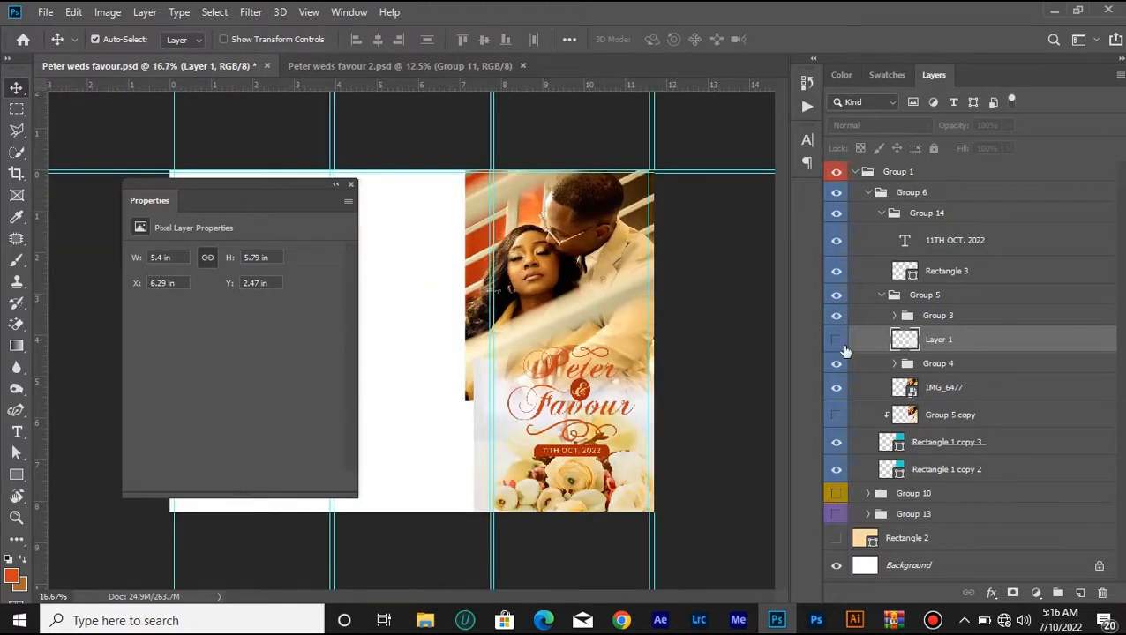
- Switch Layer 1 on and off repeatedly to compare the area behind the lettering, leaving the layer hidden
left_click(838, 341)
left_click(837, 340)
left_click(838, 341)
left_click(838, 341)
left_click(837, 341)
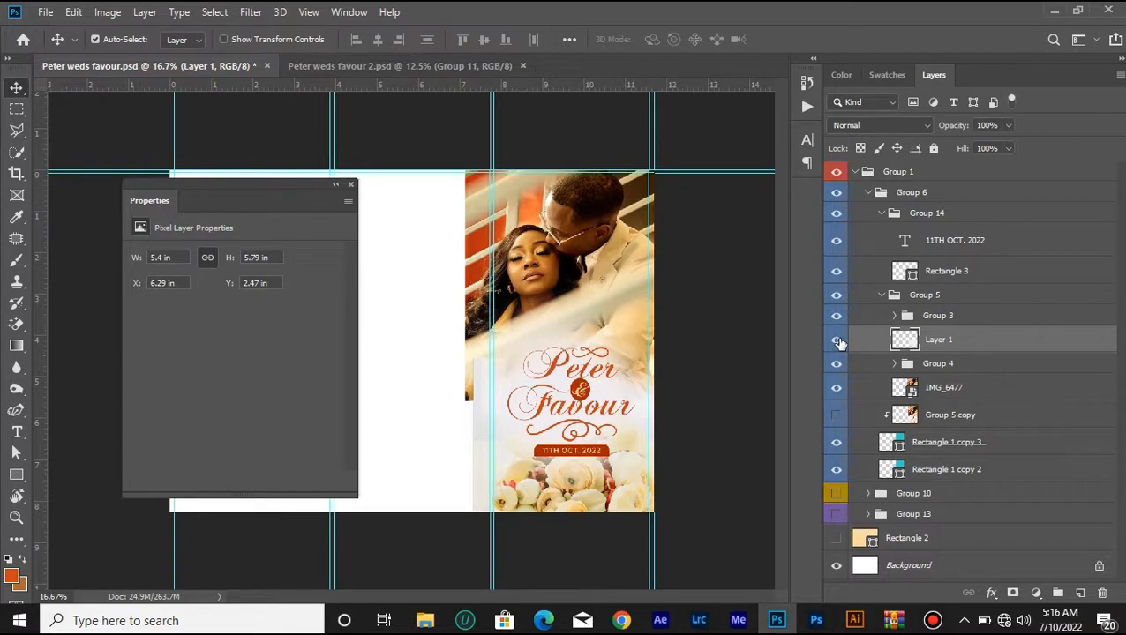
left_click(838, 341)
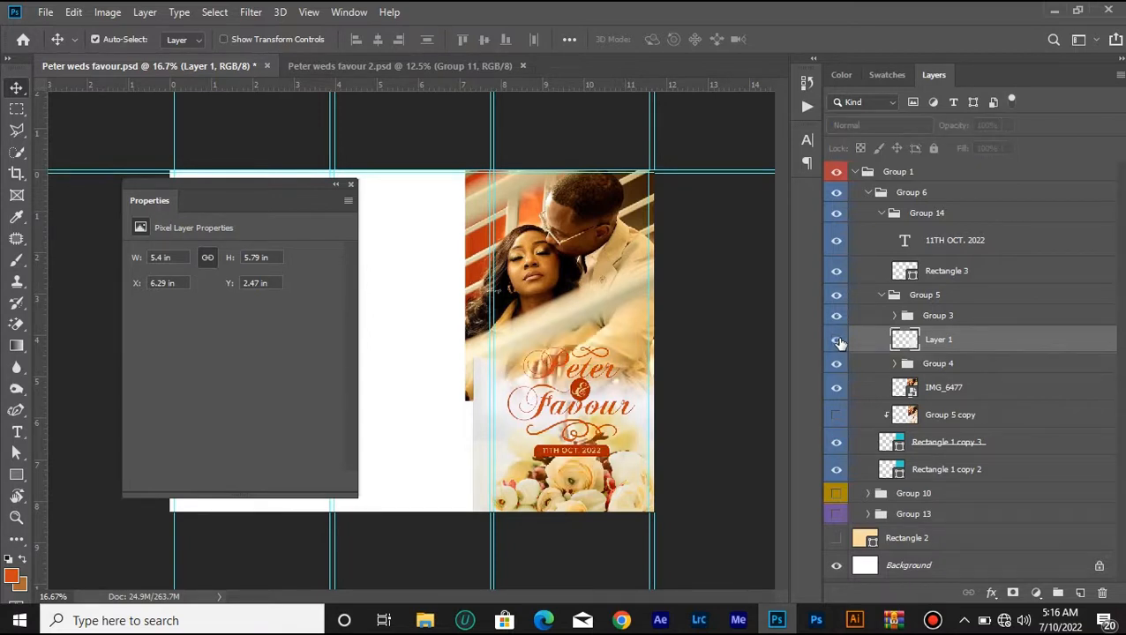
left_click(838, 340)
left_click(837, 341)
- Create a layer above Layer 1 and paint a sampled off-white behind the Peter & Favour lettering with a soft 900 px brush at 81% opacity
left_click(1081, 593)
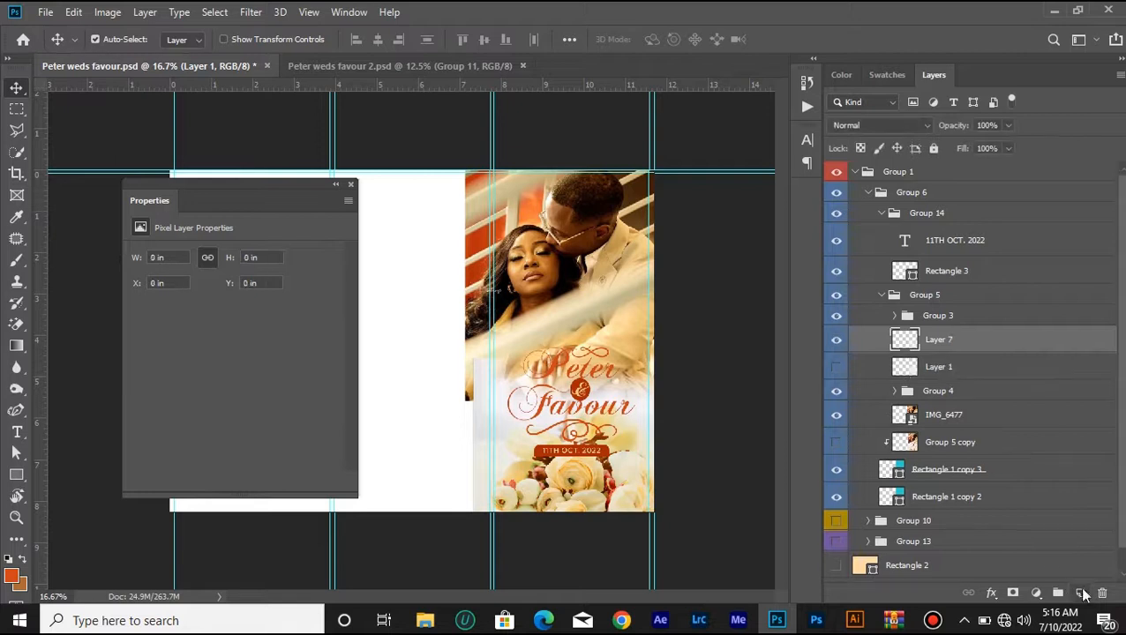
left_click(16, 218)
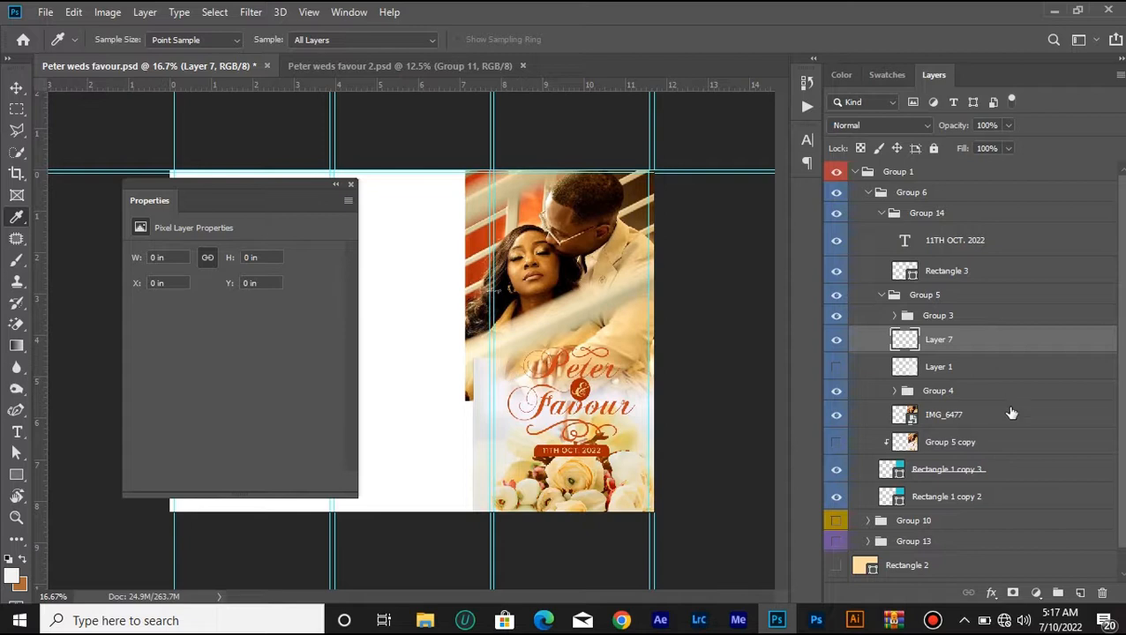
left_click(16, 259)
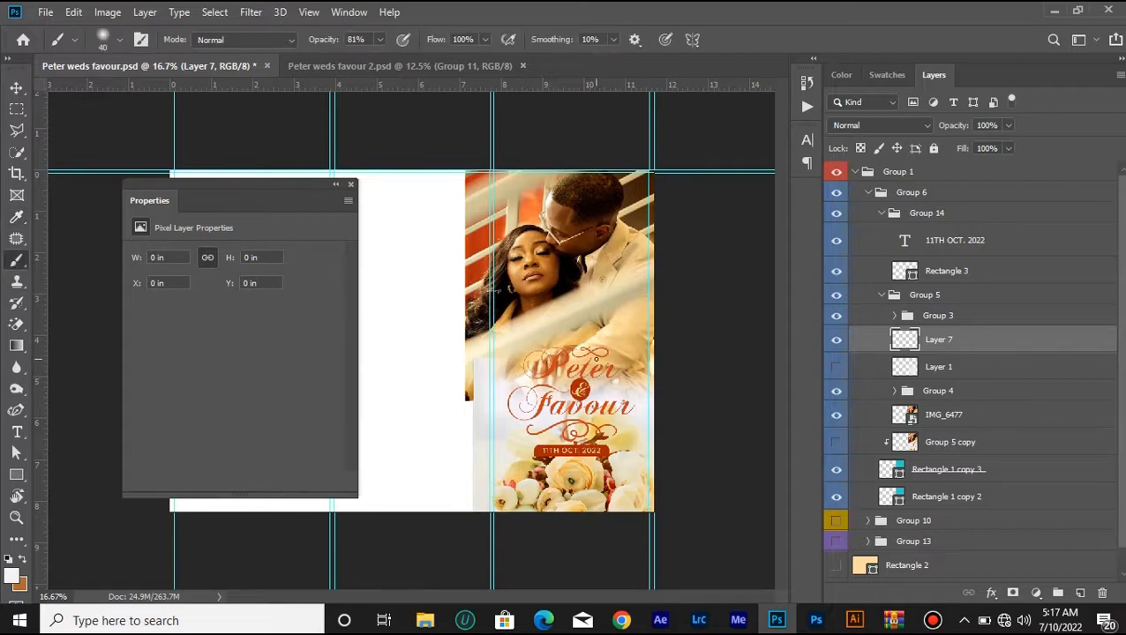
key("bracketright")
key("bracketright")
key("bracketright")
key("bracketright")
key("bracketright")
key("bracketright")
key("bracketright")
key("bracketright")
key("bracketright")
key("bracketright")
key("bracketright")
key("bracketright")
key("bracketright")
key("bracketright")
key("bracketright")
key("bracketright")
key("bracketright")
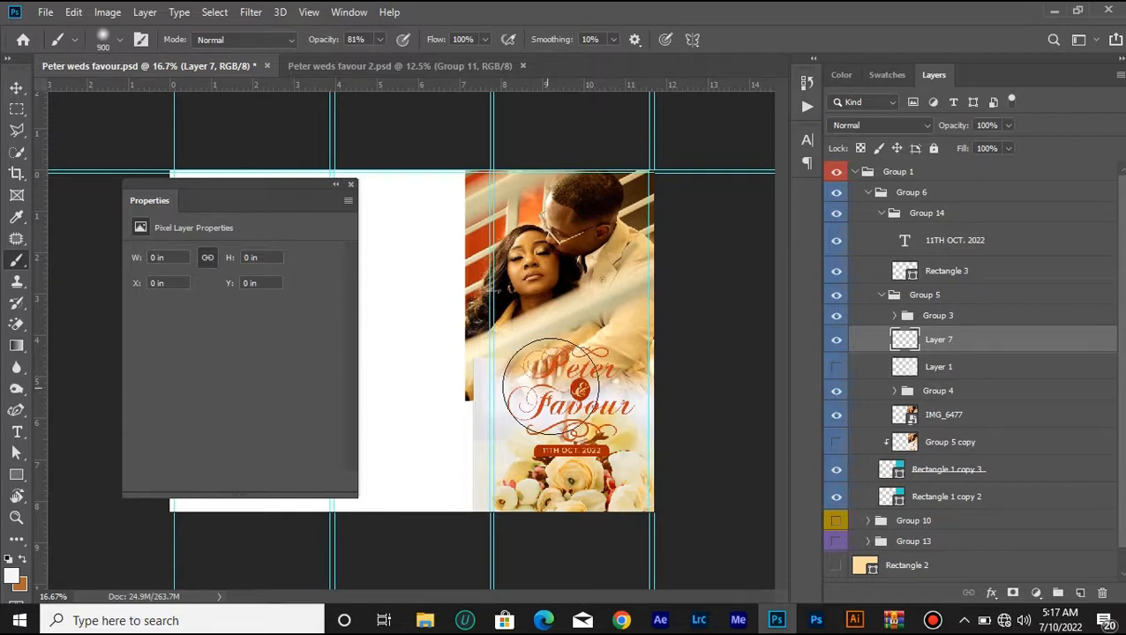
left_click(565, 384)
mouse_move(572, 379)
left_mouse_down()
mouse_move(572, 399)
mouse_move(618, 394)
mouse_move(570, 395)
mouse_move(565, 406)
mouse_move(609, 402)
left_mouse_up()
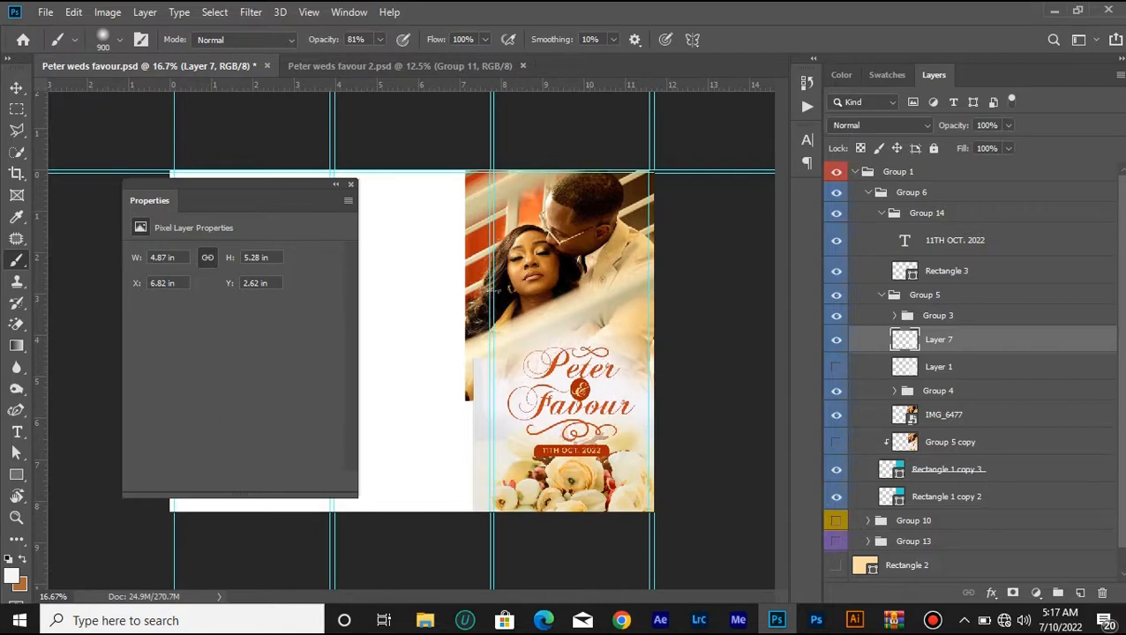
- Switch the newly painted layer off and on to compare its effect behind the lettering
left_click(836, 341)
left_click(836, 341)
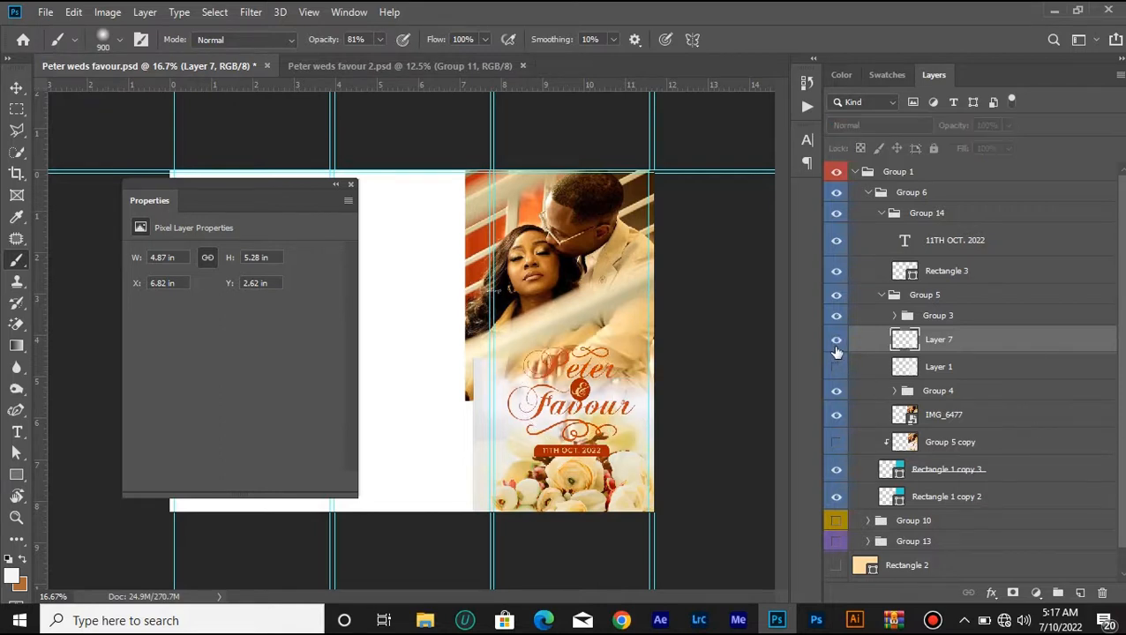
left_click(836, 341)
left_click(836, 340)
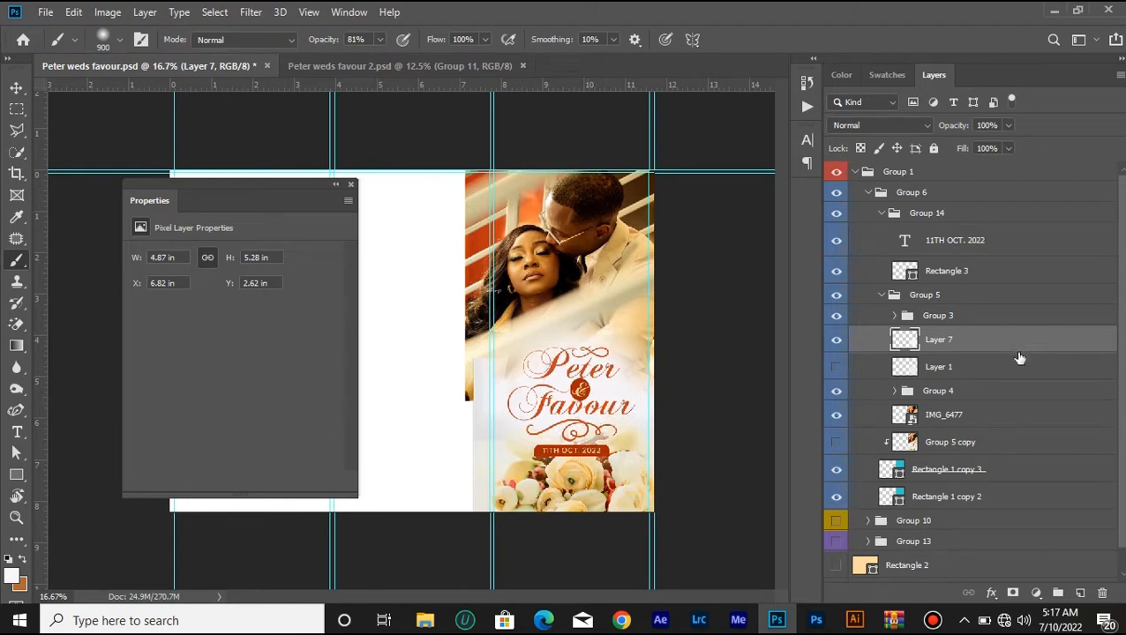
- Delete the newly painted layer and make the original Layer 1 visible again
key("Delete")
left_click(836, 341)
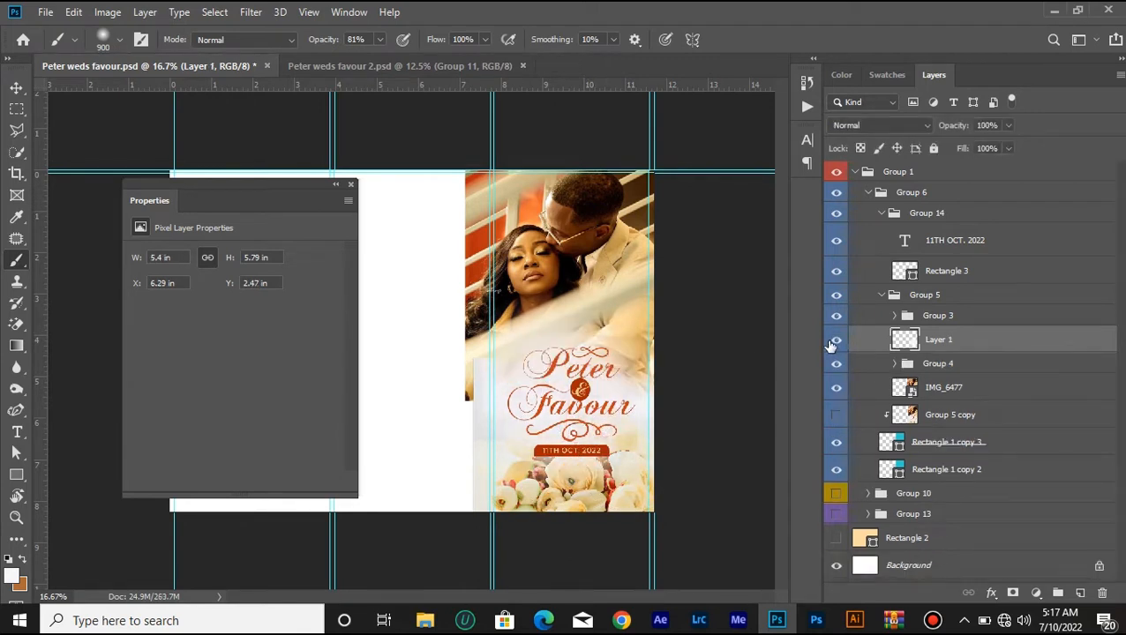
- Collapse Group 5 and switch its visibility off and on to compare the cover with and without it
left_click(879, 297)
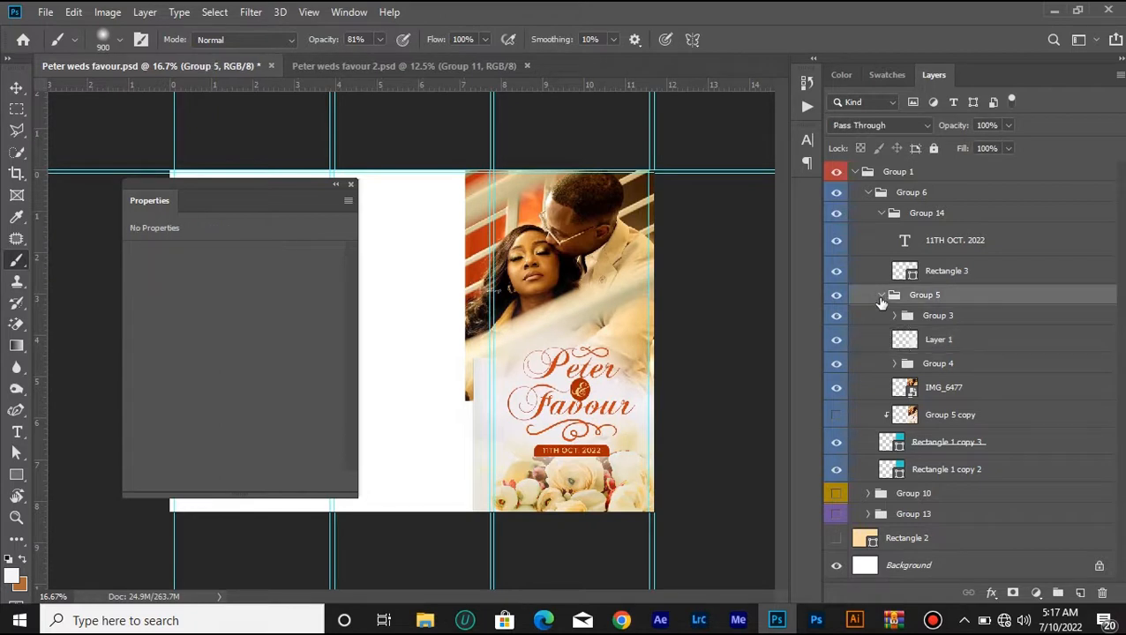
left_click(881, 297)
left_click(836, 296)
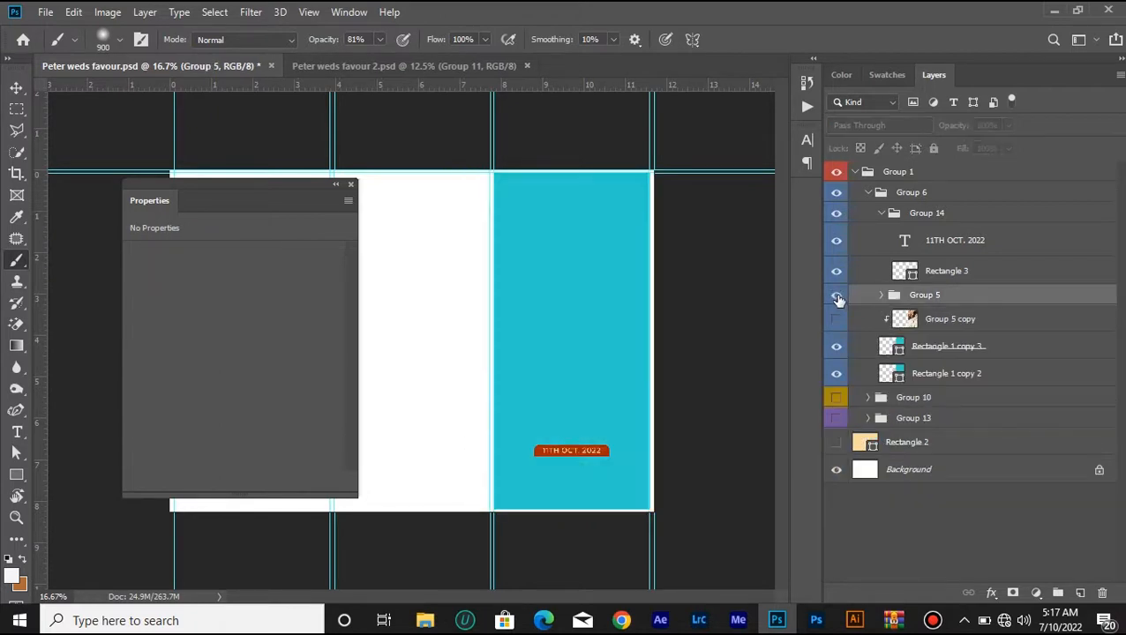
left_click(836, 297)
left_click(836, 297)
left_click(837, 296)
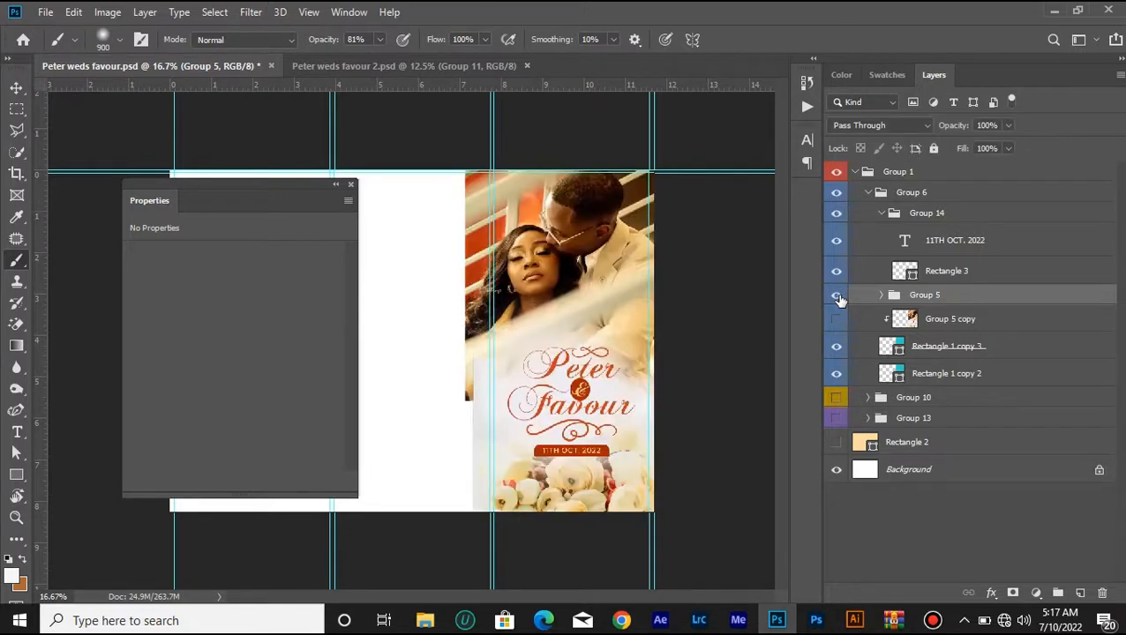
- Collapse Group 14, and switch Group 14 and Group 5 off and on to show what each contributes
left_click(881, 213)
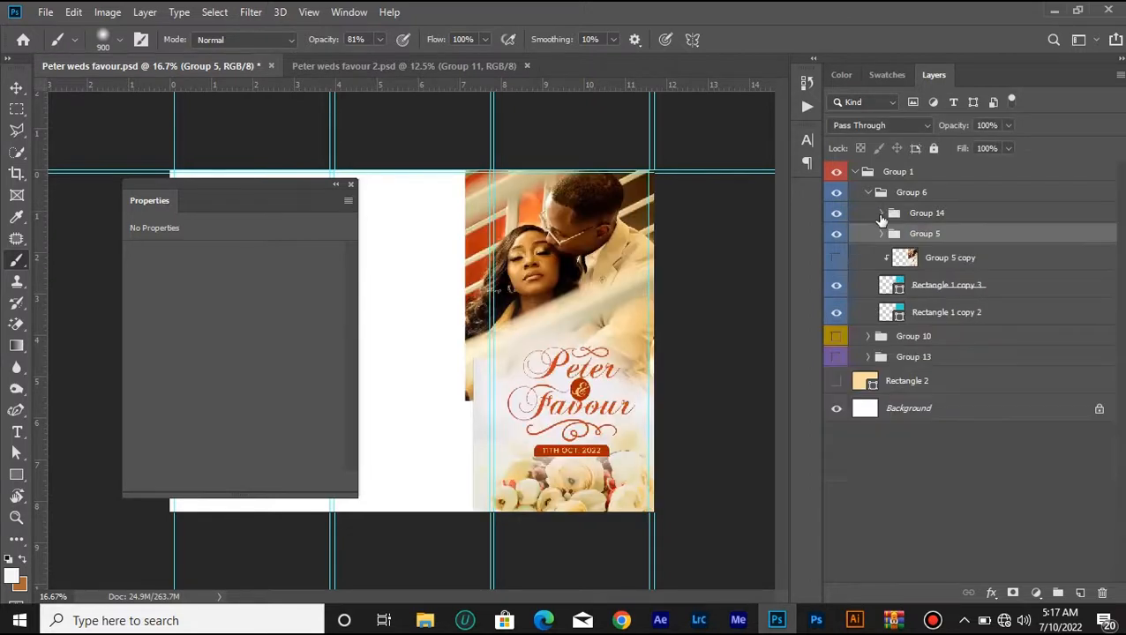
left_click(837, 214)
left_click(837, 214)
left_click(837, 213)
left_click(836, 214)
left_click(837, 234)
left_click(837, 234)
- Collapse Group 6 and switch its visibility off and on to show the complete cover panel
left_click(836, 193)
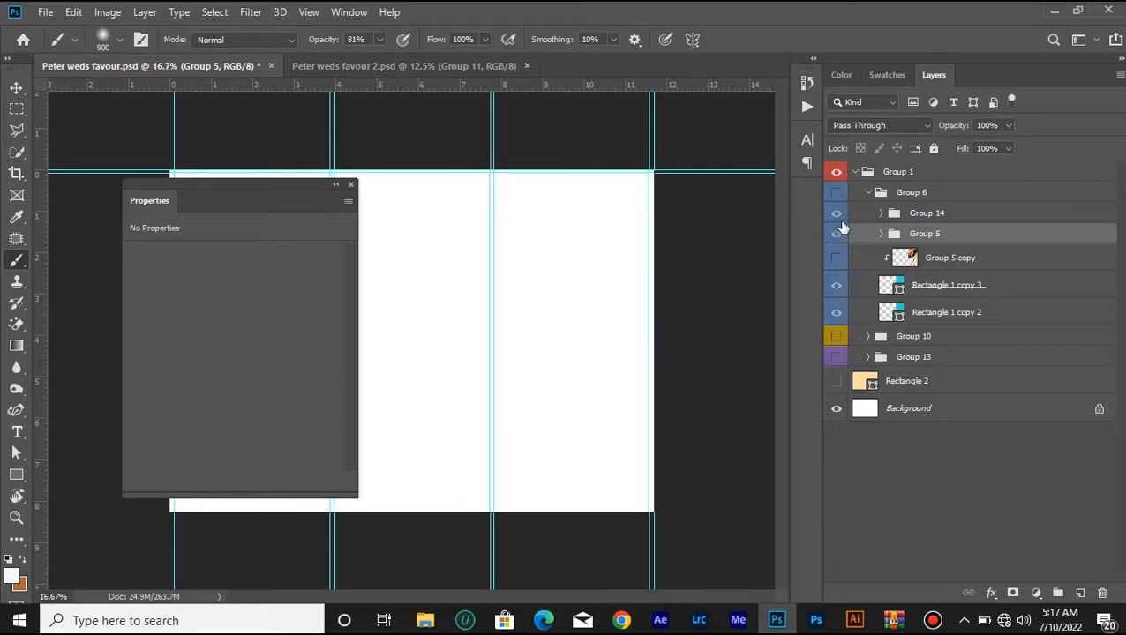
left_click(836, 193)
left_click(837, 193)
left_click(866, 198)
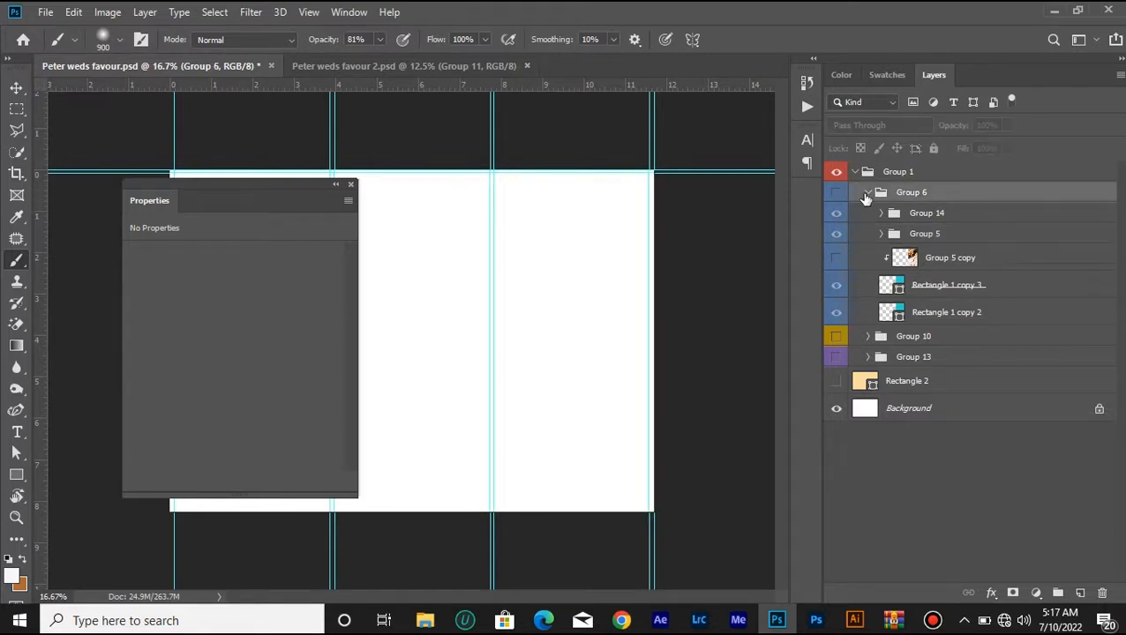
left_click(869, 193)
left_click(838, 195)
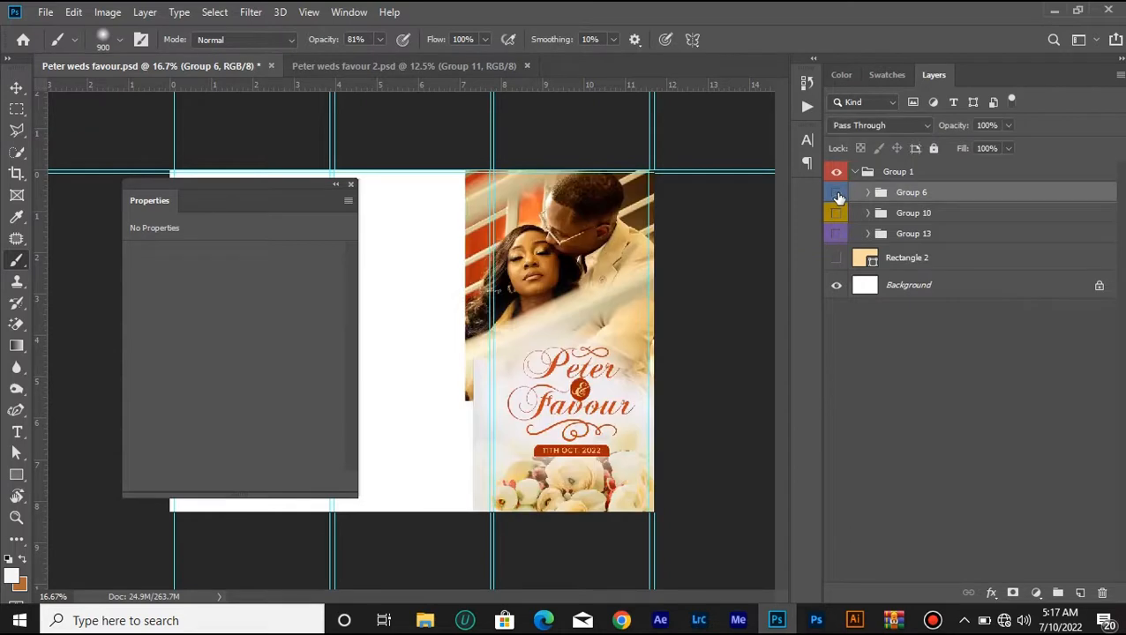
left_click(838, 195)
left_click(837, 193)
- Expand Group 6, hide Group 14 and Group 5, and switch Group 5 copy on and off to show the clipped cover
left_click(869, 192)
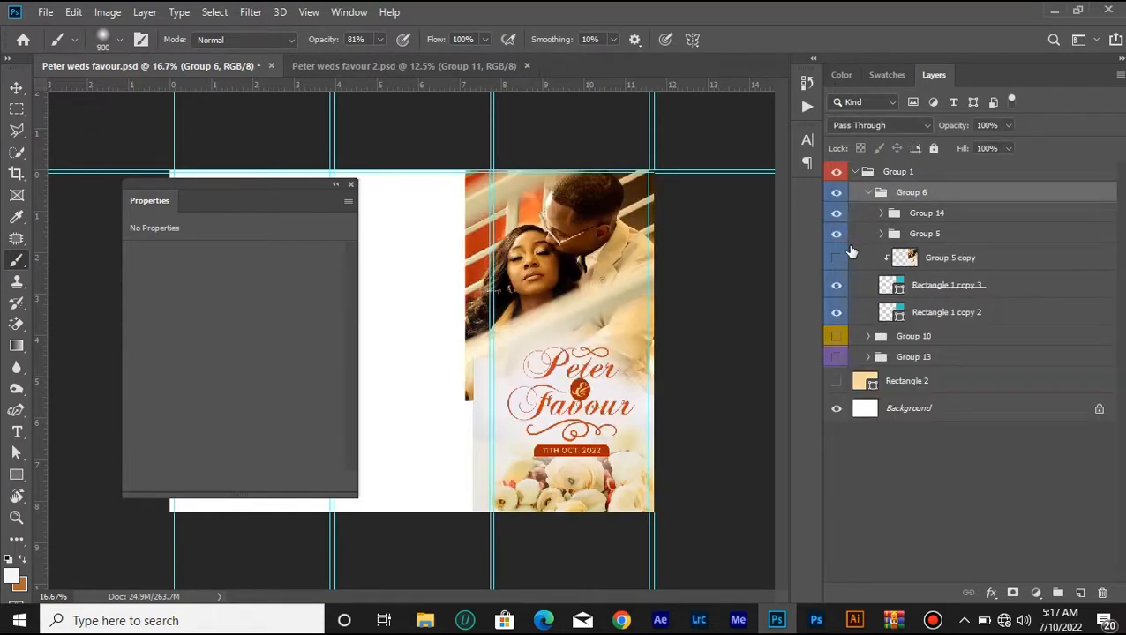
left_click(837, 213)
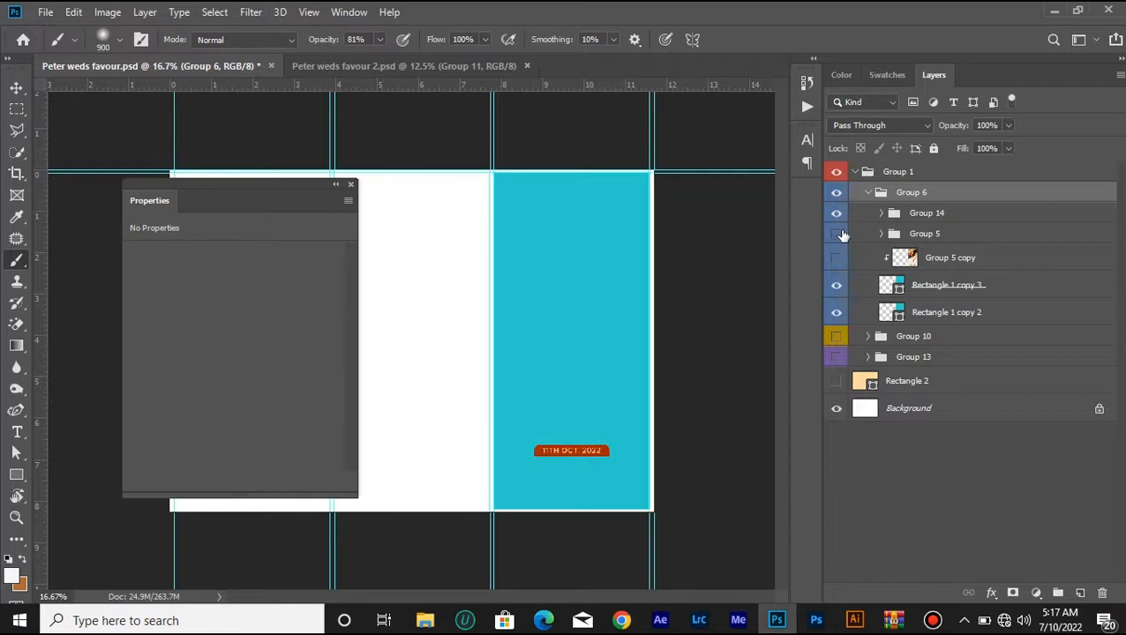
left_click(837, 258)
left_click(836, 257)
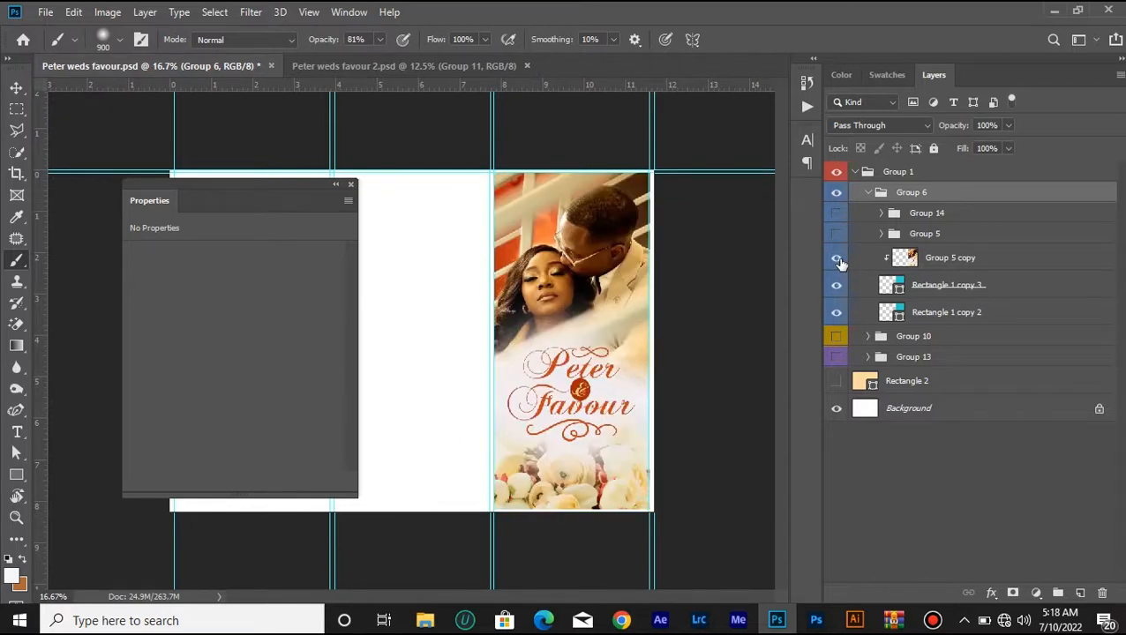
left_click(837, 258)
left_click(837, 257)
- Switch Group 5 copy and Group 14 on and off over Rectangle 1 copy 3 to show what each adds to the turquoise panel
left_click(929, 296)
left_click(836, 257)
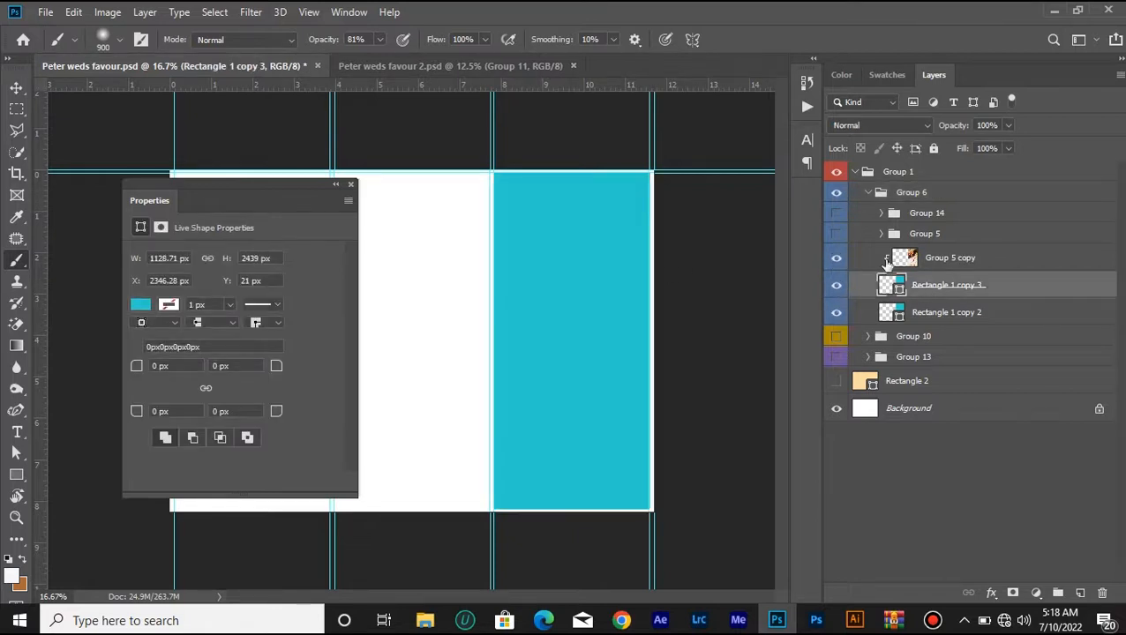
left_click(970, 259)
left_click(836, 258)
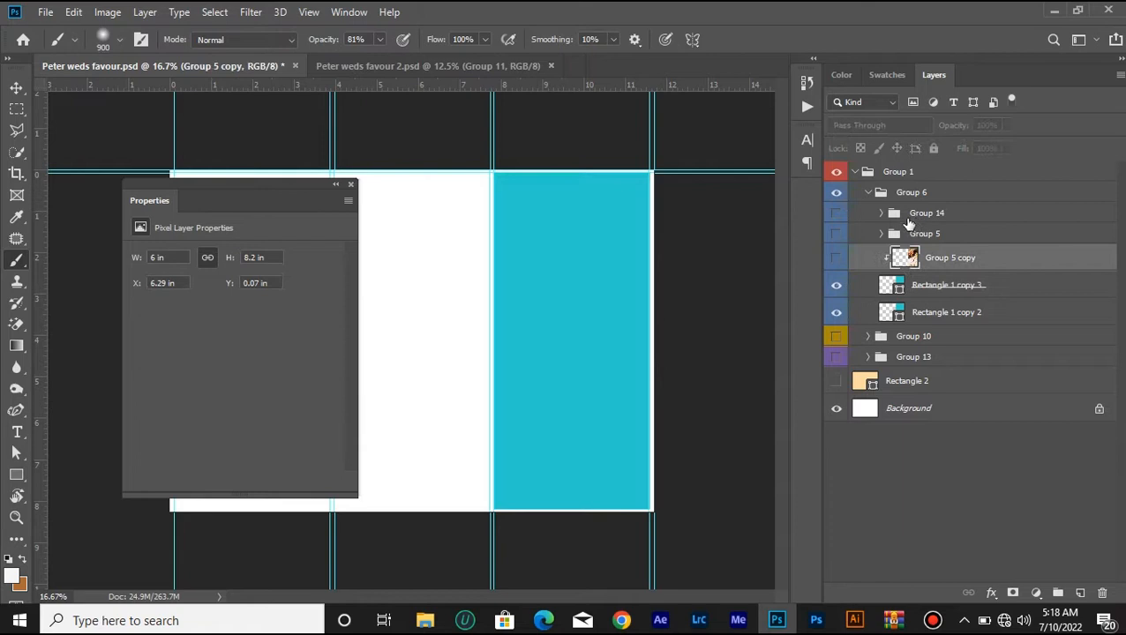
left_click(909, 223)
left_click(836, 213)
left_click(837, 214)
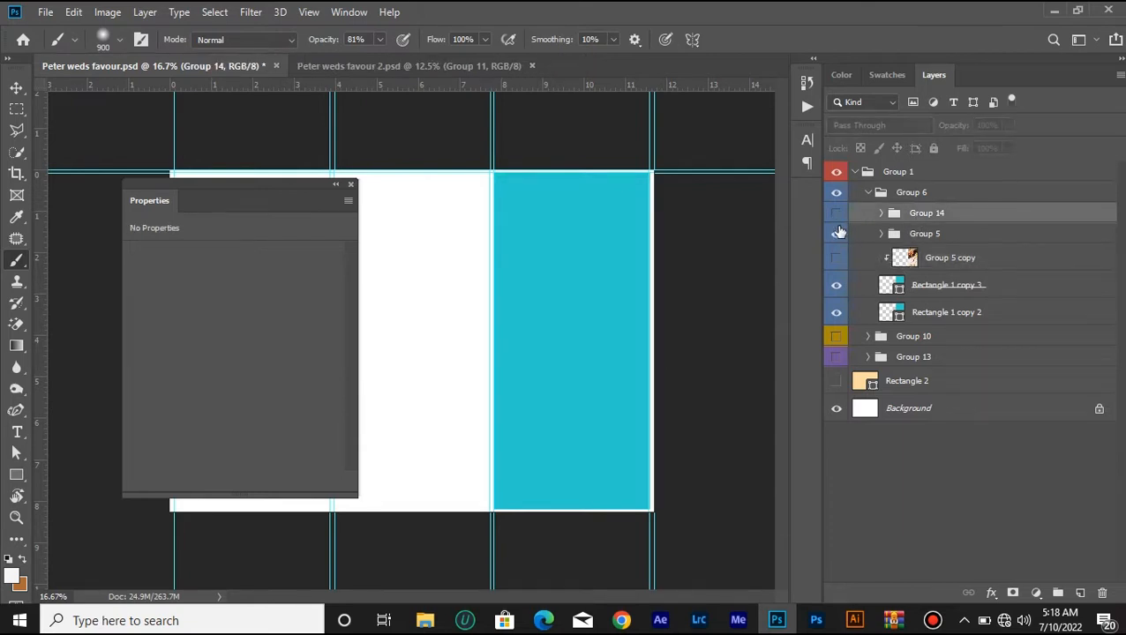
- Stamp the visible Group 5 artwork onto a new layer and place it directly above Rectangle 1 copy 3
left_click(836, 233)
left_click(978, 240)
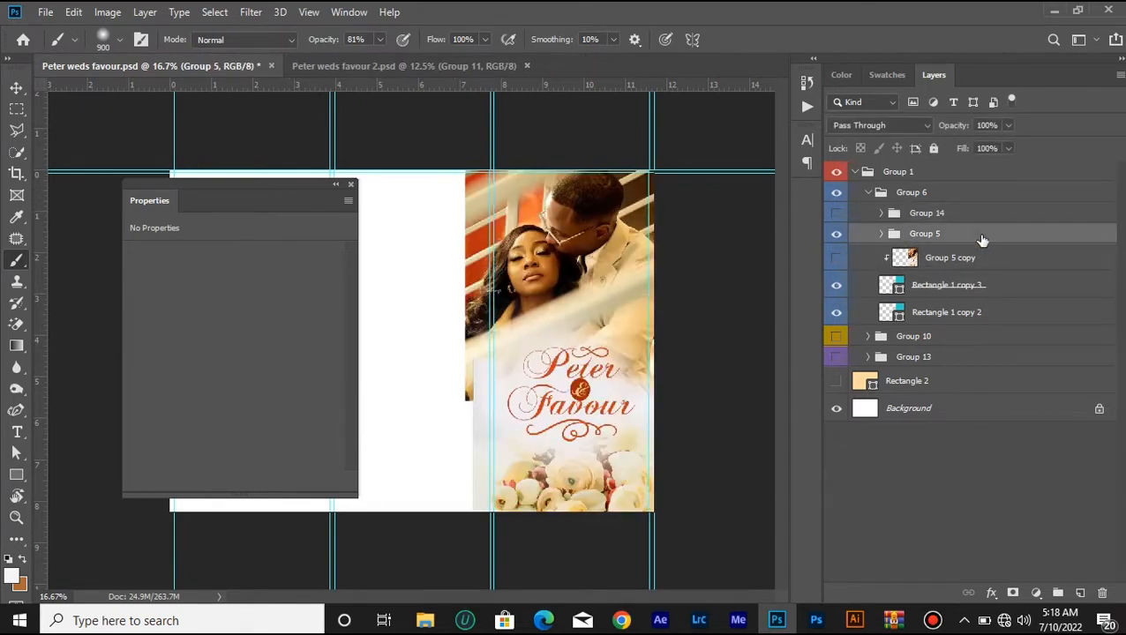
left_click(1080, 593)
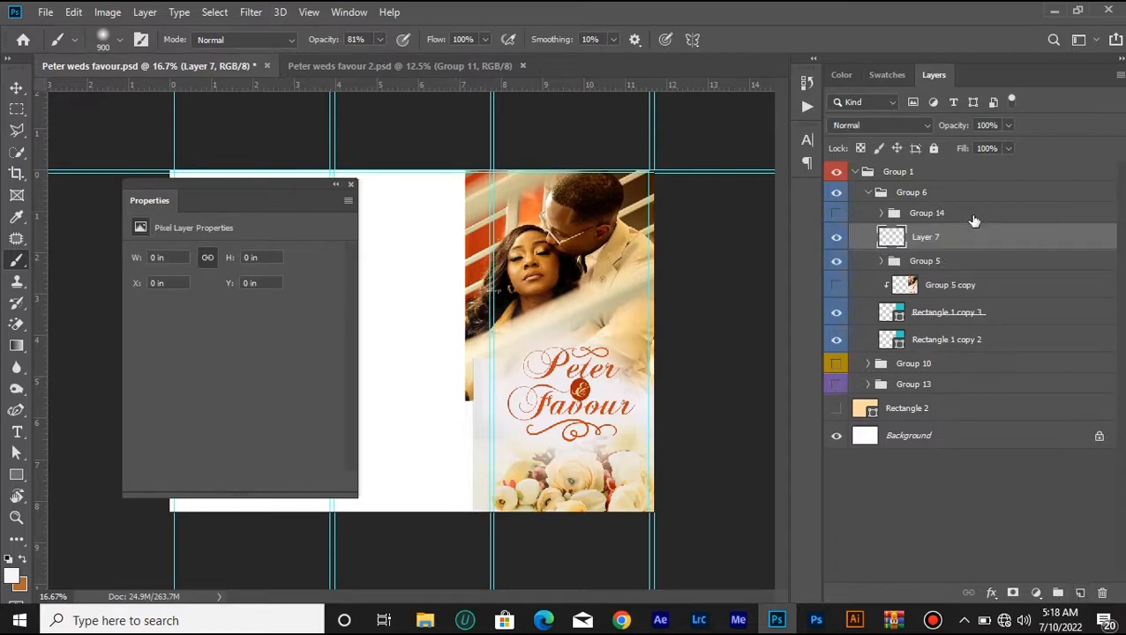
key("ctrl+shift+alt+e")
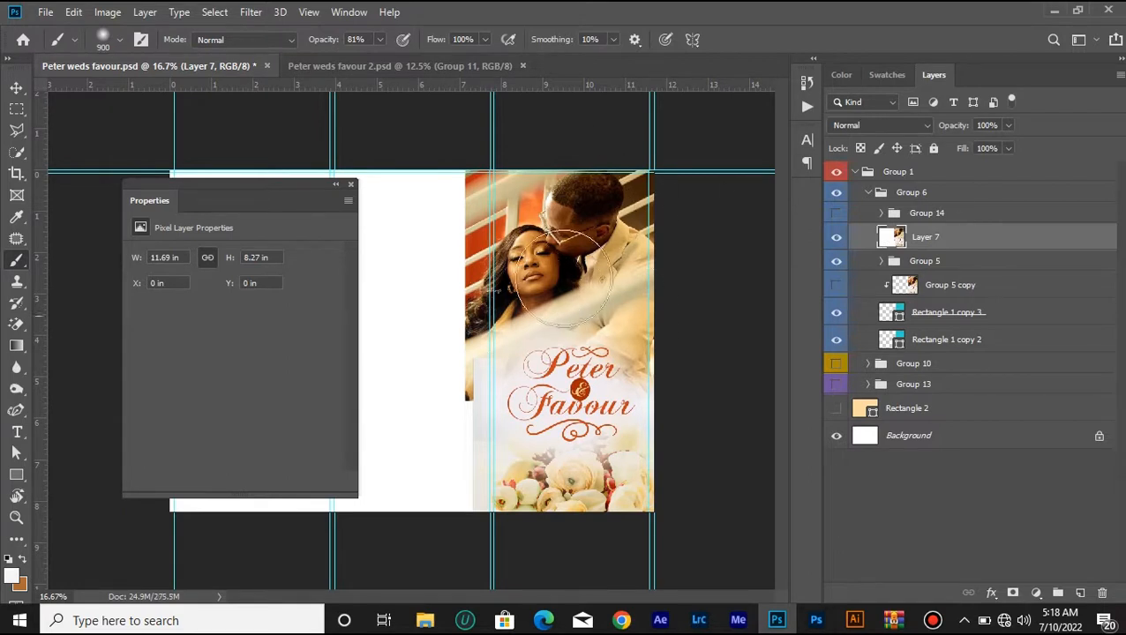
left_click(16, 88)
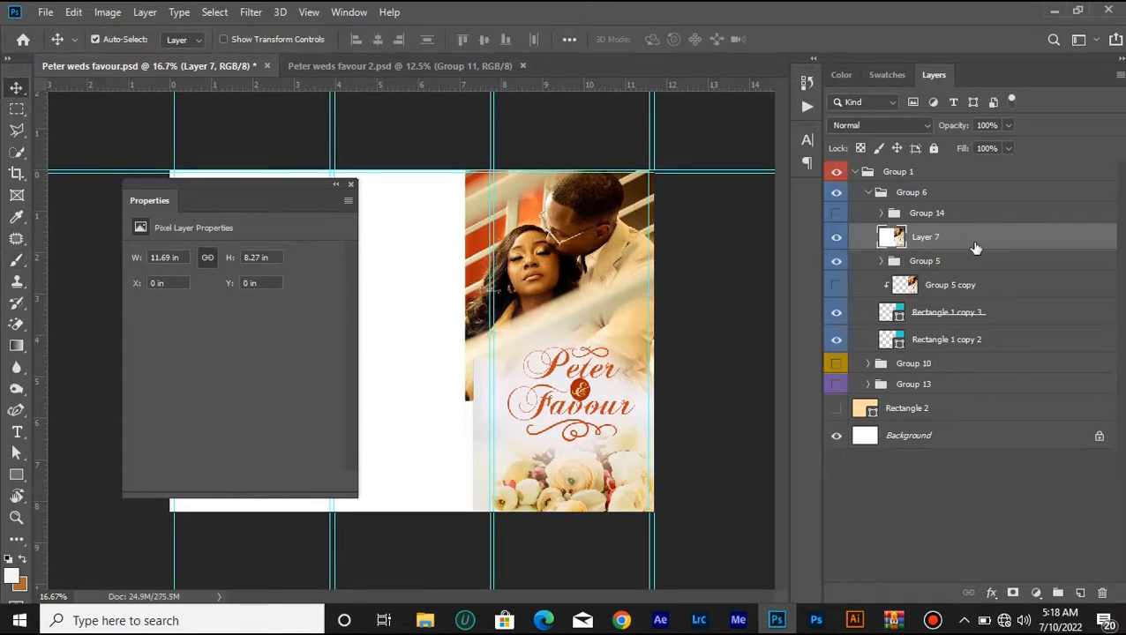
left_click_drag(975, 248, 988, 294)
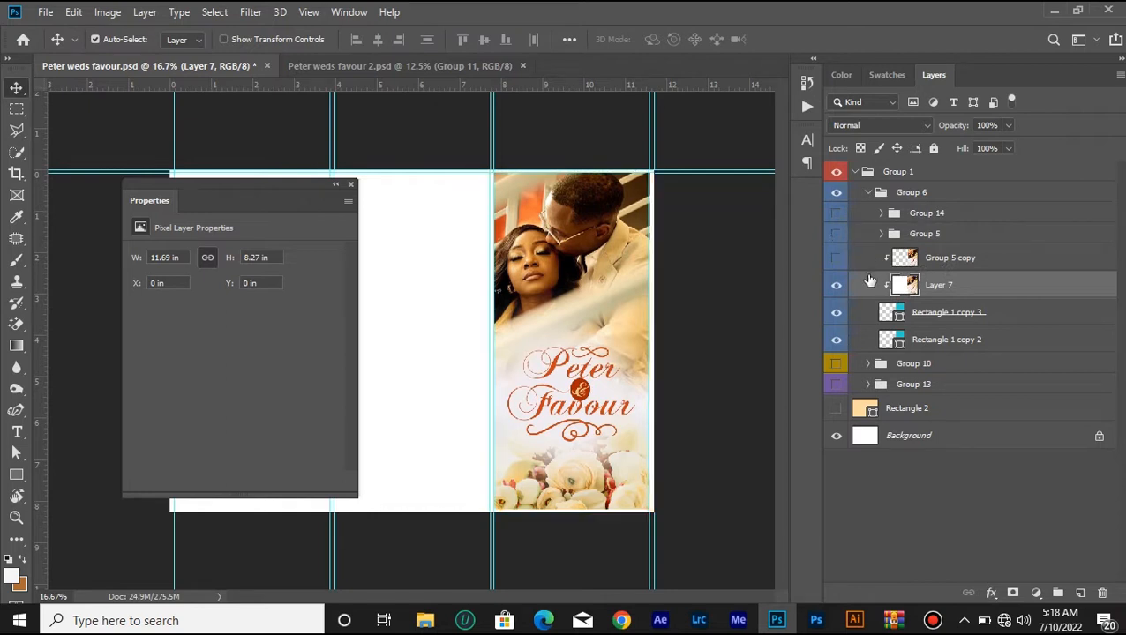
- Release the clipping masks from Group 5 copy and the stamped layer
left_click(959, 262)
right_click(959, 265)
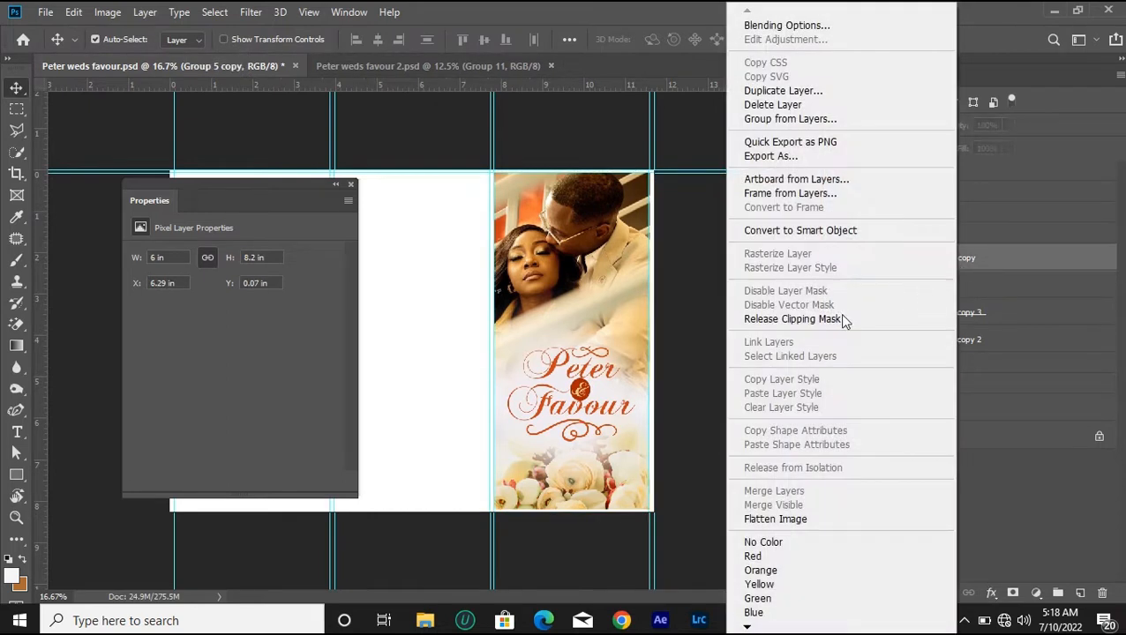
left_click(841, 314)
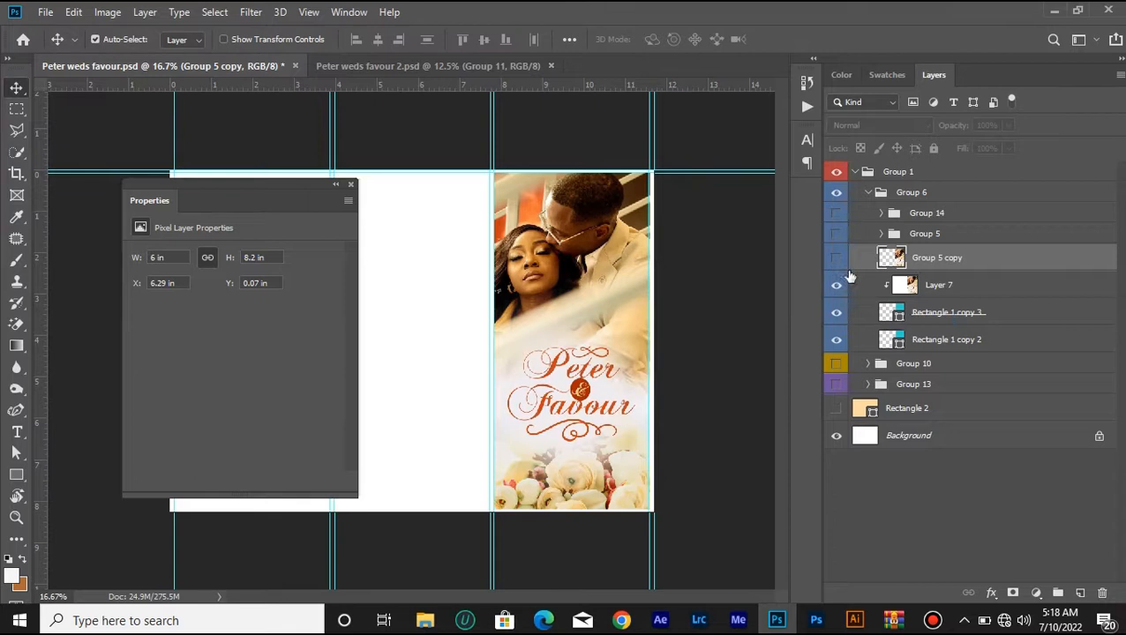
right_click(946, 286)
left_click(819, 320)
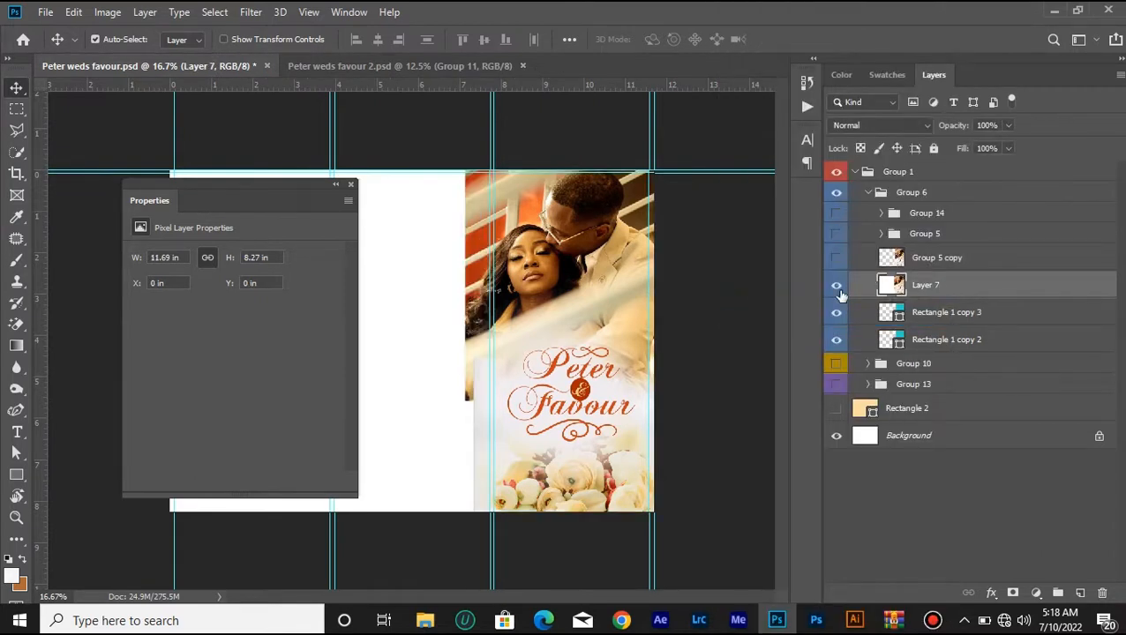
- Switch the unclipped stamped layer off and on to compare it with the turquoise rectangle beneath
left_click(837, 286)
left_click(837, 286)
left_click(836, 286)
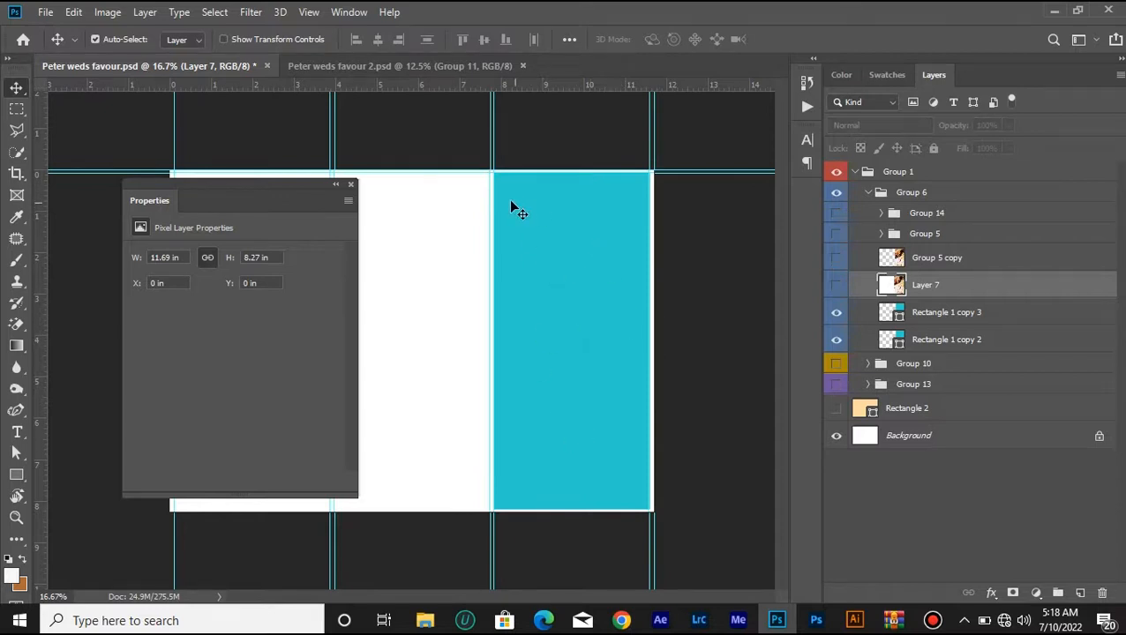
left_click(835, 286)
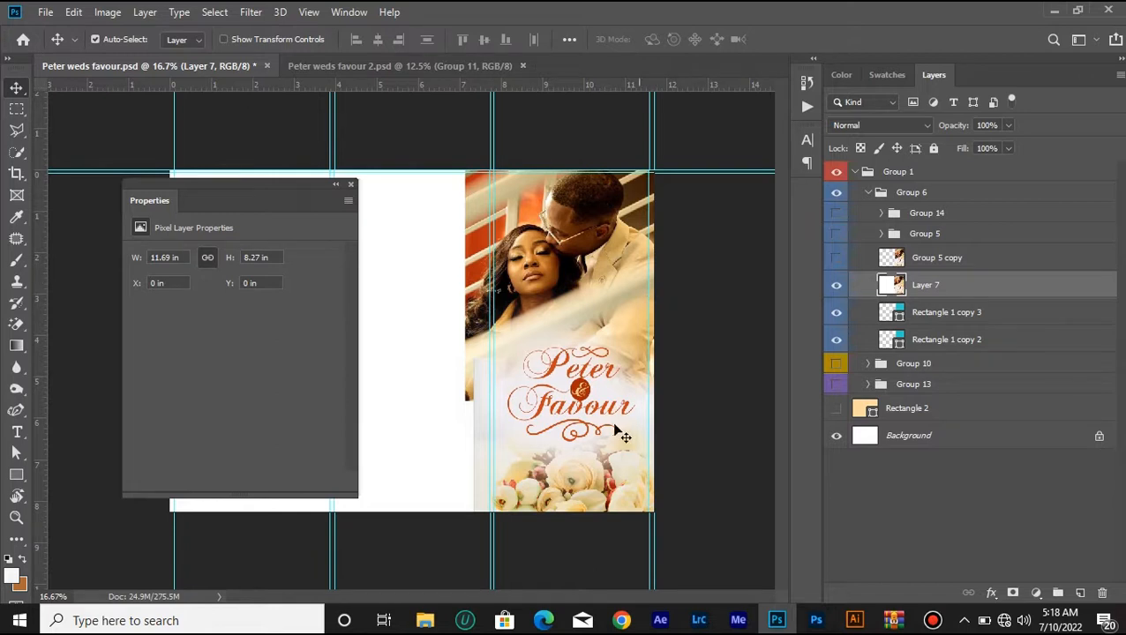
- Clip the stamped layer to Rectangle 1 copy 3 and switch it off and on to show the photo confined to the panel
right_click(960, 284)
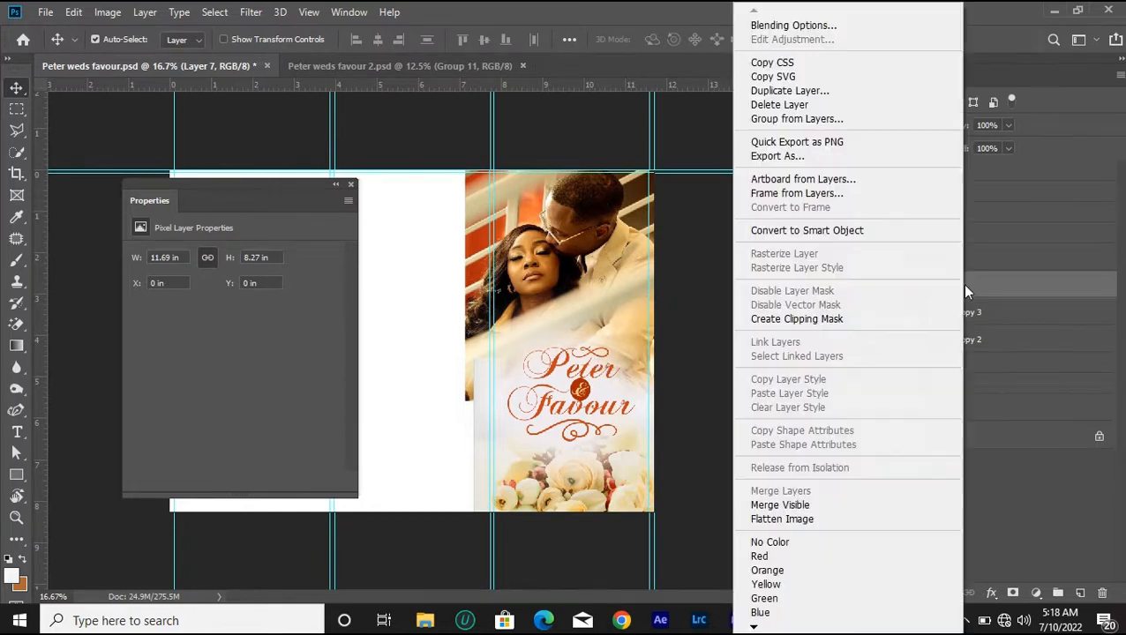
left_click(802, 319)
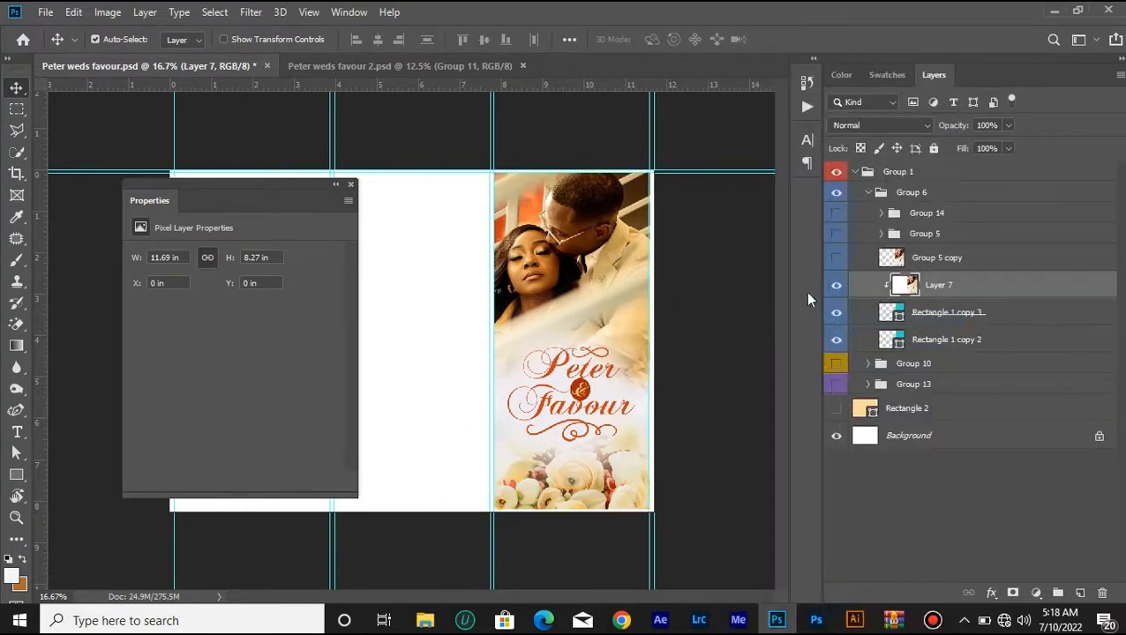
left_click(837, 289)
left_click(836, 290)
left_click(836, 290)
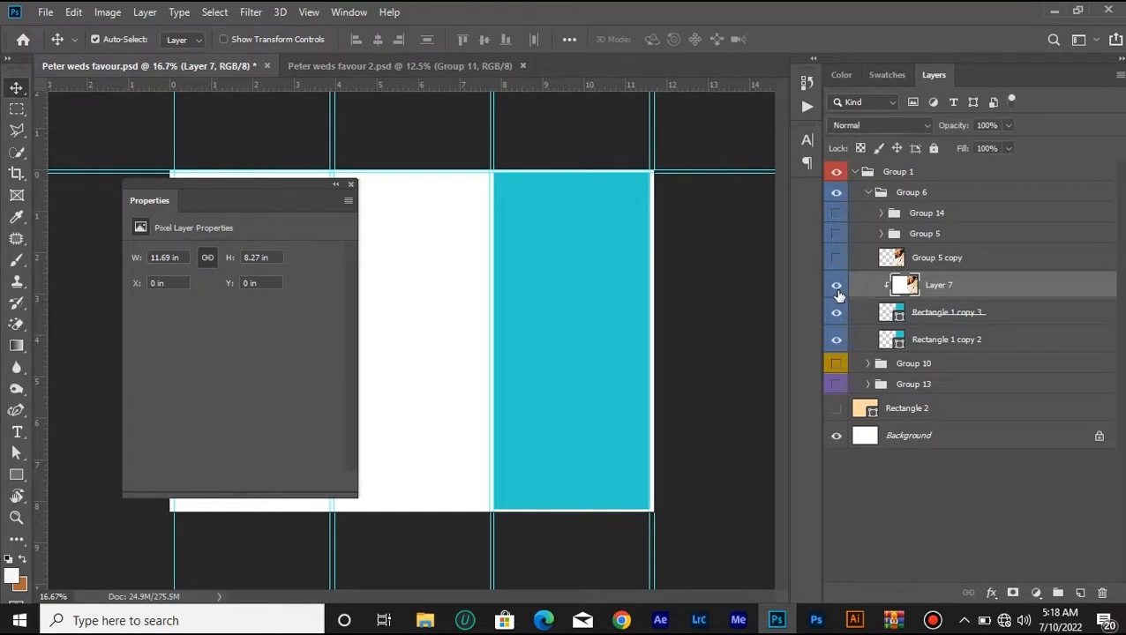
left_click(837, 289)
left_click(837, 290)
left_click(836, 289)
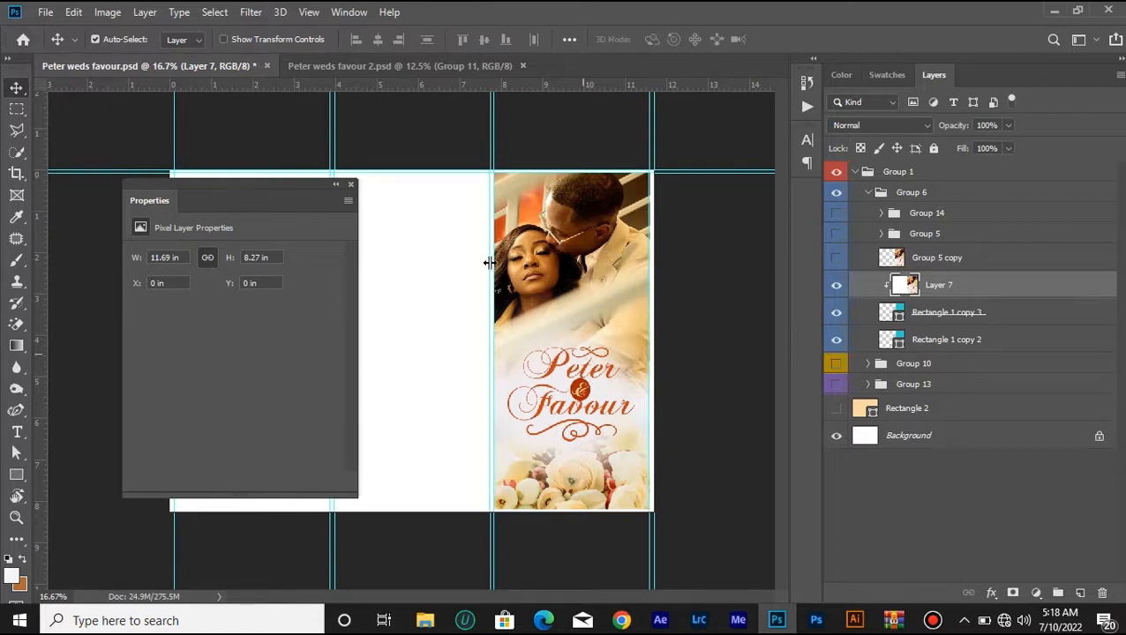
- Collapse the floating layer properties and make Group 14 visible so the date badge sits on the clipped cover
left_click(335, 187)
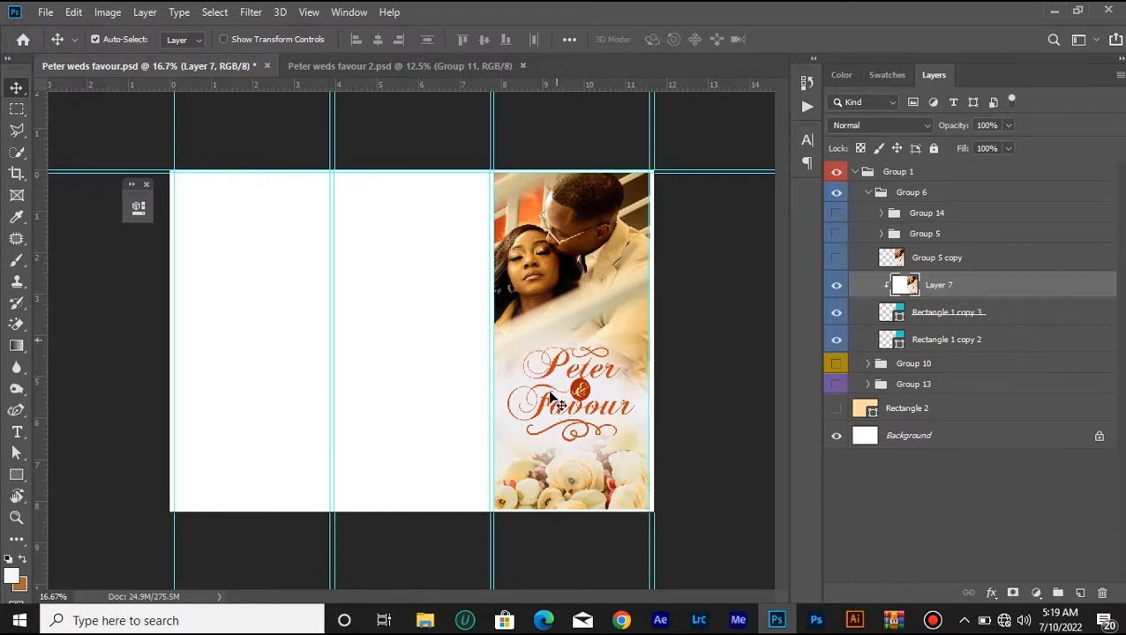
left_click(836, 231)
left_click(836, 212)
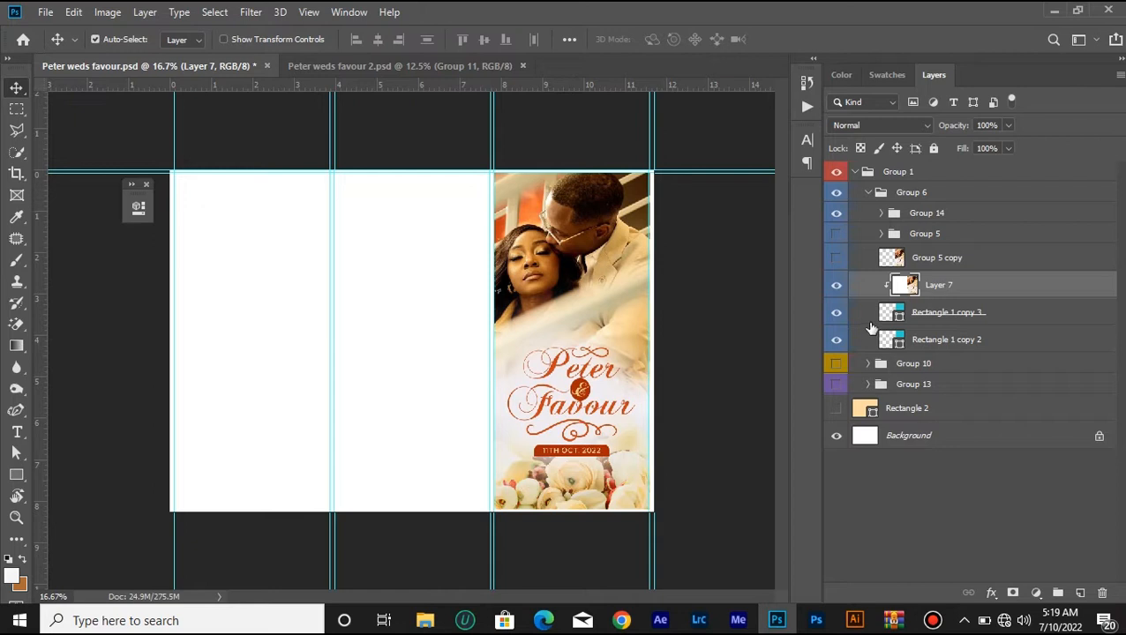
- Revert the document to its opening snapshot in the history and collapse the history list
left_click(806, 85)
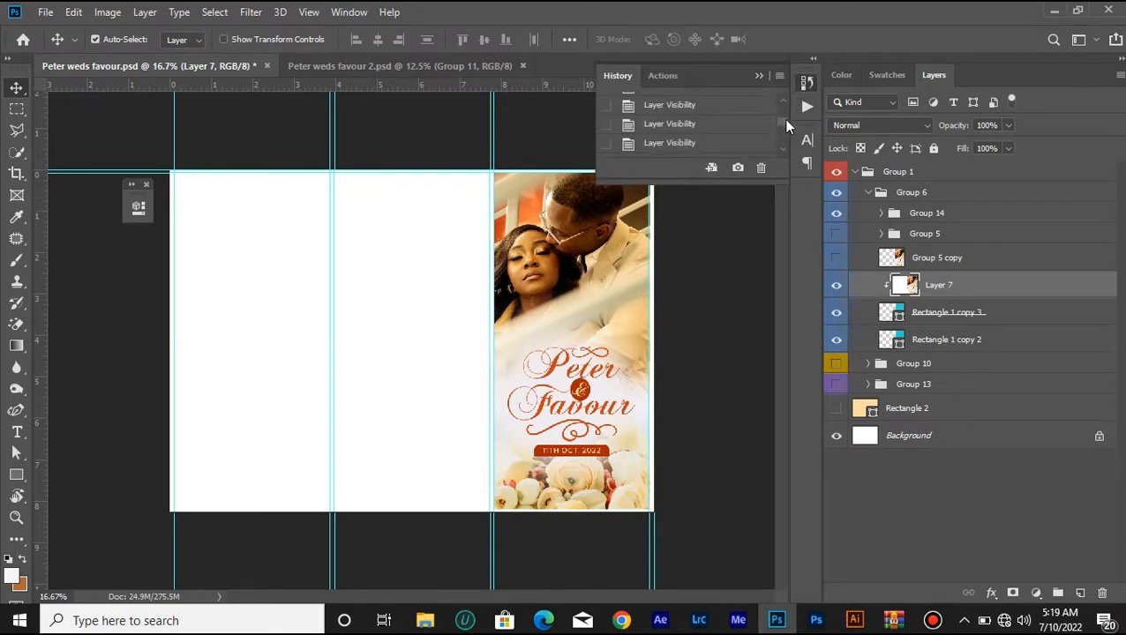
left_click_drag(785, 122, 783, 103)
left_click(725, 128)
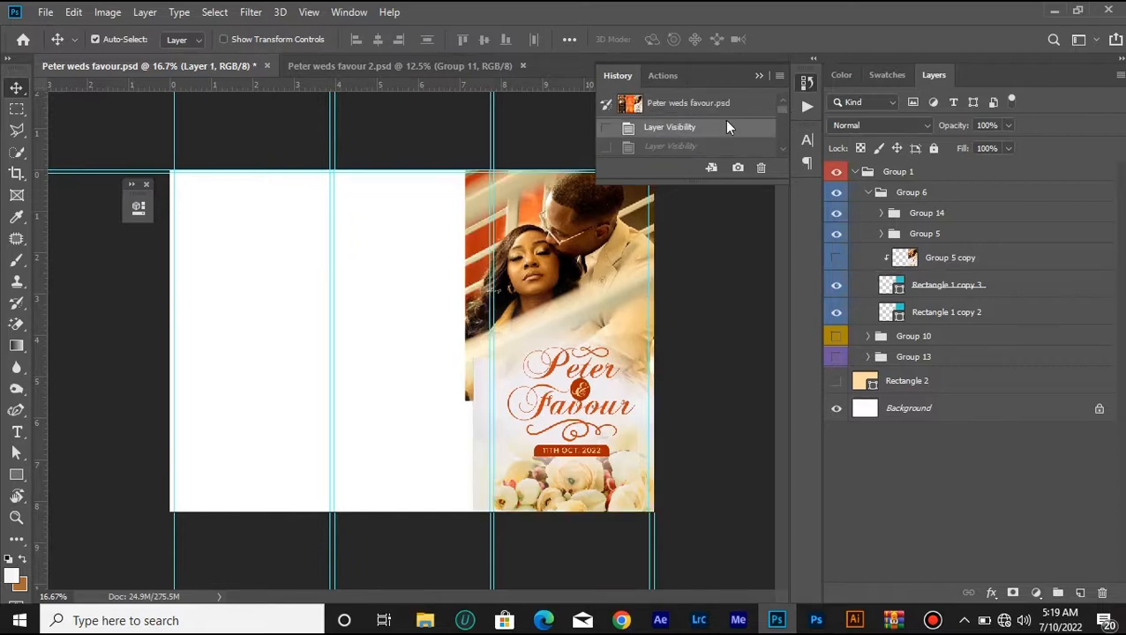
left_click(713, 105)
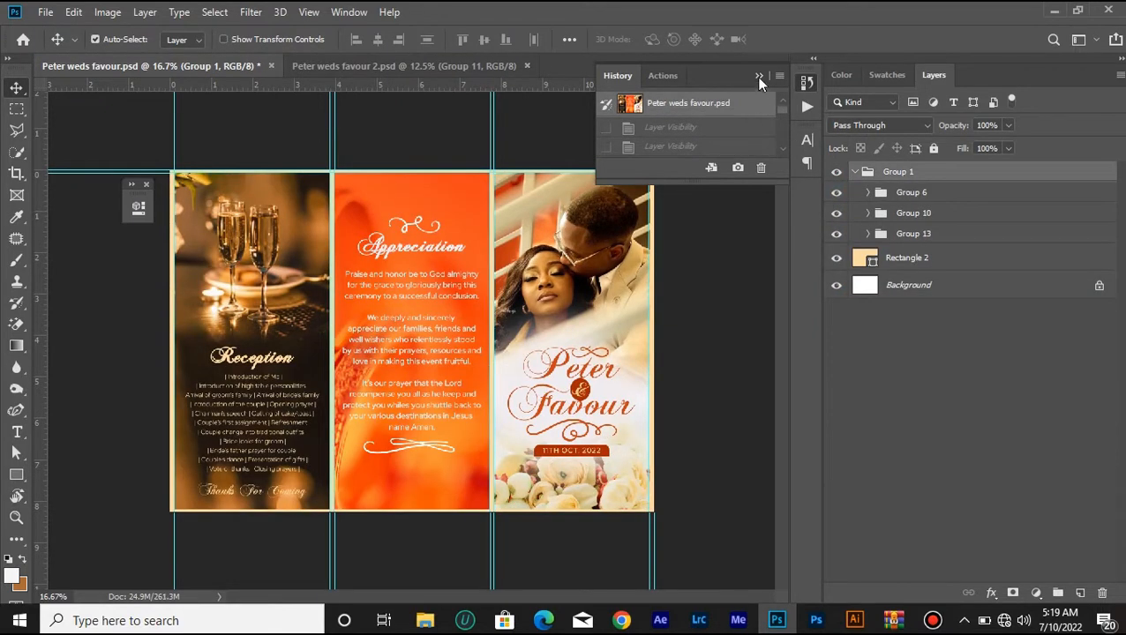
left_click(757, 76)
- Switch Group 6 and Group 10 off and on to show which programme panel each group holds
left_click(841, 196)
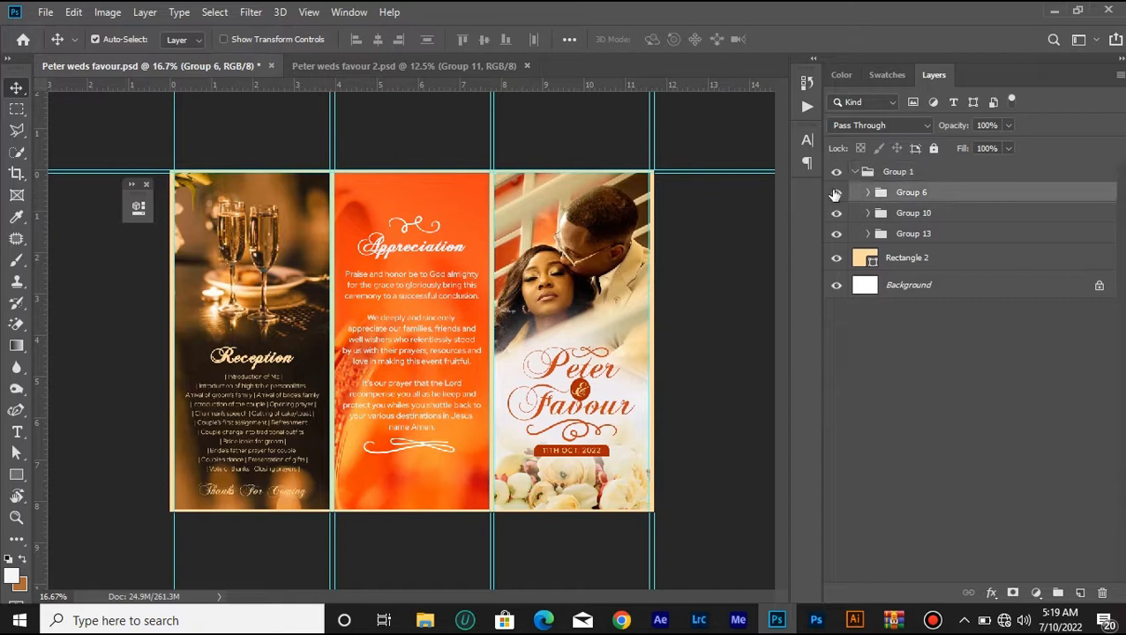
left_click(834, 193)
left_click(836, 192)
left_click(873, 216)
left_click(835, 214)
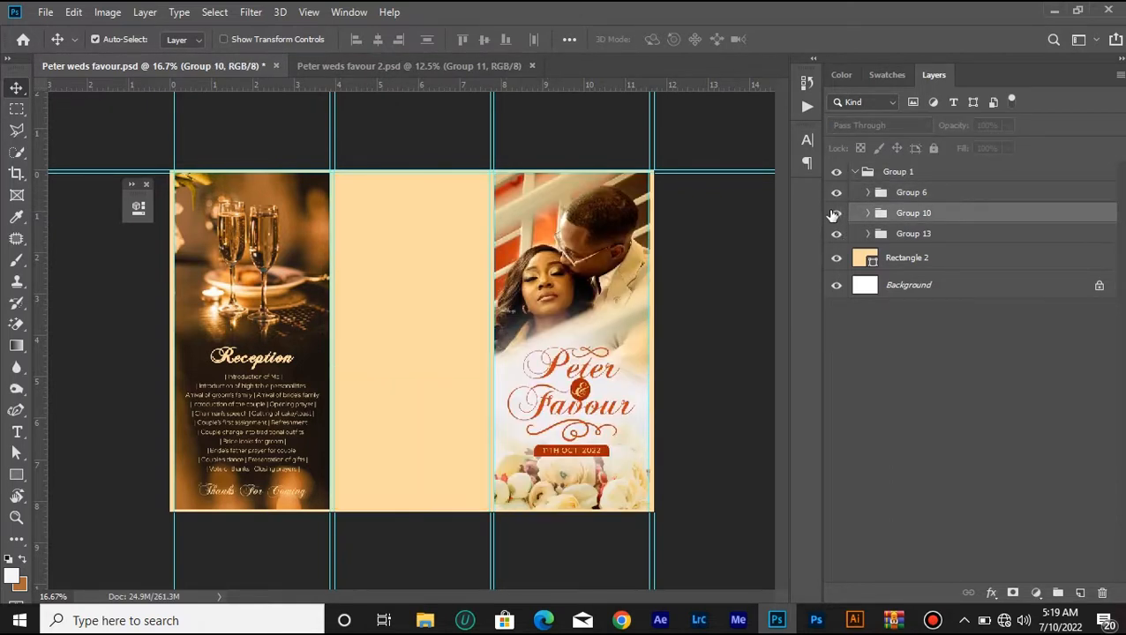
left_click(834, 214)
- Hide Group 13, the Reception panel, and switch Group 10 off and on to single out the Appreciation panel
left_click(836, 234)
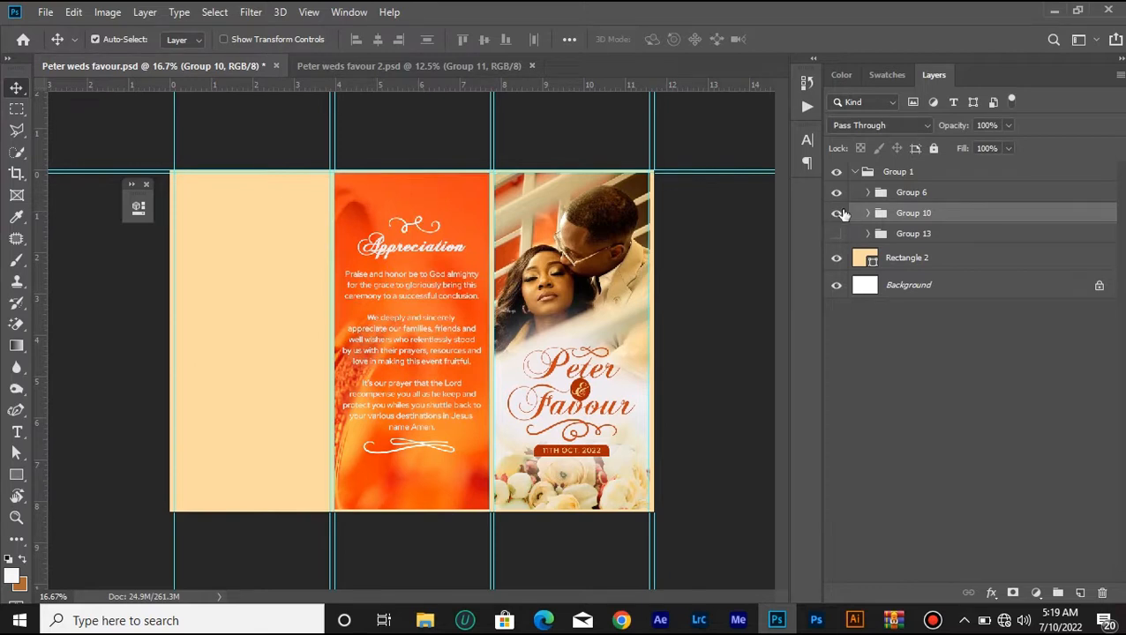
left_click(836, 215)
left_click(836, 214)
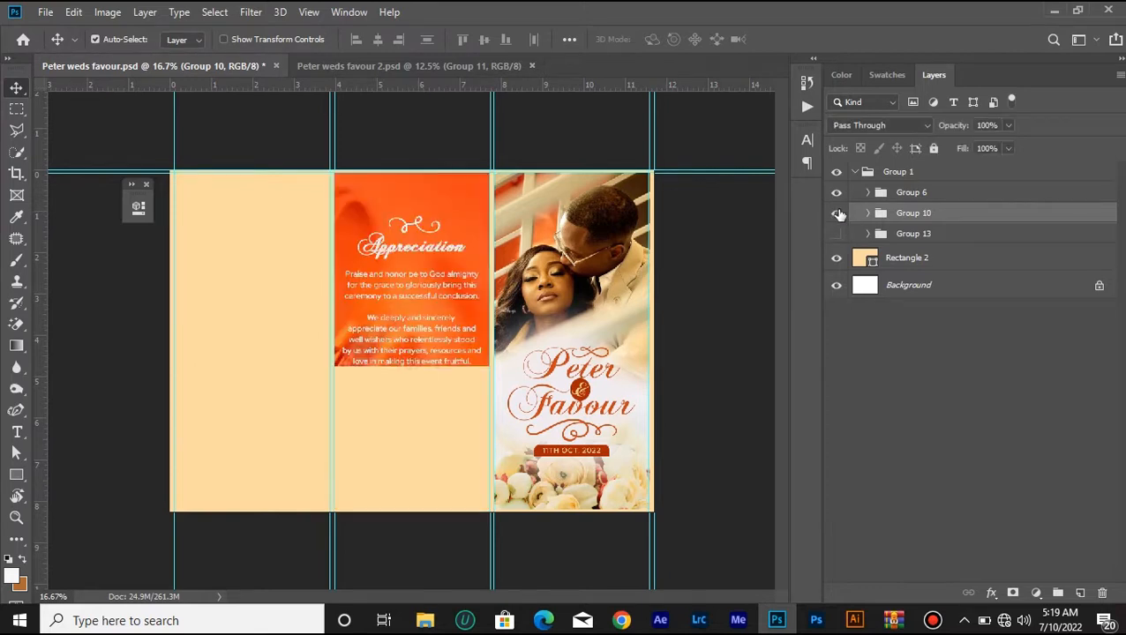
- Select the Appreciation panel's paragraph text and look through the layers that make up Group 10
left_click(423, 329)
key("ctrl+plus")
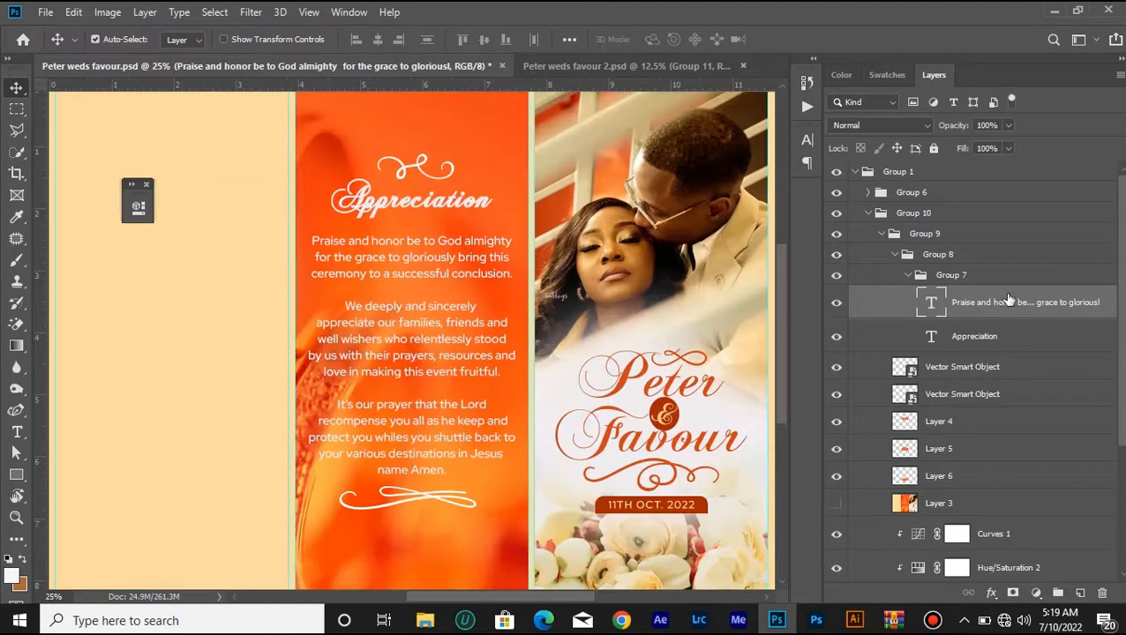
scroll(902, 351, "down", 4)
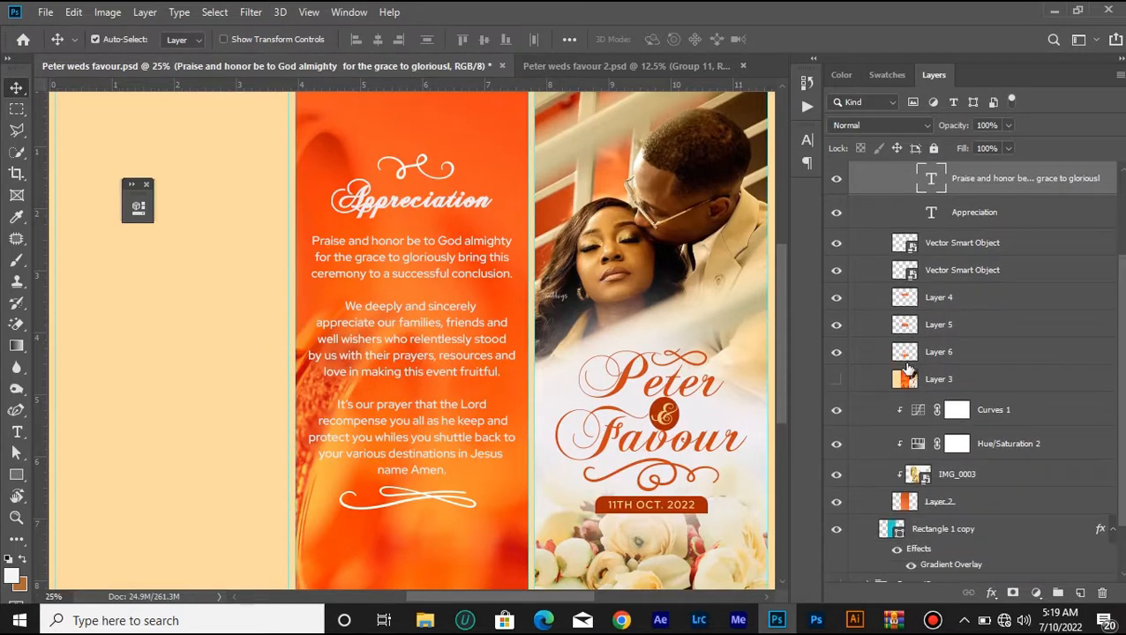
scroll(898, 358, "up", 2)
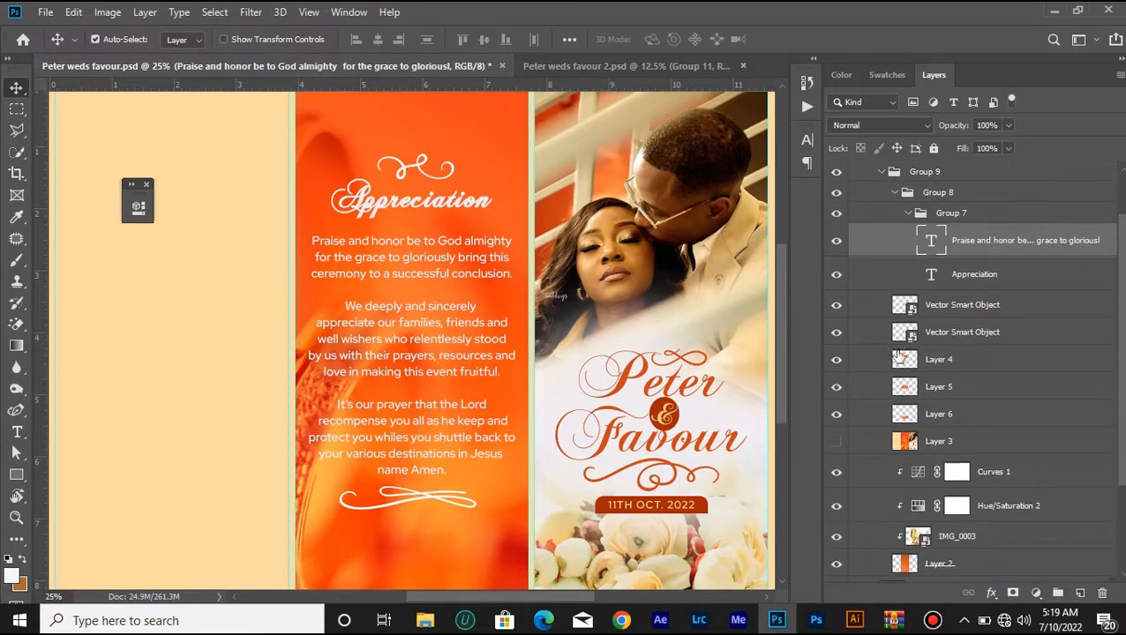
- Collapse Group 7 and switch its visibility off and on to show the Appreciation heading and message it contains
left_click(909, 214)
left_click(842, 216)
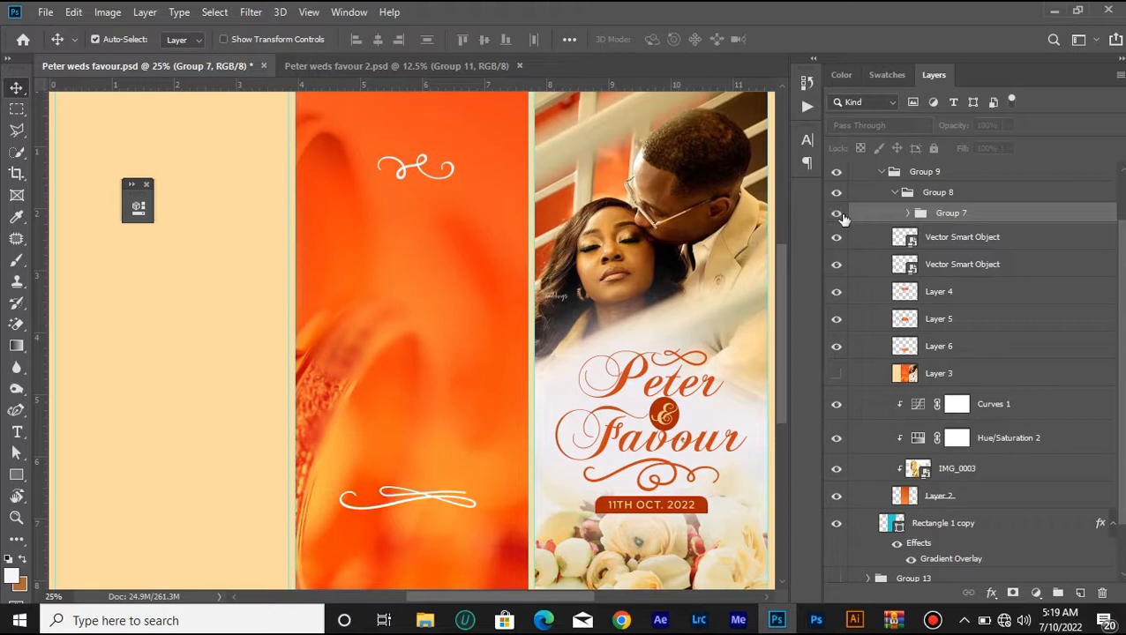
left_click(836, 214)
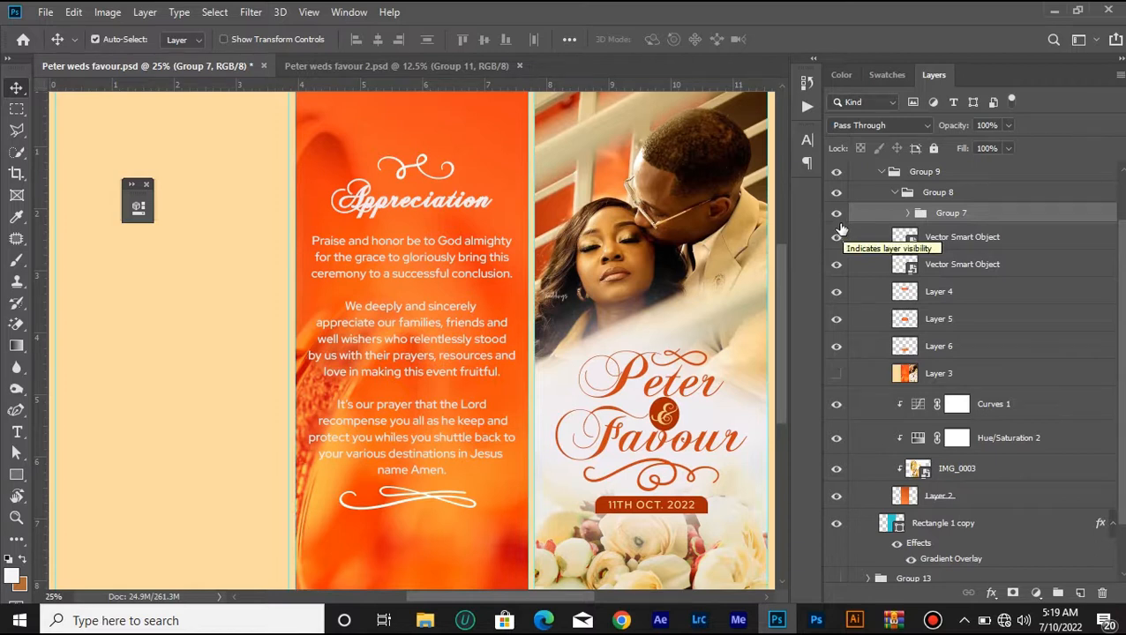
left_click(838, 215)
left_click(838, 216)
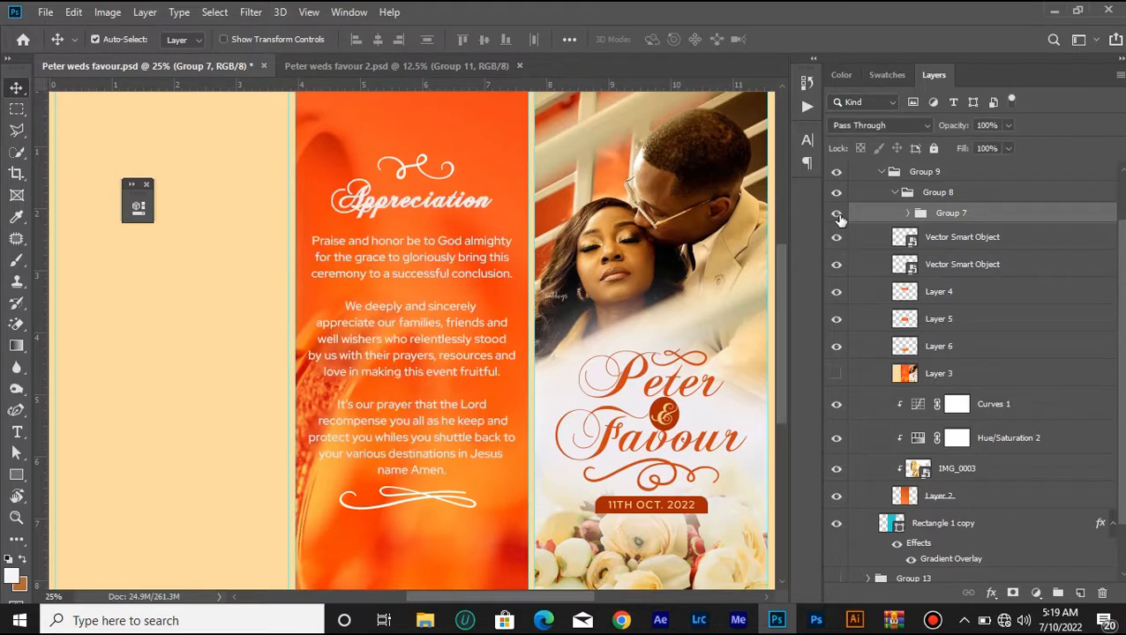
- Switch Group 7 and the two Vector Smart Objects off and on to show the Appreciation text and its flourishes
left_click(836, 214)
left_click(836, 215)
left_click(836, 216)
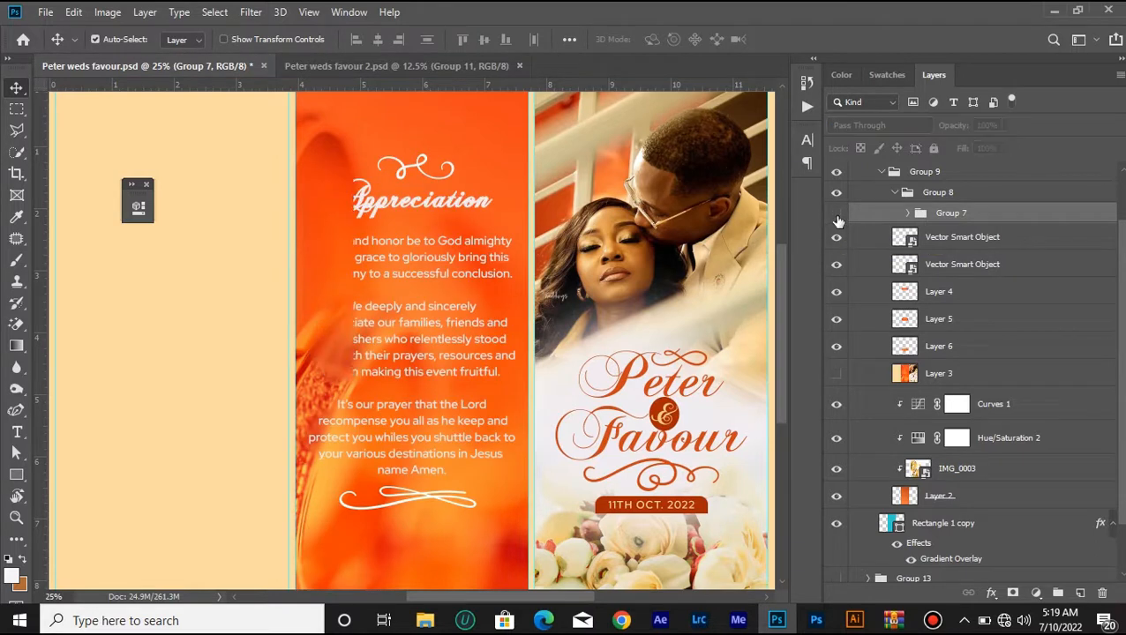
left_click(837, 238)
left_click(837, 238)
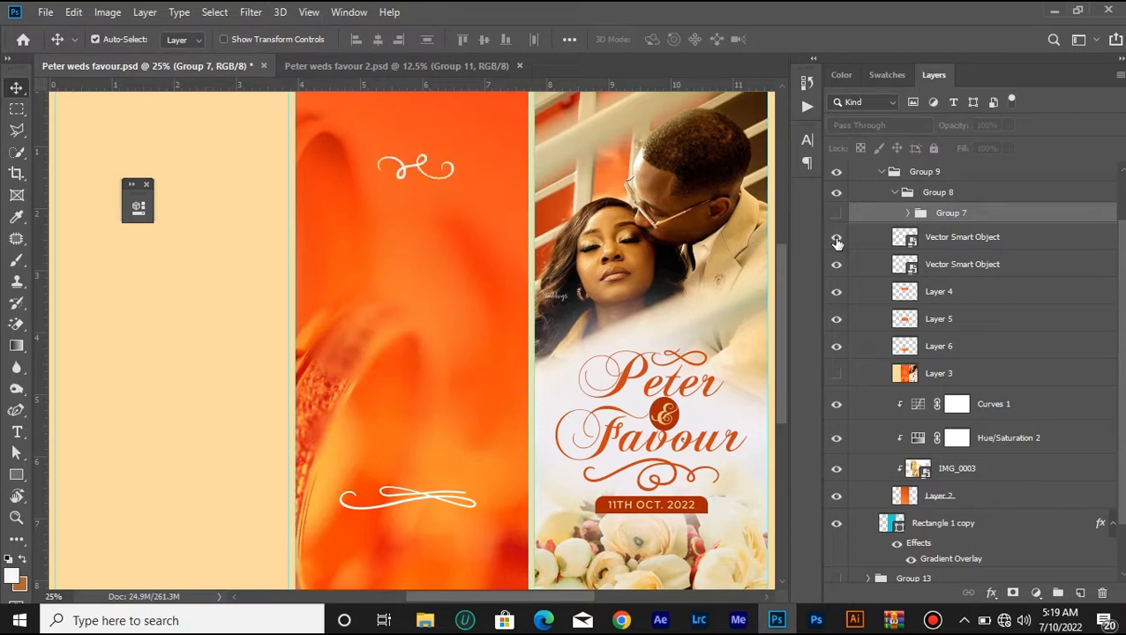
left_click(837, 239)
left_click(837, 239)
left_click(837, 265)
left_click(837, 264)
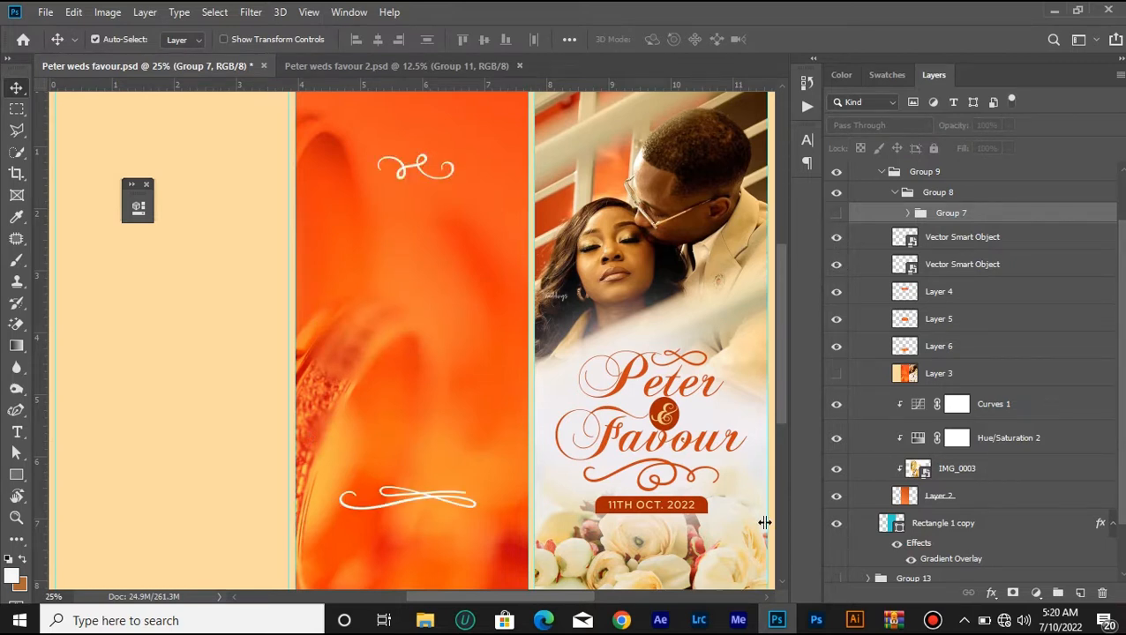
- Switch to Illustrator to view the source sheet of flourishes, return to Photoshop, and switch Group 7 off and on, leaving it visible
left_click(854, 620)
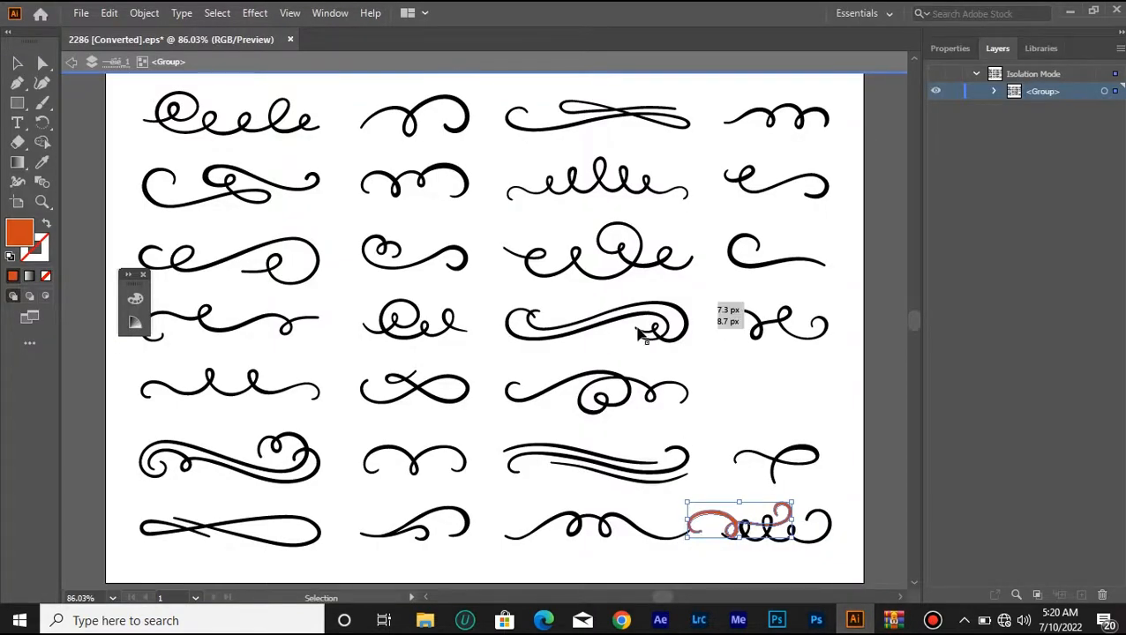
left_click(778, 621)
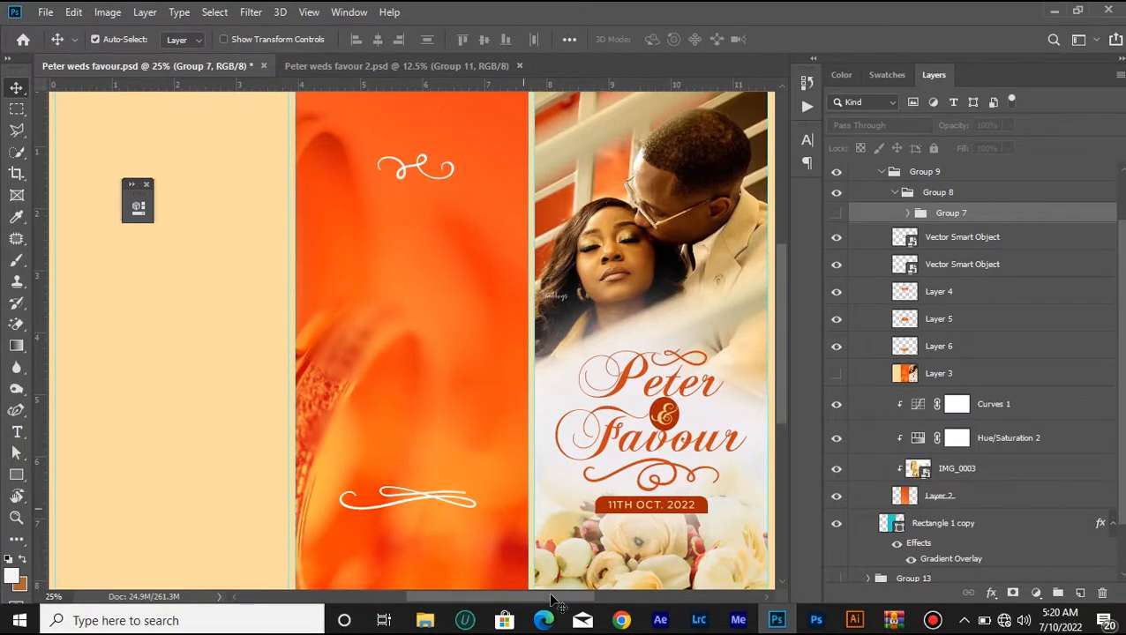
left_click(834, 215)
left_click(834, 215)
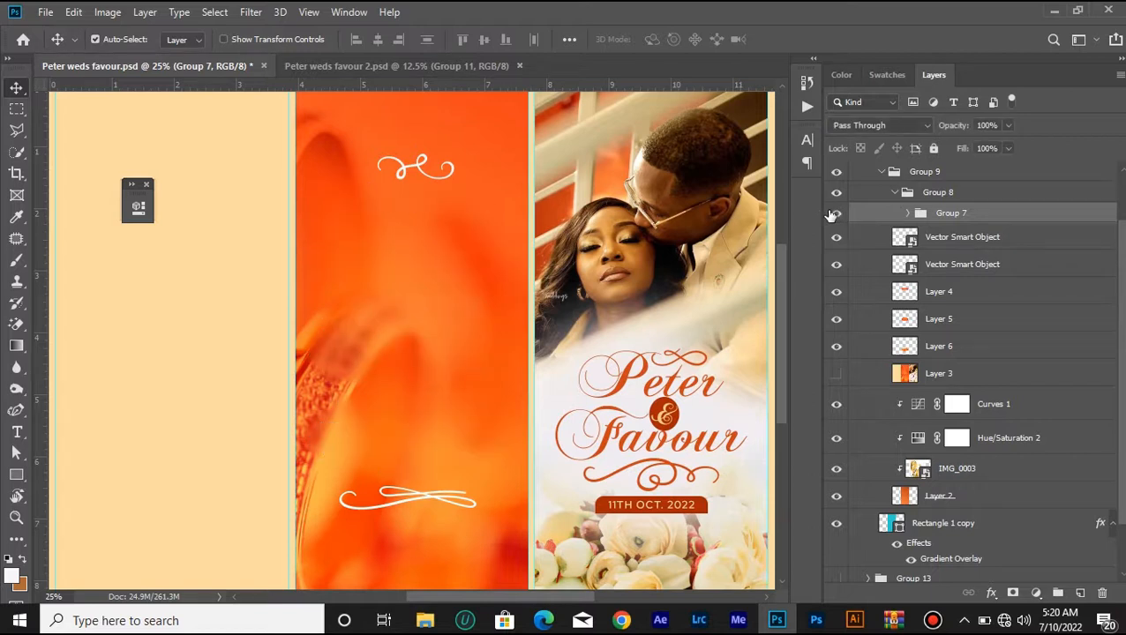
left_click(834, 215)
left_click(834, 215)
left_click(834, 215)
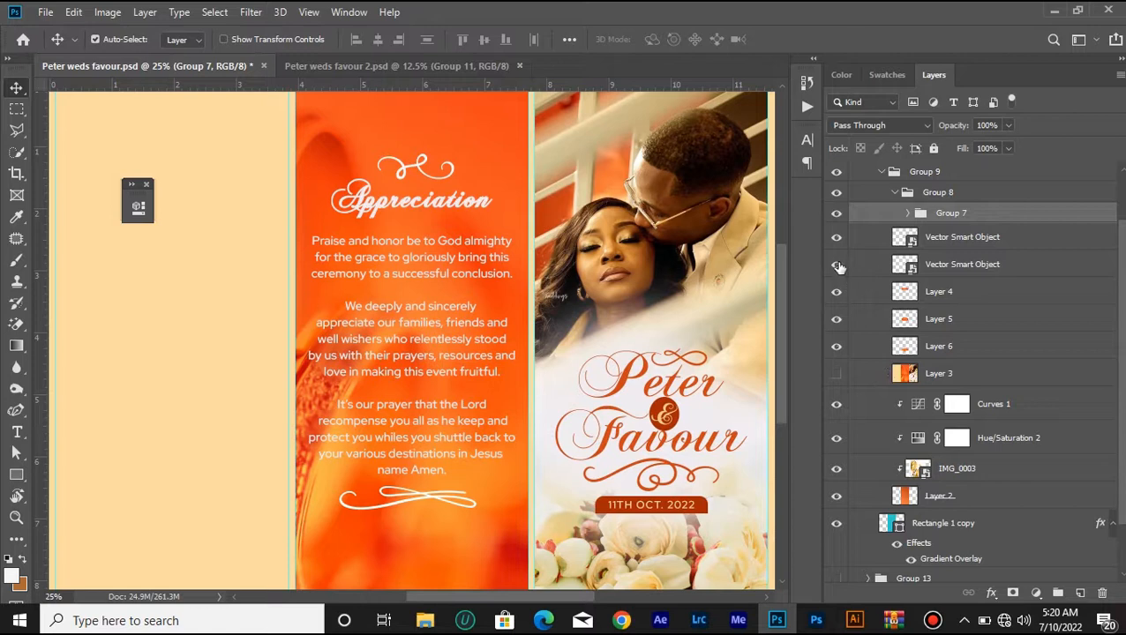
- Hide Group 7, both Vector Smart Objects, Layers 4 to 6, Curves 1, Hue/Saturation 2 and IMG_0003
left_click_drag(837, 264, 837, 214)
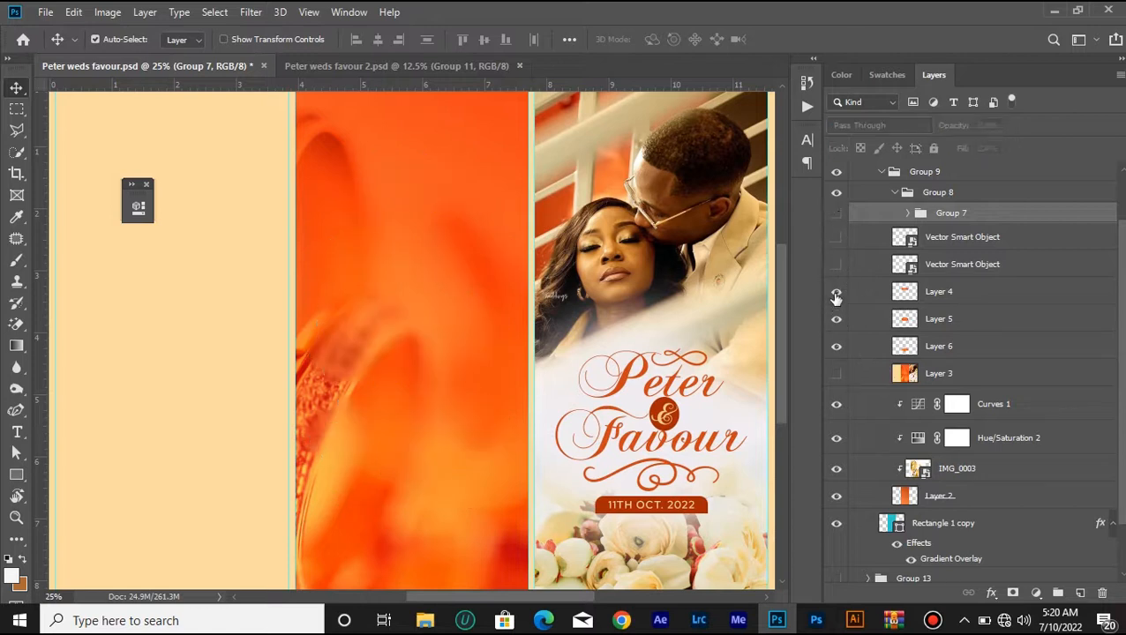
left_click_drag(835, 292, 838, 348)
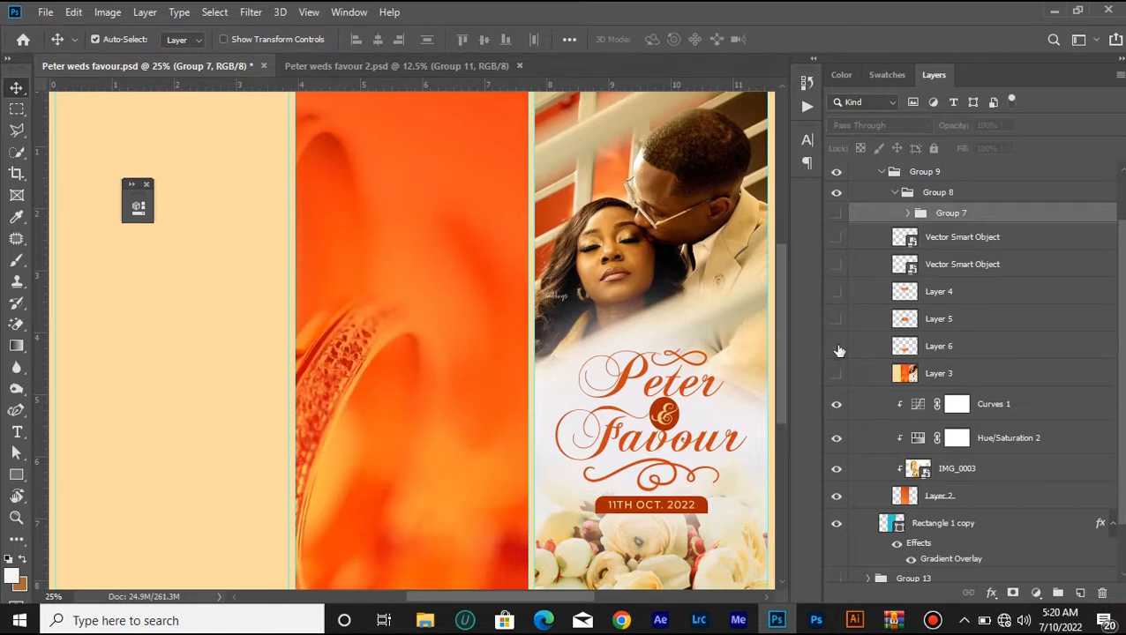
scroll(853, 408, "down", 2)
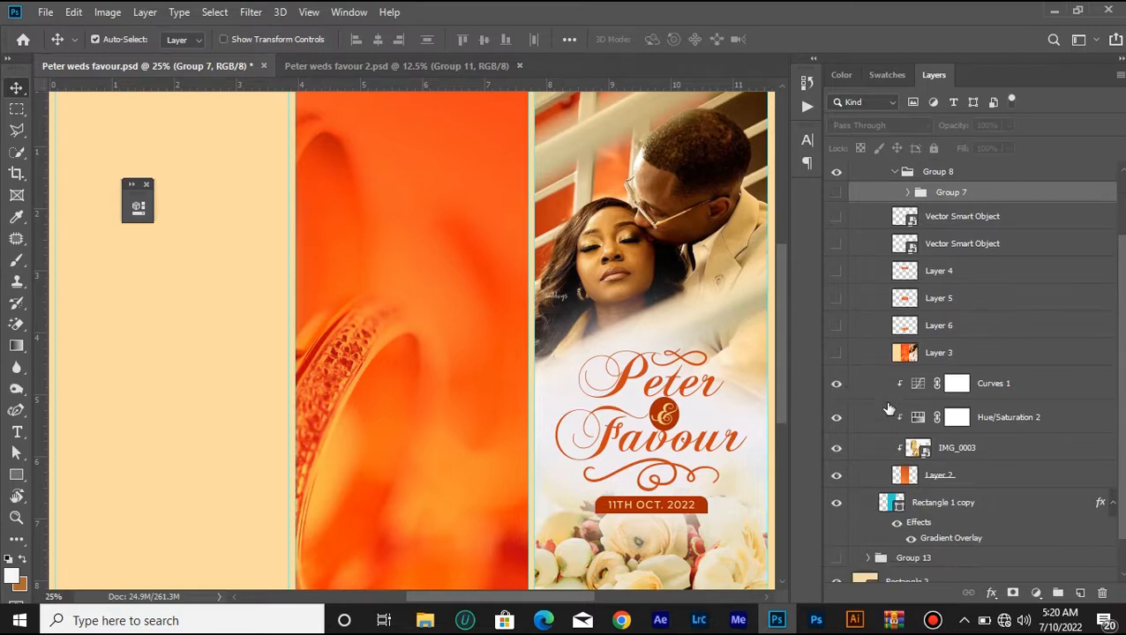
left_click_drag(835, 371, 837, 435)
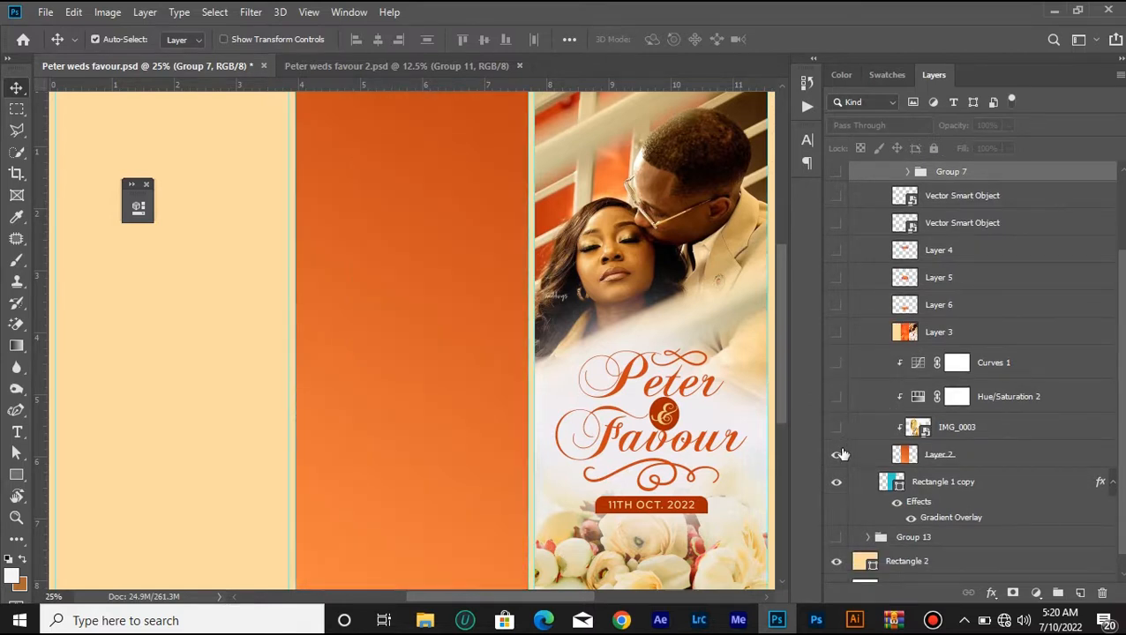
- Hide Layer 2, switch off the effects of Rectangle 1 copy to expose its plain fill, and show Layer 2 again
left_click(837, 454)
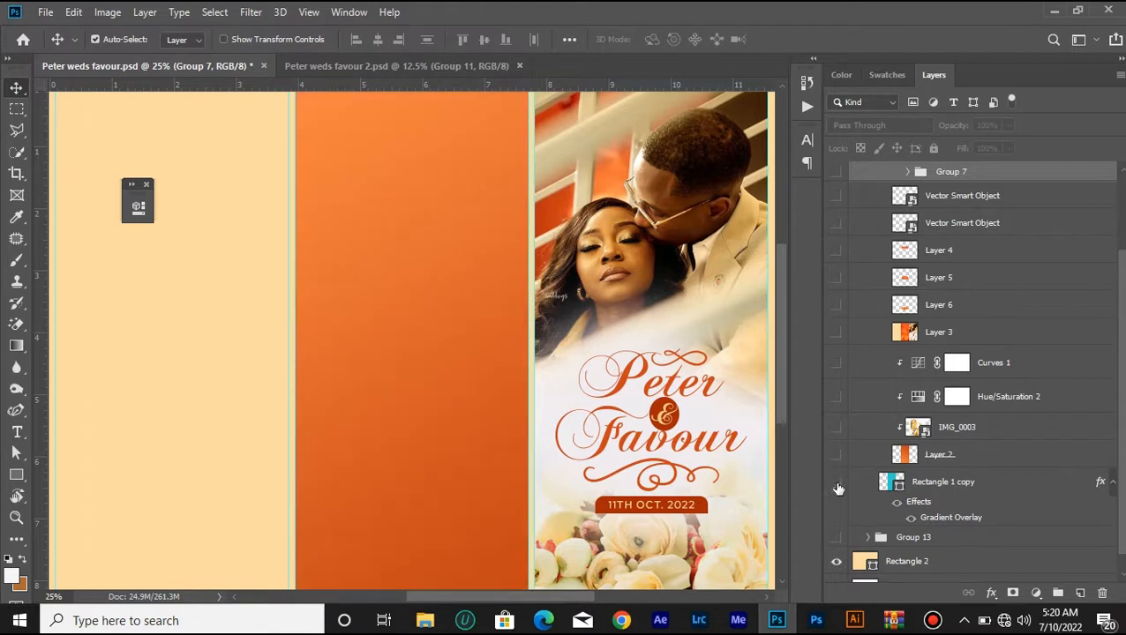
left_click(836, 482)
left_click(897, 502)
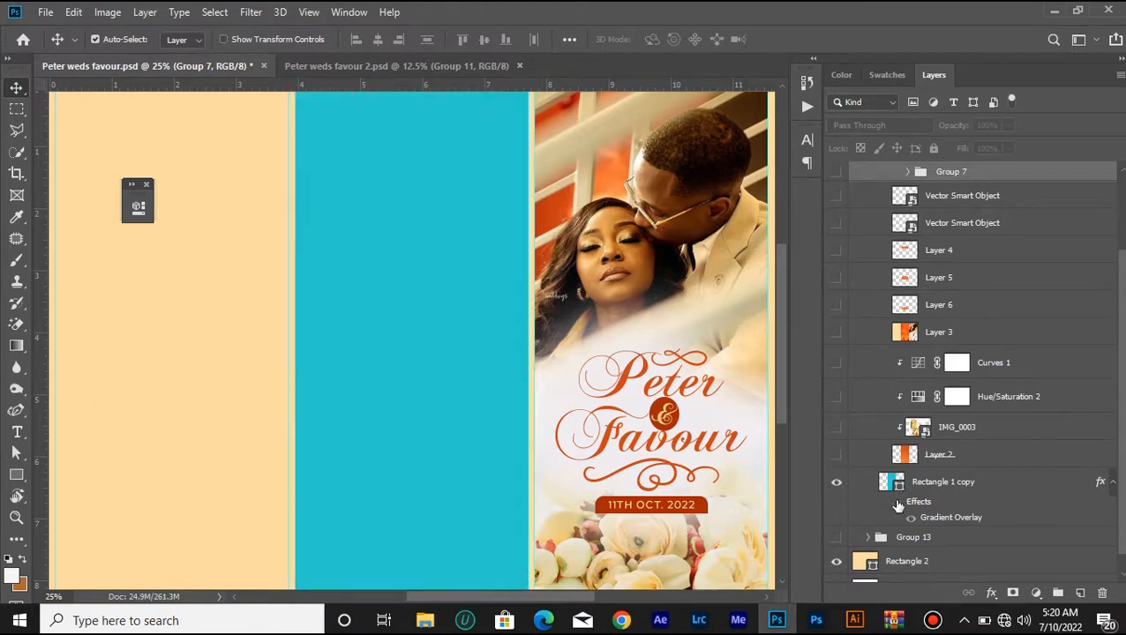
left_click(897, 503)
key("ctrl+minus")
key("ctrl+minus")
key("ctrl+plus")
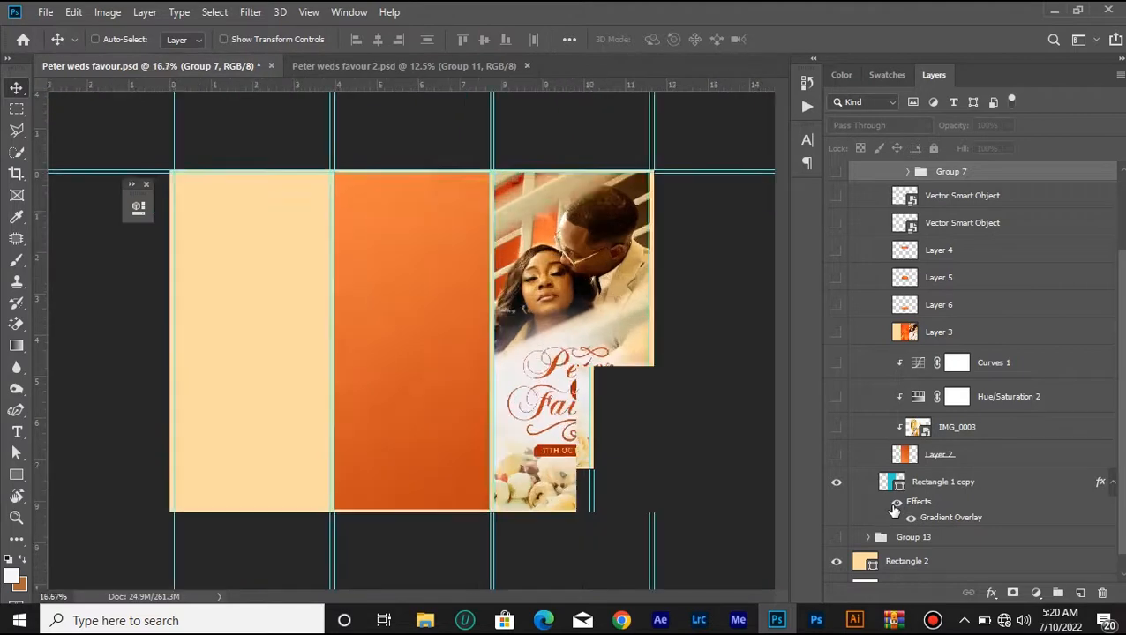
left_click(897, 503)
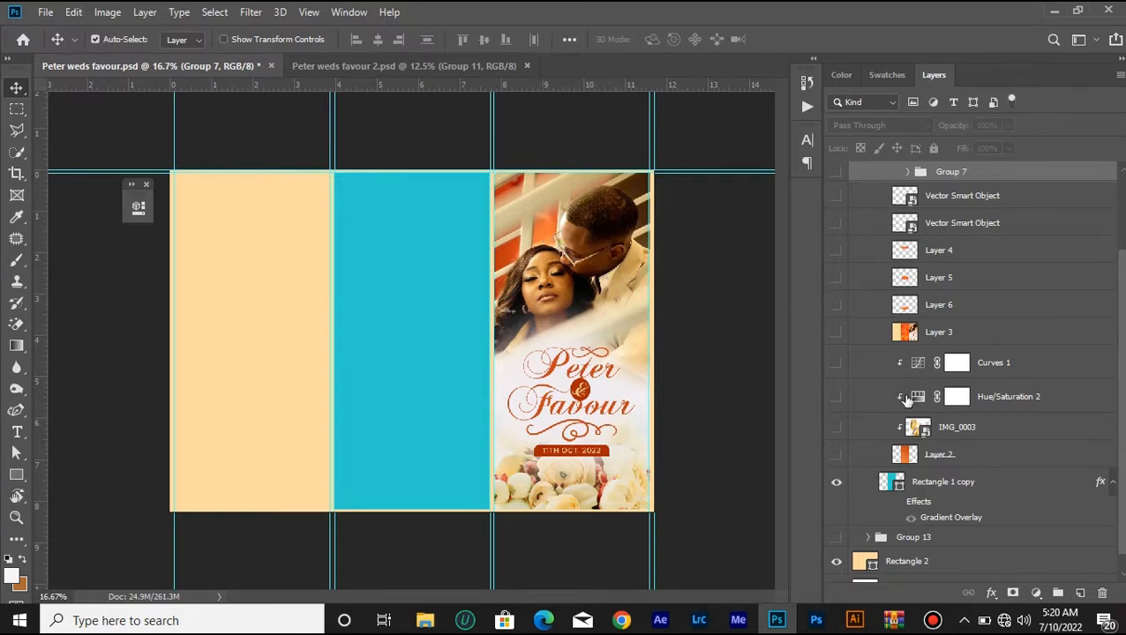
left_click(837, 455)
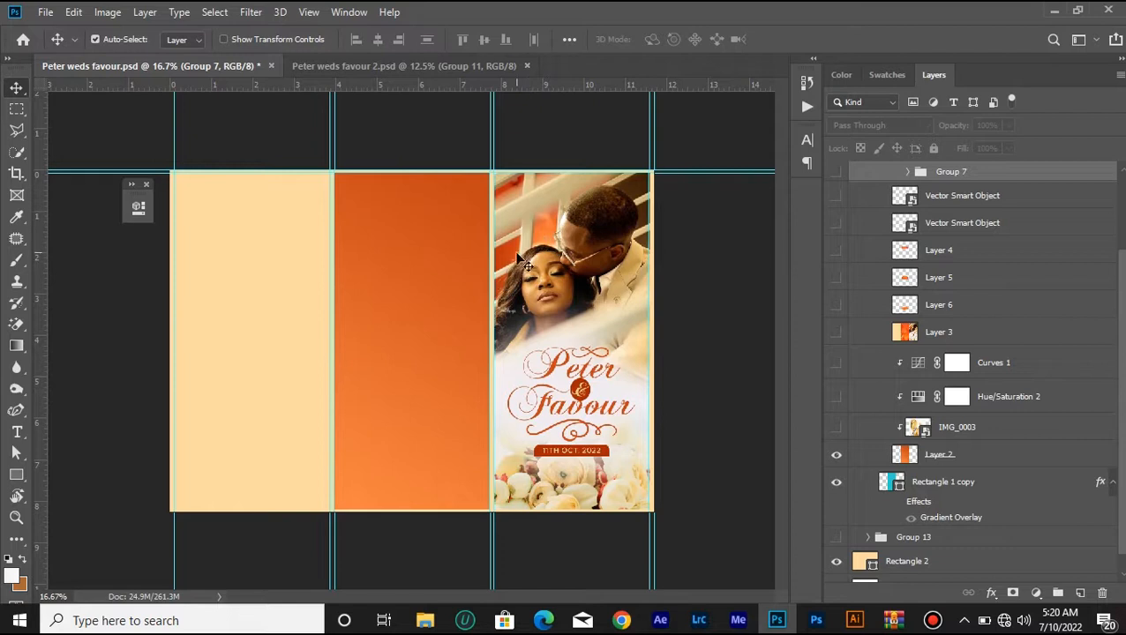
- Sample the orange tones from the cover photo and draw a rectangle about 1027 × 2422 px over the empty panel
left_click(16, 219)
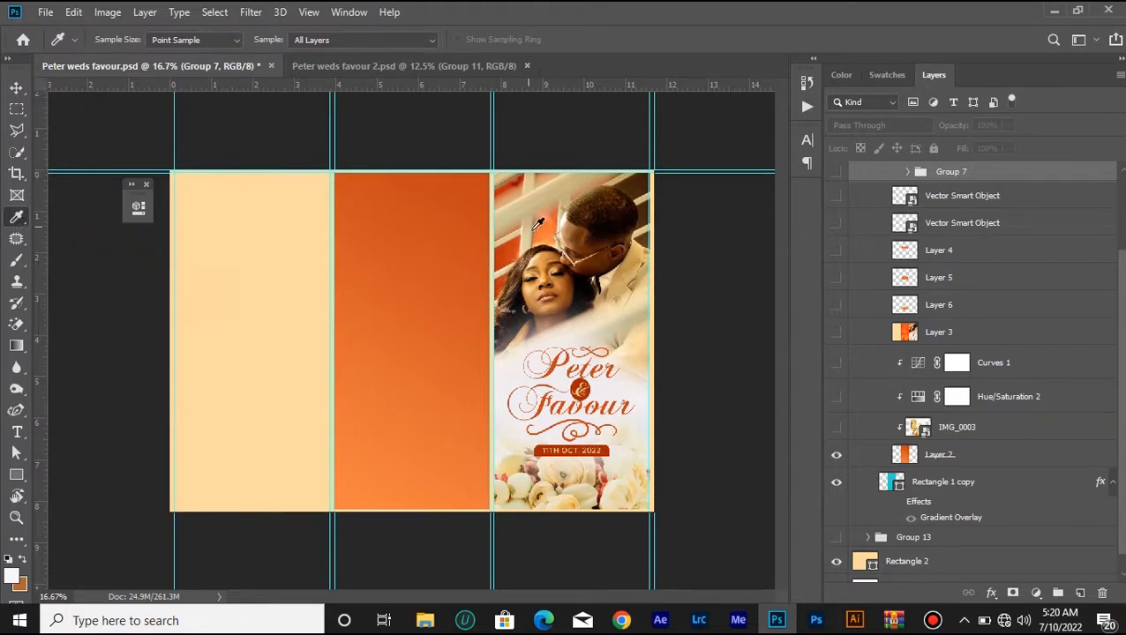
left_click(497, 254)
left_click(500, 256)
left_click(16, 475)
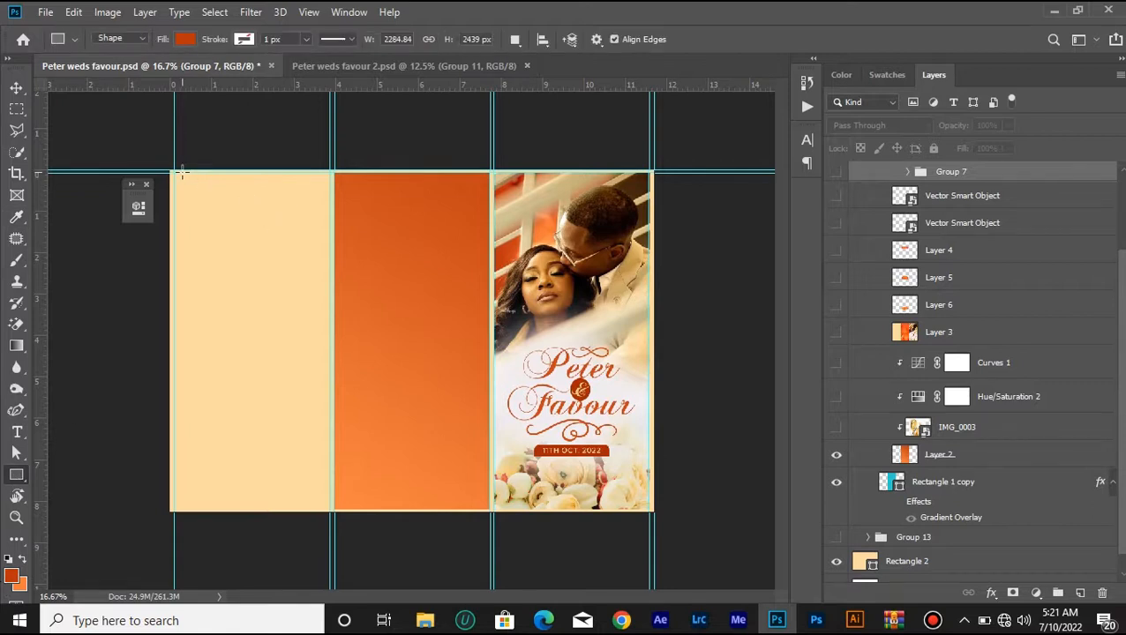
left_click_drag(181, 172, 325, 506)
left_click(359, 202)
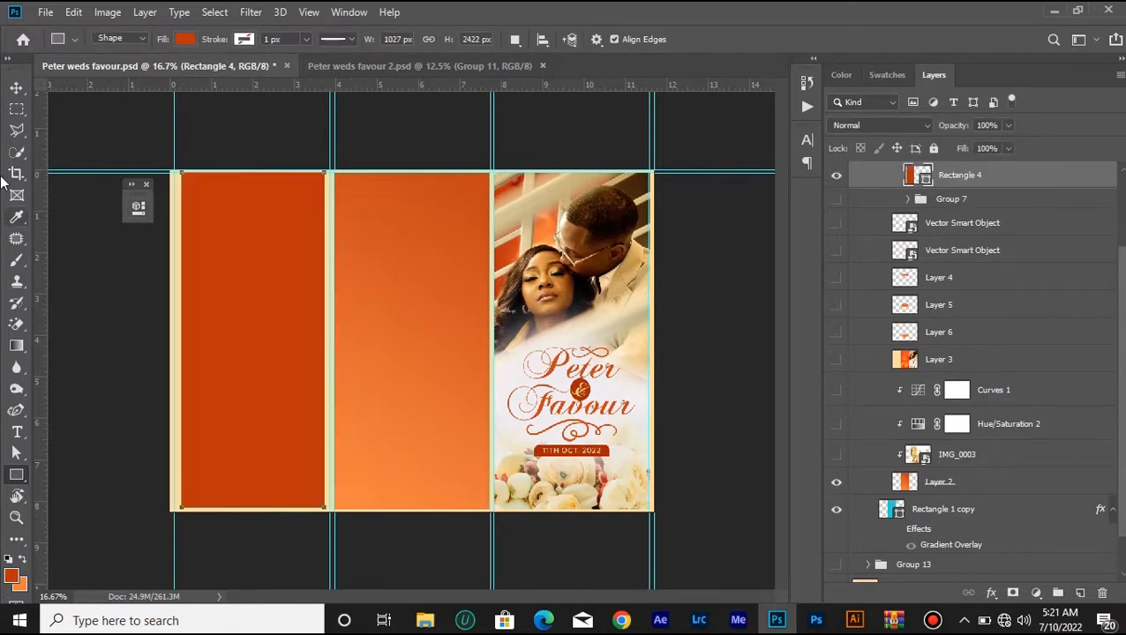
left_click(15, 87)
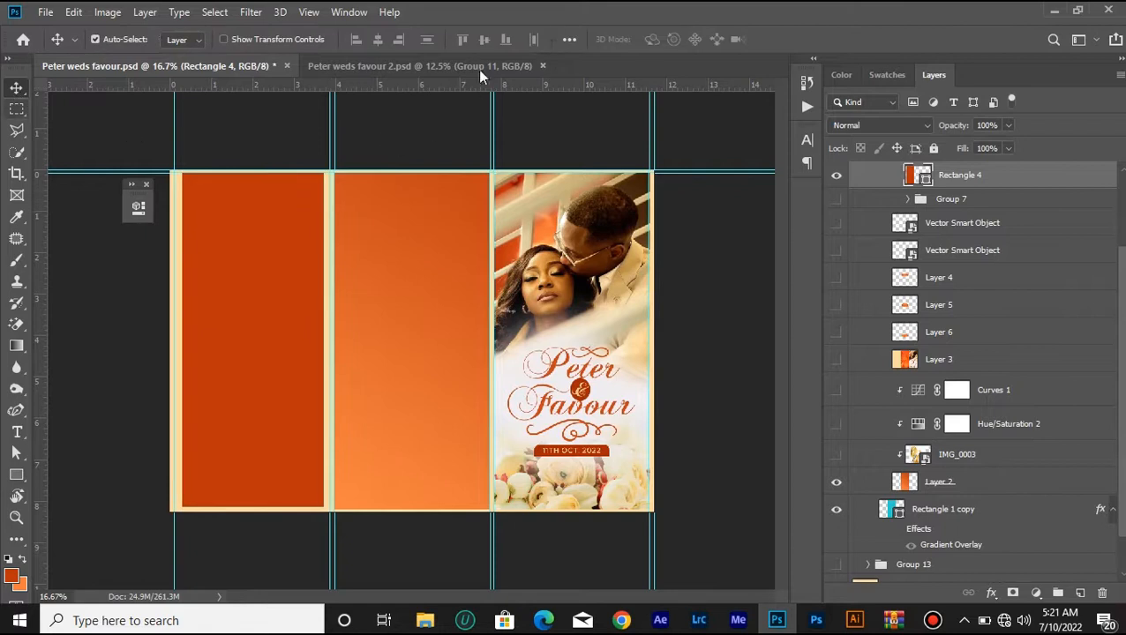
- Add a Gradient Overlay to the new rectangle using the foreground-to-background orange preset, with Linear style, -60° angle and 150% scale
double_click(1015, 179)
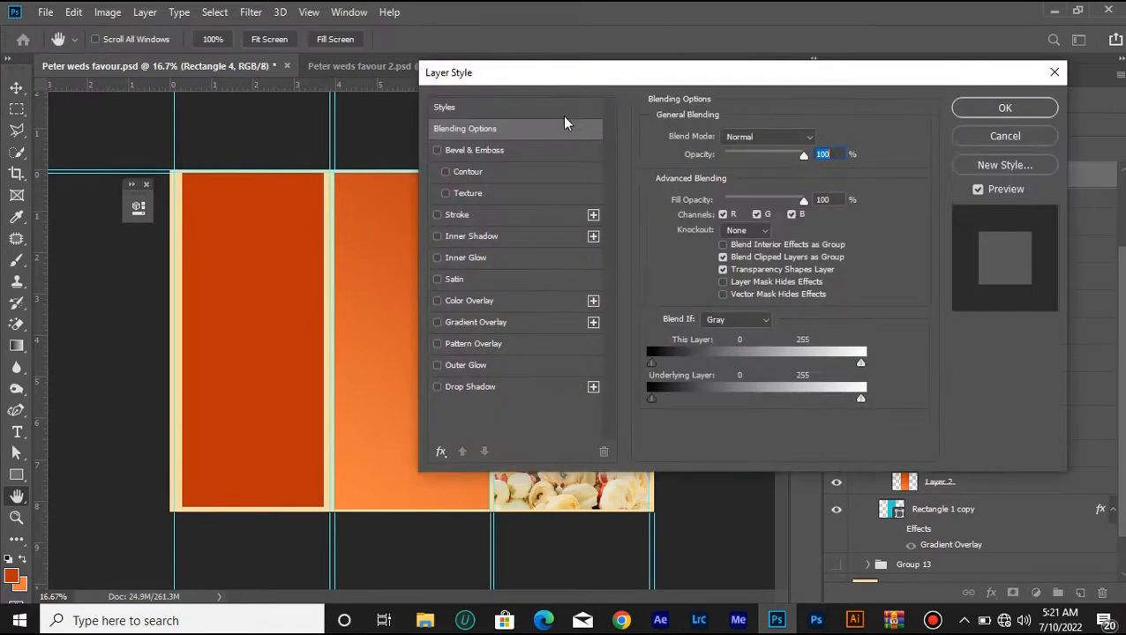
left_click_drag(563, 79, 605, 80)
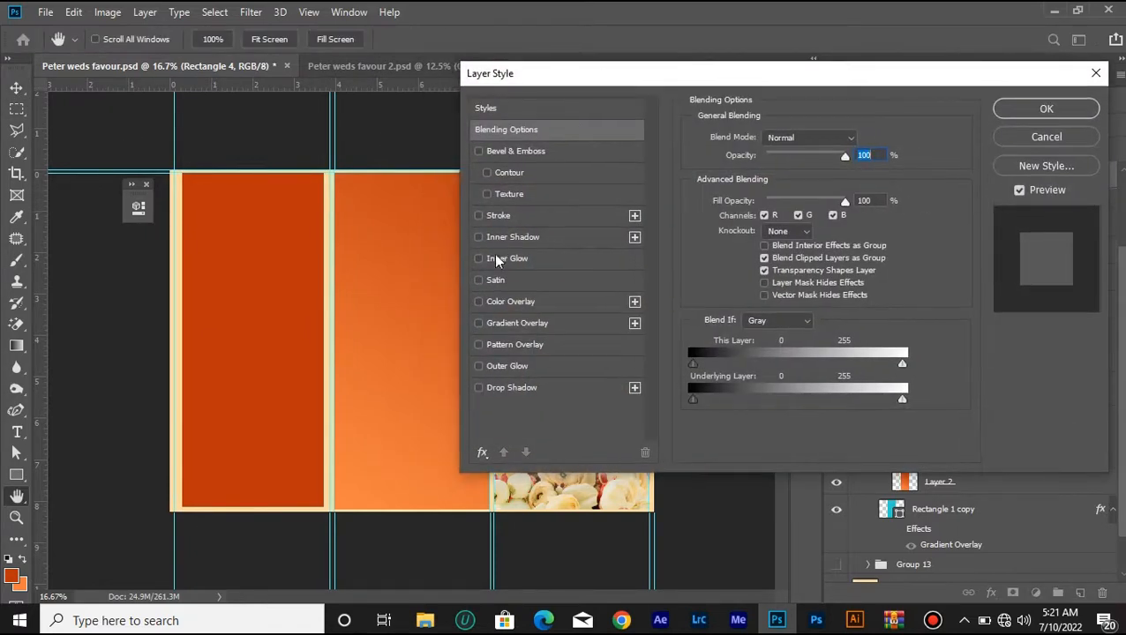
left_click(479, 323)
left_click(515, 322)
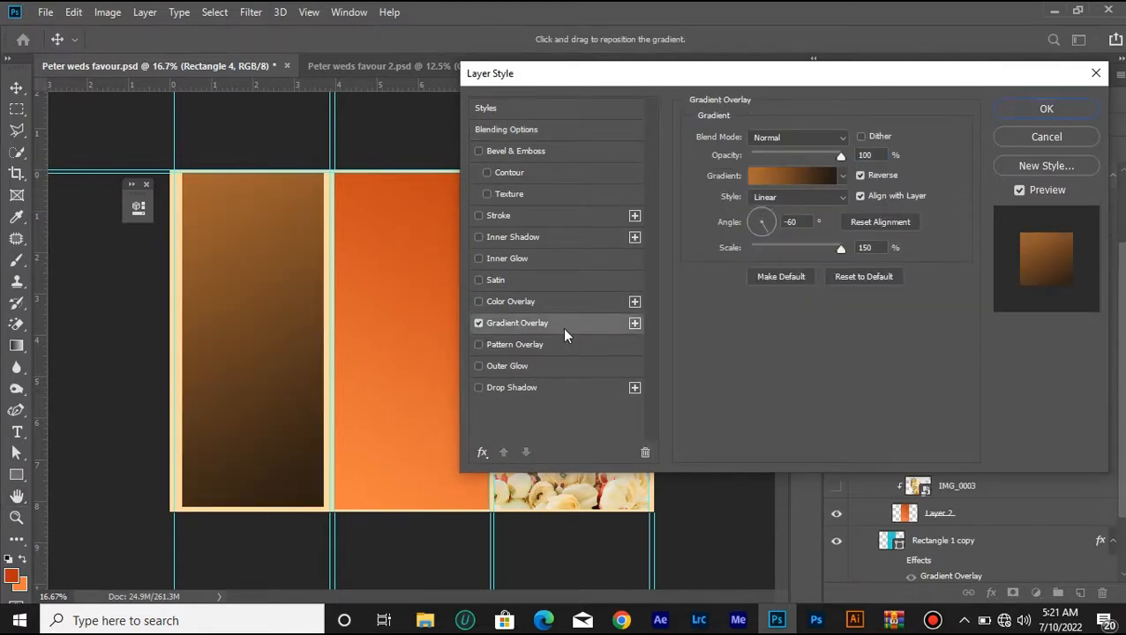
left_click(841, 176)
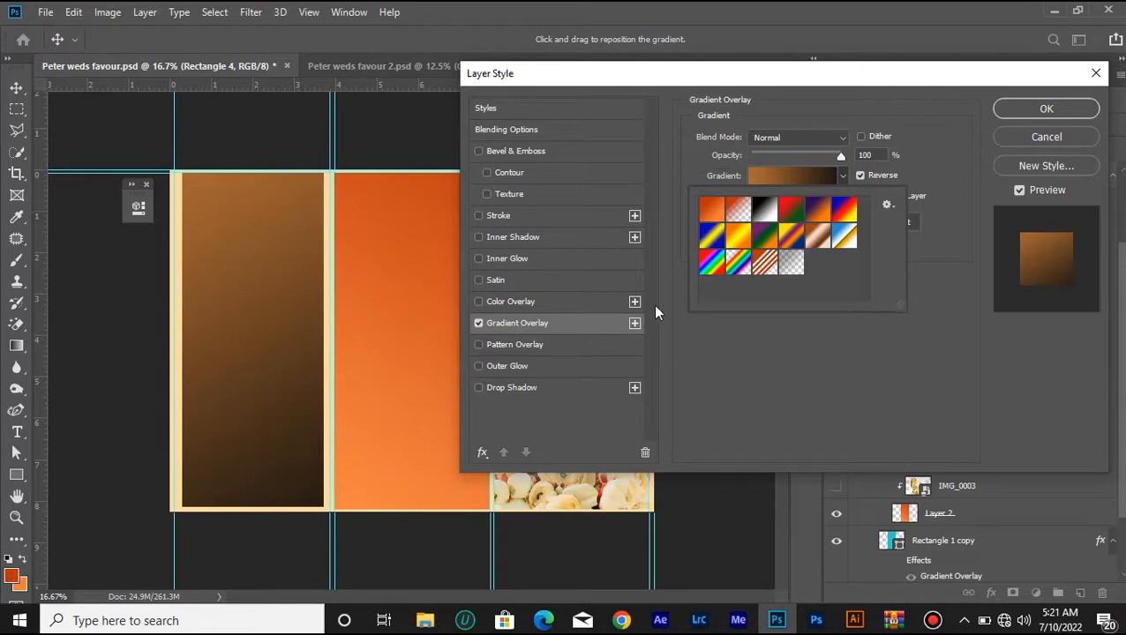
left_click(713, 207)
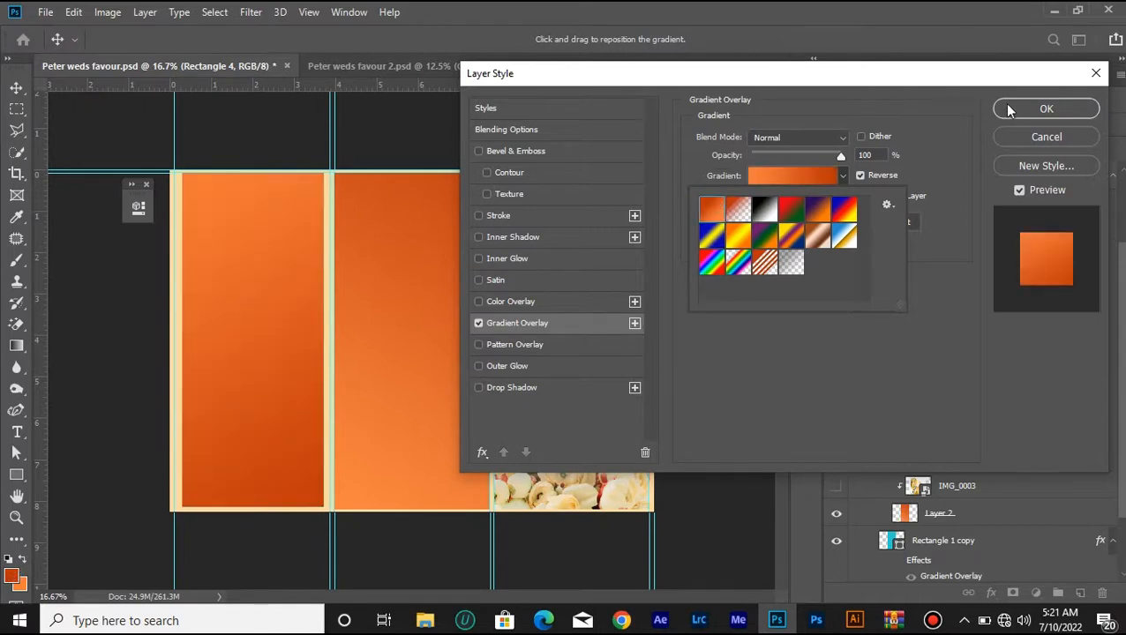
left_click(861, 174)
left_click(1044, 110)
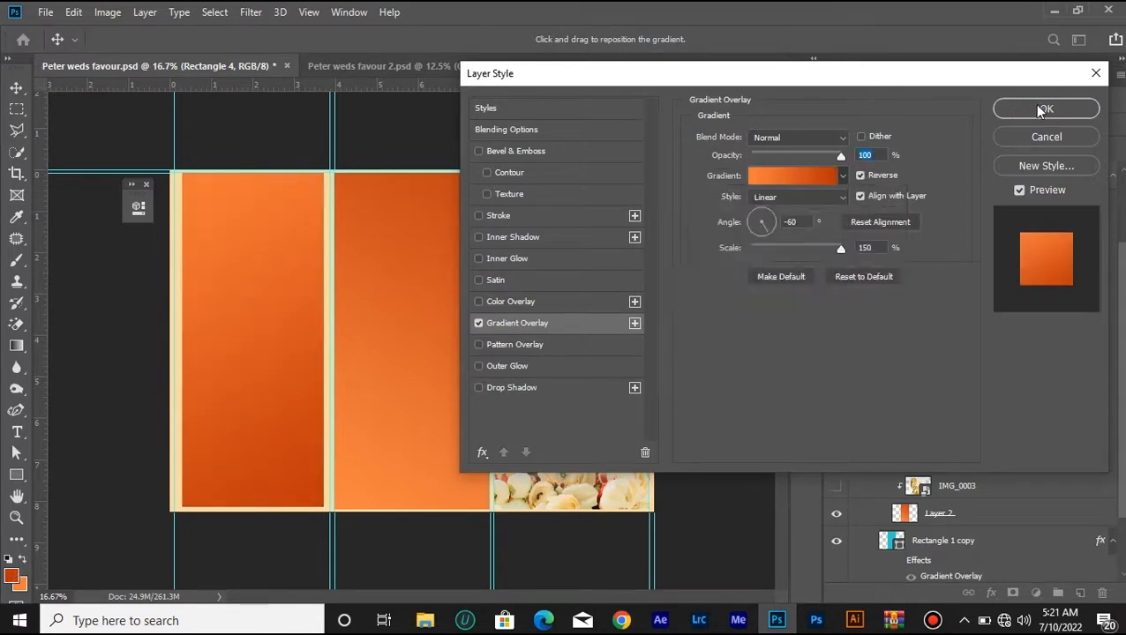
left_click(1044, 110)
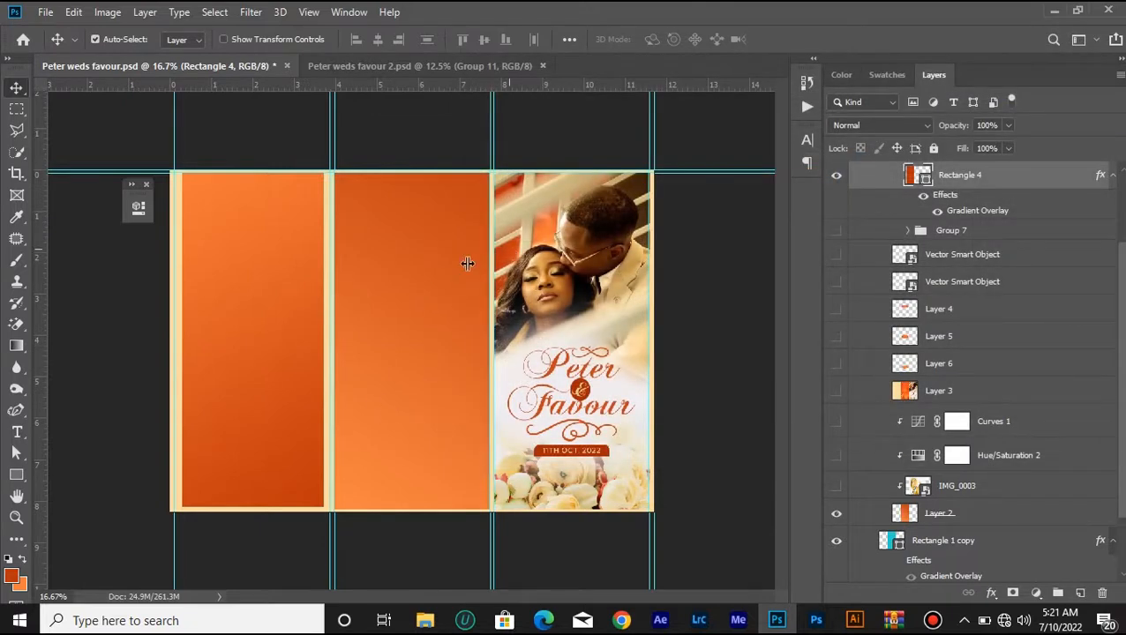
- Add an empty layer above Rectangle 4, merge the two into one raster layer, and toggle its visibility to check it
scroll(997, 219, "up", 1)
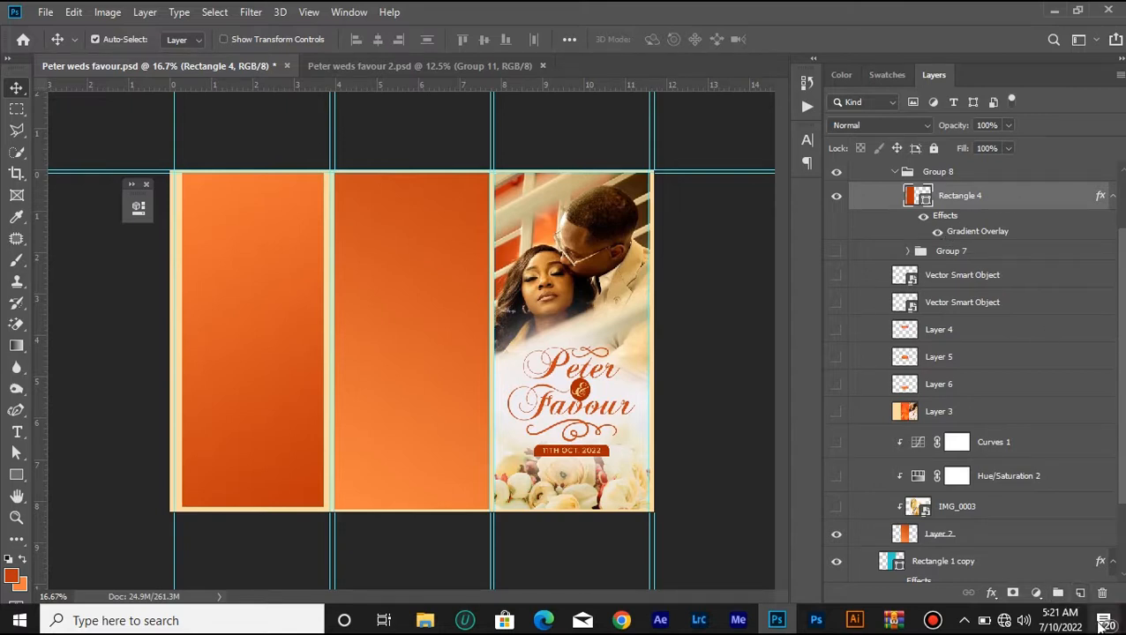
left_click(1080, 593)
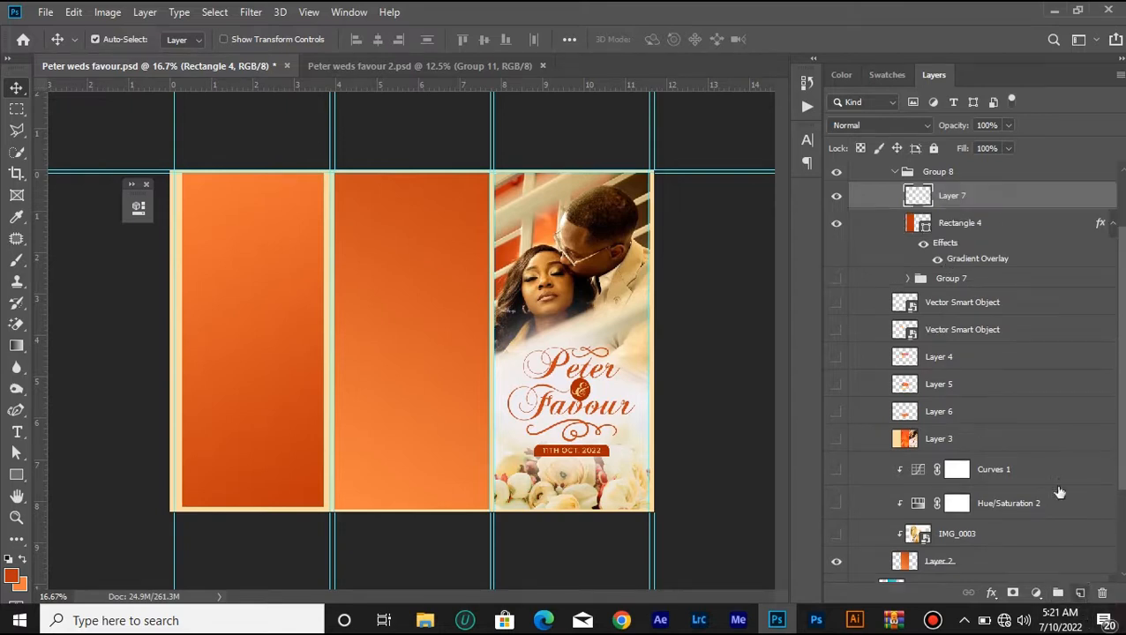
left_click(998, 231, "shift")
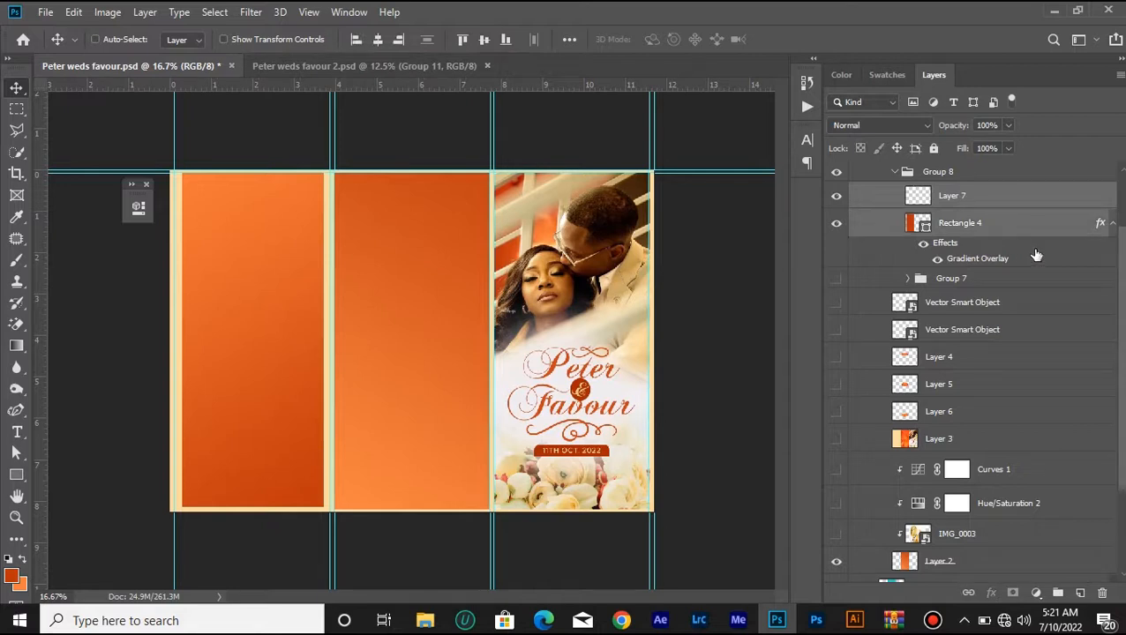
key("ctrl+e")
left_click(836, 196)
left_click(836, 196)
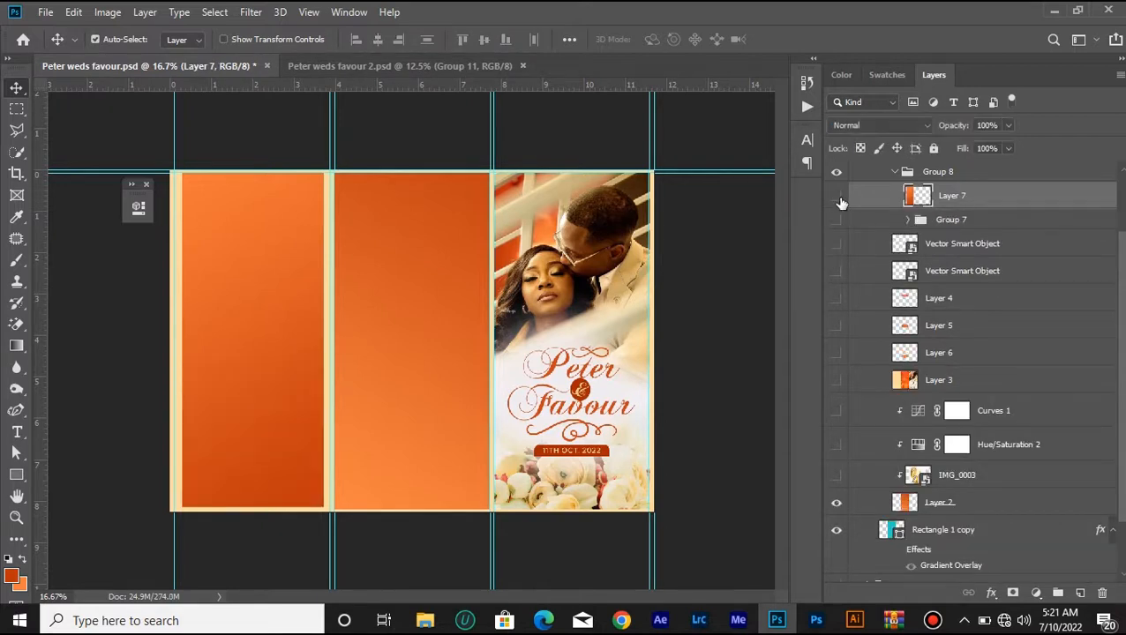
left_click(835, 196)
left_click(835, 196)
left_click(836, 196)
- Select Layer 2 and switch it off and on to show the Appreciation panel's merged gradient background
left_click(872, 512)
left_click(836, 503)
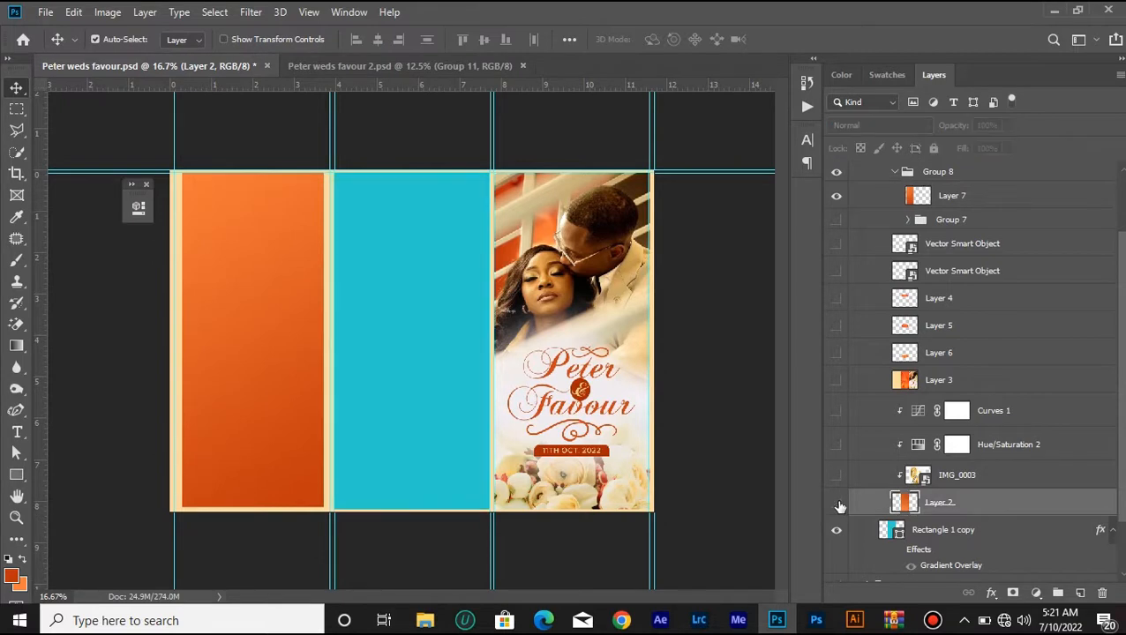
left_click(836, 502)
left_click(836, 502)
left_click(837, 502)
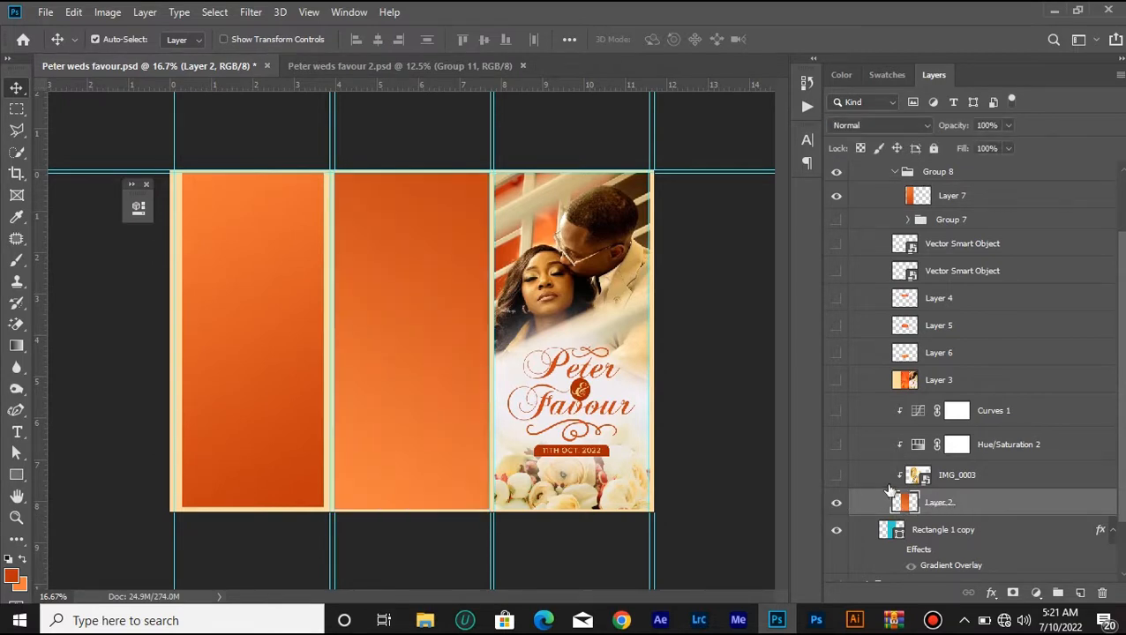
- Delete the merged demonstration layer, Layer 7, and switch on IMG_0003, the ring photo clipped to Layer 2
left_click(1003, 196)
key("Delete")
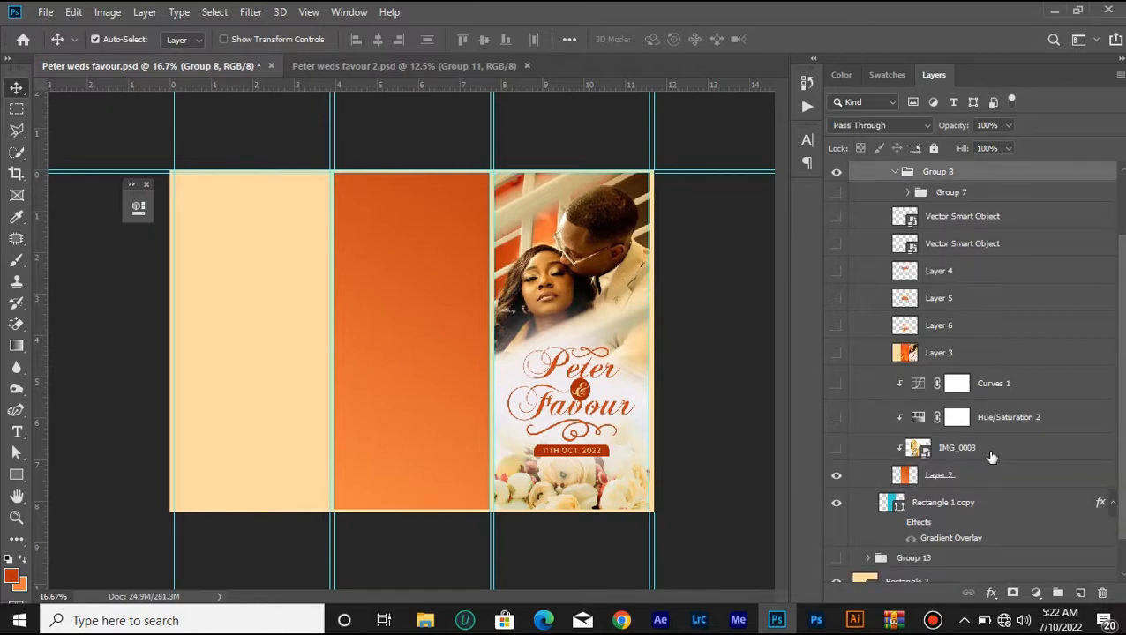
left_click(988, 454)
left_click(836, 450)
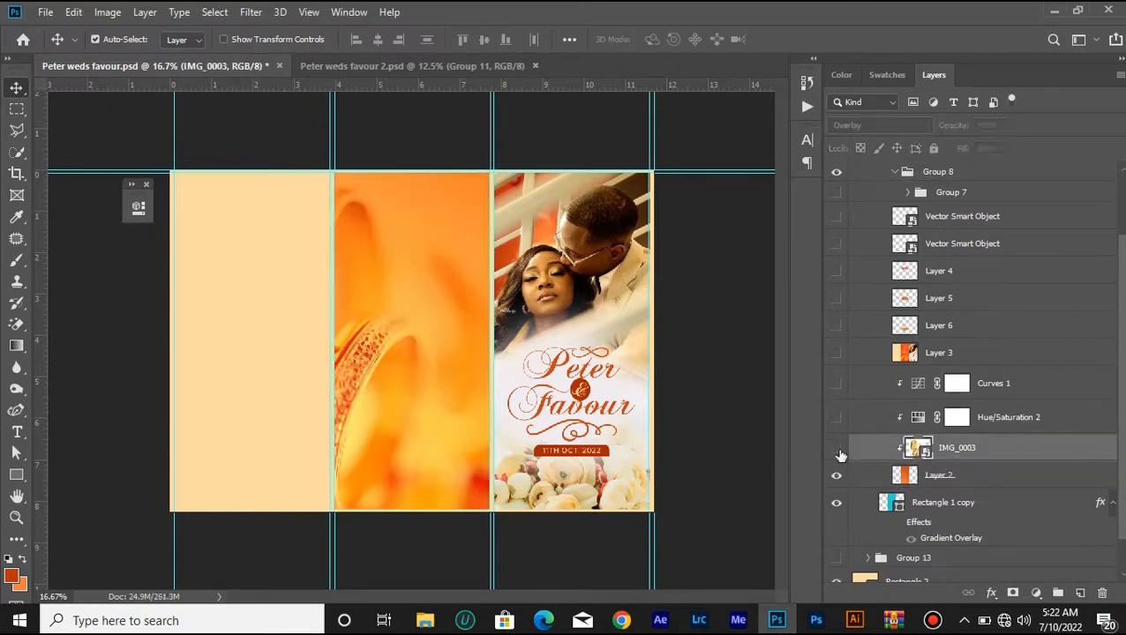
- Toggle the IMG_0003 ring photo off and on, look through the source images in File Explorer's New folder (3), and return to Photoshop
double_click(836, 451)
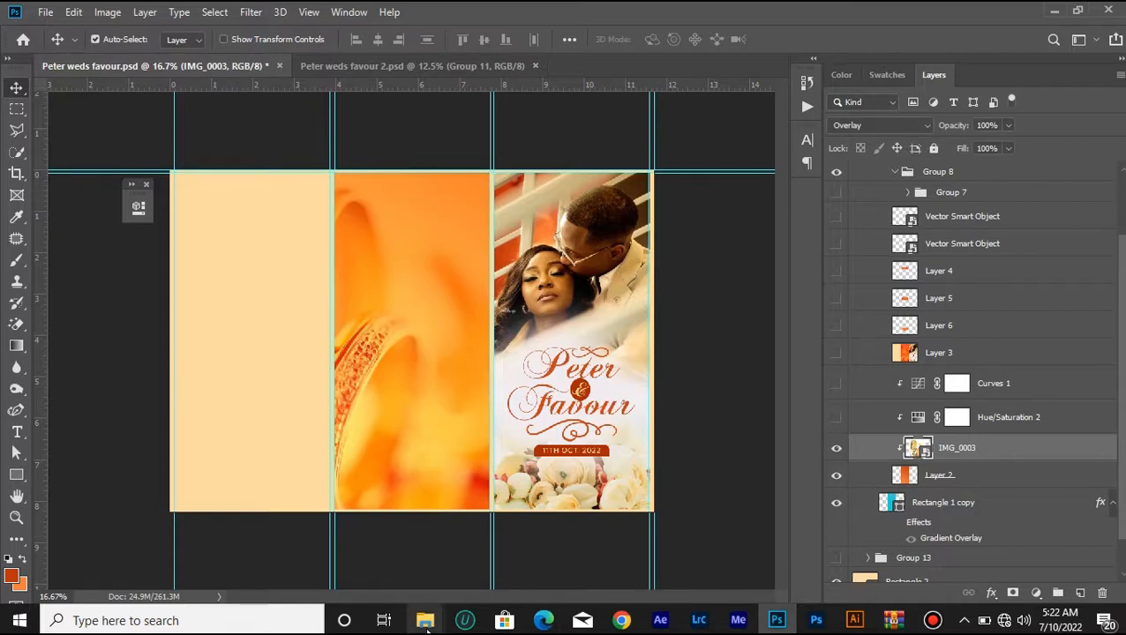
mouse_move(424, 618)
left_click(412, 573)
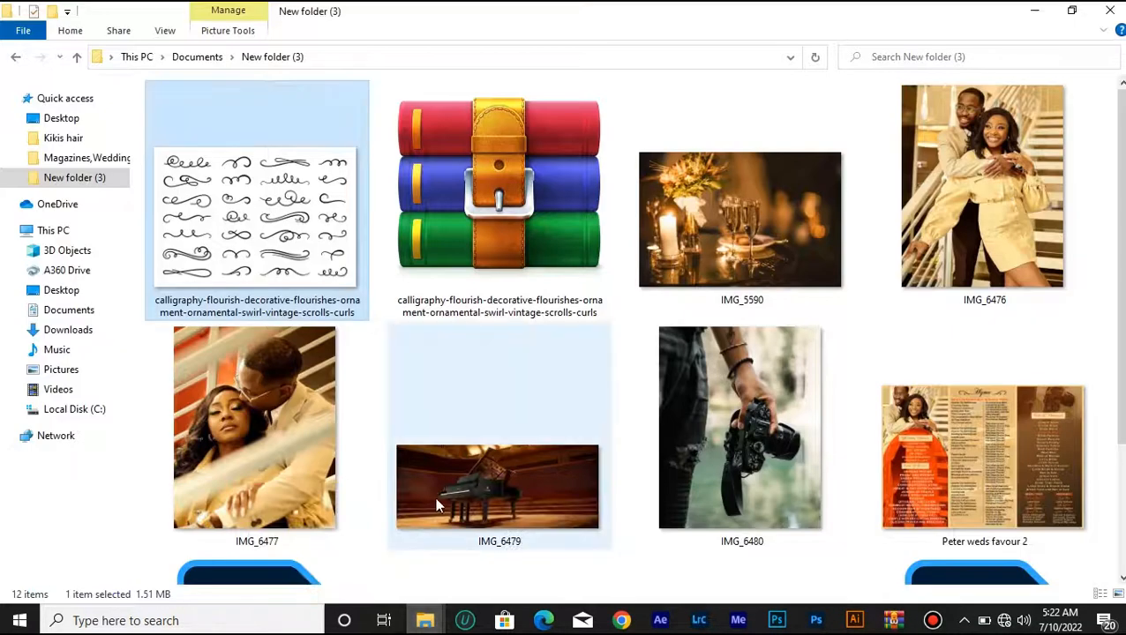
scroll(435, 497, "down", 3)
scroll(437, 502, "up", 3)
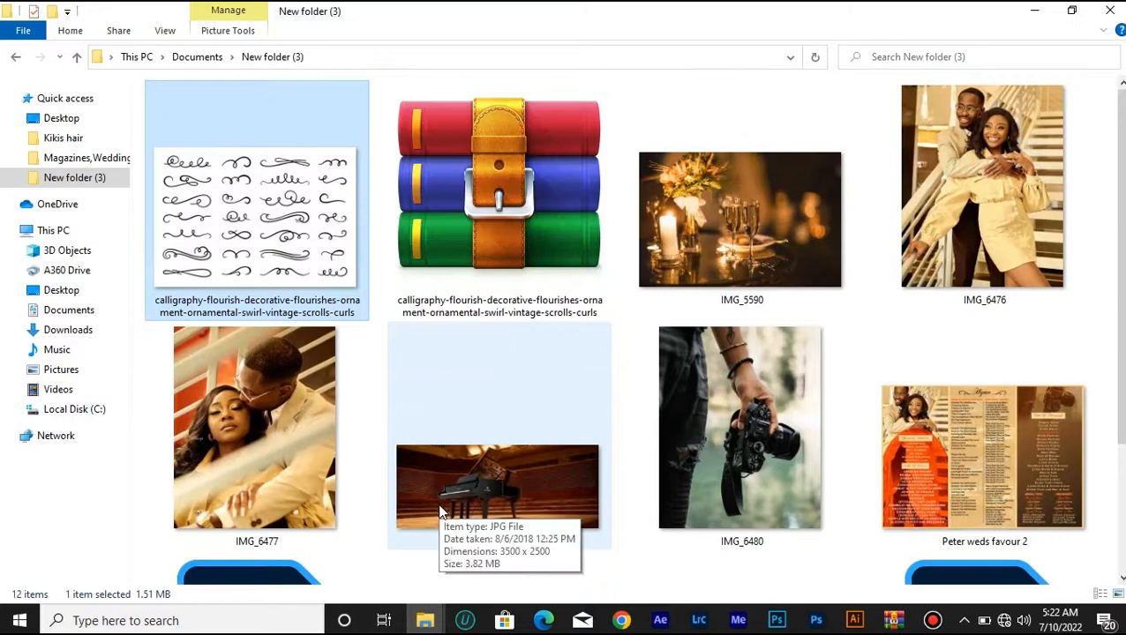
scroll(439, 504, "down", 3)
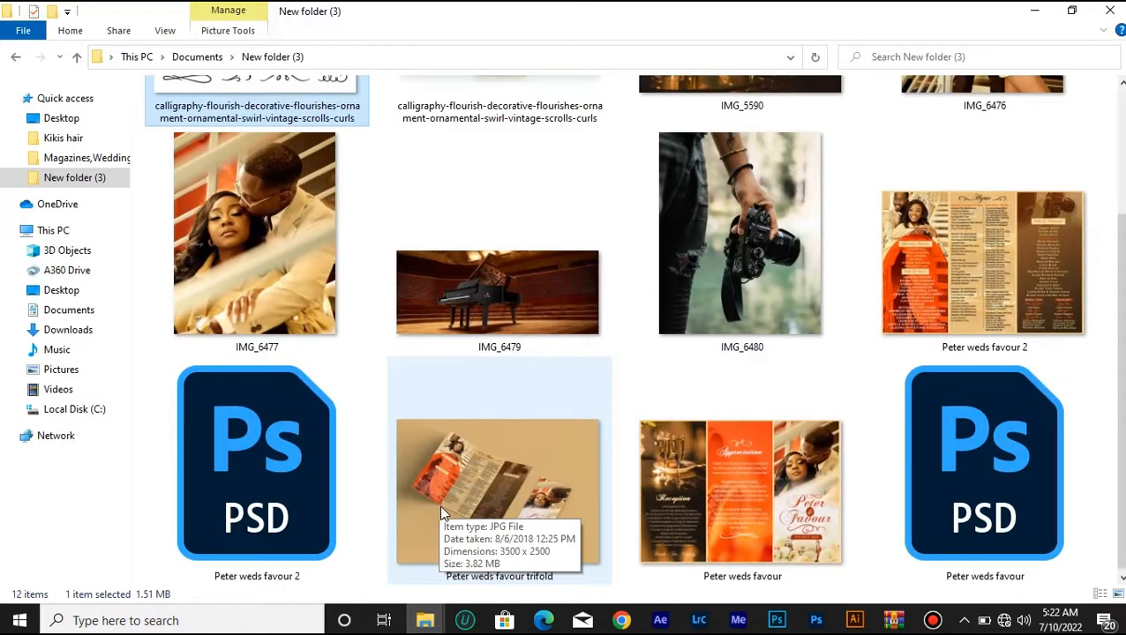
left_click(776, 622)
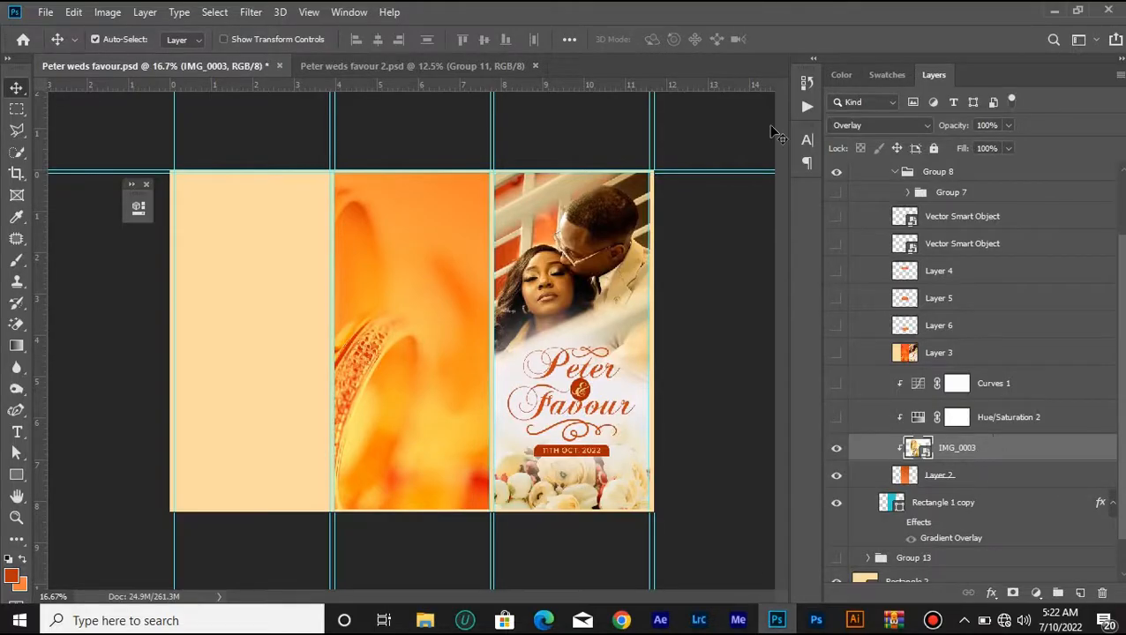
- Set IMG_0003's blend mode to Normal and release its clipping mask to expose the whole ring photo
left_click(871, 133)
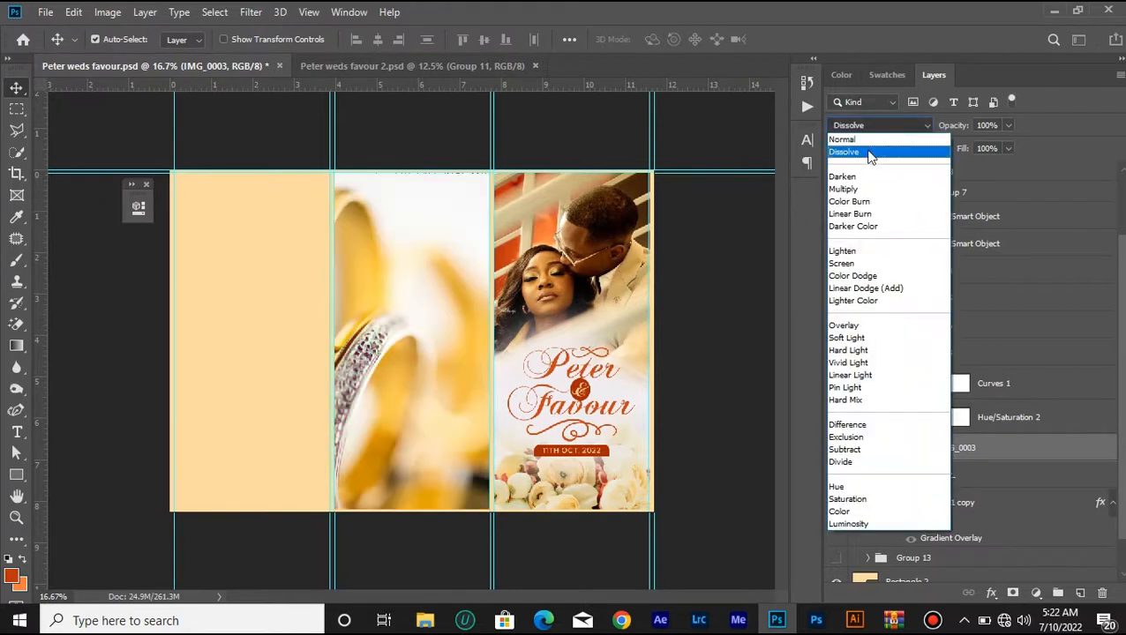
left_click(860, 139)
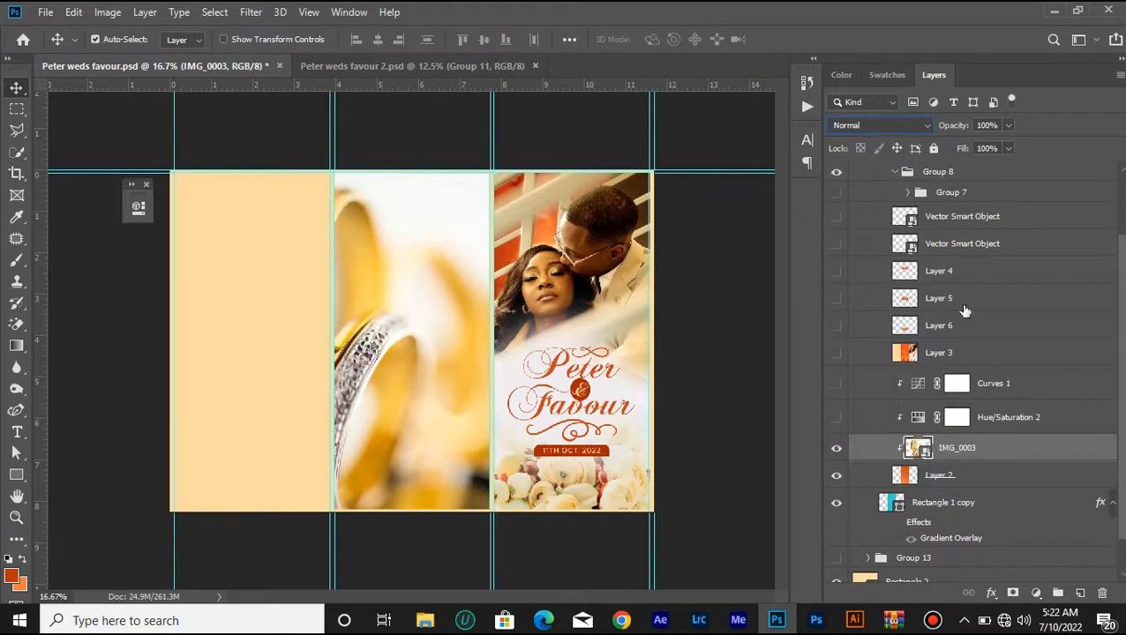
right_click(1001, 452)
left_click(869, 362)
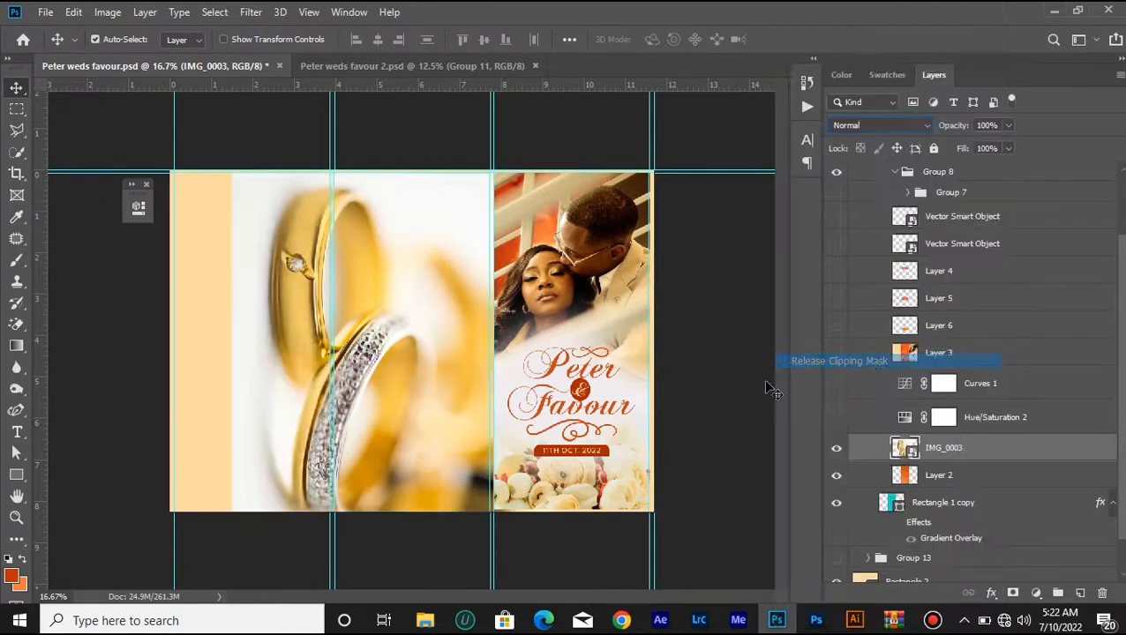
- Move the ring photo so both rings sit over the middle panel, and clip it back to Layer 2
left_click_drag(389, 411, 417, 392)
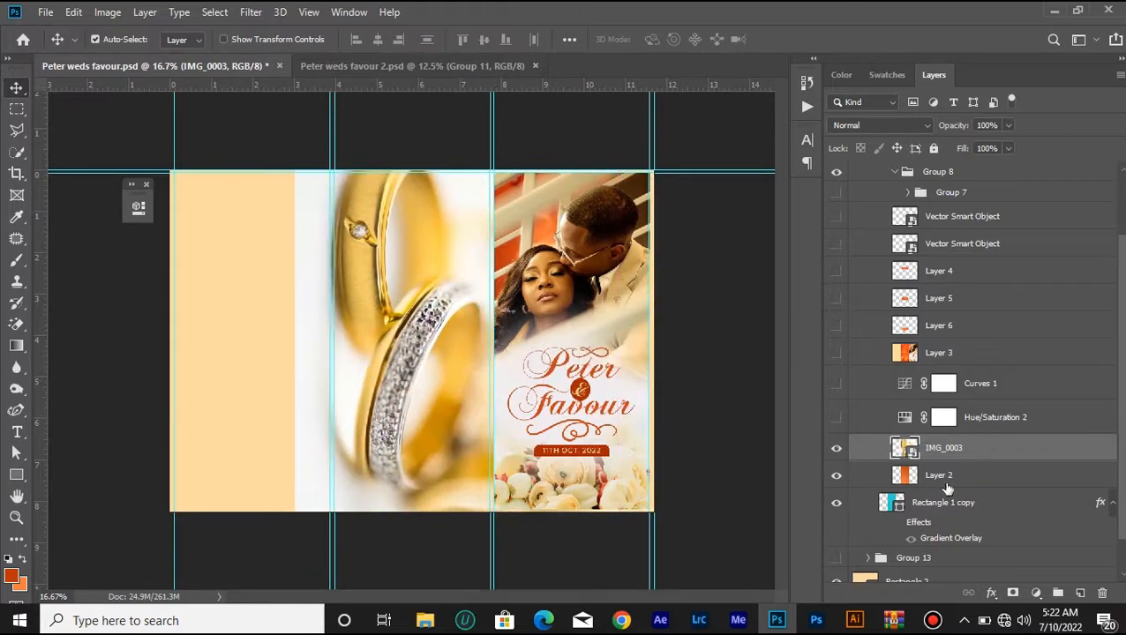
right_click(980, 448)
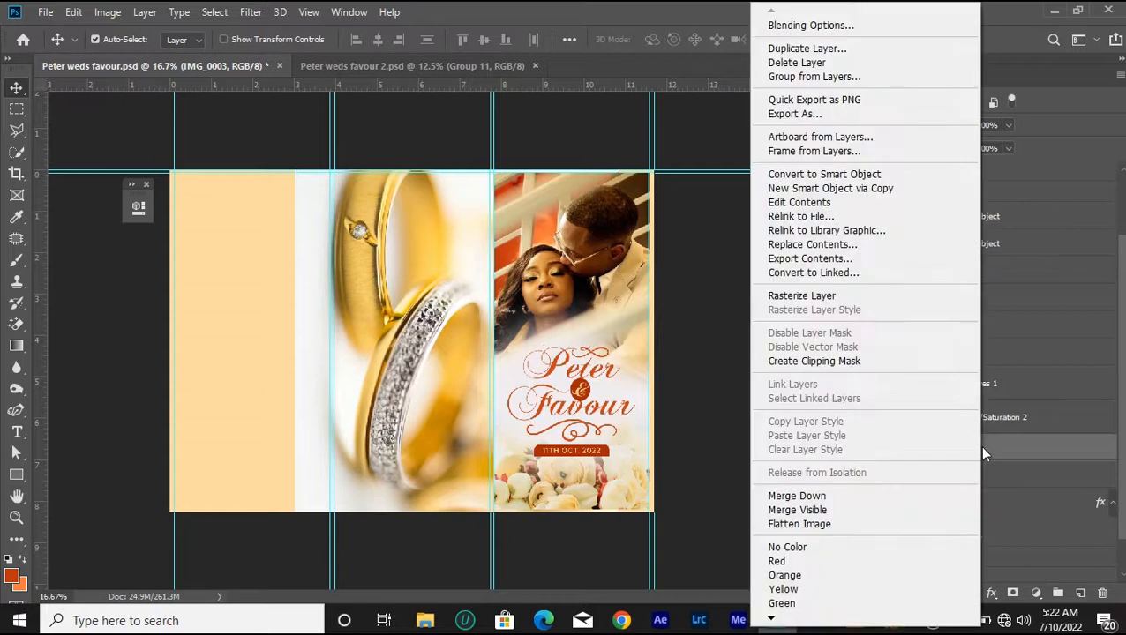
left_click(849, 363)
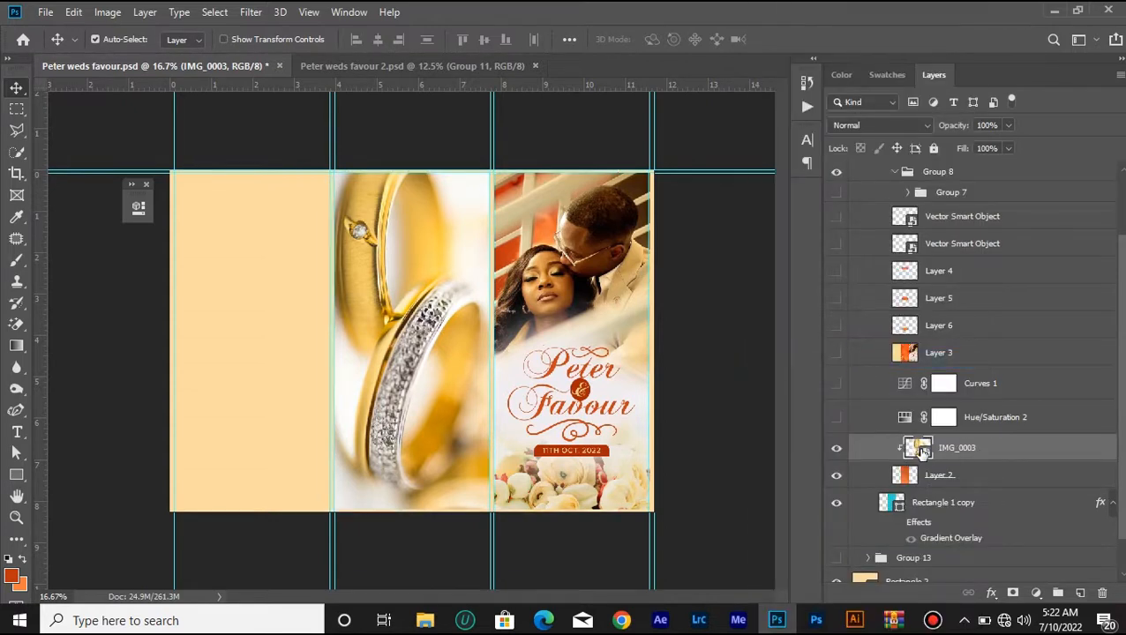
- Set IMG_0003's blend mode to Overlay and toggle its visibility to compare the panel with and without it
left_click(855, 124)
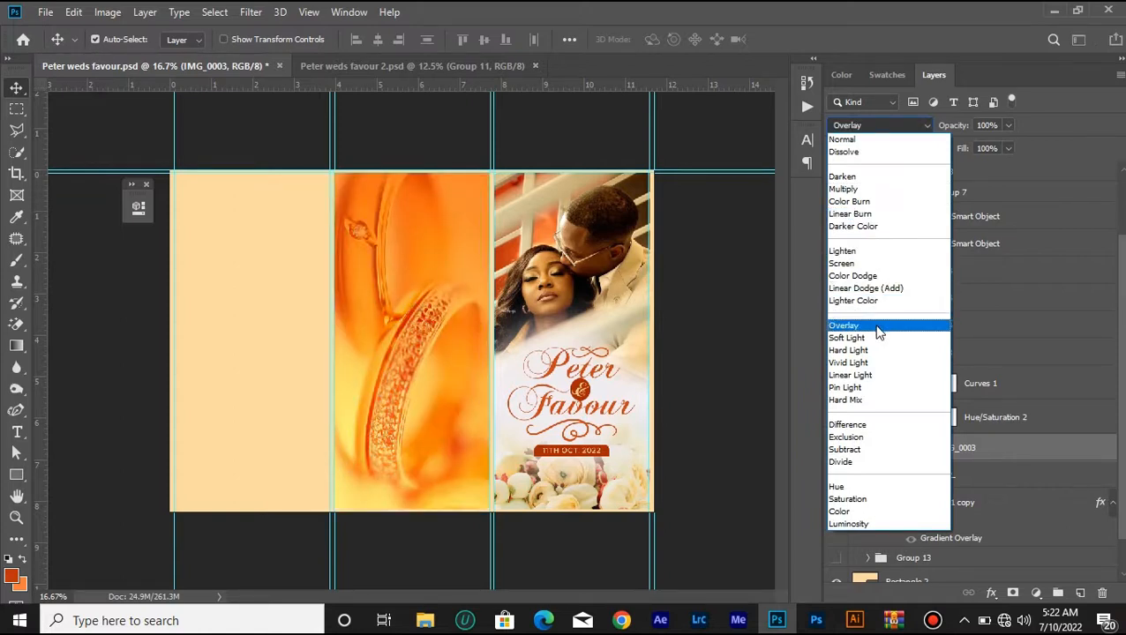
left_click(878, 327)
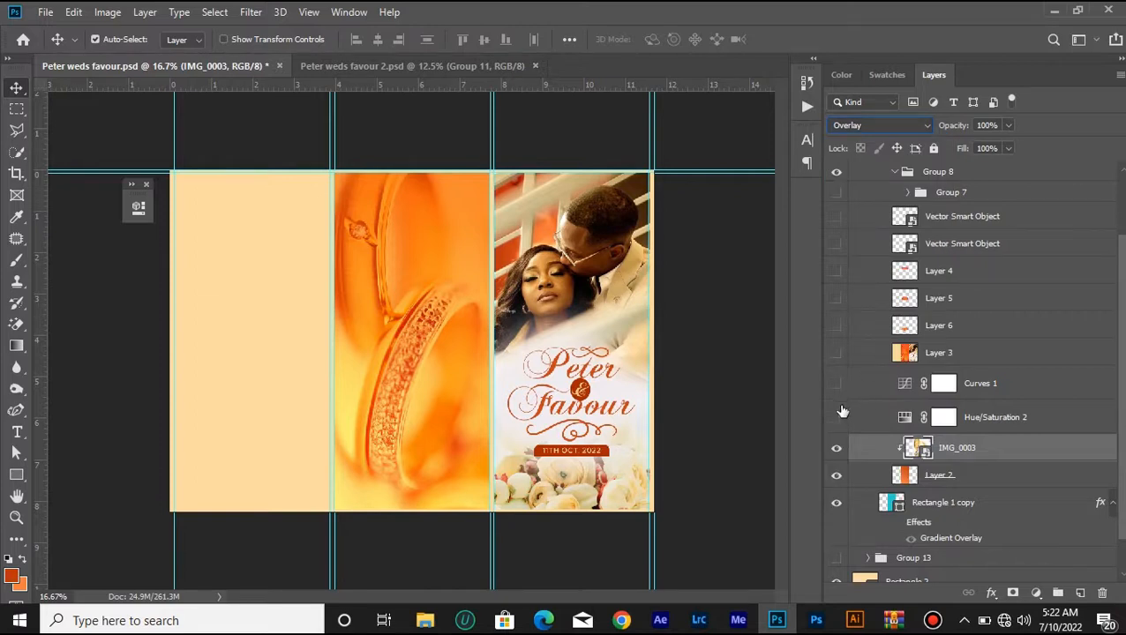
left_click(837, 450)
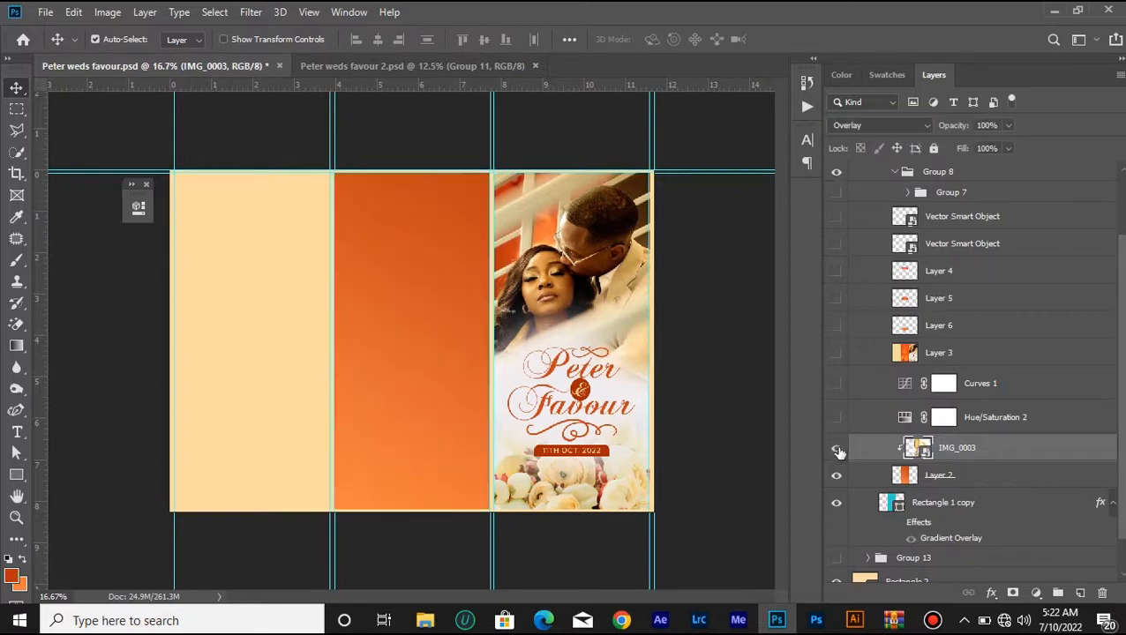
left_click(839, 450)
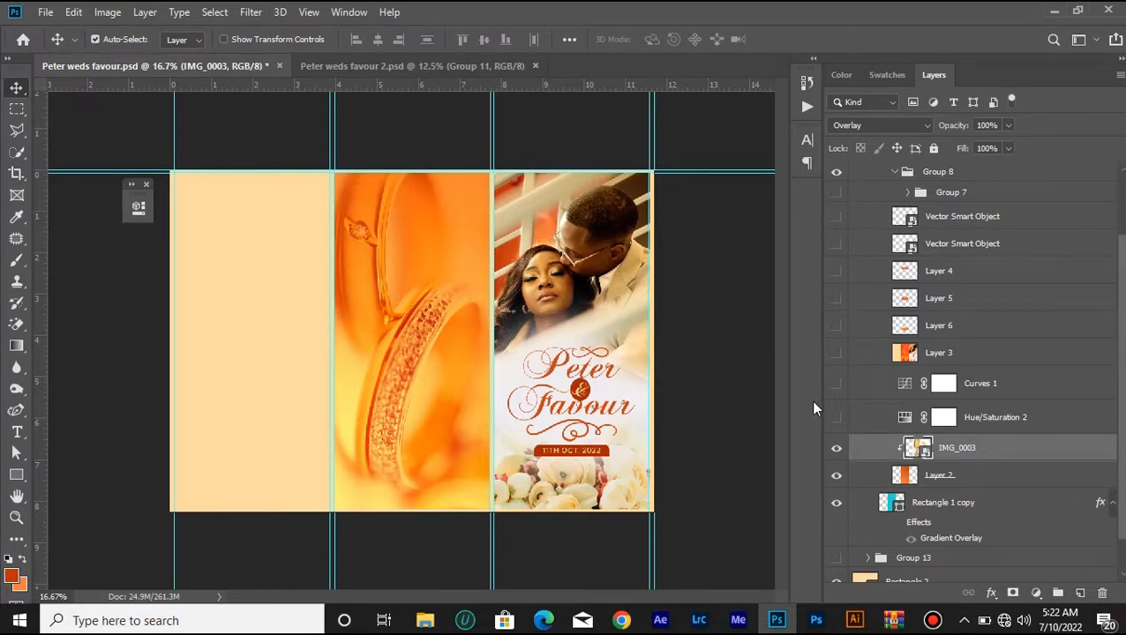
- Switch on the Hue/Saturation 2 adjustment, try hues of -3 and 0, and set its hue to -8
left_click(836, 421)
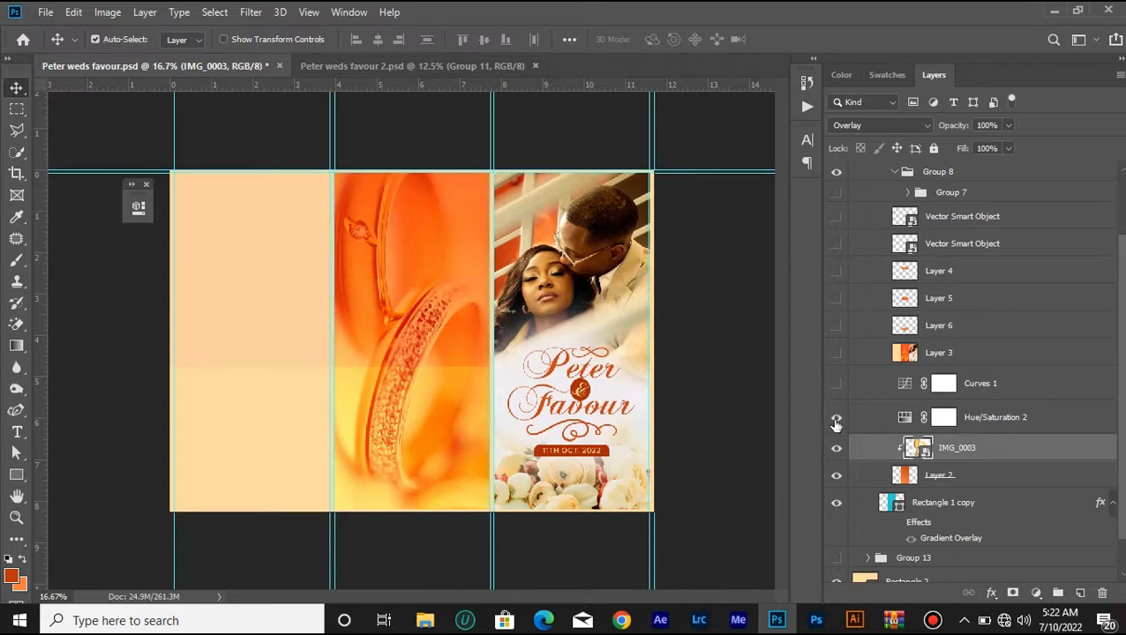
double_click(905, 416)
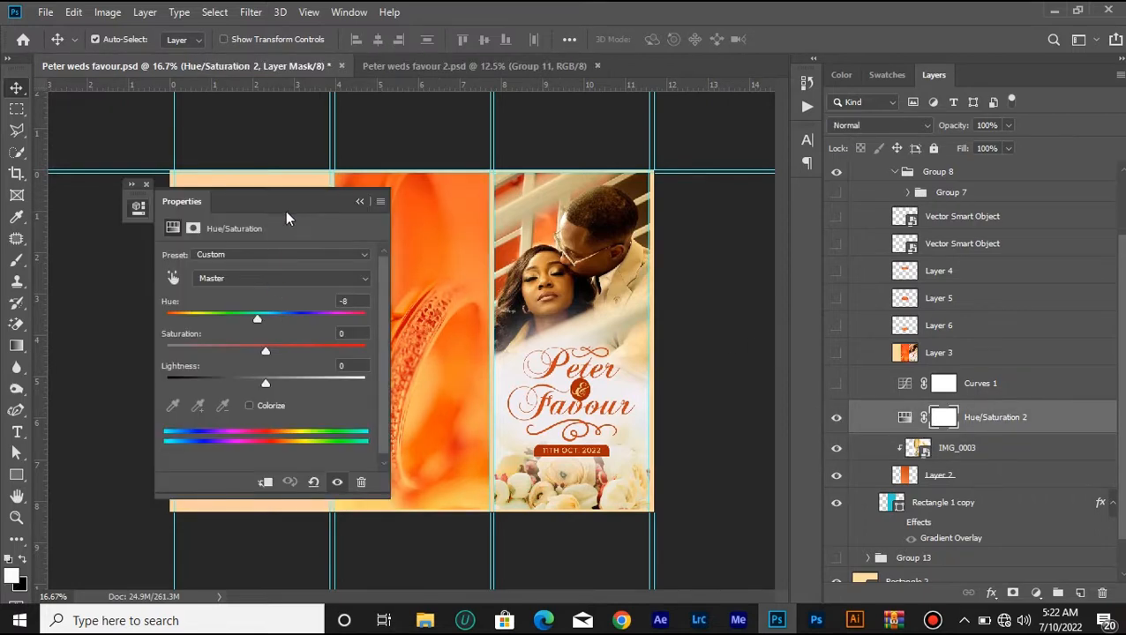
left_click_drag(283, 200, 186, 211)
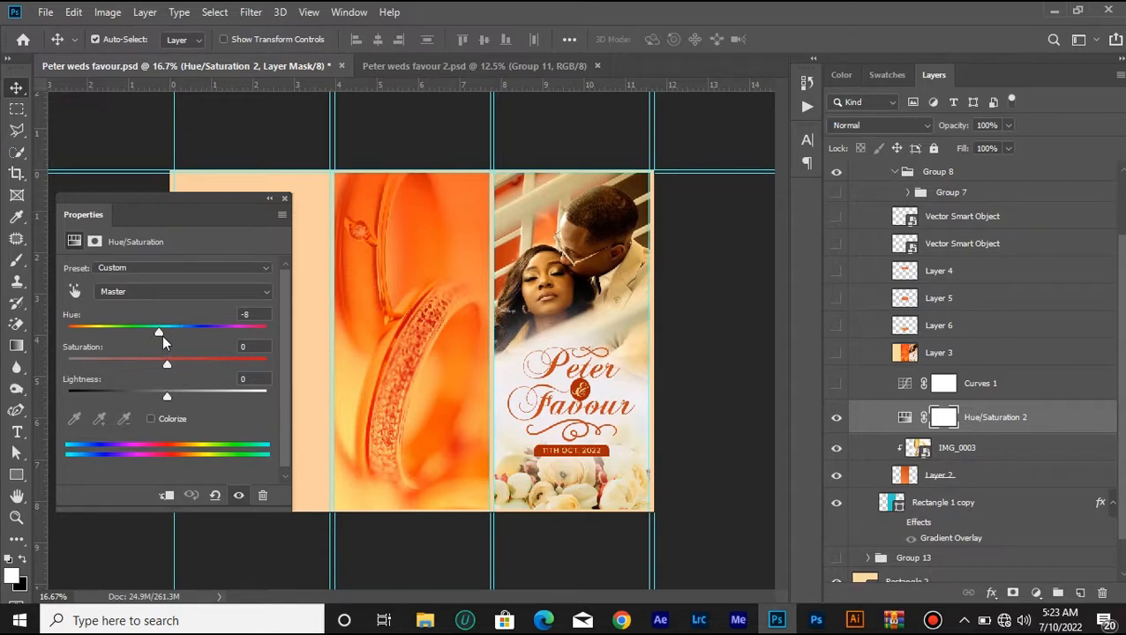
left_click_drag(160, 335, 163, 332)
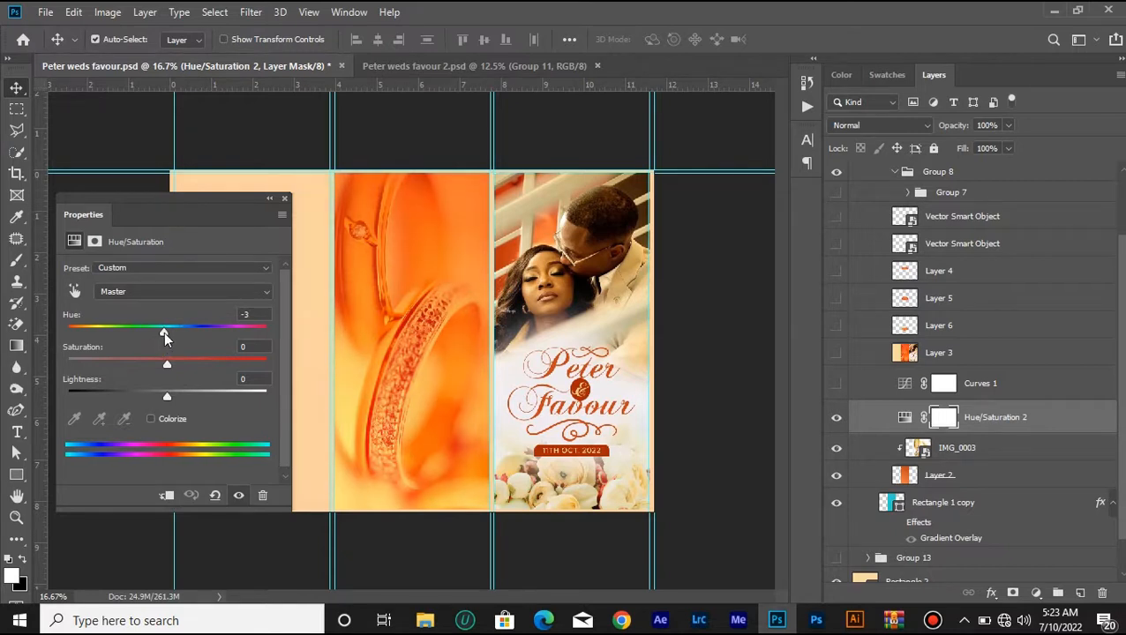
left_click(244, 315)
type("0")
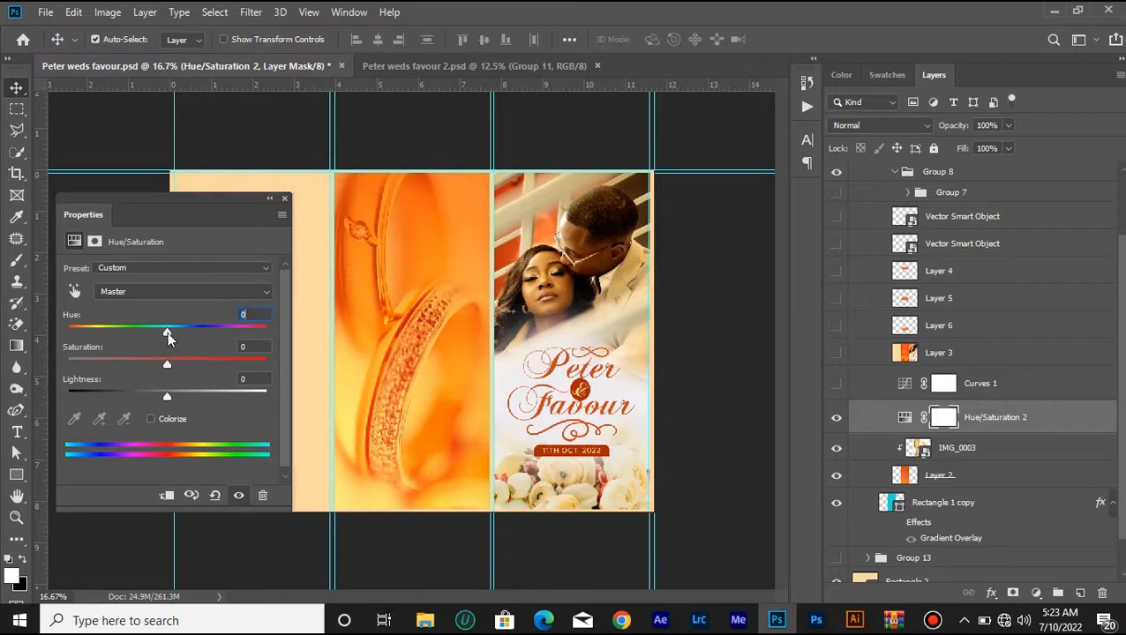
left_click_drag(167, 332, 157, 331)
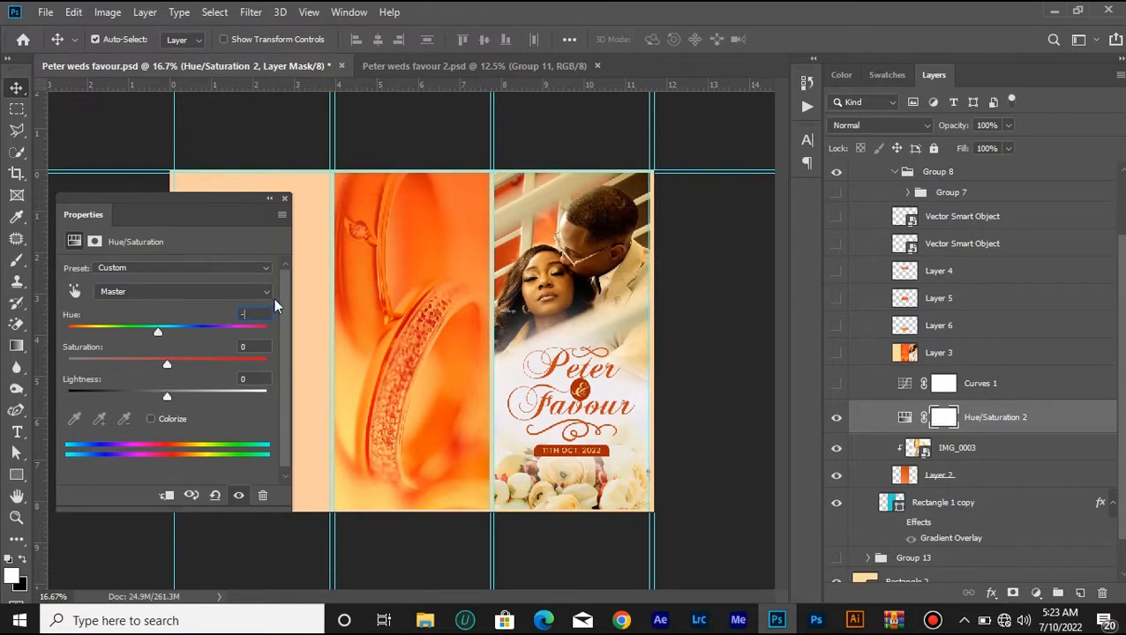
type("8")
- Switch on the existing Curves 1 adjustment layer to show its effect, and delete it
left_click(836, 385)
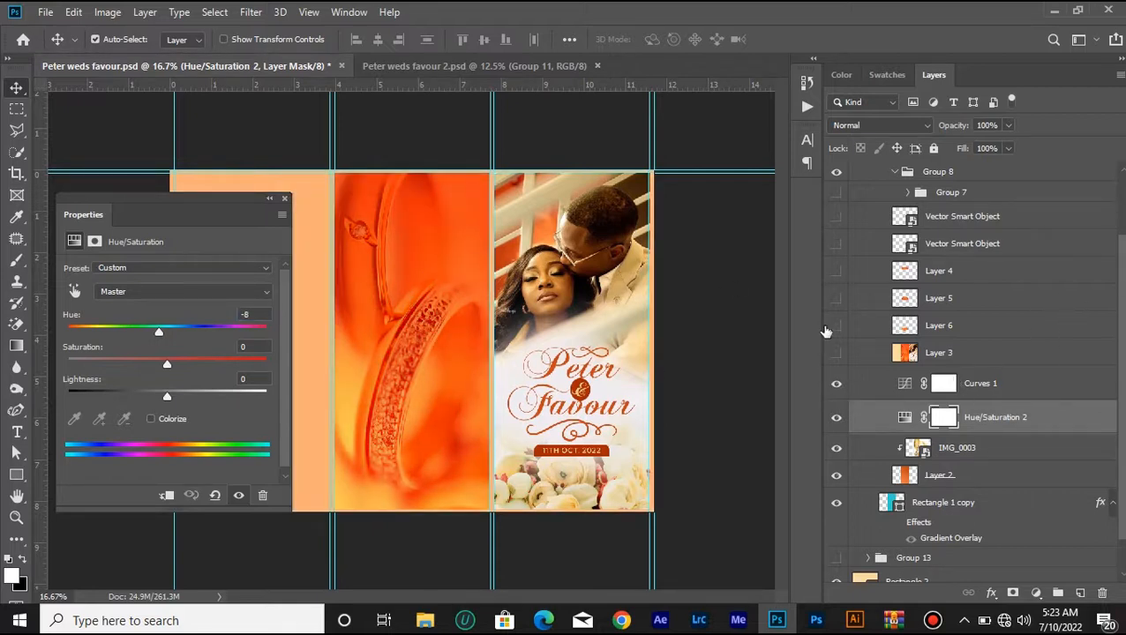
left_click(1012, 392)
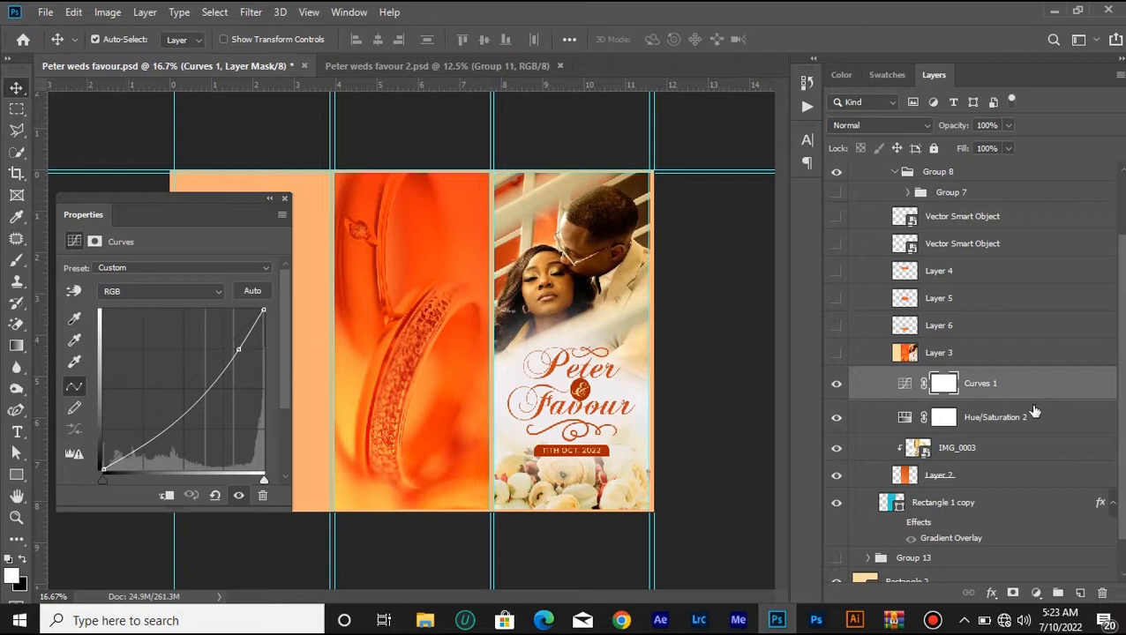
key("Delete")
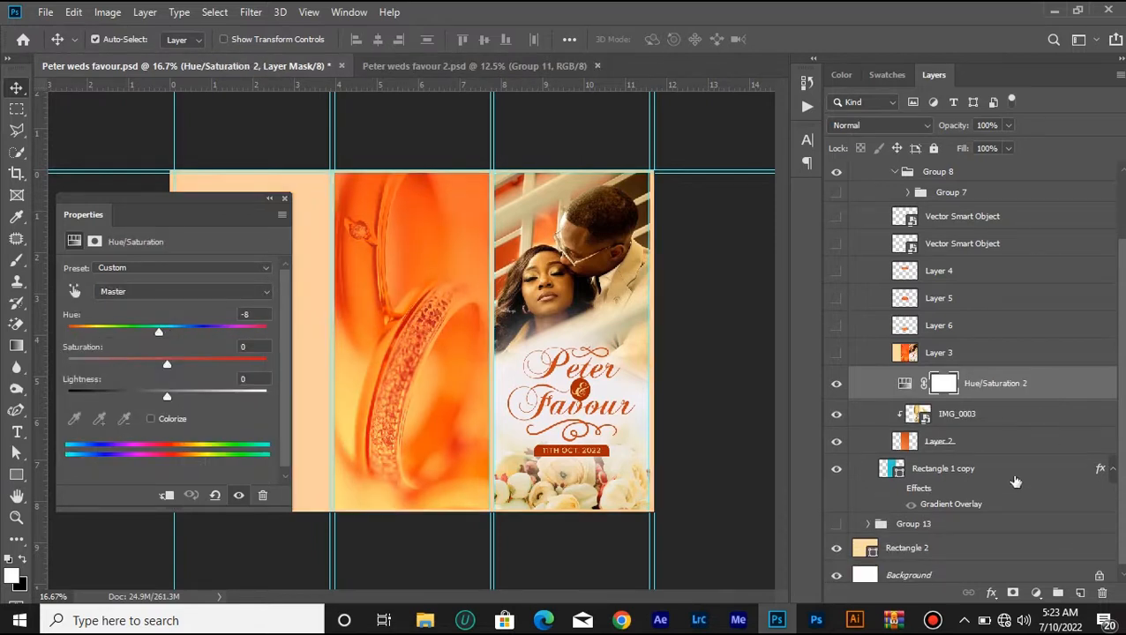
- Add a new Curves adjustment layer above Hue/Saturation 2 and pull the RGB curve's upper midtones down to darken the image
left_click(1035, 594)
left_click(1025, 386)
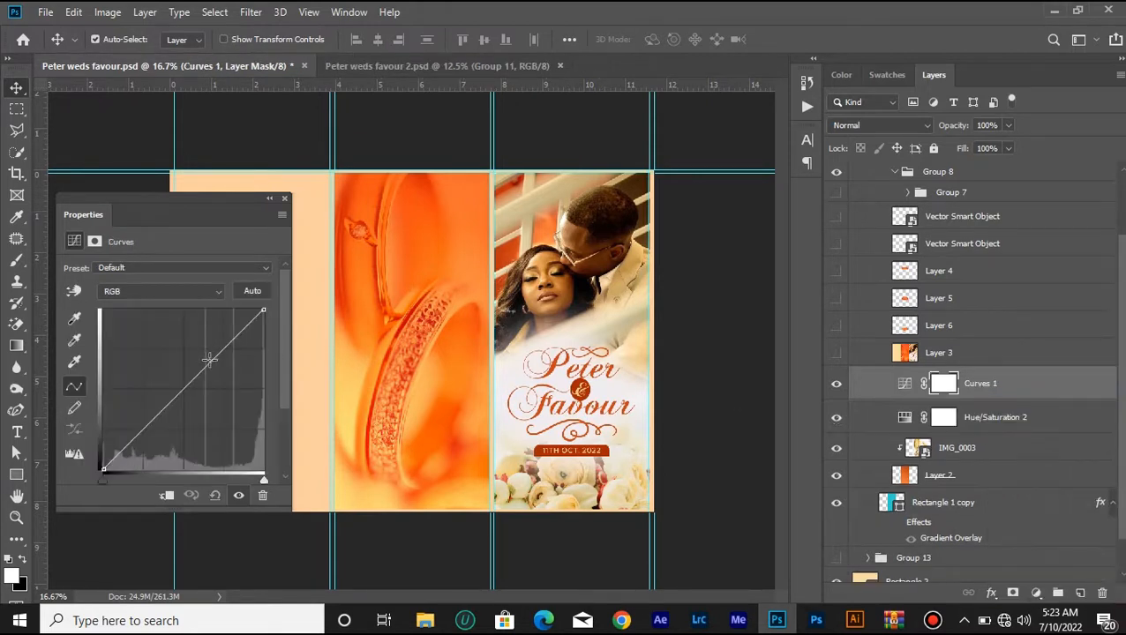
left_click_drag(214, 363, 220, 367)
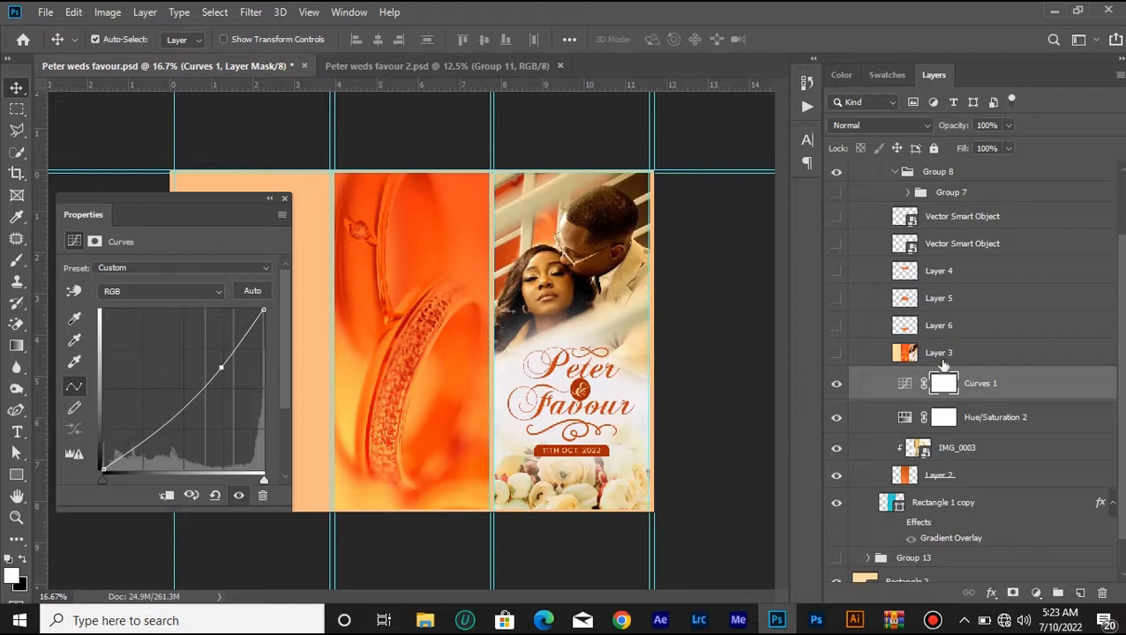
- Clip both the Curves 1 and Hue/Saturation 2 adjustments so they affect only the middle panel
left_click(1007, 420, "shift")
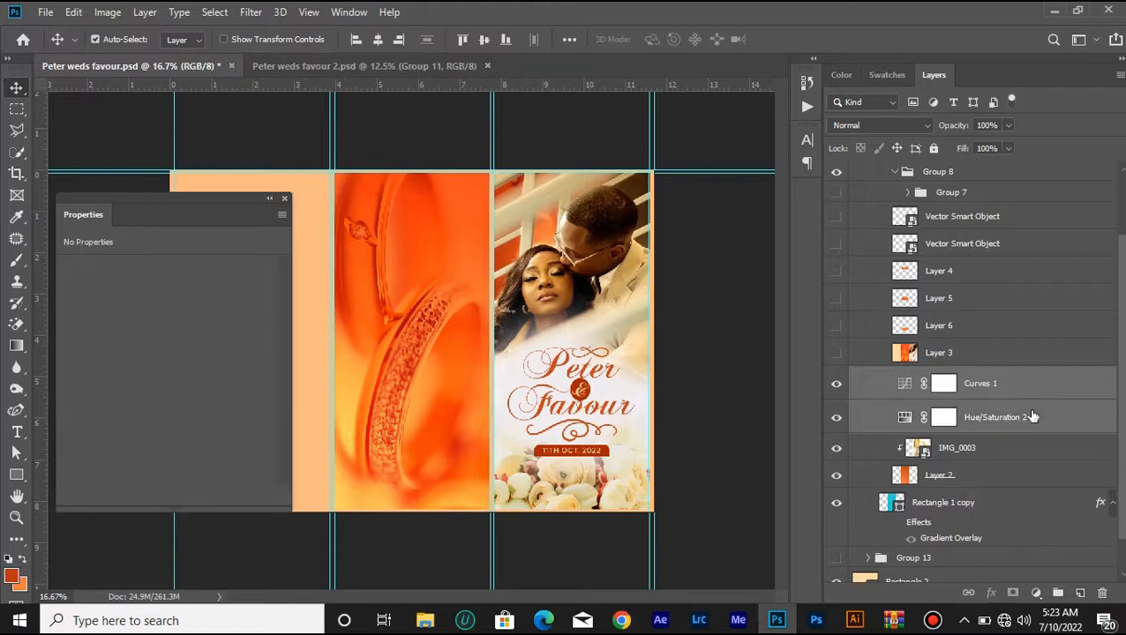
right_click(1028, 409)
left_click(869, 318)
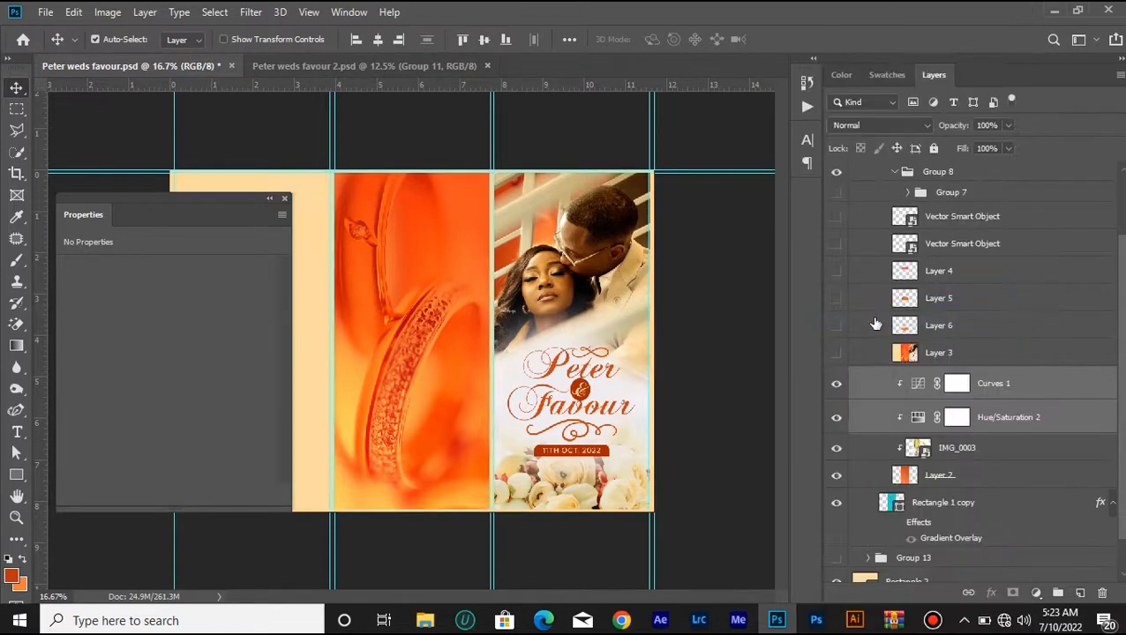
- Toggle the IMG_0003 ring photo's visibility repeatedly to compare the finished panel background with and without it
left_click(837, 449)
left_click(836, 450)
left_click(837, 449)
left_click(837, 449)
left_click(837, 449)
left_click(837, 450)
- Step the document back through its history to the Merge Layers state, undoing the photo, adjustment and layer deletion demonstrations
left_click(807, 83)
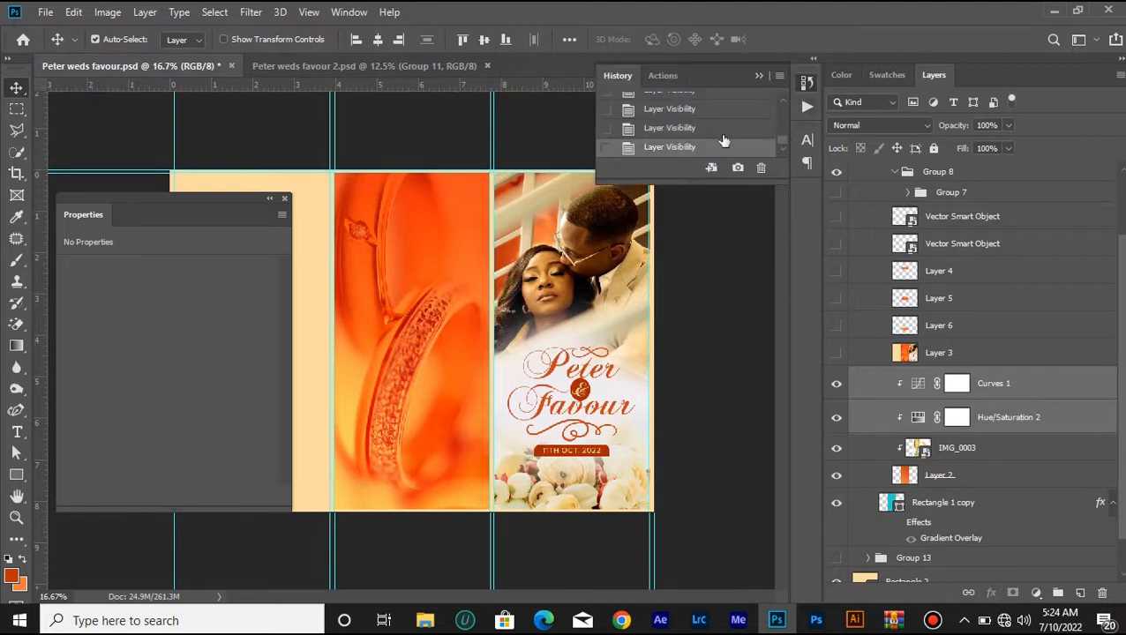
scroll(722, 139, "up", 4)
left_click(722, 140)
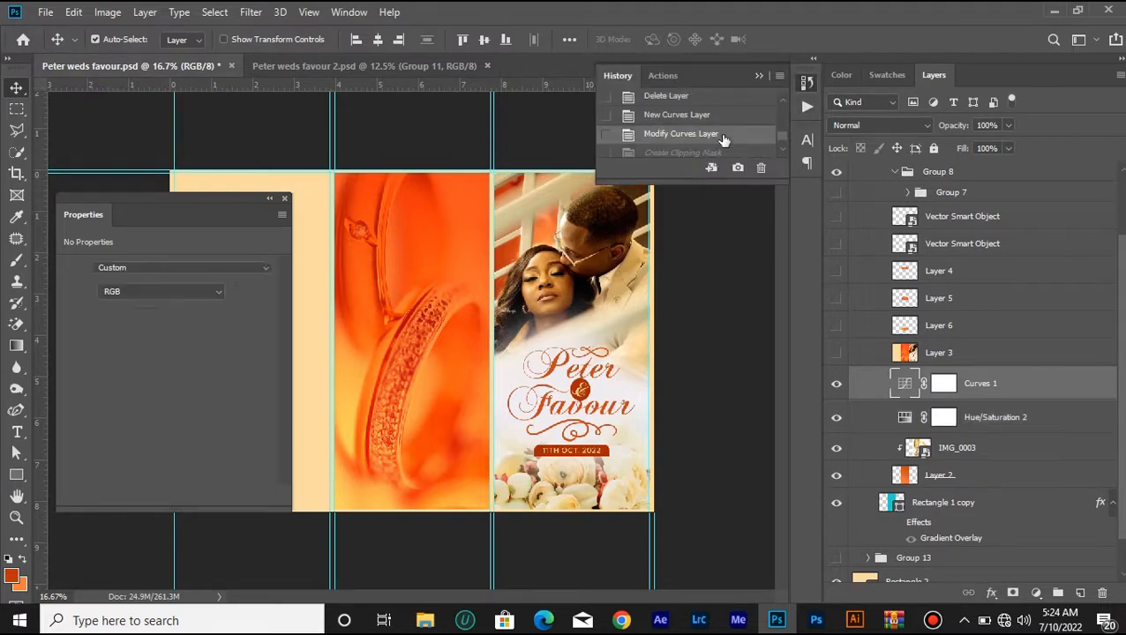
scroll(722, 133, "up", 4)
left_click(722, 116)
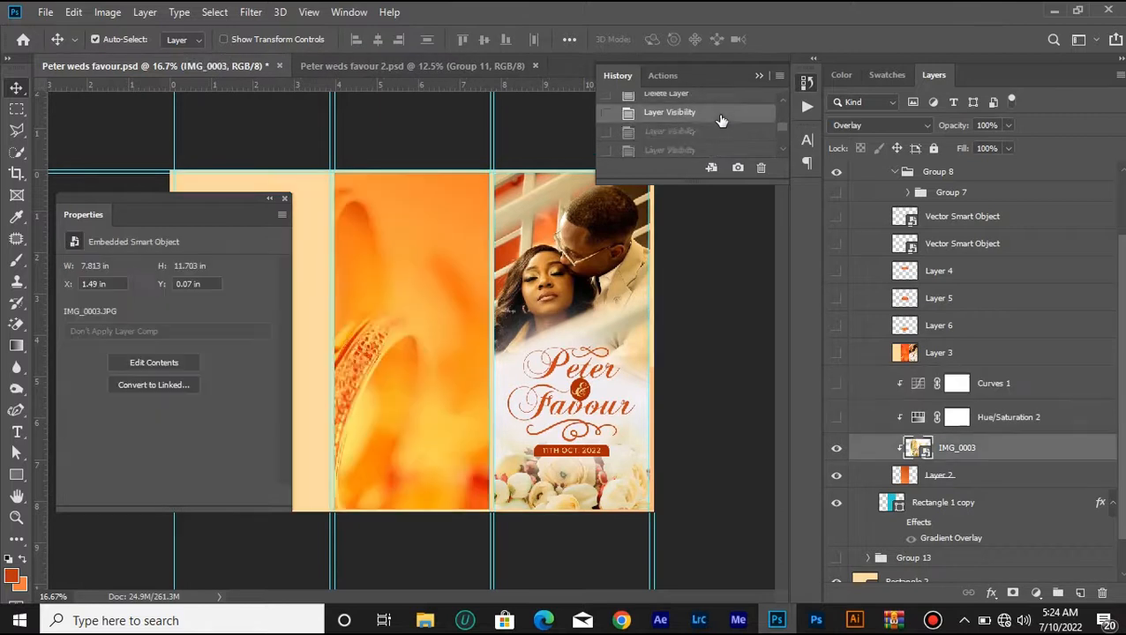
scroll(722, 124, "up", 2)
scroll(724, 132, "up", 1)
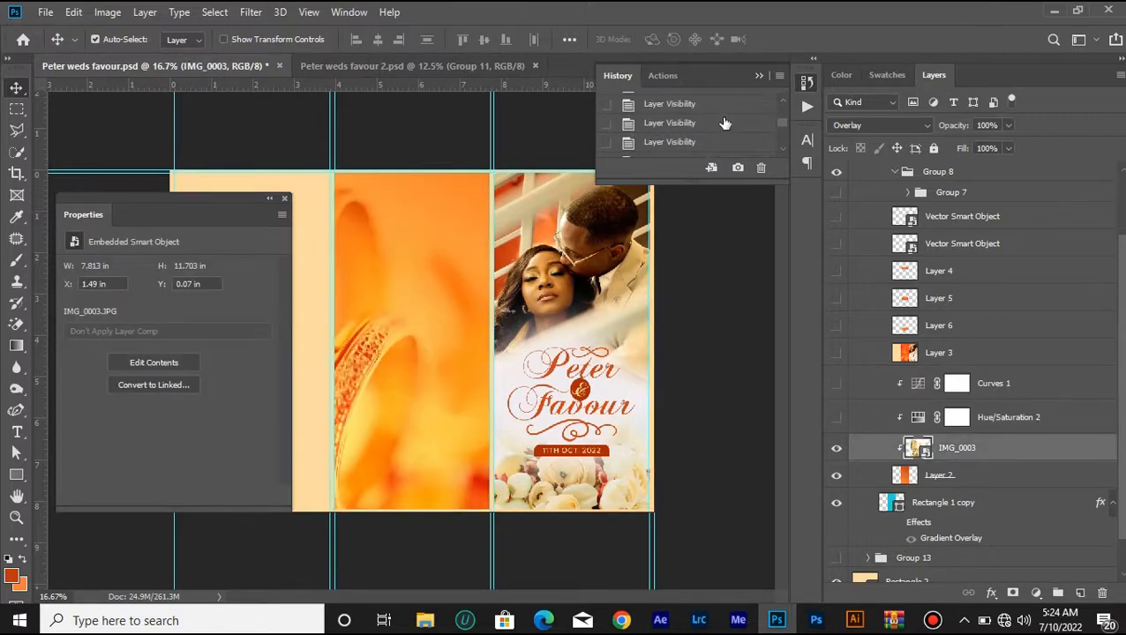
left_click(725, 123)
scroll(724, 123, "up", 2)
left_click(726, 125)
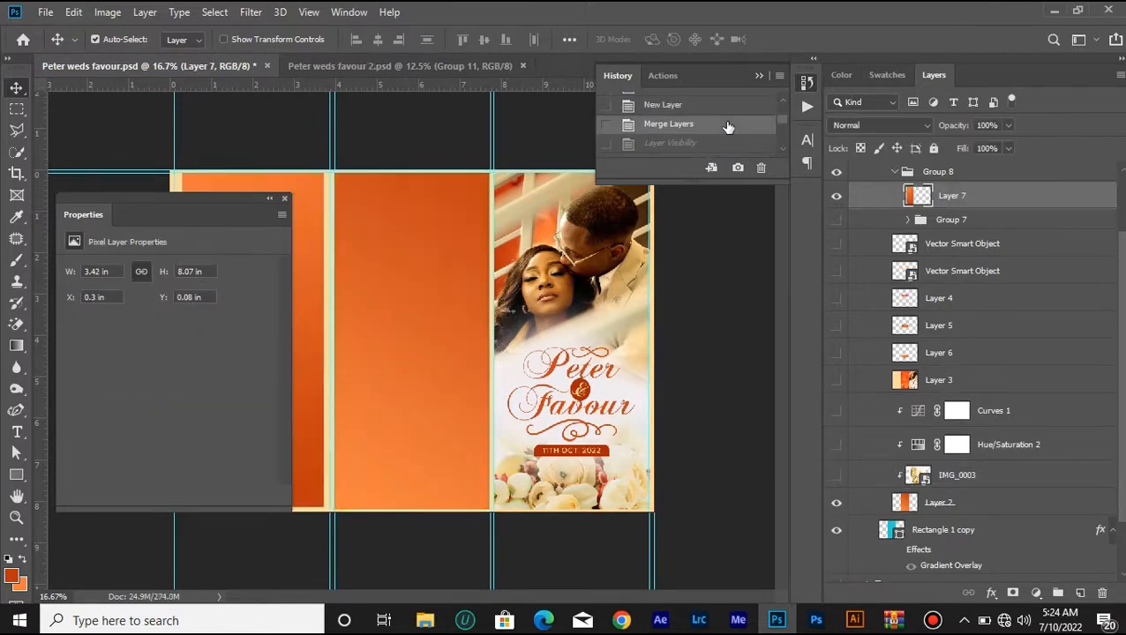
scroll(727, 126, "up", 2)
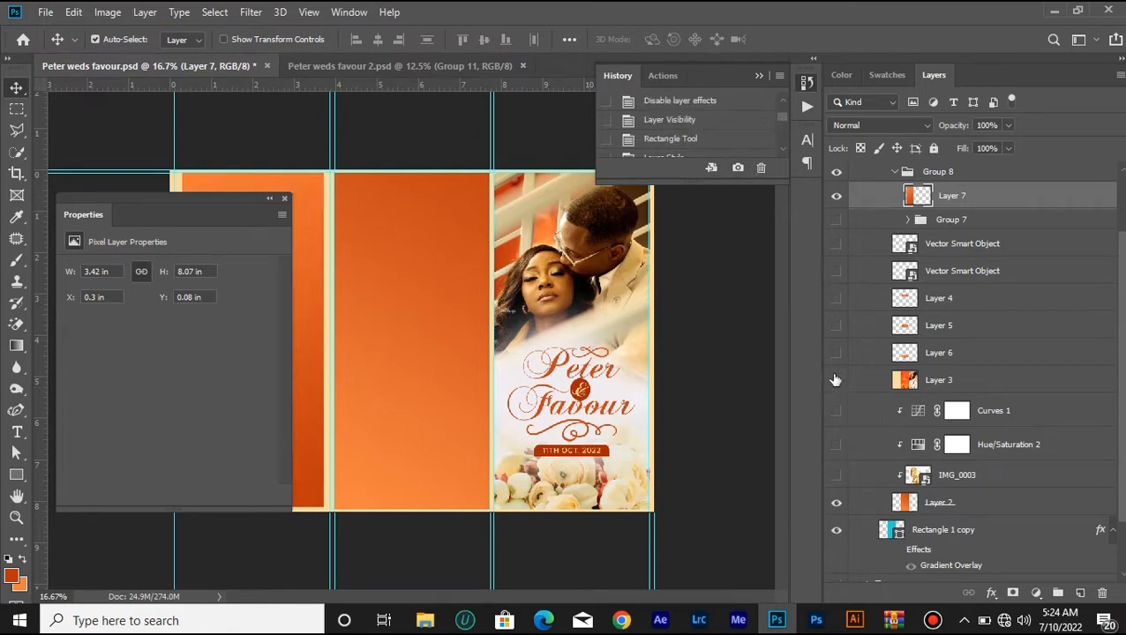
- Show Group 7, both Vector Smart Objects, Layers 3 to 6, Curves 1, Hue/Saturation 2 and IMG_0003, and collapse the floating Properties panel
left_click(836, 219)
left_click(836, 244)
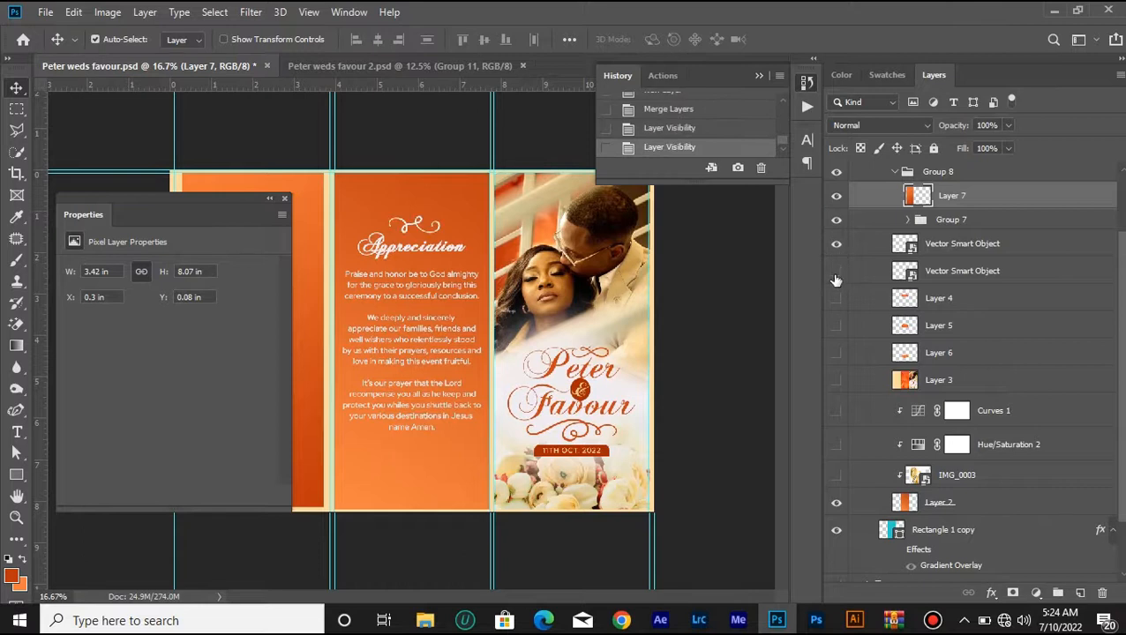
left_click(836, 271)
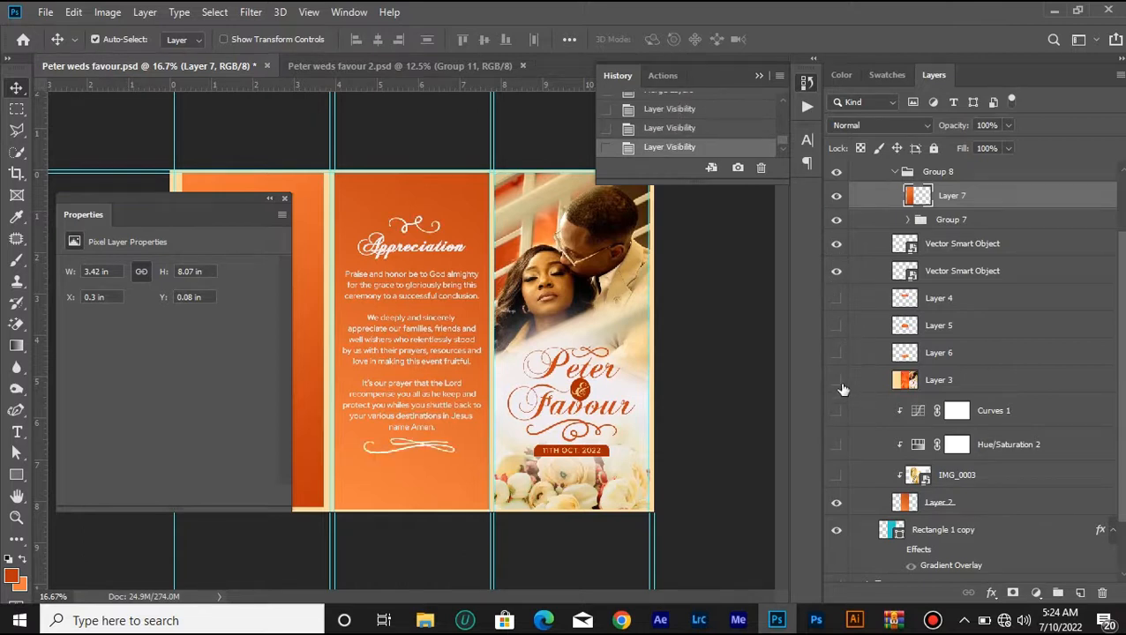
left_click_drag(836, 298, 838, 487)
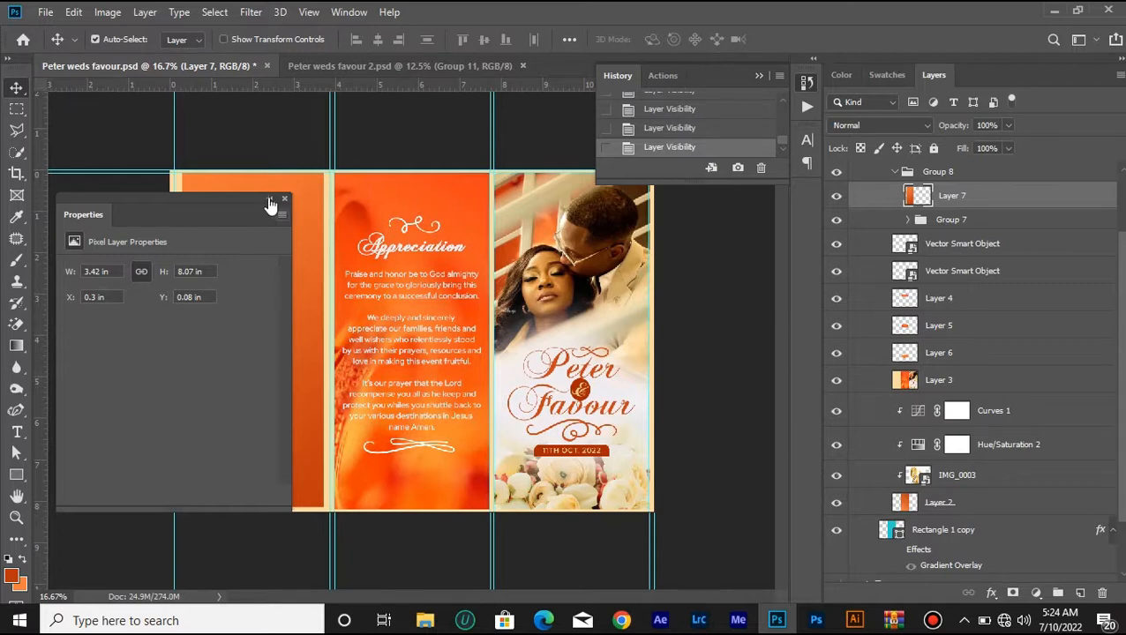
left_click(270, 200)
left_click(1019, 477)
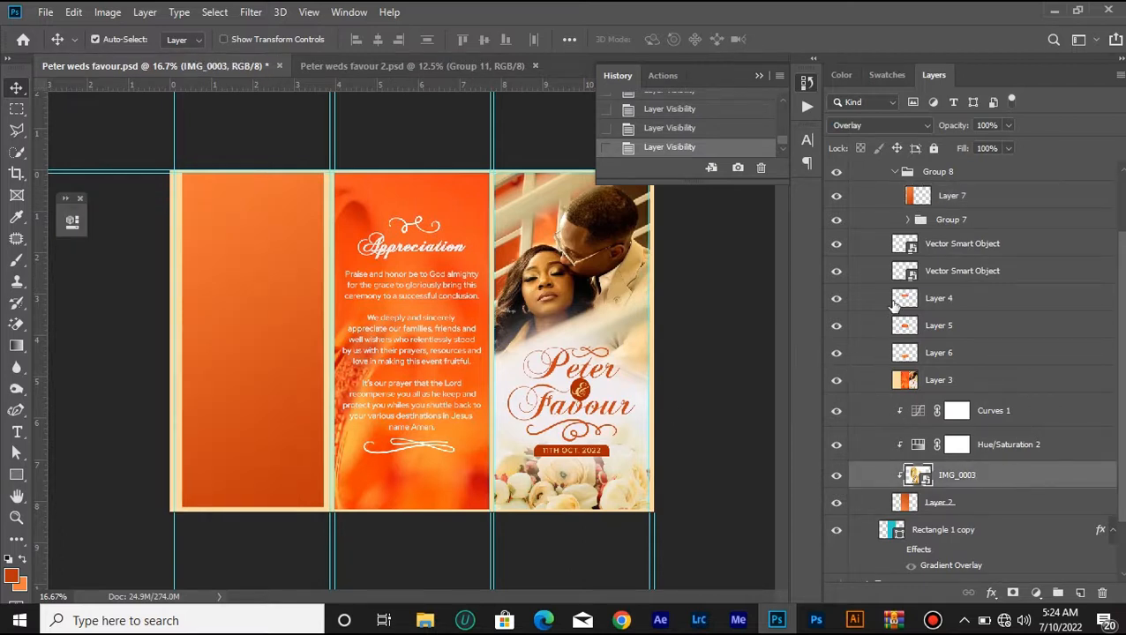
- Hide Group 7, Layer 7, both Vector Smart Objects and Layers 3 to 6, leaving the unblurred ring photo in the middle panel
left_click(838, 221)
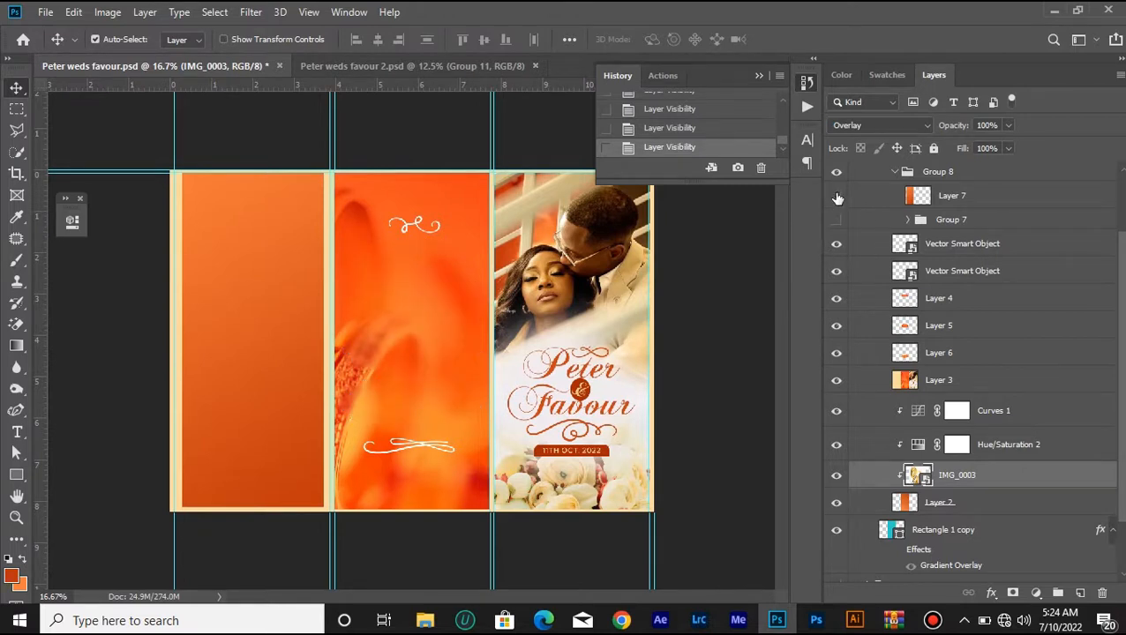
left_click(838, 196)
left_click(838, 196)
left_click(837, 196)
left_click(837, 244)
left_click(837, 271)
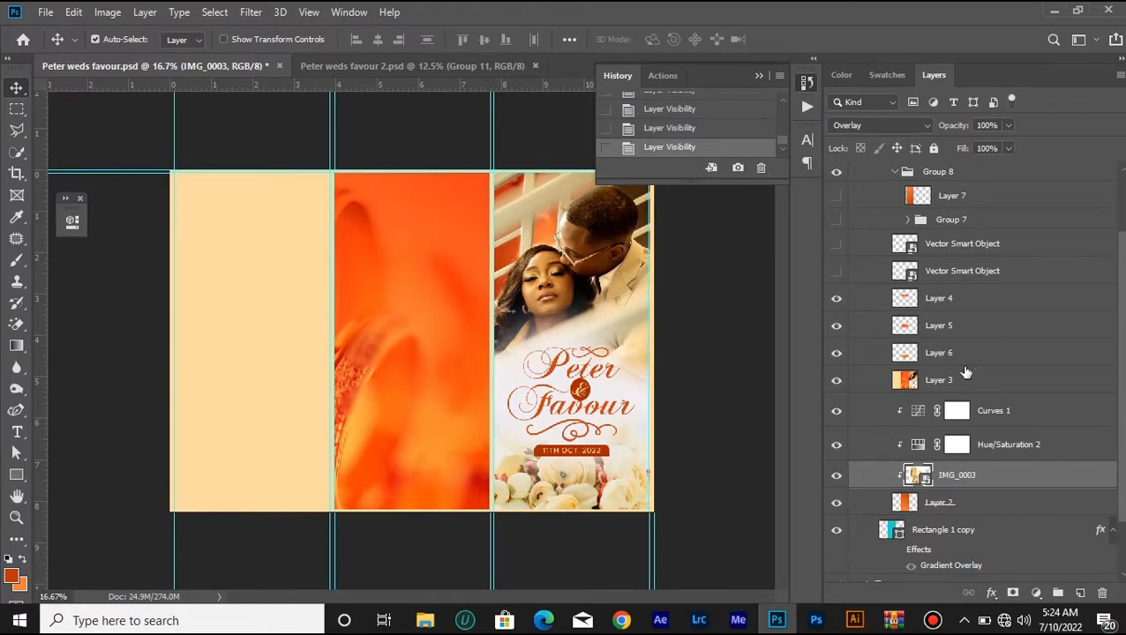
left_click(837, 298)
left_click(836, 325)
left_click(948, 381)
left_click(839, 382)
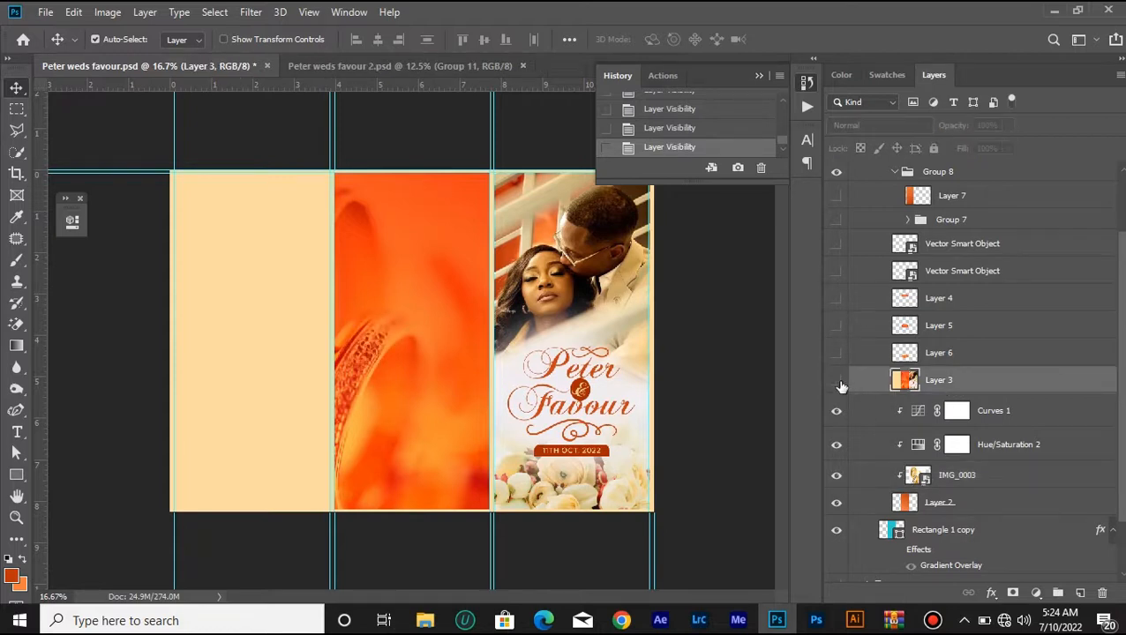
- Toggle the visibility of Layer 3 and Group 7 to compare the ring photo background with and without the Appreciation text
left_click(836, 382)
left_click(838, 383)
left_click(836, 221)
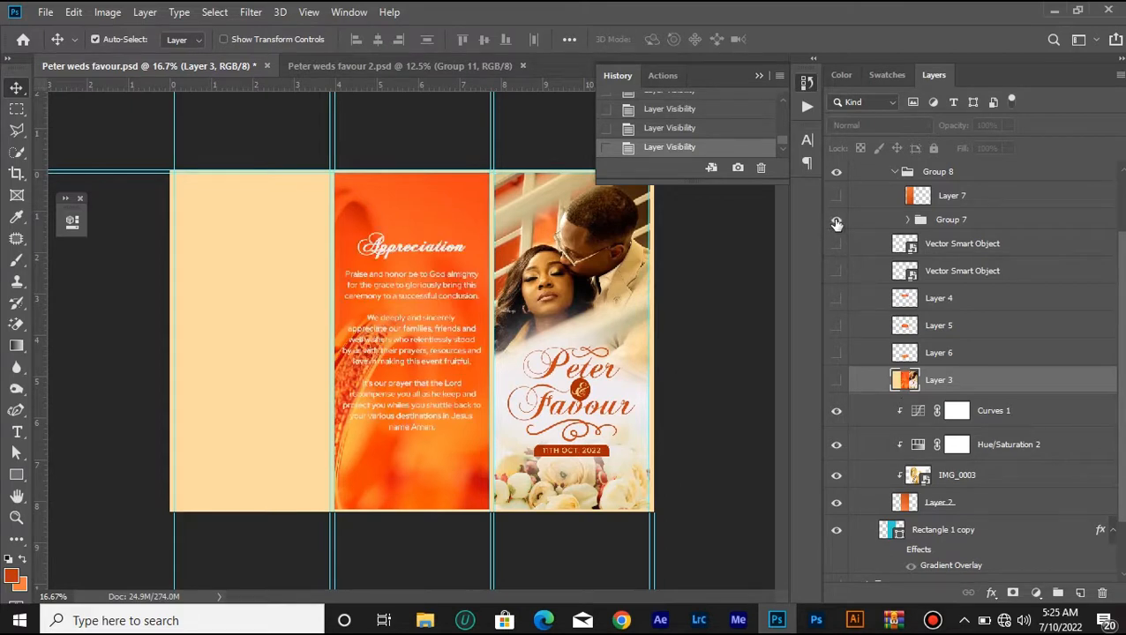
key("ctrl+plus")
key("ctrl+plus")
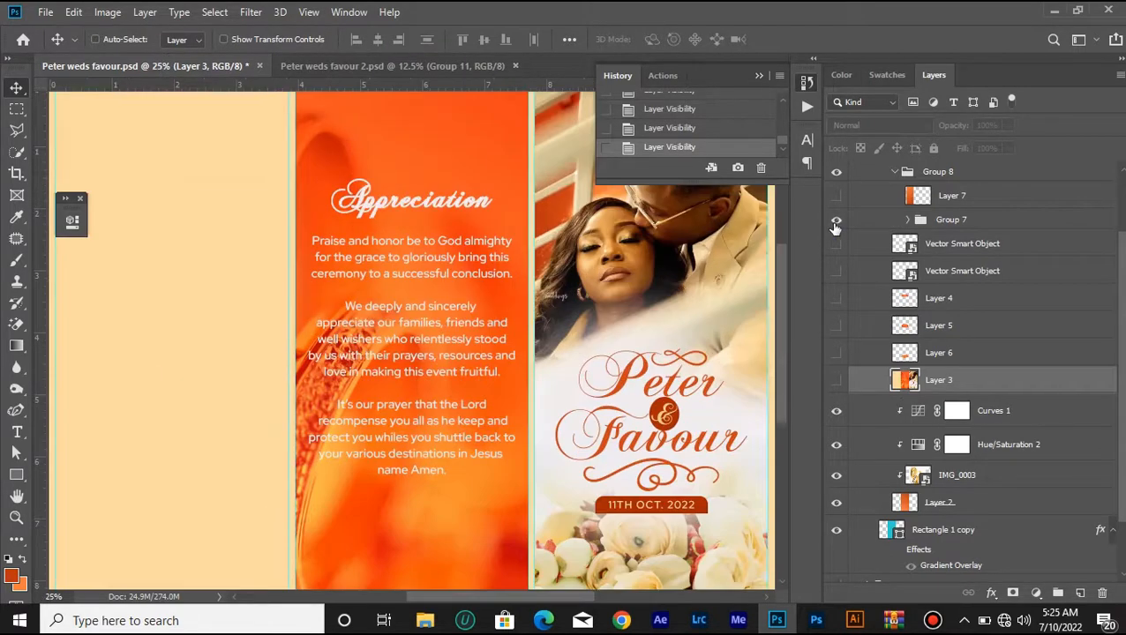
key("ctrl+minus")
left_click(835, 226)
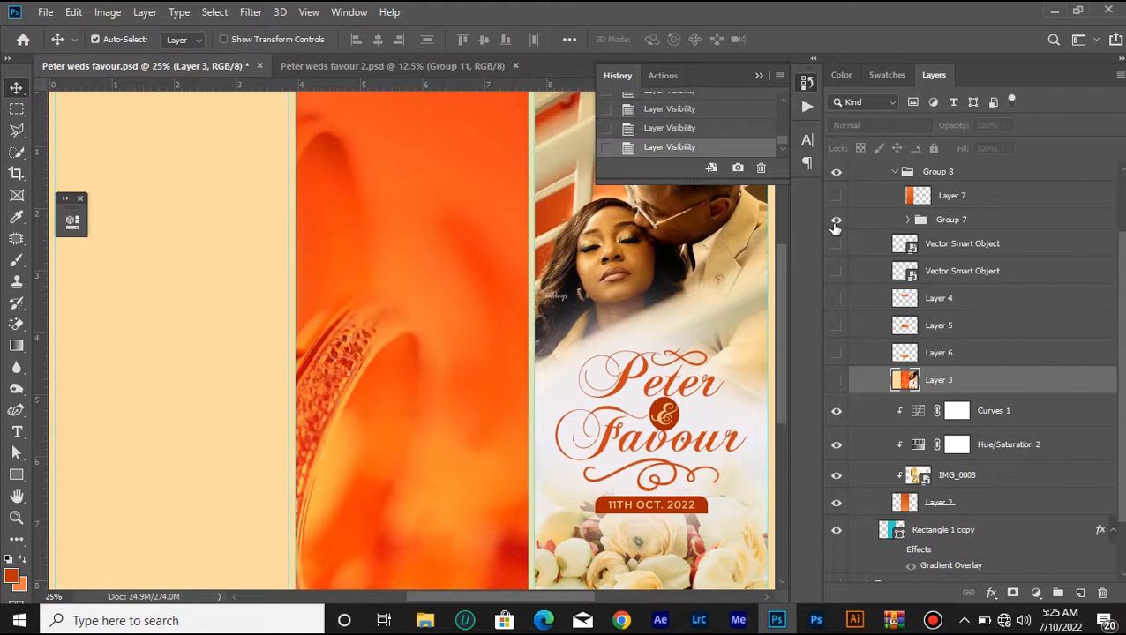
- Show the Group 7 text, add a new layer above Layer 3 and stamp all visible artwork onto it
left_click(834, 226)
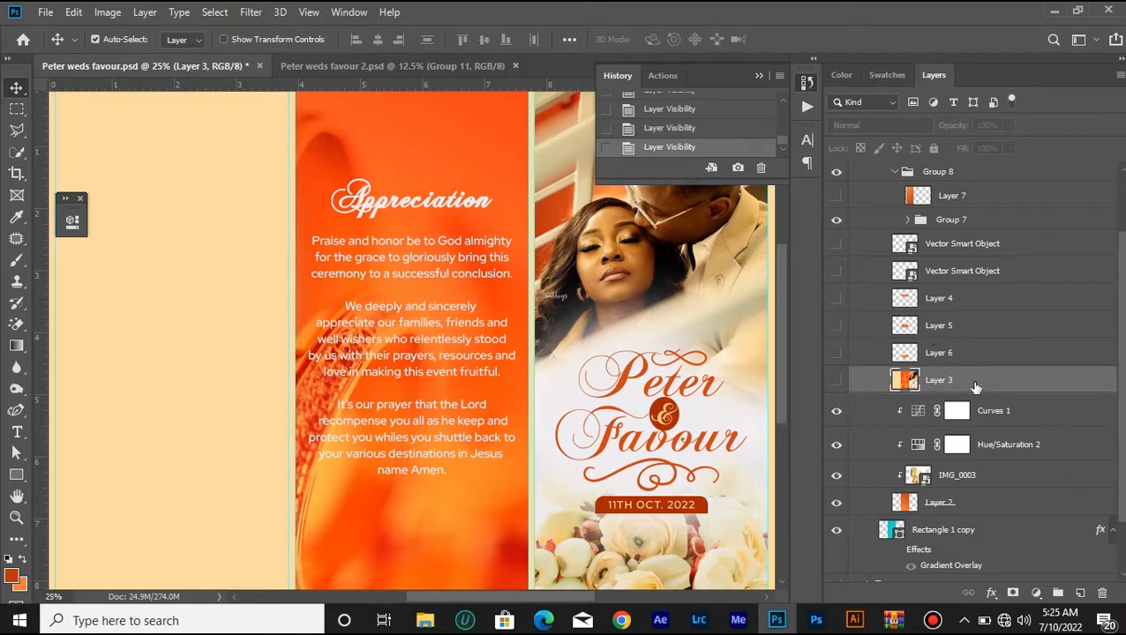
left_click(1080, 594)
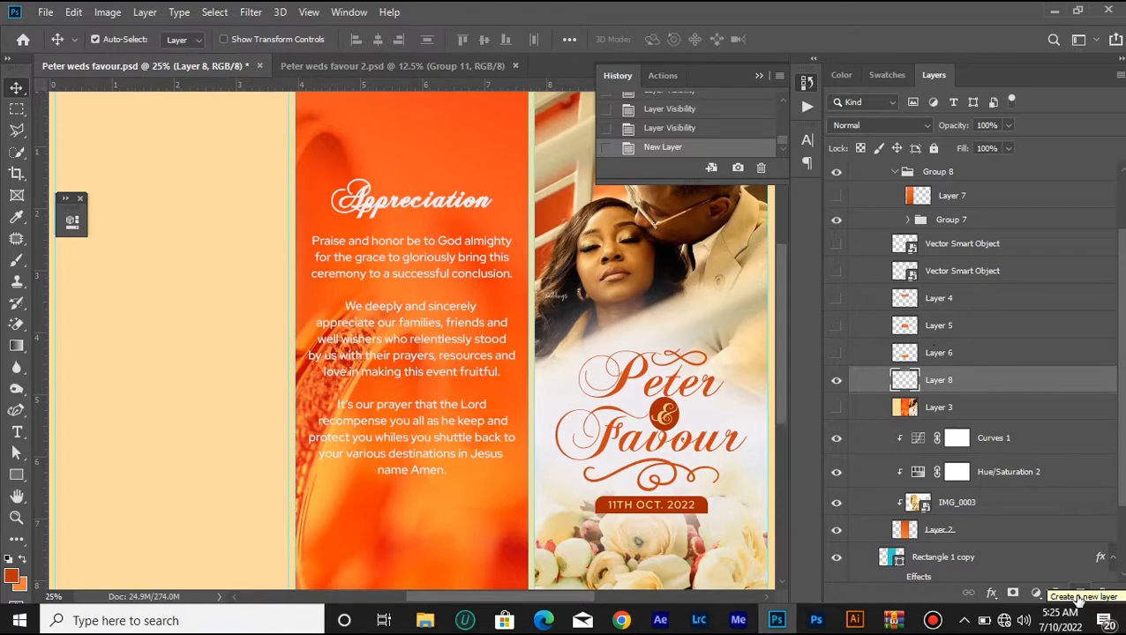
key("ctrl+shift+alt+e")
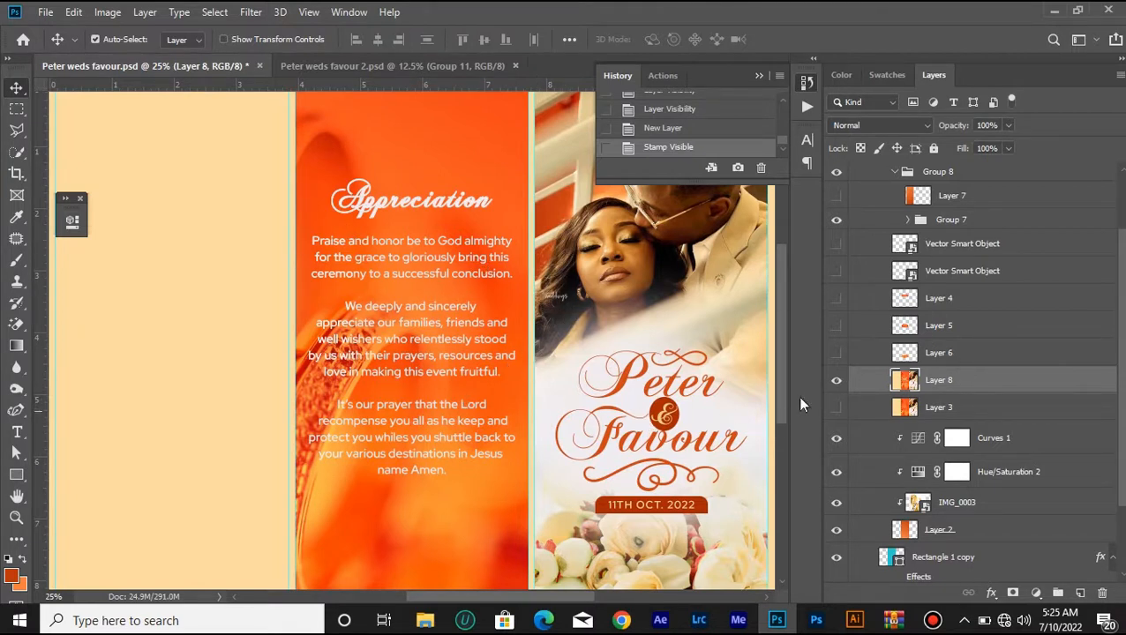
- Outline the third Appreciation paragraph, starting "It's our prayer", with a Polygonal Lasso selection on Layer 8
left_click(17, 132)
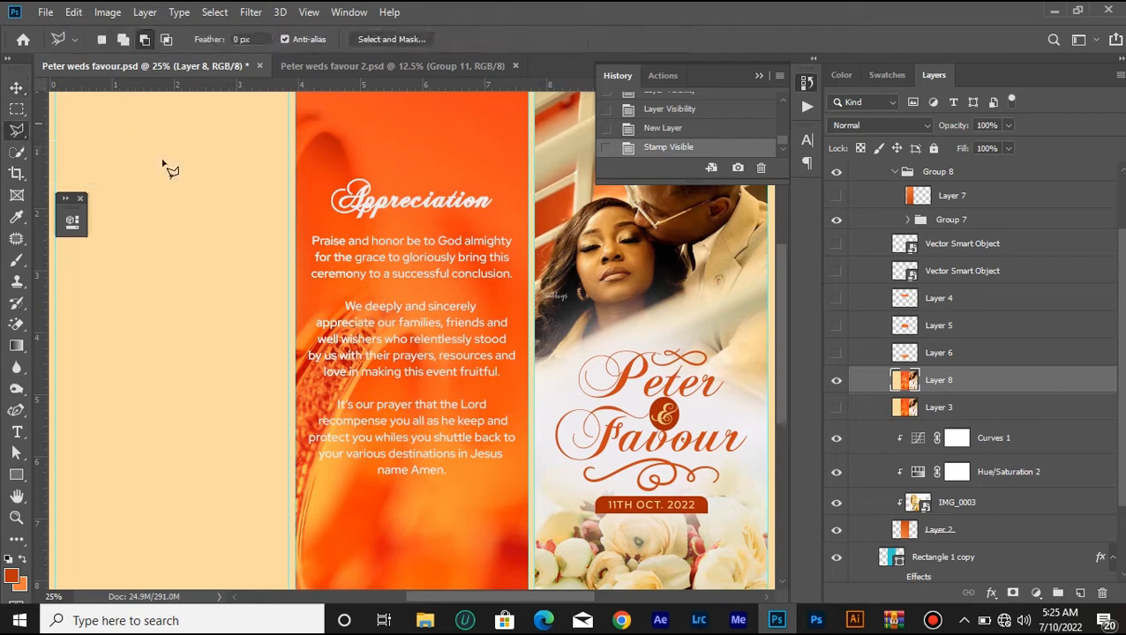
left_click(362, 469)
left_click(315, 467)
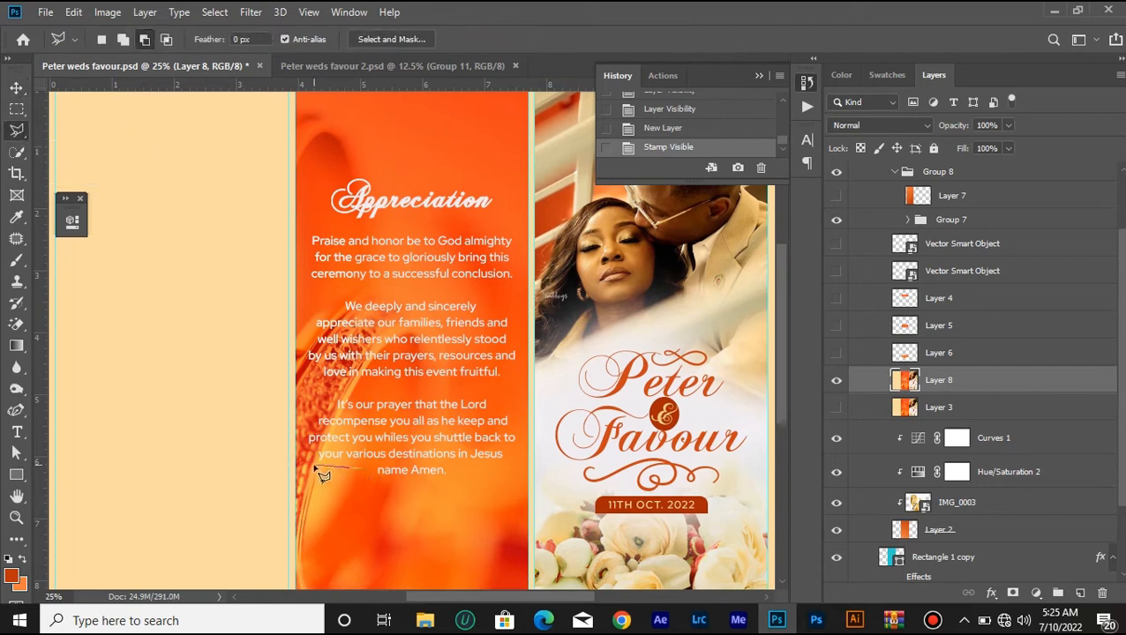
left_click(320, 403)
left_click(338, 397)
left_click(510, 396)
left_click(520, 438)
left_click(496, 475)
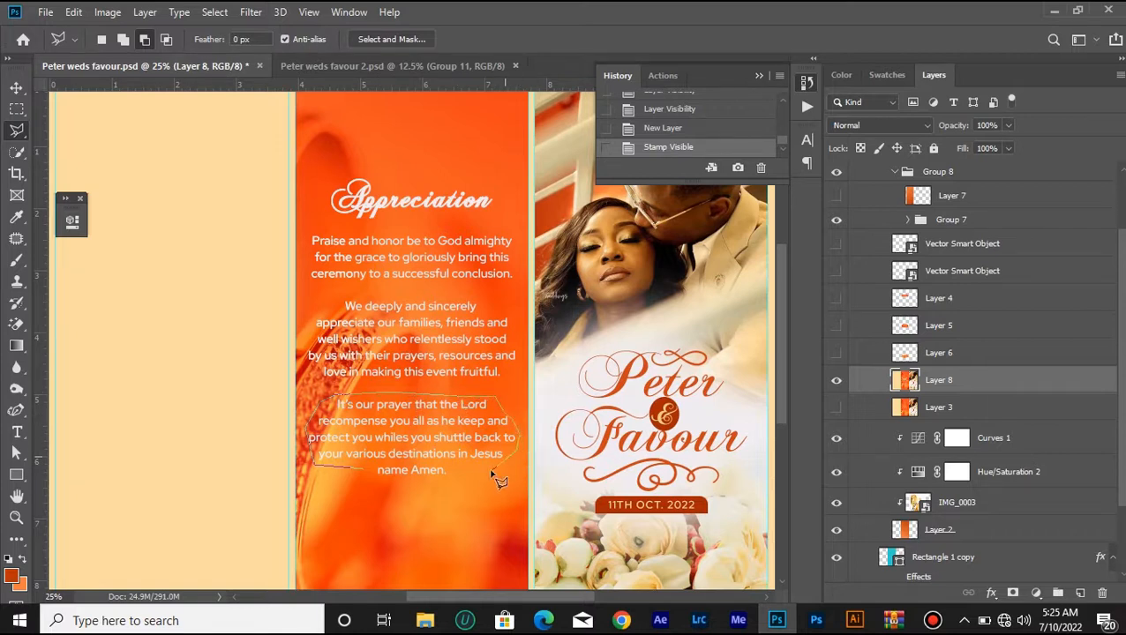
left_click(416, 484)
double_click(361, 475)
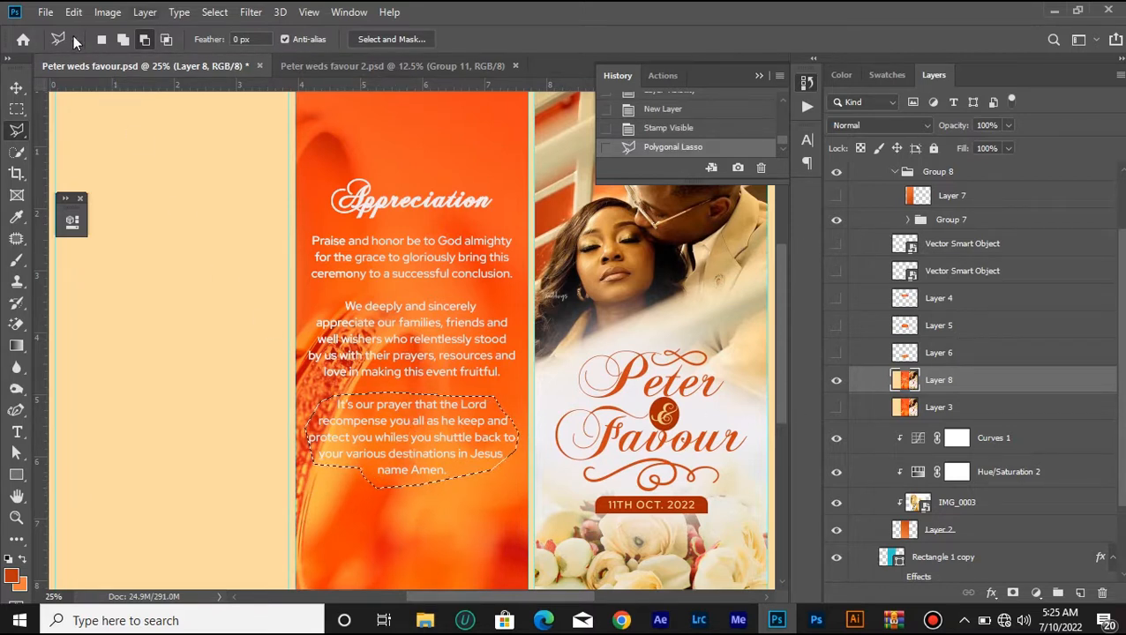
- Copy the selected paragraph area from the stamped layer and paste it onto its own layer
left_click(81, 13)
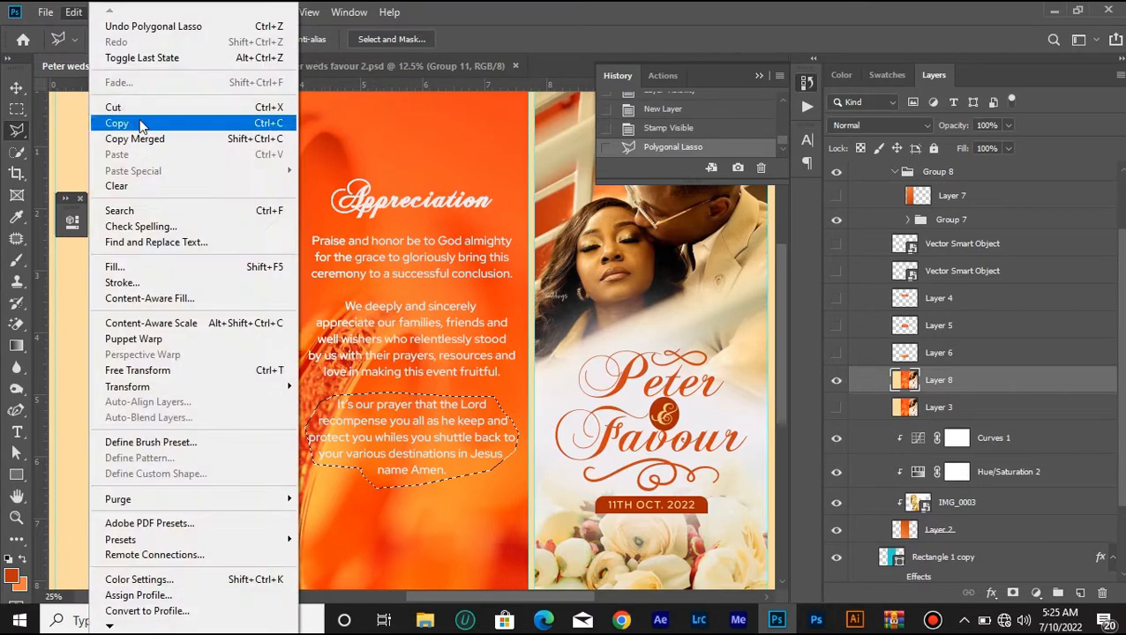
left_click(137, 124)
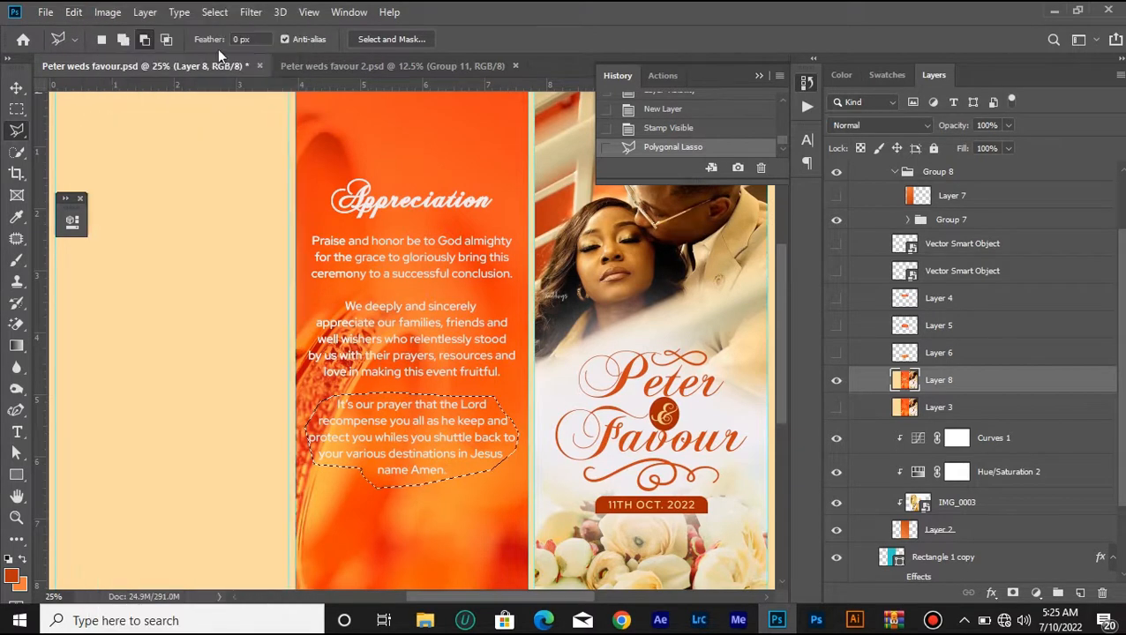
left_click(73, 12)
left_click(149, 153)
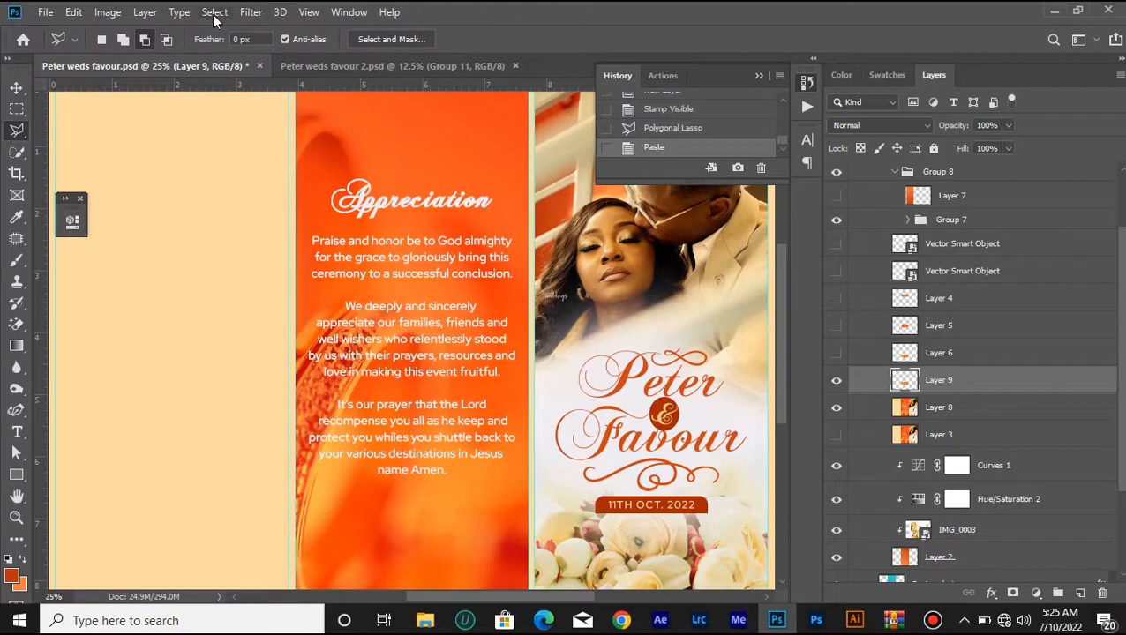
- Open the Gaussian Blur filter for the pasted paragraph area on Layer 9
left_click(215, 13)
left_click(251, 12)
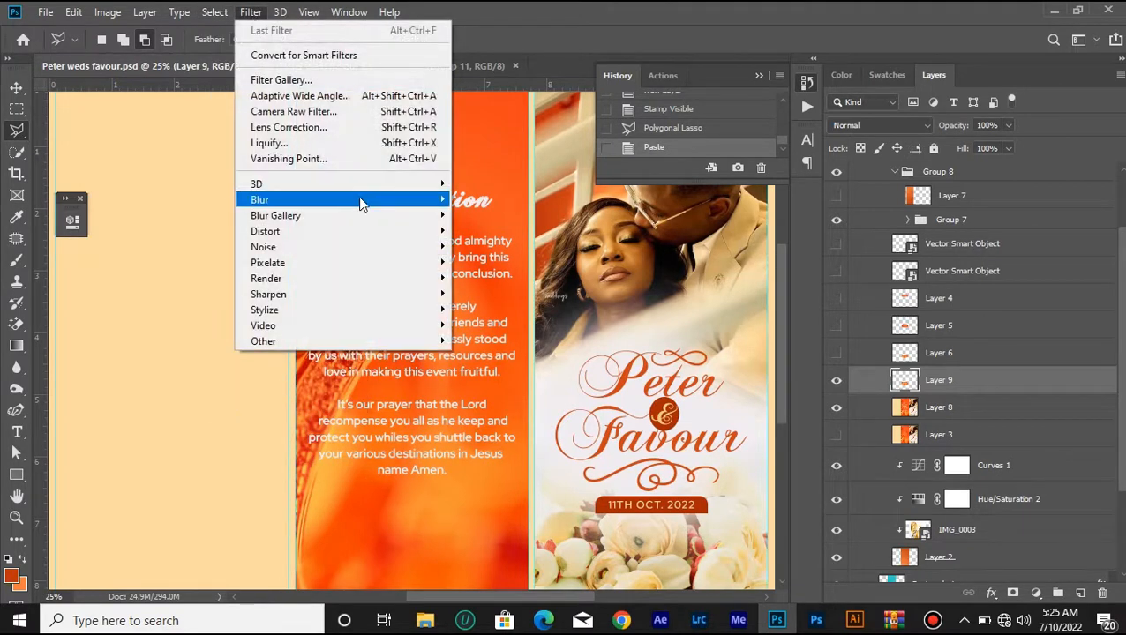
mouse_move(361, 199)
left_click(499, 263)
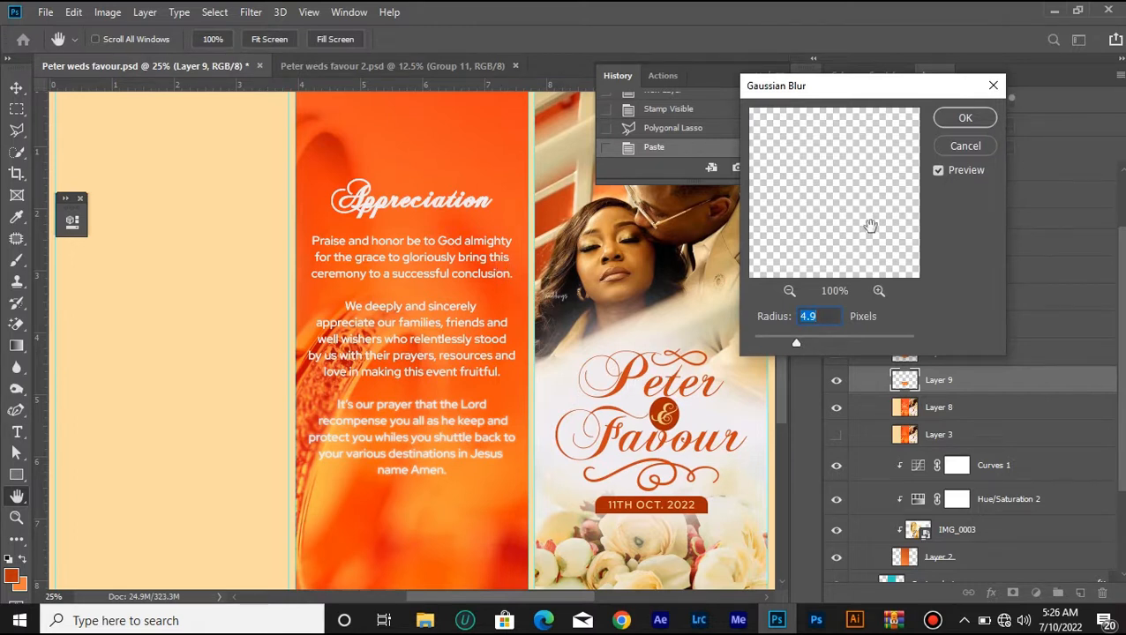
- Apply a Gaussian Blur to Layer 9, adjusting the radius while comparing with the preview off and on
left_click(957, 146)
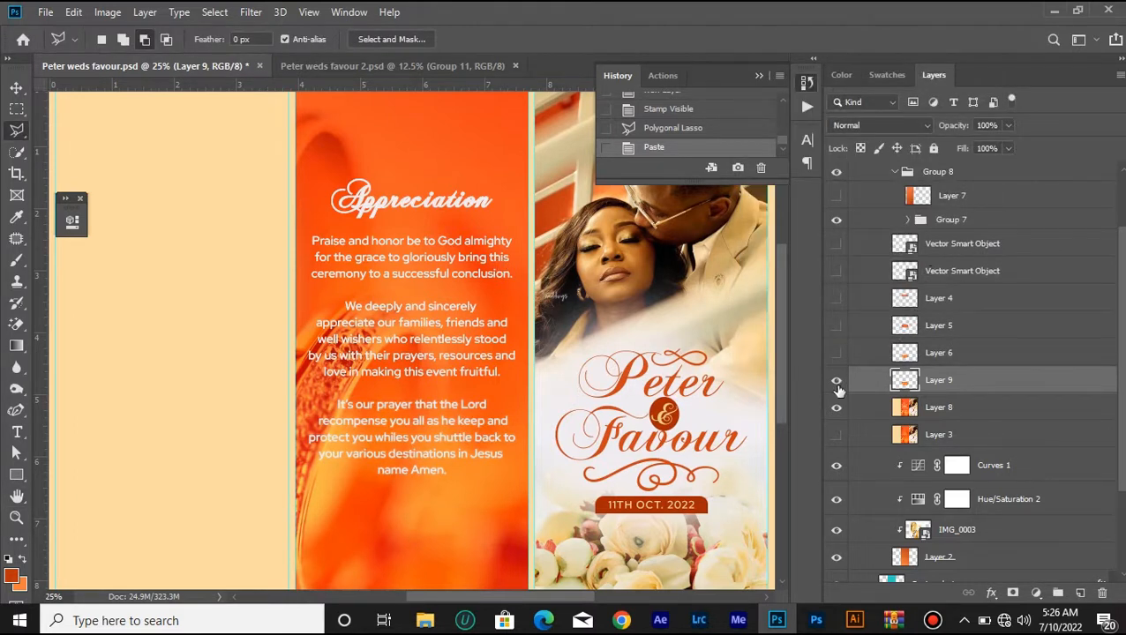
left_click(245, 14)
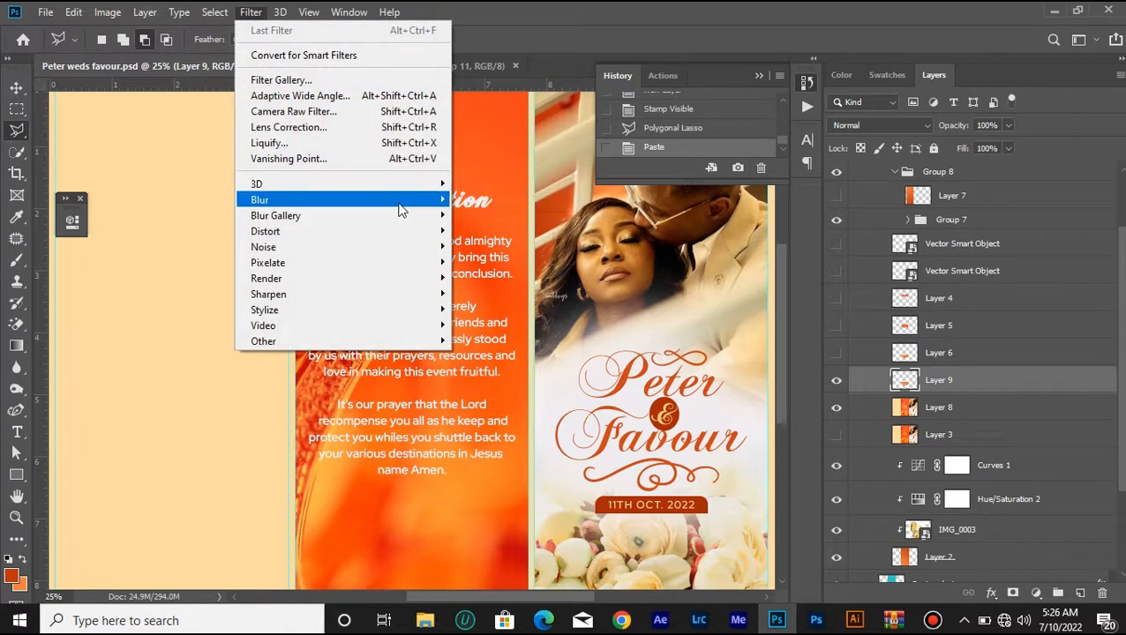
mouse_move(401, 202)
left_click(492, 262)
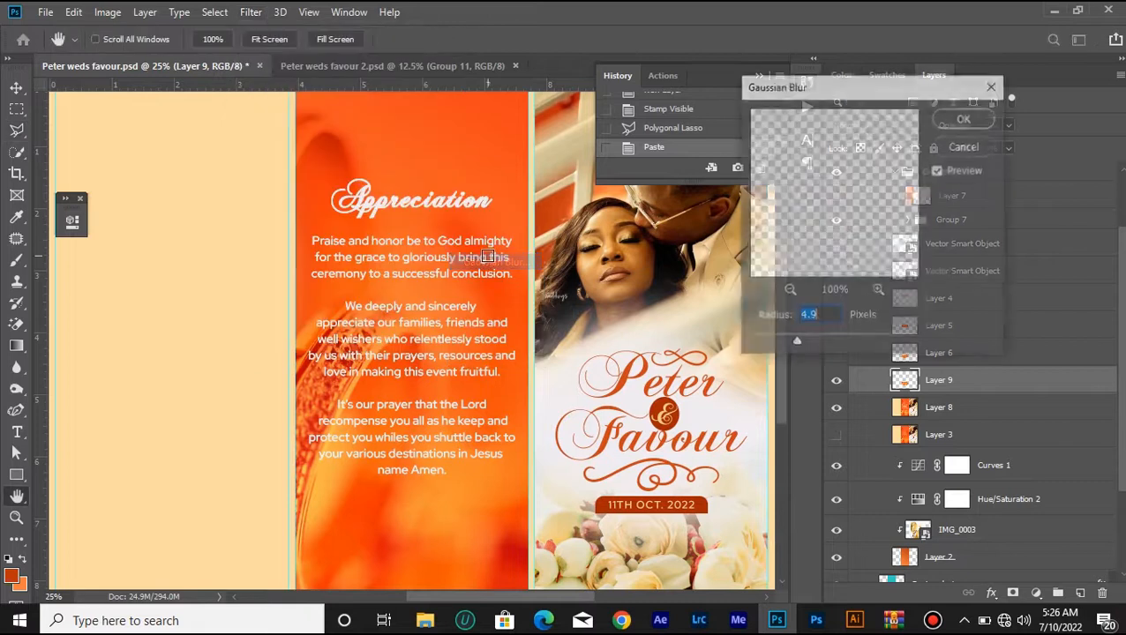
left_click(777, 343)
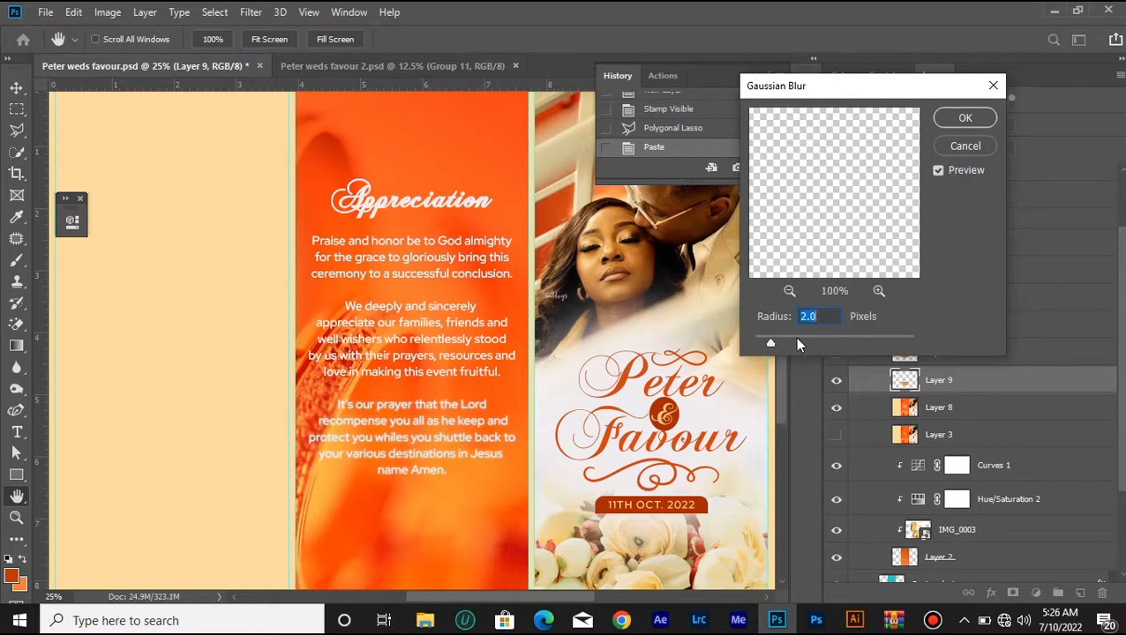
left_click_drag(769, 347, 758, 343)
left_click(935, 170)
left_click(809, 341)
left_click(937, 171)
left_click(966, 117)
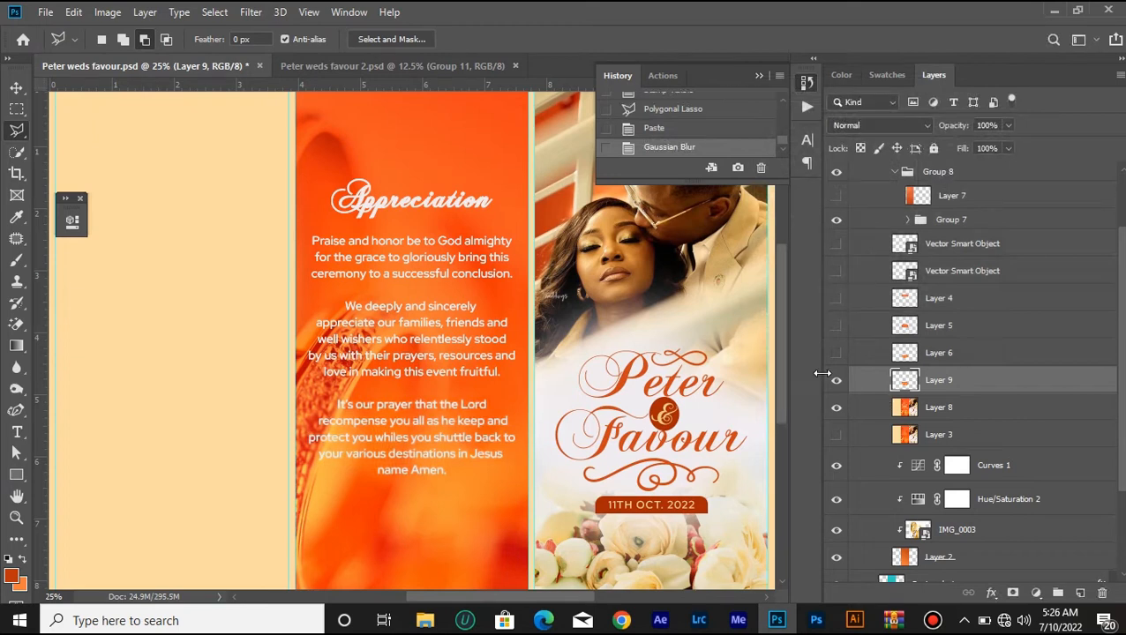
- Toggle Layer 9's visibility to compare the blur behind the text, and delete the layer
left_click(836, 380)
left_click(836, 380)
left_click(836, 381)
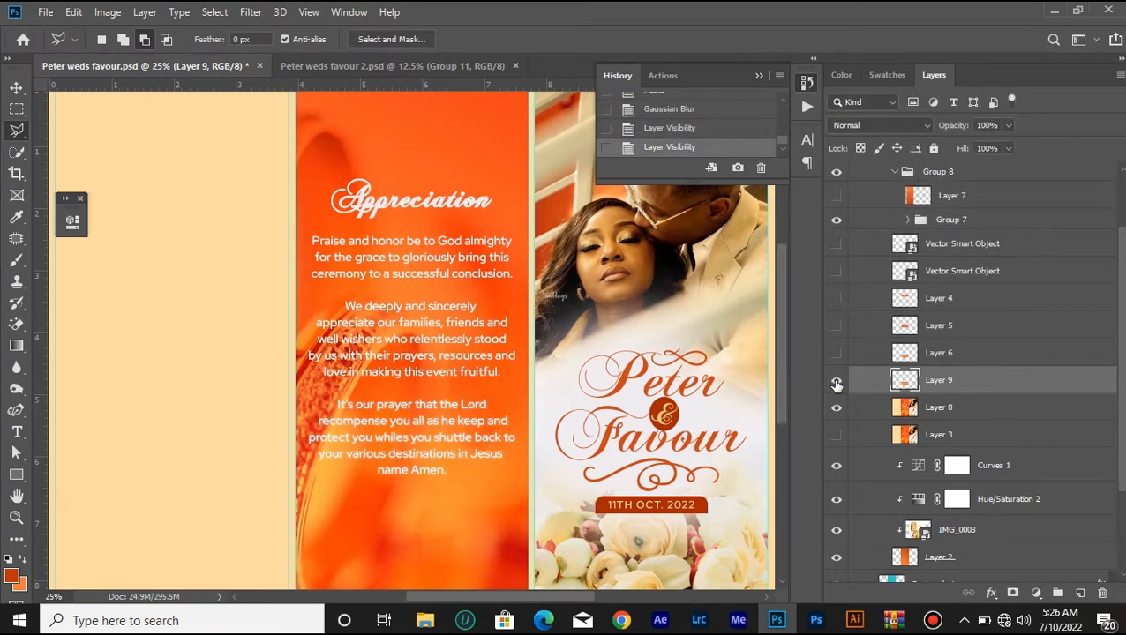
left_click(837, 380)
left_click(837, 380)
key("Delete")
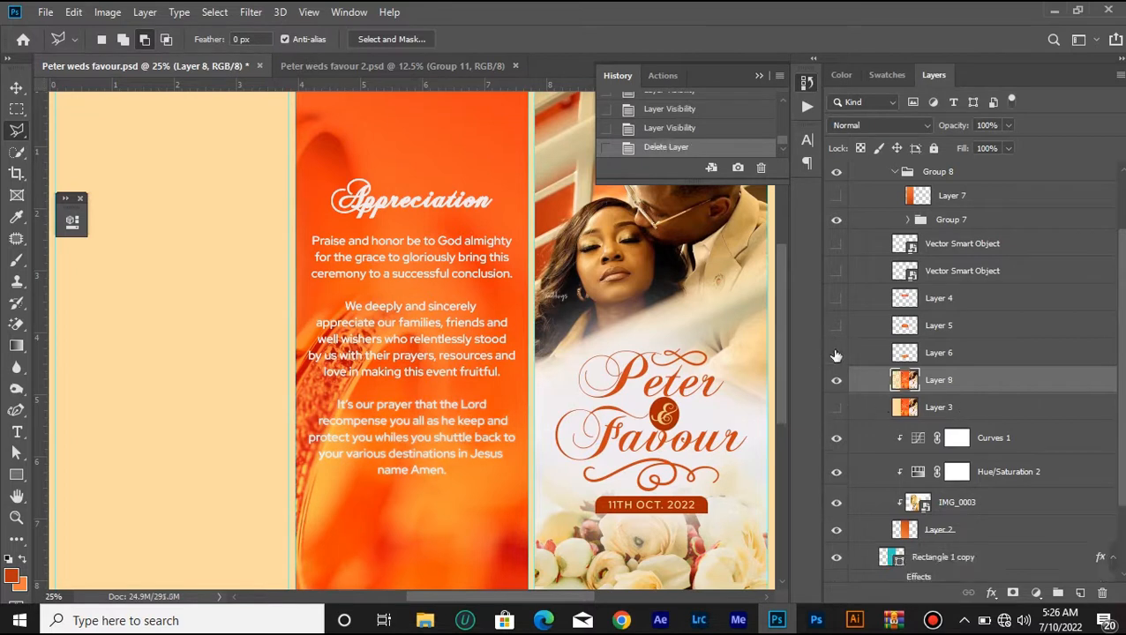
- Toggle Layers 4, 5 and 6 to compare the blurred patches behind the Appreciation paragraphs, leaving all three shown
left_click(837, 353)
left_click(836, 327)
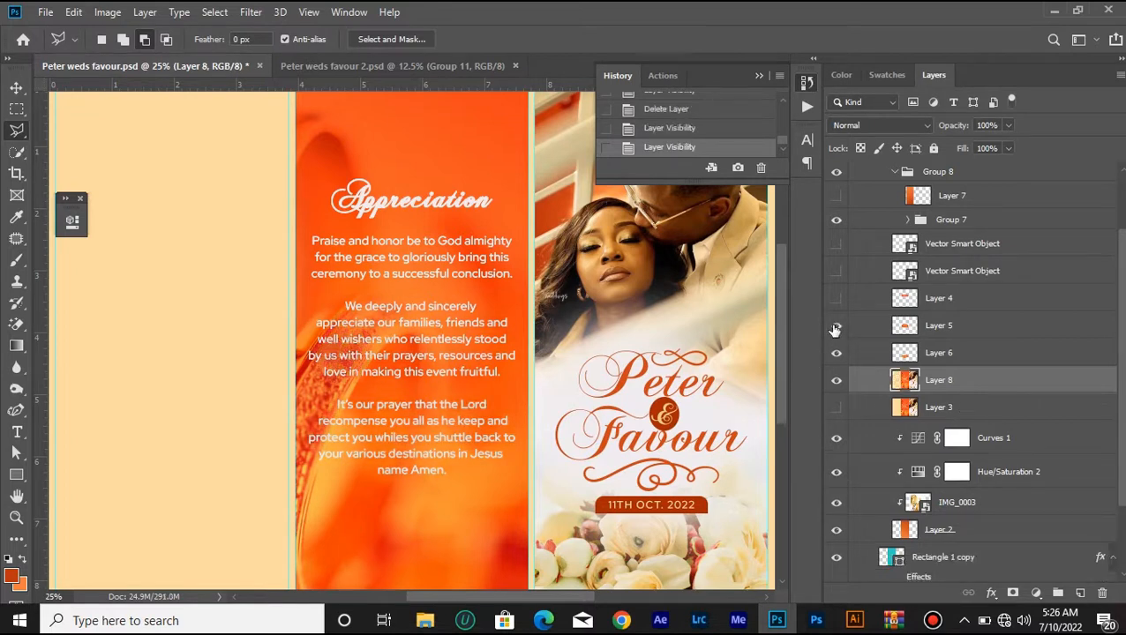
left_click(836, 299)
left_click(836, 353)
left_click(836, 327)
left_click(836, 298)
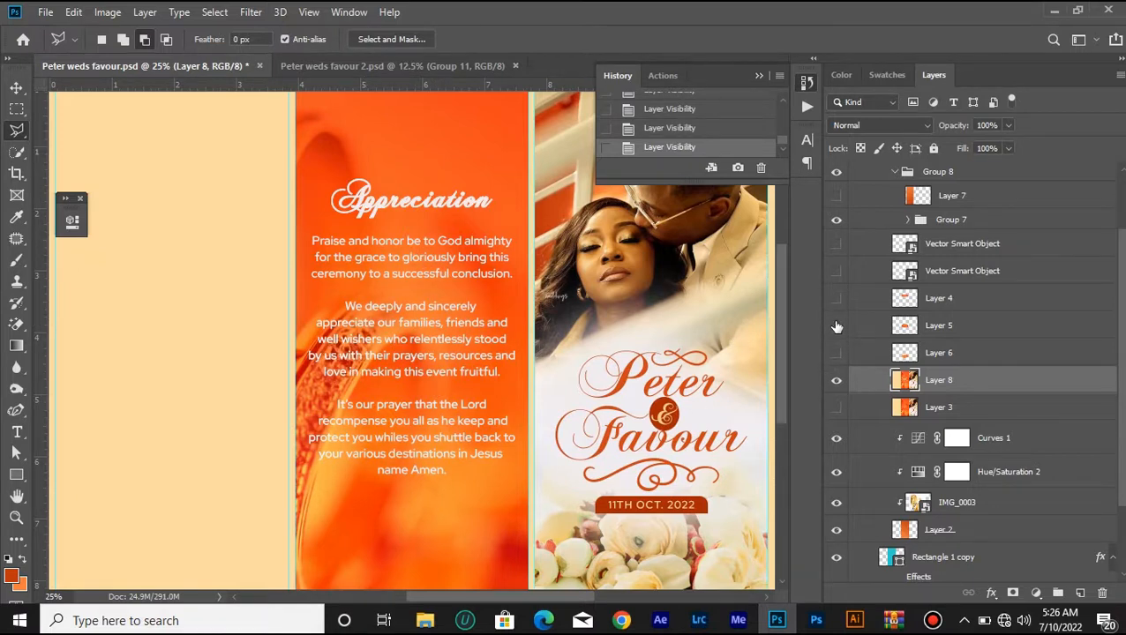
left_click(838, 328)
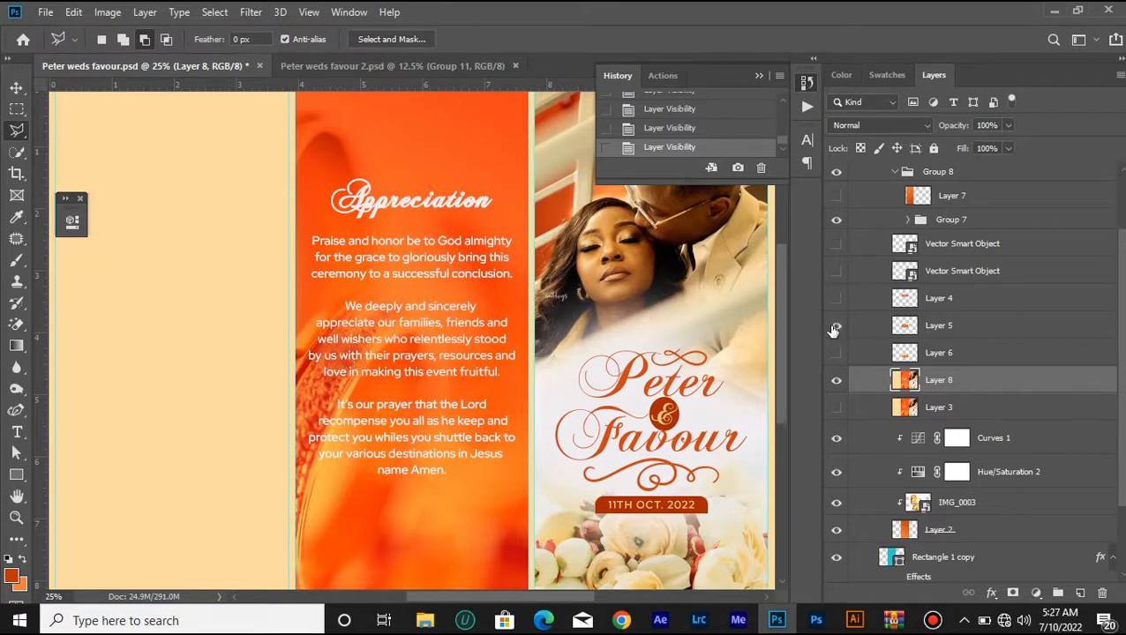
left_click_drag(836, 354, 835, 300)
- Show both Vector Smart Object flourishes around the Appreciation text and delete the hidden Layer 7
left_click(895, 278)
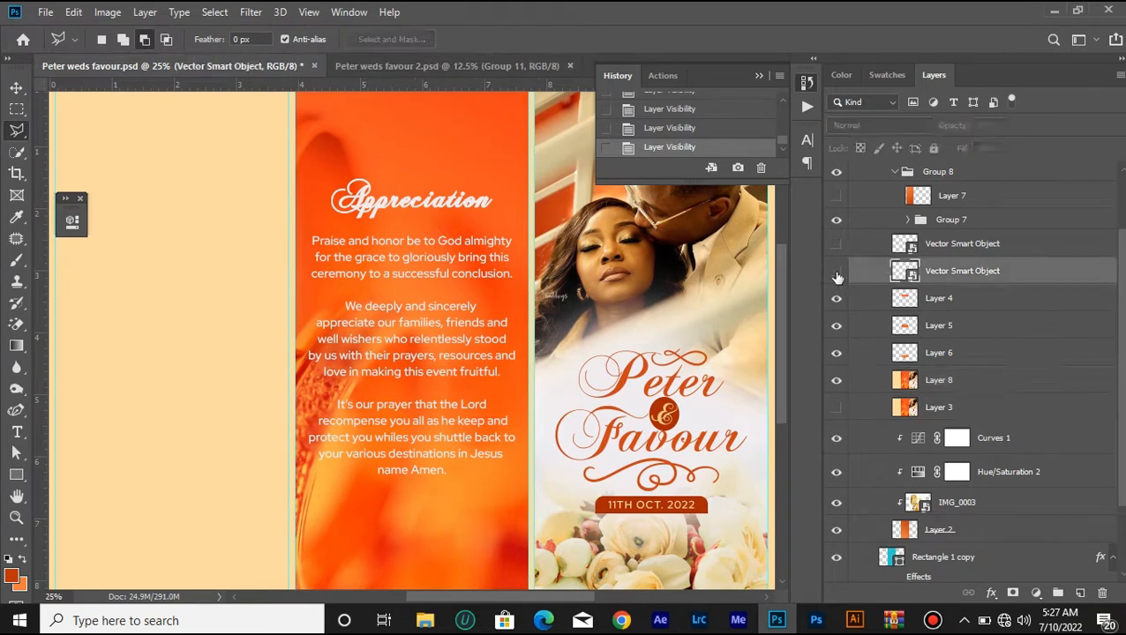
left_click(836, 271)
left_click(836, 244)
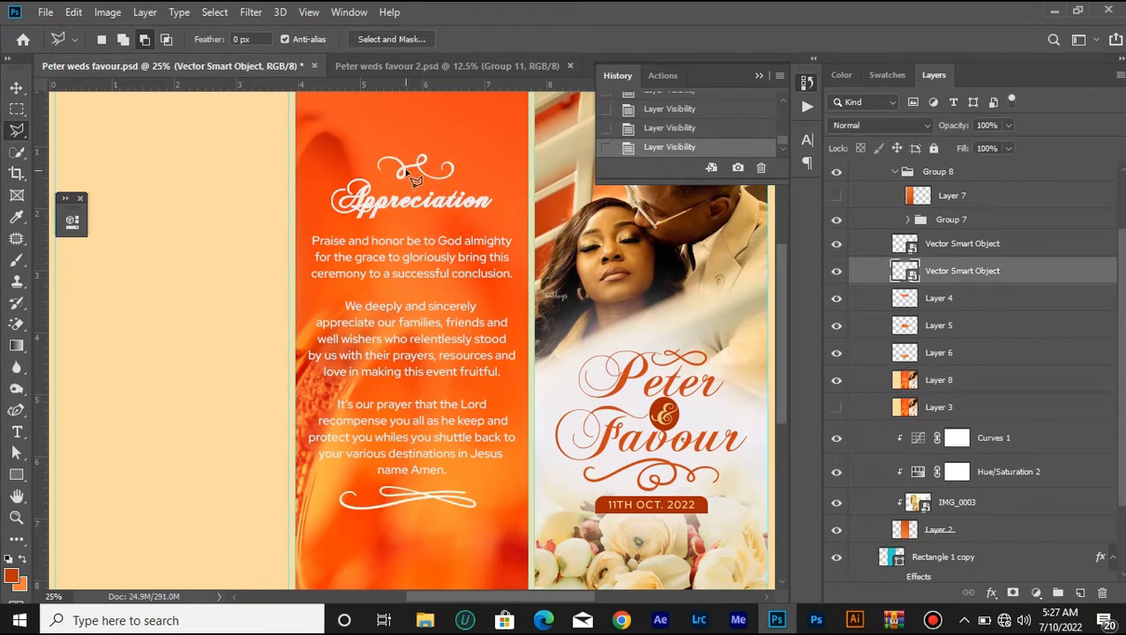
scroll(933, 244, "up", 1)
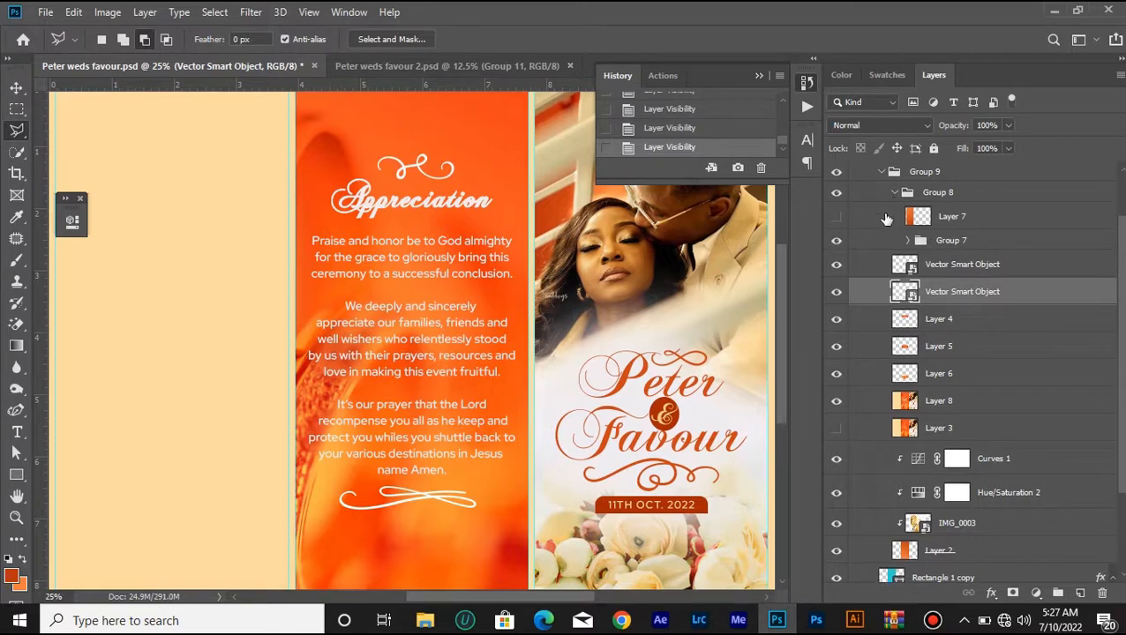
left_click(924, 228)
key("Delete")
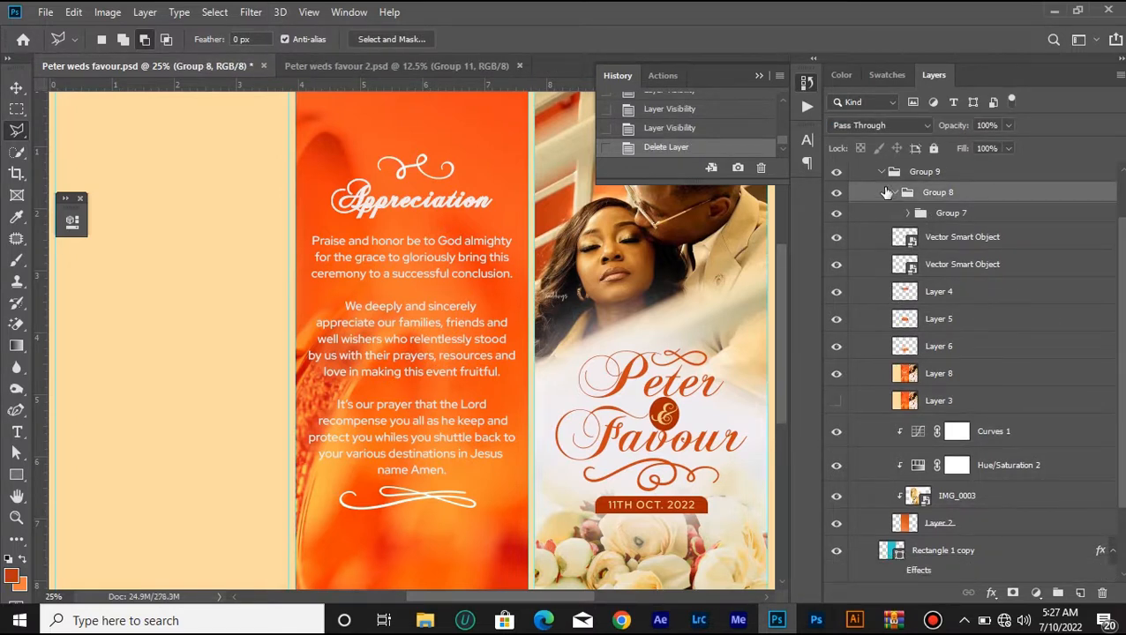
- Revert the document to its opening snapshot, Peter weds favour.psd, in the history
left_click_drag(782, 137, 784, 106)
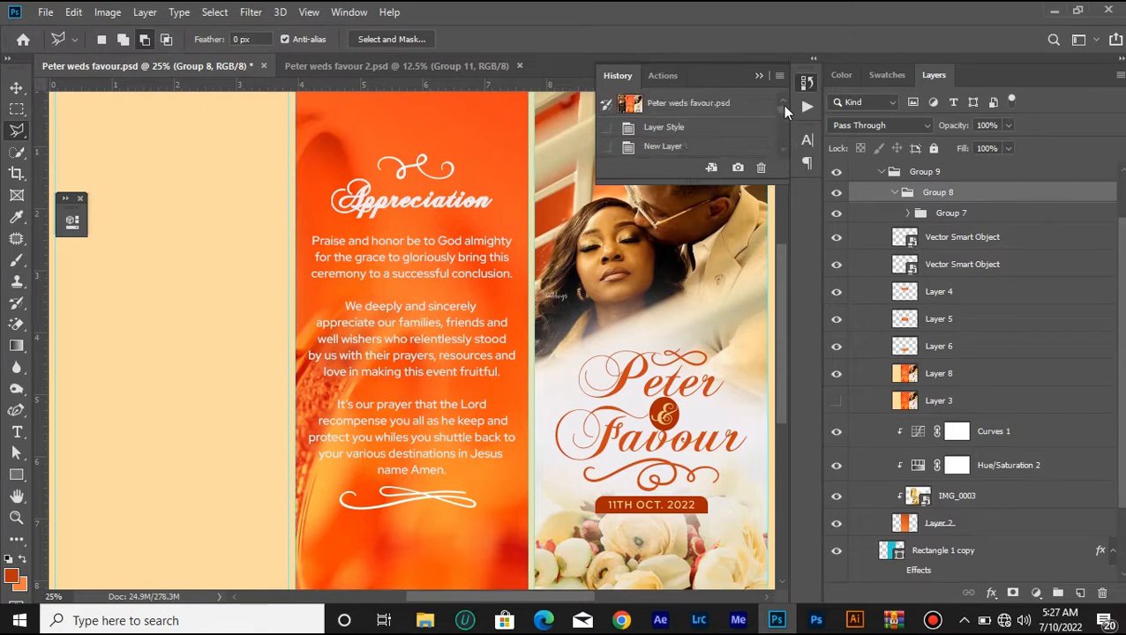
left_click(756, 110)
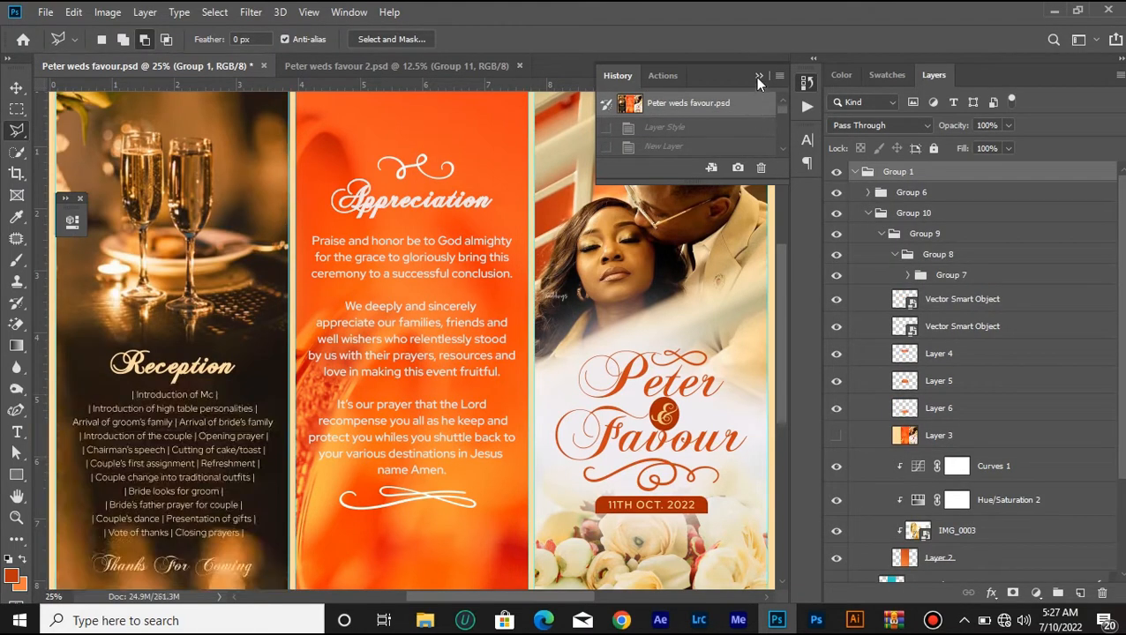
left_click(757, 78)
key("ctrl+minus")
key("ctrl+minus")
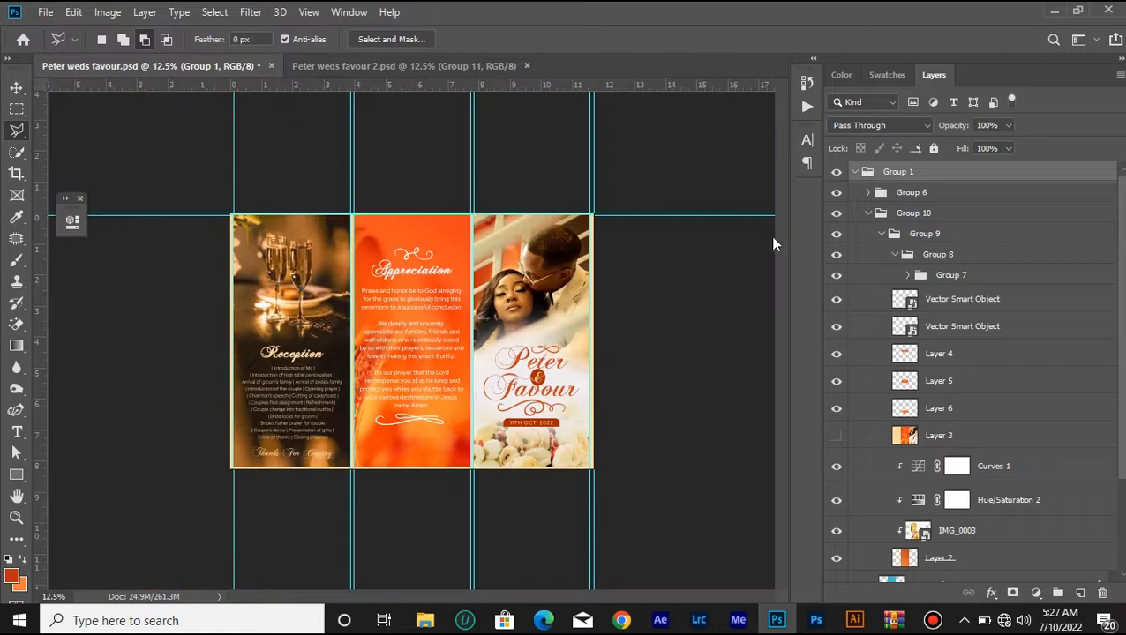
- Open the Appreciation body paragraph for editing with the Type tool and commit it
key("ctrl+plus")
key("ctrl+plus")
key("ctrl+plus")
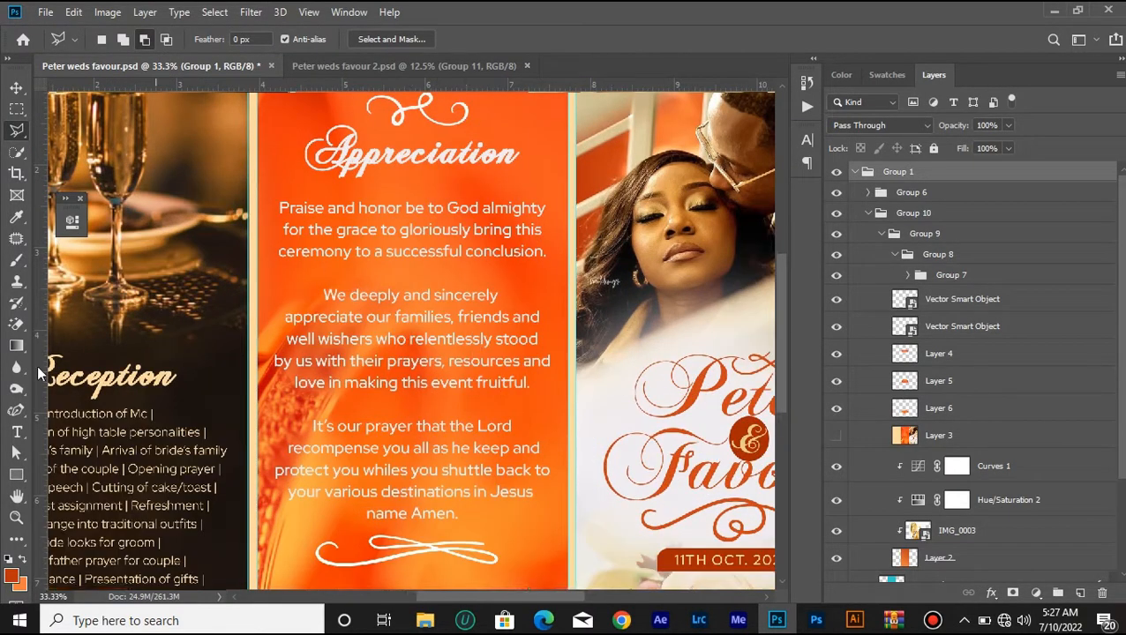
left_click(17, 432)
left_click(408, 210)
left_click(790, 39)
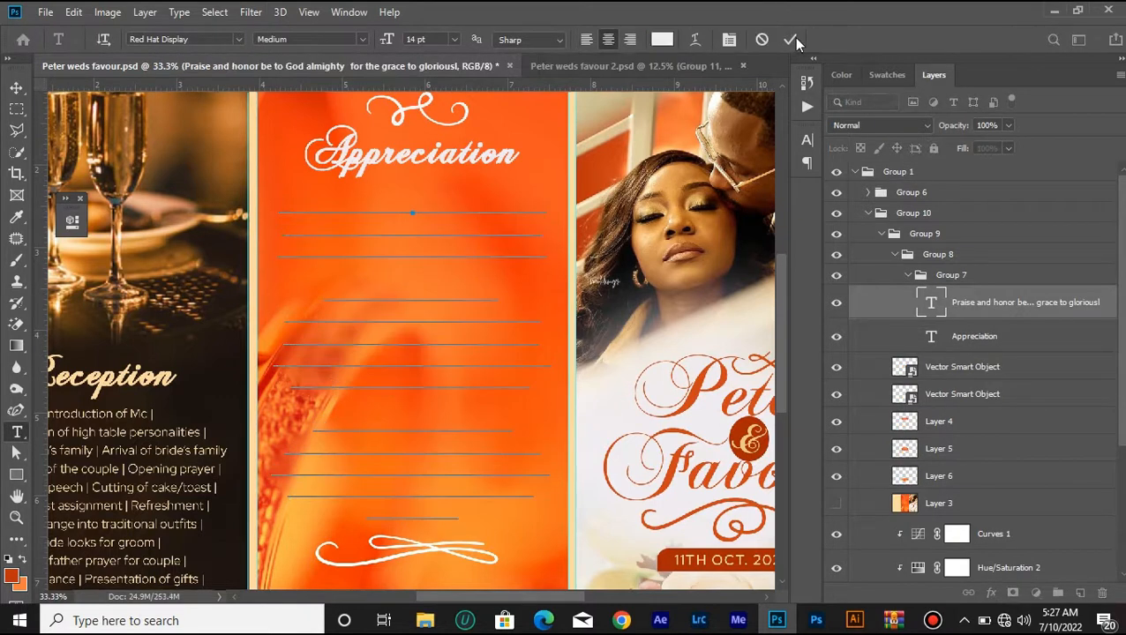
left_click(17, 87)
key("ctrl+minus")
key("ctrl+minus")
key("ctrl+minus")
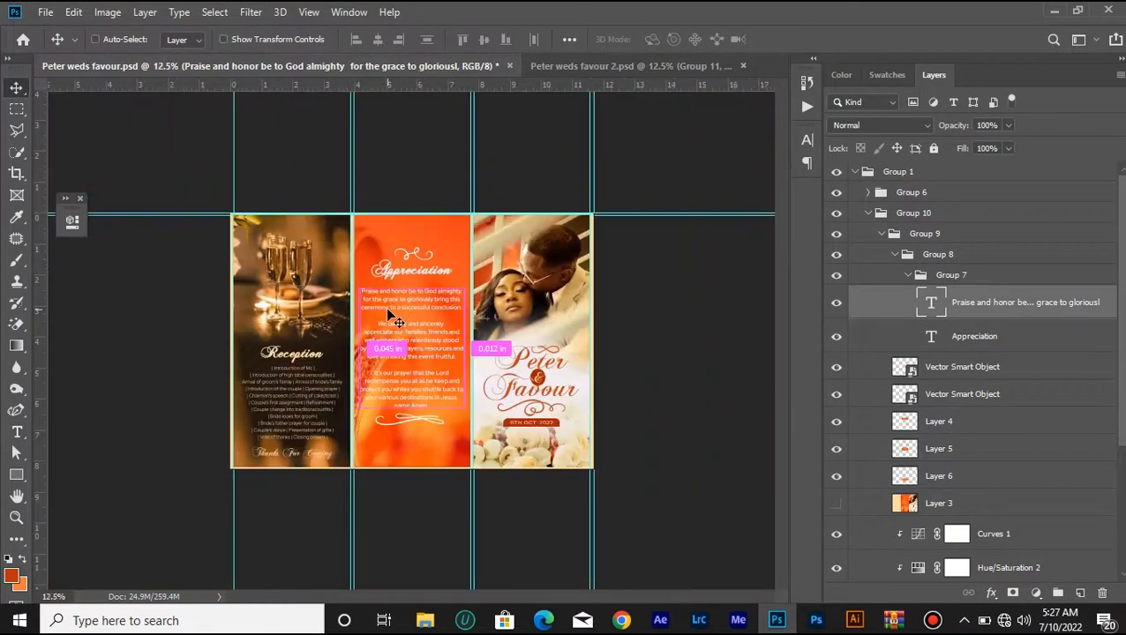
key("ctrl+plus")
key("ctrl+minus")
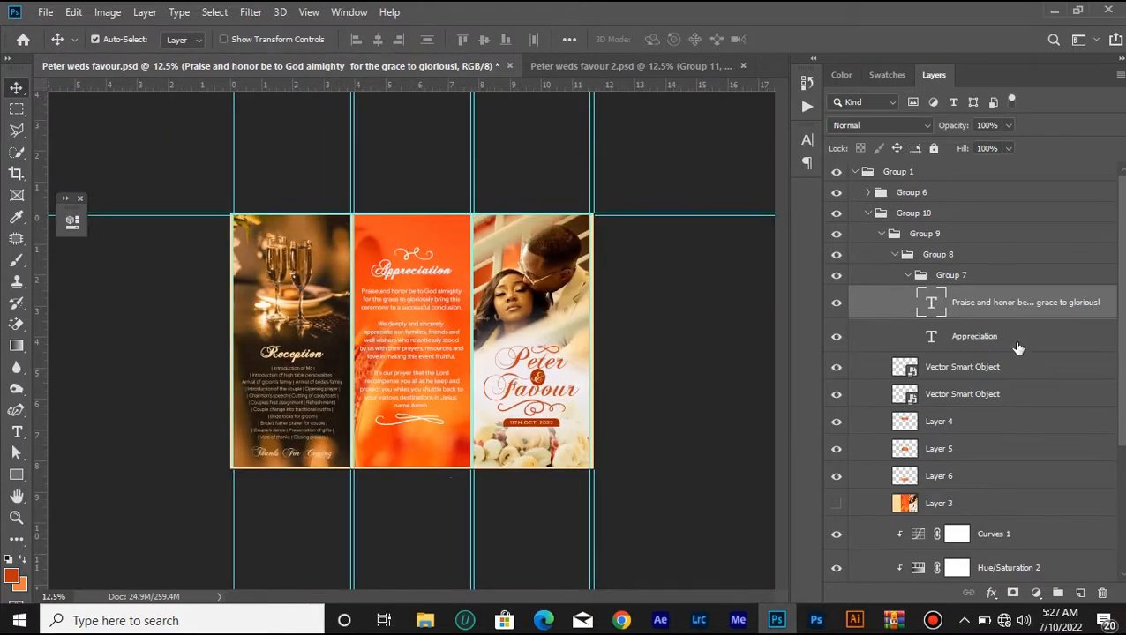
- Check the Appreciation body text layer's visibility, and restore the opening snapshot from the history again
left_click(837, 304)
scroll(1024, 523, "down", 3)
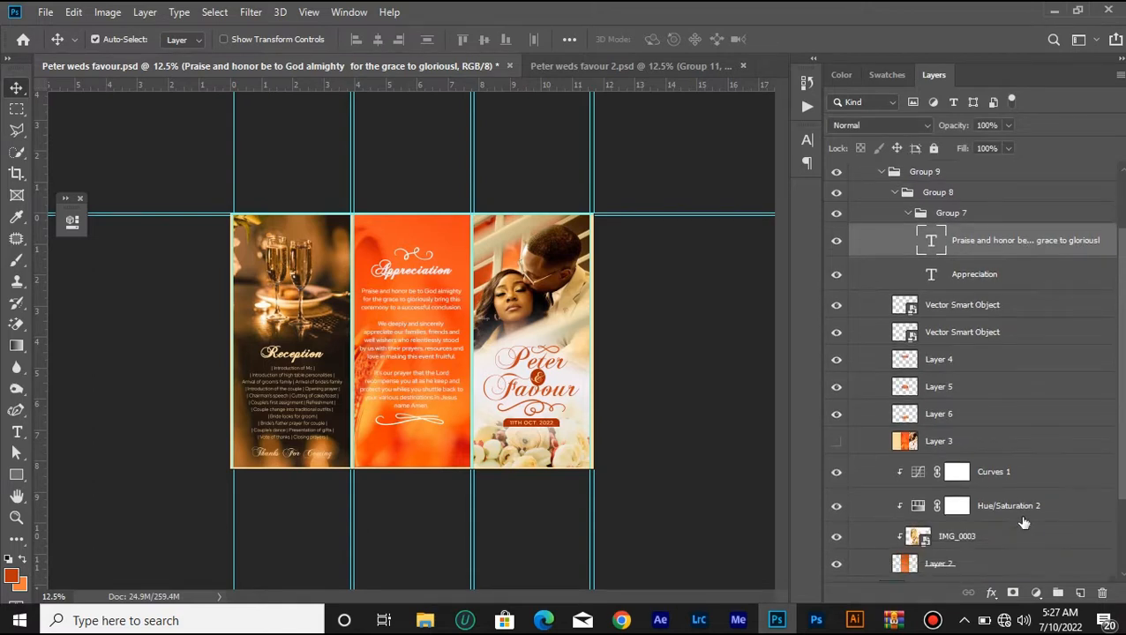
left_click(1000, 551)
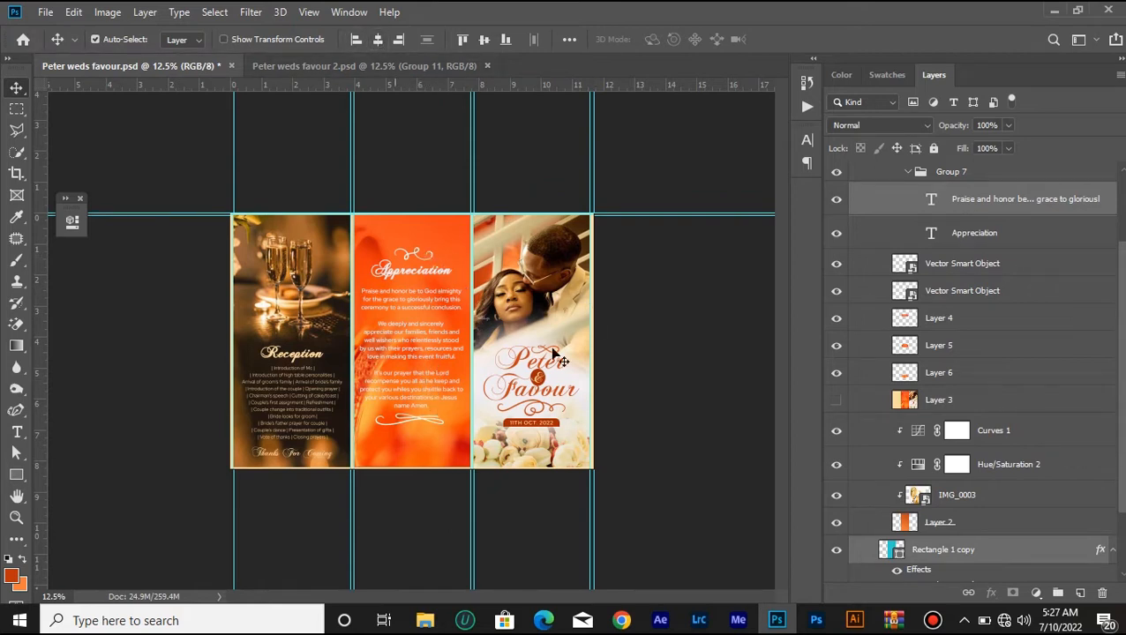
scroll(918, 237, "up", 3)
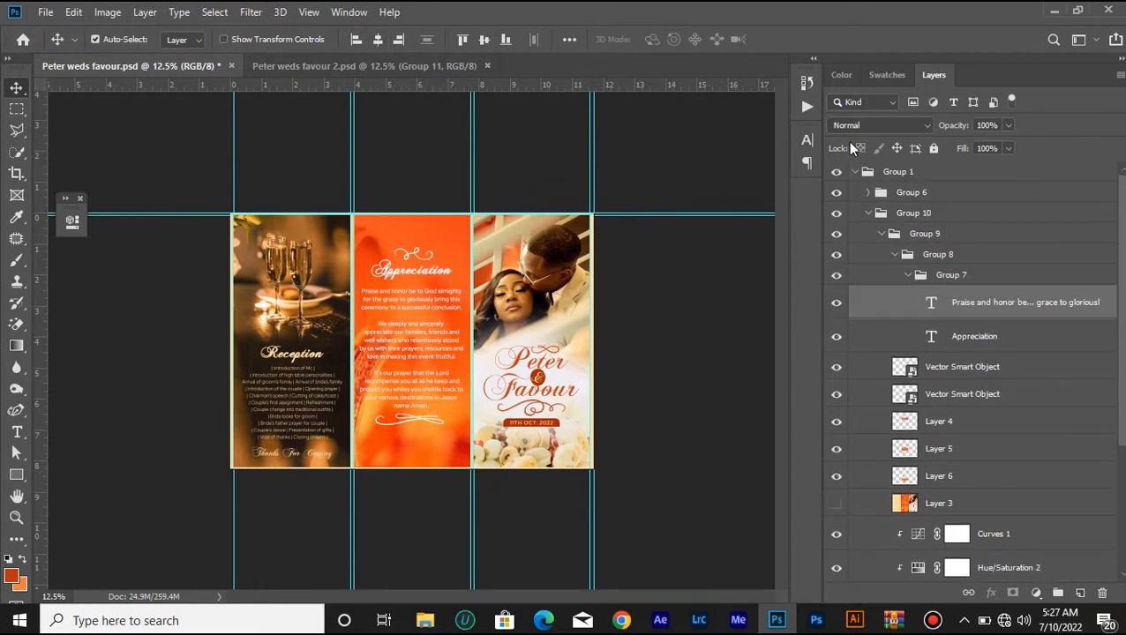
left_click(806, 82)
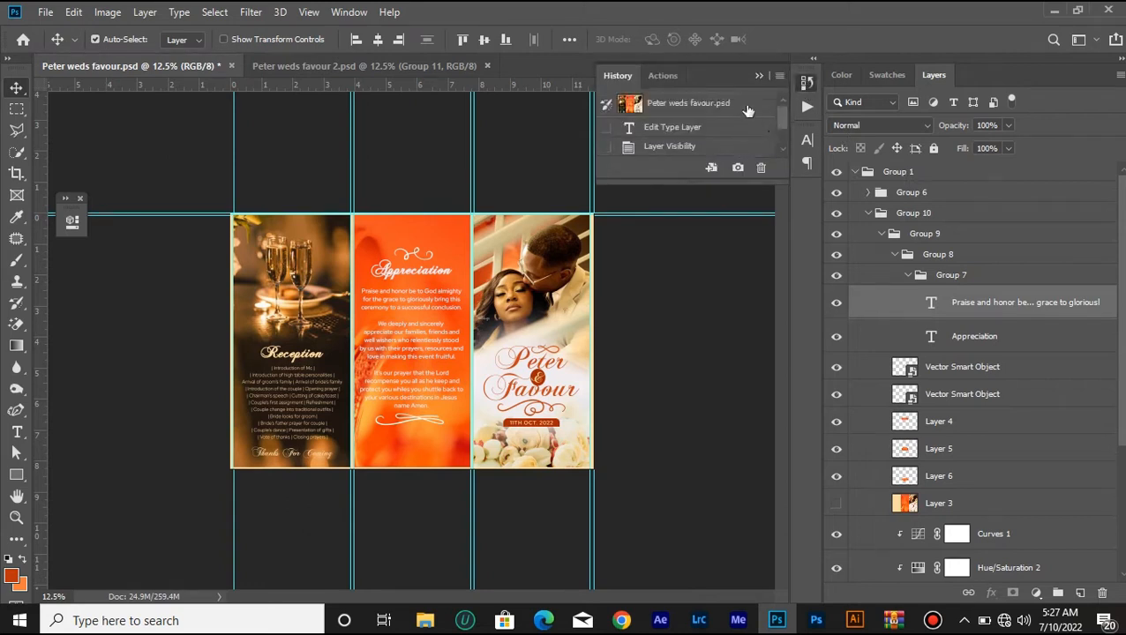
left_click(748, 107)
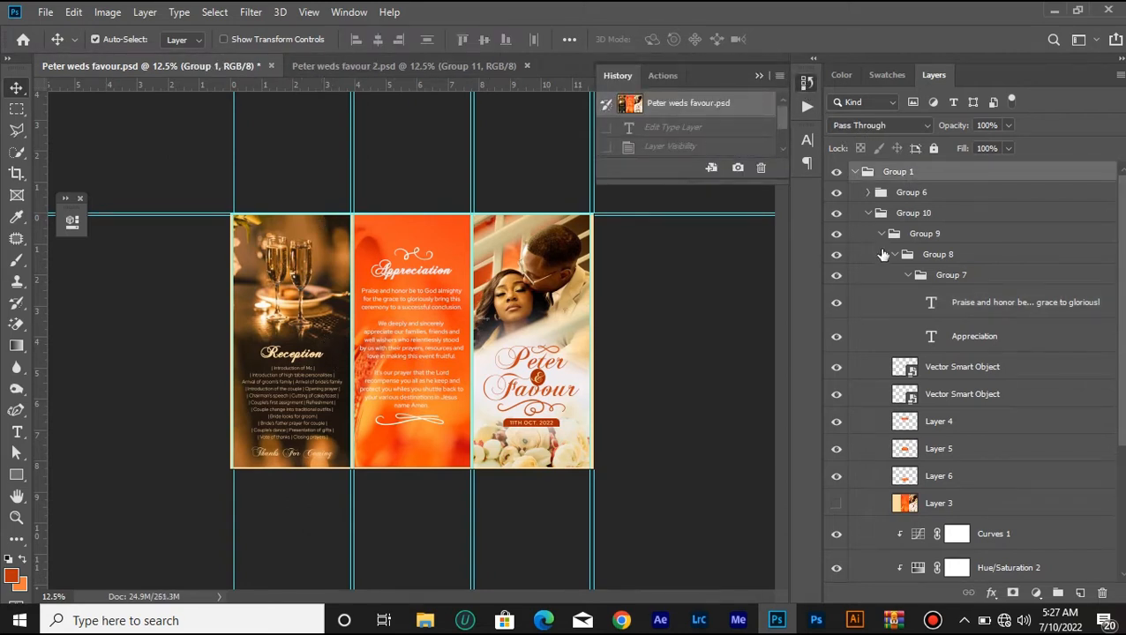
- Collapse Group 10, toggle Group 13's visibility to identify the Reception panel, and expand Group 13
left_click(854, 173)
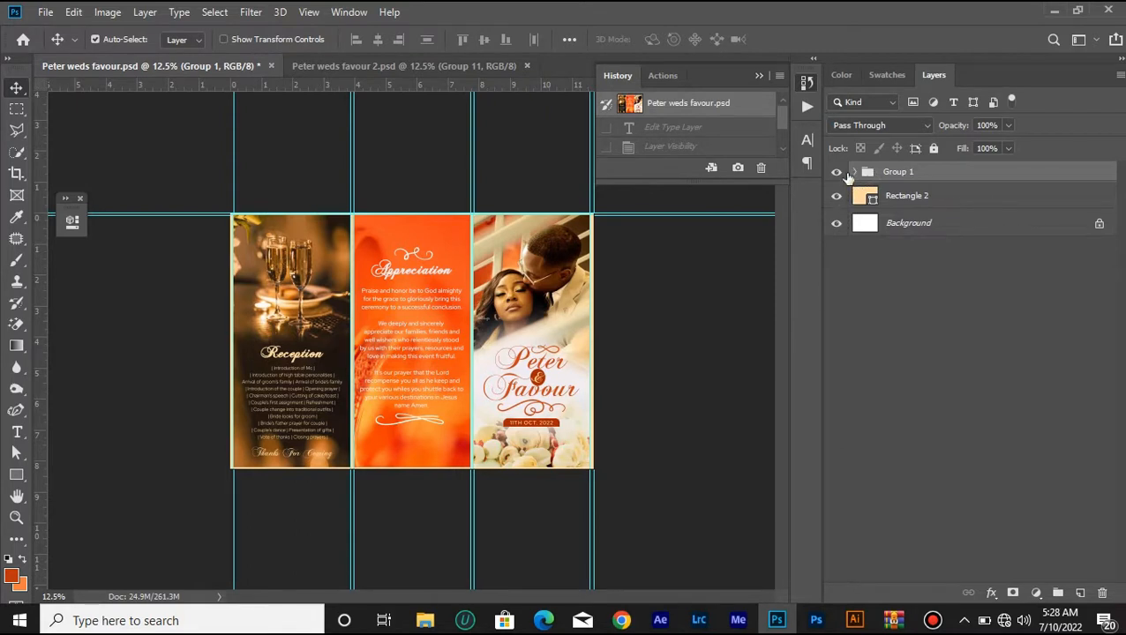
left_click(856, 173)
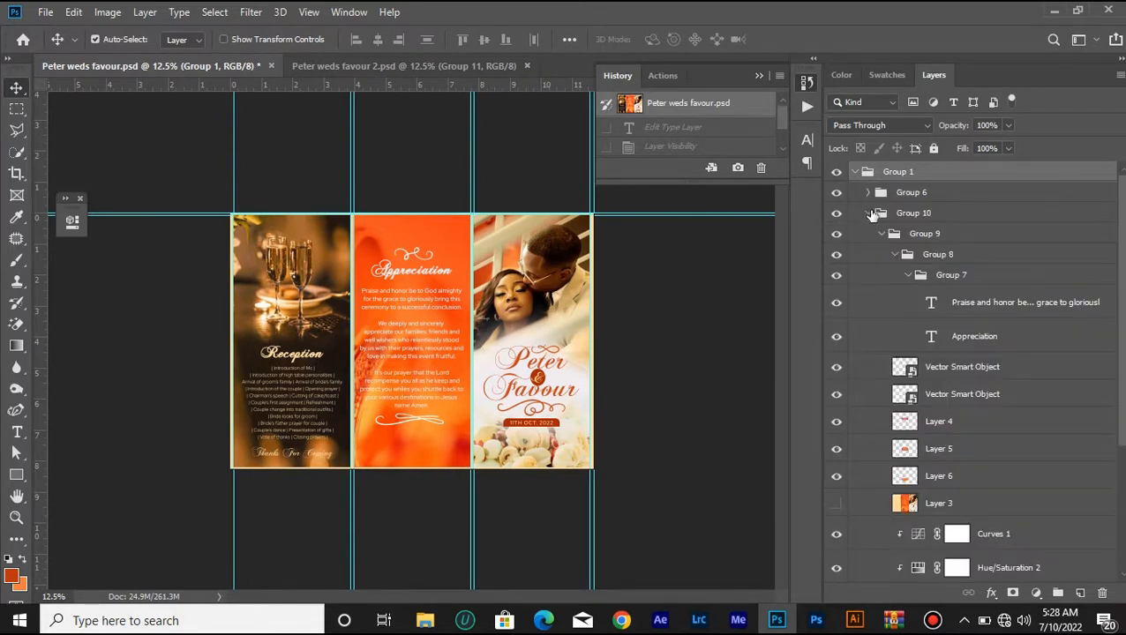
left_click(869, 214)
left_click(878, 233)
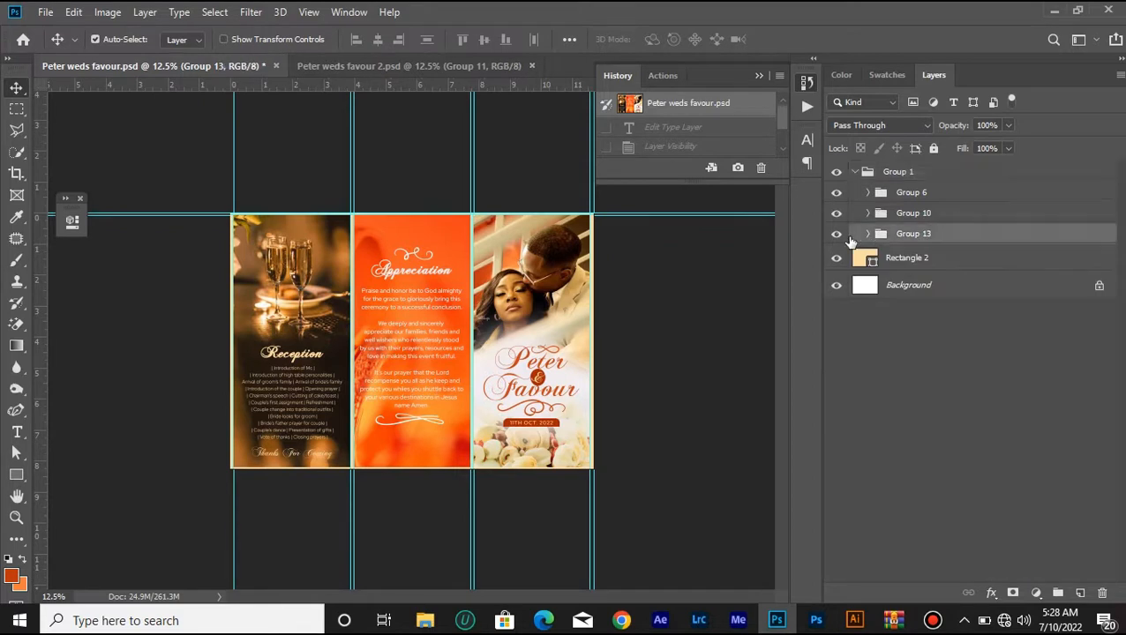
left_click(837, 234)
left_click(836, 234)
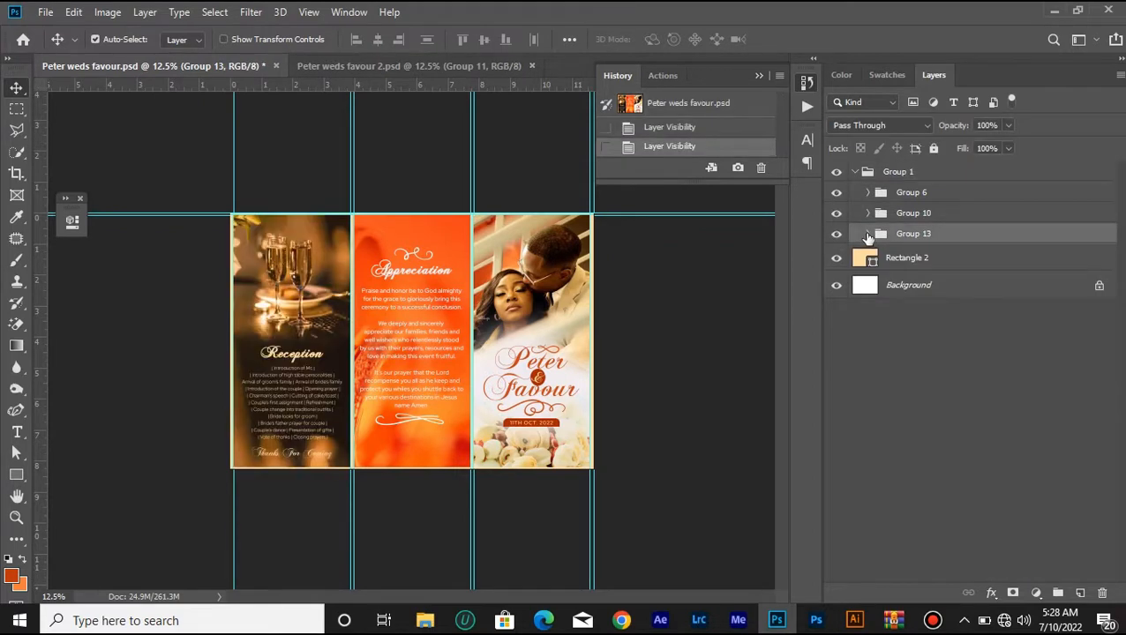
left_click(868, 233)
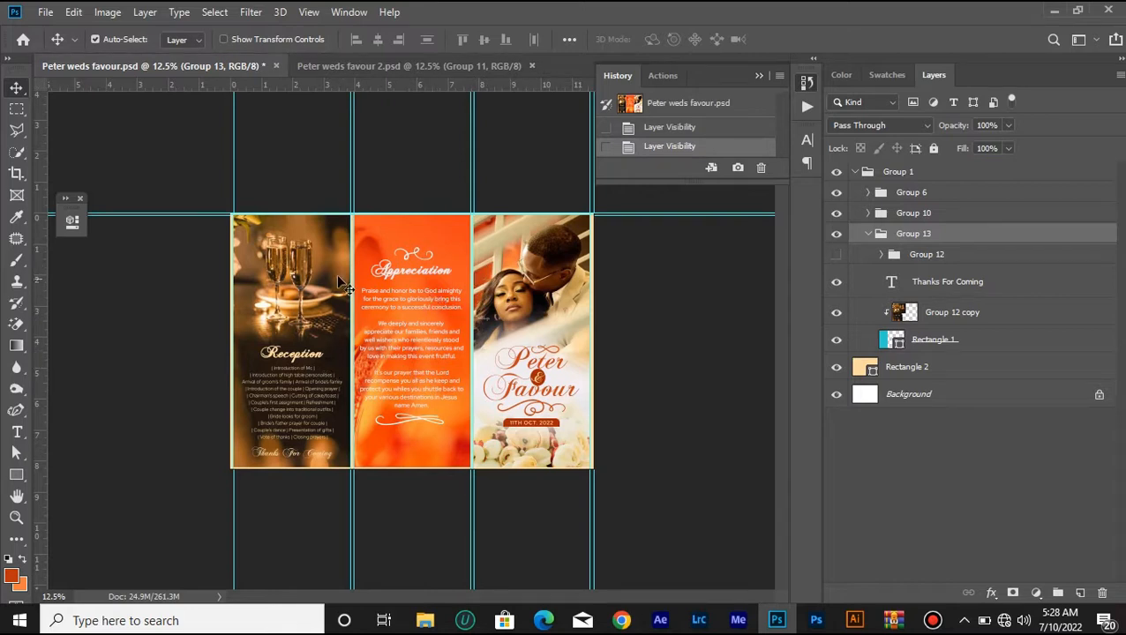
left_click(758, 75)
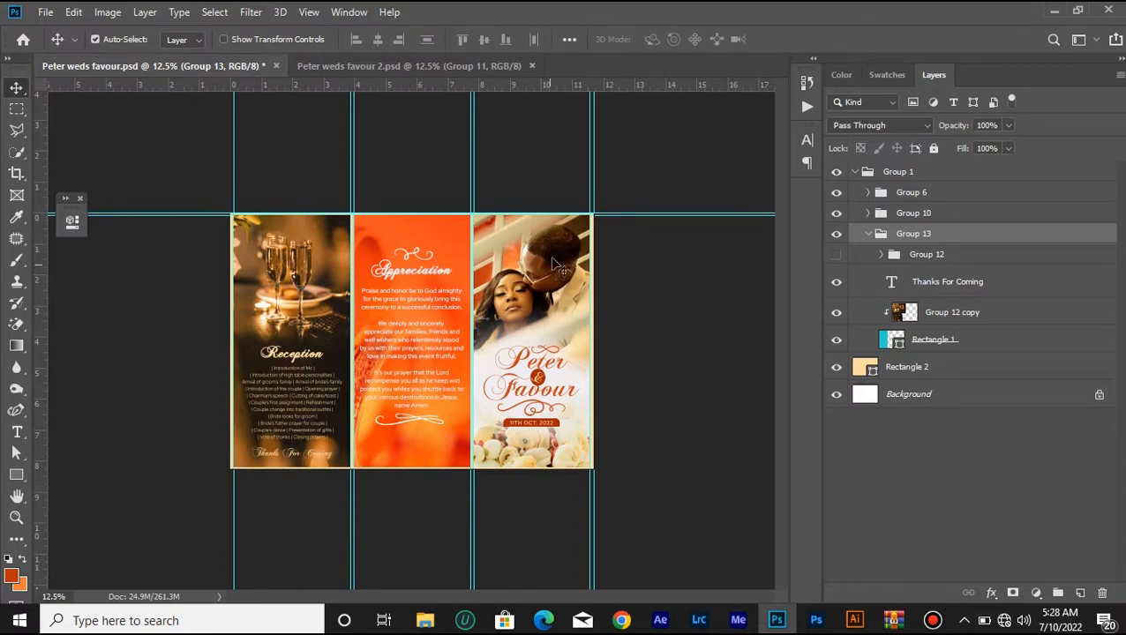
- Switch to File Explorer's New folder (3) and select the champagne glasses photo IMG_5590
mouse_move(427, 622)
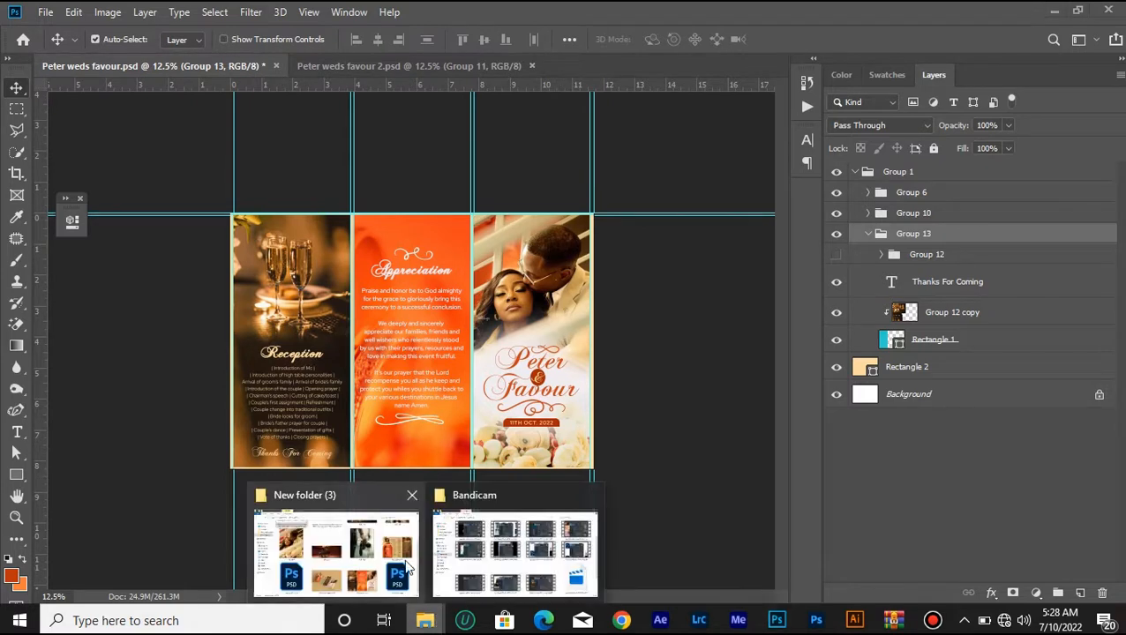
left_click(408, 570)
scroll(366, 489, "up", 2)
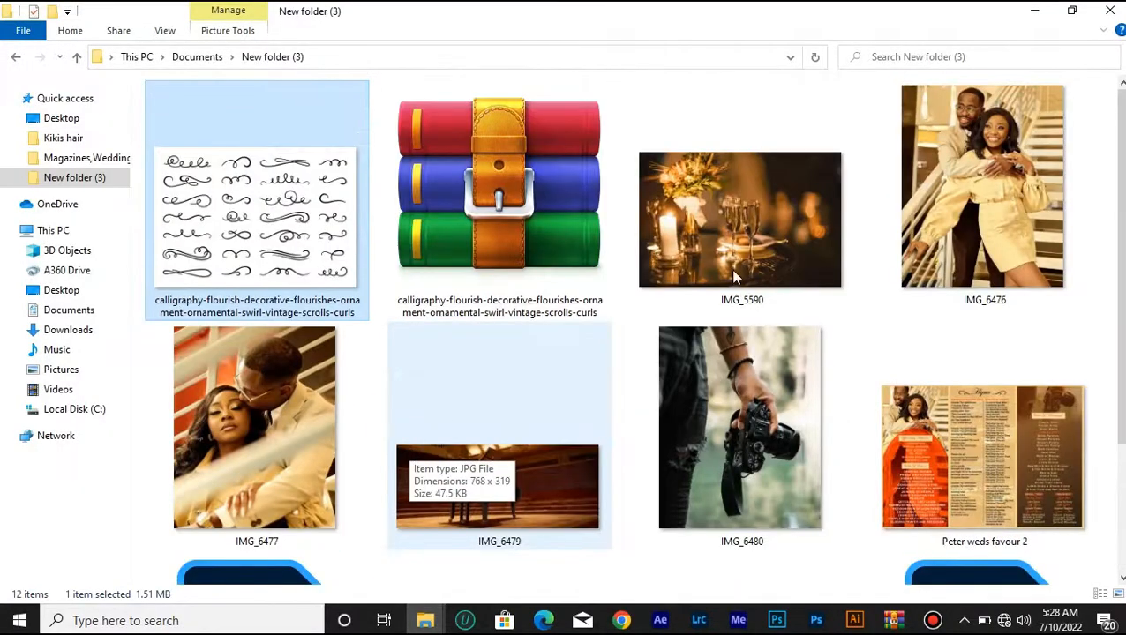
left_click(723, 217)
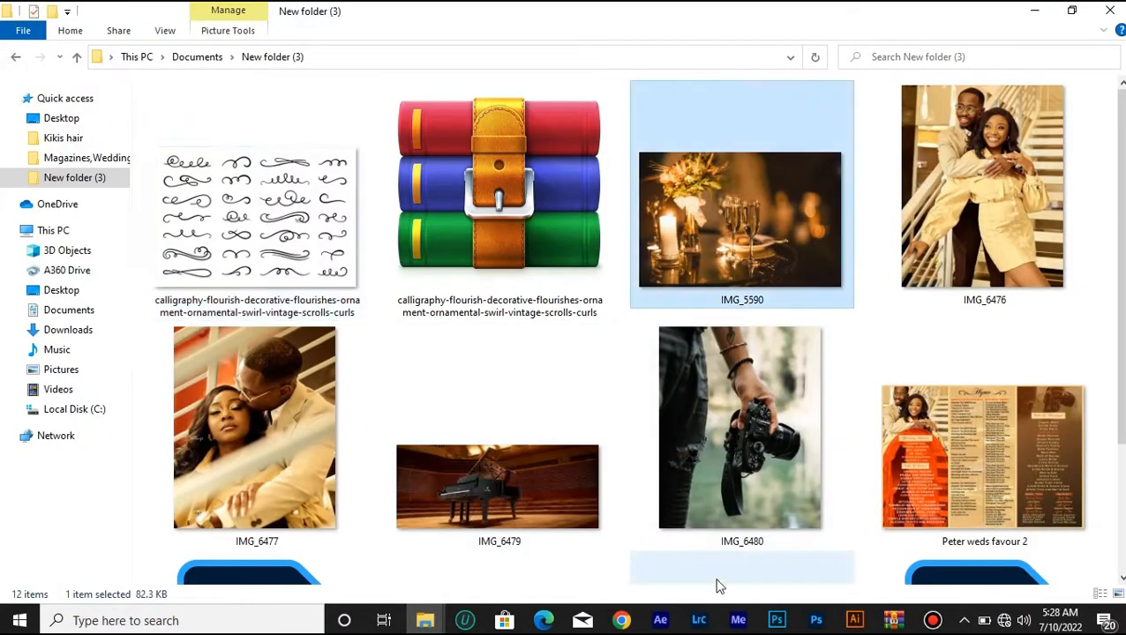
- Switch back to Photoshop and hide the Group 12 copy layer inside Group 13
left_click(776, 621)
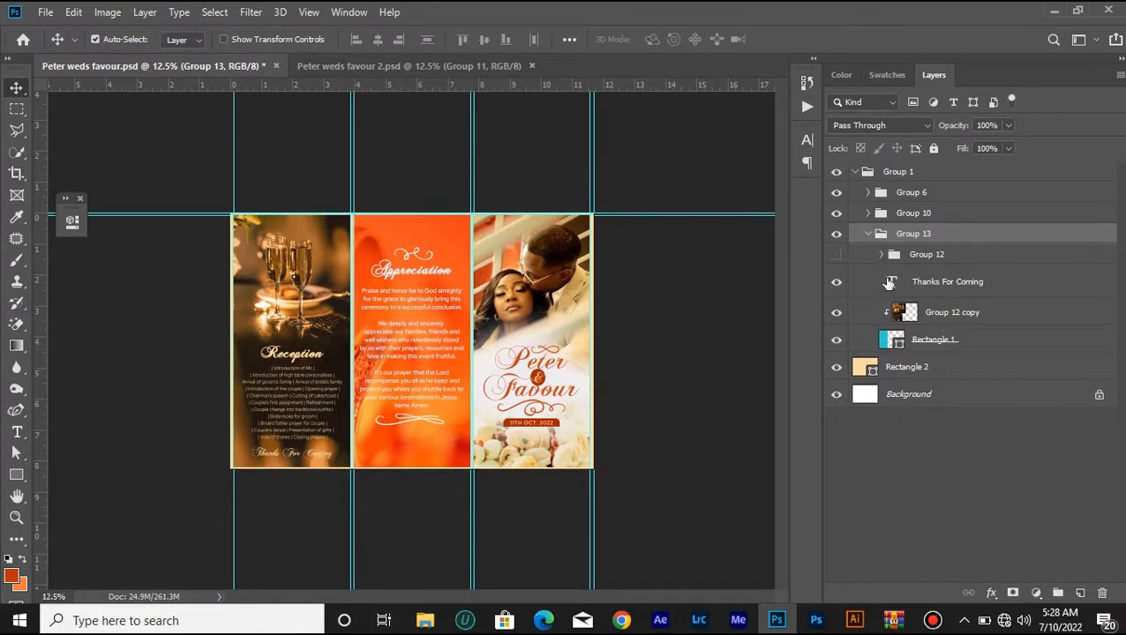
left_click(910, 320)
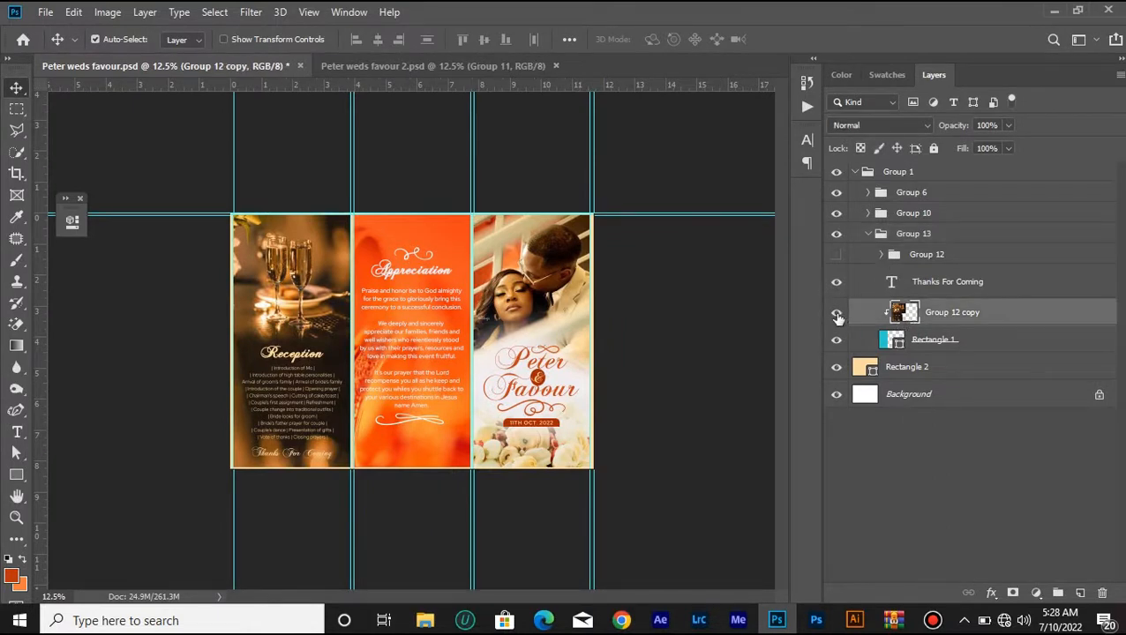
left_click(837, 314)
left_click(836, 314)
left_click(837, 313)
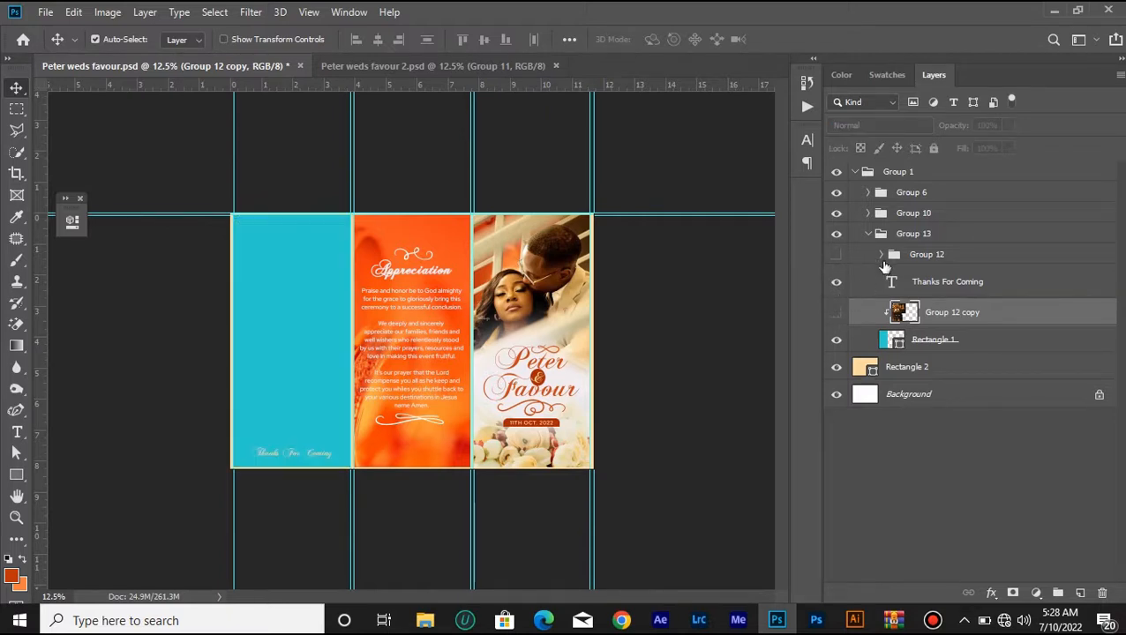
- Show Group 12, expand it, and select its IMG_5590 layer
left_click(836, 256)
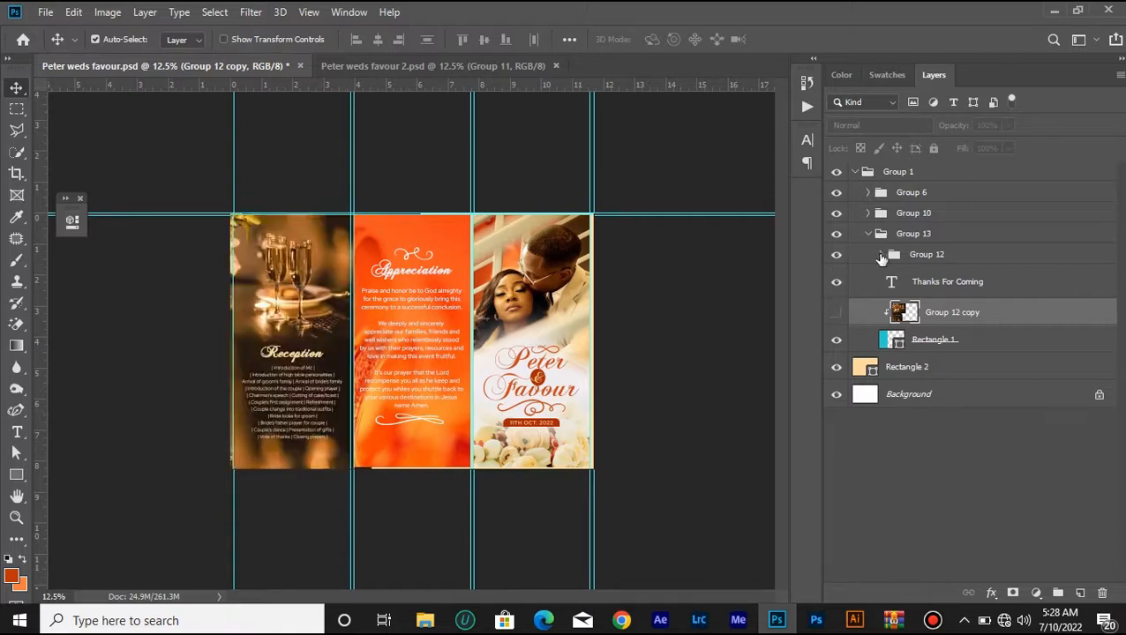
left_click(881, 256)
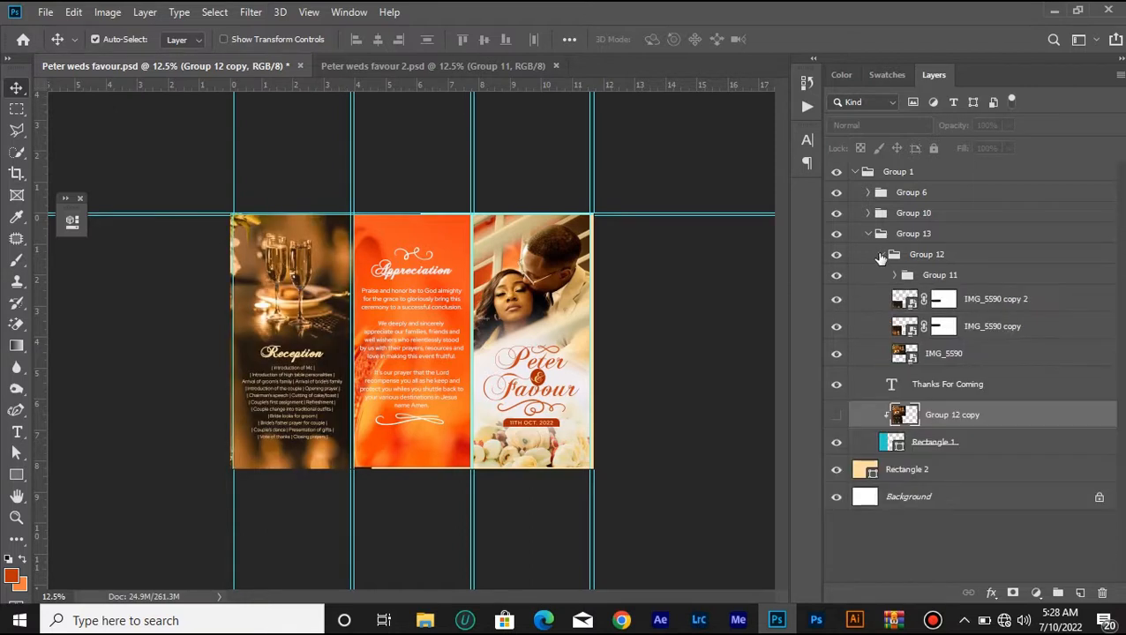
left_click(973, 360)
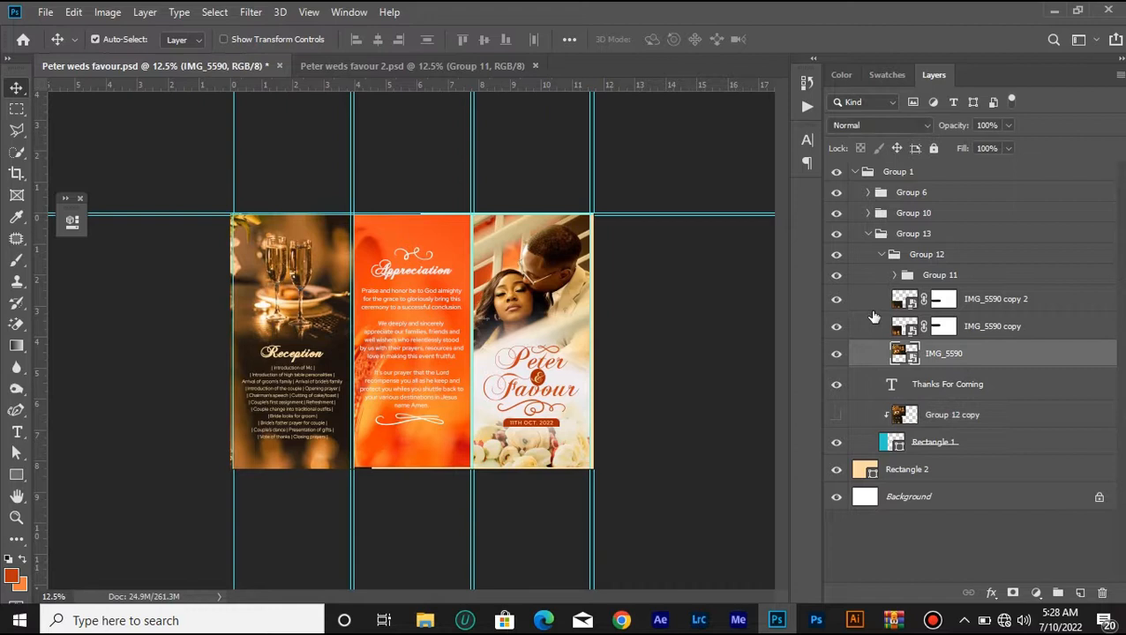
- Hide Group 11, IMG_5590 copy 2 and IMG_5590 copy to isolate the Reception panel's base photo
left_click(835, 274)
left_click(835, 275)
left_click(836, 275)
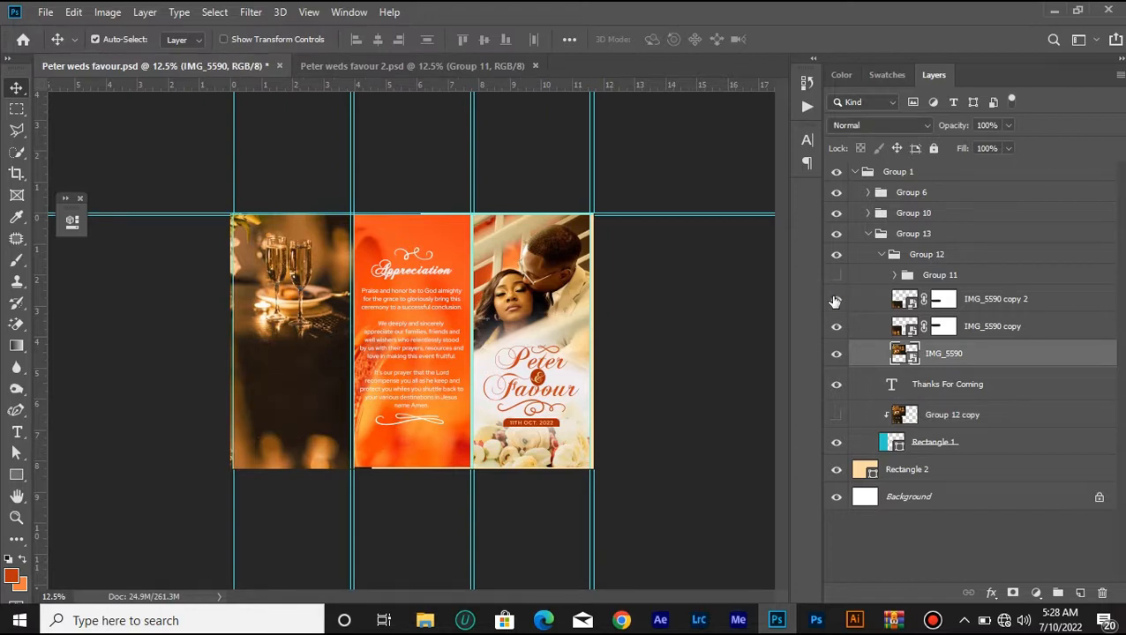
left_click(834, 300)
left_click(837, 328)
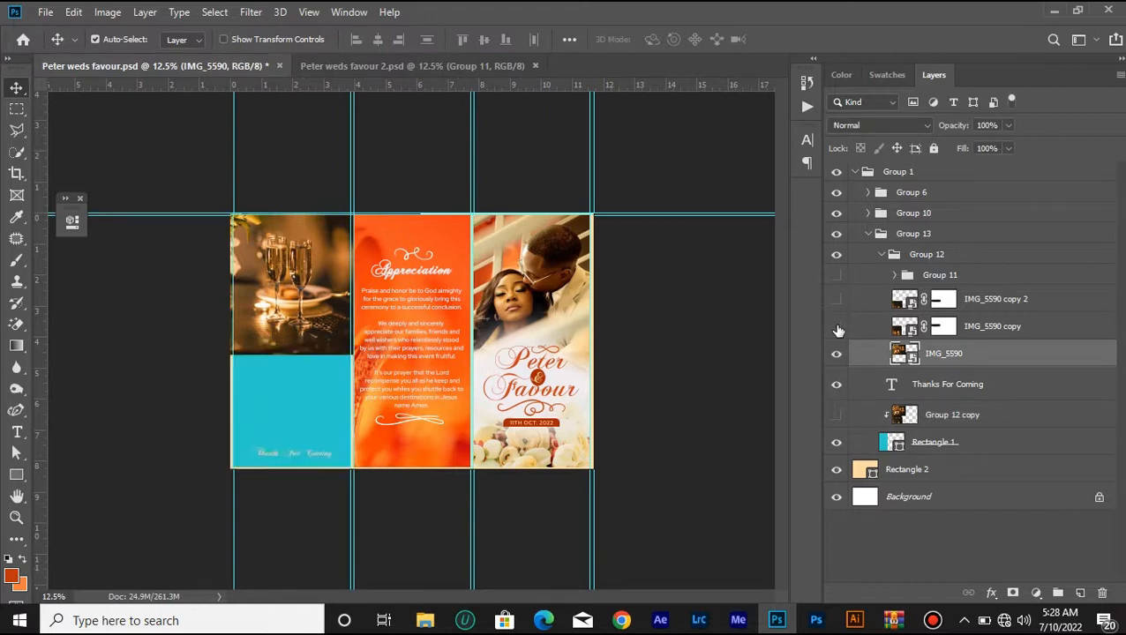
mouse_move(339, 332)
left_mouse_down()
mouse_move(353, 336)
mouse_move(375, 424)
mouse_move(472, 352)
mouse_move(302, 339)
mouse_move(314, 365)
mouse_move(329, 323)
mouse_move(354, 330)
left_mouse_up()
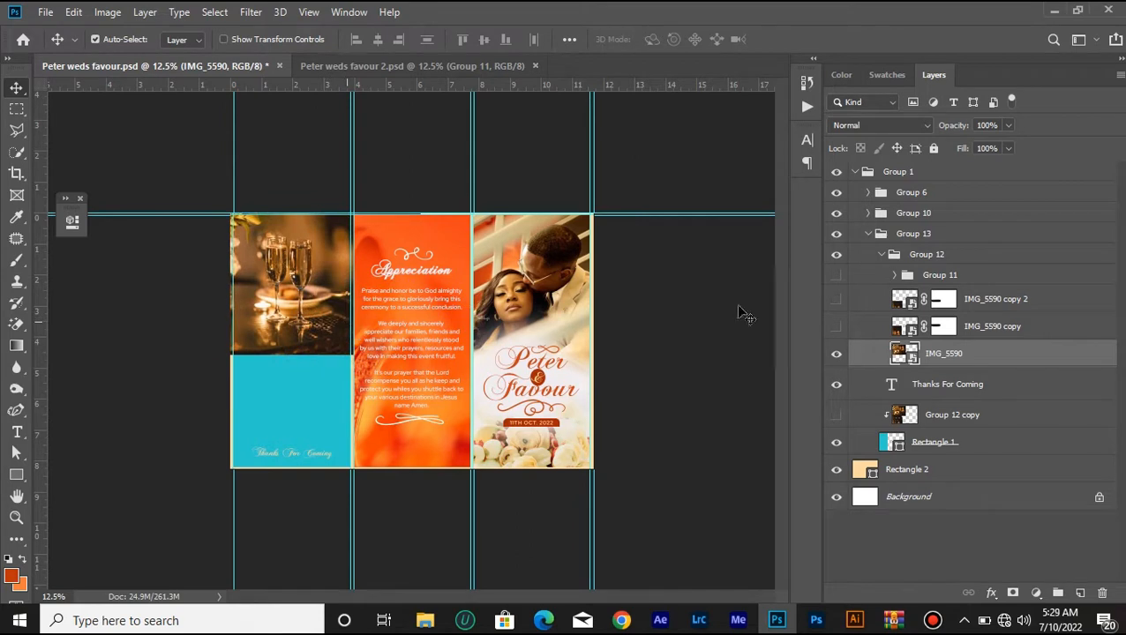
- Show IMG_5590 copy, shift it toward the panel's outer edge to reveal its coverage, and return it to its place
left_click(835, 327)
mouse_move(311, 382)
left_mouse_down()
mouse_move(354, 326)
mouse_move(457, 331)
mouse_move(311, 373)
mouse_move(309, 386)
left_mouse_up()
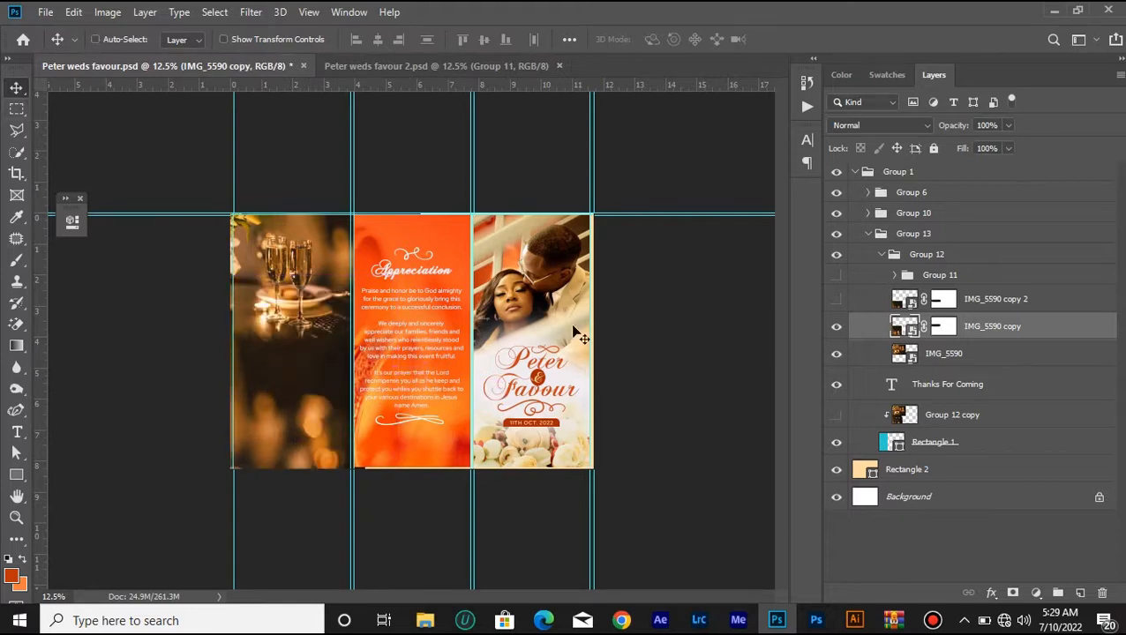
left_click_drag(267, 424, 232, 387)
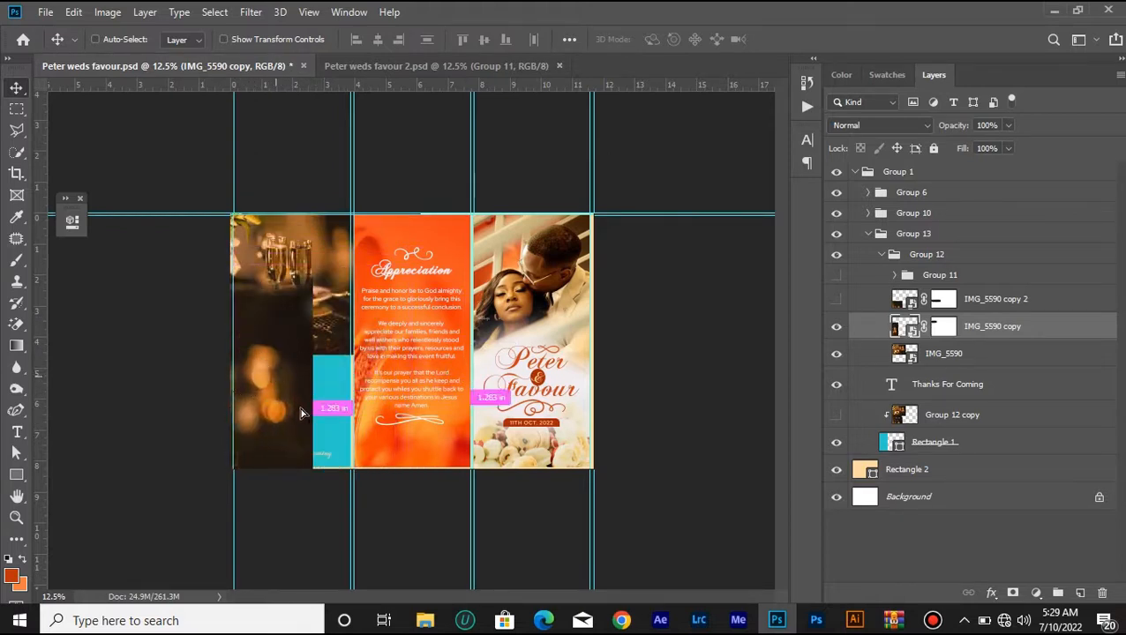
mouse_move(300, 413)
left_mouse_down()
mouse_move(351, 402)
mouse_move(314, 422)
left_mouse_up()
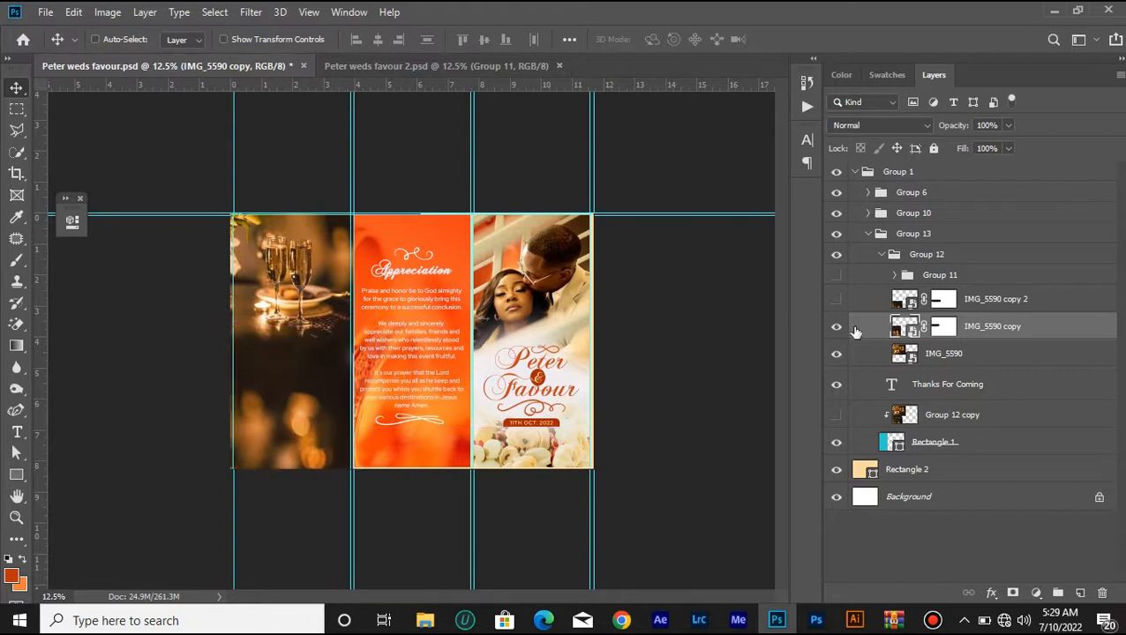
- Show and select IMG_5590 copy 2 and disable its layer mask
left_click(837, 300)
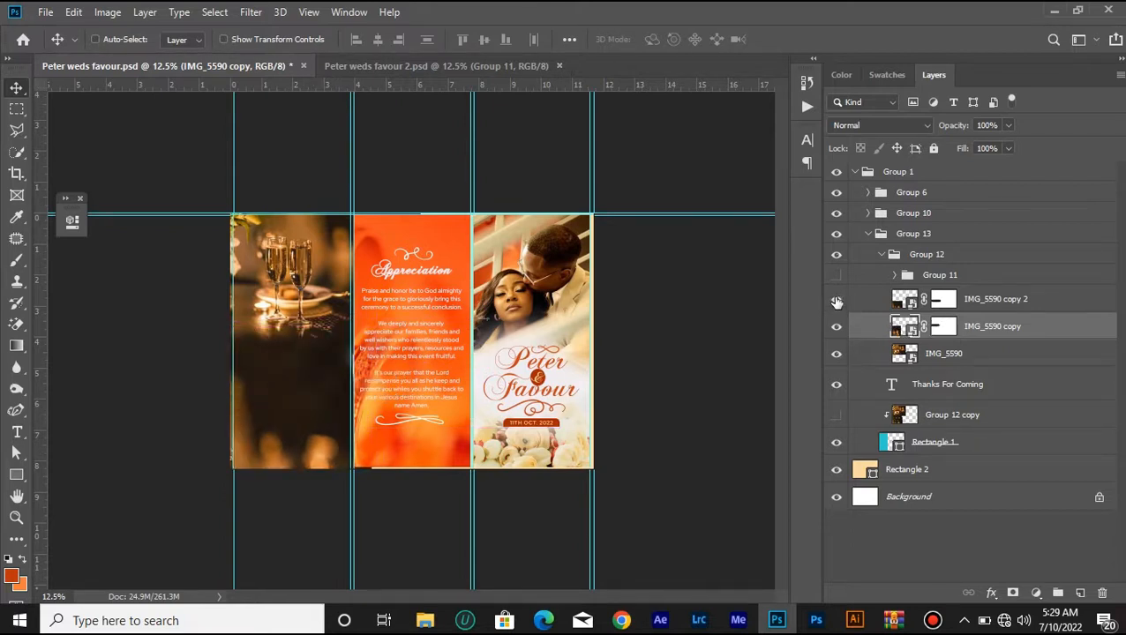
left_click(990, 298)
left_click_drag(278, 437, 281, 439)
right_click(949, 302)
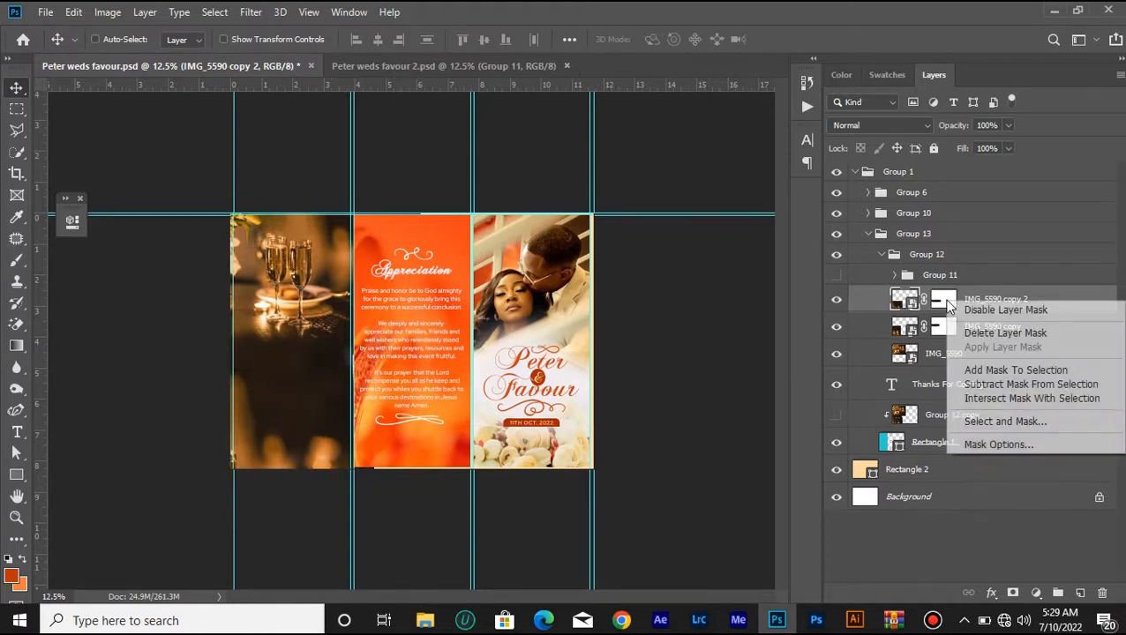
left_click(980, 309)
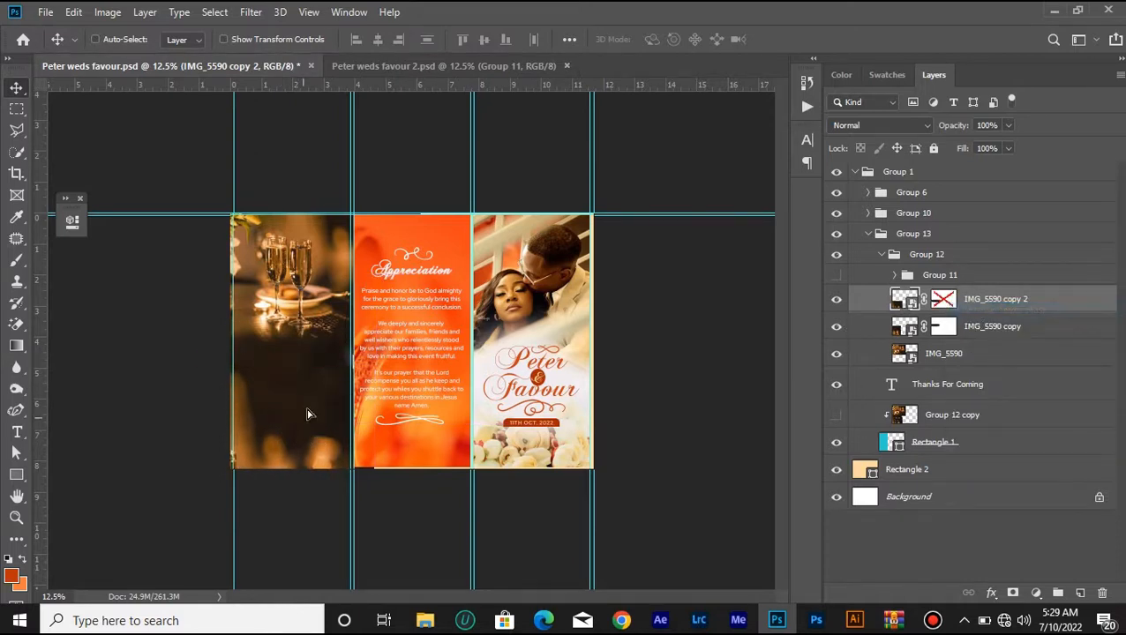
- Move IMG_5590 copy 2 up over the champagne glasses and delete its layer mask
left_click_drag(308, 414, 293, 296)
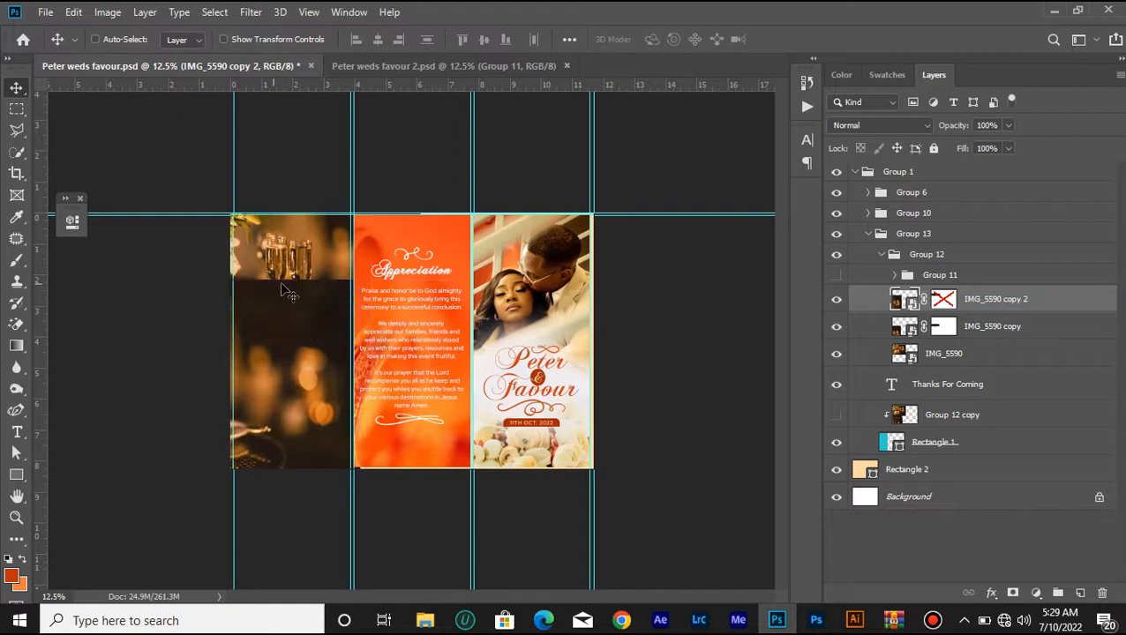
right_click(945, 301)
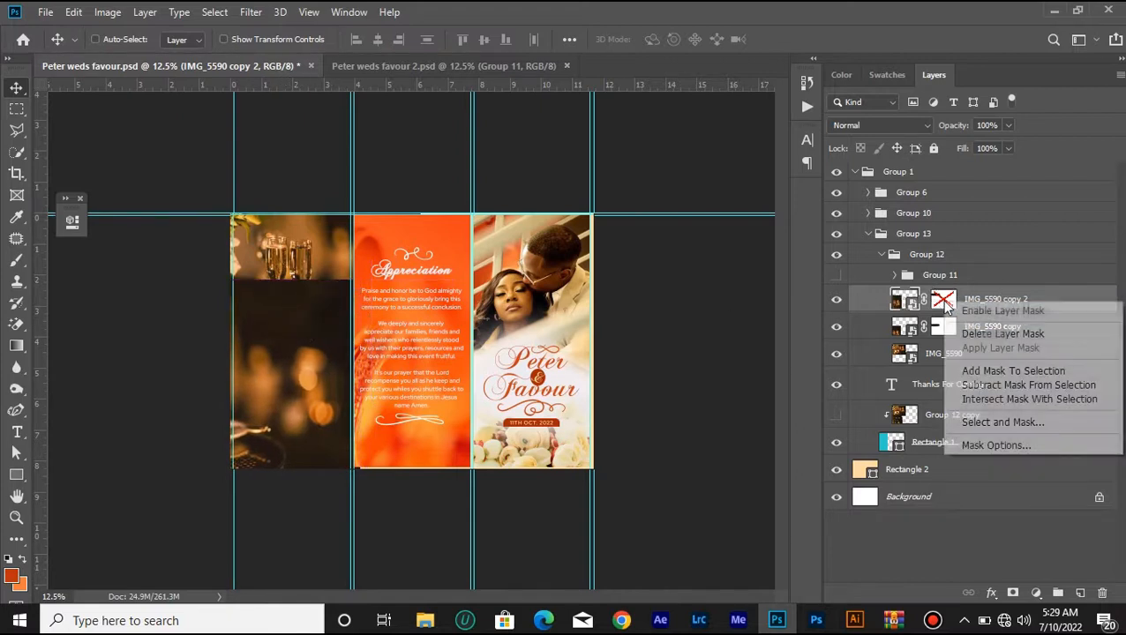
left_click(995, 335)
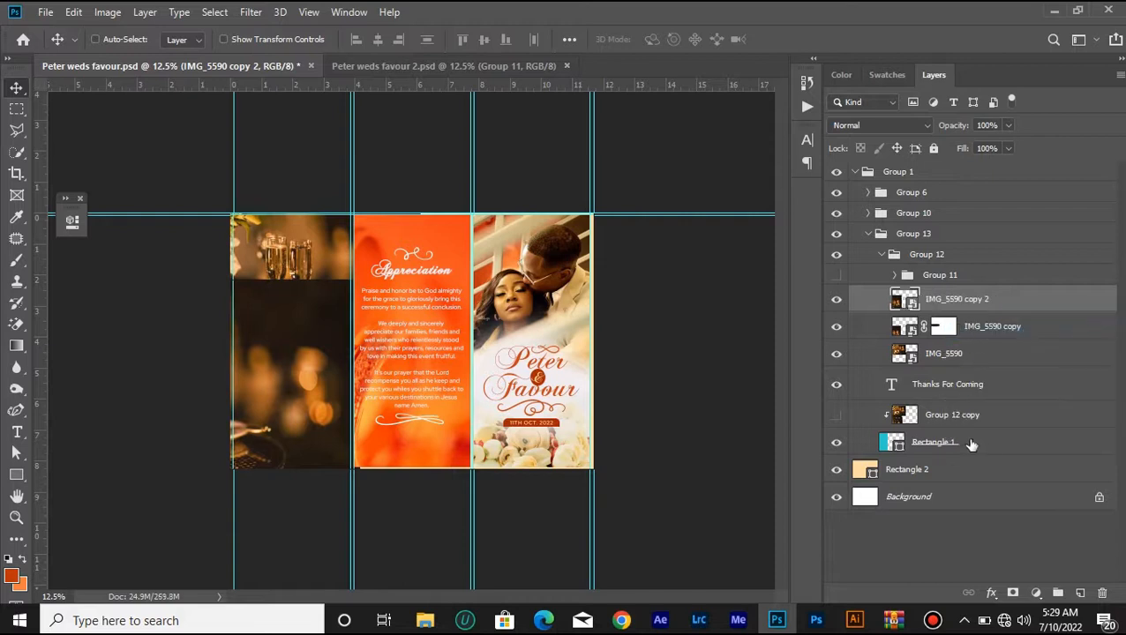
- Add a new layer mask to IMG_5590 copy 2 and set the Brush foreground colour to black (000000)
left_click(1012, 593)
left_click(16, 260)
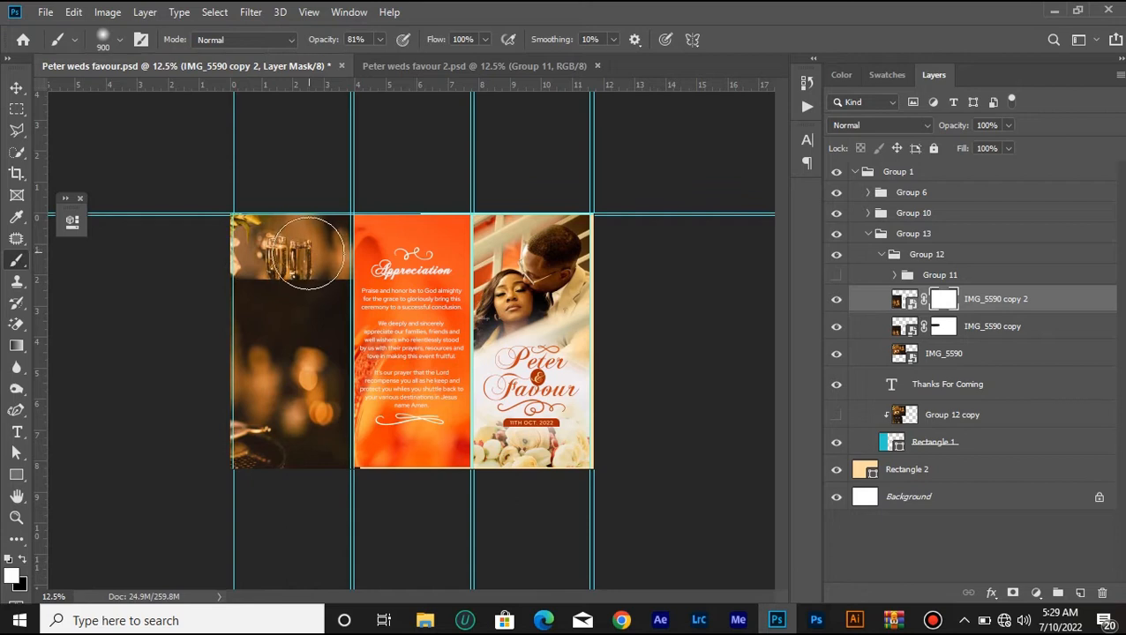
left_click(12, 577)
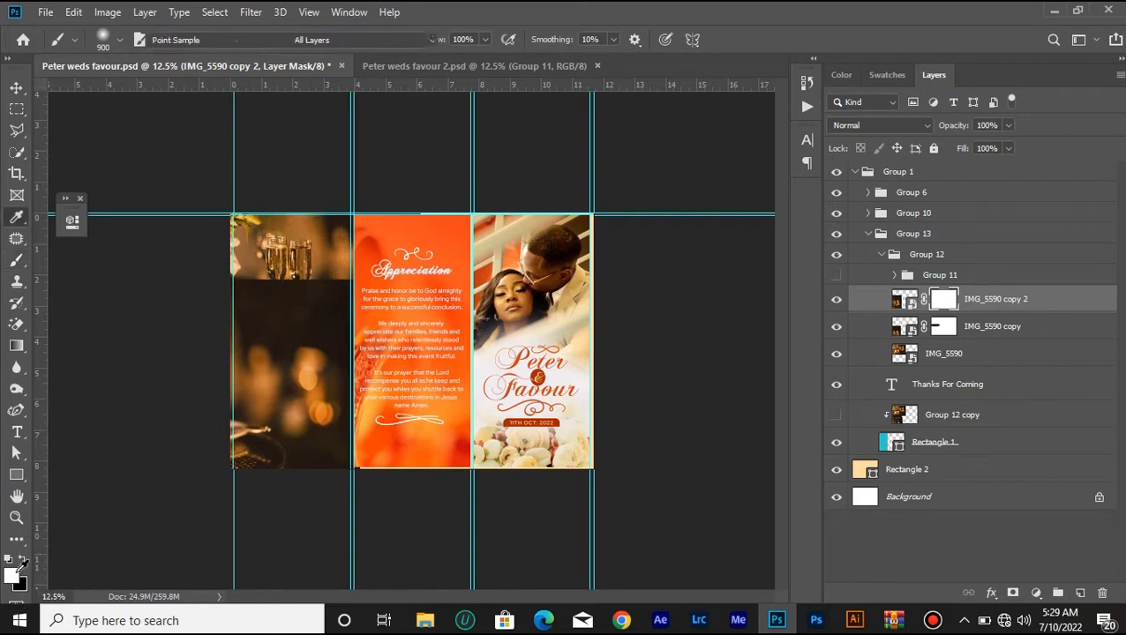
left_click_drag(697, 283, 705, 346)
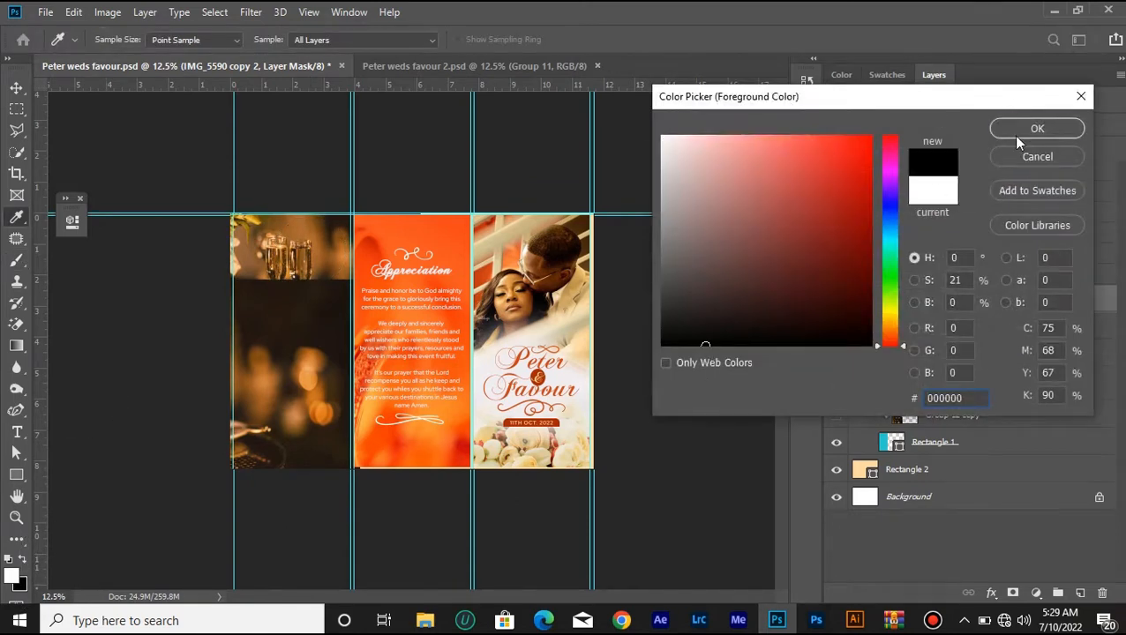
left_click(1020, 132)
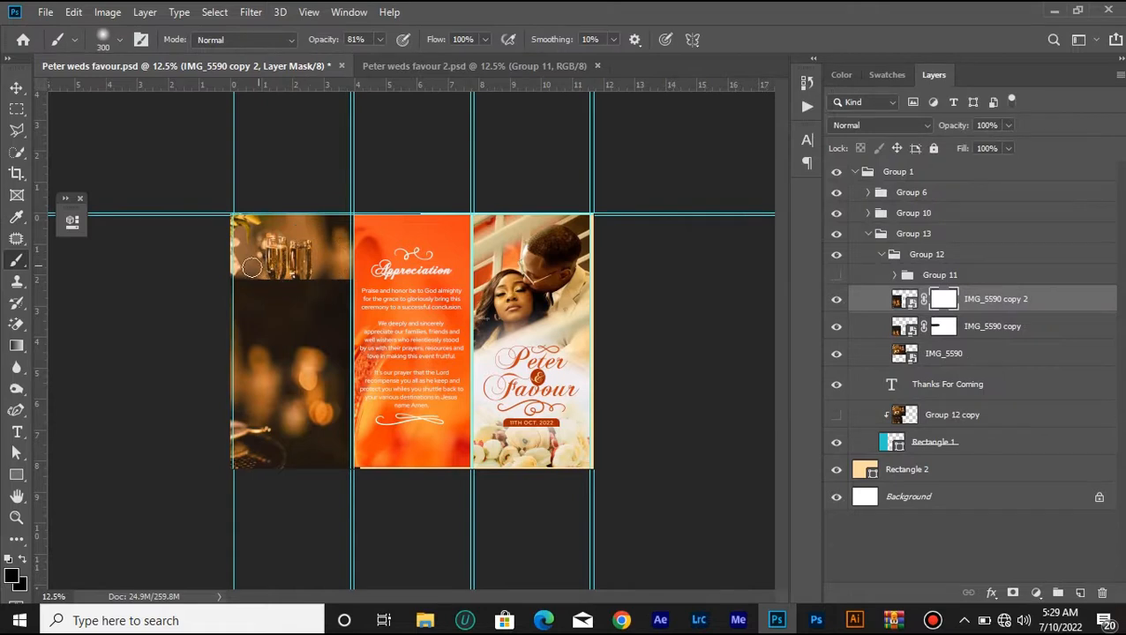
- Brush black along the upper edge of IMG_5590 copy 2 on its mask, and move the layer slightly down
mouse_move(251, 267)
left_mouse_down()
mouse_move(227, 279)
mouse_move(349, 272)
mouse_move(233, 277)
mouse_move(342, 274)
left_mouse_up()
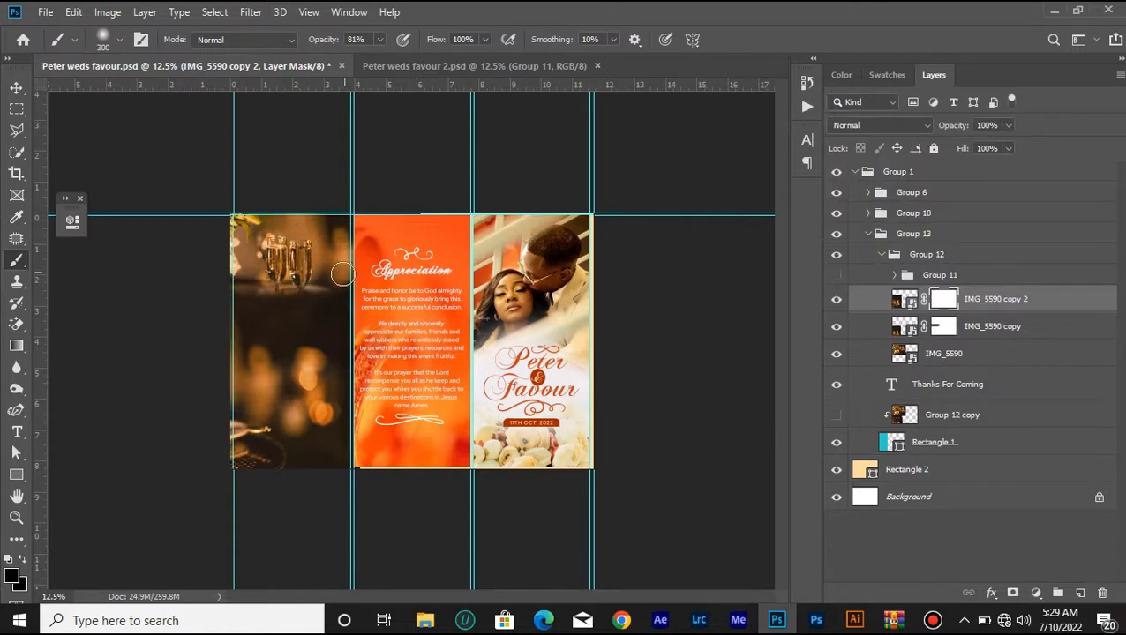
left_click(18, 88)
left_click_drag(323, 336, 325, 345)
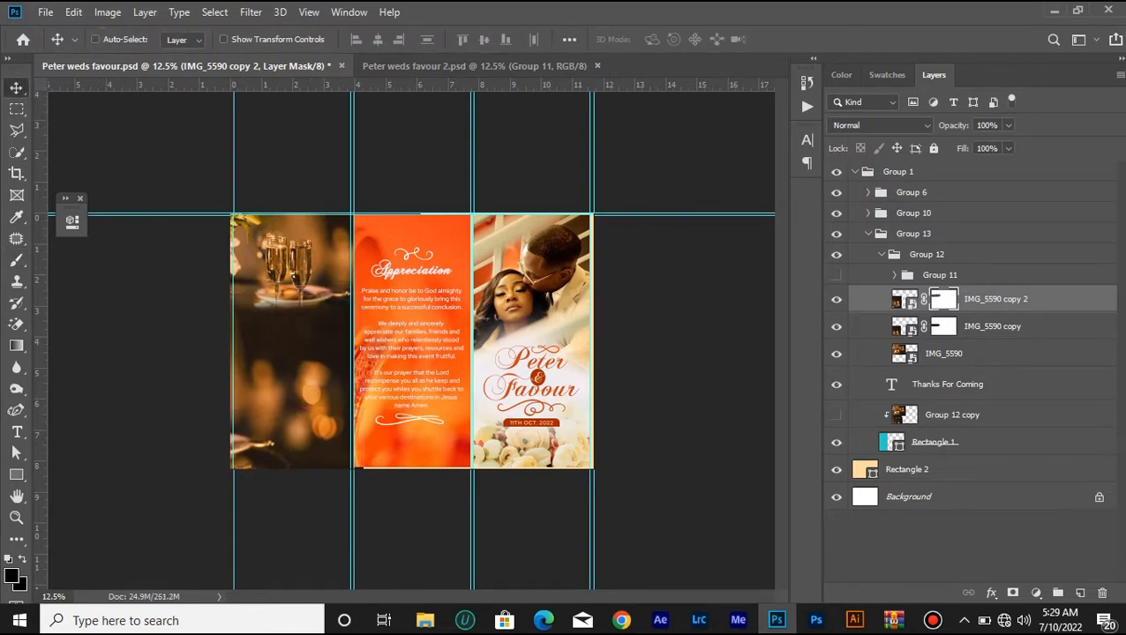
- Undo the replacement mask, the brush stroke and the moves of IMG_5590 copy 2
key("ctrl+z")
key("ctrl+z")
key("ctrl+z")
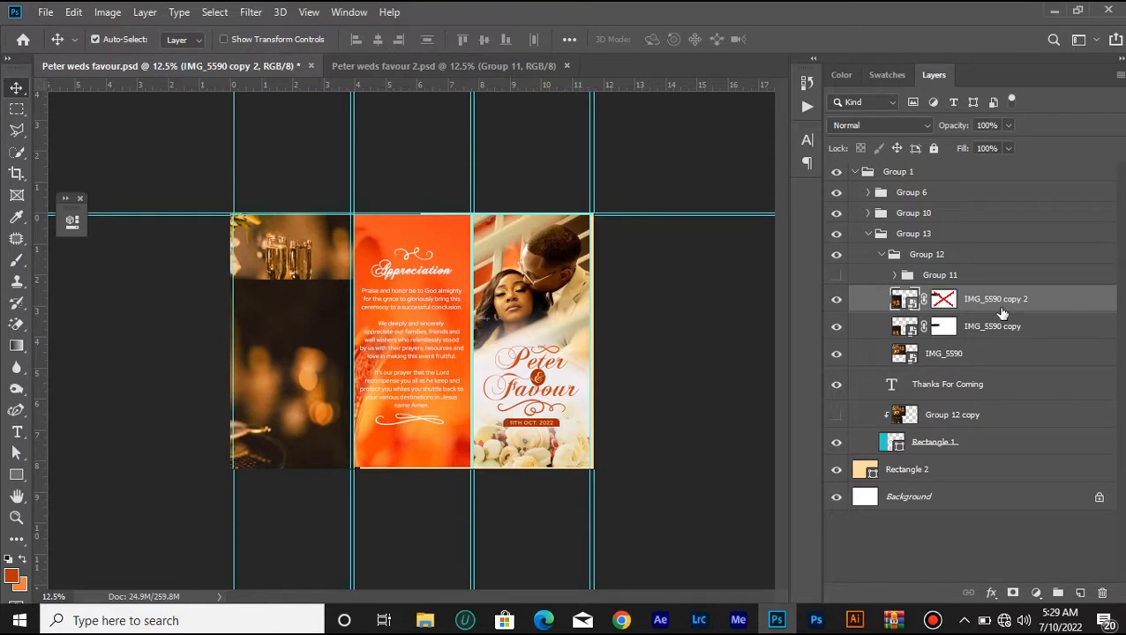
left_click(943, 299, "shift")
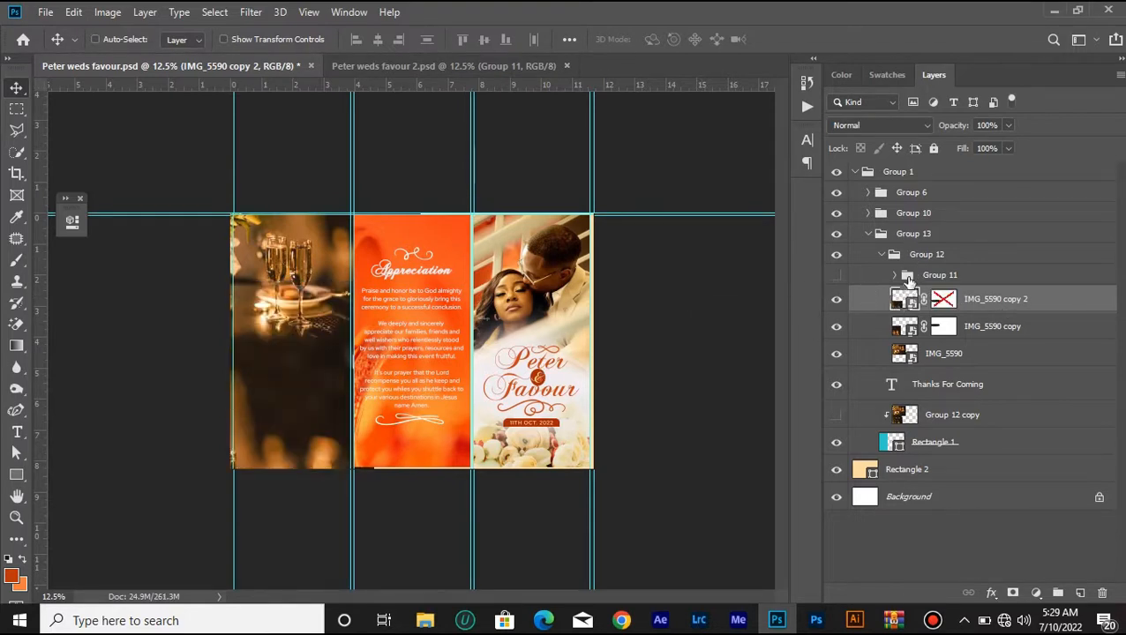
- Show Group 11 and examine the Reception heading and programme list up close
left_click(909, 277)
left_click(837, 276)
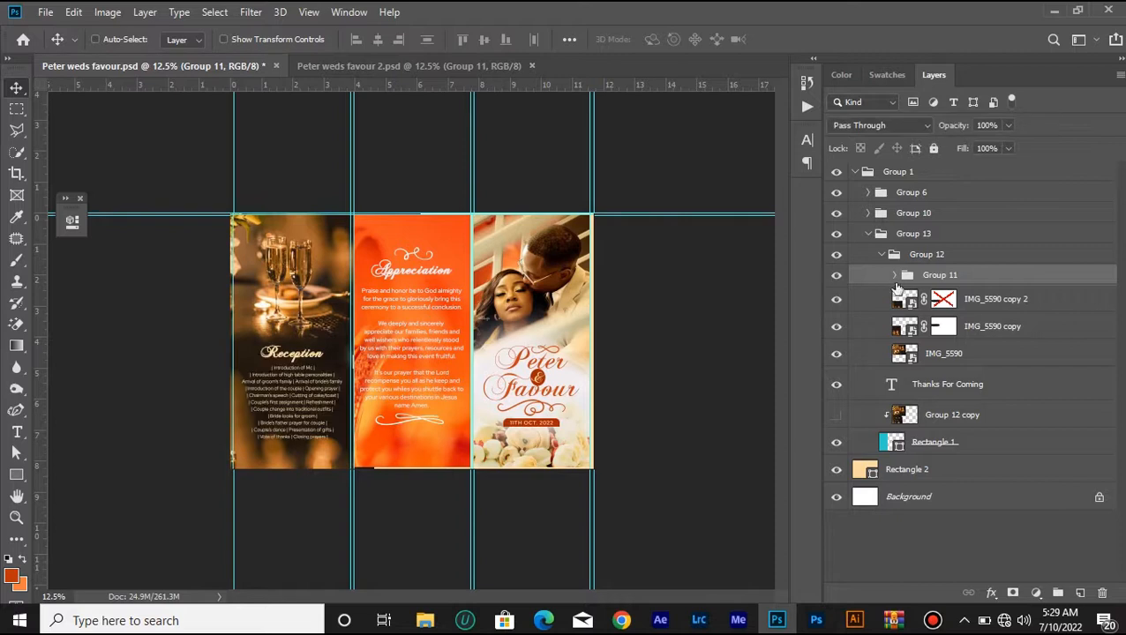
key("ctrl+plus")
key("ctrl+plus")
key("ctrl+plus")
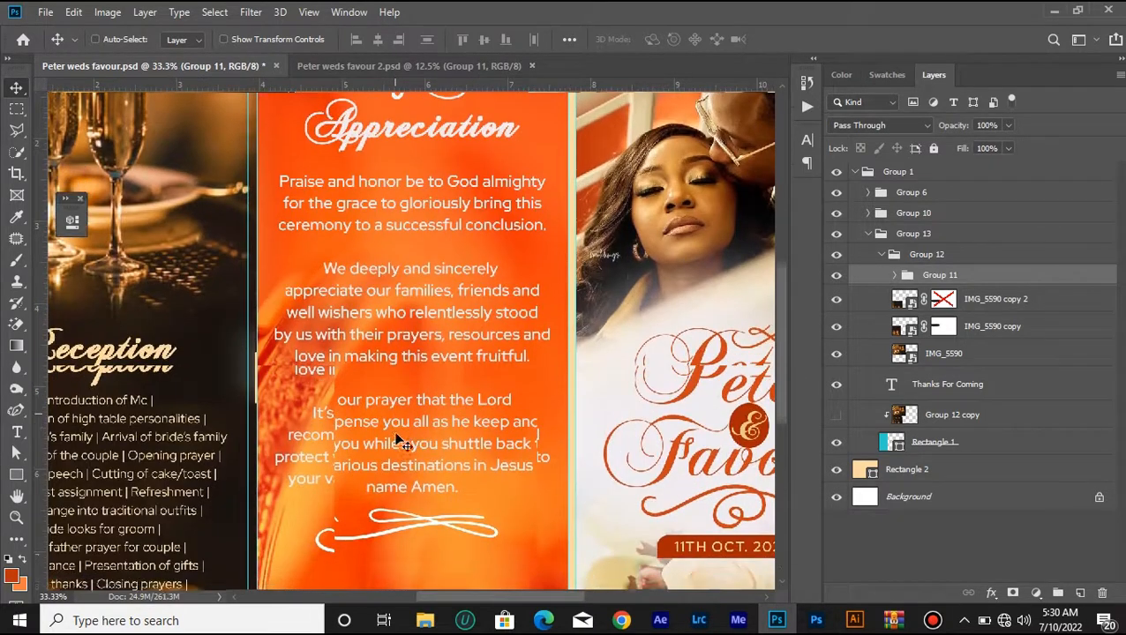
scroll(399, 438, "down", 3)
key("ctrl+minus")
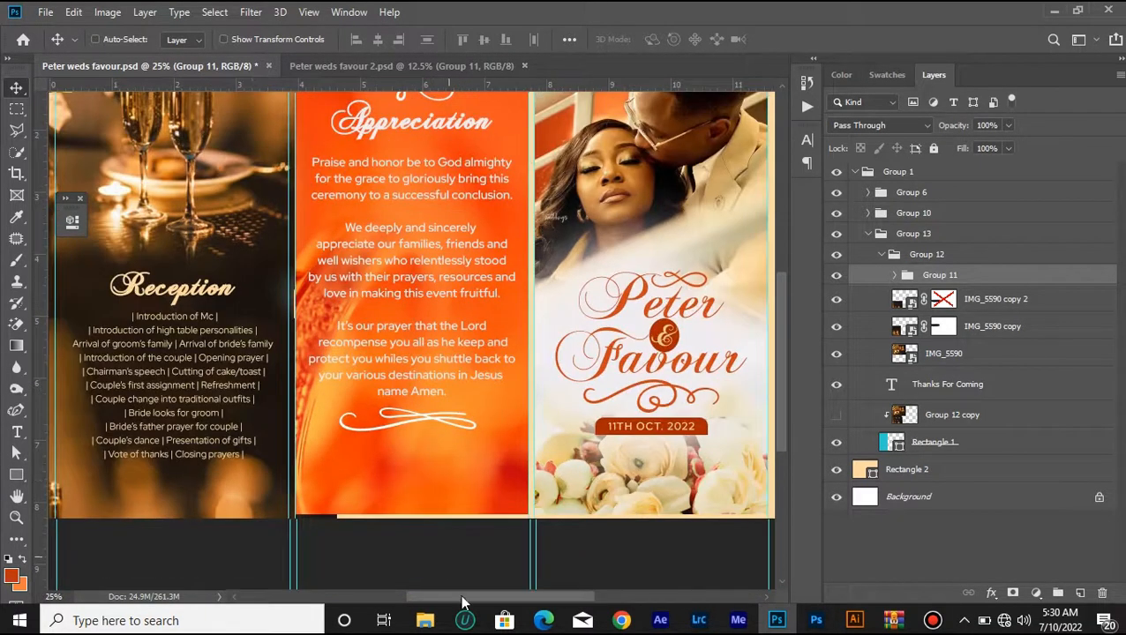
scroll(403, 576, "left", 5)
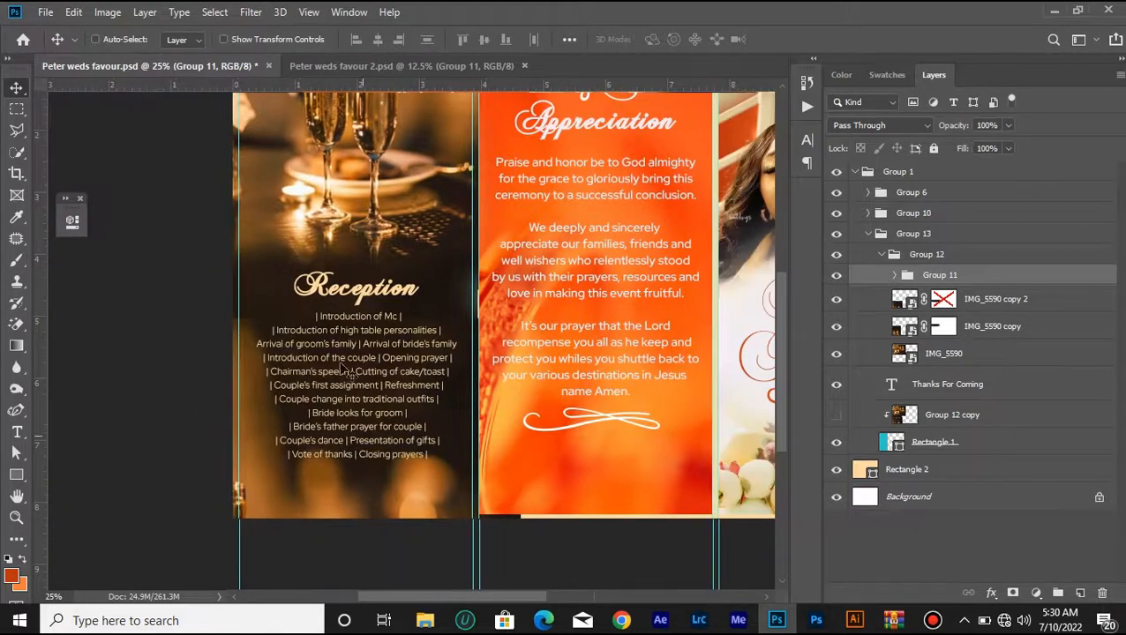
scroll(341, 347, "up", 1)
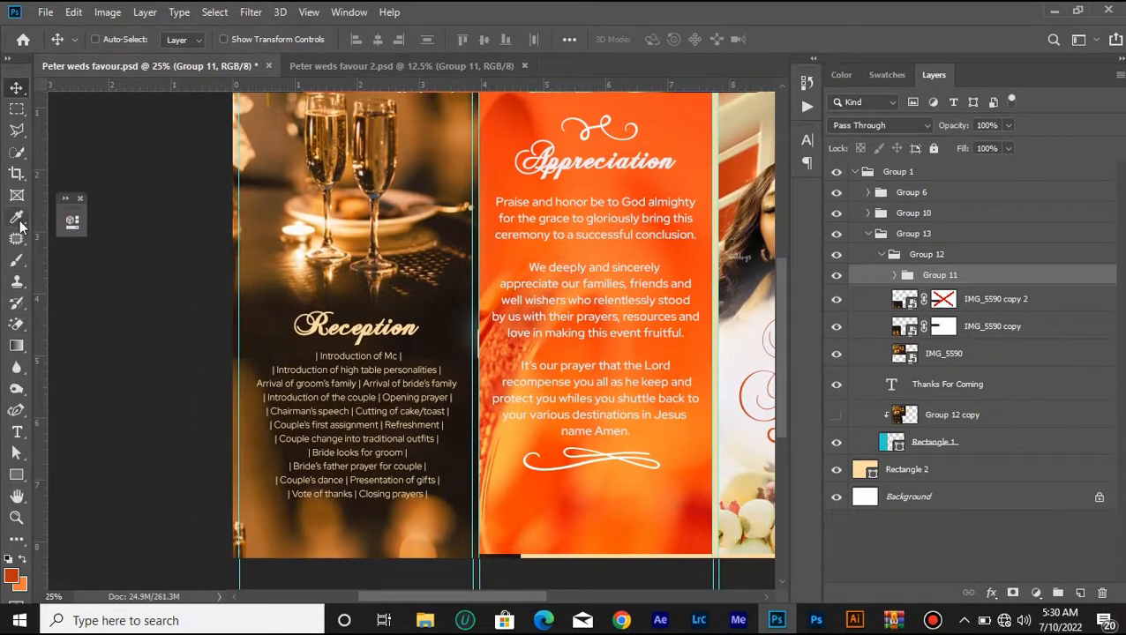
- Activate the Eyedropper tool, compare the Reception text with the photo's colours, and review the whole three-panel layout
left_click(16, 217)
key("ctrl+plus")
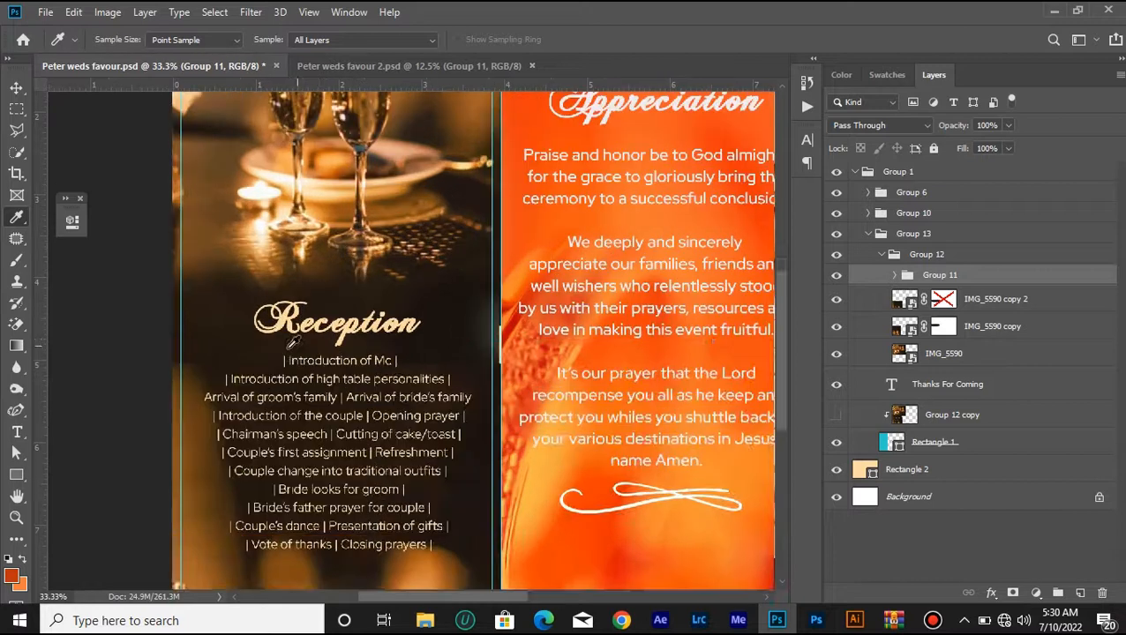
key("ctrl+minus")
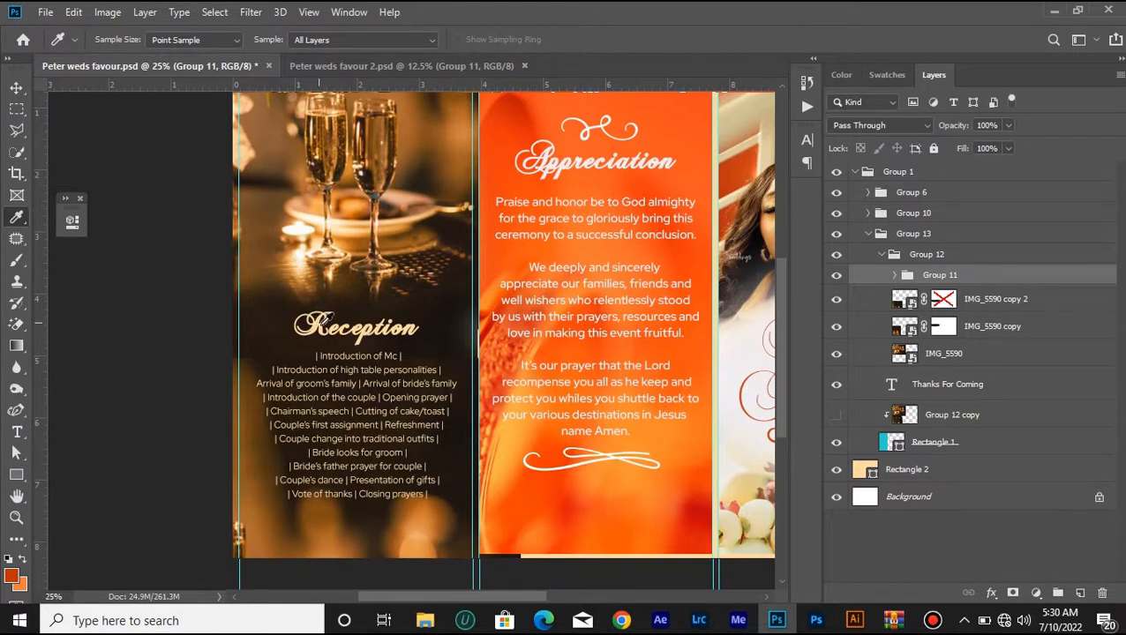
key("ctrl+minus")
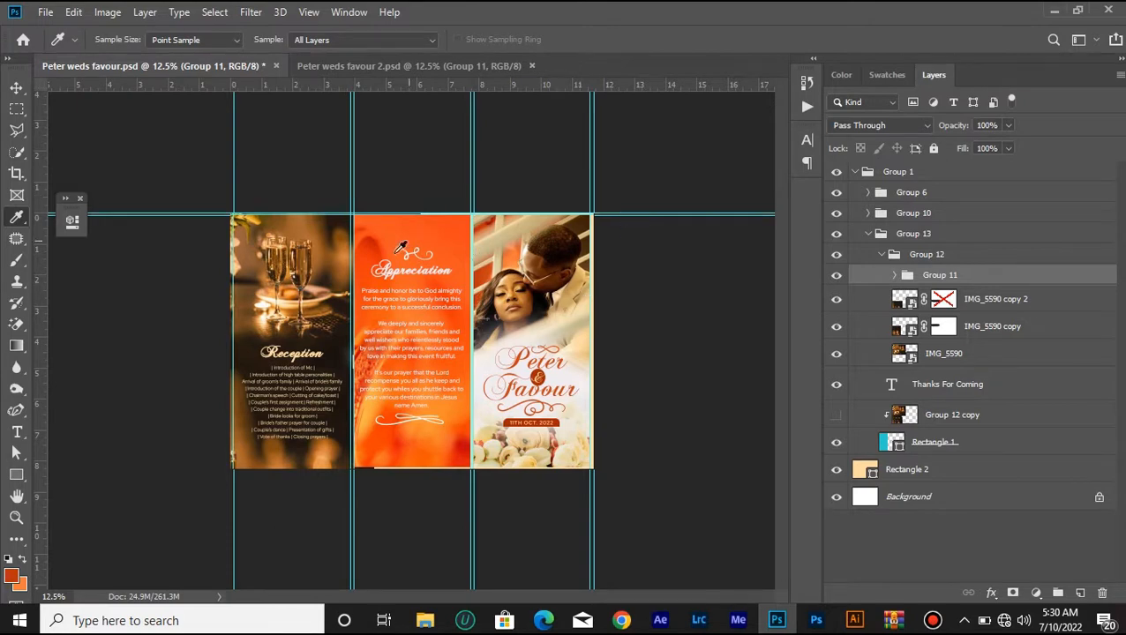
key("ctrl+minus")
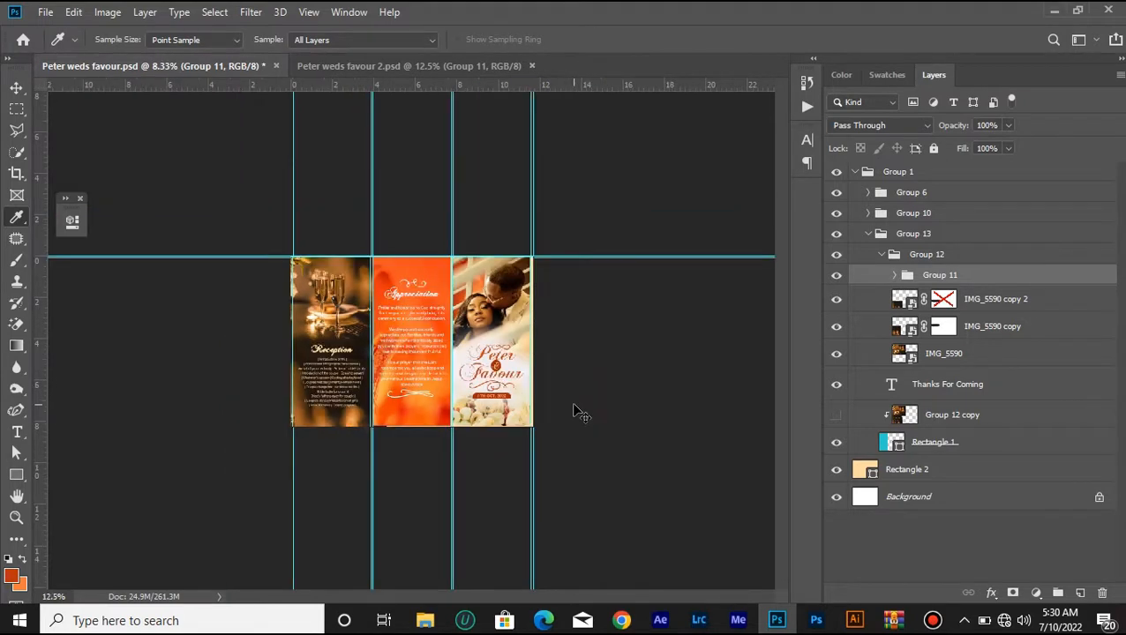
- Collapse Group 12 and hide Group 6 and Group 10, leaving only the Reception panel's group shown
key("ctrl+plus")
key("ctrl+plus")
key("ctrl+minus")
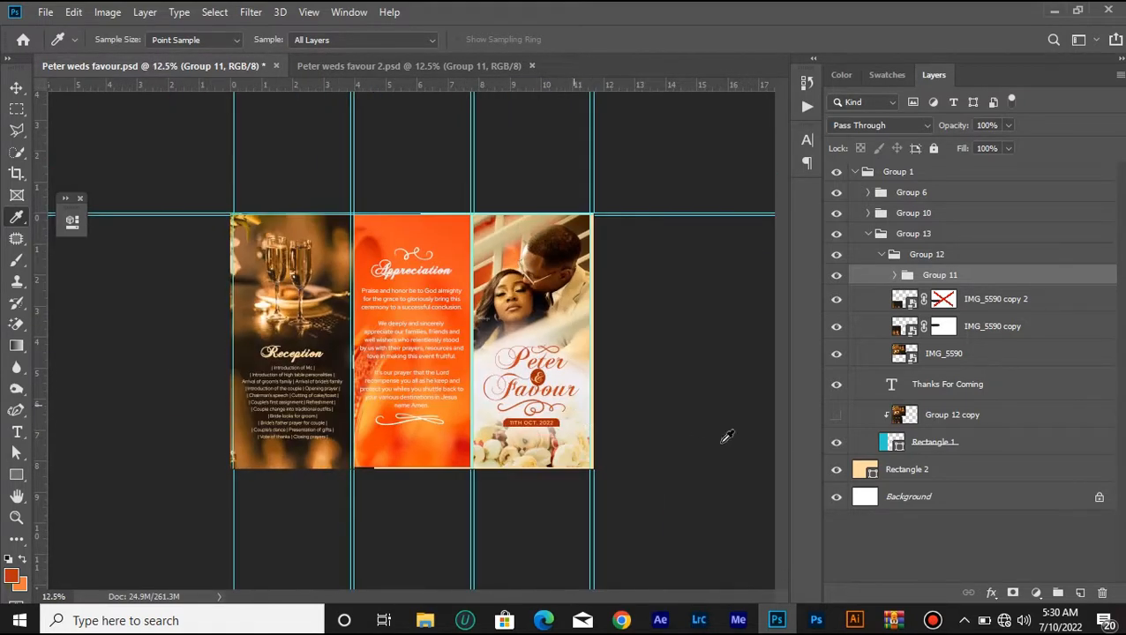
left_click(882, 255)
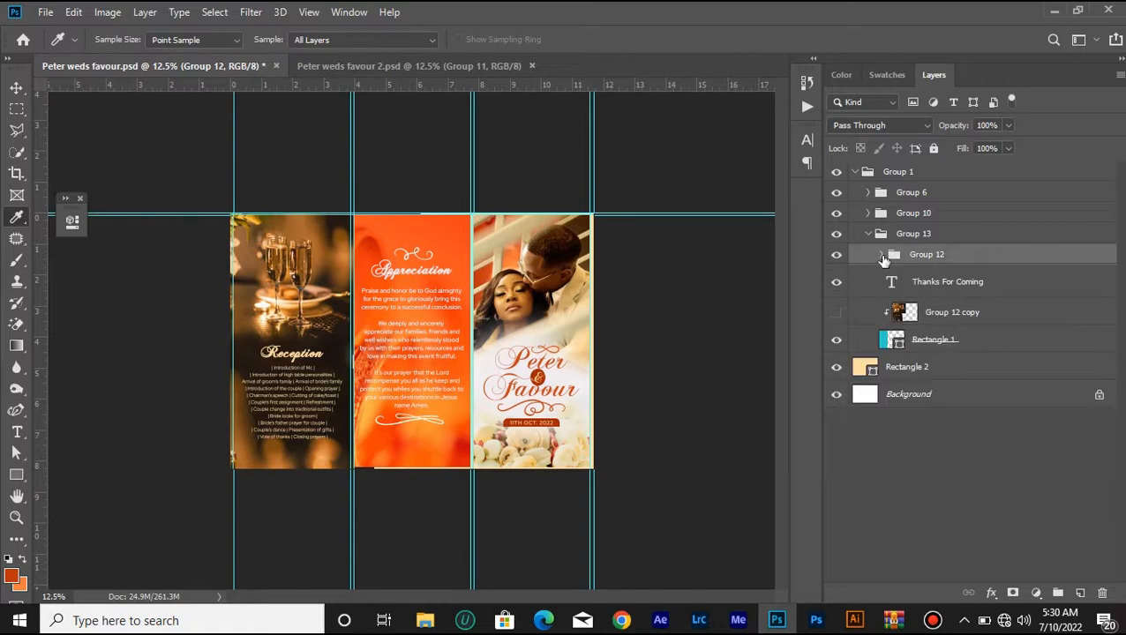
left_click(836, 255)
left_click(836, 255)
left_click(835, 255)
left_click(835, 255)
left_click_drag(836, 215, 835, 192)
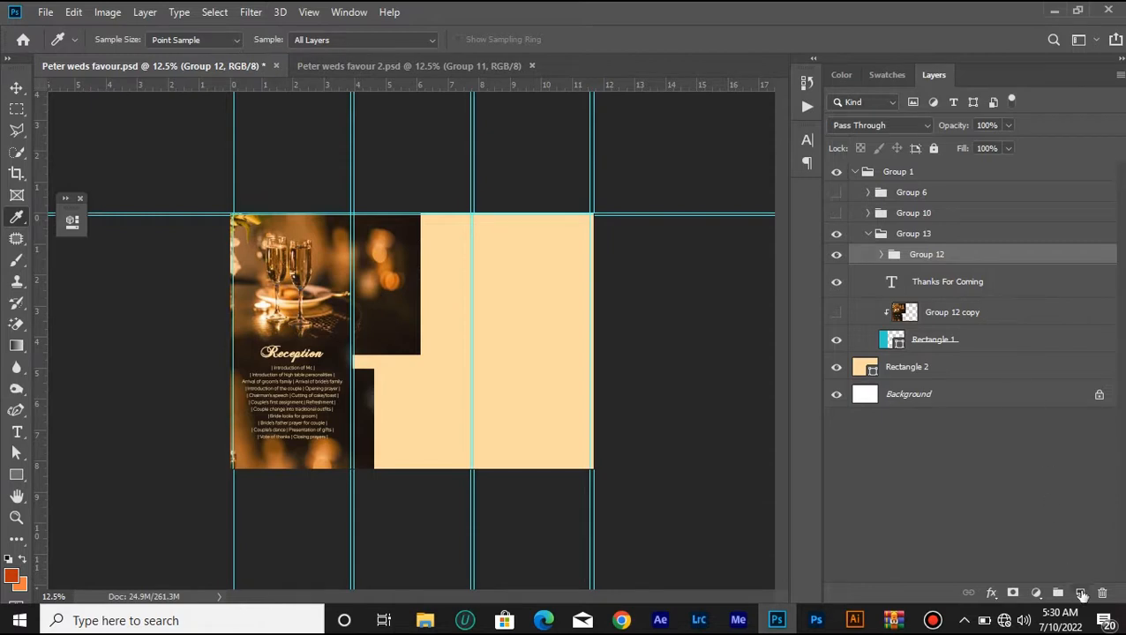
- Add a new layer above Group 12 and stamp all visible layers onto it
left_click(1081, 594)
left_click(836, 283)
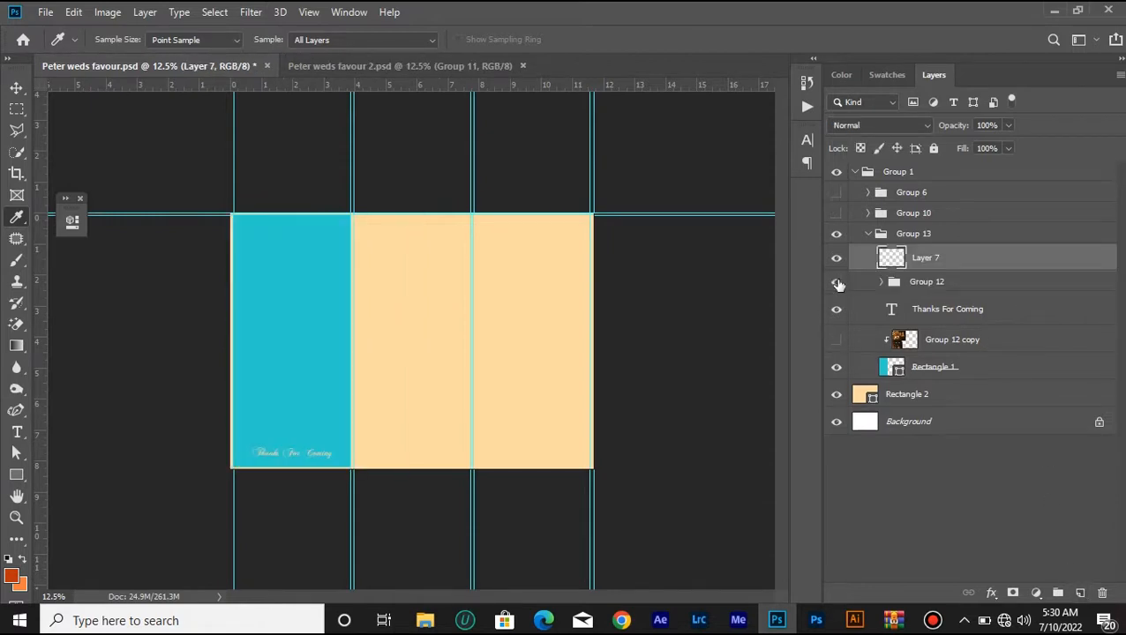
left_click(836, 283)
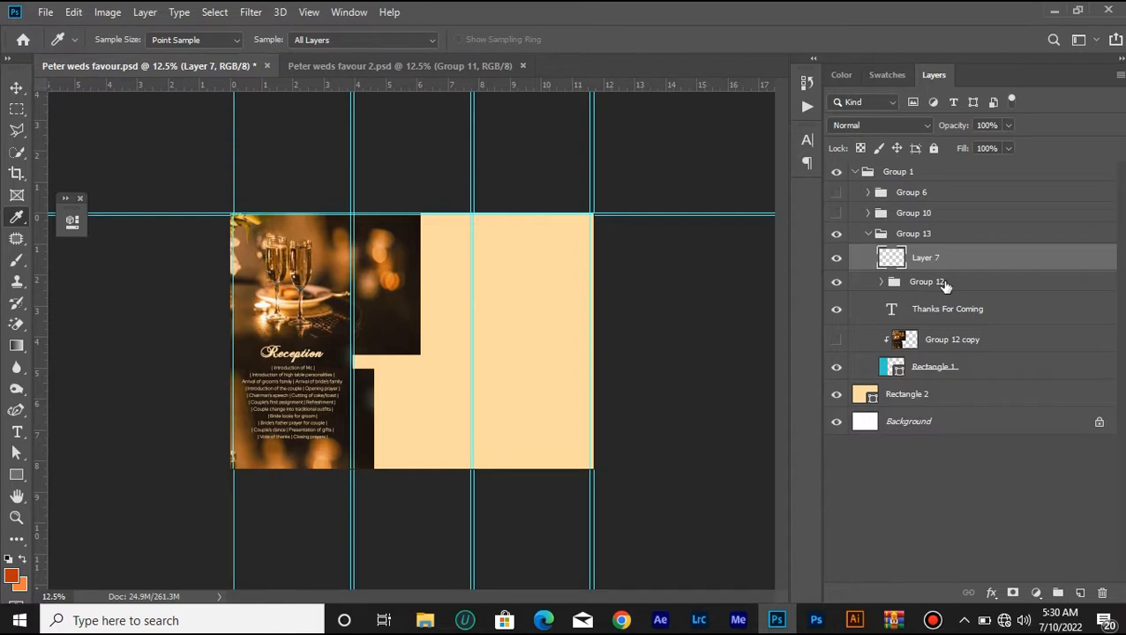
key("ctrl+alt+shift+e")
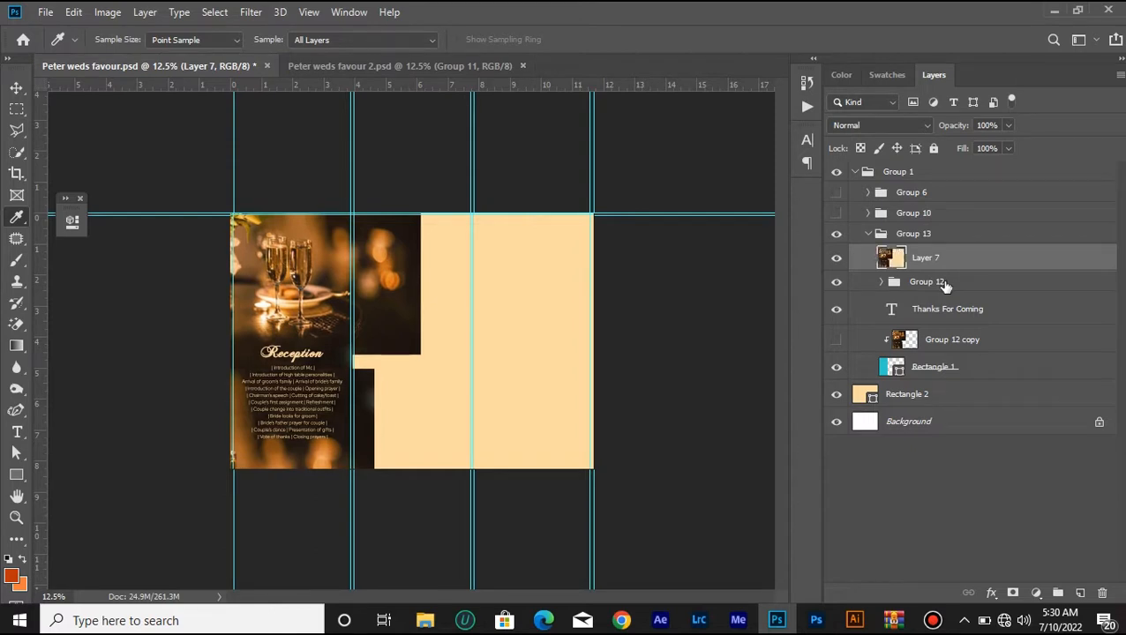
- Try to place the hidden Layer 7 as a clipped layer above Rectangle 1, and undo the move
left_click(838, 258)
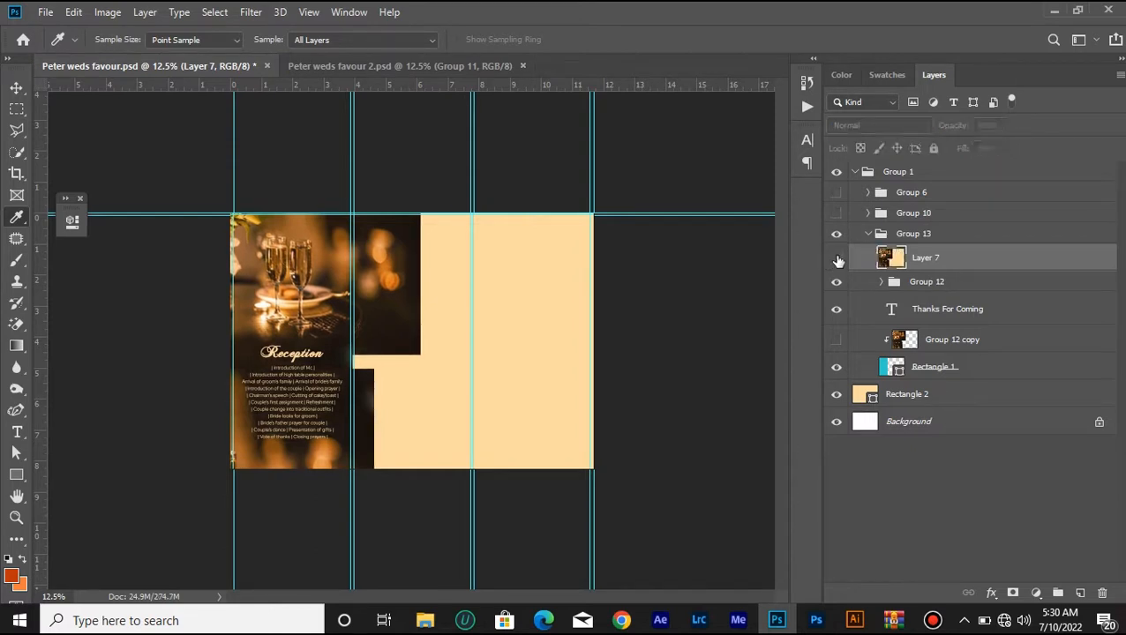
left_click(837, 257)
left_click(838, 258)
left_click_drag(991, 270, 963, 375)
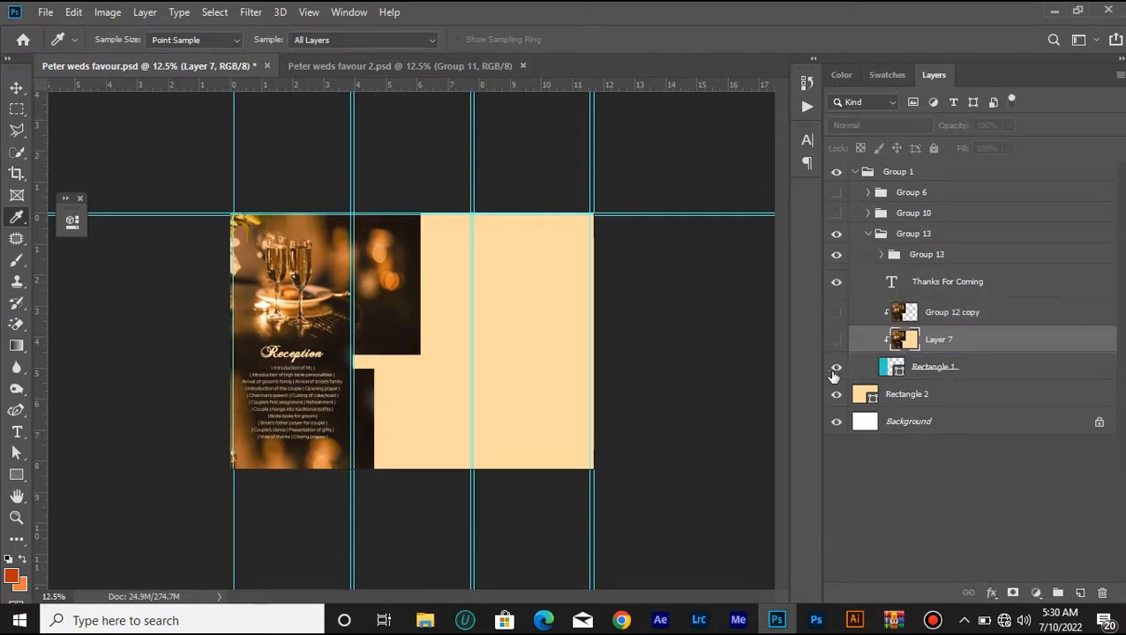
key("ctrl+z")
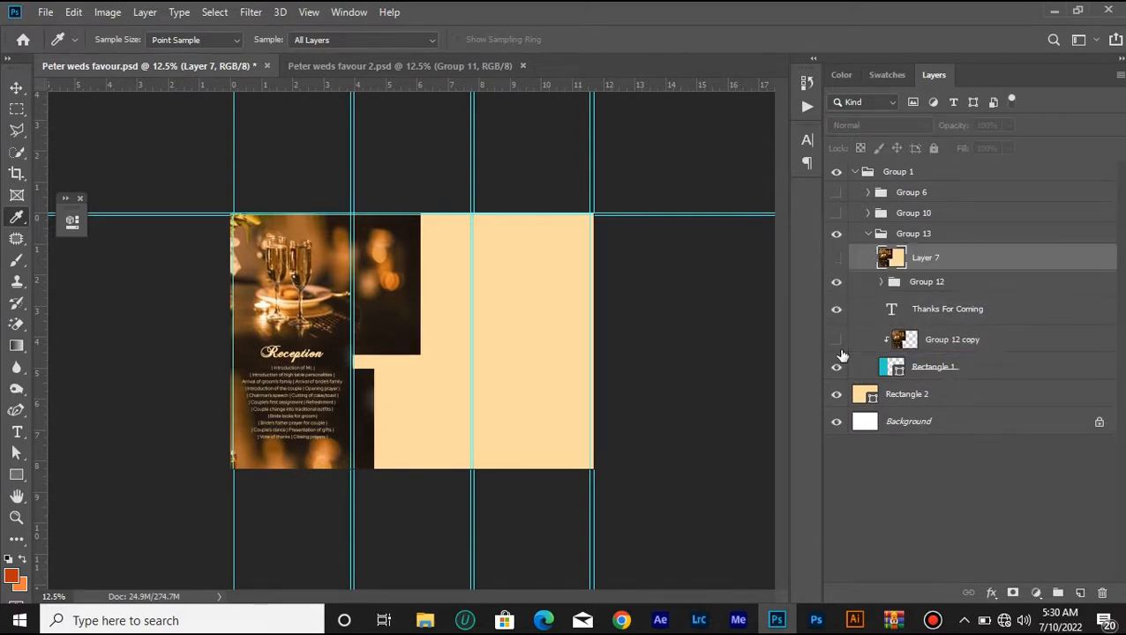
key("ctrl+z")
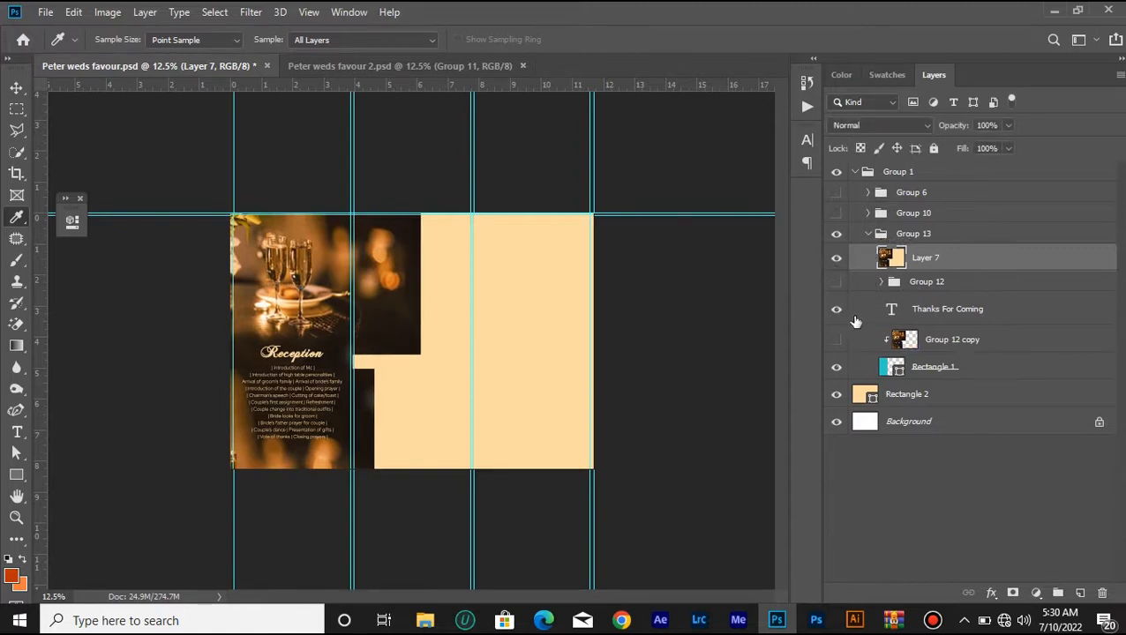
- Clip Layer 7 to Rectangle 1 beneath Group 12 copy, and toggle the layers' visibility to compare them
left_click_drag(966, 272, 973, 360)
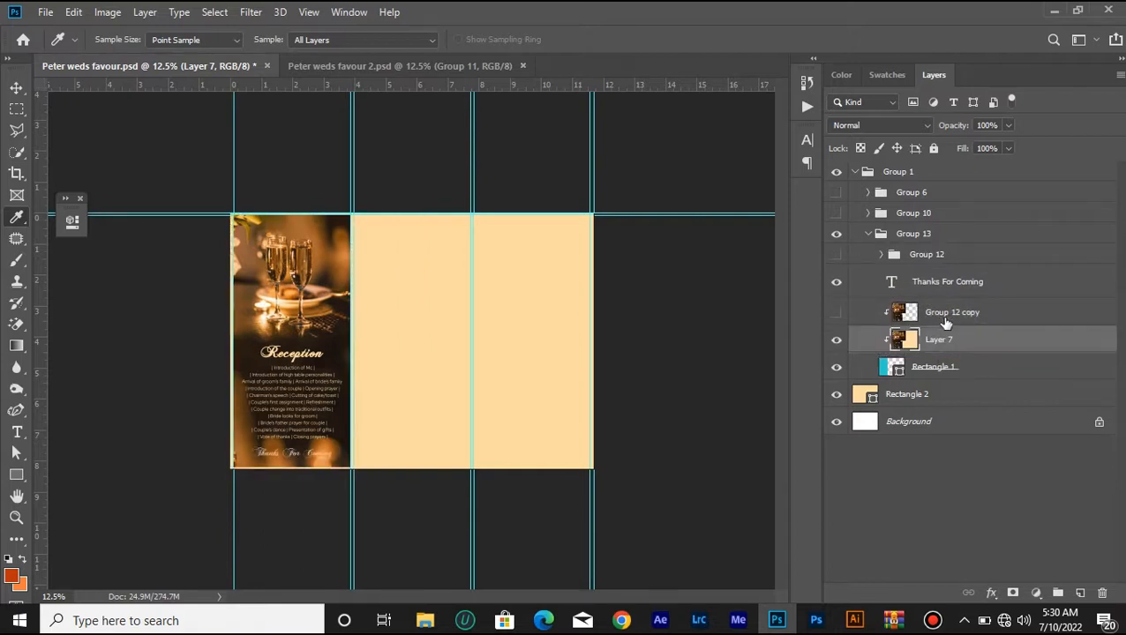
left_click(837, 340)
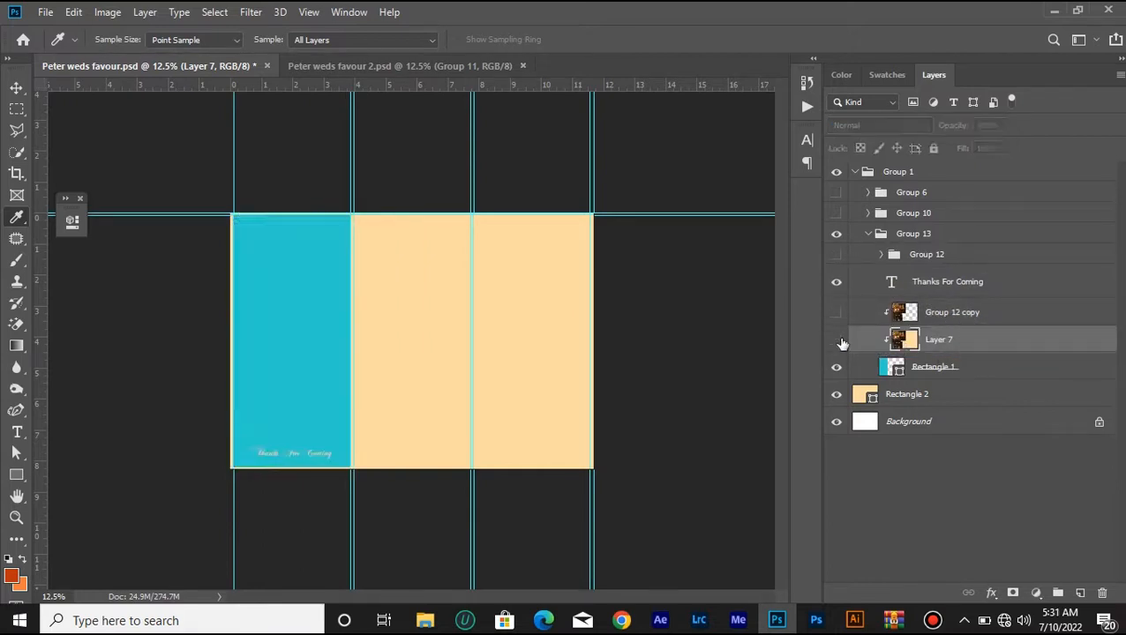
left_click(837, 339)
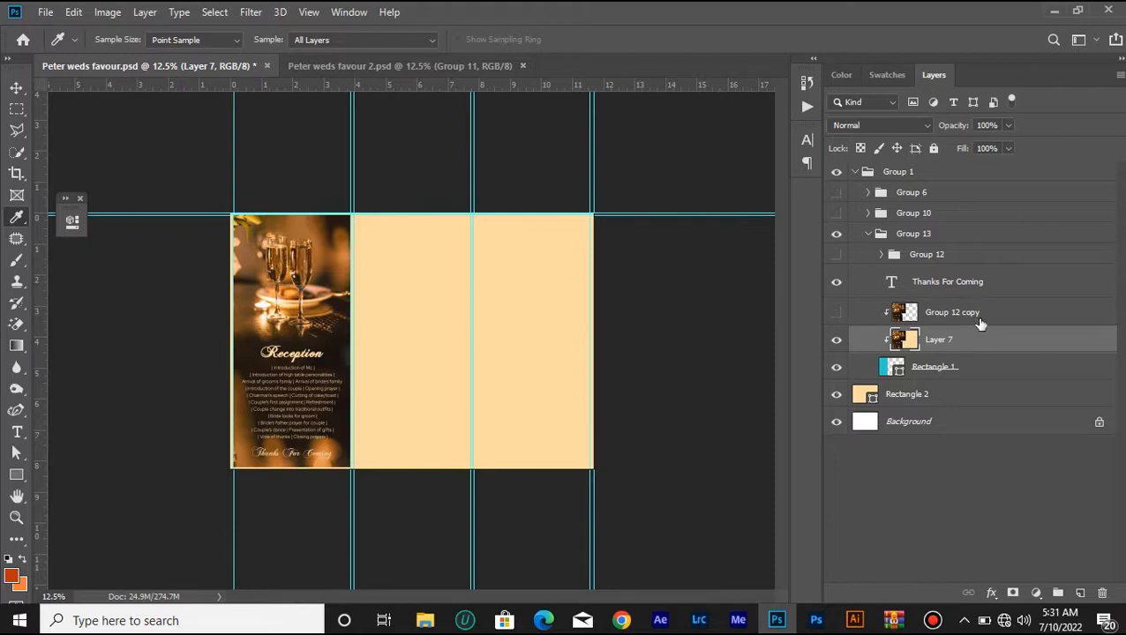
key("ctrl+comma")
key("ctrl+comma")
left_click(837, 312)
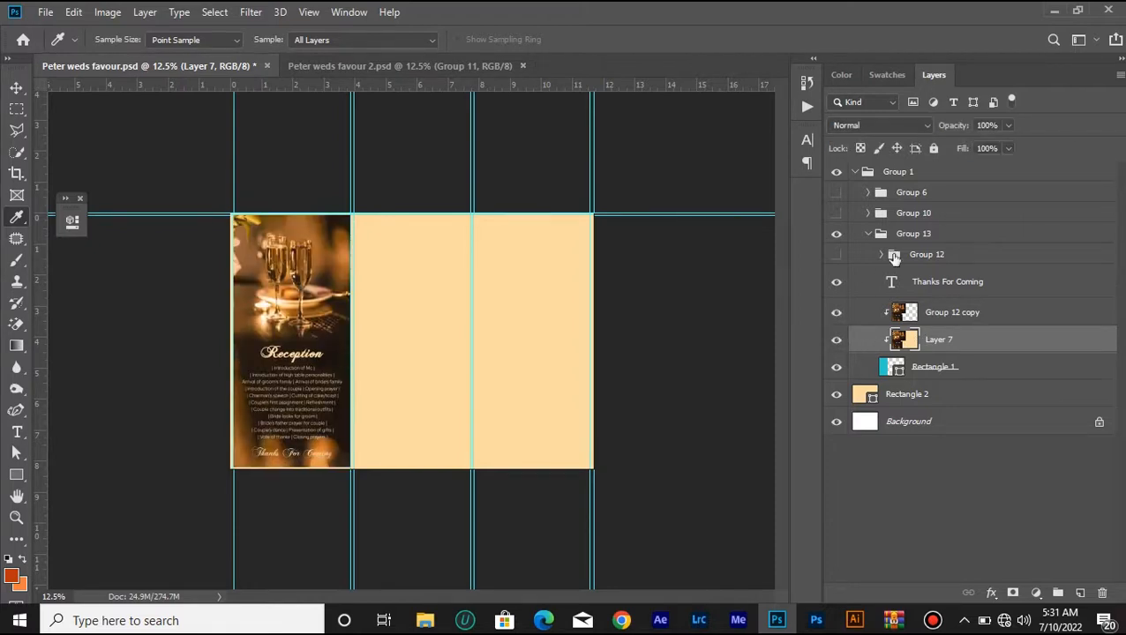
- Restore the document to its opening snapshot from the history
left_click(804, 84)
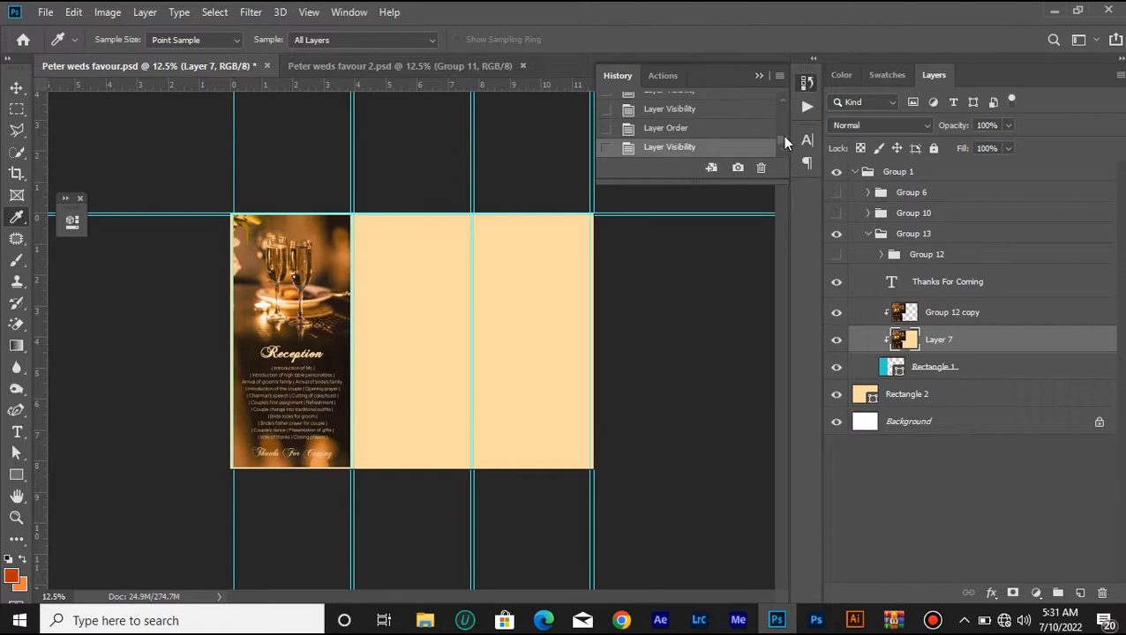
left_click_drag(783, 139, 782, 98)
left_click(749, 111)
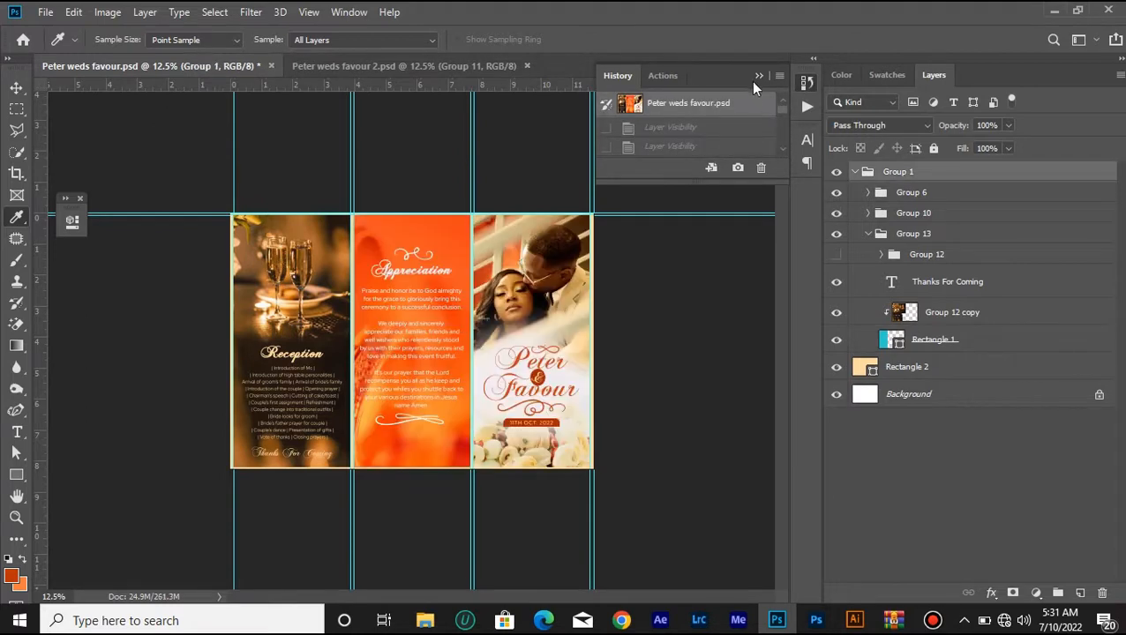
left_click(758, 76)
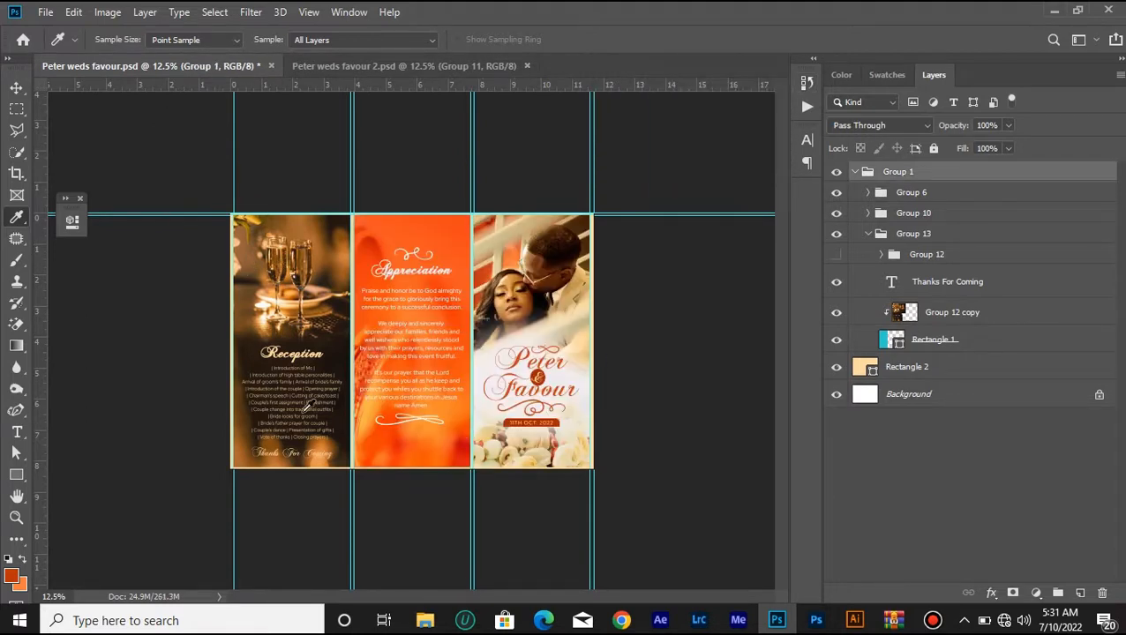
- Activate the Move tool, switch to Peter weds favour 2.psd, and examine its service, Hyme and photograph panels up close
left_click(17, 88)
left_click(332, 68)
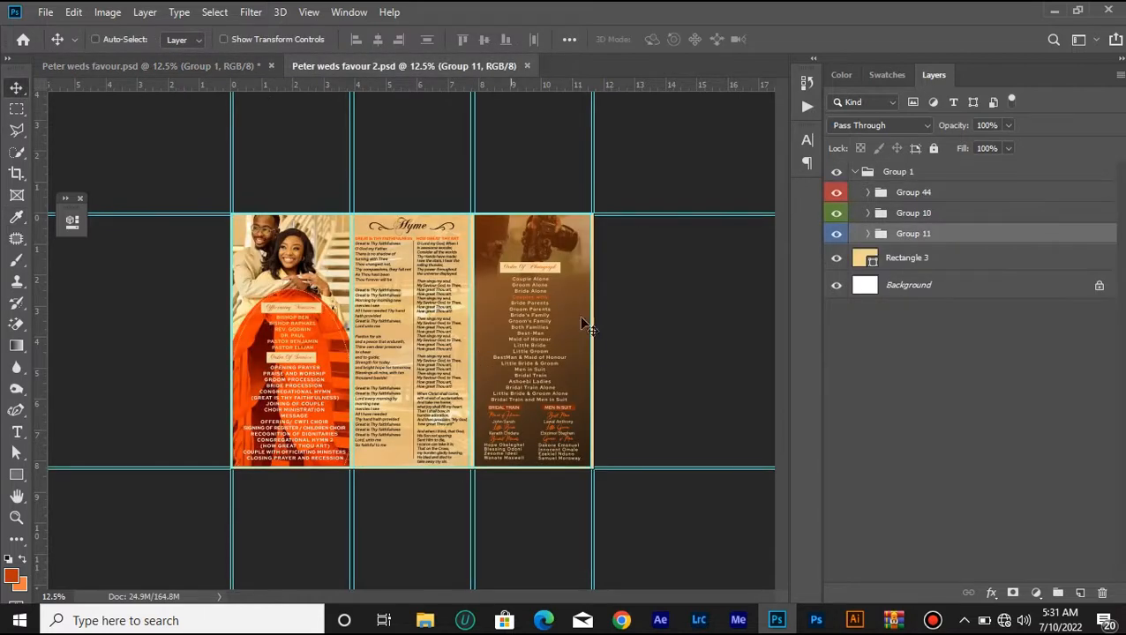
key("ctrl+plus")
key("ctrl+plus")
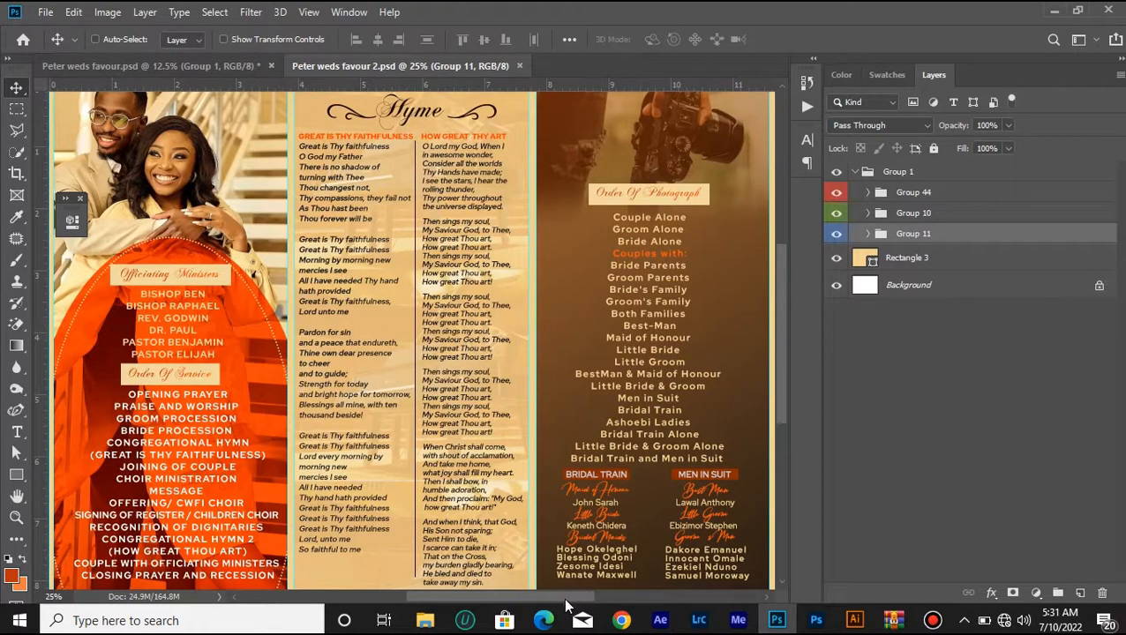
scroll(353, 397, "left", 3)
scroll(448, 459, "up", 5)
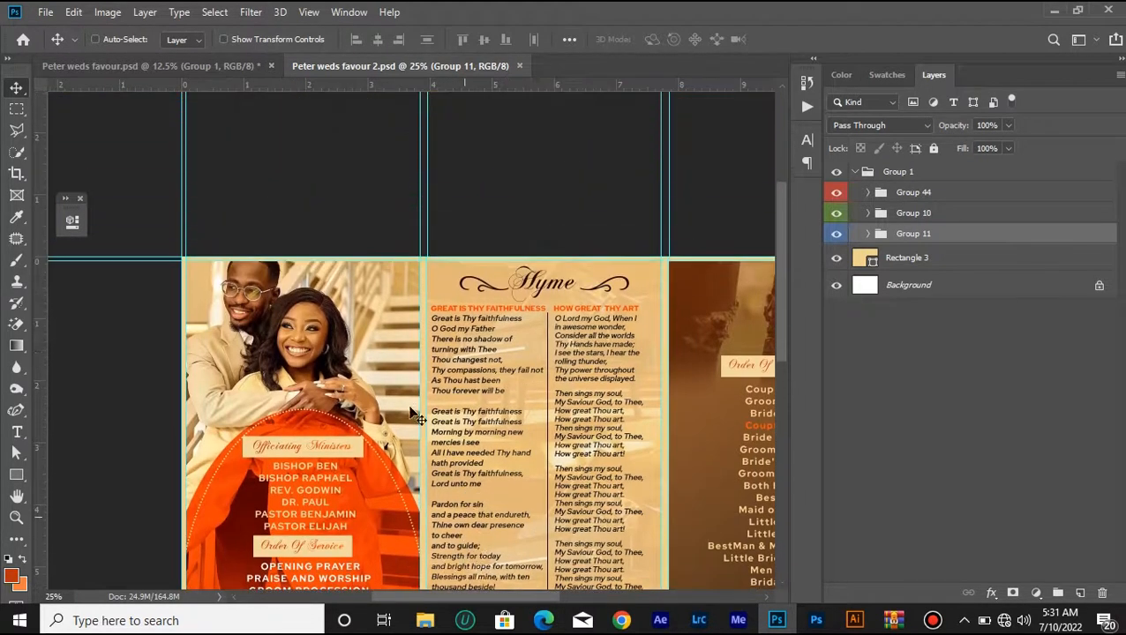
scroll(351, 305, "down", 2)
key("ctrl+minus")
key("ctrl+minus")
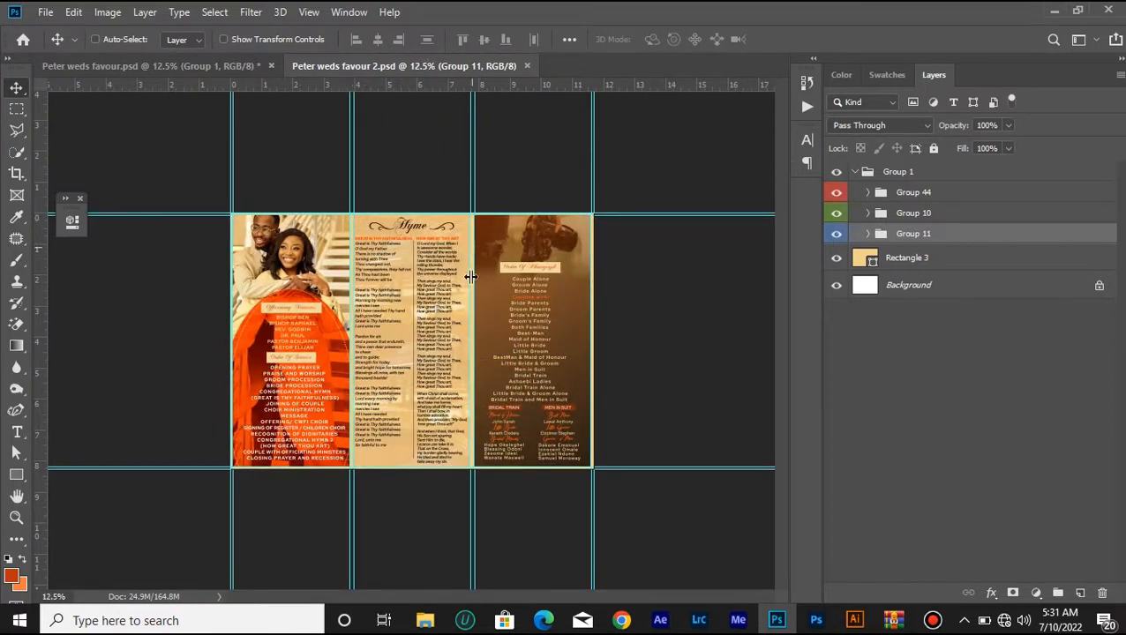
- Hide Group 44 and Group 10 to isolate the order-of-service panel, and expand Group 11 with Group 6 copy selected
left_click(836, 198)
left_click(837, 213)
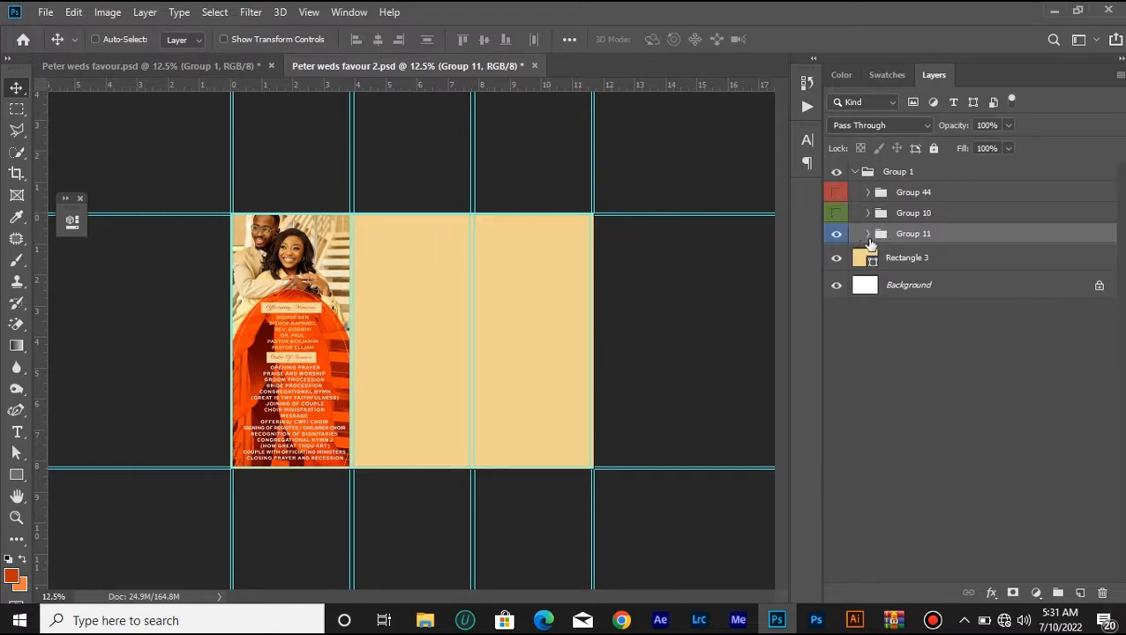
left_click(868, 234)
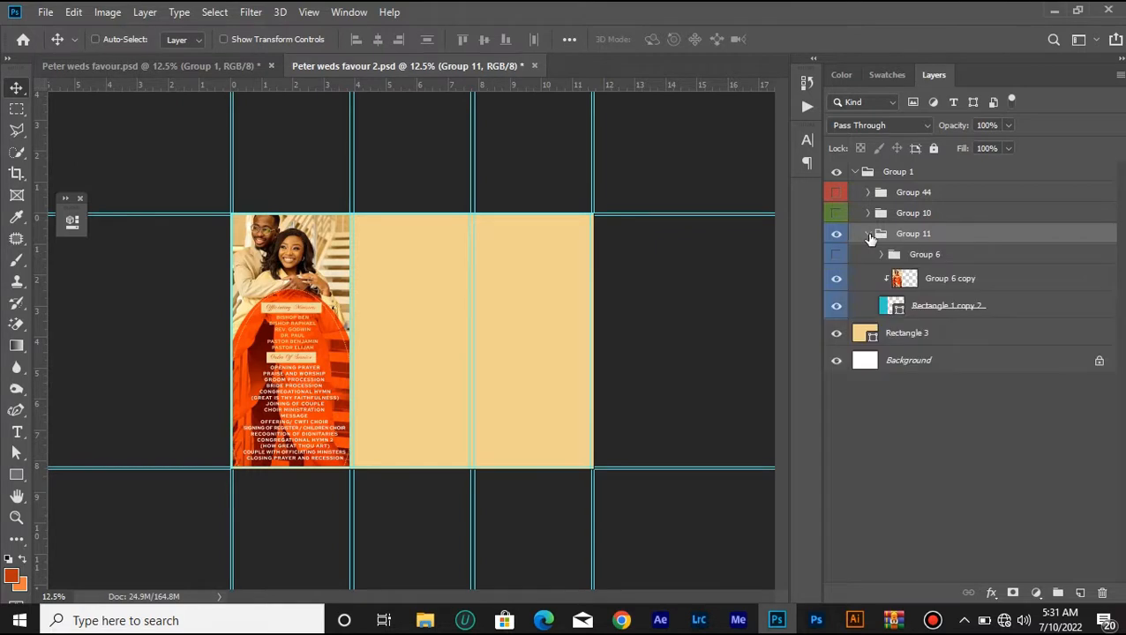
left_click(937, 281)
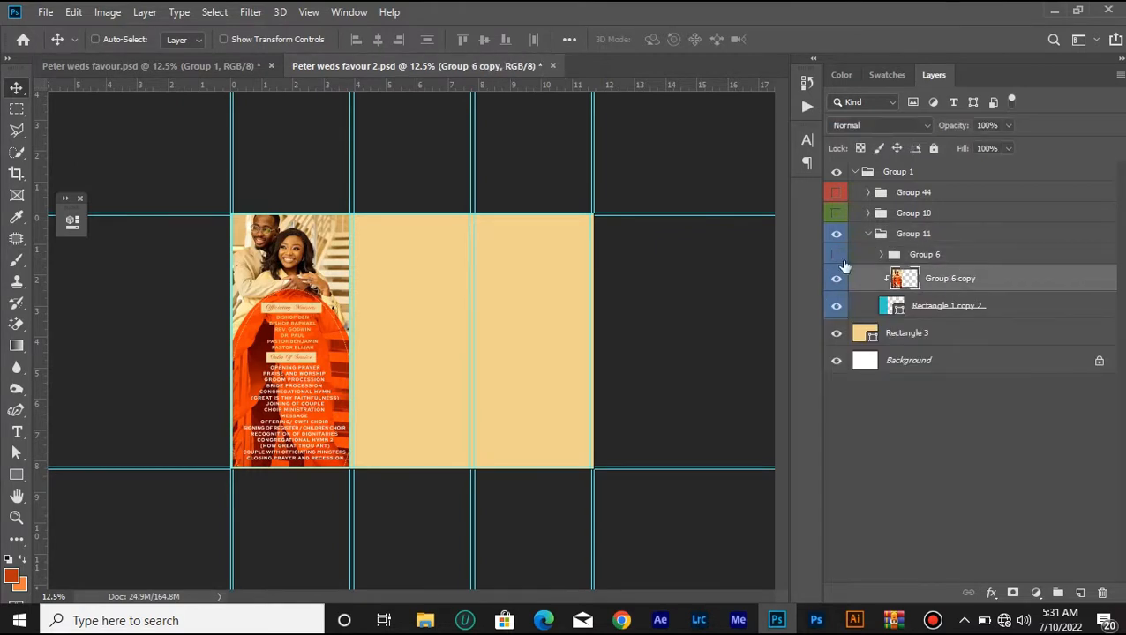
left_click(837, 212)
left_click(836, 192)
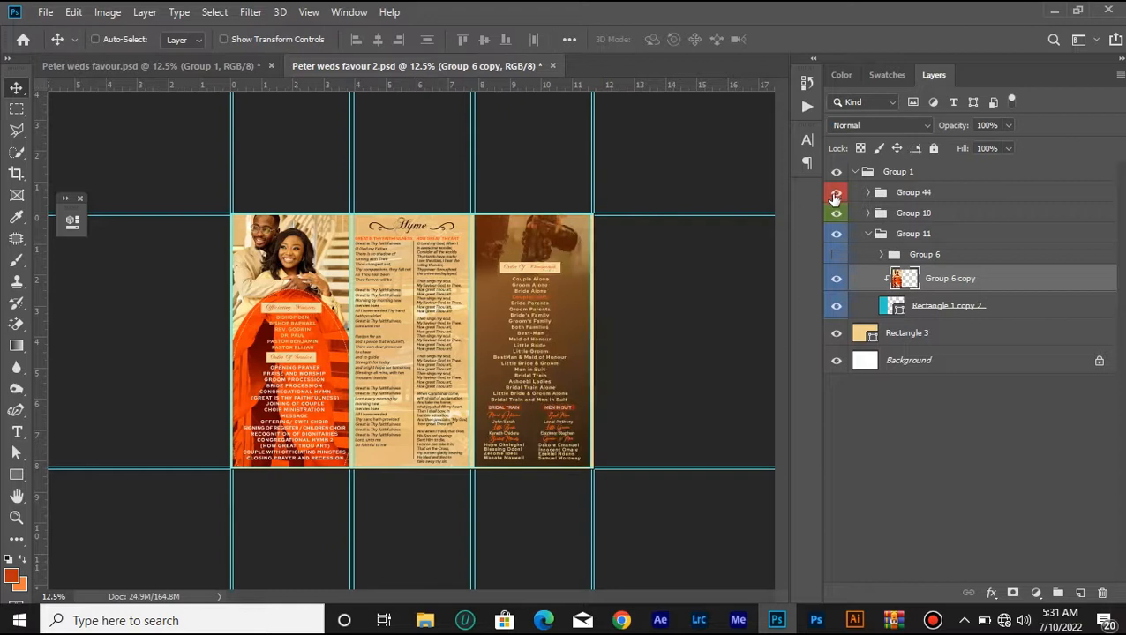
left_click(836, 212)
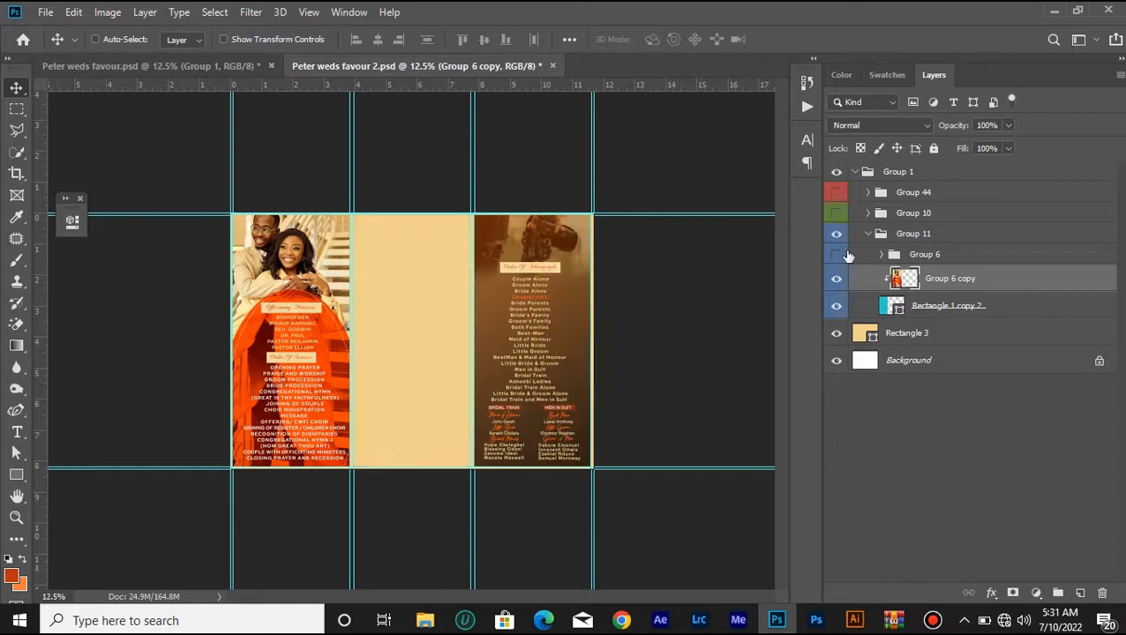
left_click(837, 193)
- Hide the clipped Group 6 copy, show the original Group 6, and expand it to reveal its layers
left_click(837, 279)
left_click(837, 278)
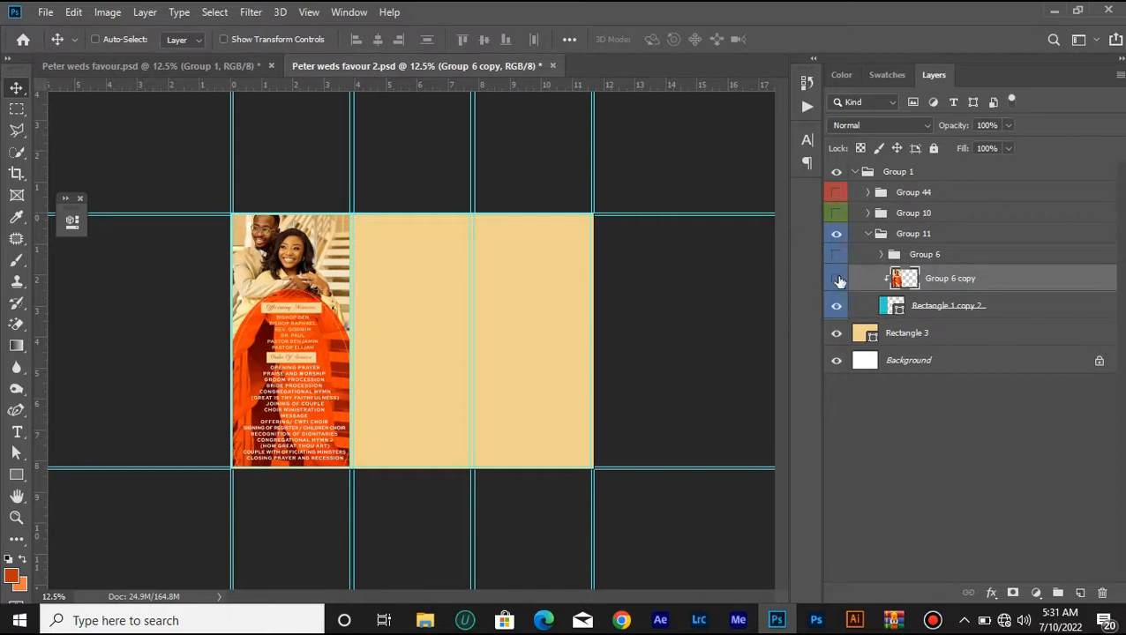
left_click(836, 279)
left_click(836, 255)
left_click(881, 255)
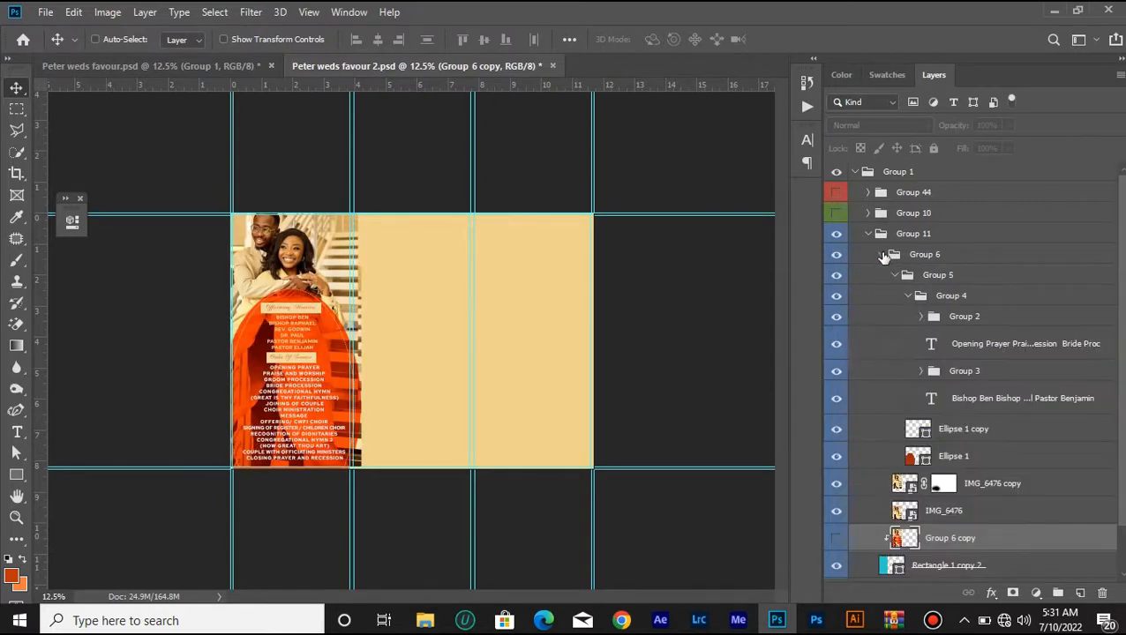
scroll(935, 375, "down", 1)
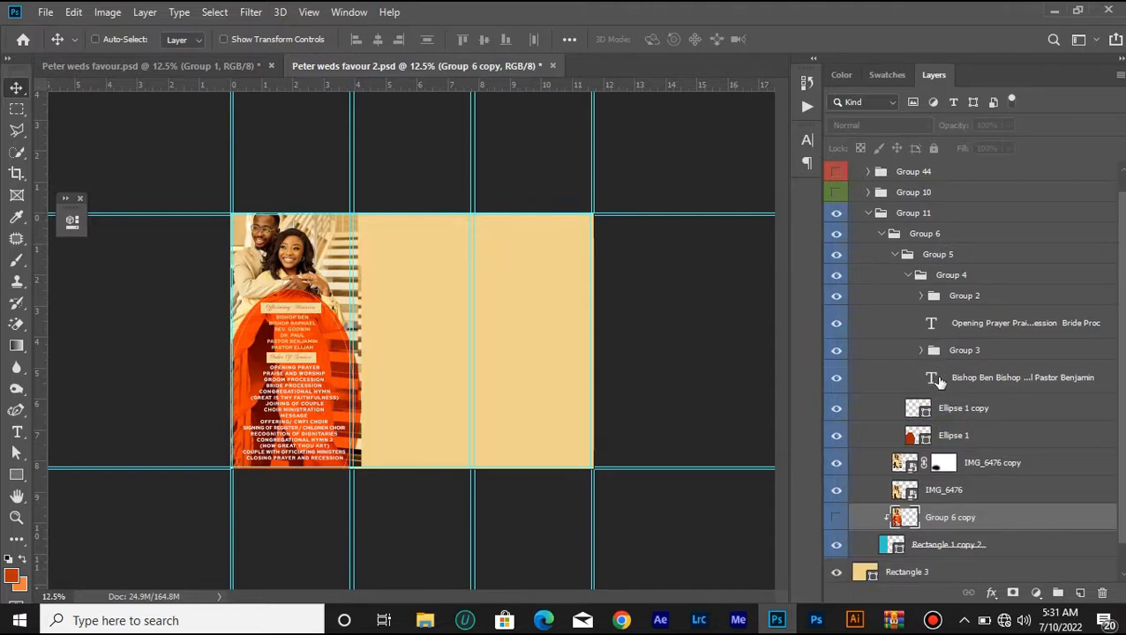
left_click(880, 237)
left_click(880, 255)
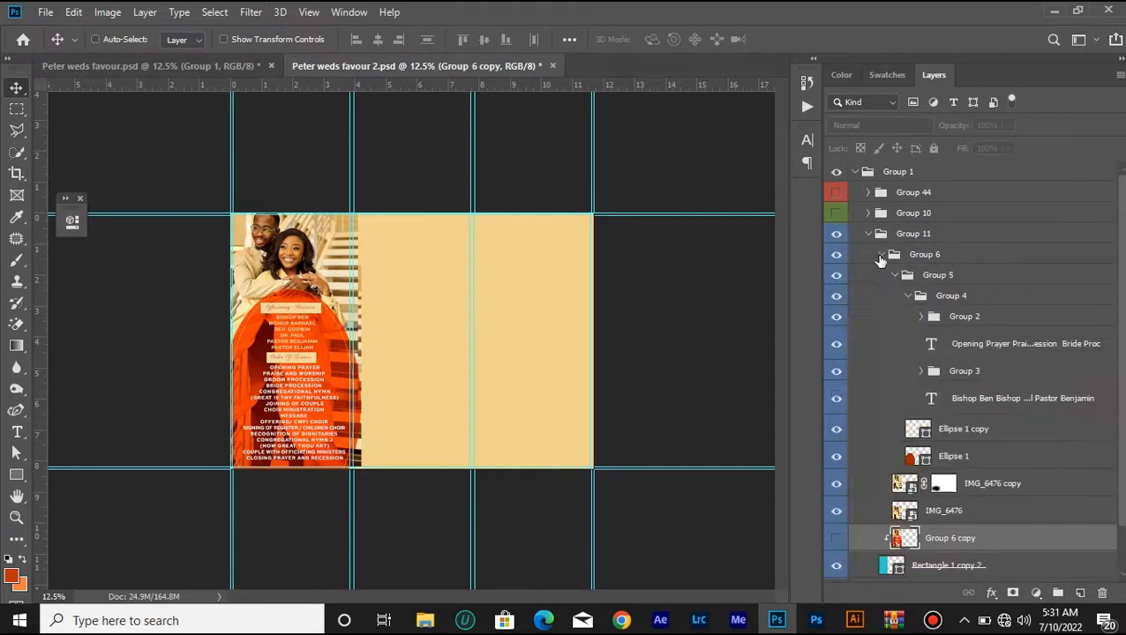
- Collapse Group 5 and hide it, leaving the panel's photo layers without the ellipse and text
left_click(895, 276)
left_click(894, 276)
left_click(895, 276)
left_click(916, 276)
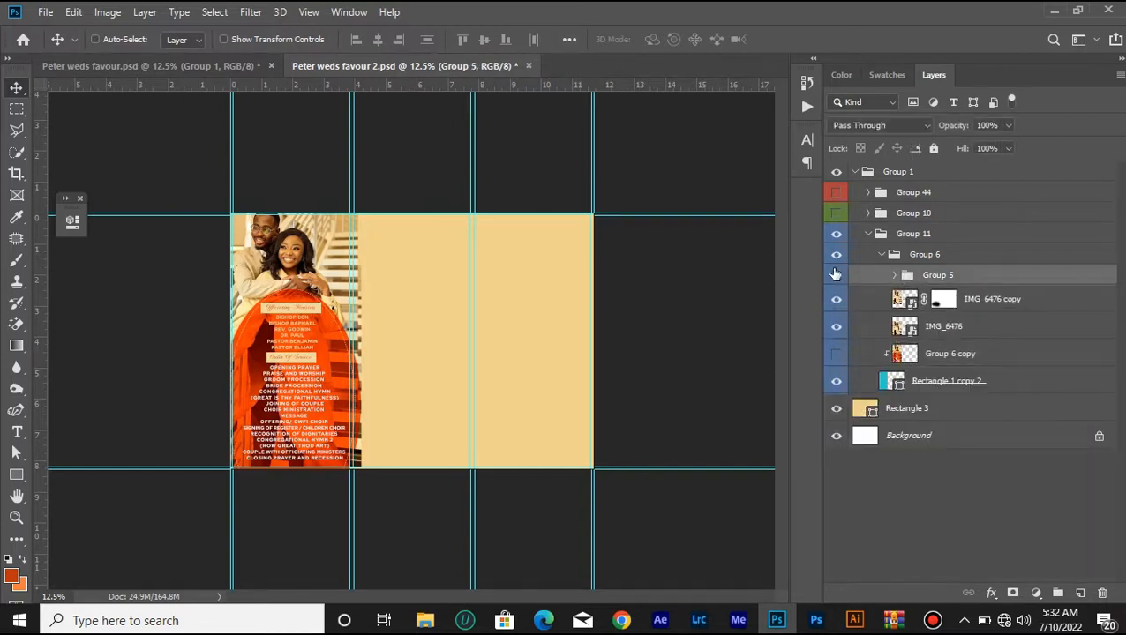
left_click(836, 274)
left_click(835, 275)
left_click(837, 275)
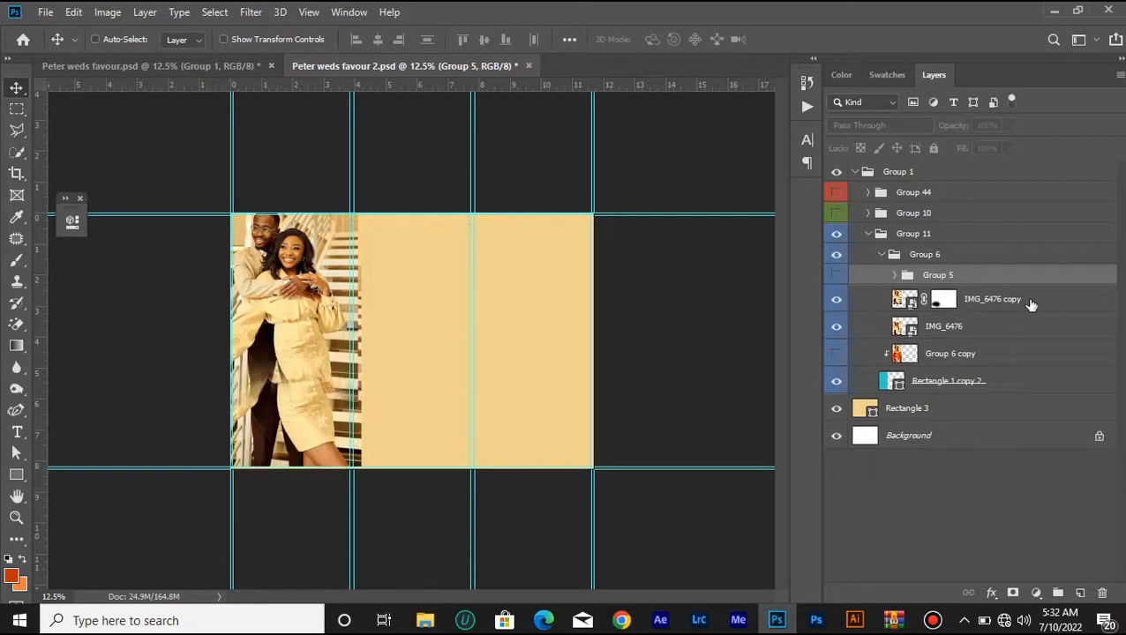
- Select IMG_6476 copy and hide the original IMG_6476, leaving only the masked copy shown in the panel
left_click(1028, 301)
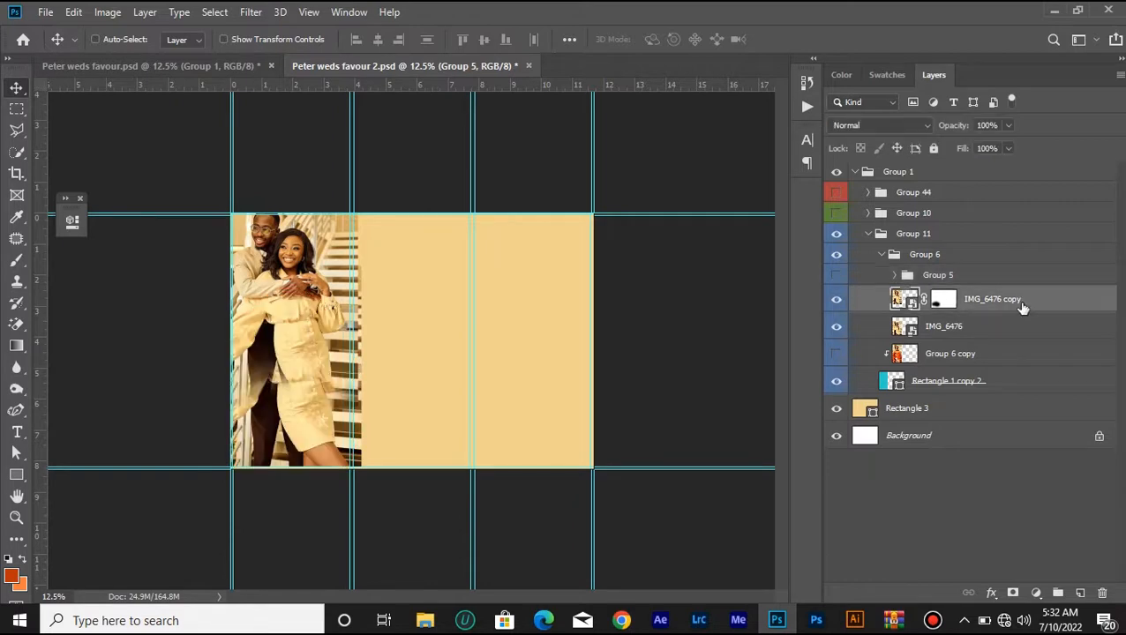
left_click(837, 302)
left_click(836, 328)
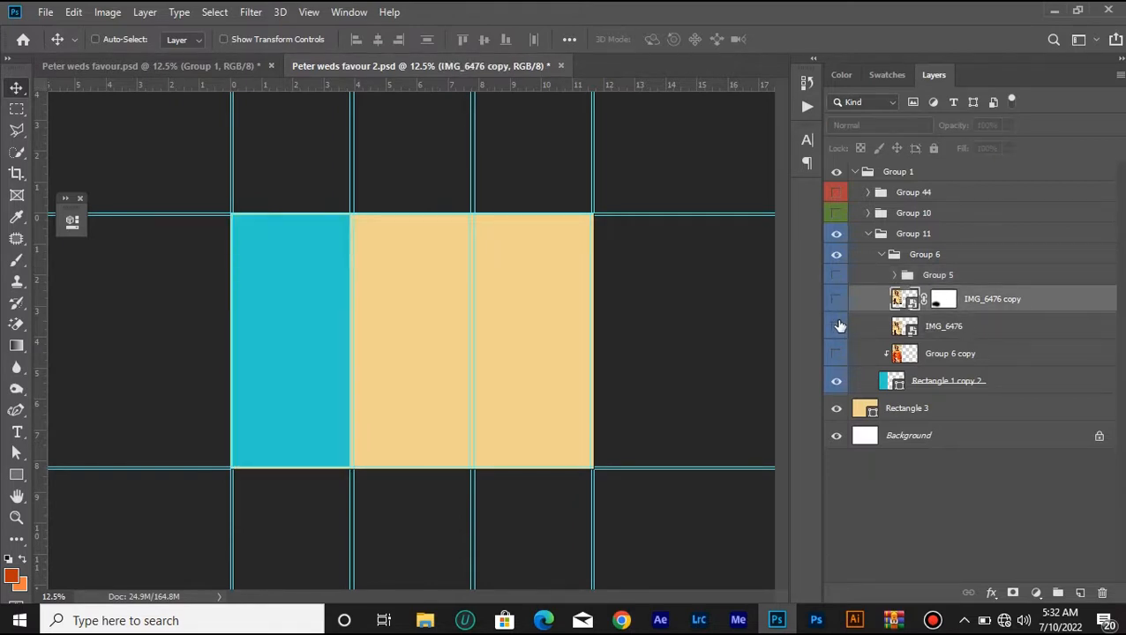
left_click(837, 301)
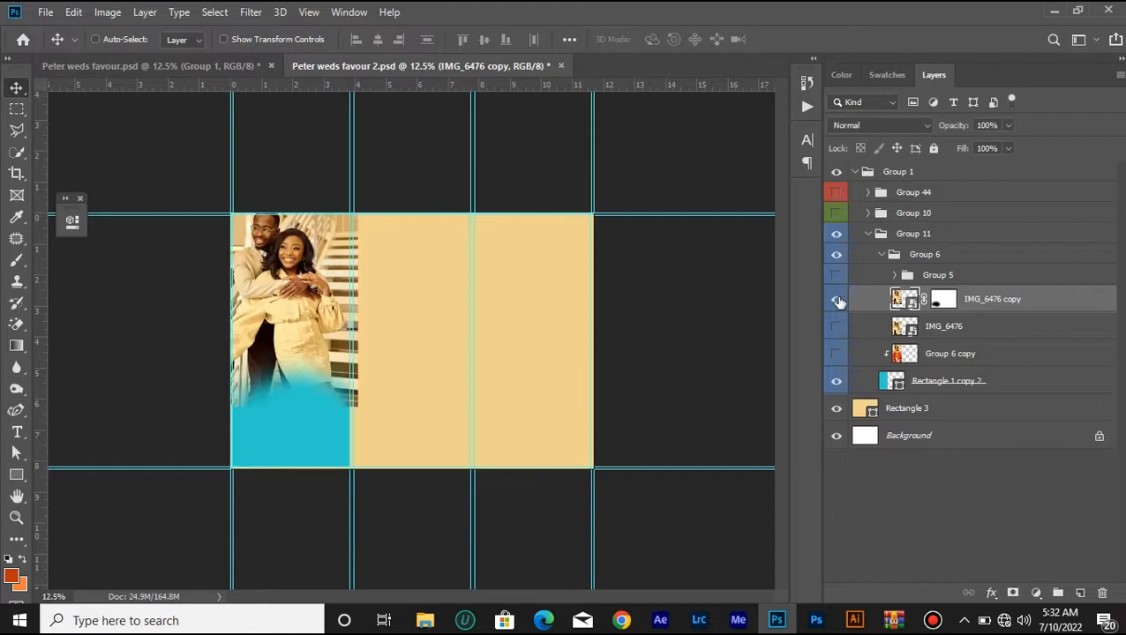
- Compare the panel with IMG_6476 and its masked copy toggled separately, leaving both photo layers shown together
left_click(837, 326)
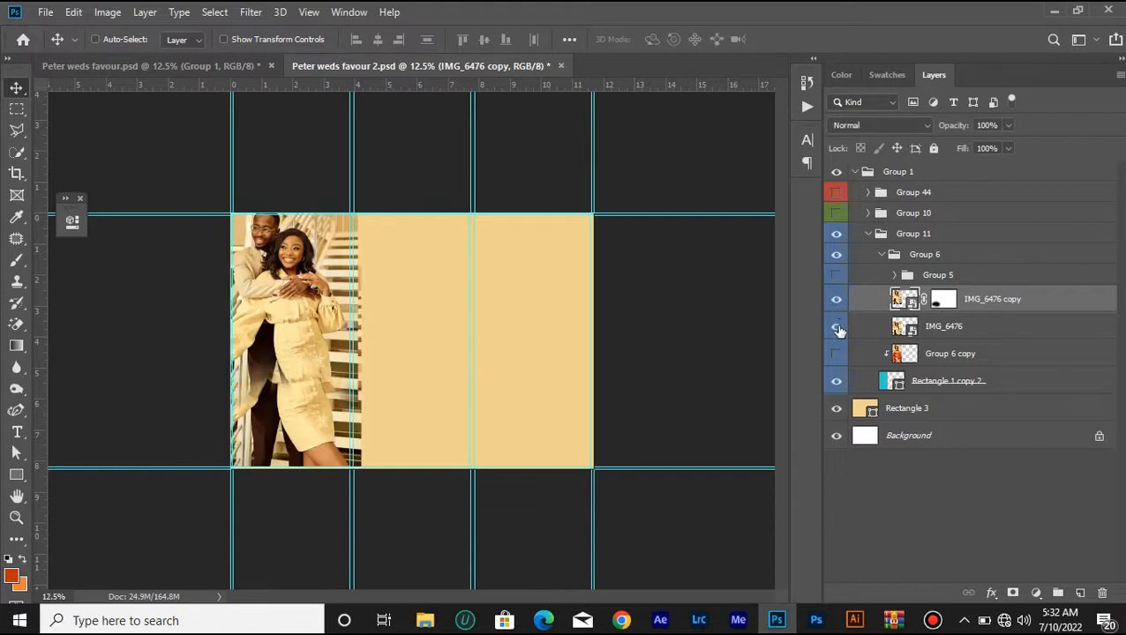
left_click(837, 326)
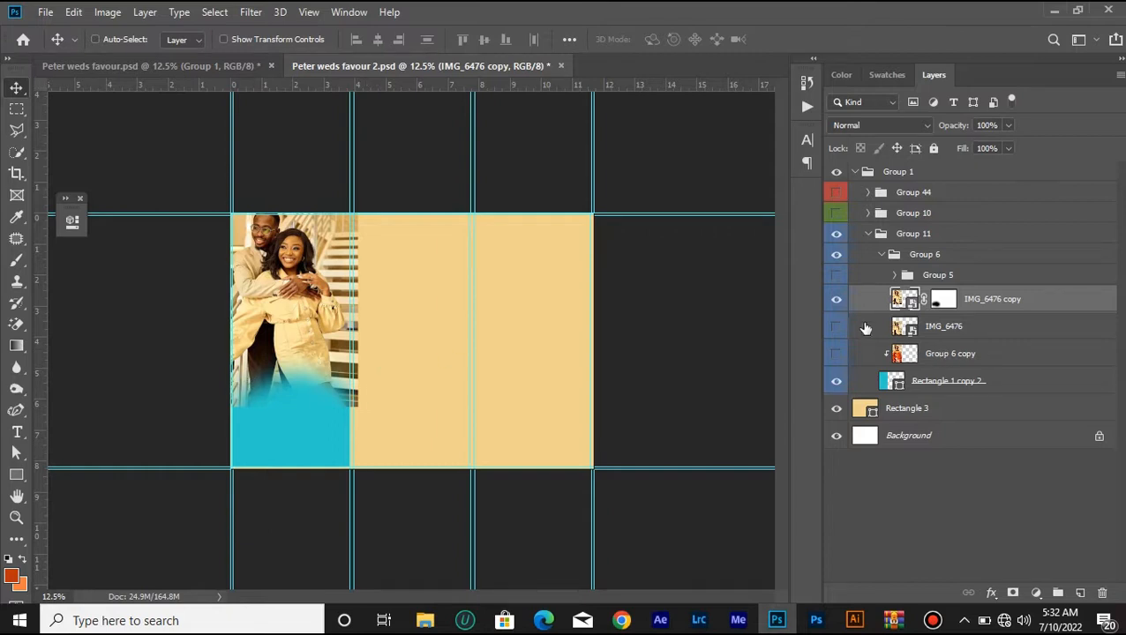
left_click(835, 327)
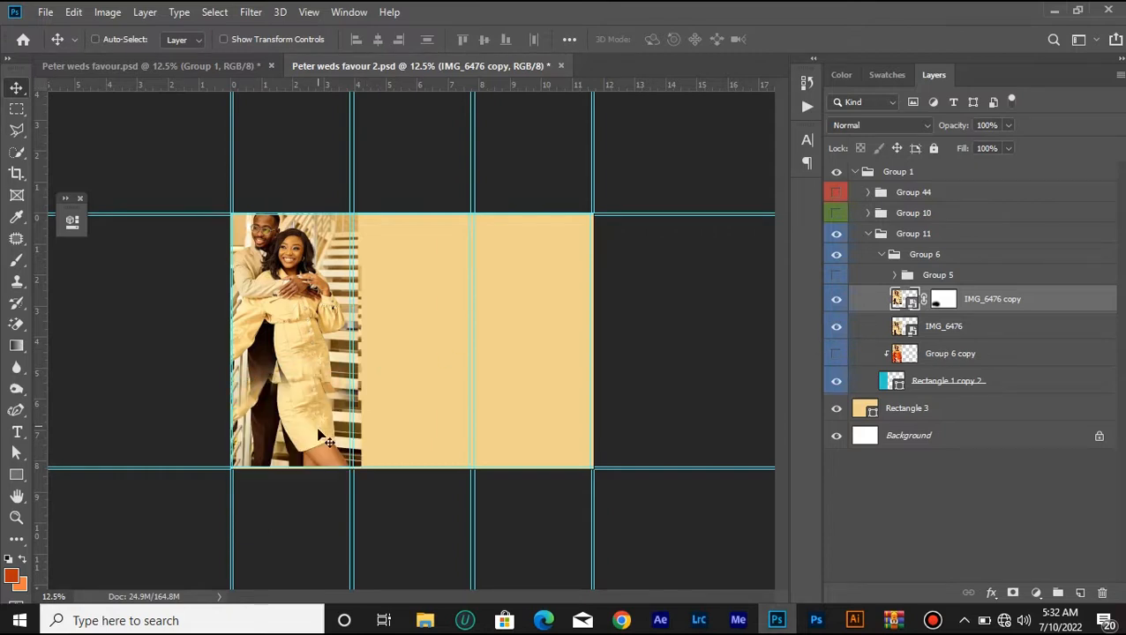
left_click(836, 300)
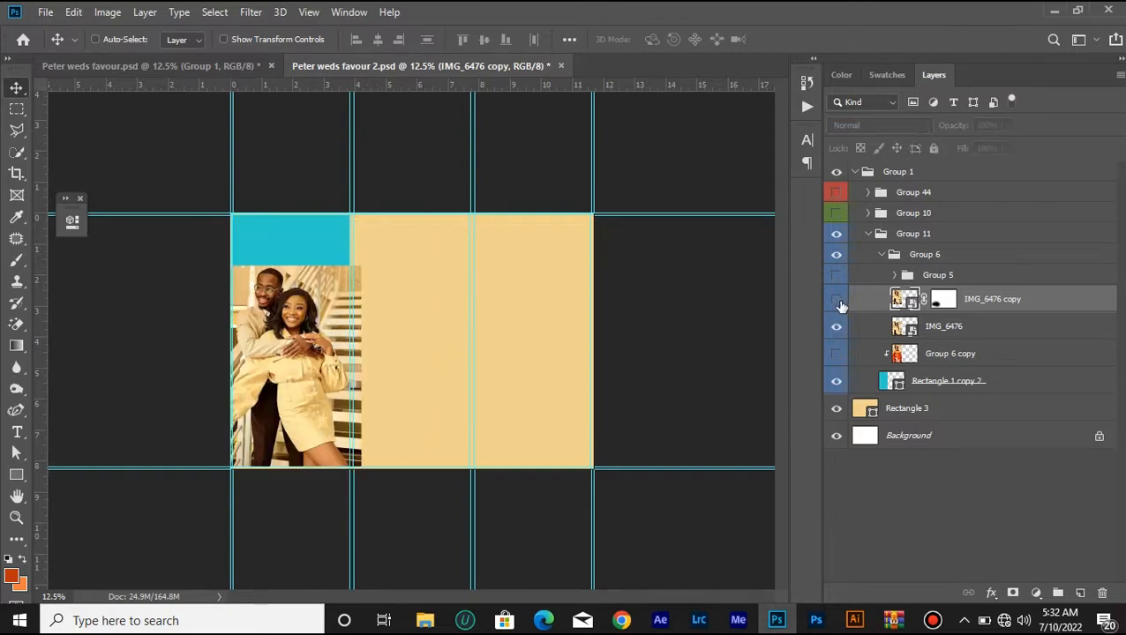
left_click(836, 300)
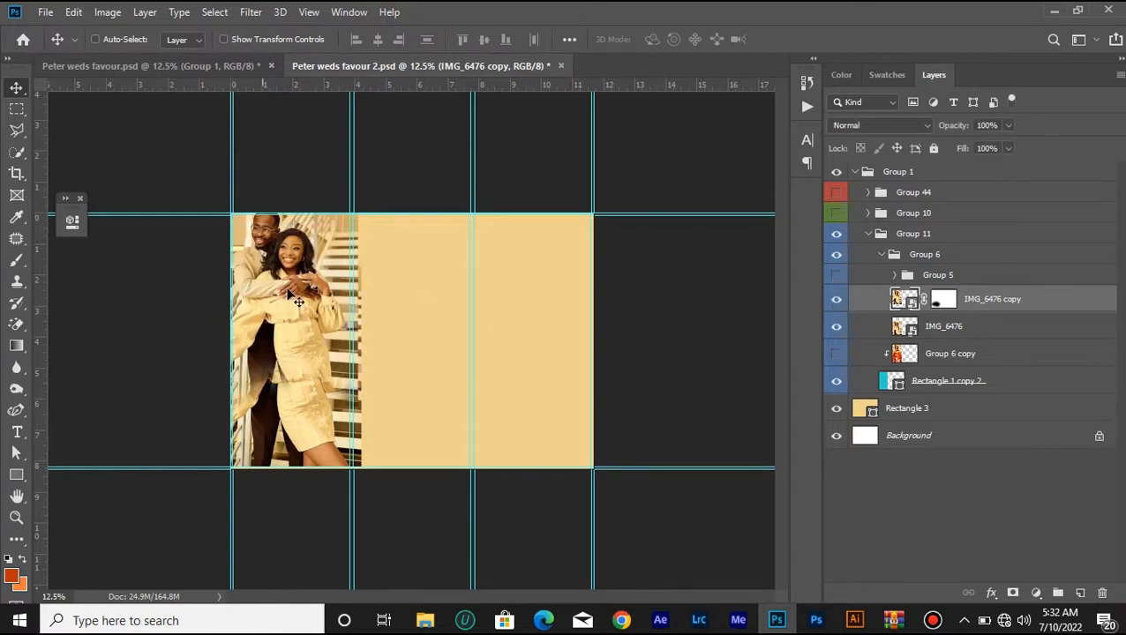
- Show Group 5 over the photos and expand it, with its Ellipse 1 layer selected
left_click(837, 276)
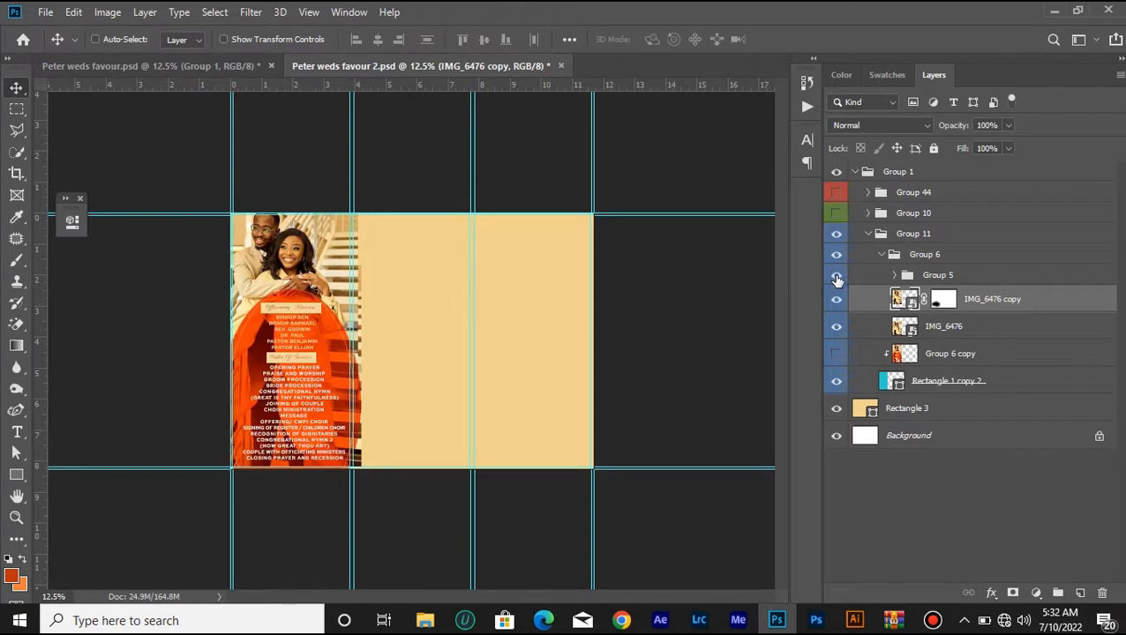
left_click(839, 276)
left_click(895, 275)
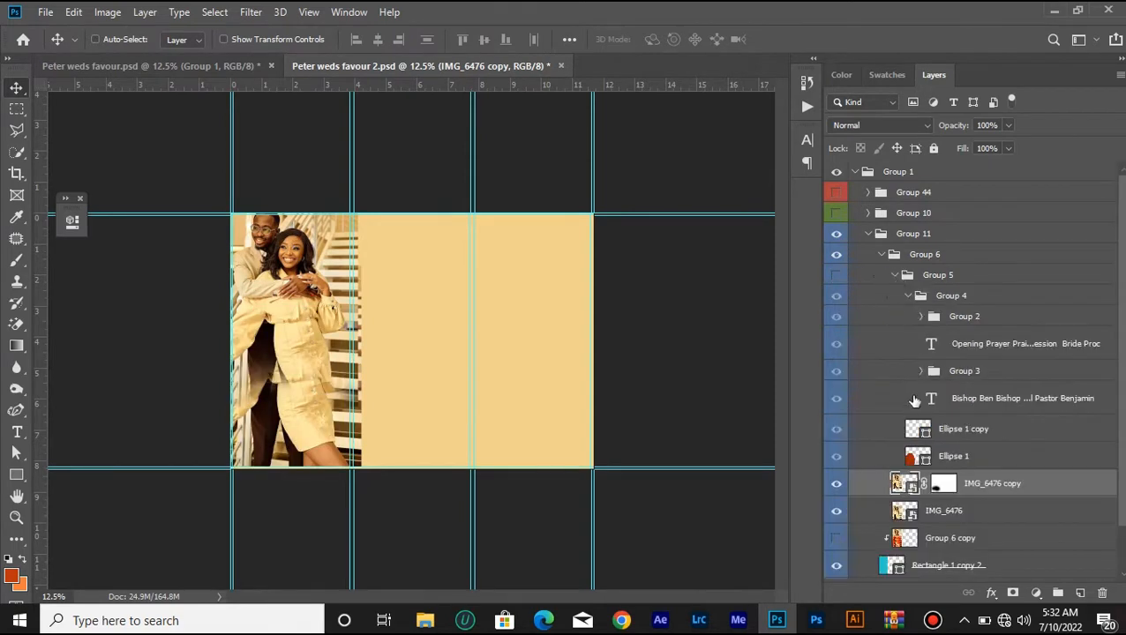
left_click(982, 455)
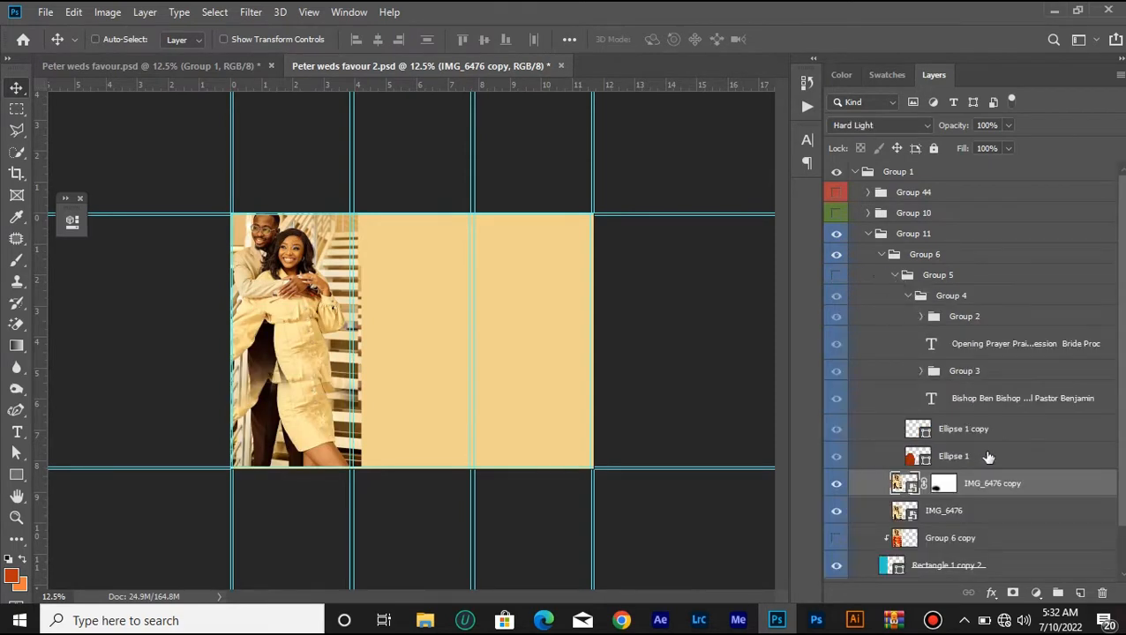
left_click(836, 458)
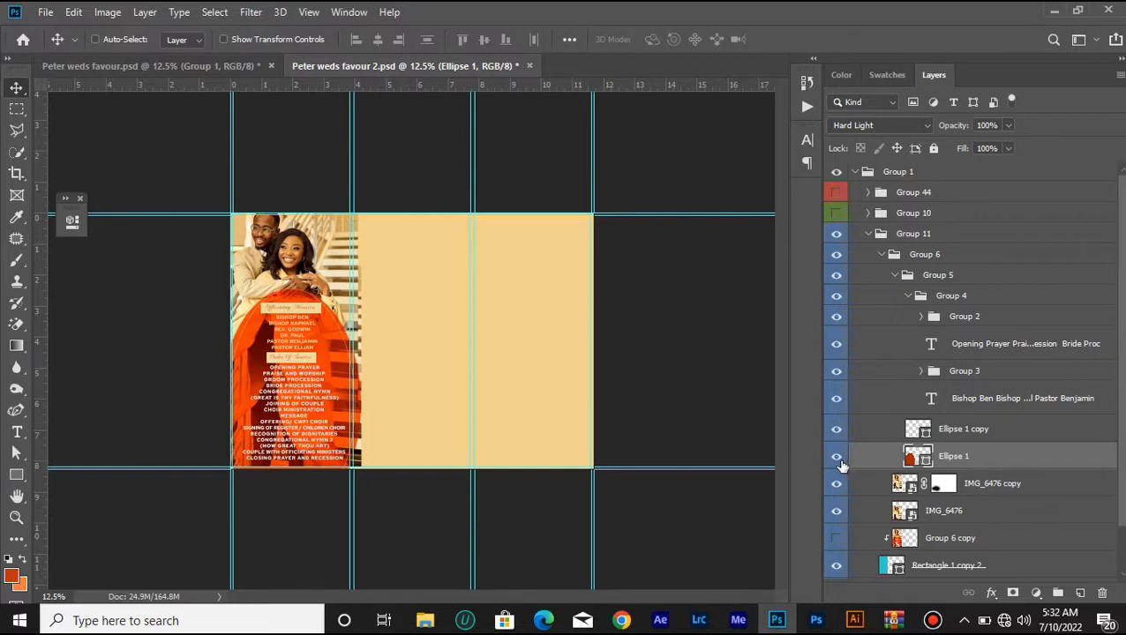
- Draw an ellipse about 1766 × 2512 px over the blank panels and shift it toward the page's lower-right corner
left_click(17, 474)
right_click(16, 474)
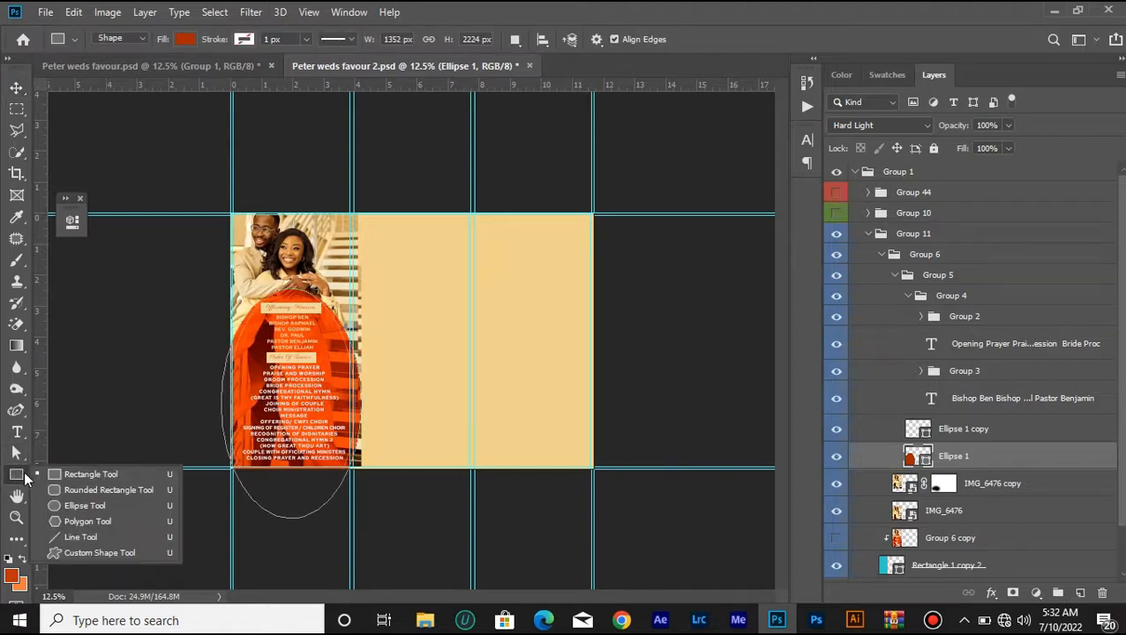
left_click(81, 506)
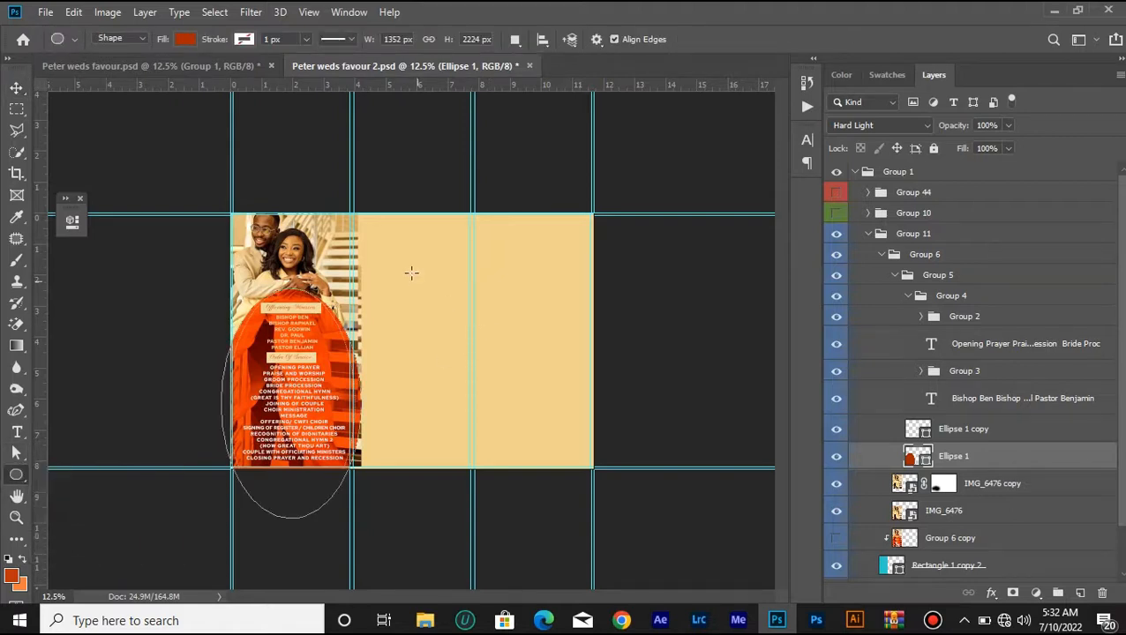
left_click_drag(411, 273, 592, 532)
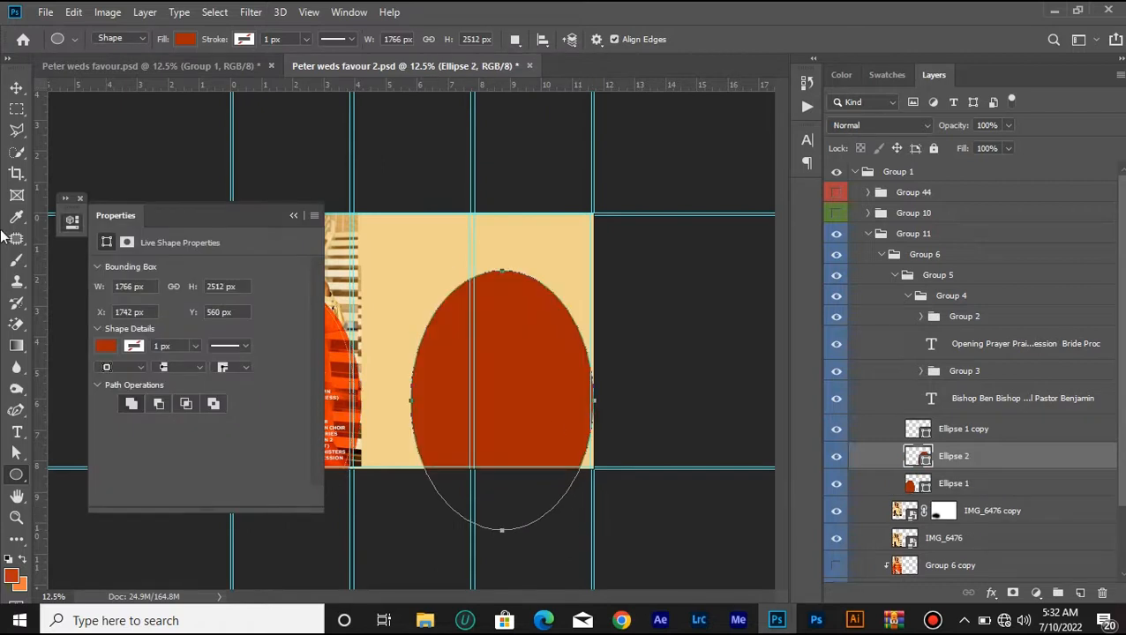
left_click(294, 215)
left_click(15, 87)
left_click_drag(551, 377, 606, 397)
- Try Hard Light blending on the new ellipse over the blank panels and delete the ellipse
left_click(1018, 488)
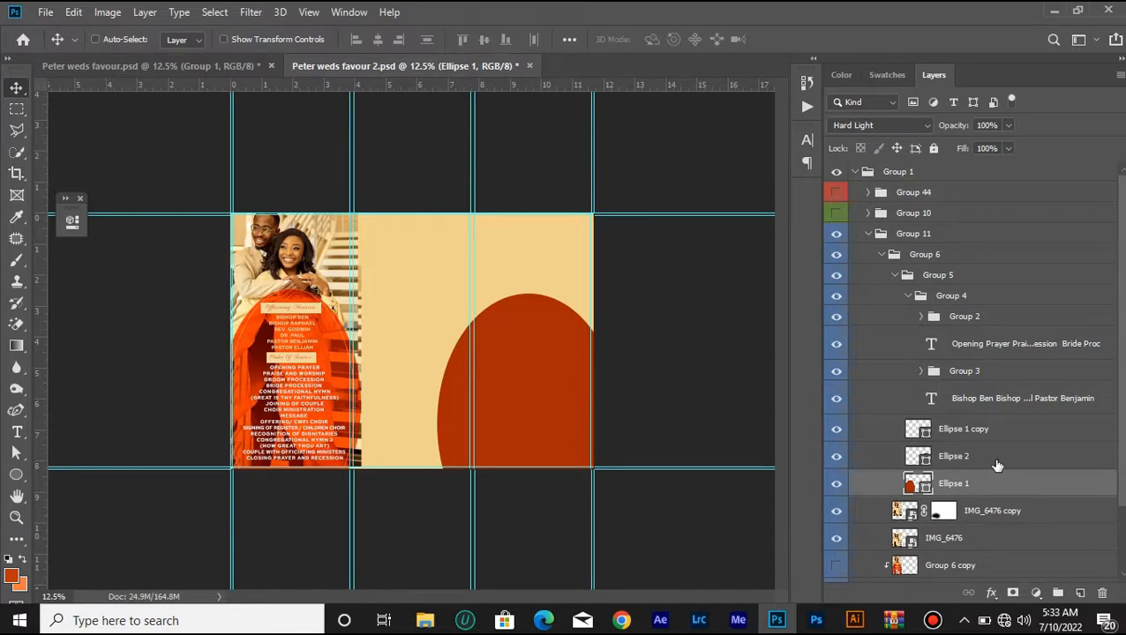
left_click(996, 459)
left_click(858, 126)
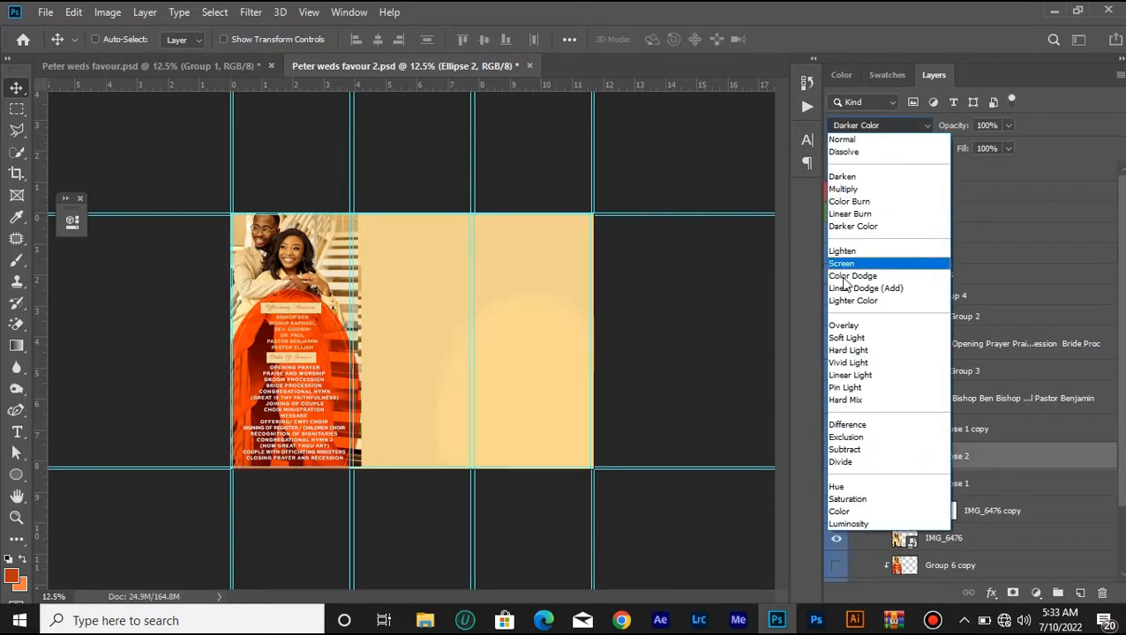
left_click(849, 351)
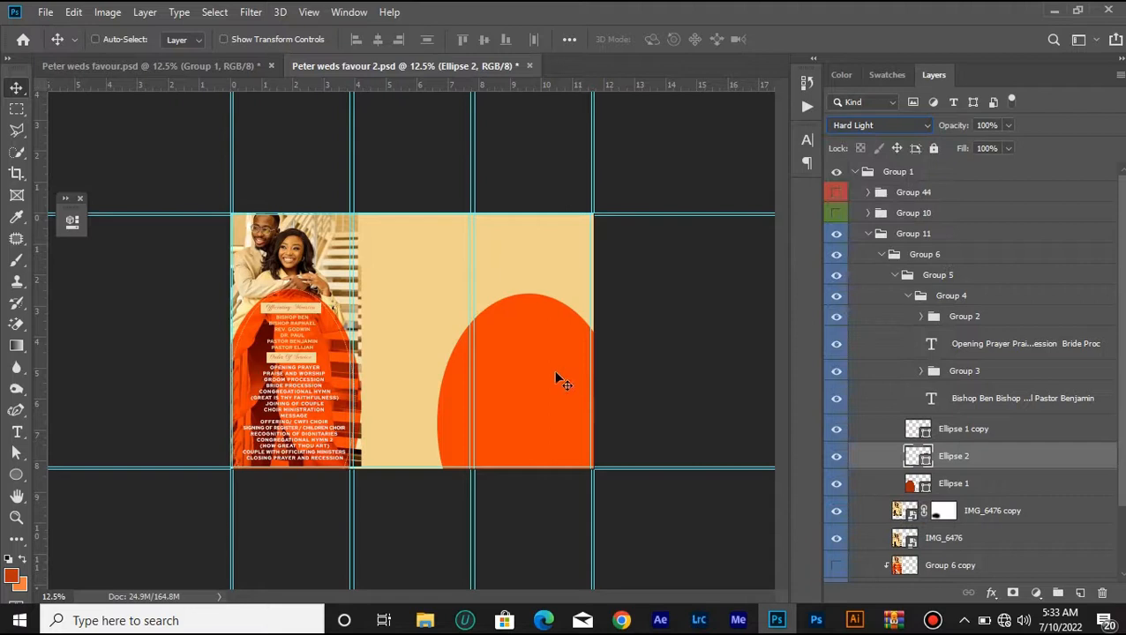
left_click_drag(563, 385, 510, 355)
key("Delete")
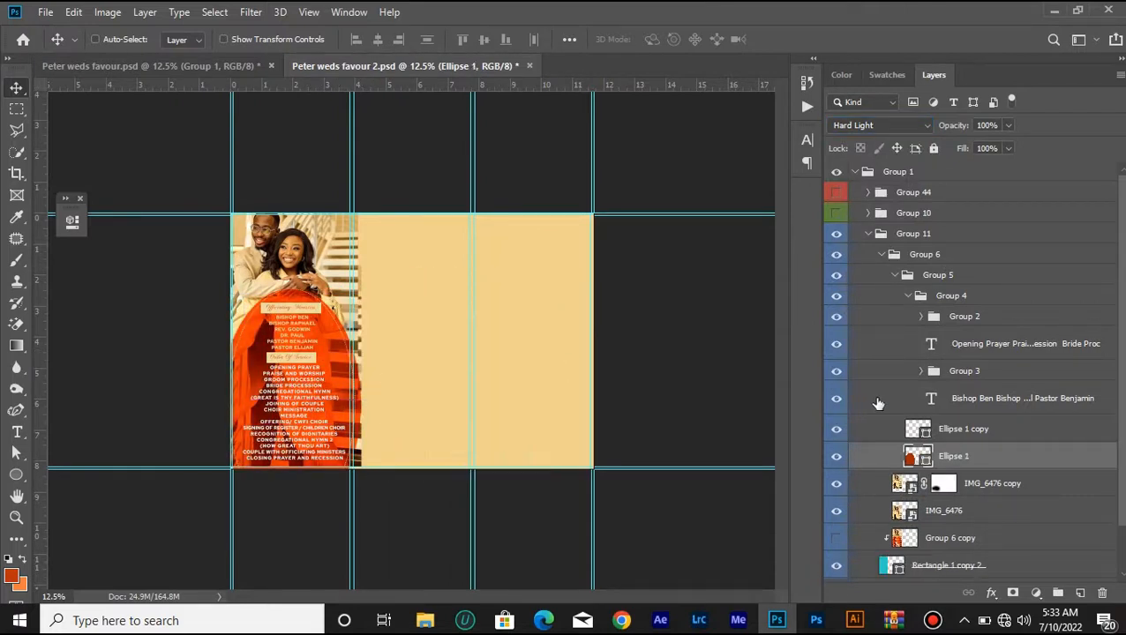
- Compare Ellipse 1 in Normal blending against Hard Light over the couple's photo, ending on Hard Light
left_click(885, 130)
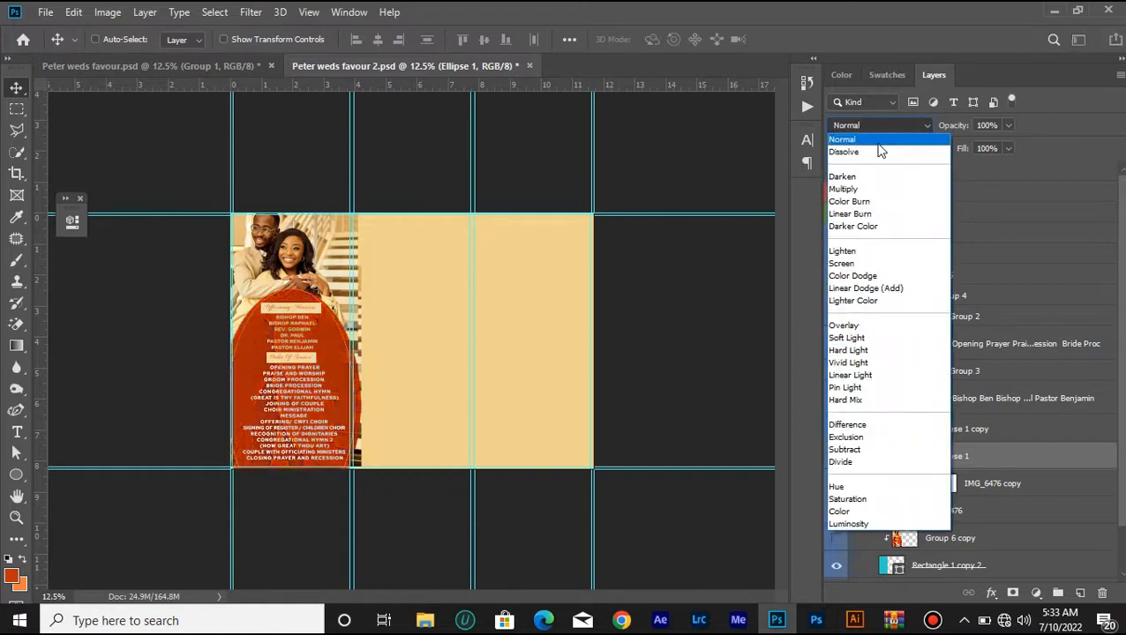
left_click(878, 143)
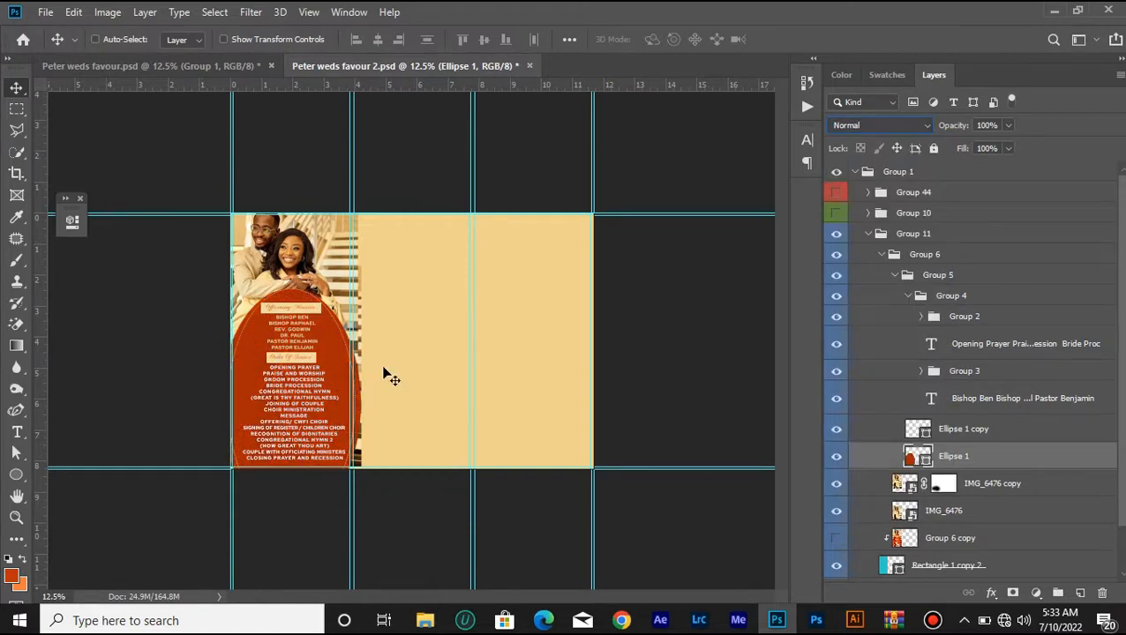
key("ctrl+plus")
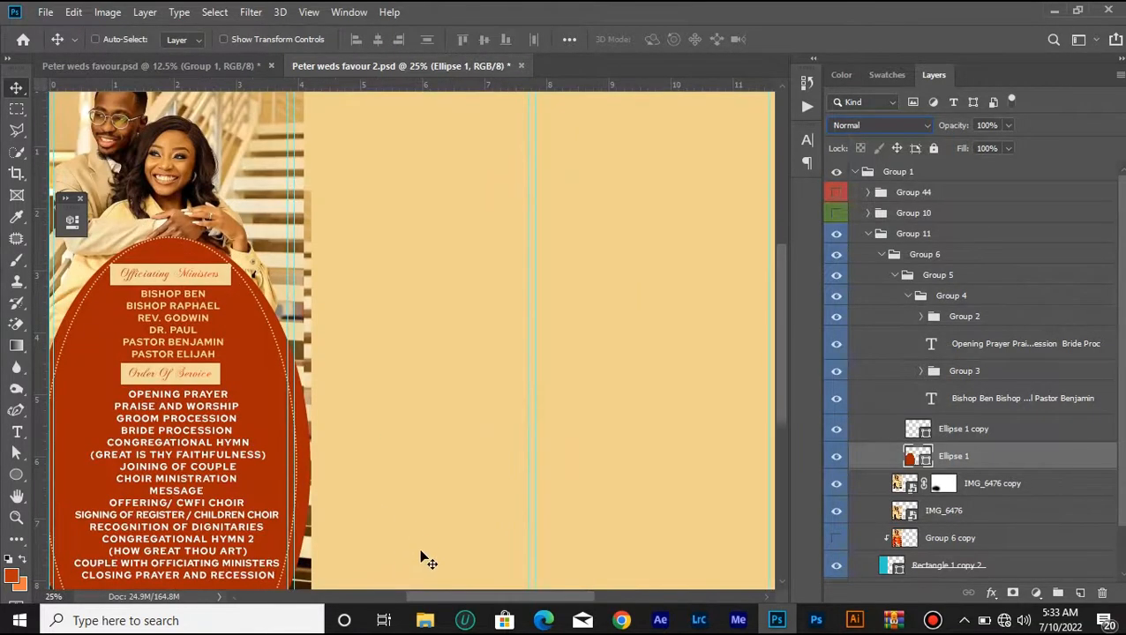
left_click_drag(463, 604, 437, 601)
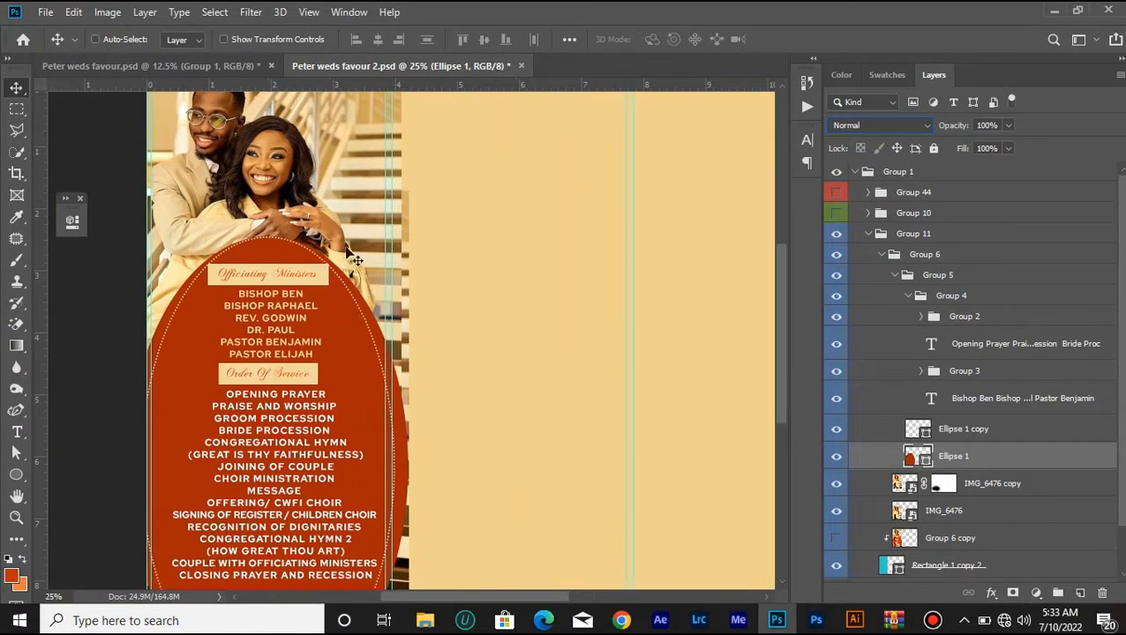
left_click(852, 126)
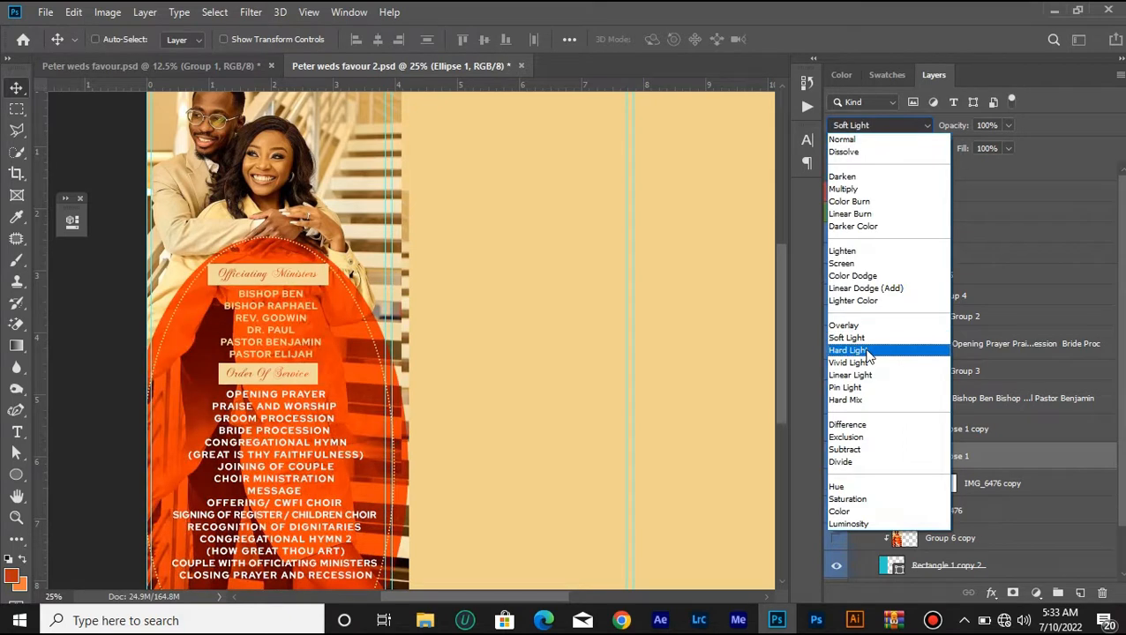
left_click(868, 353)
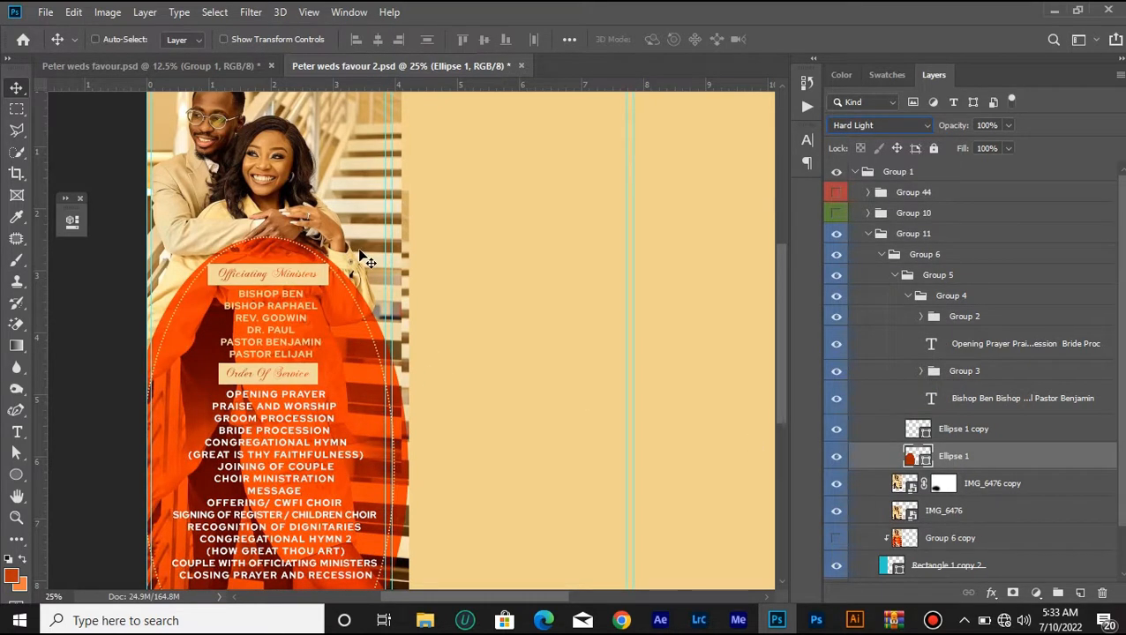
- Duplicate Ellipse 1 and move the copy onto the blank middle area, to about X 1389 px, Y 695 px
left_click(971, 432)
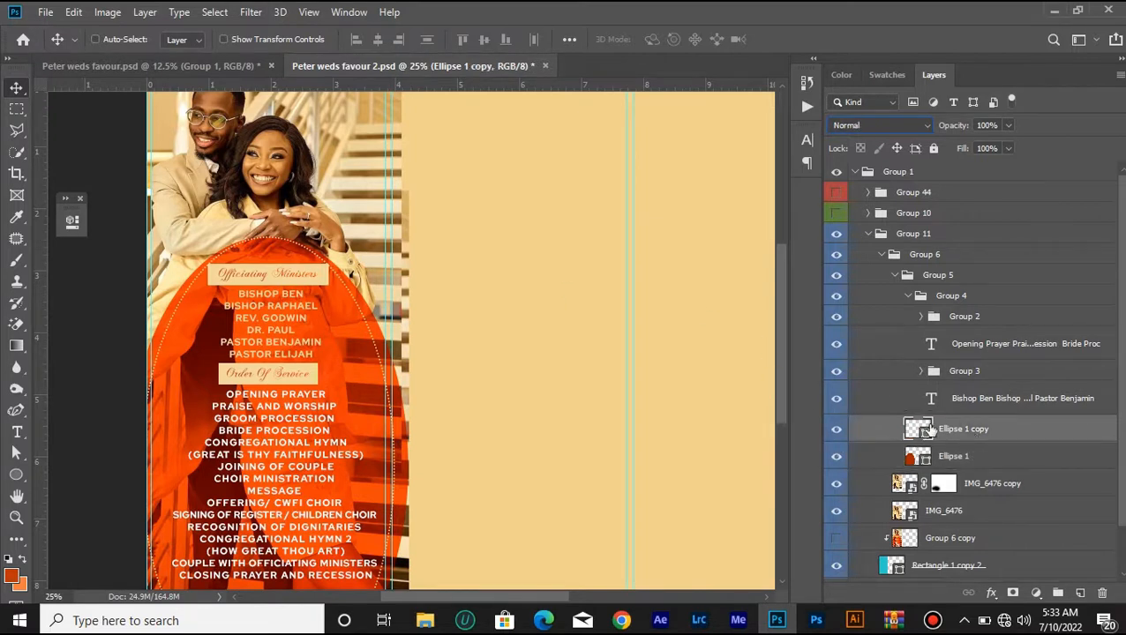
left_click(986, 456)
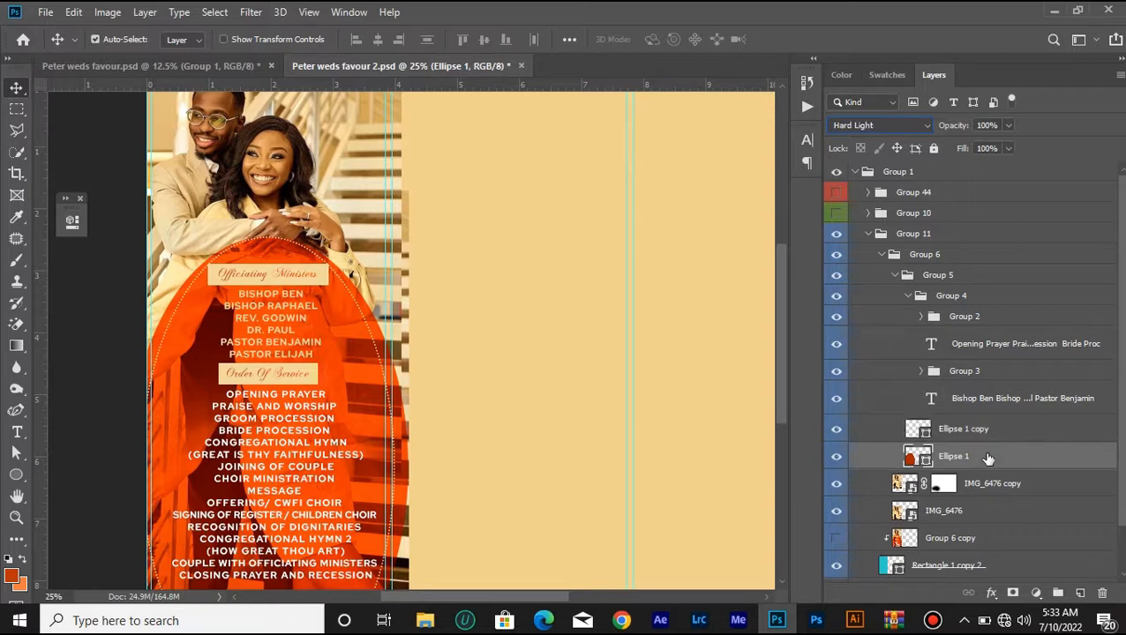
key("ctrl+j")
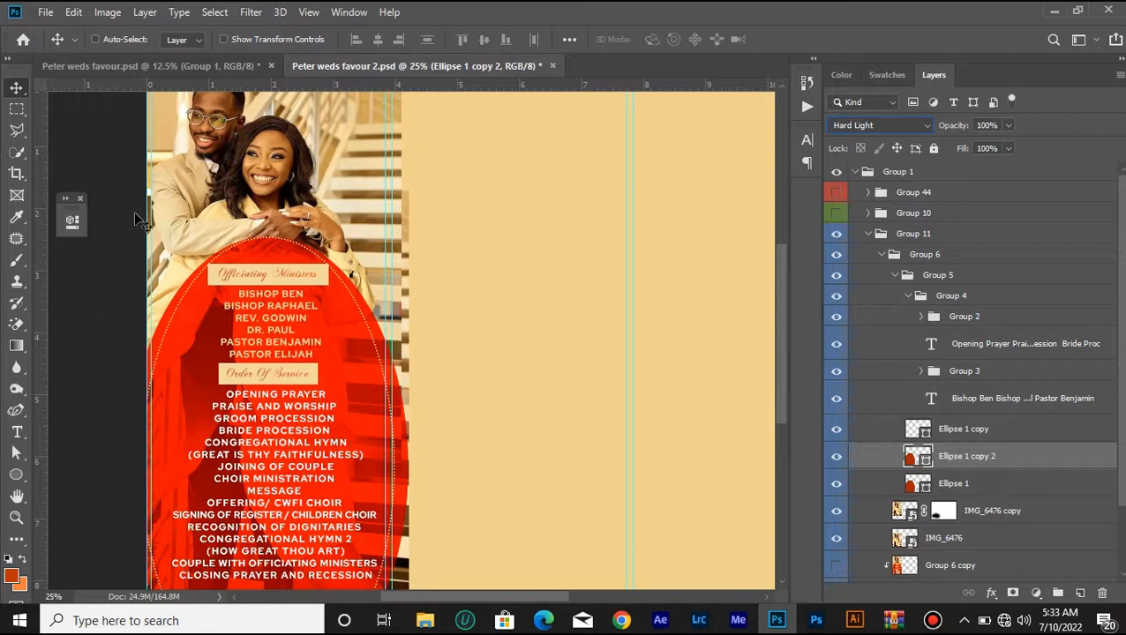
left_click_drag(278, 379, 583, 378)
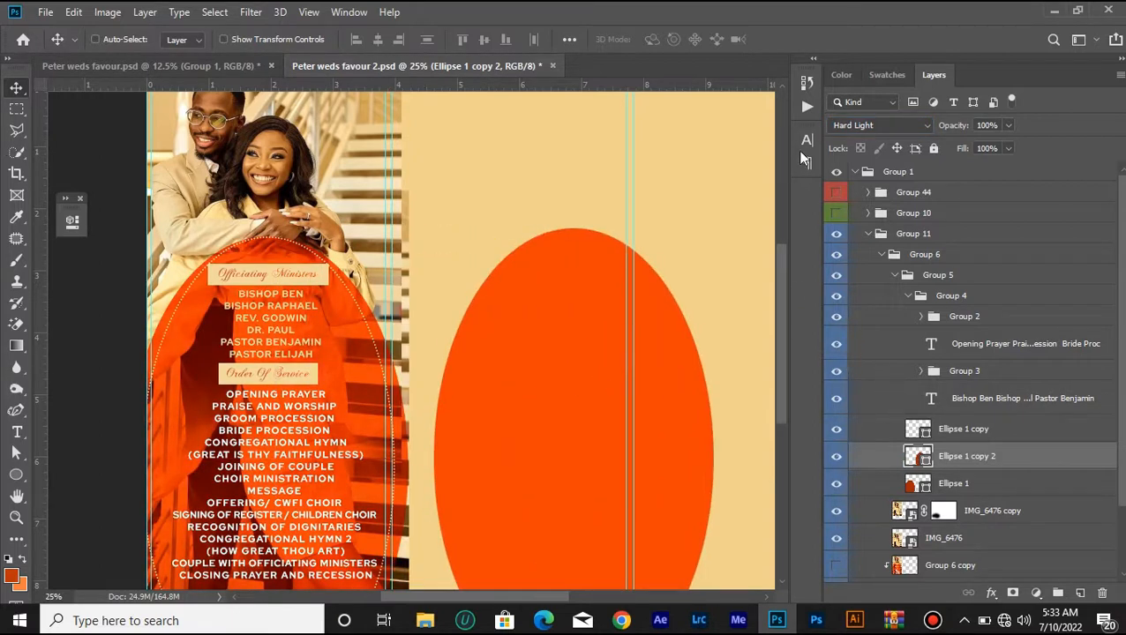
- Remove the fill colour from the duplicated ellipse in its live shape properties
left_click(72, 222)
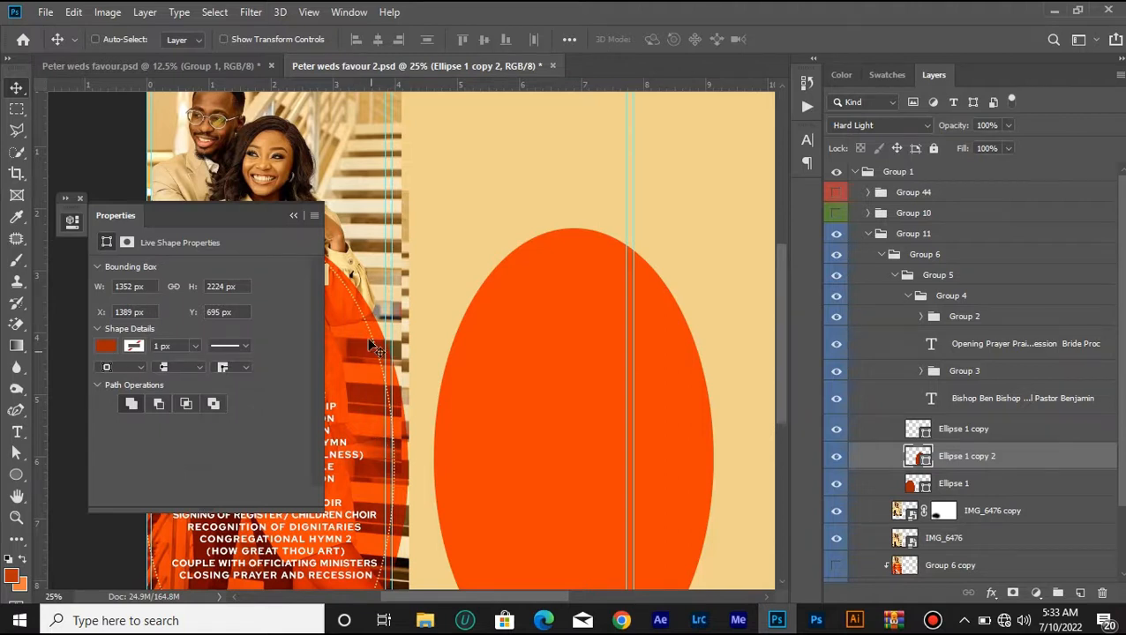
key("ctrl+plus")
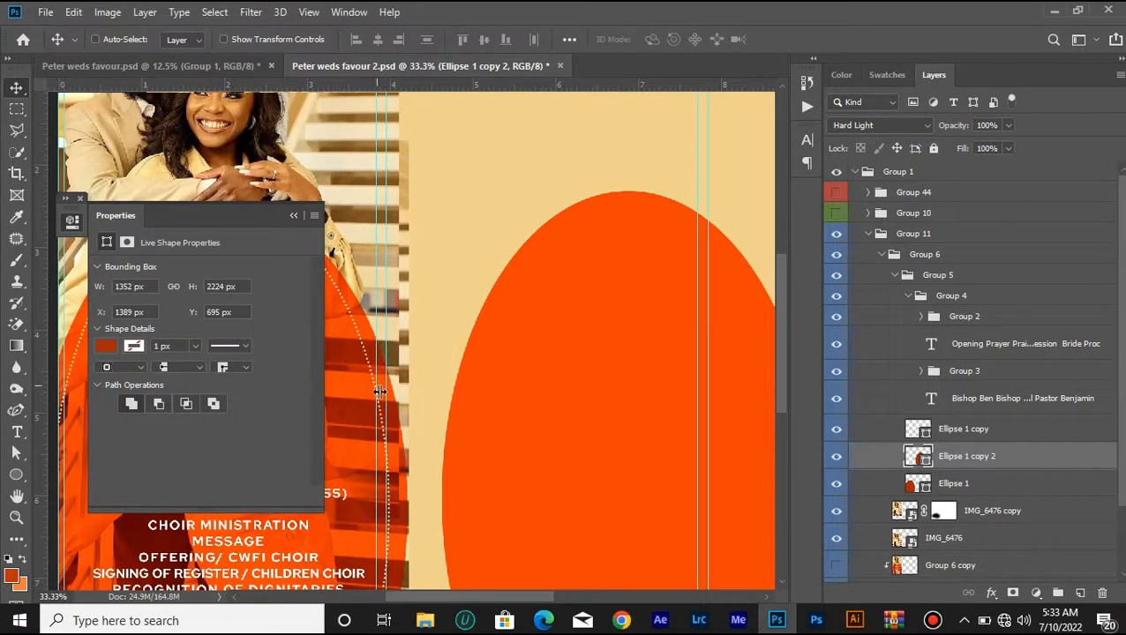
left_click(106, 347)
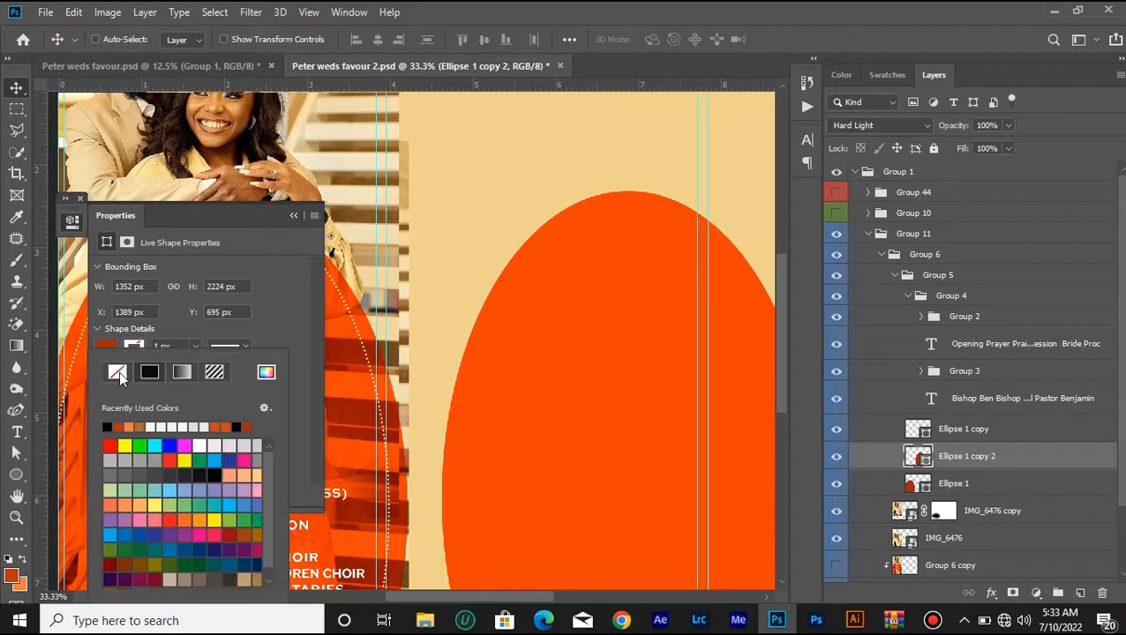
left_click(118, 372)
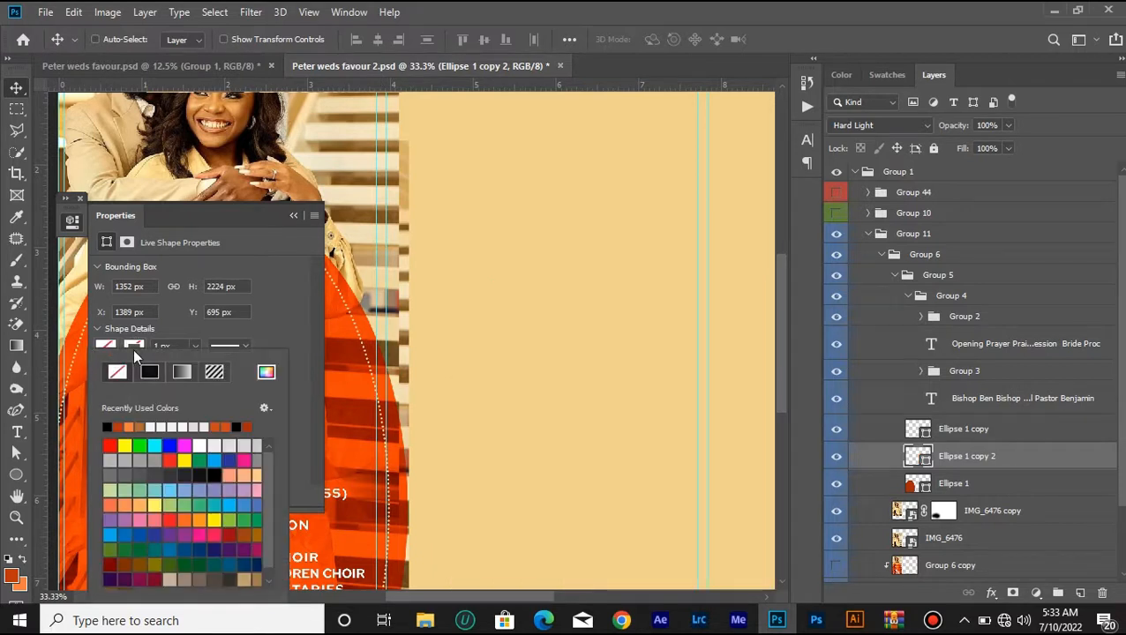
- Give the duplicated ellipse a black stroke with the dotted line style
left_click(133, 347)
left_click(134, 347)
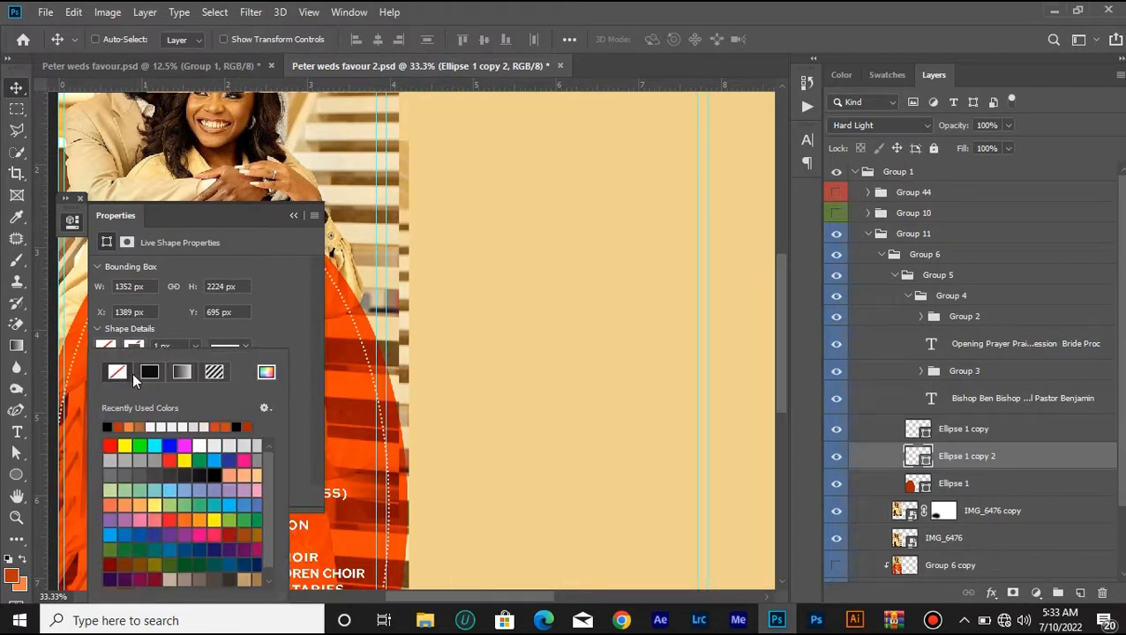
left_click(108, 428)
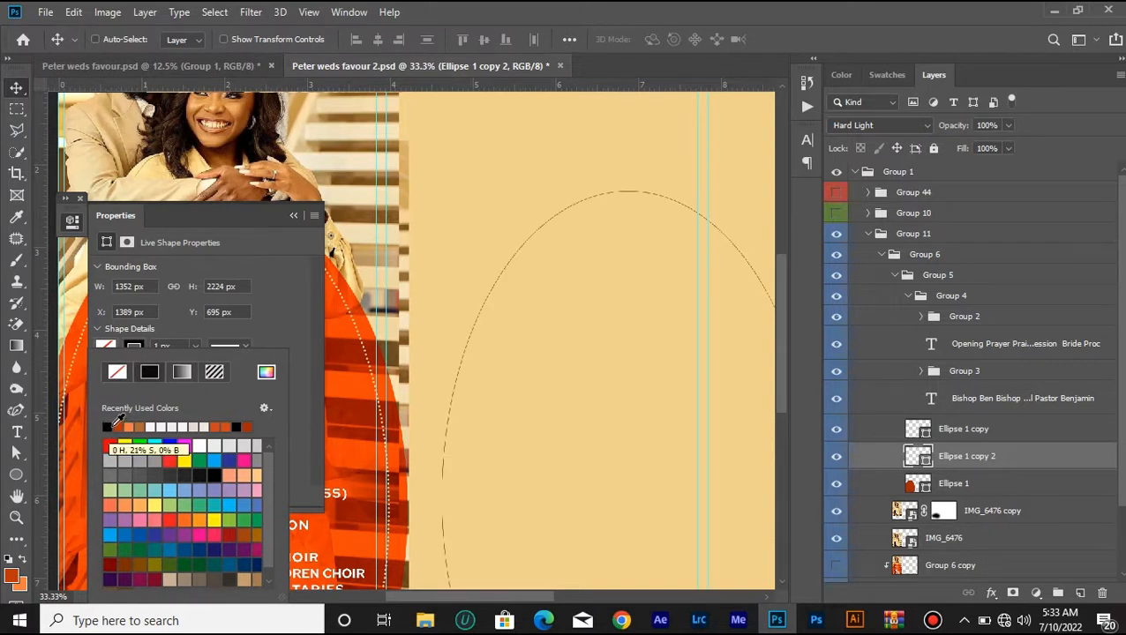
key("Escape")
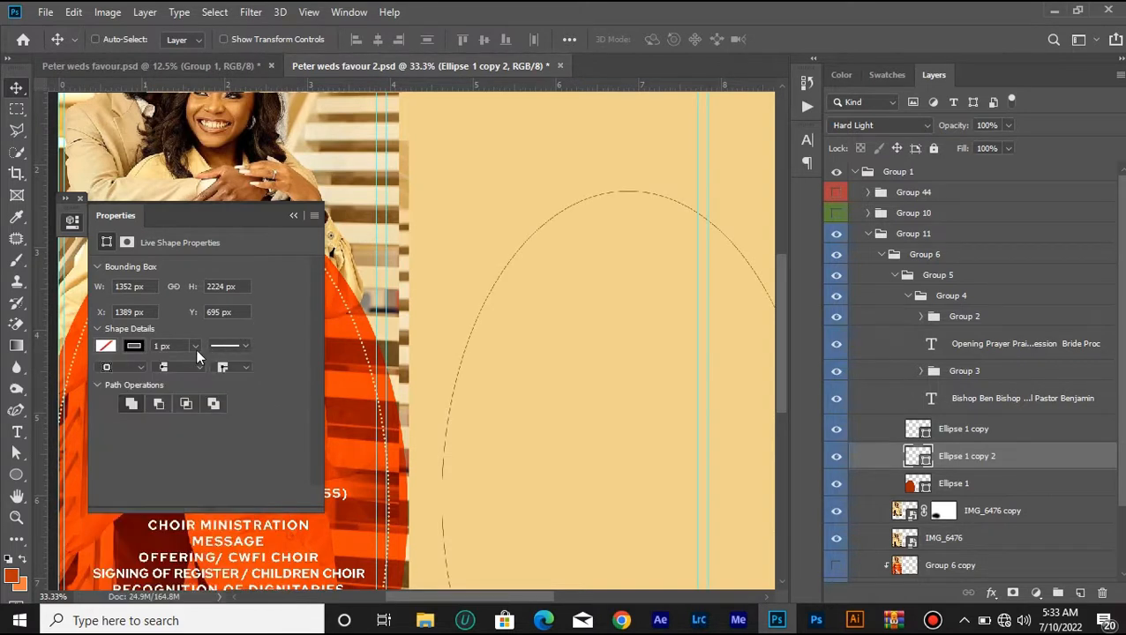
left_click(244, 347)
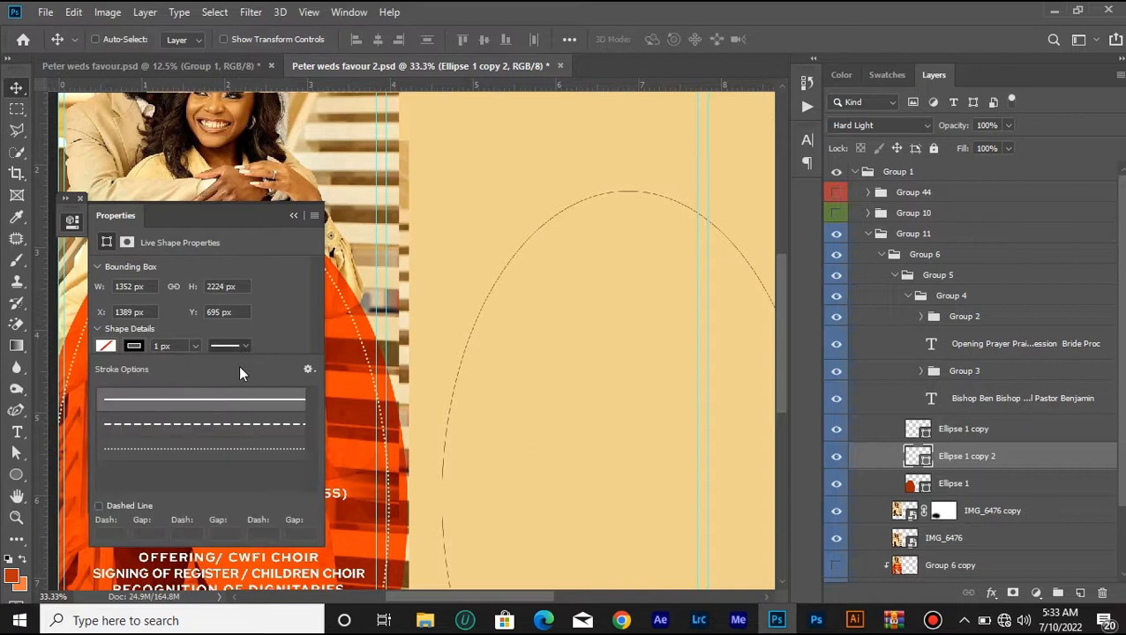
left_click(219, 449)
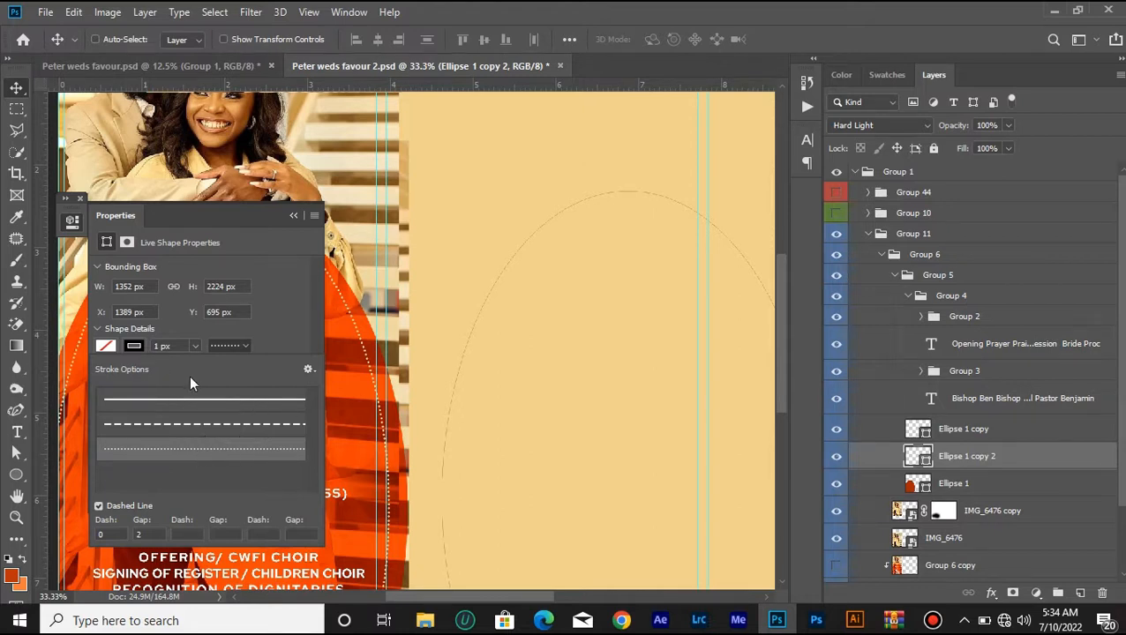
- Widen the dotted stroke of the duplicated ellipse to 21.06 px
left_click(193, 348)
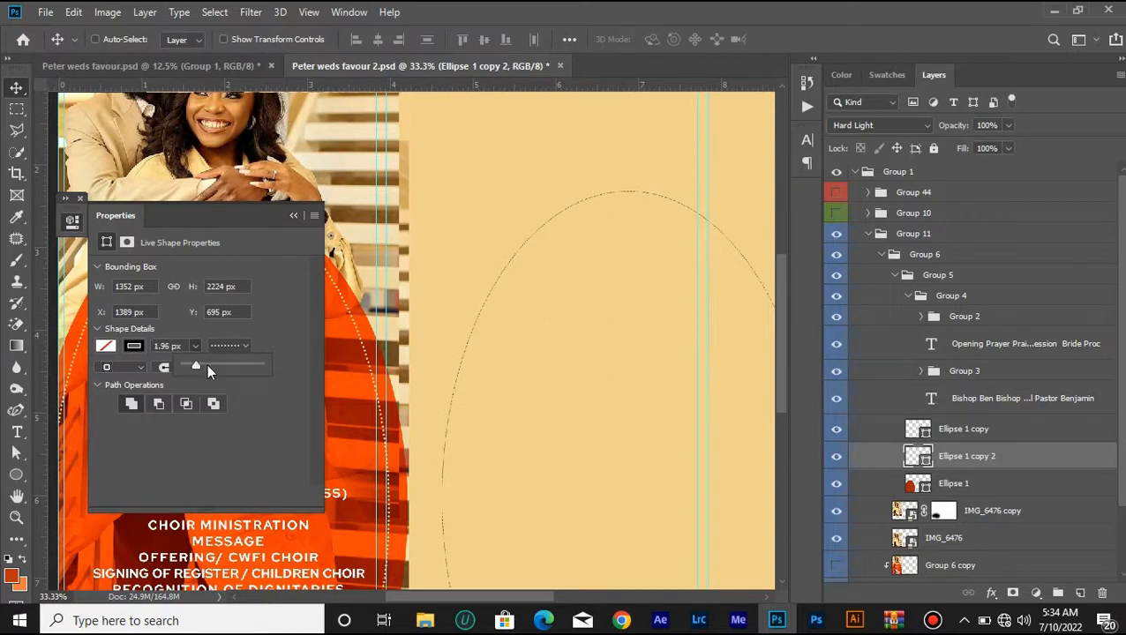
left_click_drag(197, 364, 200, 364)
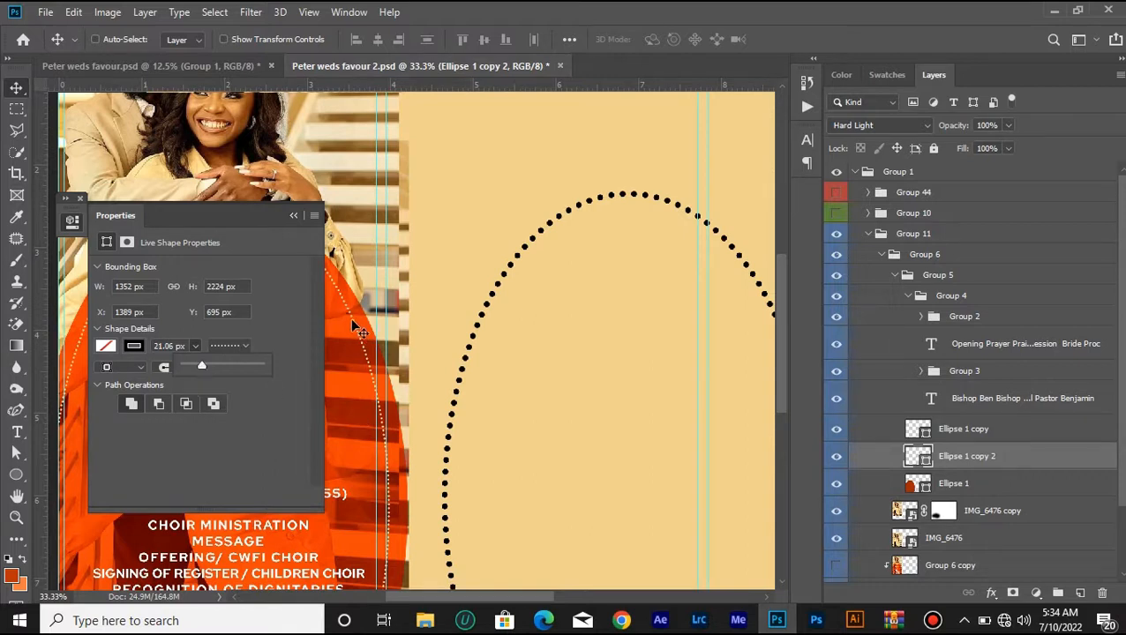
left_click(294, 216)
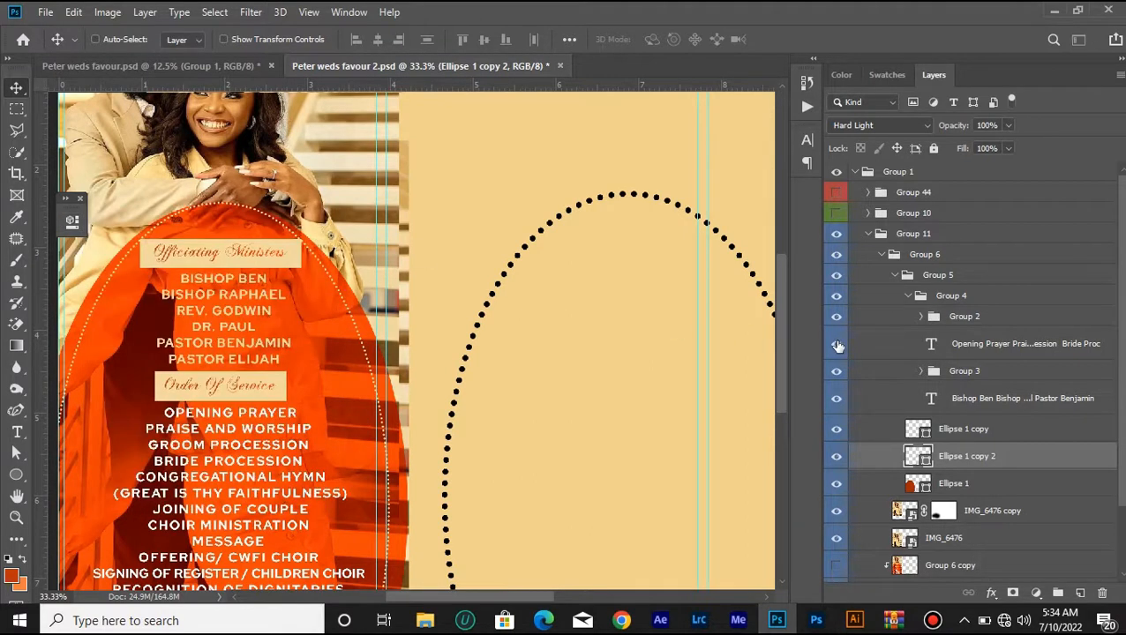
- Delete the dotted ellipse copy from the blank middle area and review the whole page
key("Delete")
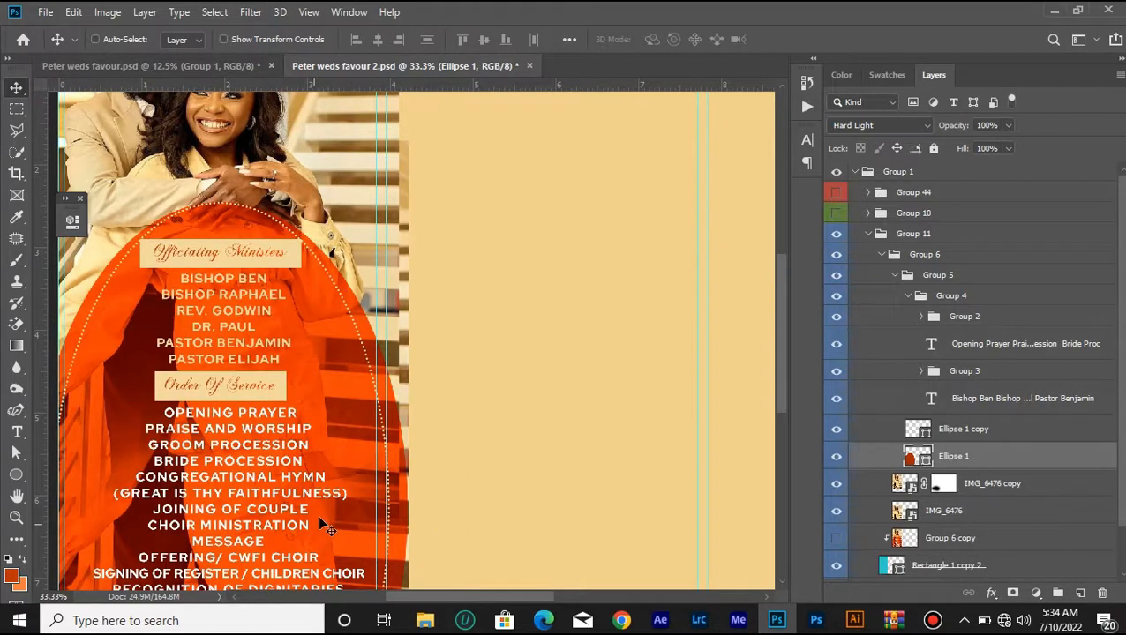
key("ctrl+minus")
key("ctrl+minus")
key("ctrl+minus")
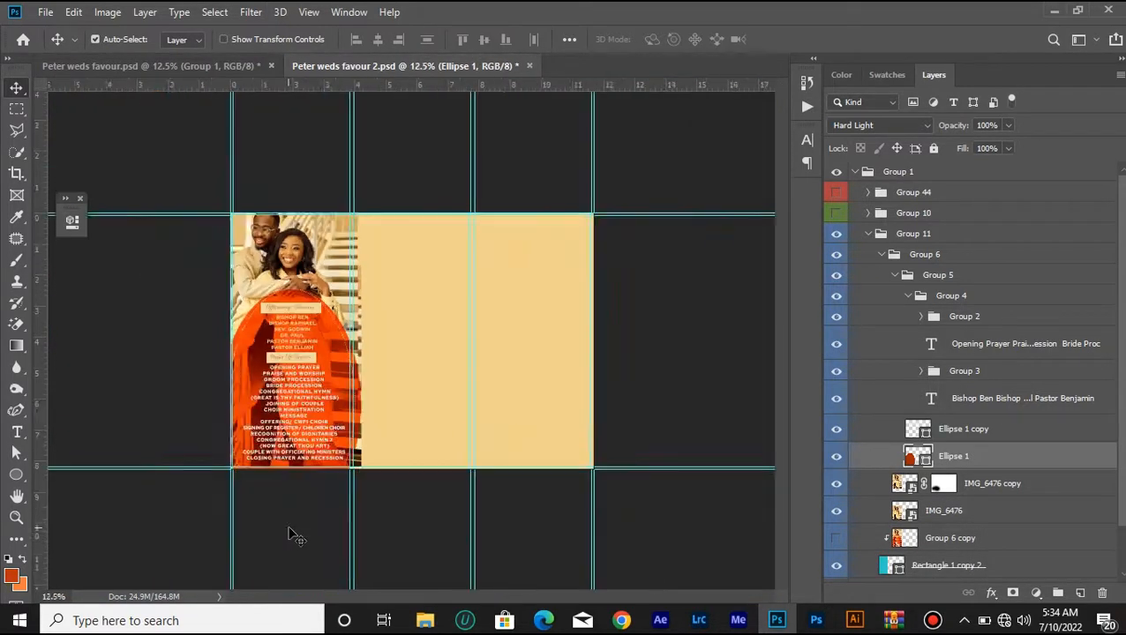
key("ctrl+plus")
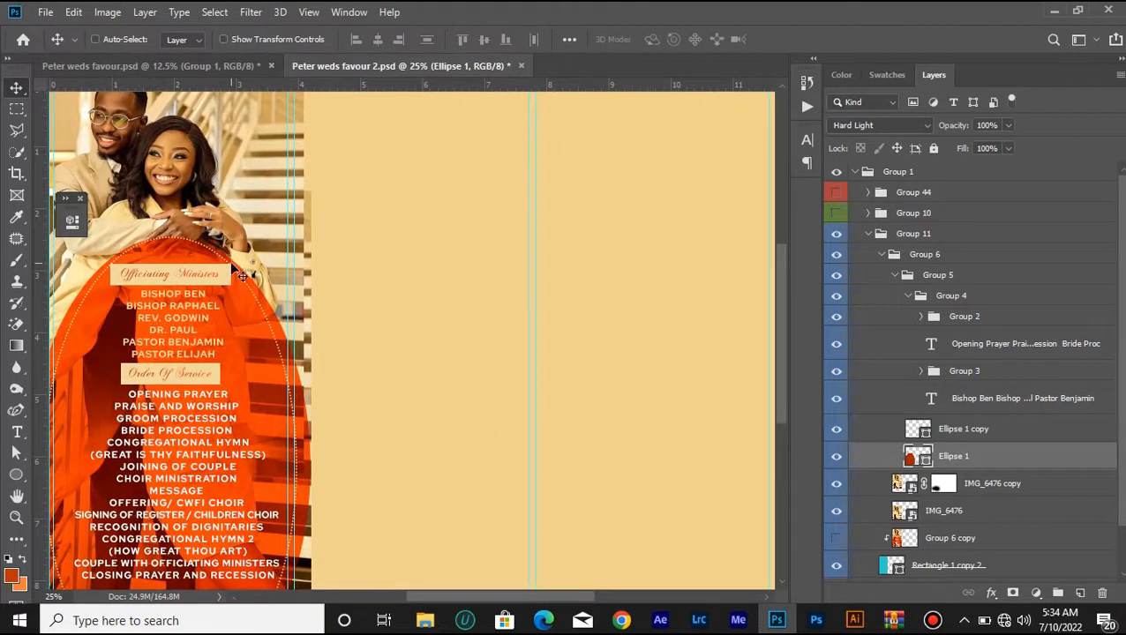
key("ctrl+minus")
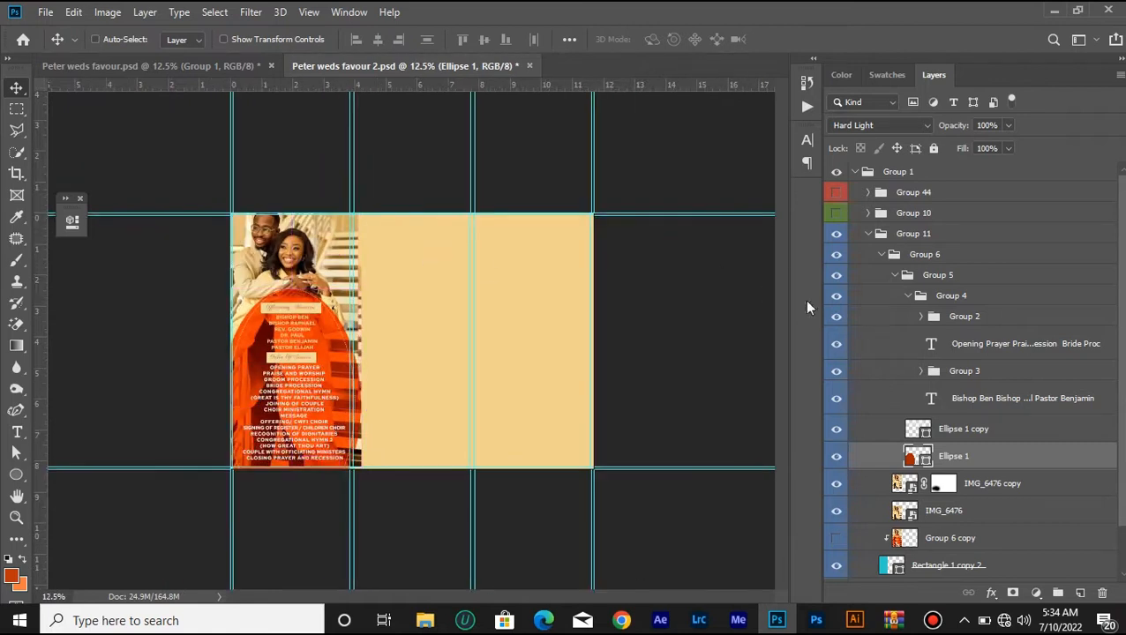
- Collapse Group 6 and Group 11, make Group 10 visible, and review its hymn panel
left_click(876, 256)
left_click(881, 254)
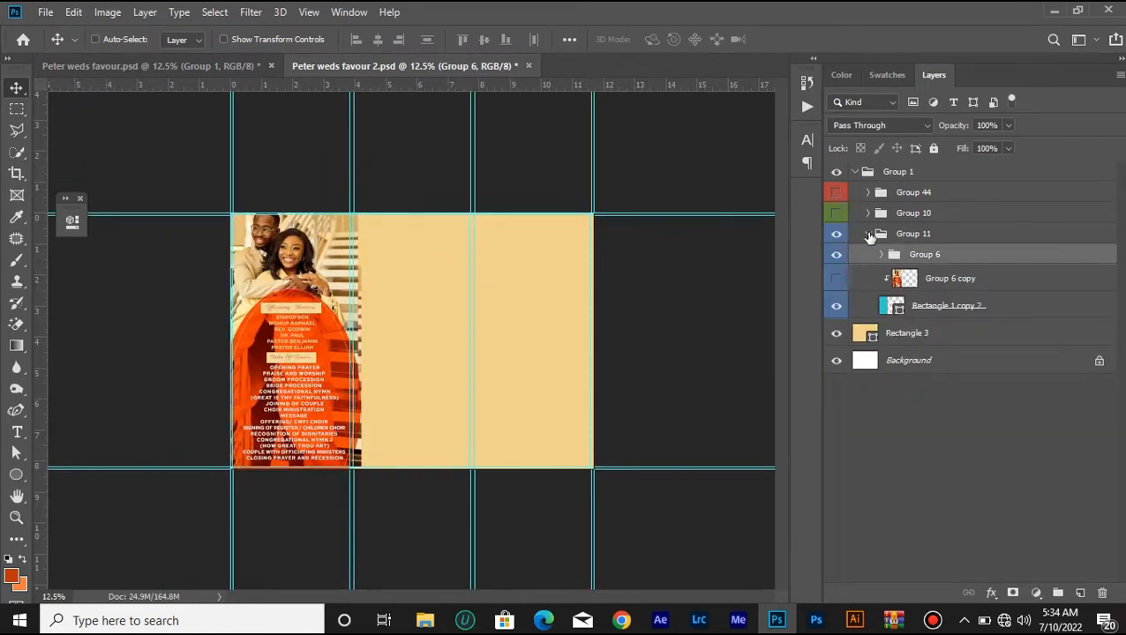
left_click(869, 234)
left_click(914, 221)
left_click(836, 213)
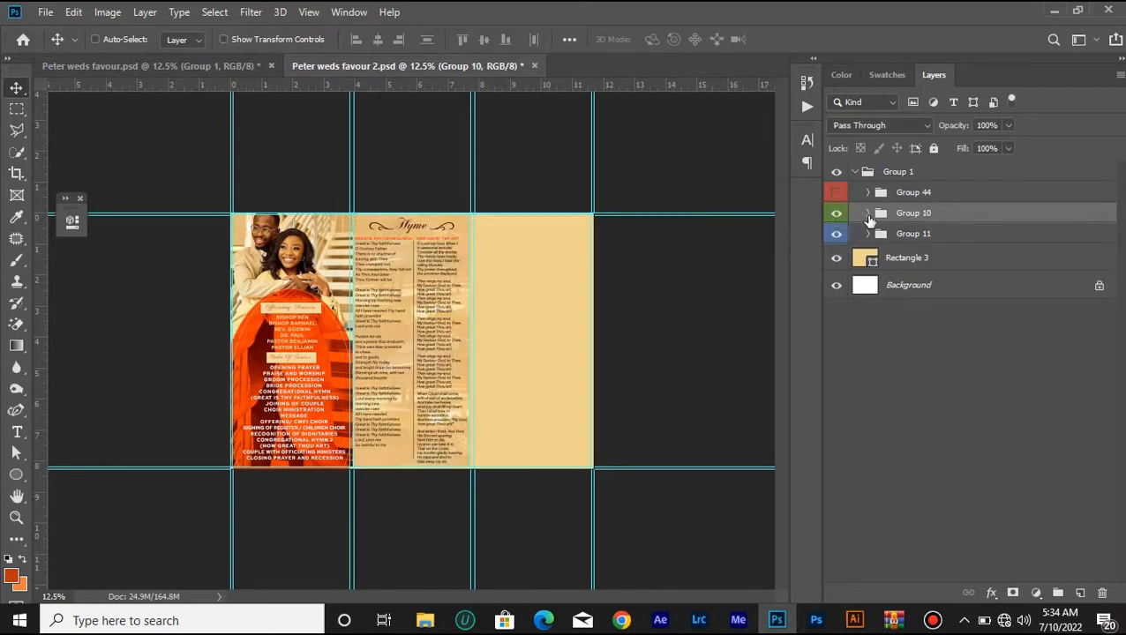
key("ctrl+plus")
scroll(529, 402, "up", 3)
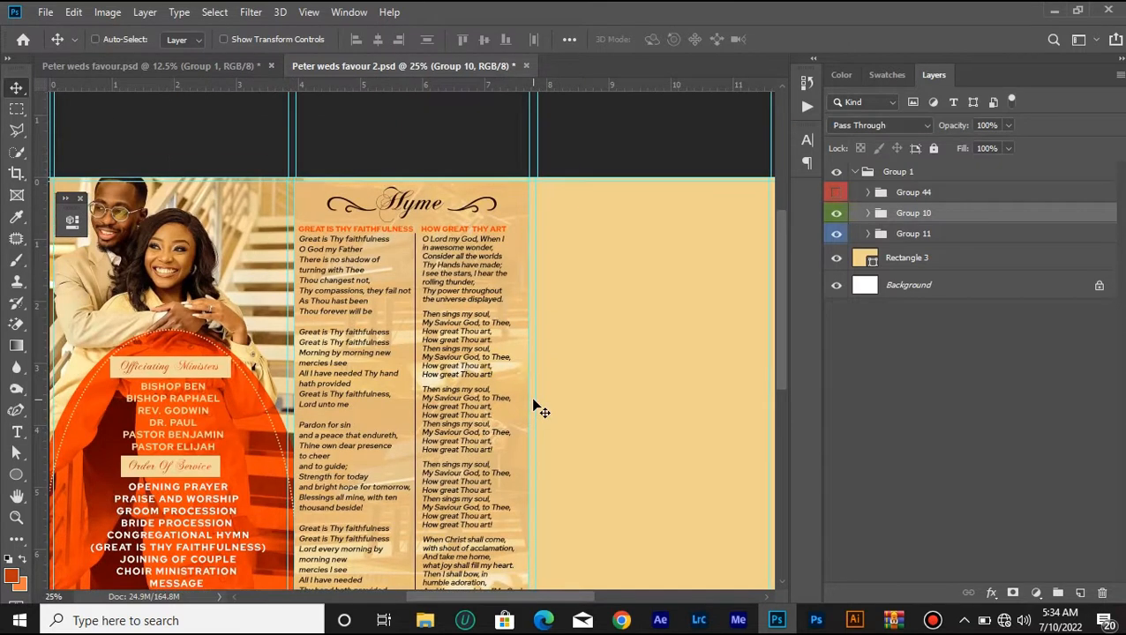
scroll(529, 393, "down", 2)
scroll(528, 387, "down", 1)
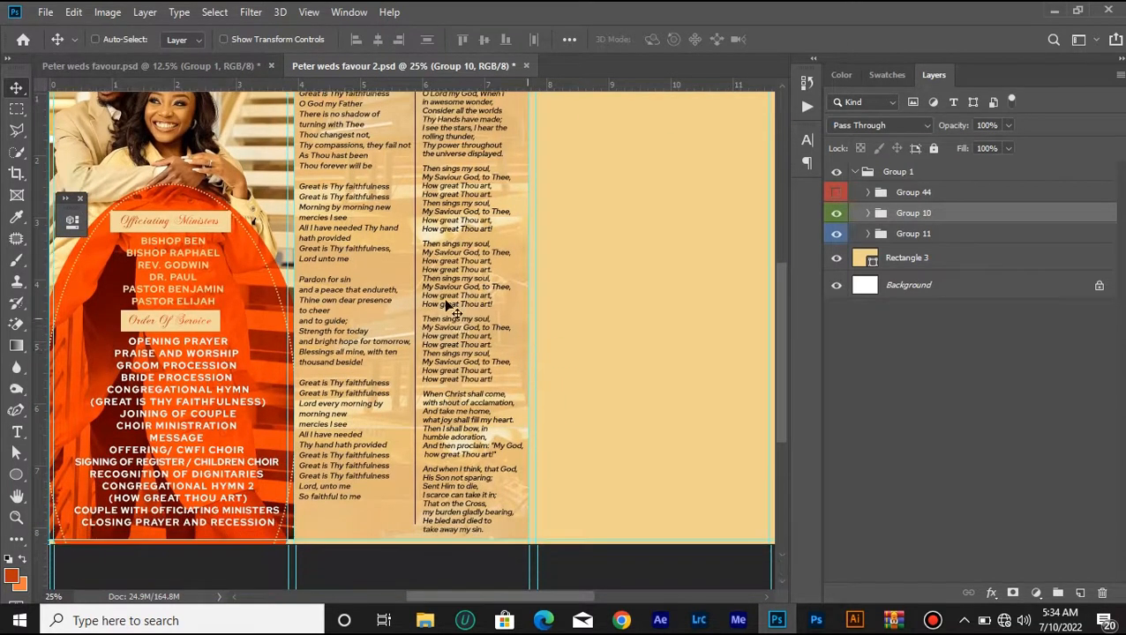
- Right-align the lyrics under the Great Is Thy Faithfulness heading
left_click(17, 432)
left_click(339, 396)
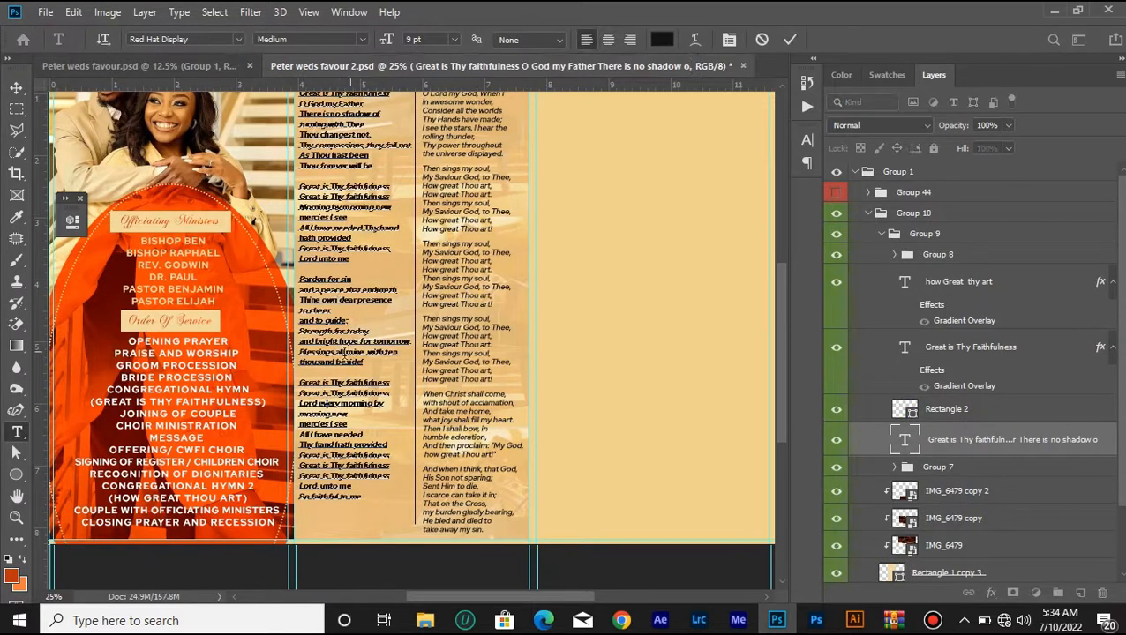
scroll(309, 196, "up", 4)
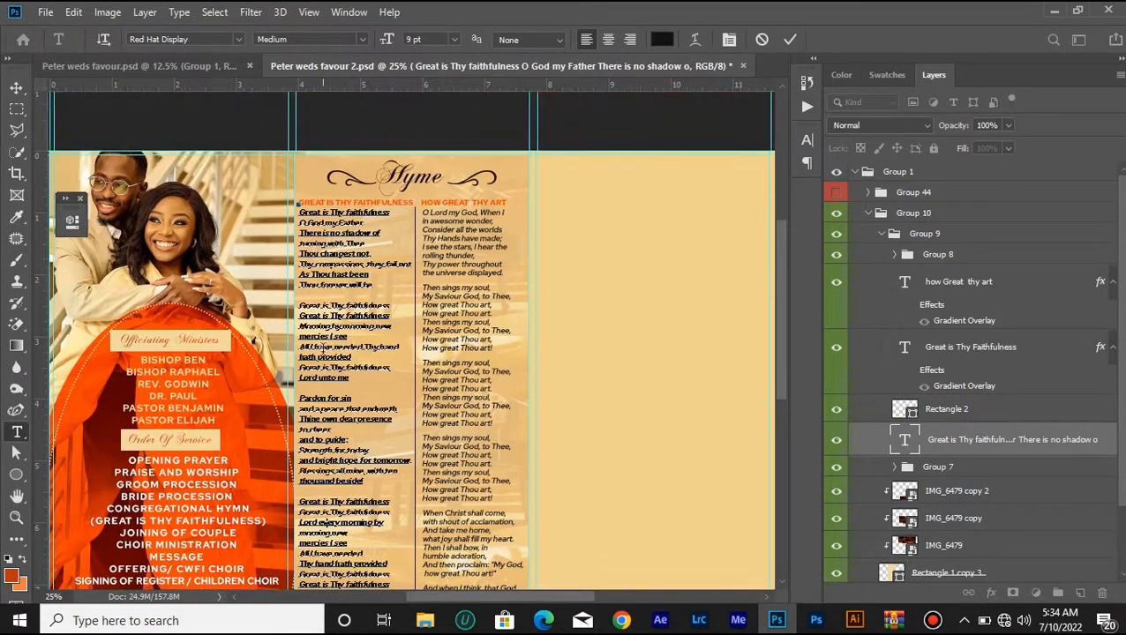
scroll(321, 351, "down", 4)
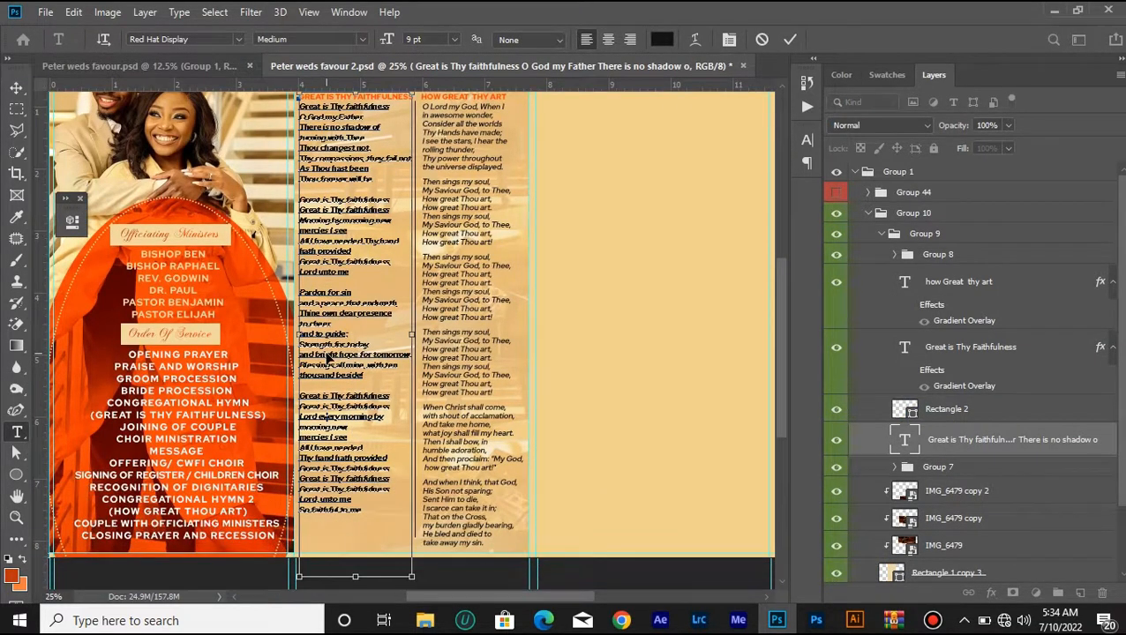
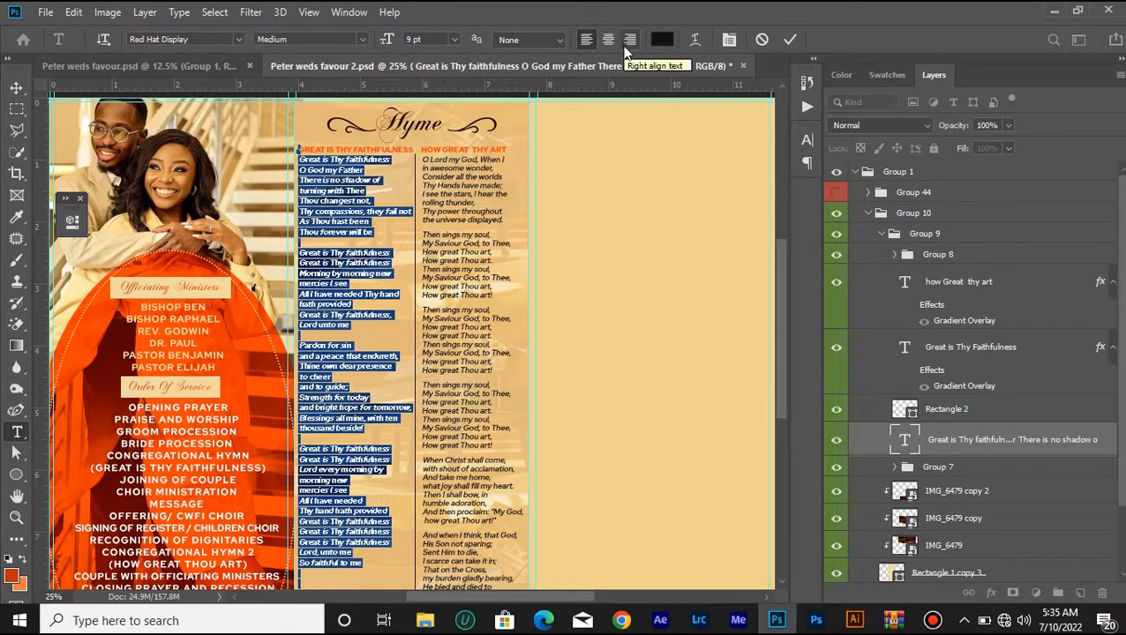
left_click(625, 43)
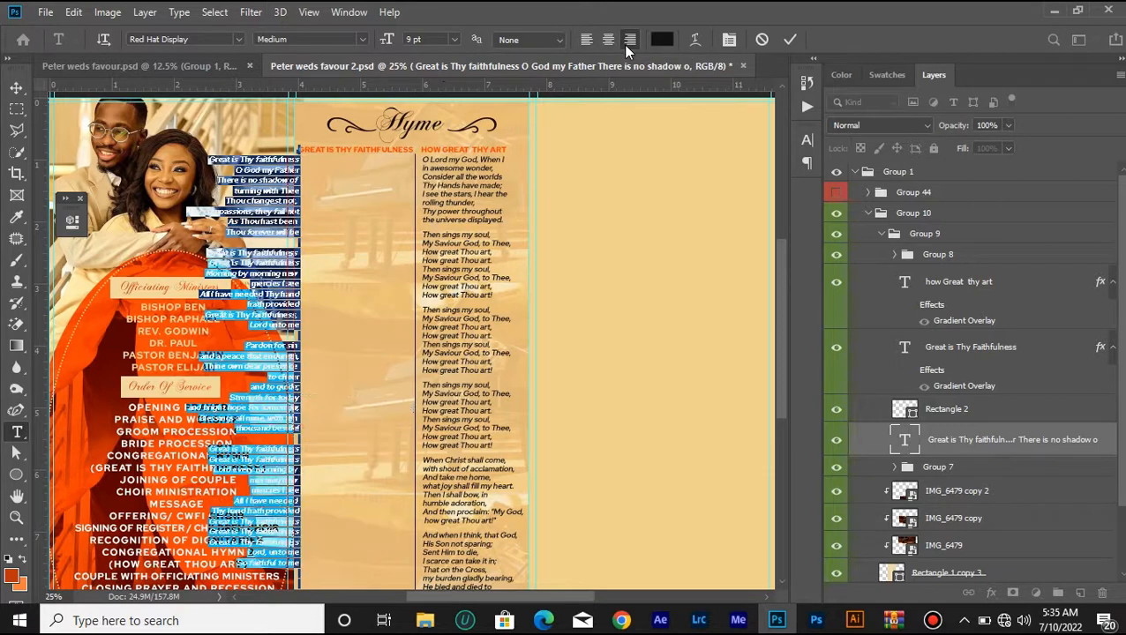
left_click(788, 41)
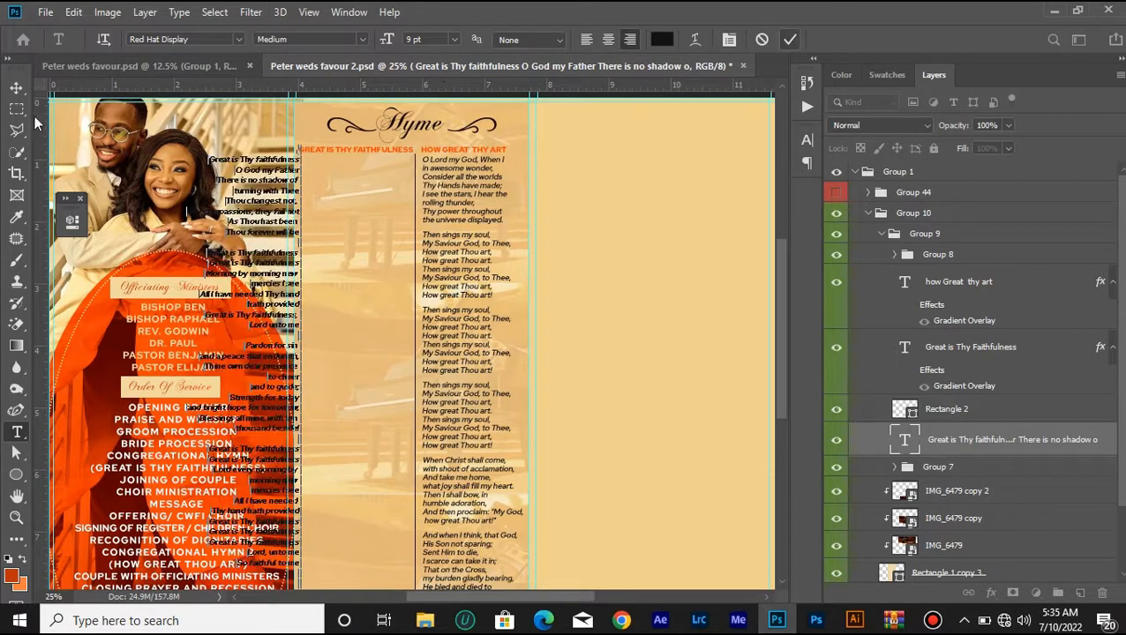
- Move the right-aligned lyrics into the first hymn column and undo both the move and the alignment
left_click(16, 87)
left_click_drag(189, 247, 311, 255)
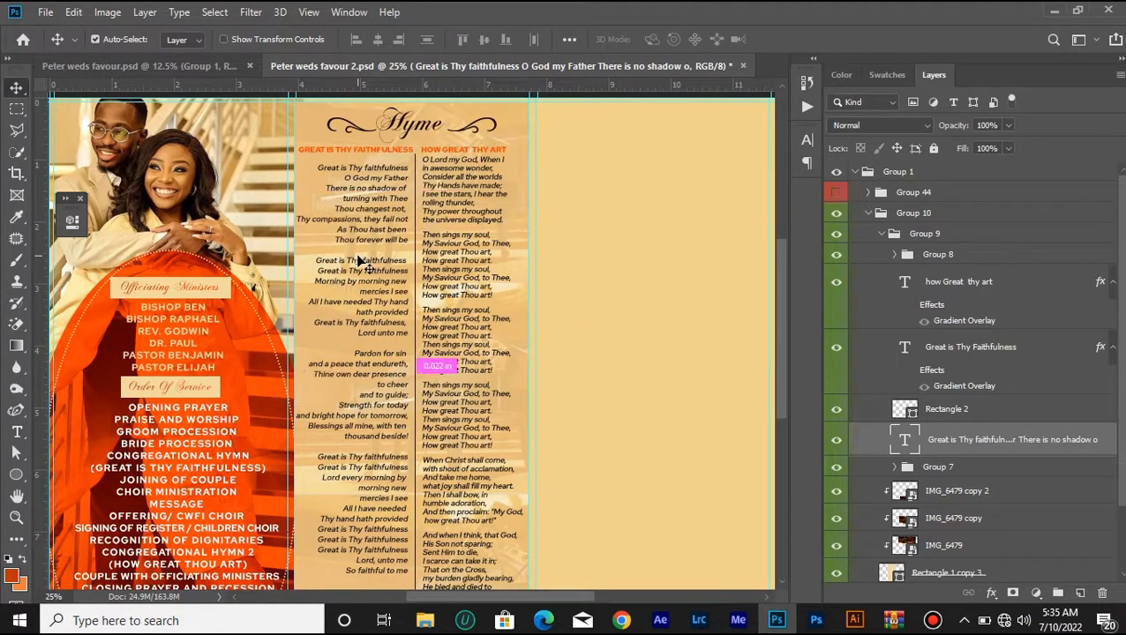
key("ctrl+z")
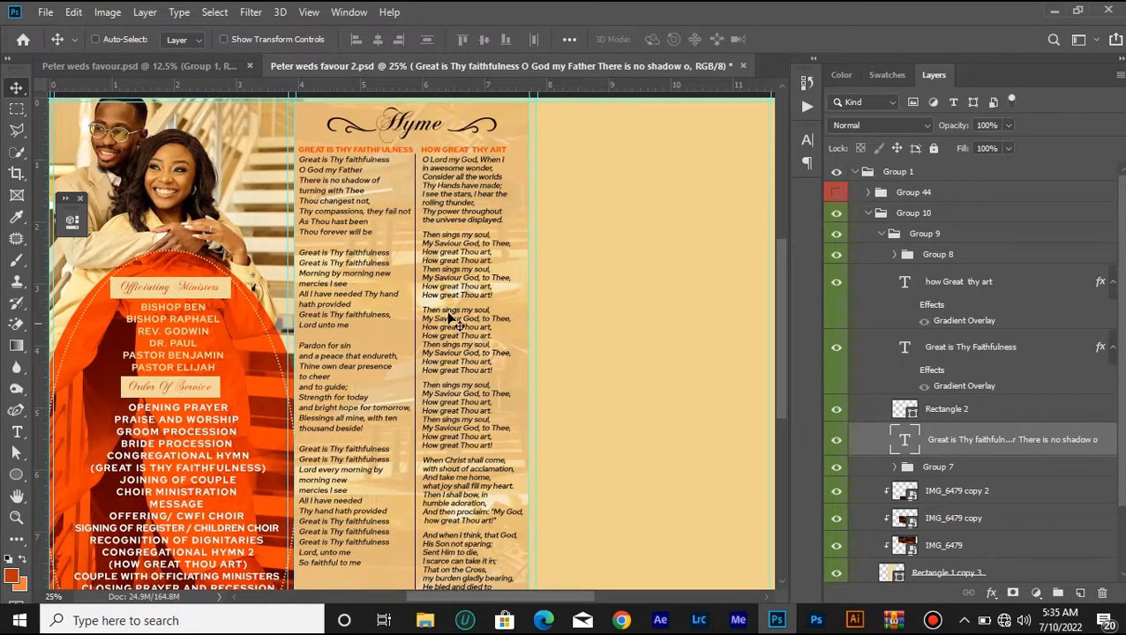
scroll(457, 379, "down", 2)
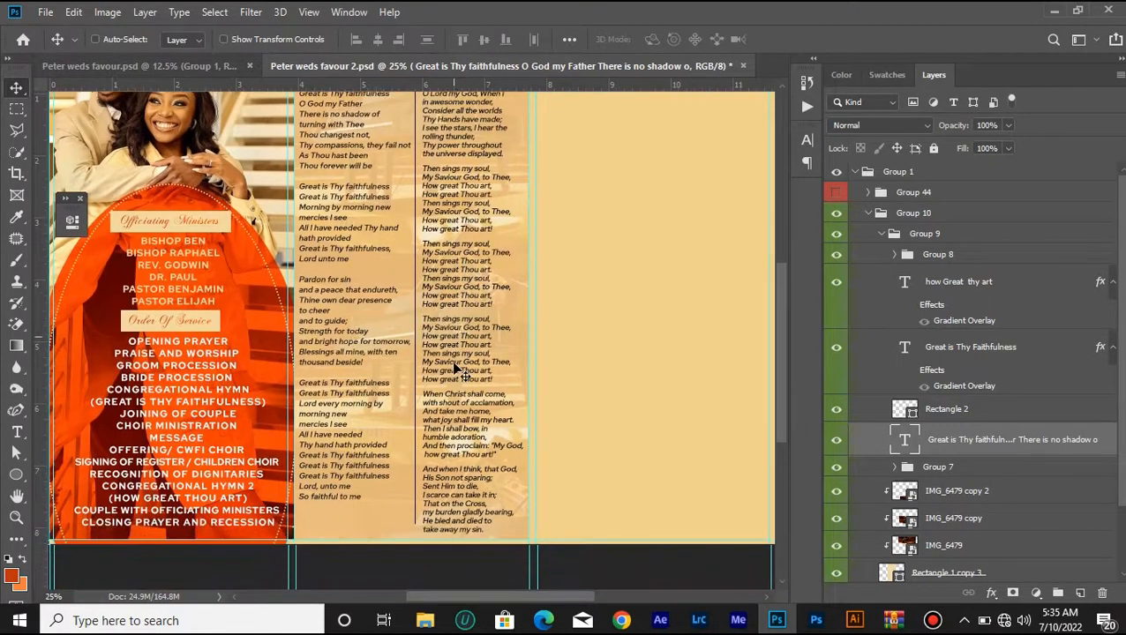
scroll(456, 379, "up", 4)
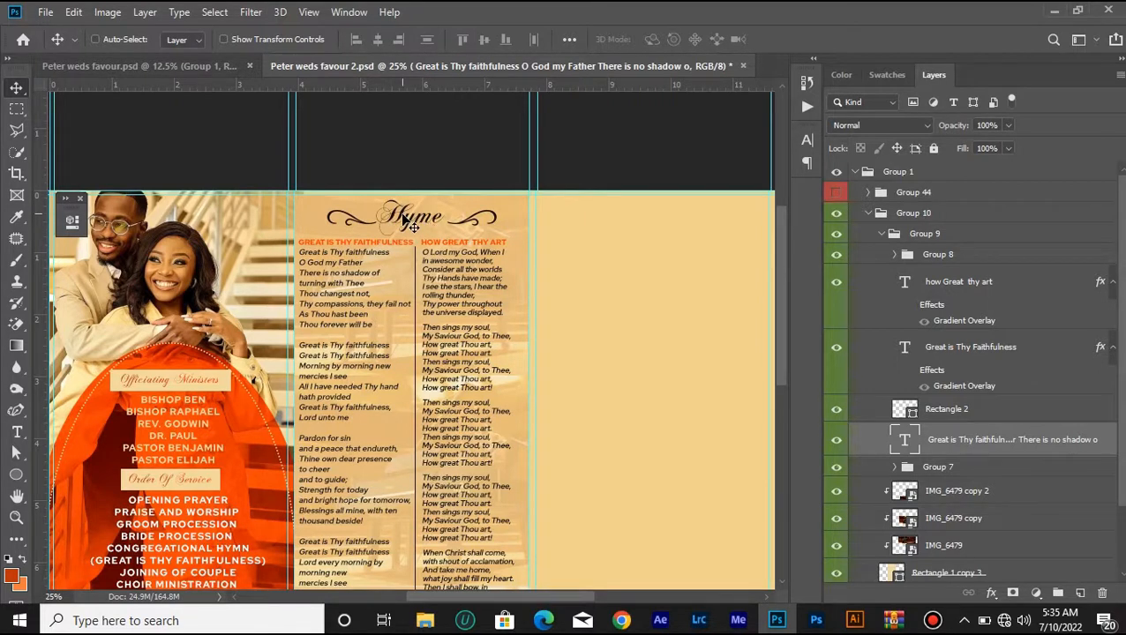
- Inspect the font and size settings of the Hyme title text without changing them
left_click(16, 432)
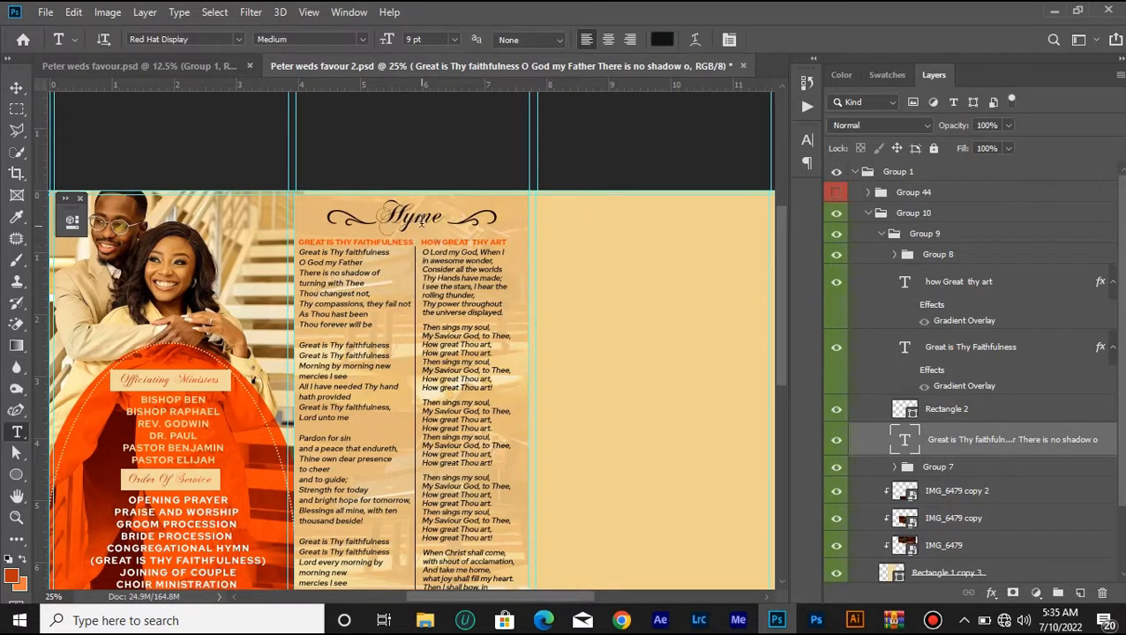
left_click(420, 220)
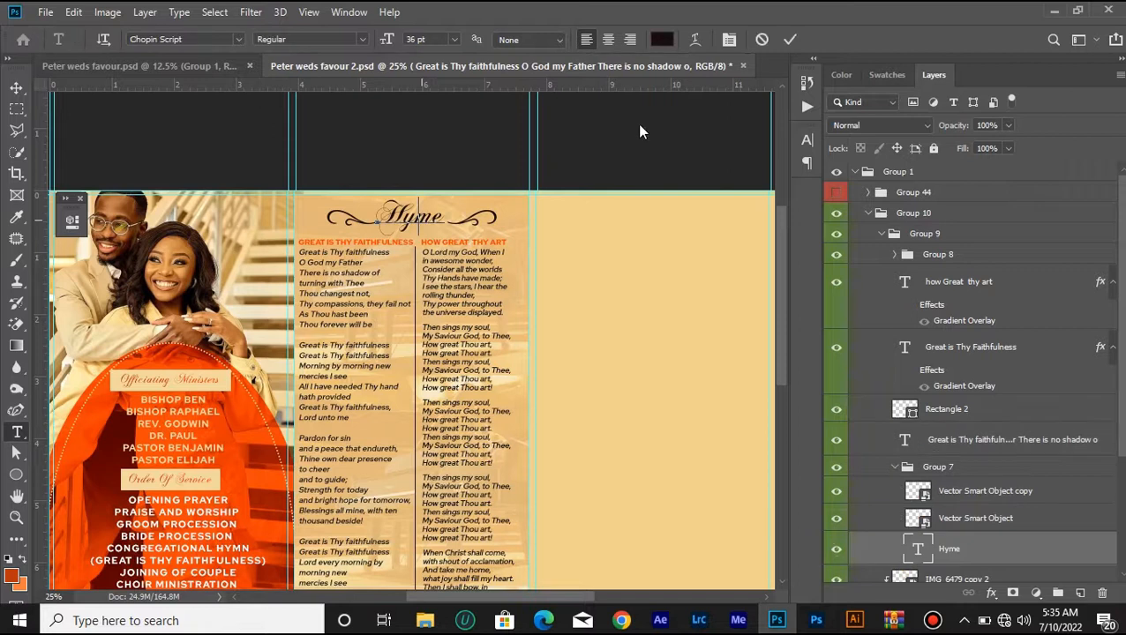
left_click(16, 88)
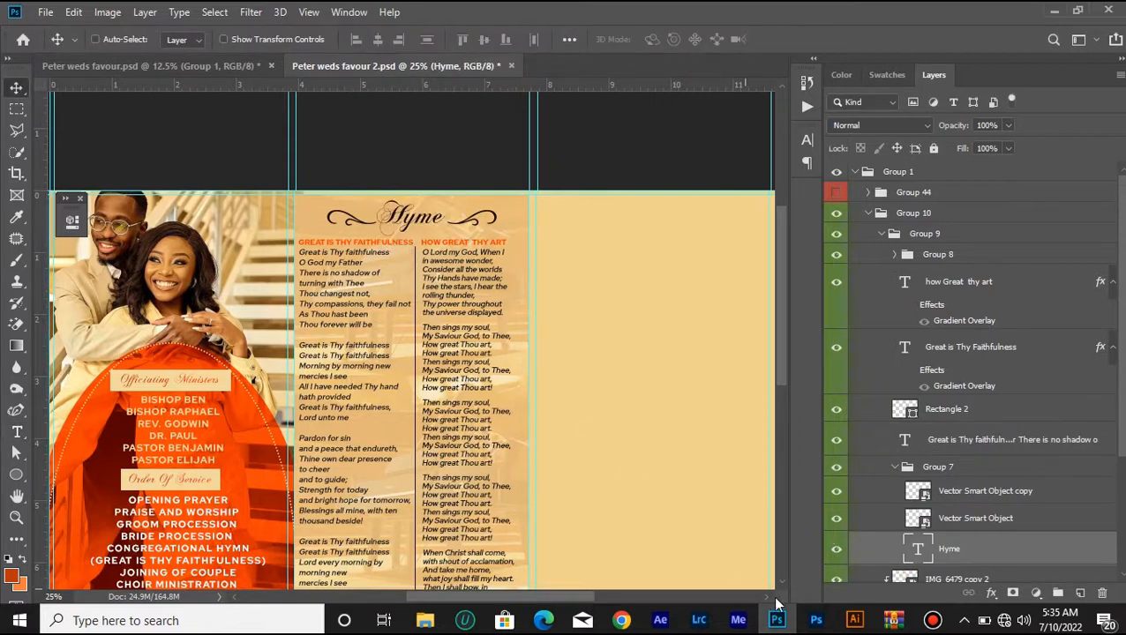
- Switch to Illustrator to look at the flourish ornaments in 2286 [Converted].eps and return to the Photoshop programme page
left_click(854, 620)
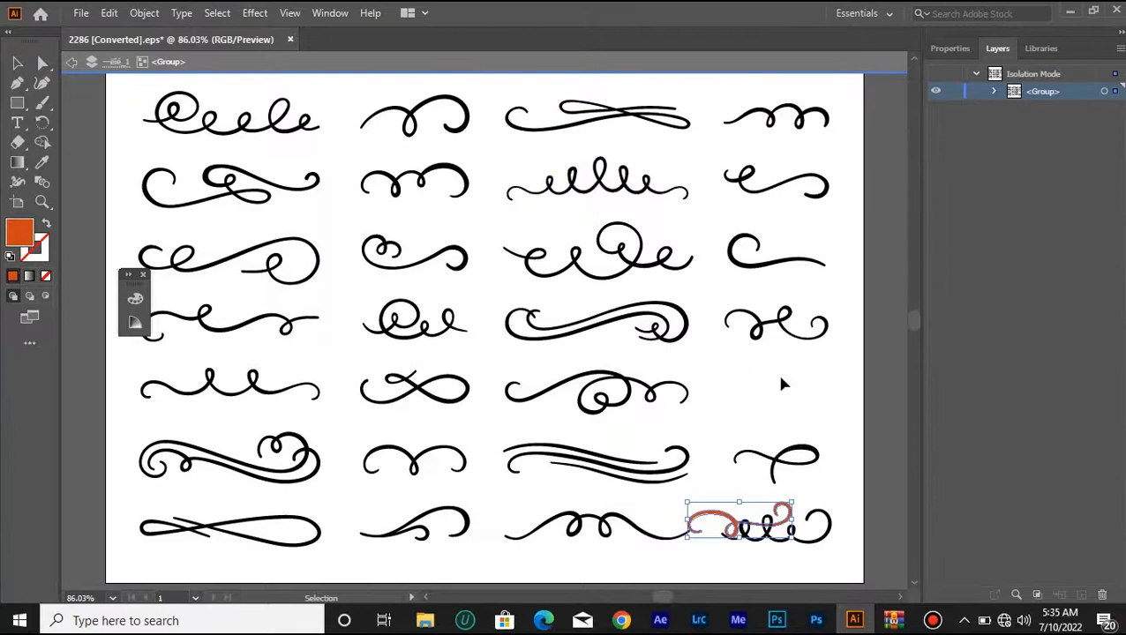
left_click(777, 620)
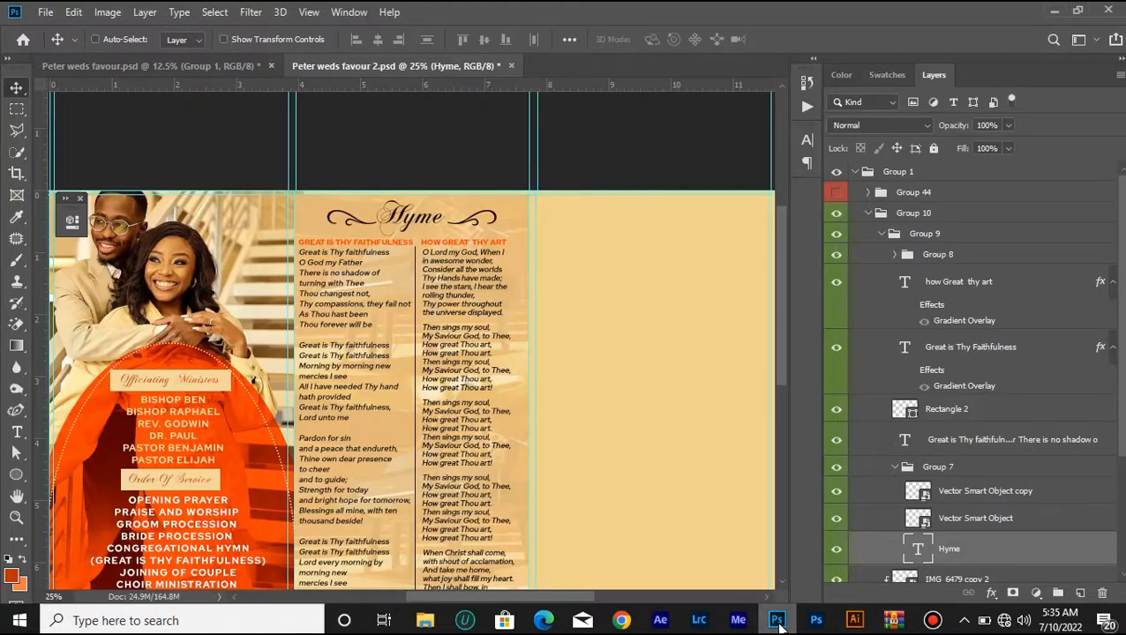
scroll(483, 261, "down", 2)
scroll(484, 261, "up", 1)
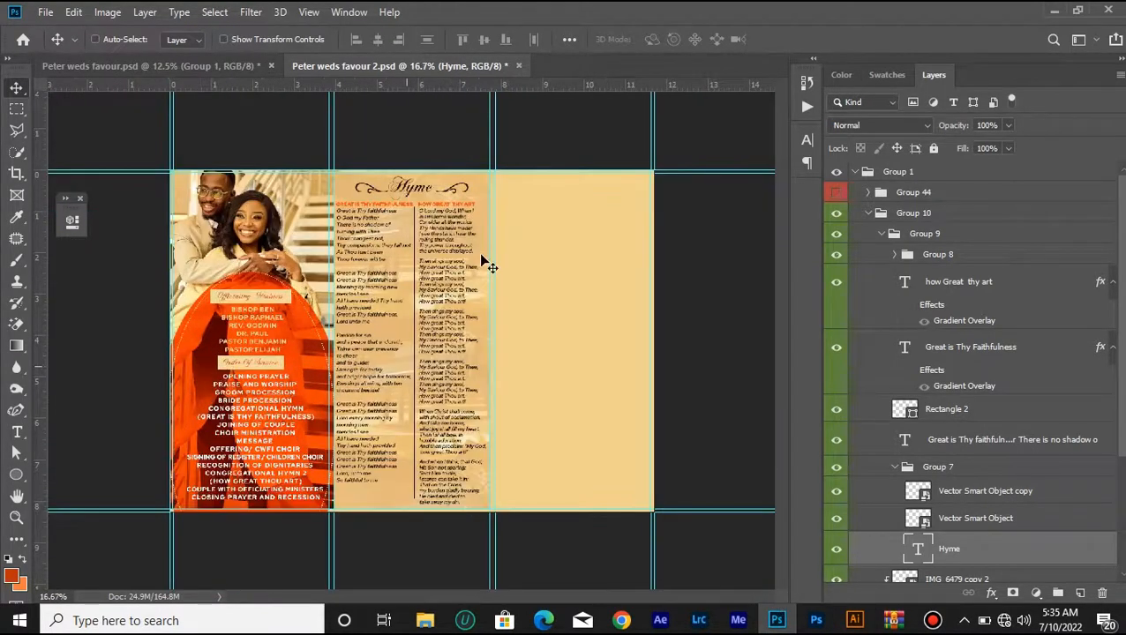
- Toggle the Hyme title's visibility off and back on to check what it contributes to the panel
scroll(1012, 439, "down", 5)
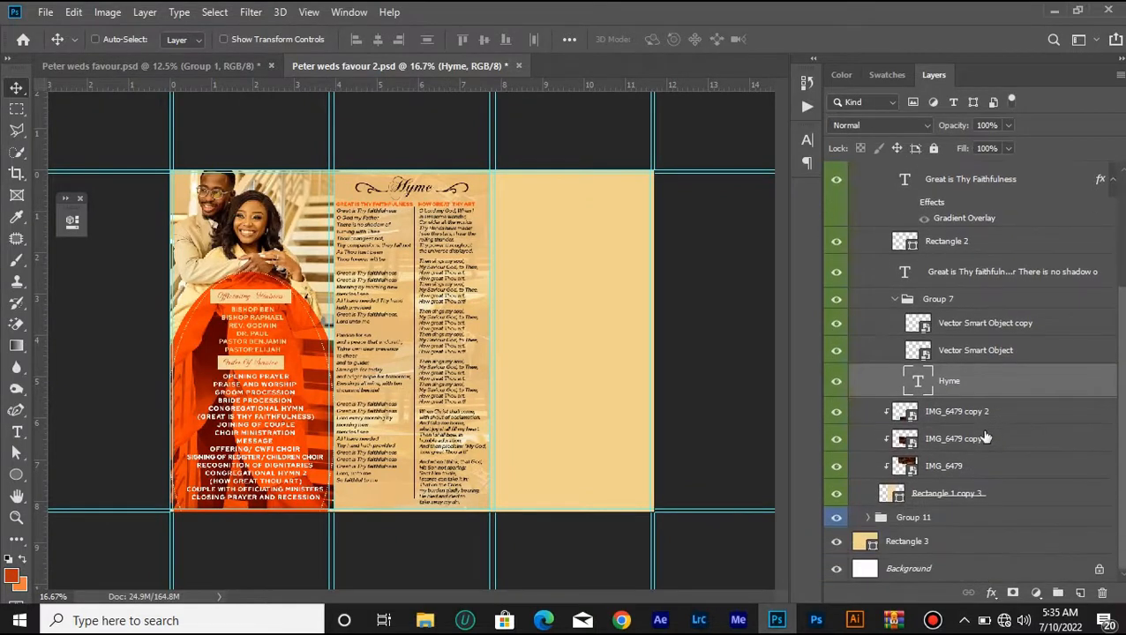
left_click(981, 422)
mouse_move(836, 380)
left_mouse_down()
mouse_move(839, 301)
mouse_move(849, 328)
mouse_move(836, 383)
left_mouse_up()
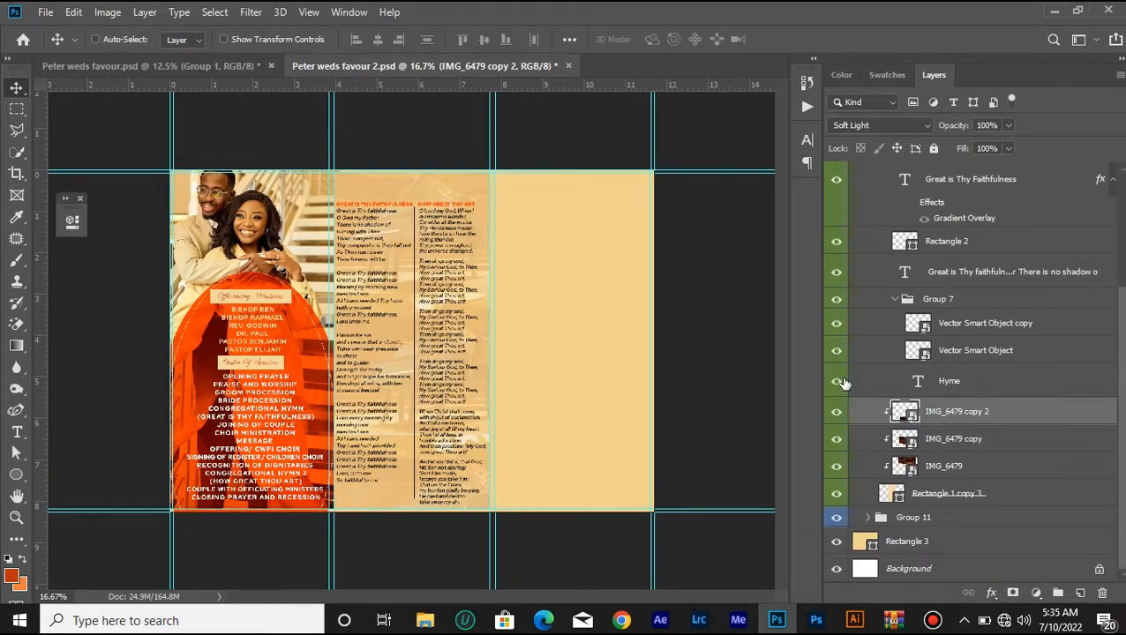
- Collapse Group 7 and Group 9, and hide Group 9 to isolate the hymn panel's background images
left_click(893, 301)
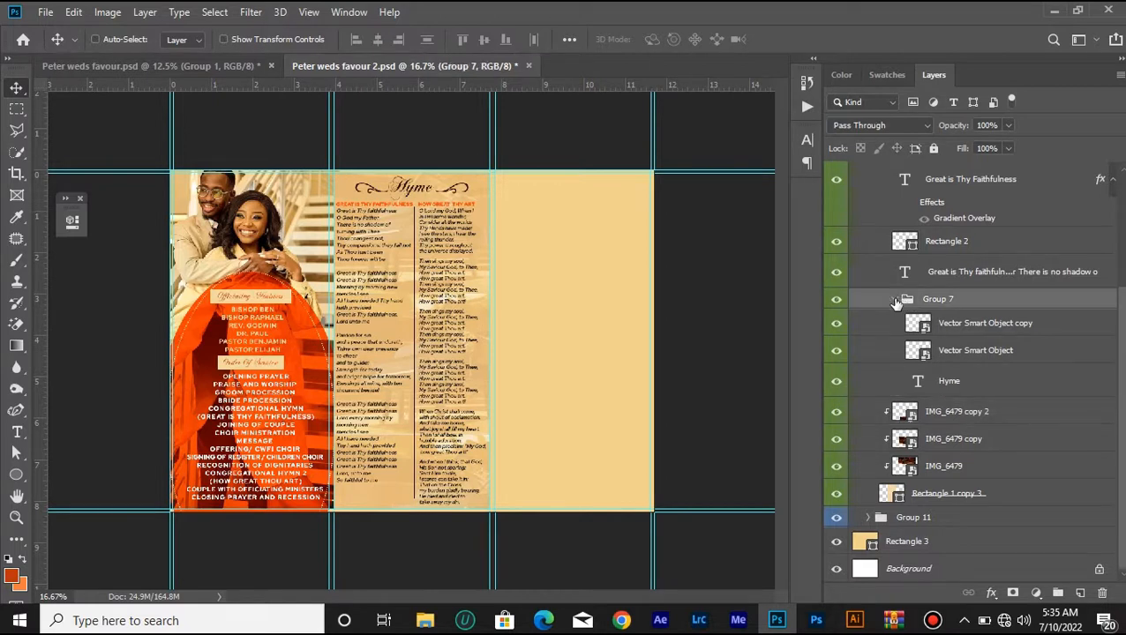
left_click(895, 302)
scroll(898, 283, "up", 3)
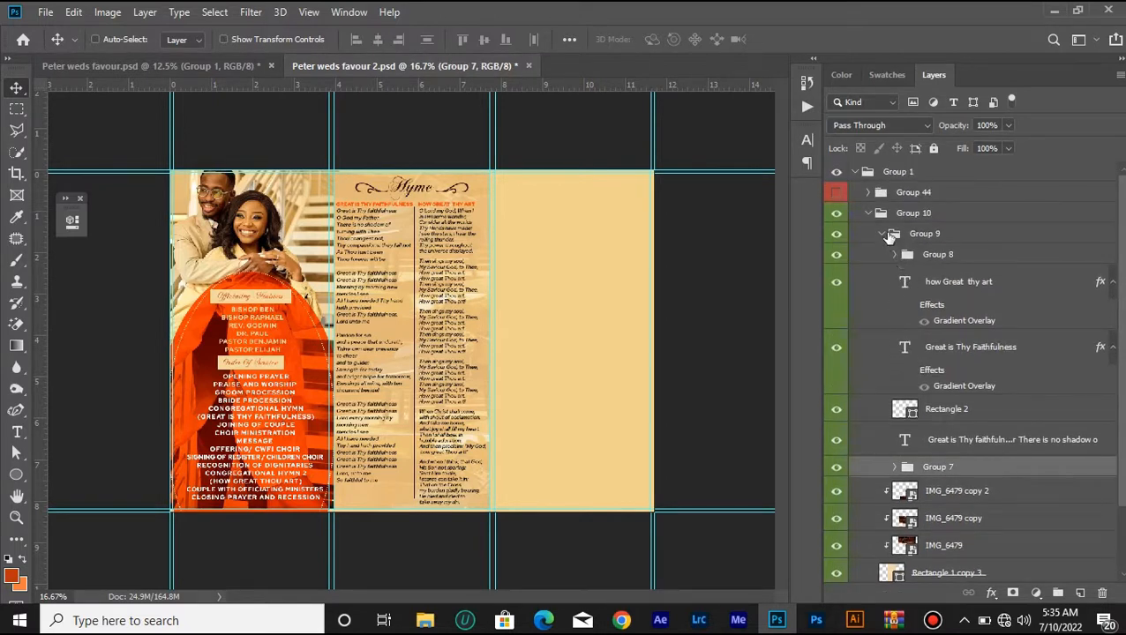
left_click(888, 235)
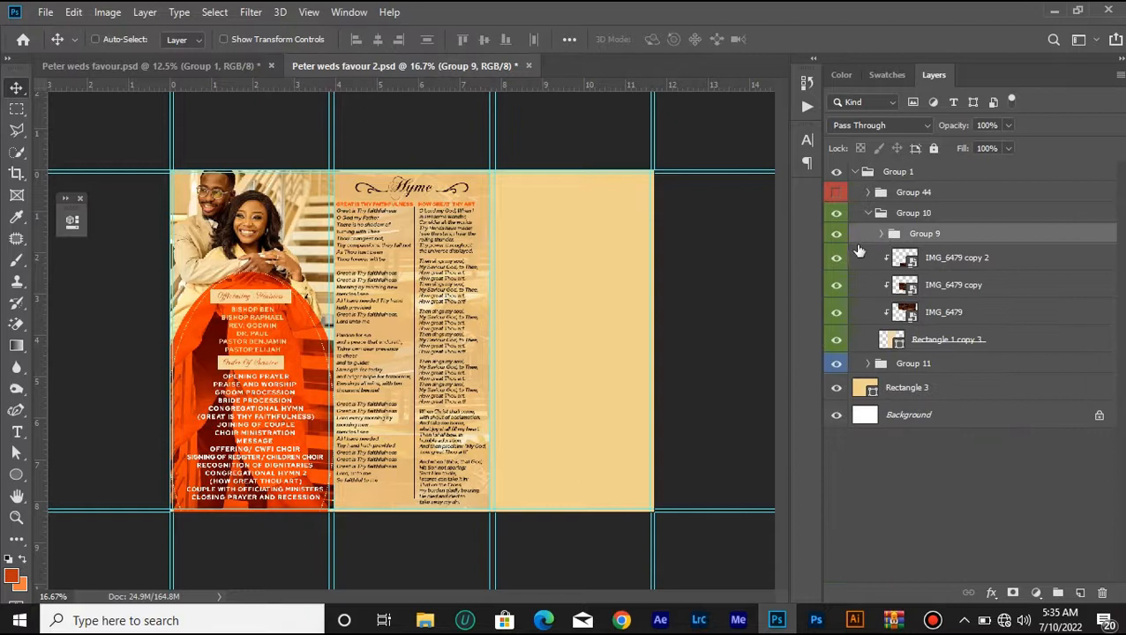
left_click(836, 235)
left_click(837, 235)
left_click(837, 234)
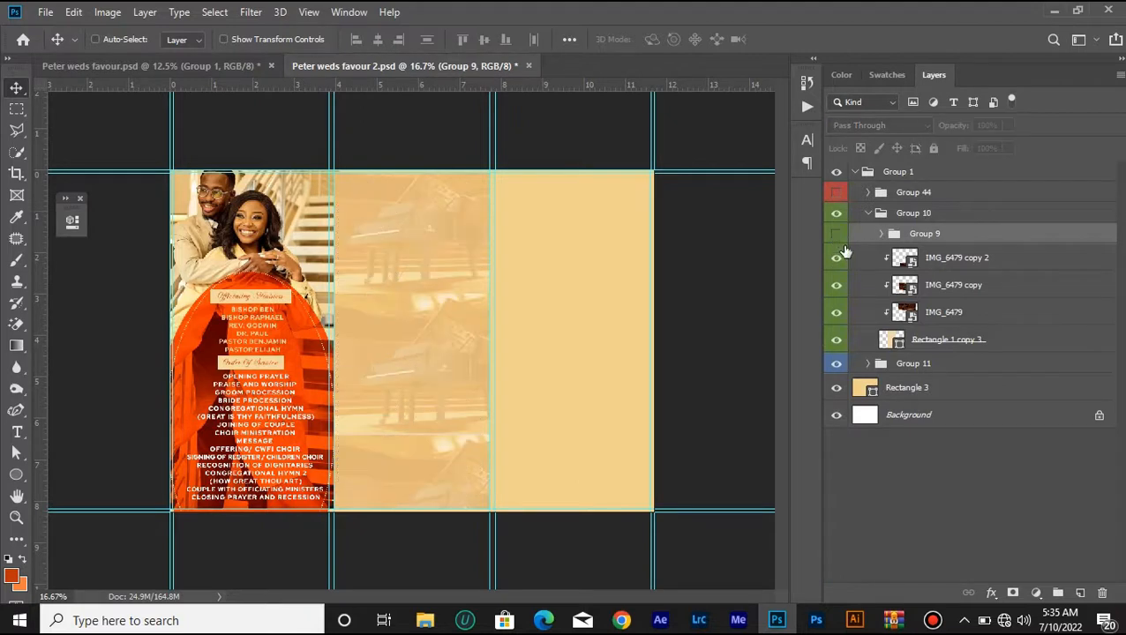
- Set the blend mode of IMG_6479 copy 2, IMG_6479 copy and IMG_6479 to Normal
left_click(941, 261)
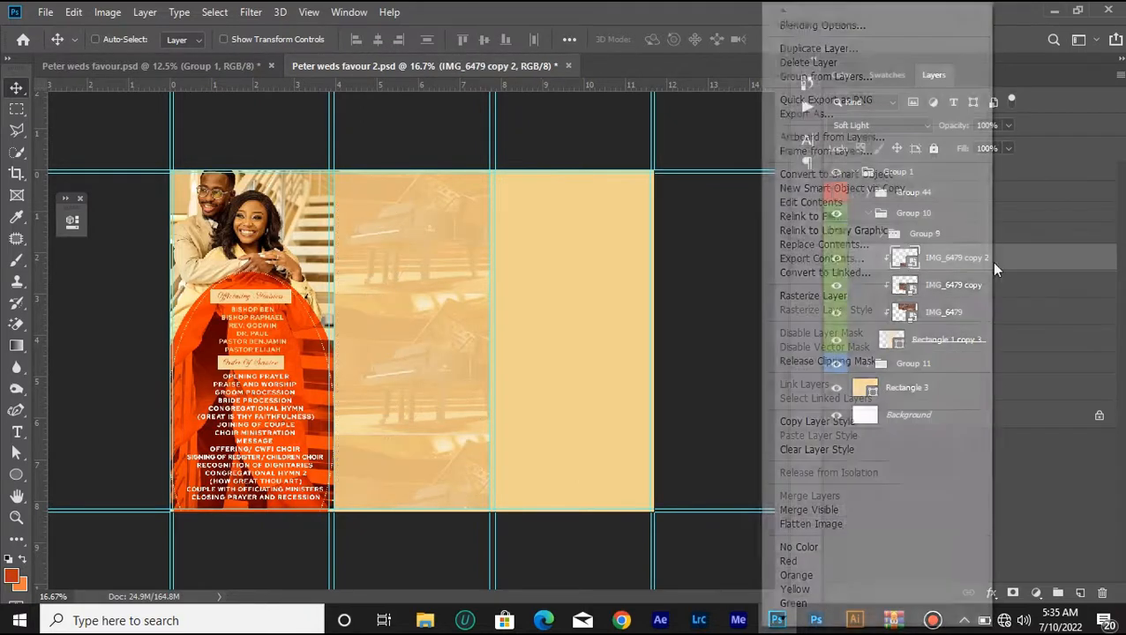
right_click(990, 262)
left_click(1013, 267)
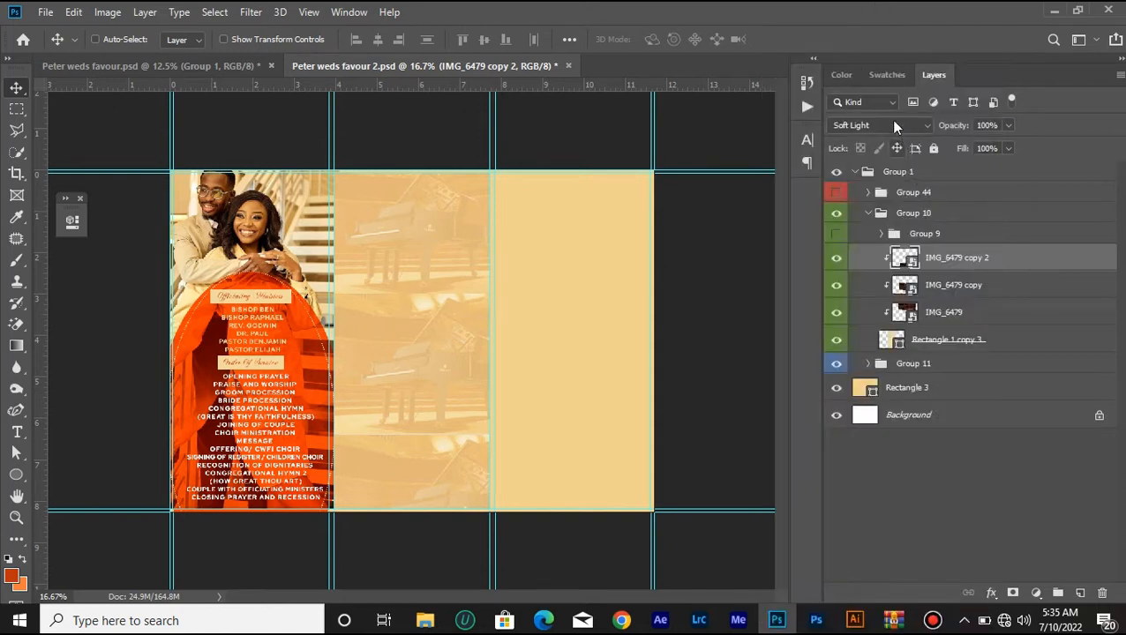
left_click(891, 123)
left_click(898, 142)
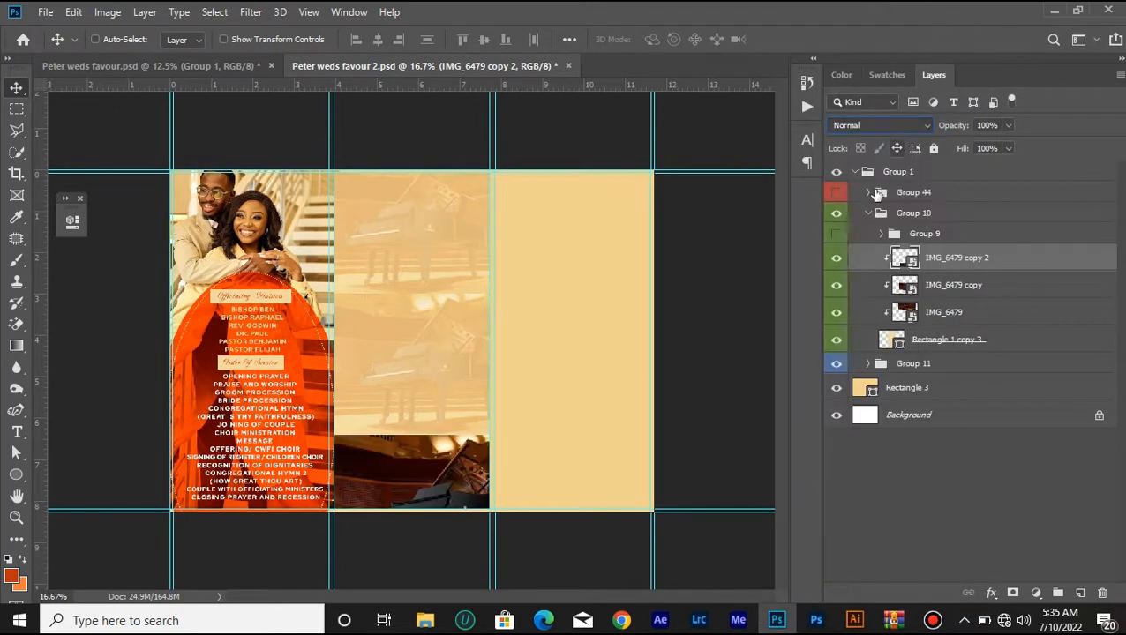
right_click(951, 290)
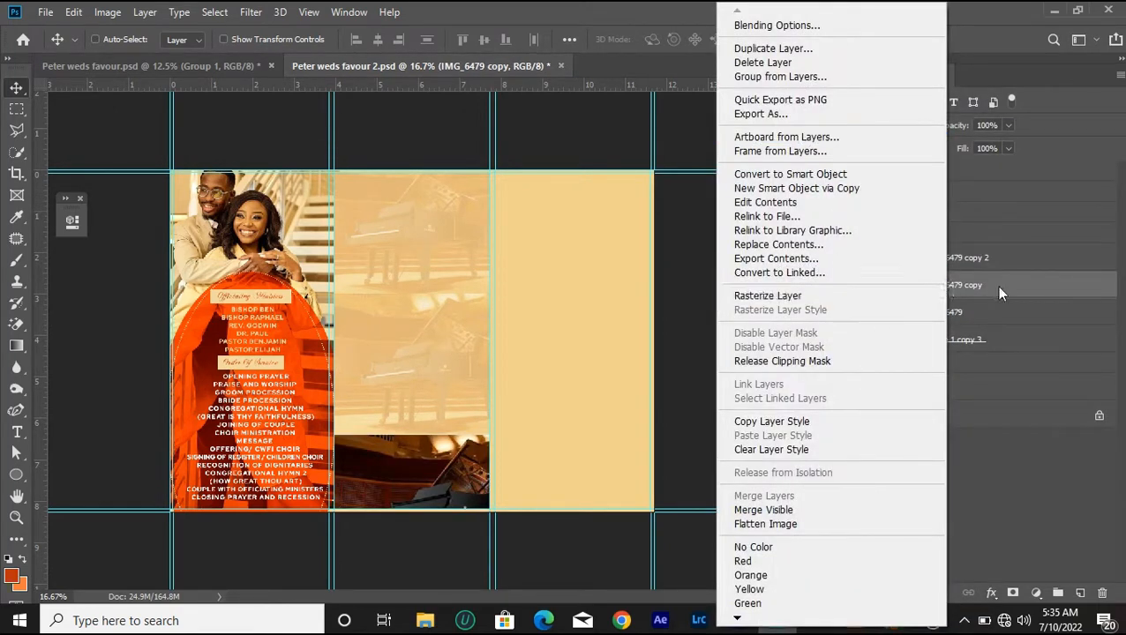
left_click(1000, 293)
left_click(883, 125)
left_click(873, 141)
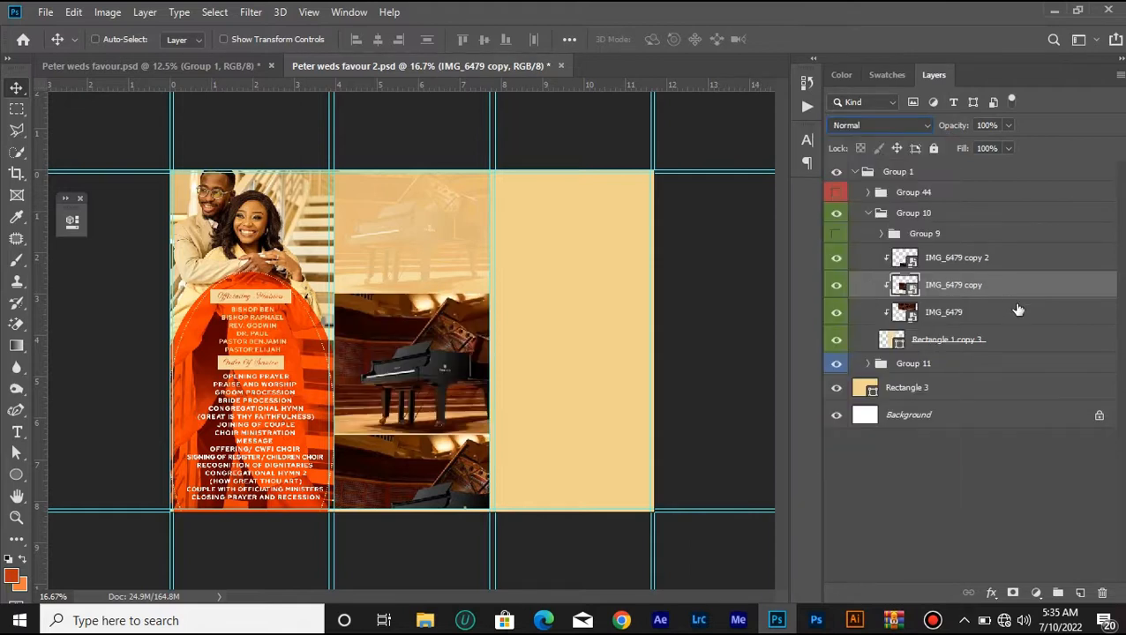
left_click(1009, 318)
left_click(900, 125)
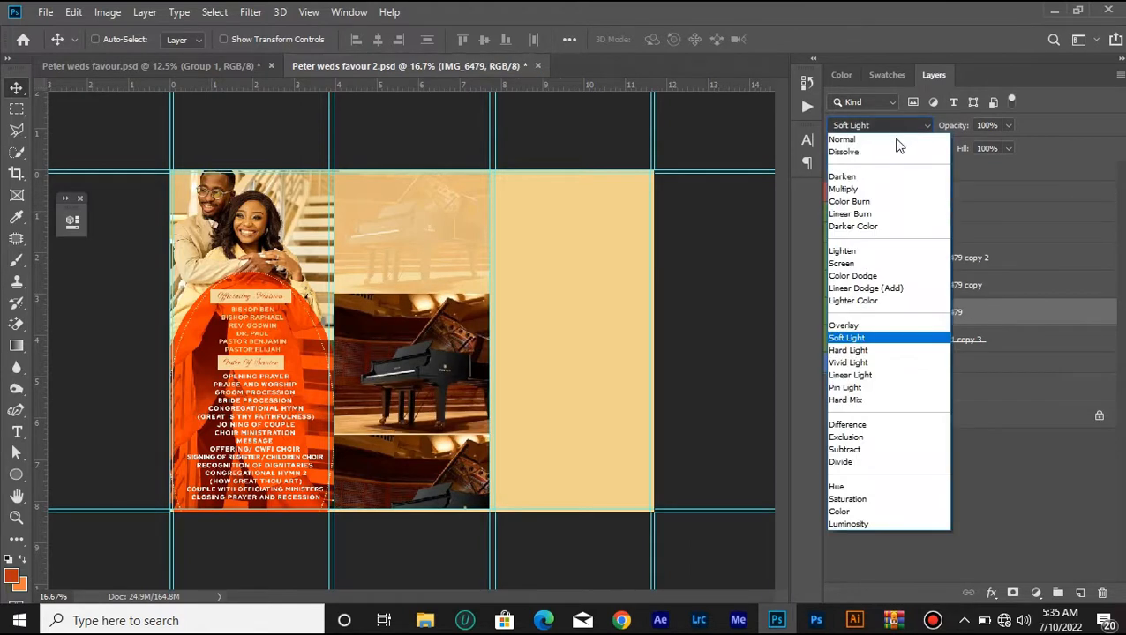
left_click(882, 138)
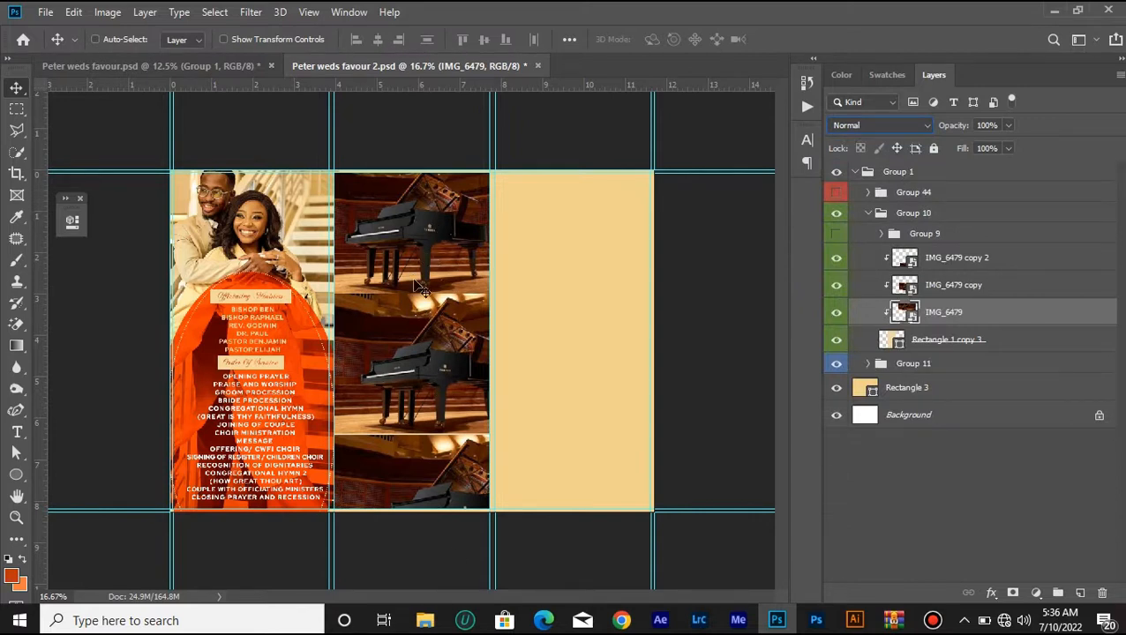
- Return the three IMG_6479 piano images in Group 10 to the Soft Light blend mode
left_click(1021, 282)
left_click(1016, 260)
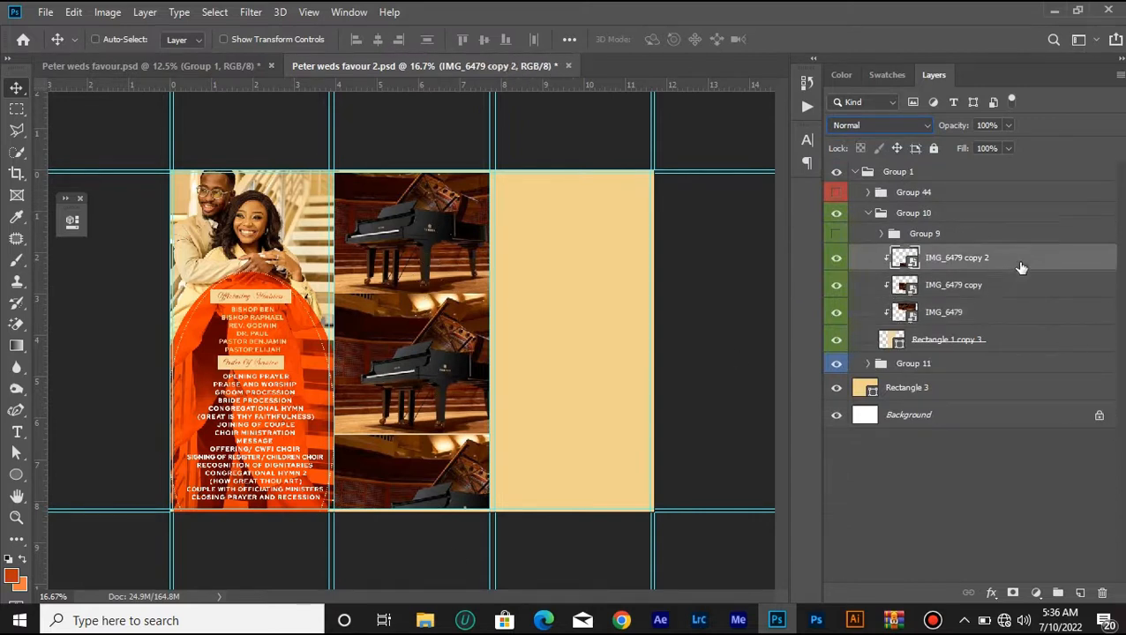
left_click(904, 125)
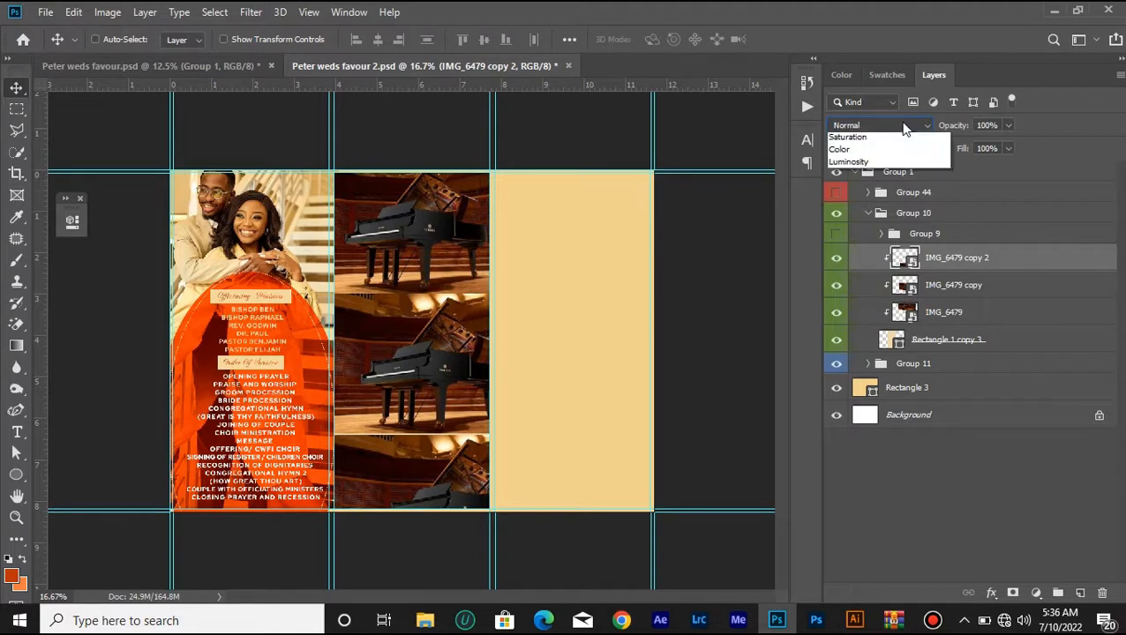
left_click(998, 266)
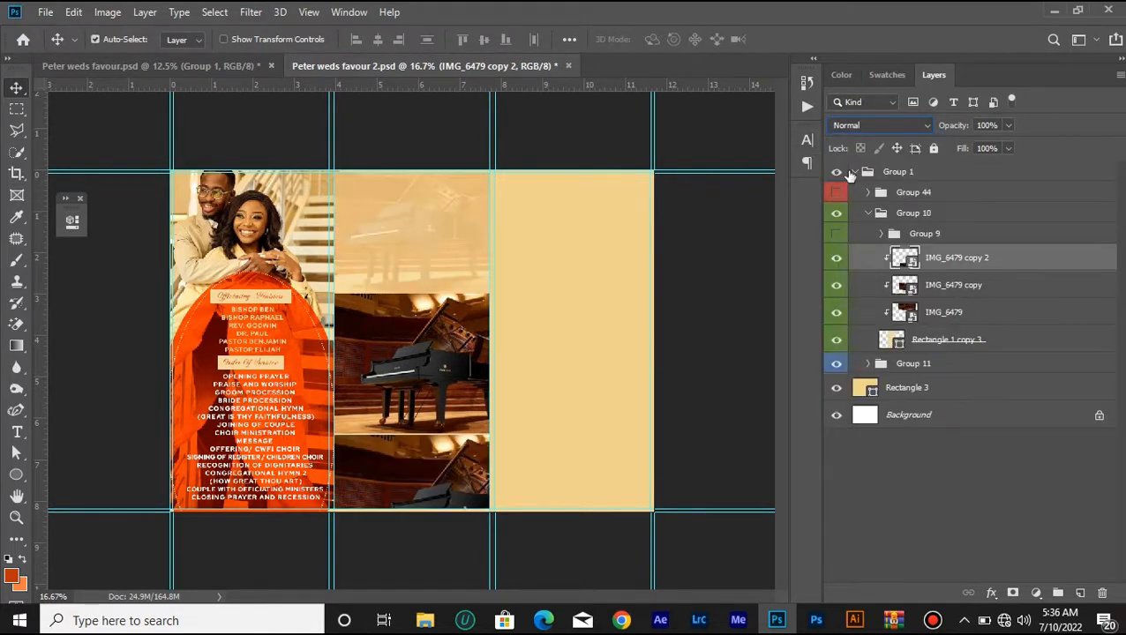
left_click(968, 313)
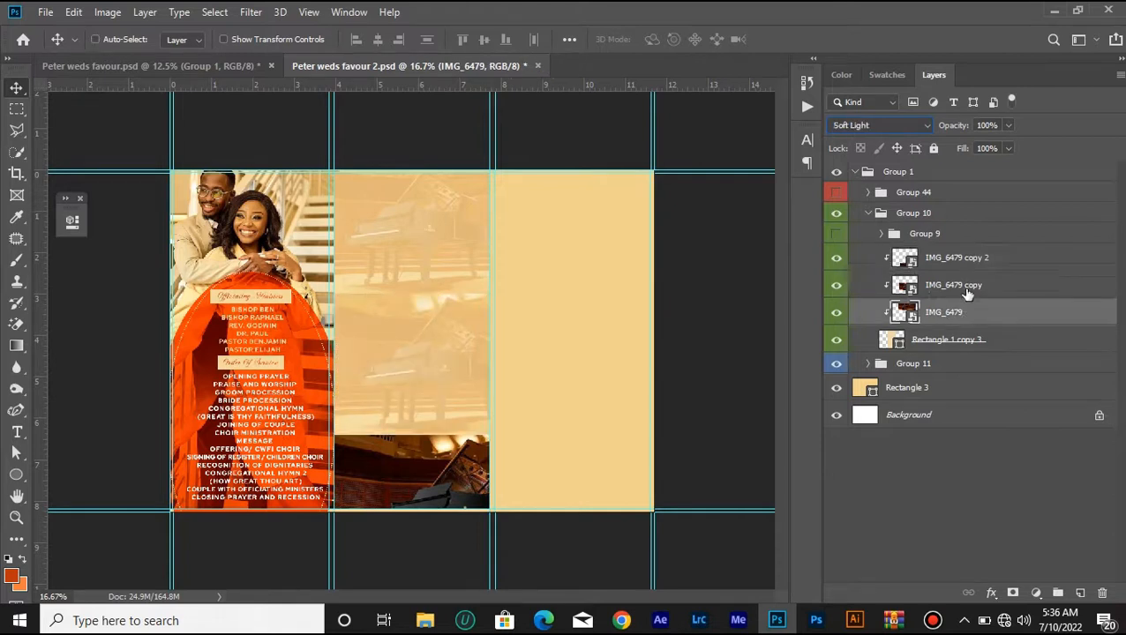
left_click(969, 284)
left_click(969, 263)
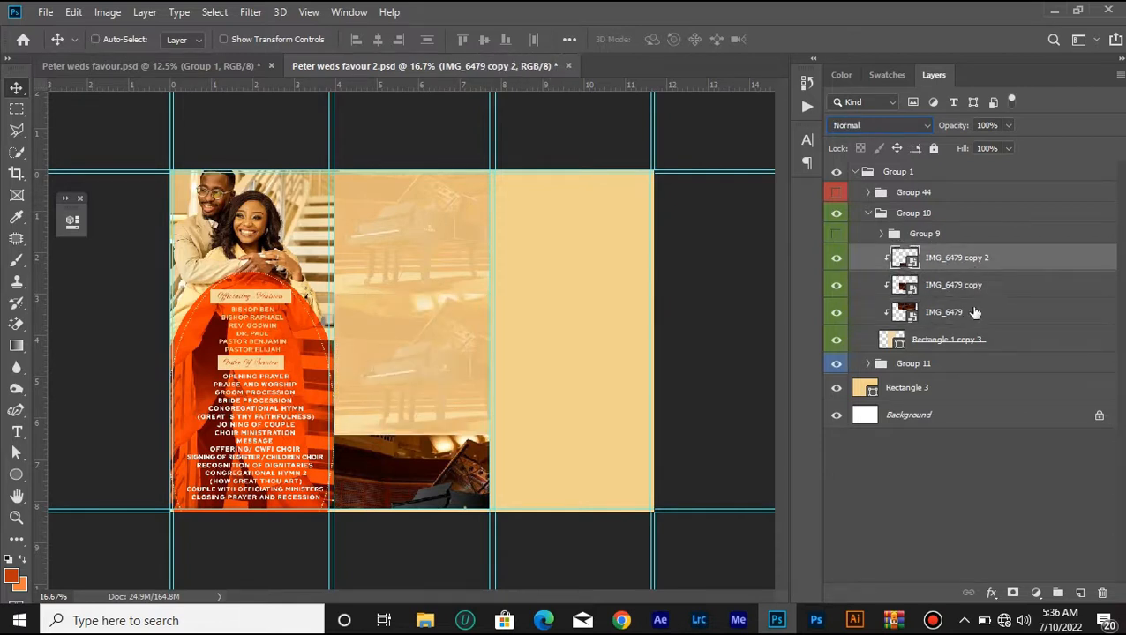
left_click(897, 138)
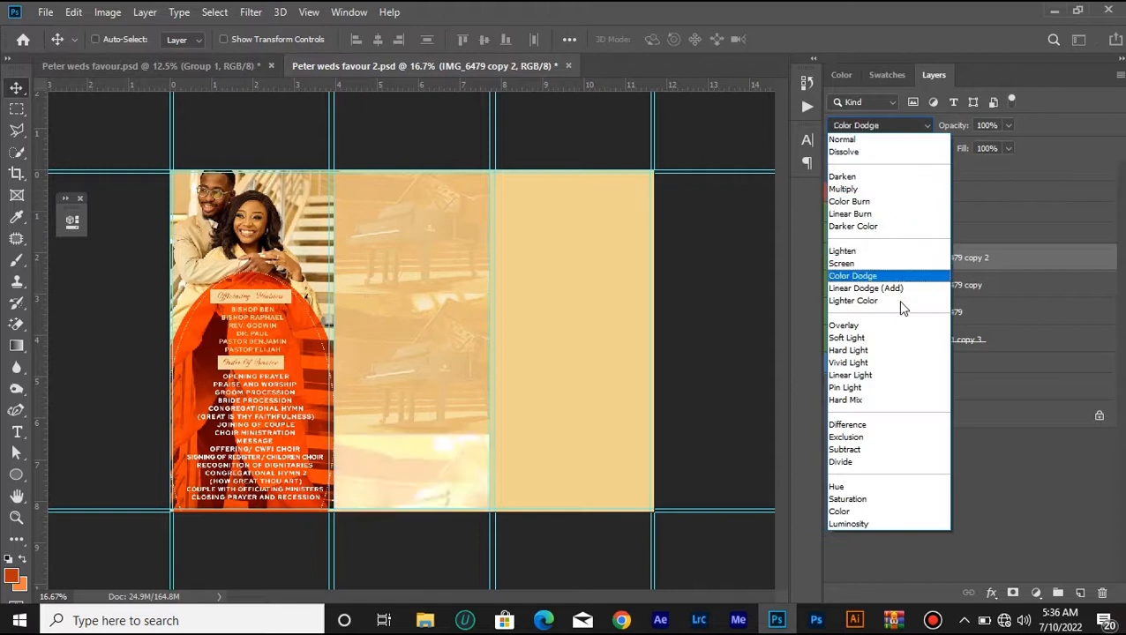
left_click(899, 335)
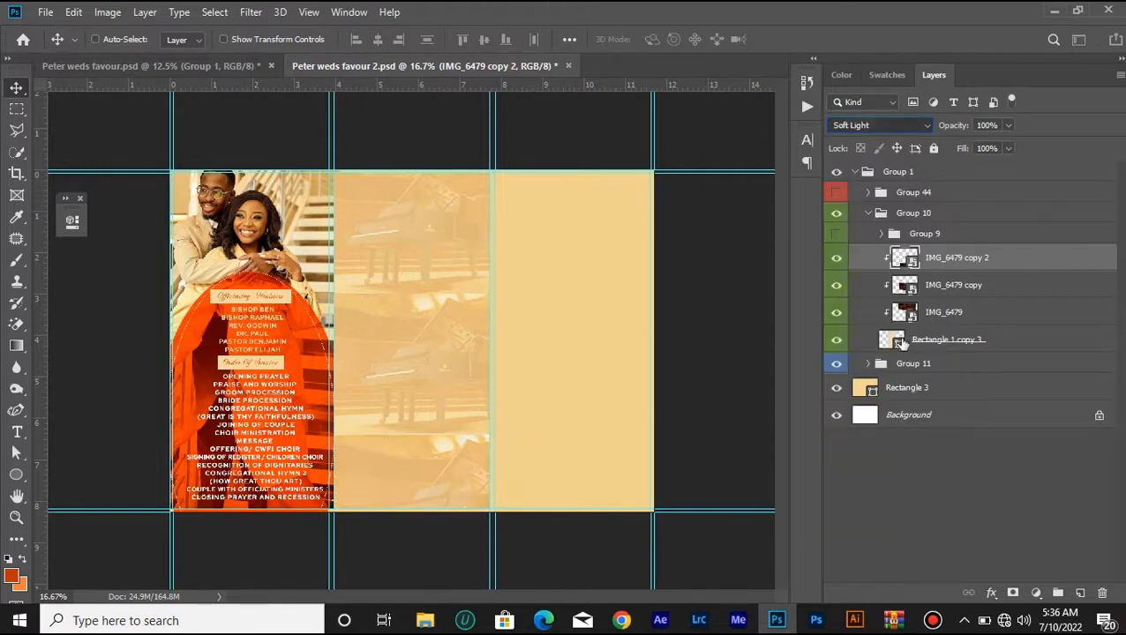
- Show the hymn text in Group 9, collapse Group 10 and turn on Group 44's visibility
left_click(834, 236)
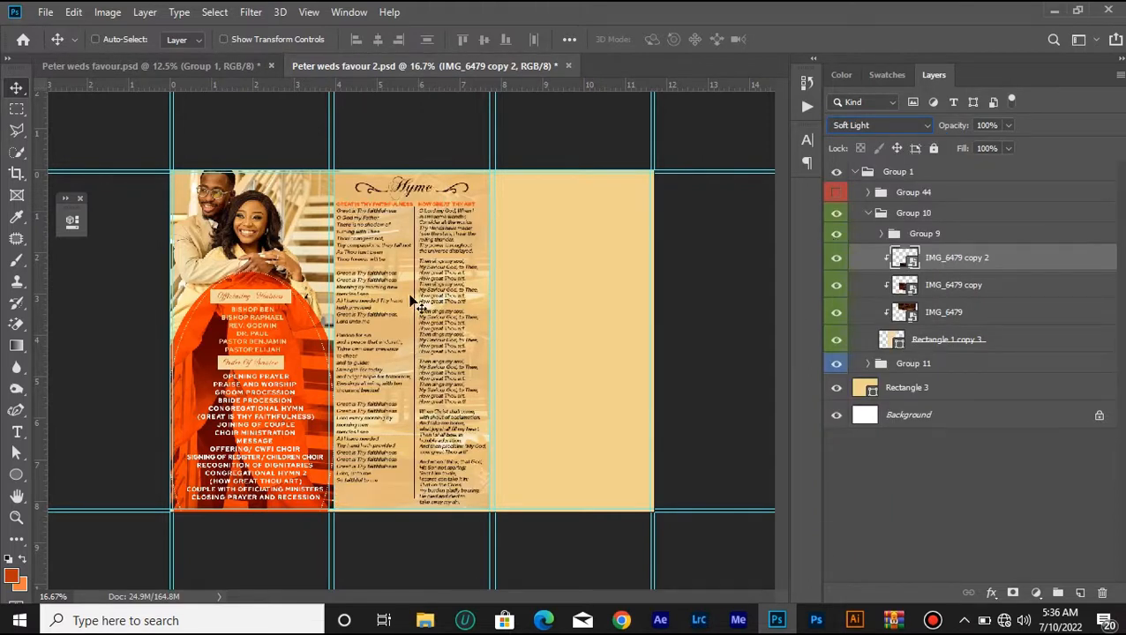
left_click(868, 213)
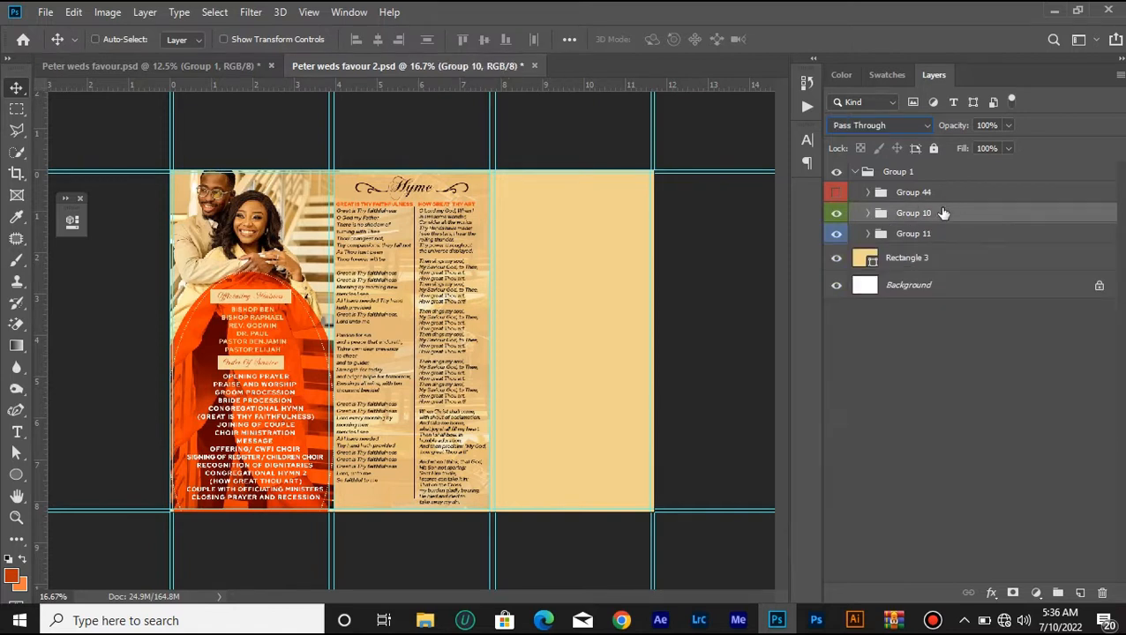
left_click(947, 196)
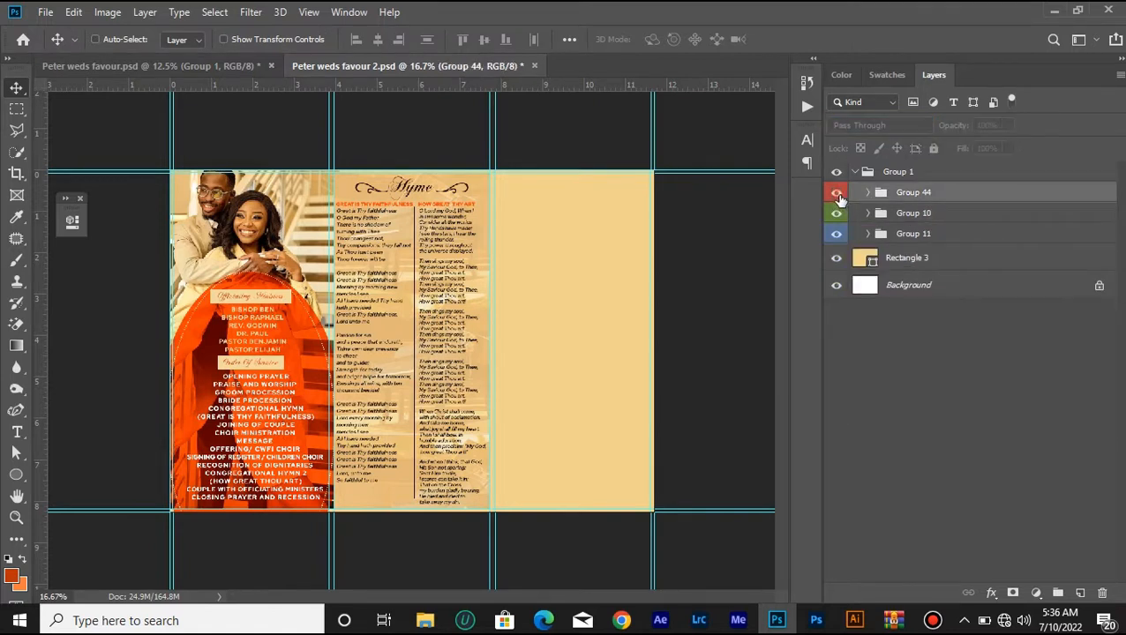
left_click(837, 193)
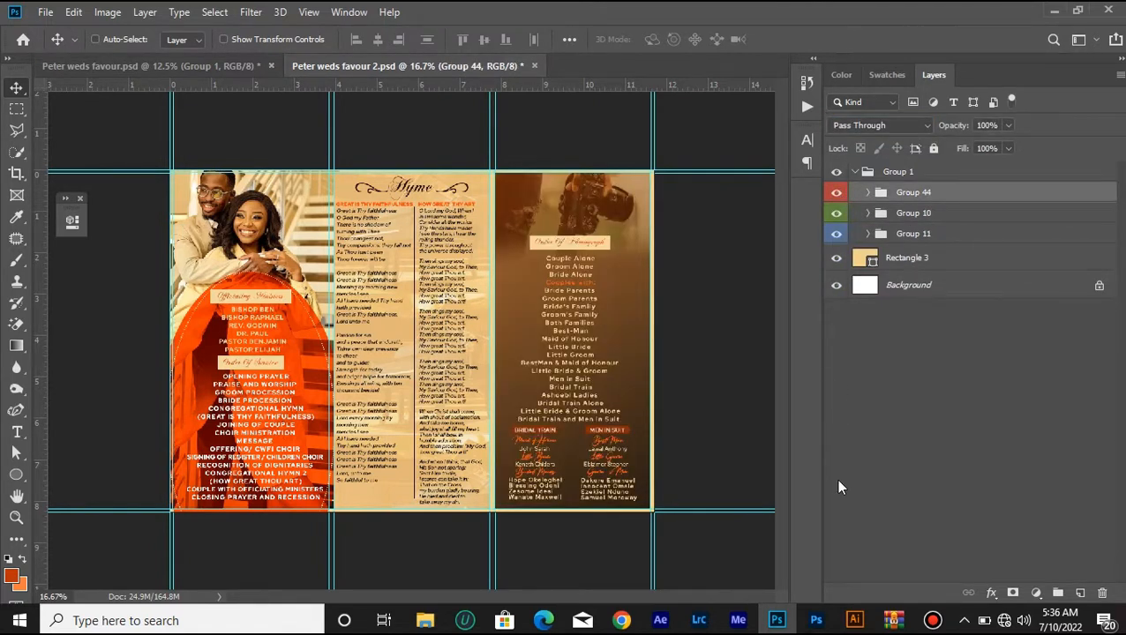
- Examine the text of the three programme panels up close and return to the full page
key("ctrl+plus")
key("ctrl+plus")
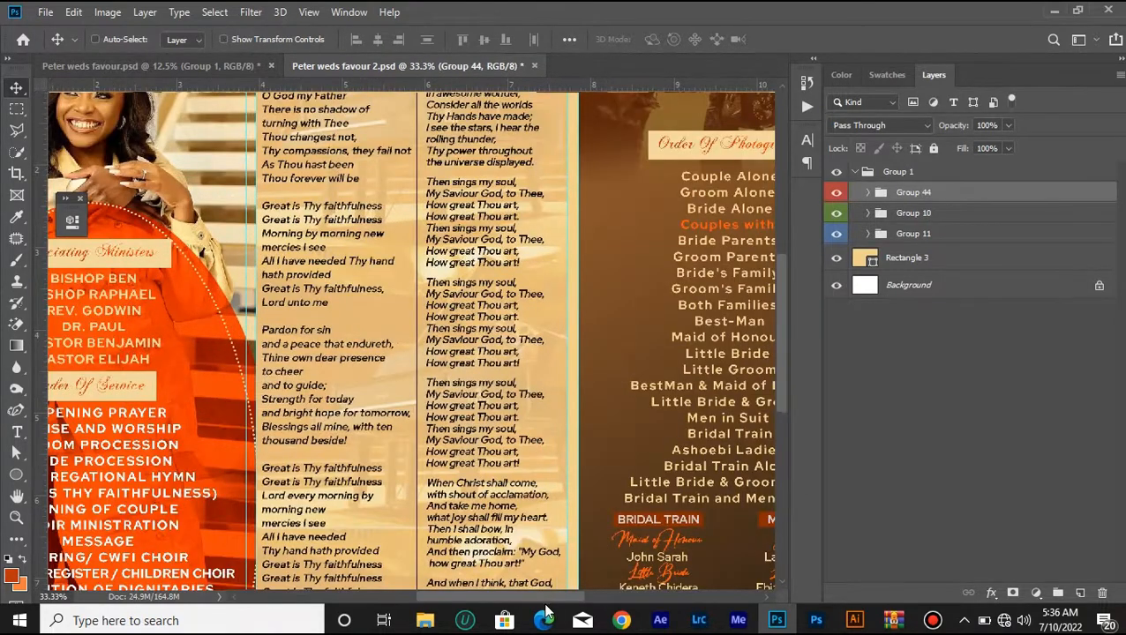
key("ctrl+minus")
key("ctrl+minus")
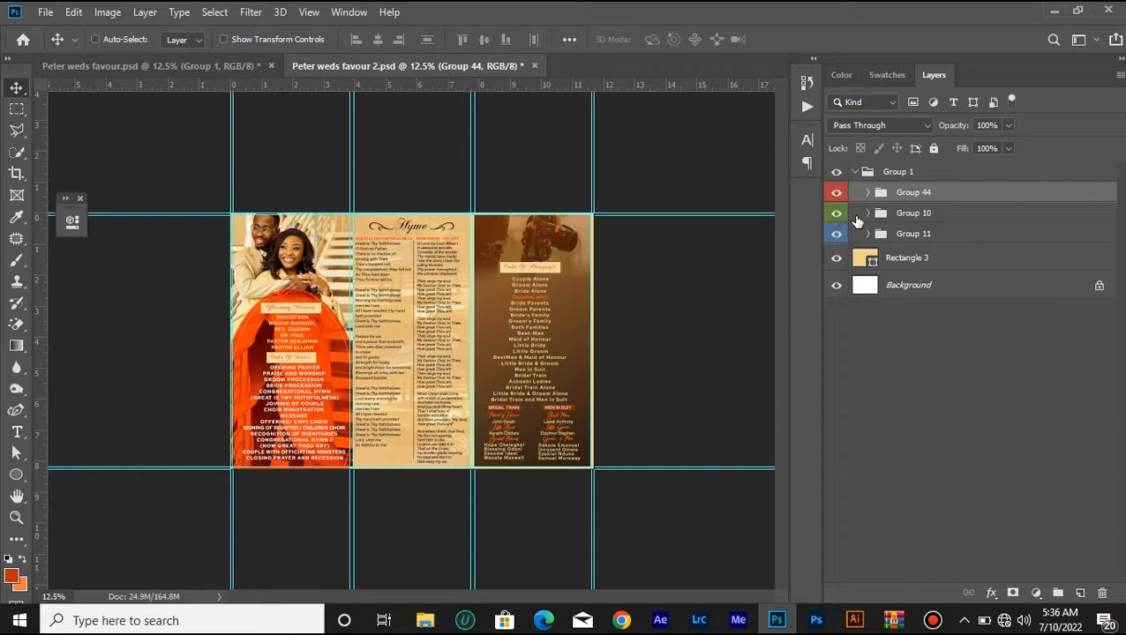
- Toggle the panel groups' visibility, leaving Group 44 and Group 11 hidden to isolate the hymn panel
left_click(837, 195)
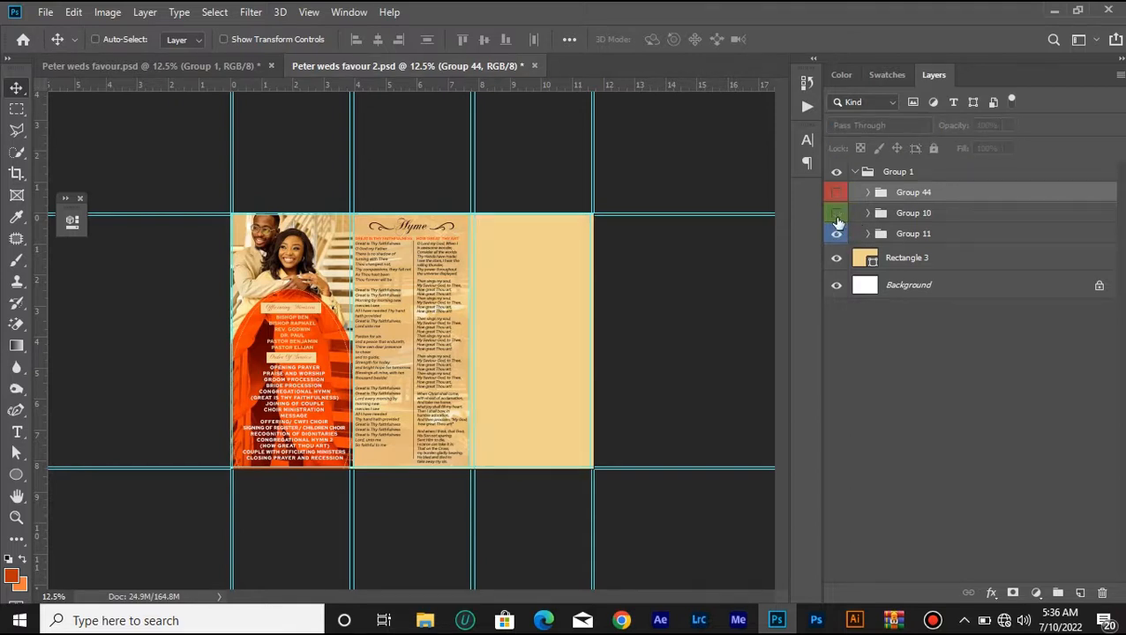
left_click(836, 215)
left_click(837, 214)
left_click(836, 193)
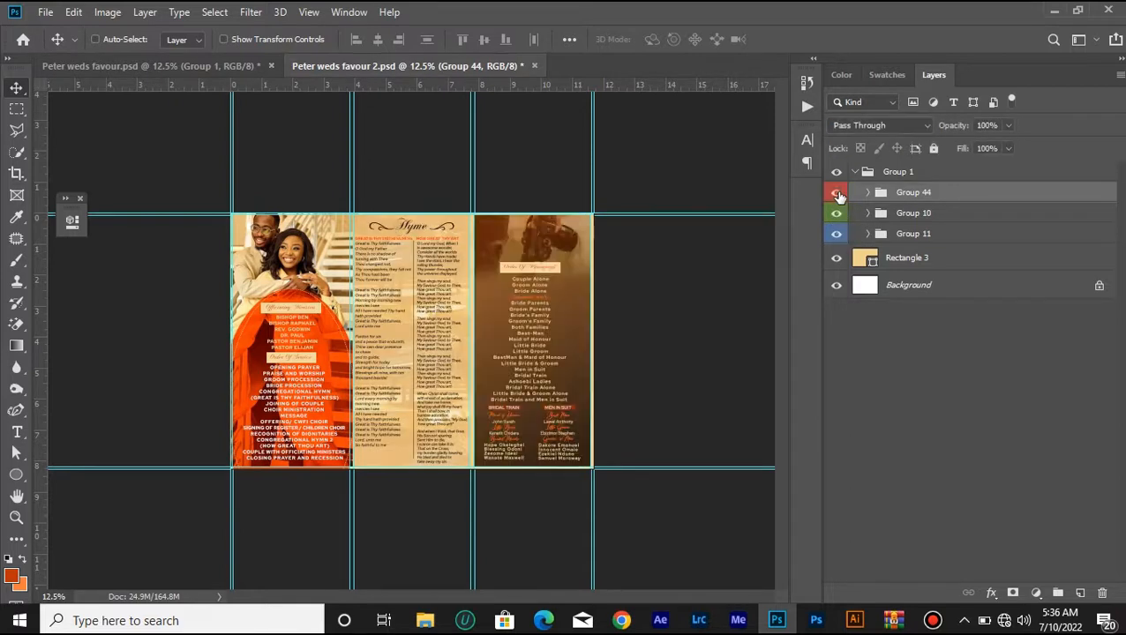
left_click(838, 194)
left_click(837, 234)
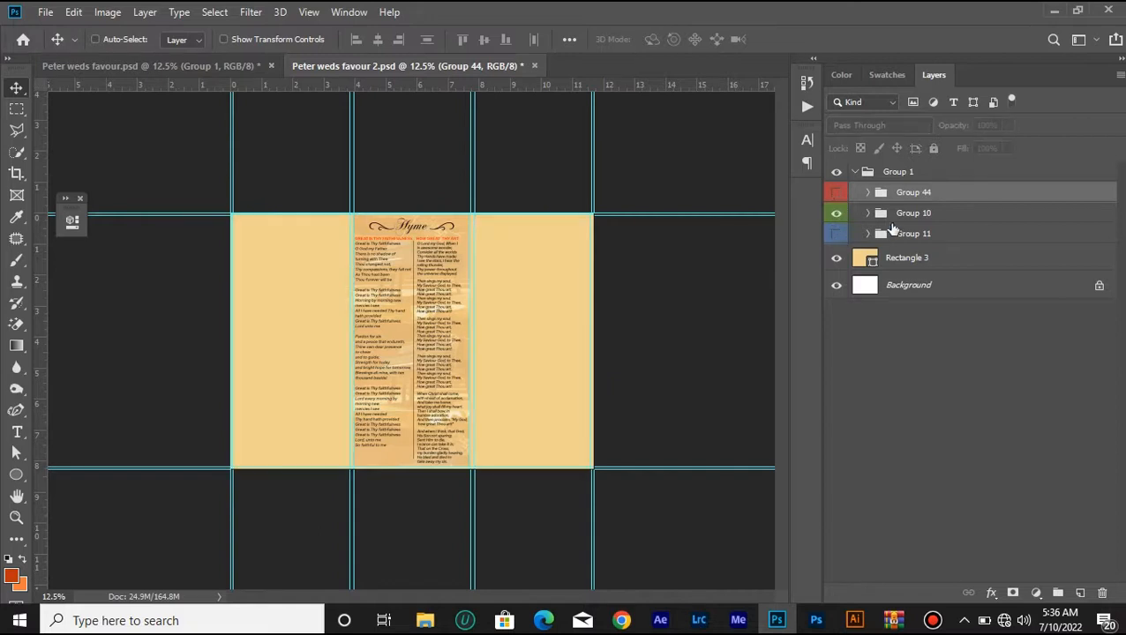
- Expand Group 10 and hide Group 9 and the three IMG_6479 images to isolate Rectangle 1 copy 3
left_click(868, 214)
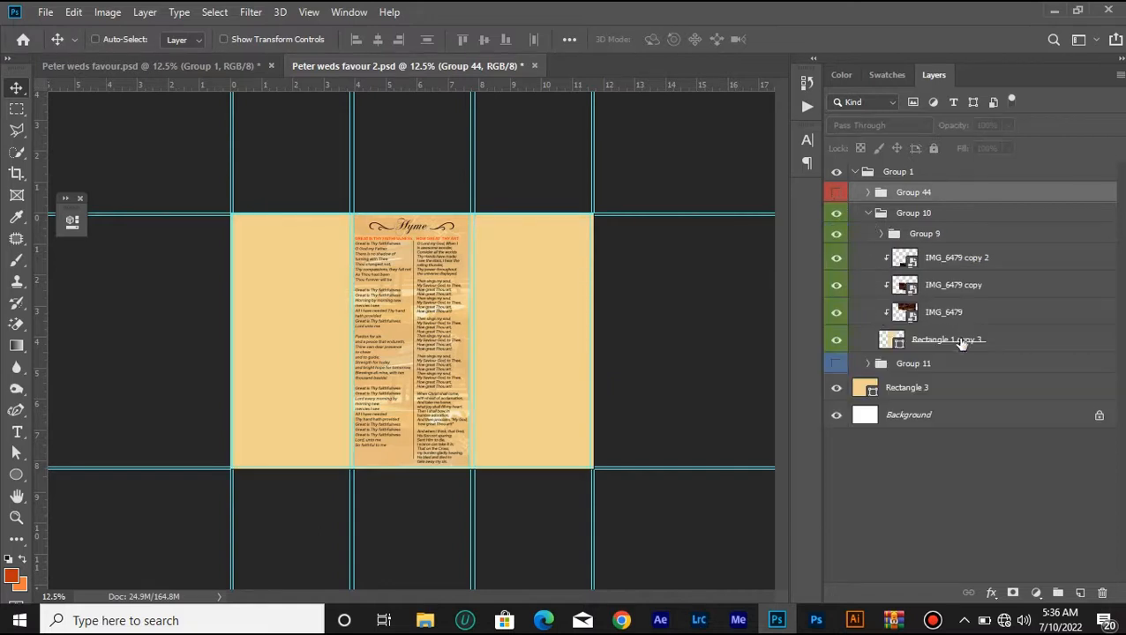
left_click_drag(962, 342, 844, 272)
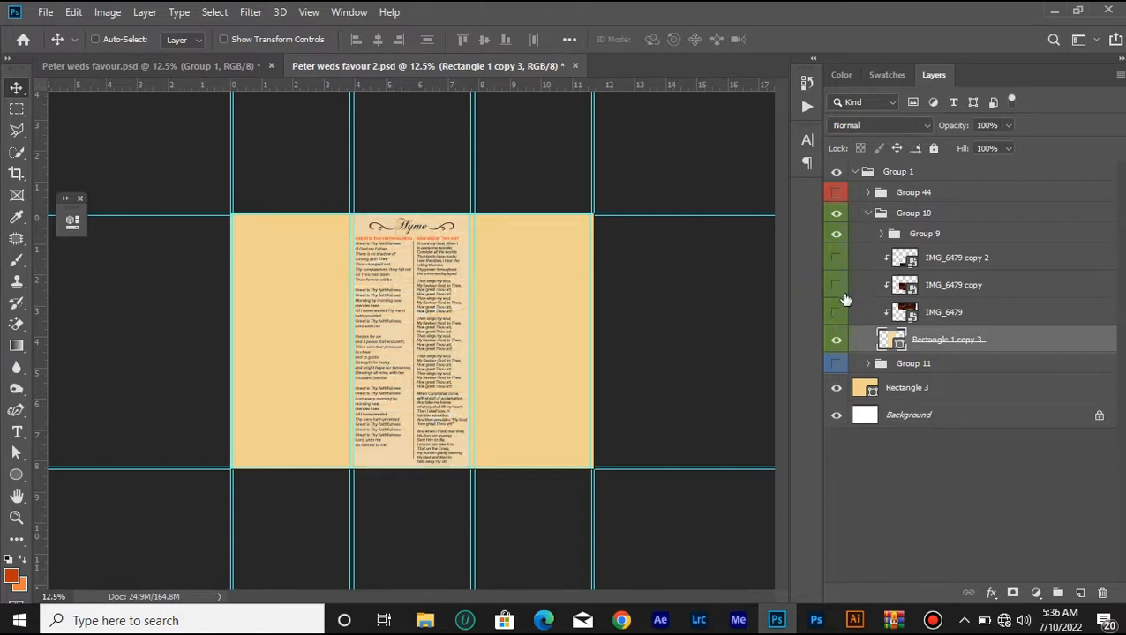
left_click(836, 312)
left_click(837, 257)
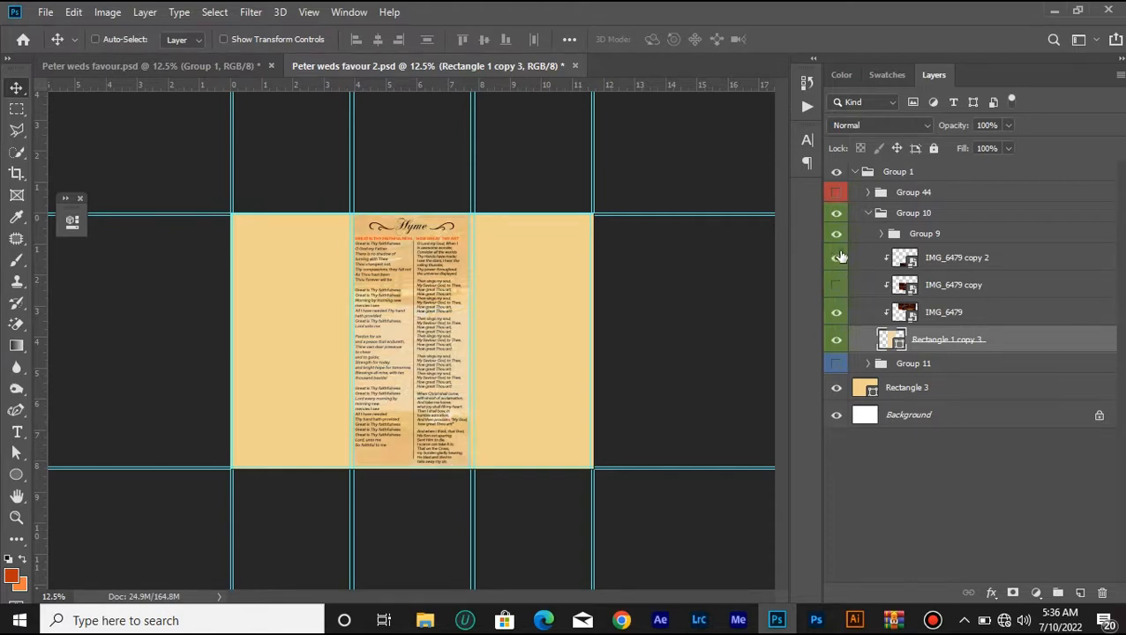
left_click_drag(839, 233, 841, 317)
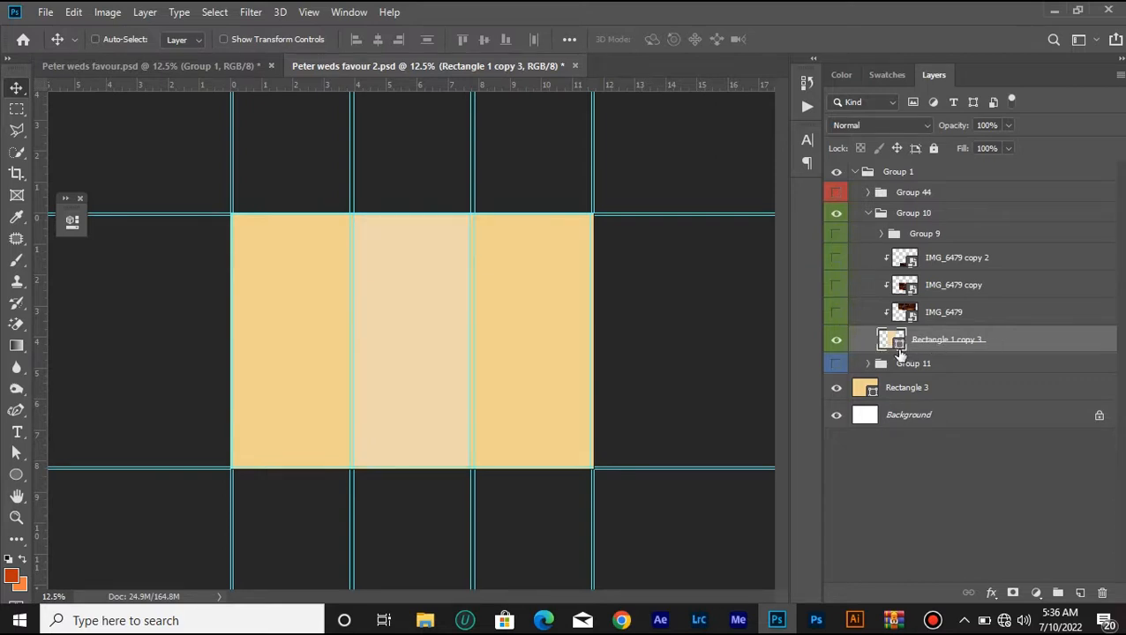
- Show IMG_6479, IMG_6479 copy and IMG_6479 copy 2 one by one over the hymn panel's base rectangle
left_click(836, 314)
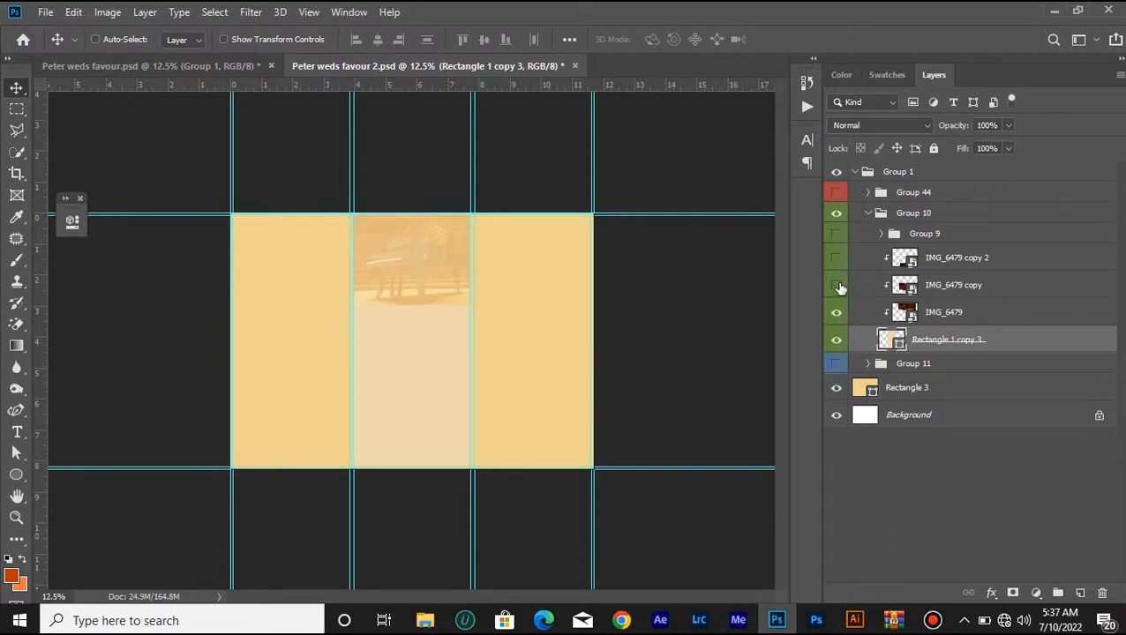
left_click(838, 286)
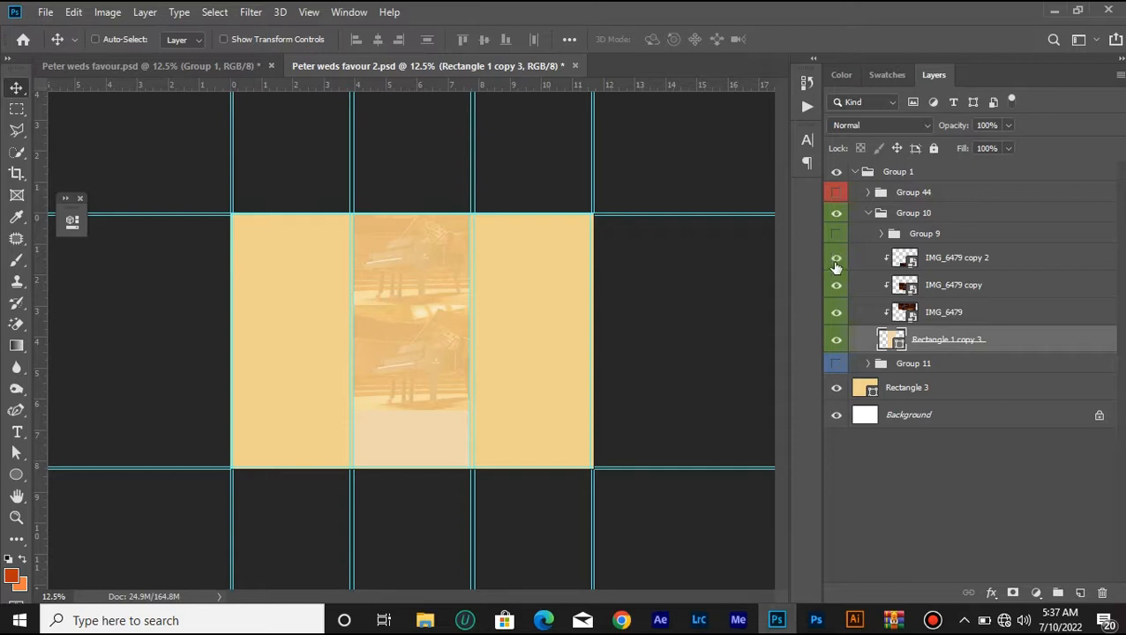
left_click(837, 263)
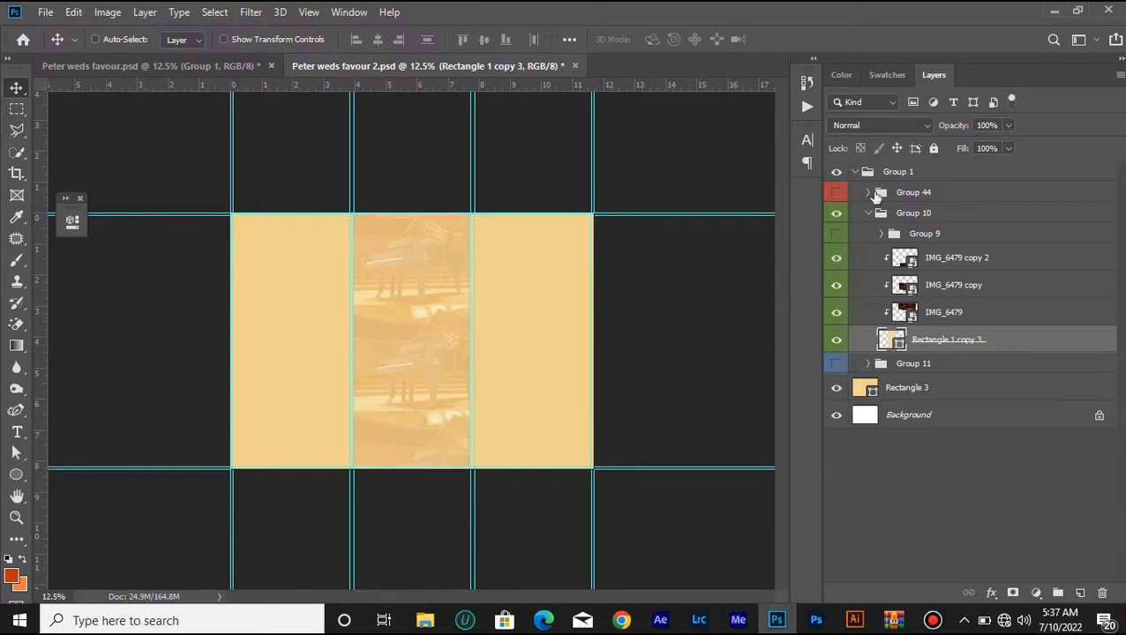
- Make Group 11, Group 9 and Group 44 visible again and collapse Group 10
left_click(837, 192)
left_click(837, 192)
left_click(837, 365)
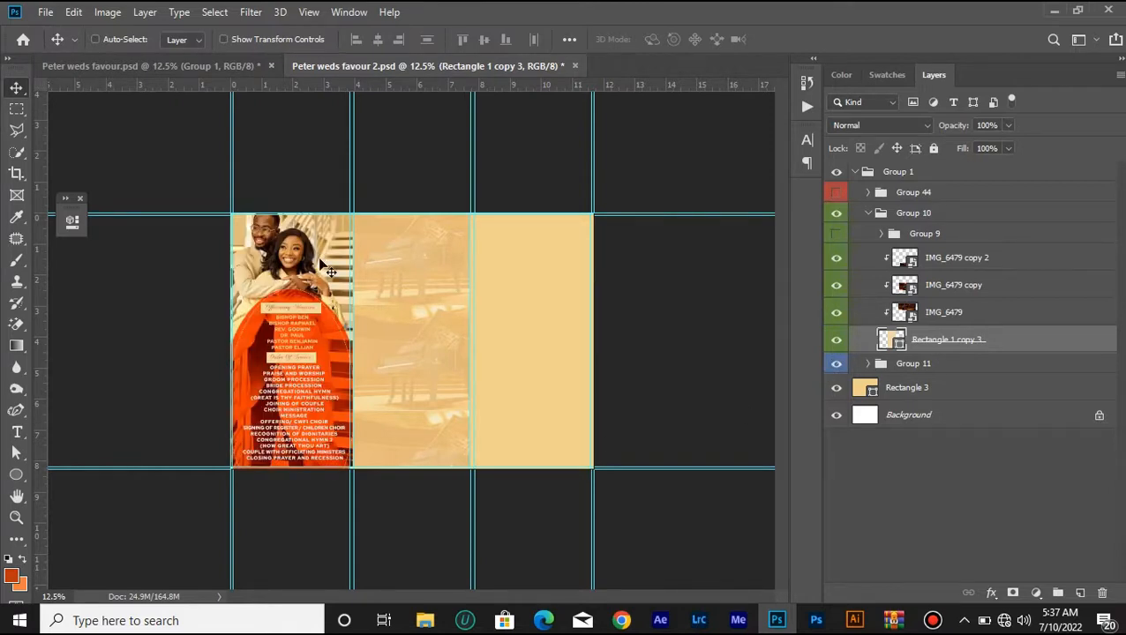
left_click(838, 235)
left_click(867, 213)
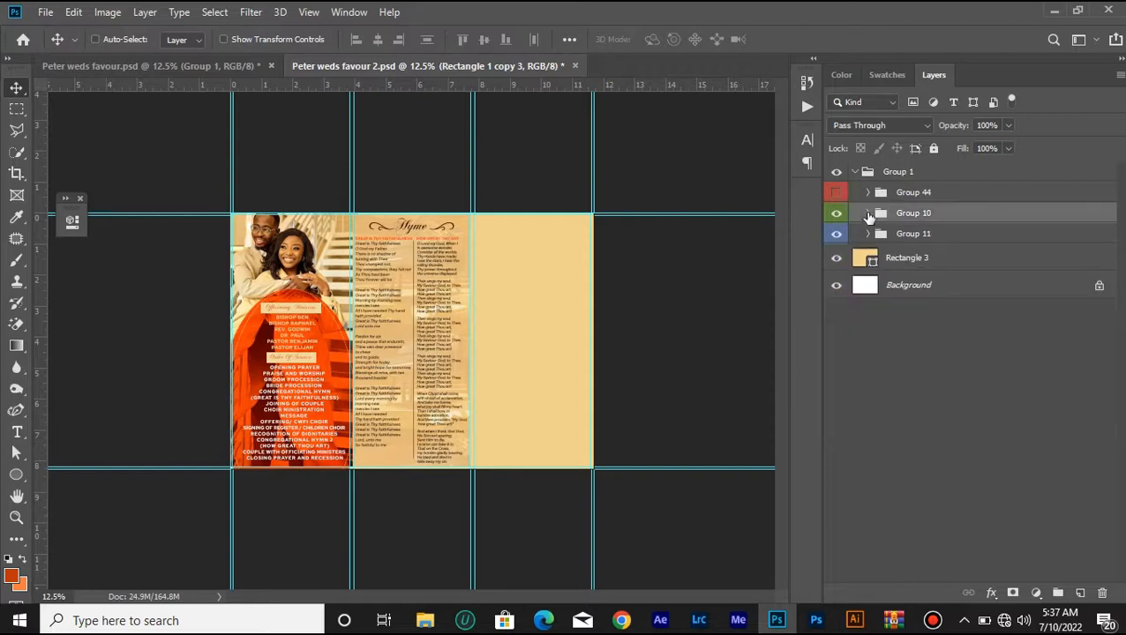
left_click(847, 192)
left_click(836, 193)
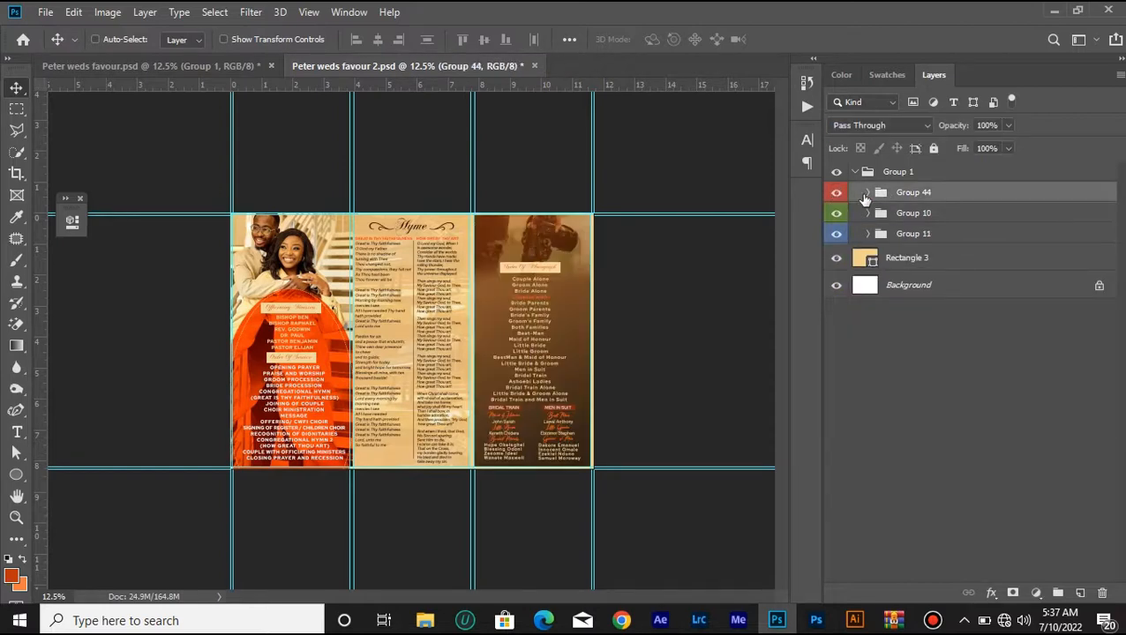
- Expand Group 44 to view the photograph panel's layers, and switch to the Peter weds favour.psd document
left_click(868, 192)
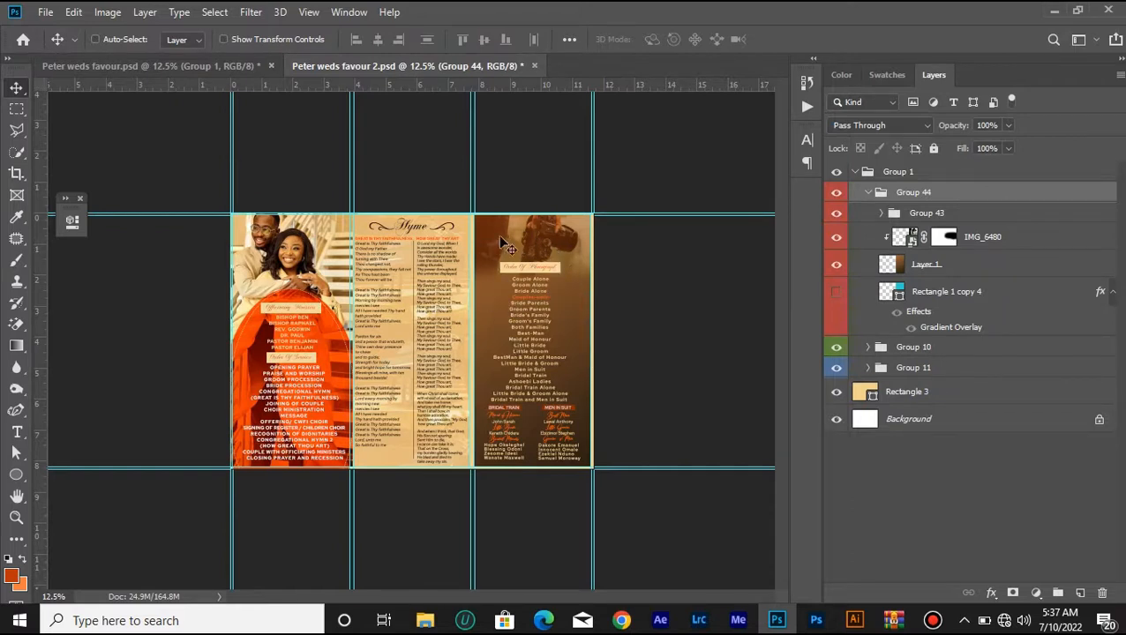
left_click(185, 67)
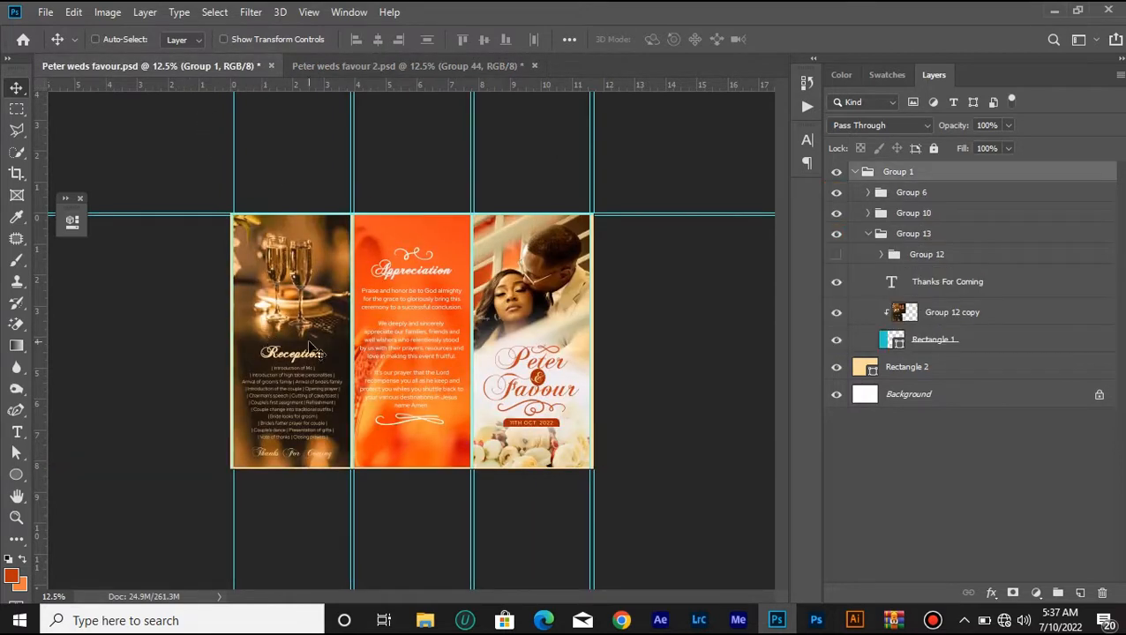
- Sample the Reception panel's dark browns as foreground and background colours, and return to the Peter weds favour 2.psd document
left_click(377, 65)
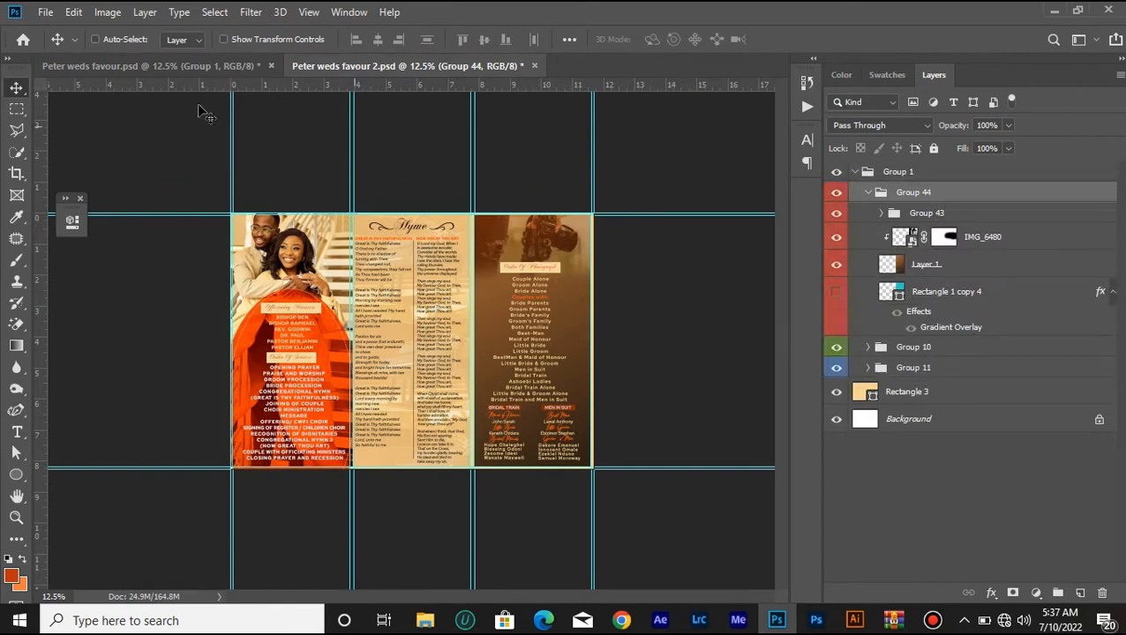
left_click(173, 67)
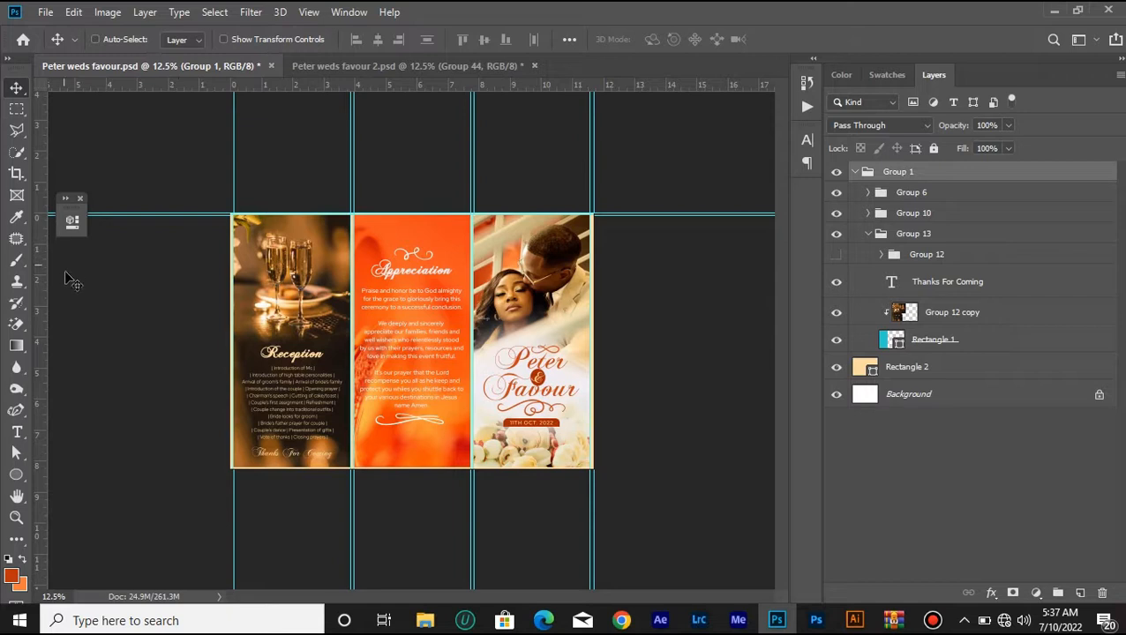
left_click(16, 217)
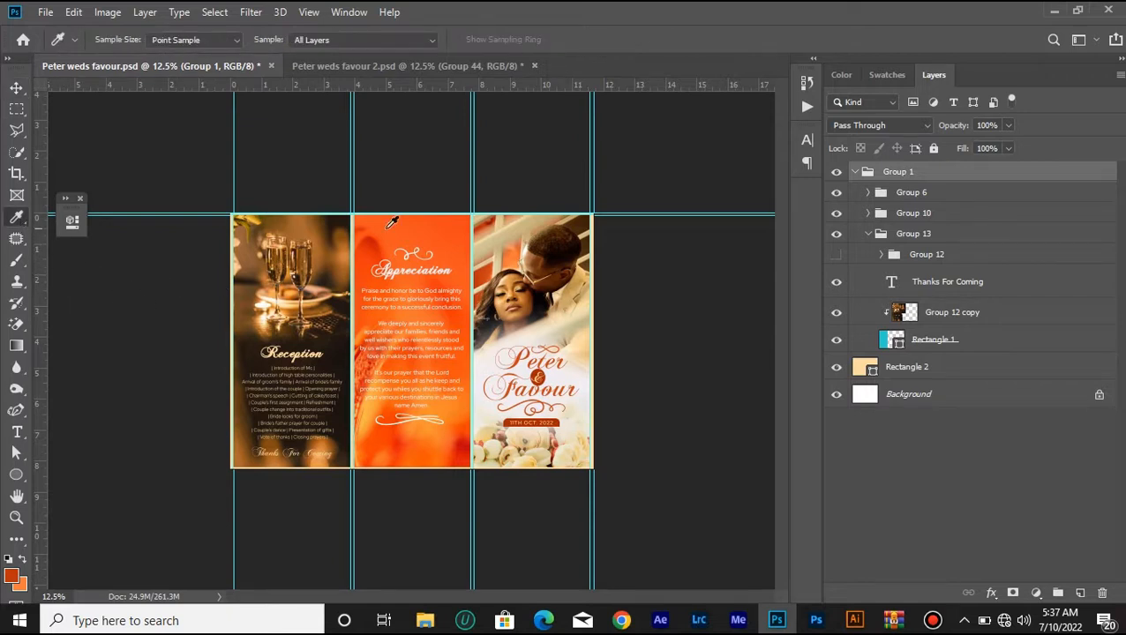
left_click(332, 225)
key("x")
left_click(392, 70)
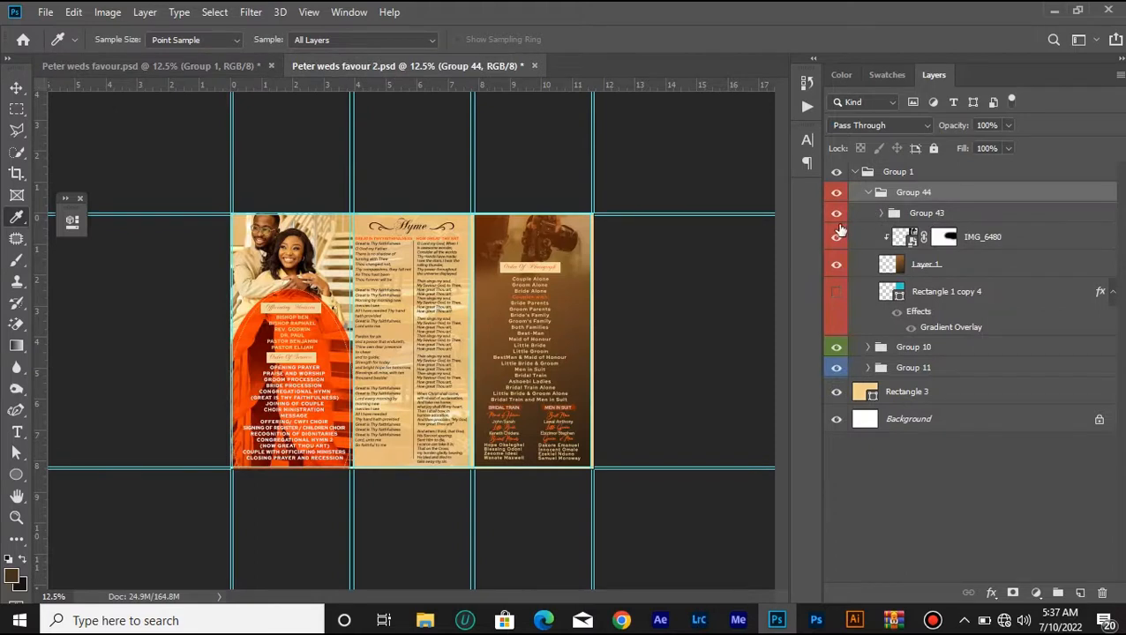
- Hide Group 43 and IMG_6480, and select Layer 1 with the Rectangle tool active
left_click(837, 237)
left_click(836, 212)
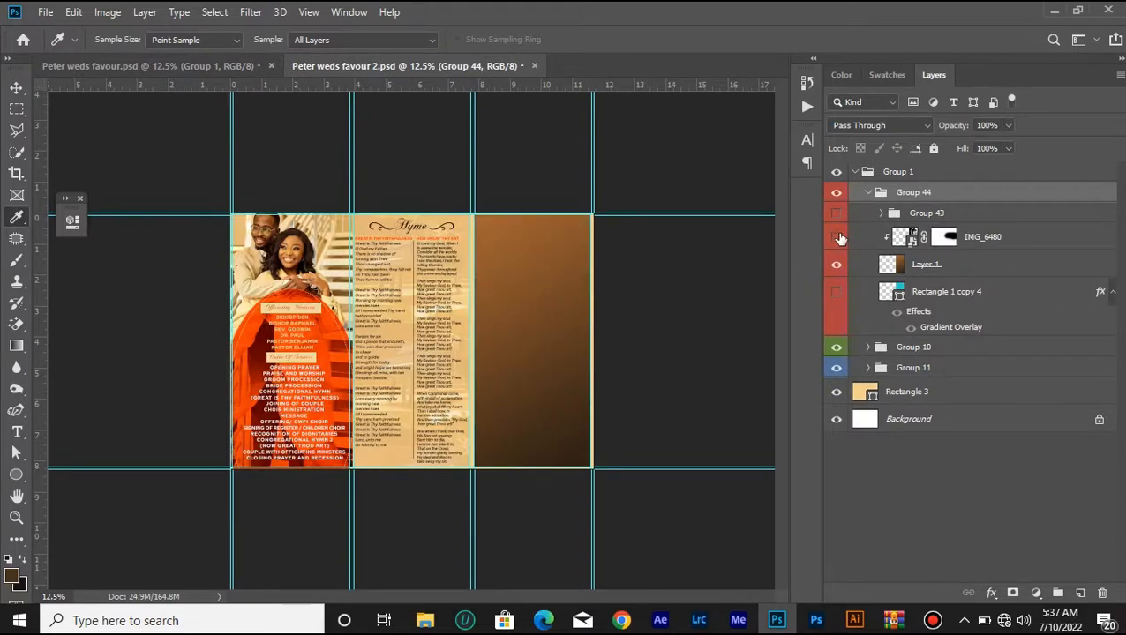
left_click(962, 273)
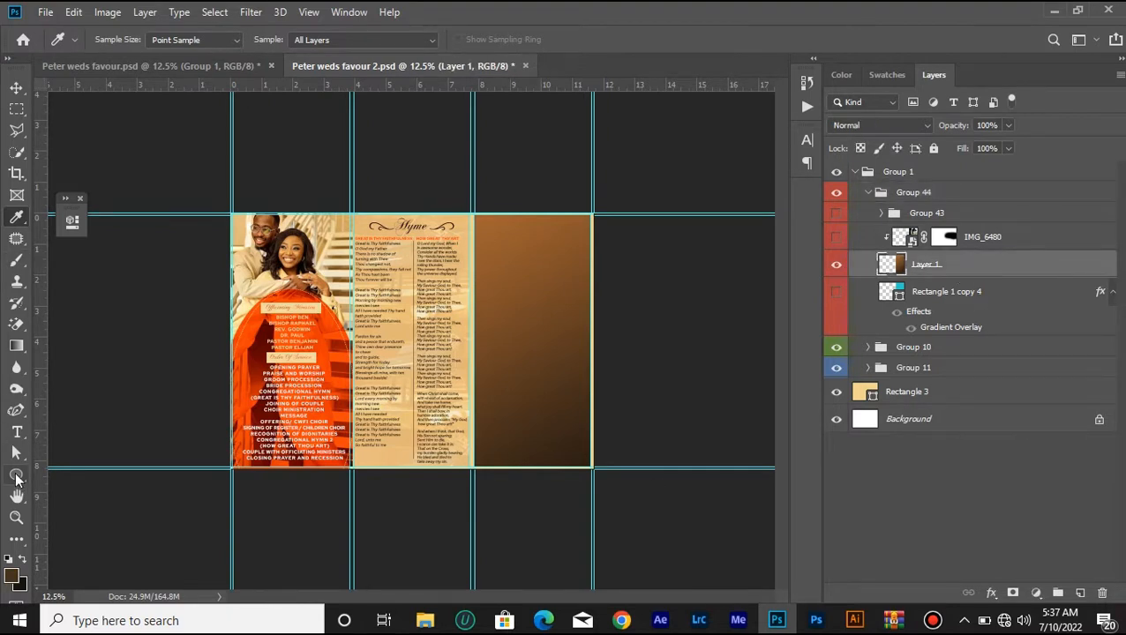
left_click(16, 477)
left_click(88, 475)
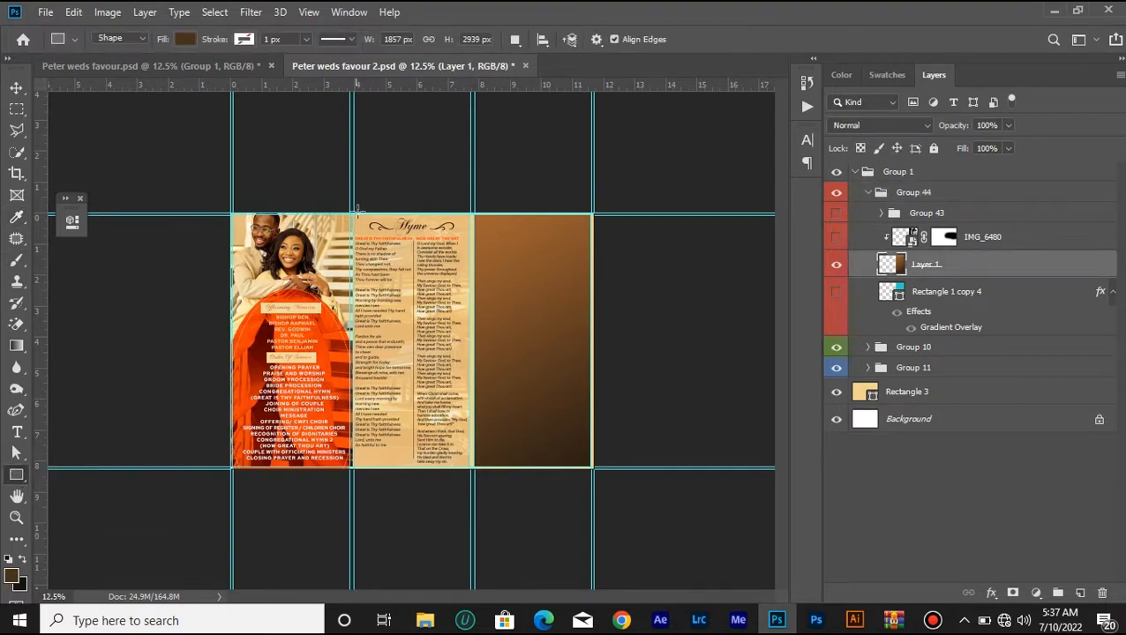
left_click_drag(357, 210, 465, 470)
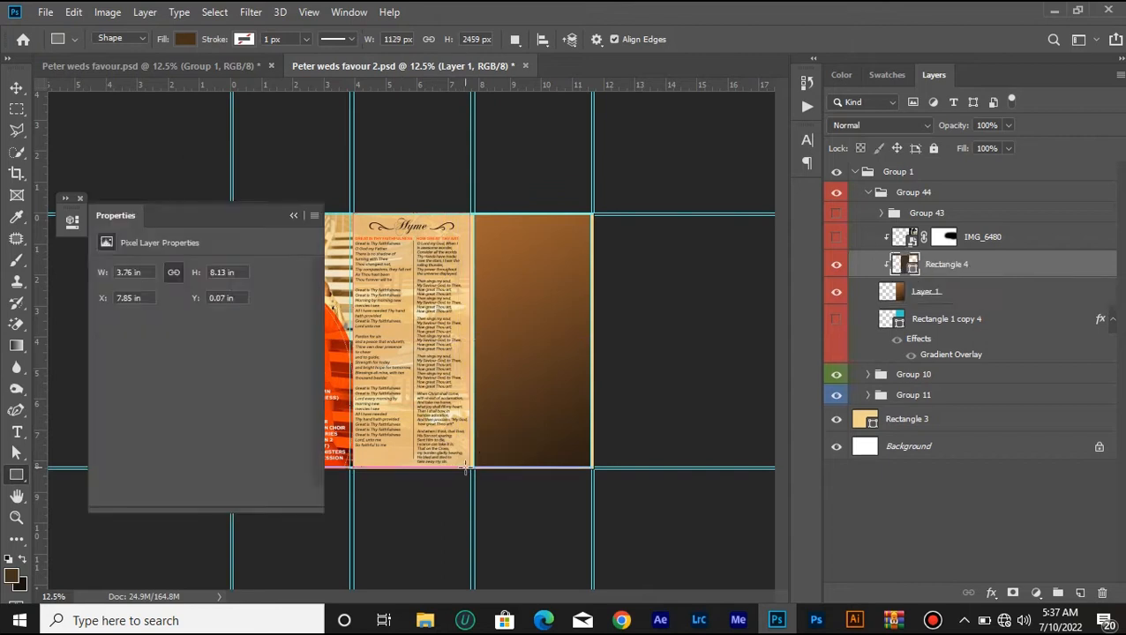
left_click(294, 215)
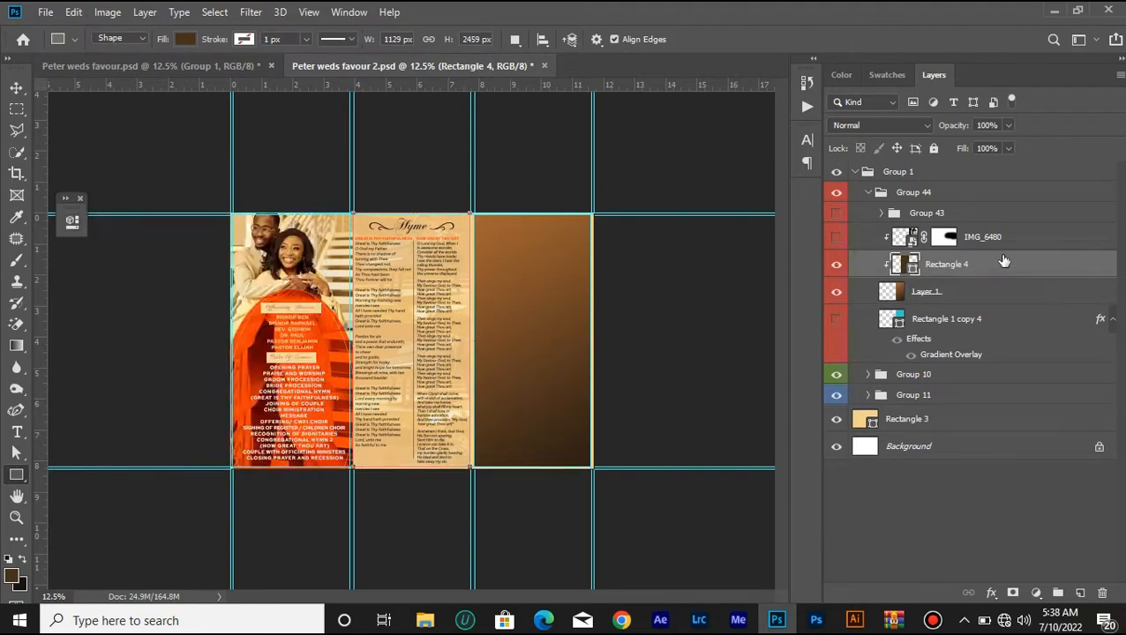
key("Delete")
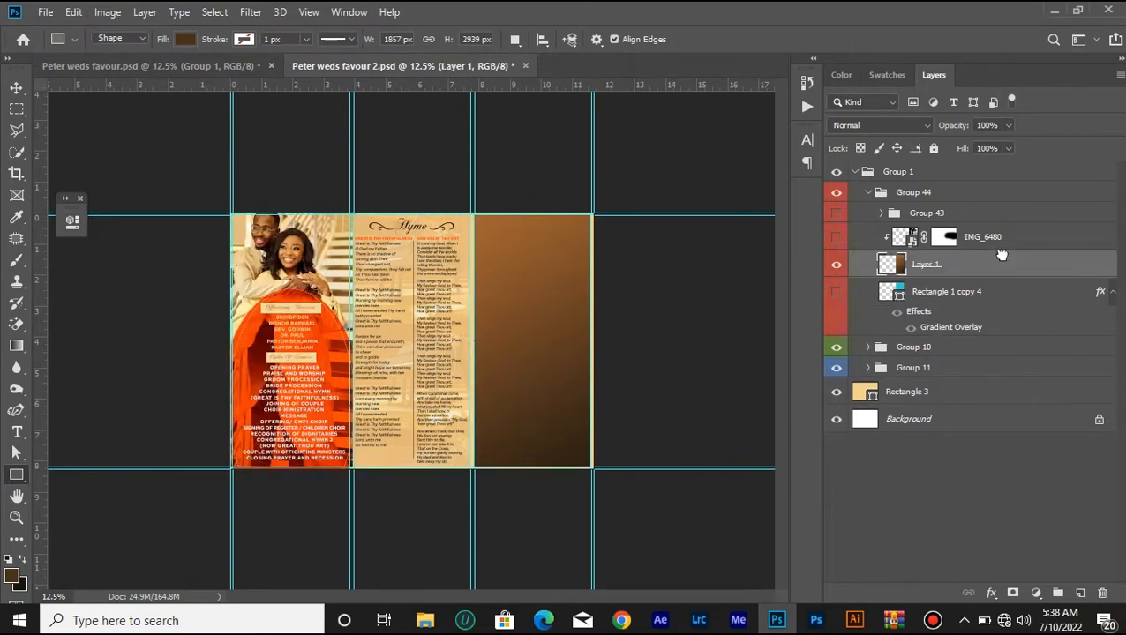
- Add a layer above IMG_6480 and draw a brown rectangle about 1129 × 2438 px covering the hymn panel
mouse_move(1000, 256)
left_mouse_down()
mouse_move(1003, 231)
mouse_move(1017, 264)
left_mouse_up()
left_click(1017, 240)
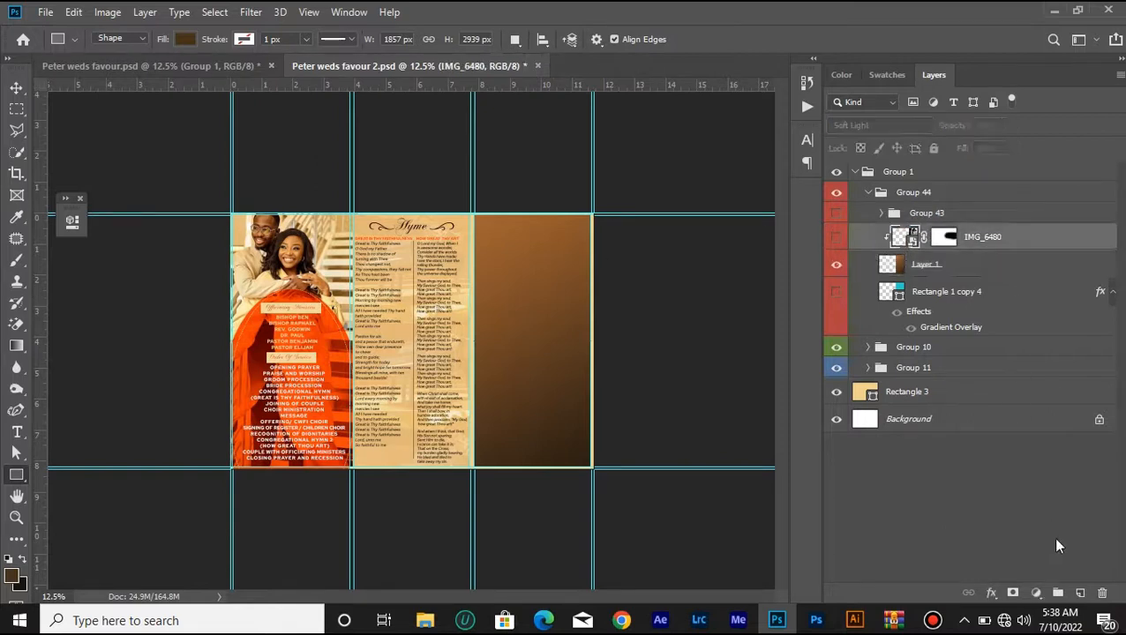
left_click(1080, 594)
left_click_drag(358, 216, 470, 467)
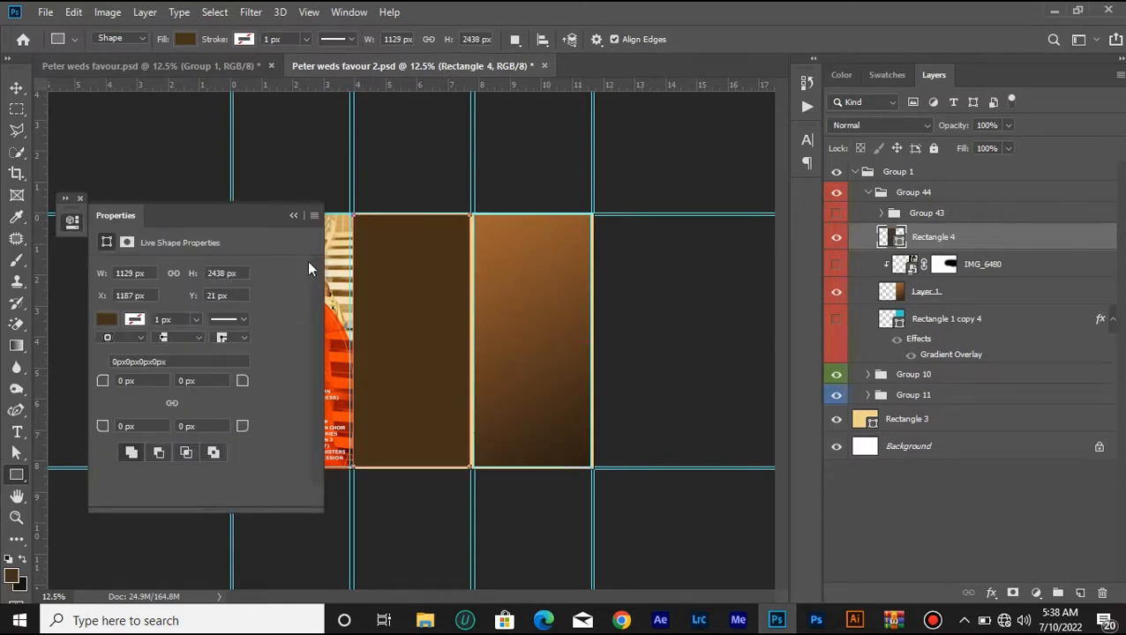
left_click(294, 216)
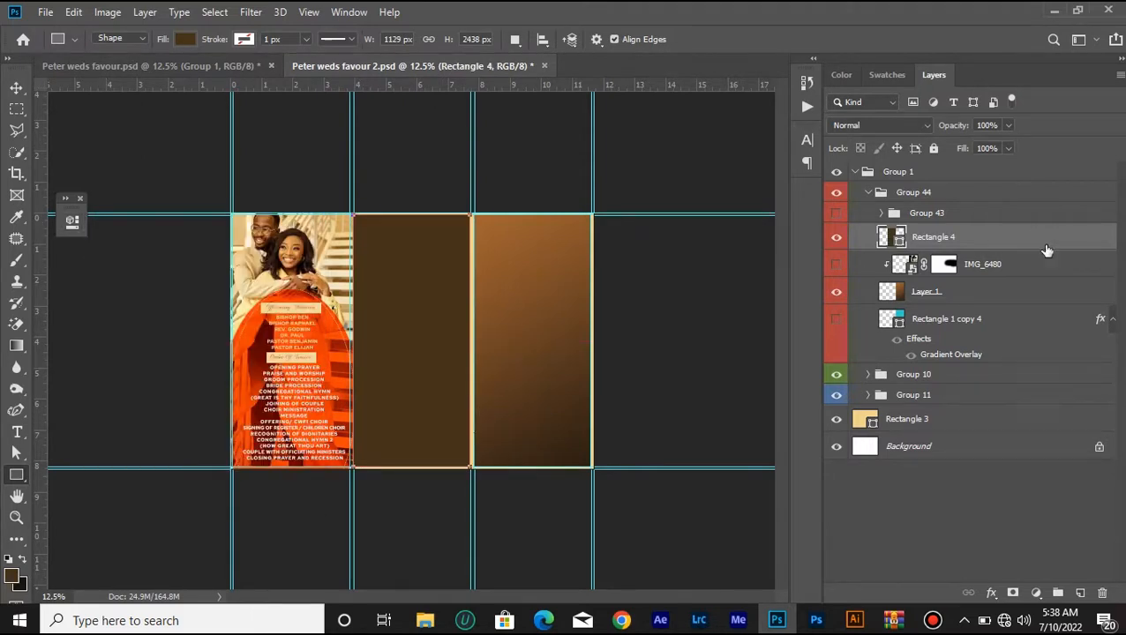
- Add a Gradient Overlay to Rectangle 4 using the Foreground to Background preset
double_click(1046, 251)
left_click_drag(518, 81, 662, 81)
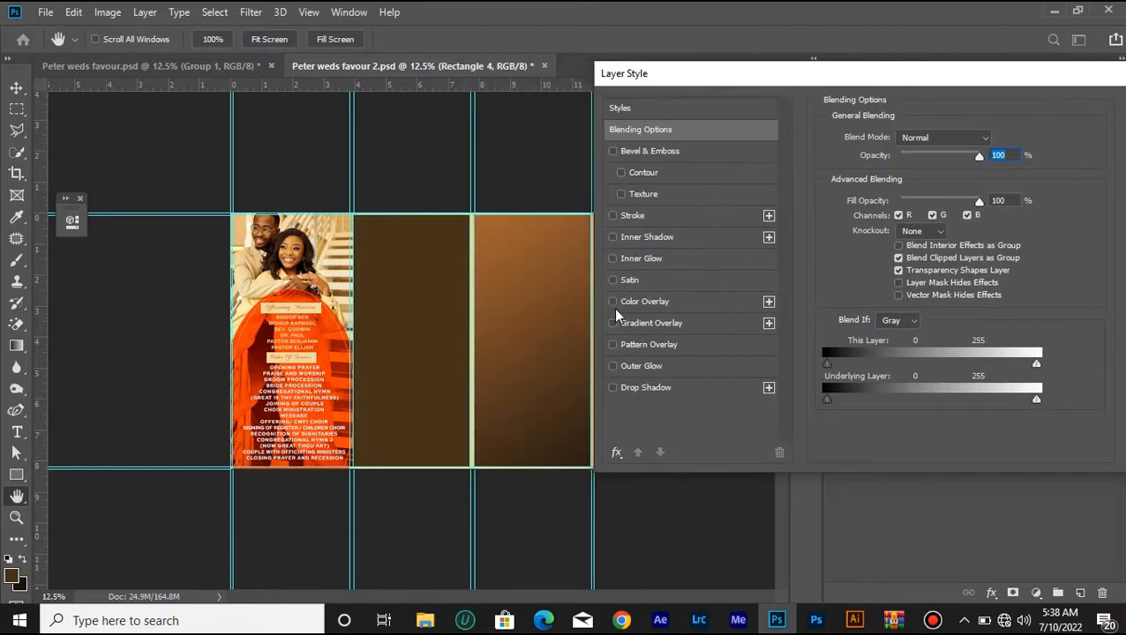
left_click(613, 323)
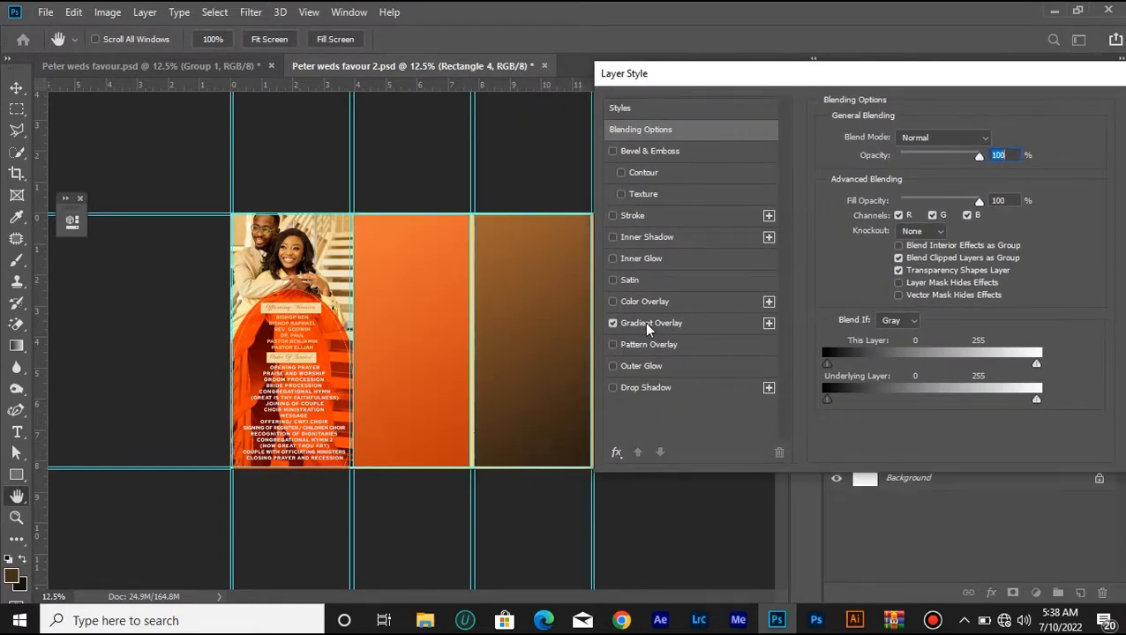
left_click(651, 323)
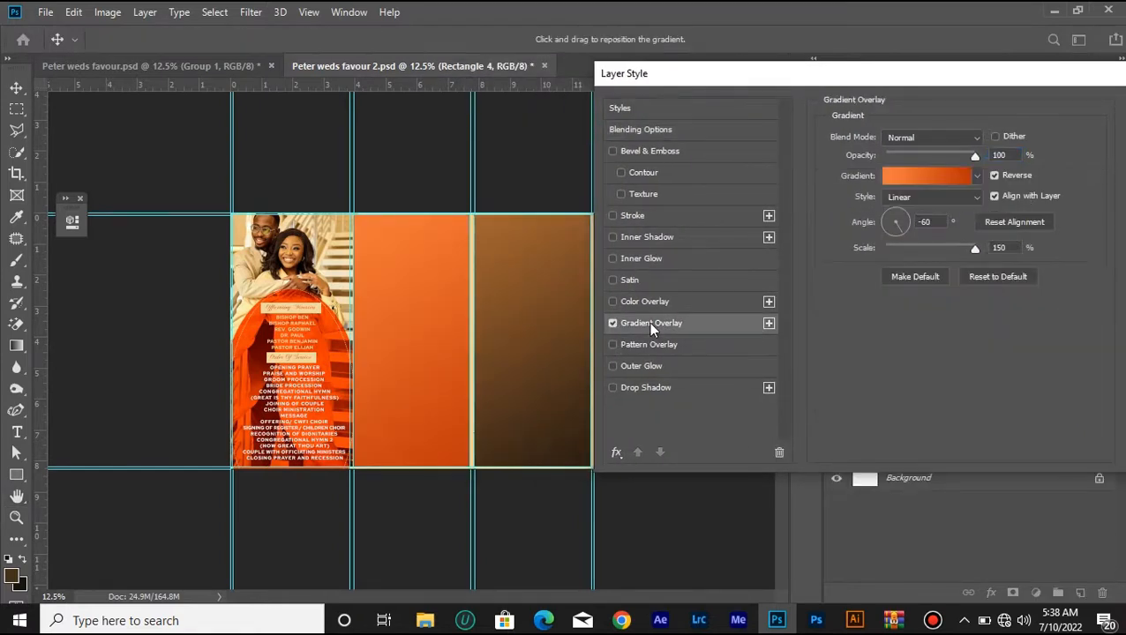
left_click(978, 178)
left_click(843, 210)
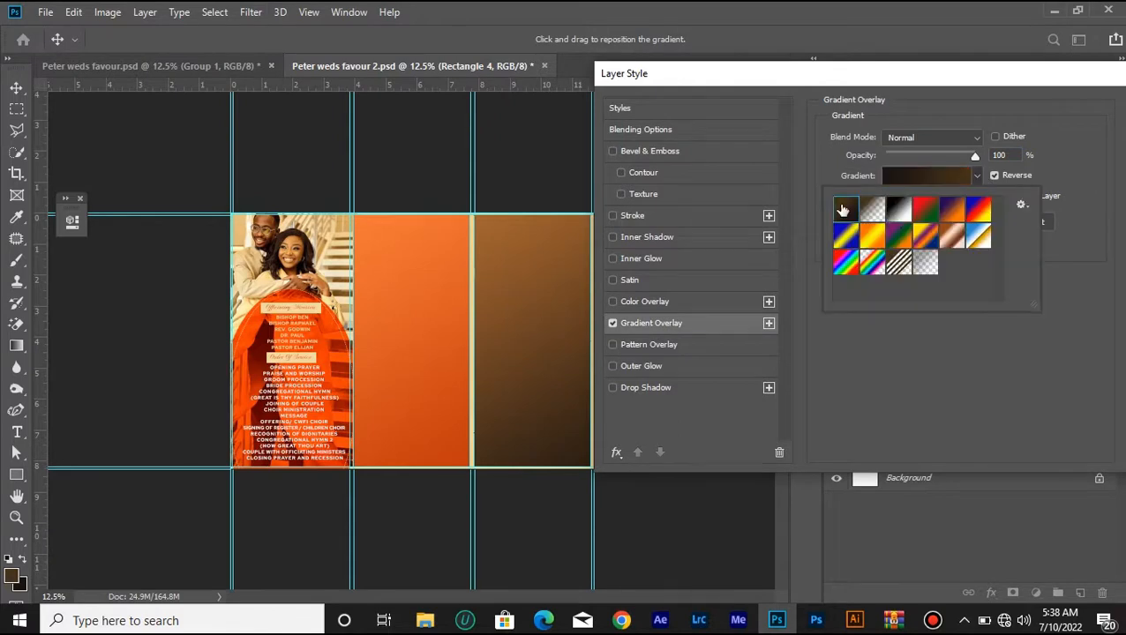
left_click_drag(931, 80, 958, 156)
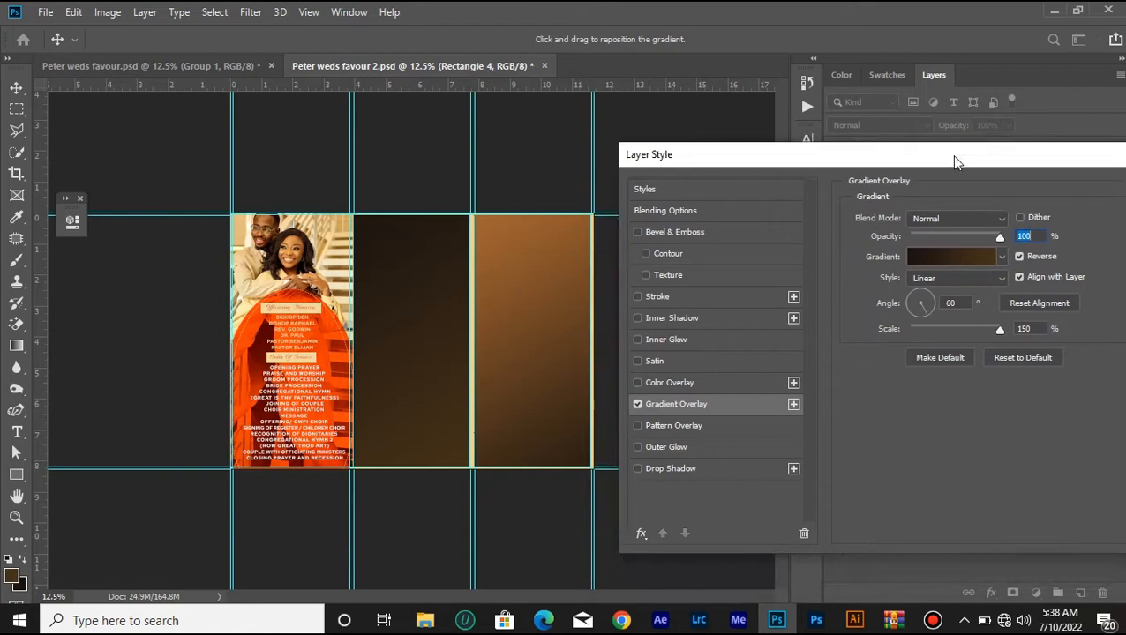
- Set the overlay gradient's start stop to brown #965d2f, sampled near the top of the photograph panel
left_click(934, 258)
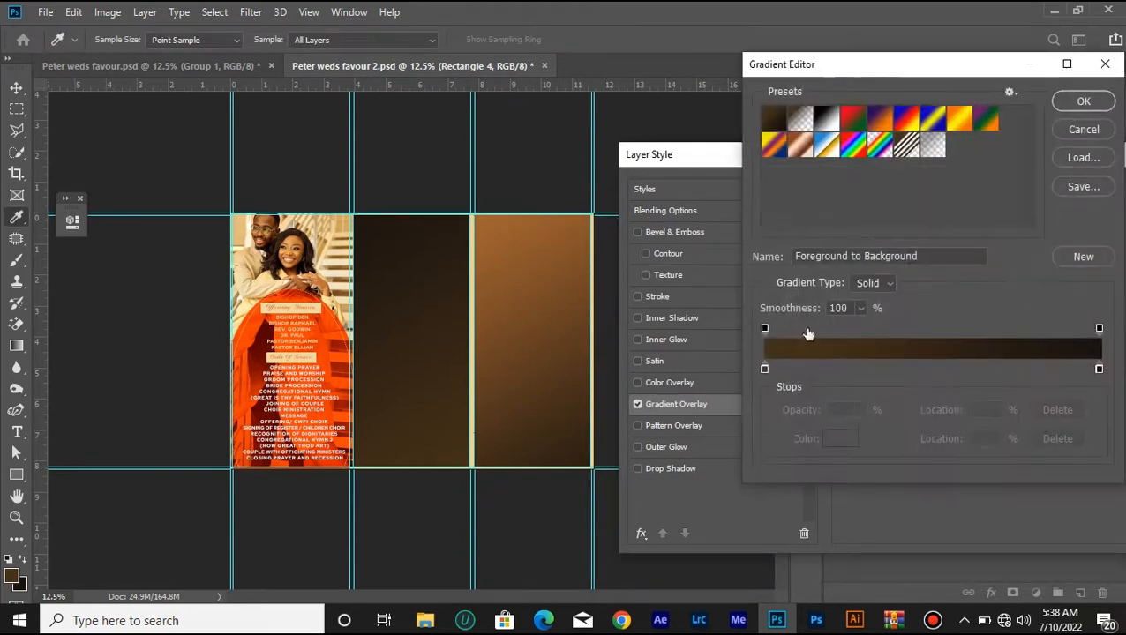
left_click(1085, 130)
left_click(941, 258)
left_click(763, 370)
left_click(834, 438)
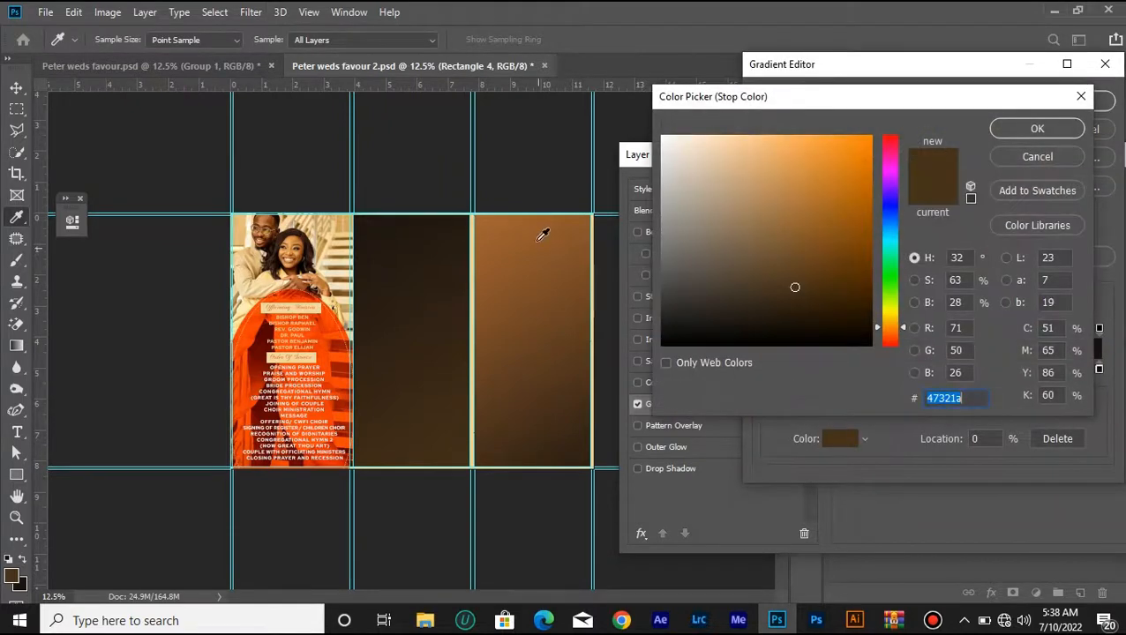
left_click(530, 224)
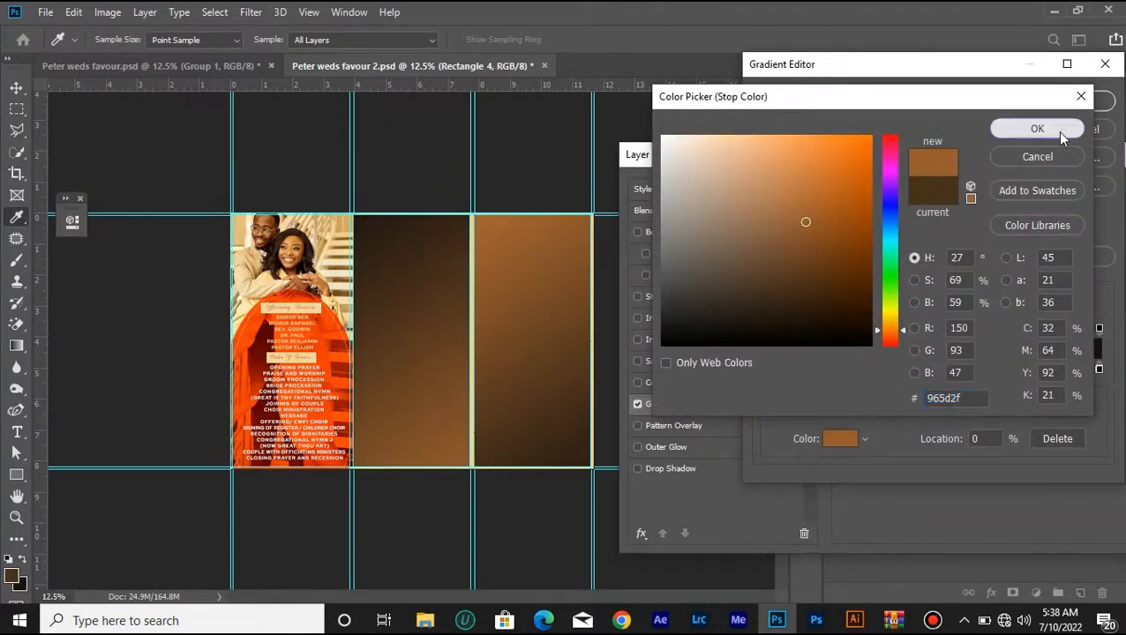
left_click(1037, 129)
- Set the overlay gradient's end stop to dark brown #342317, sampled from the photograph panel's lower edge area, and accept the gradient
left_click(1098, 369)
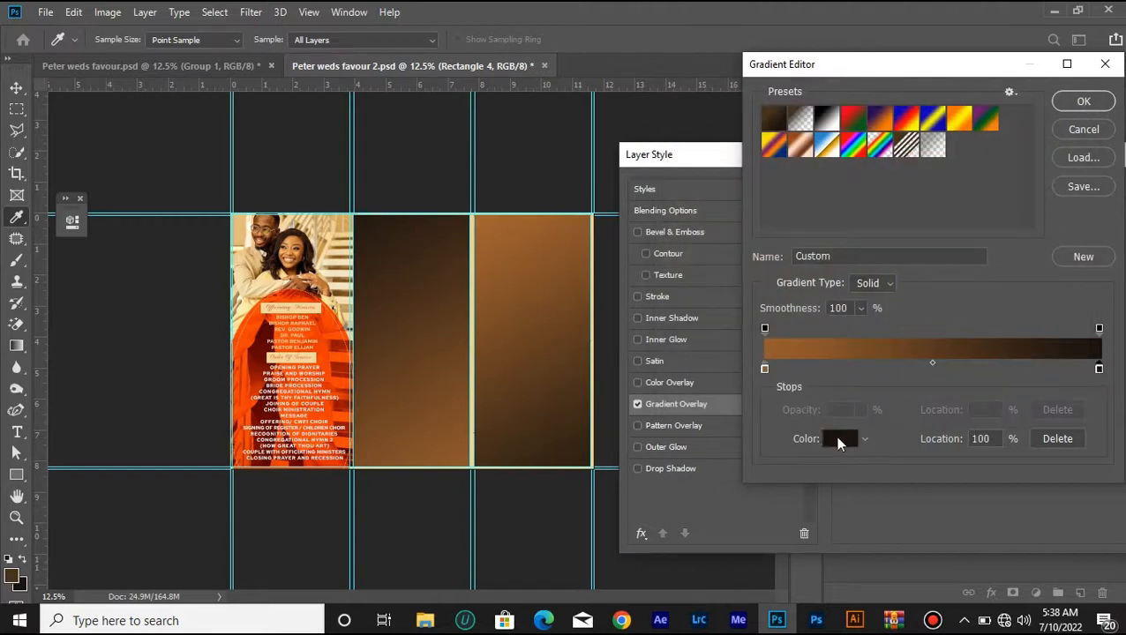
left_click(838, 441)
left_click(590, 432)
left_click(598, 418)
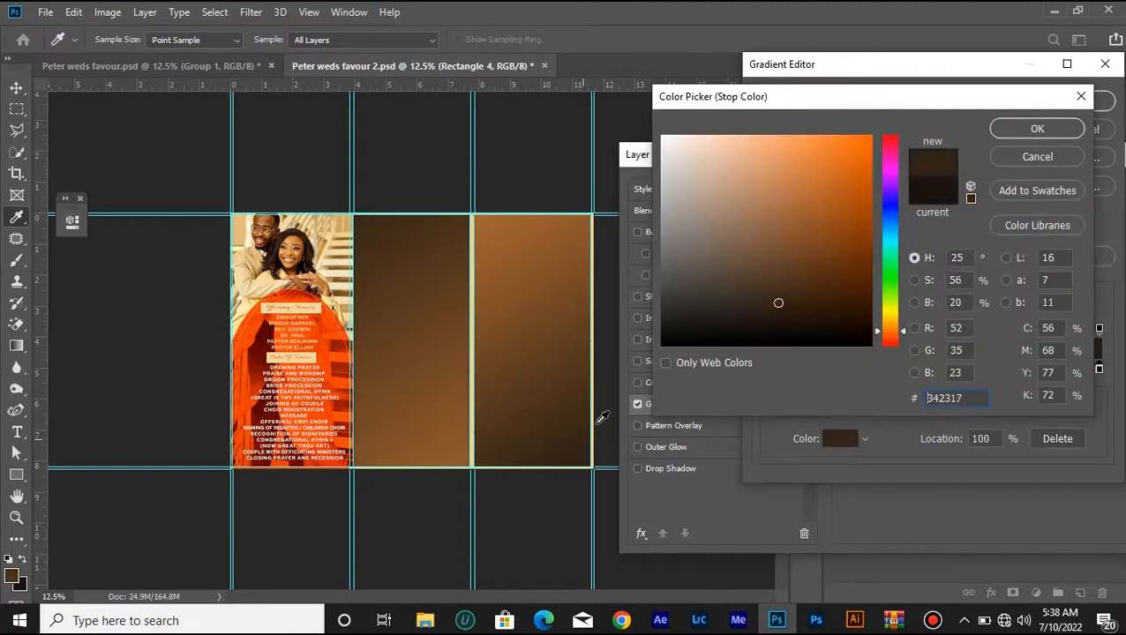
left_click(1038, 129)
left_click(1079, 101)
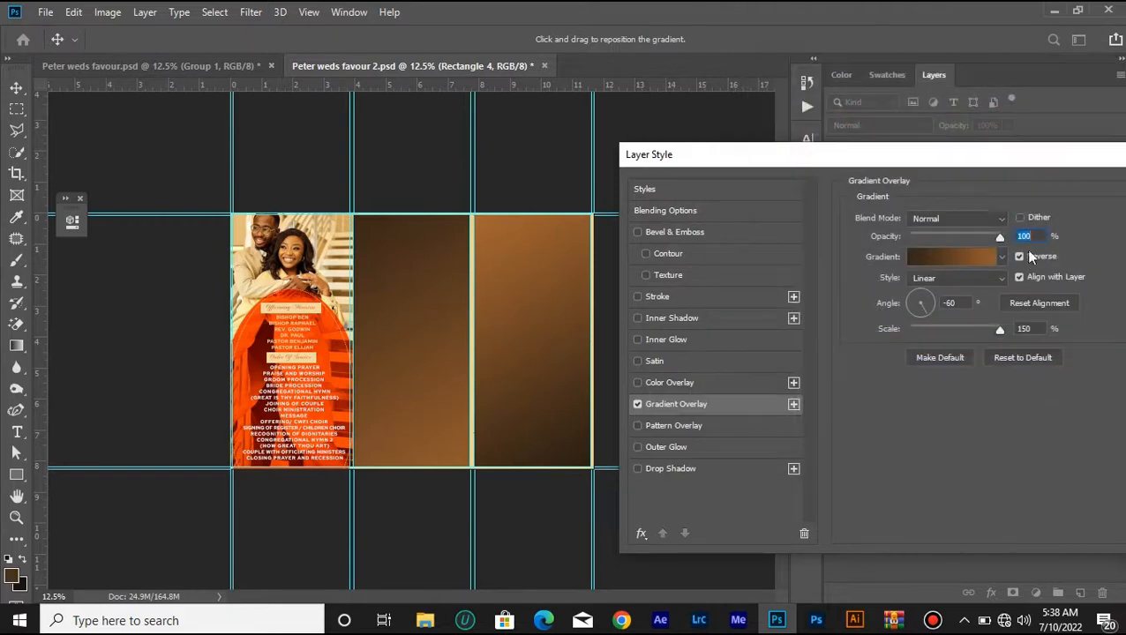
- Turn off Reverse for the gradient overlay and apply it, and delete the demonstration rectangle
left_click(1017, 256)
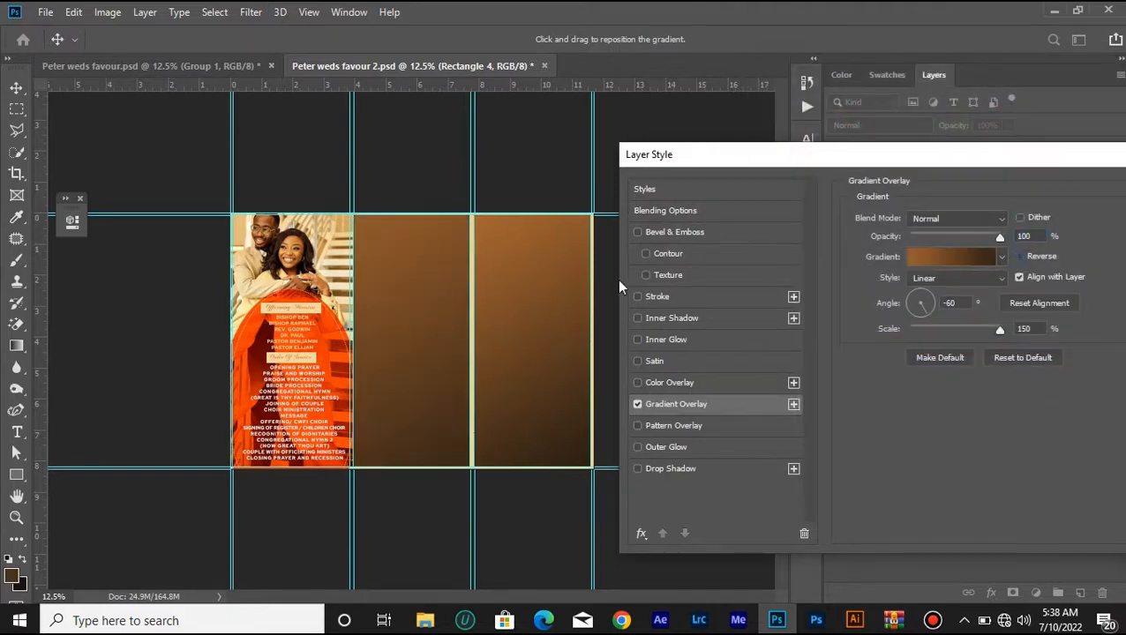
left_click_drag(994, 149, 735, 150)
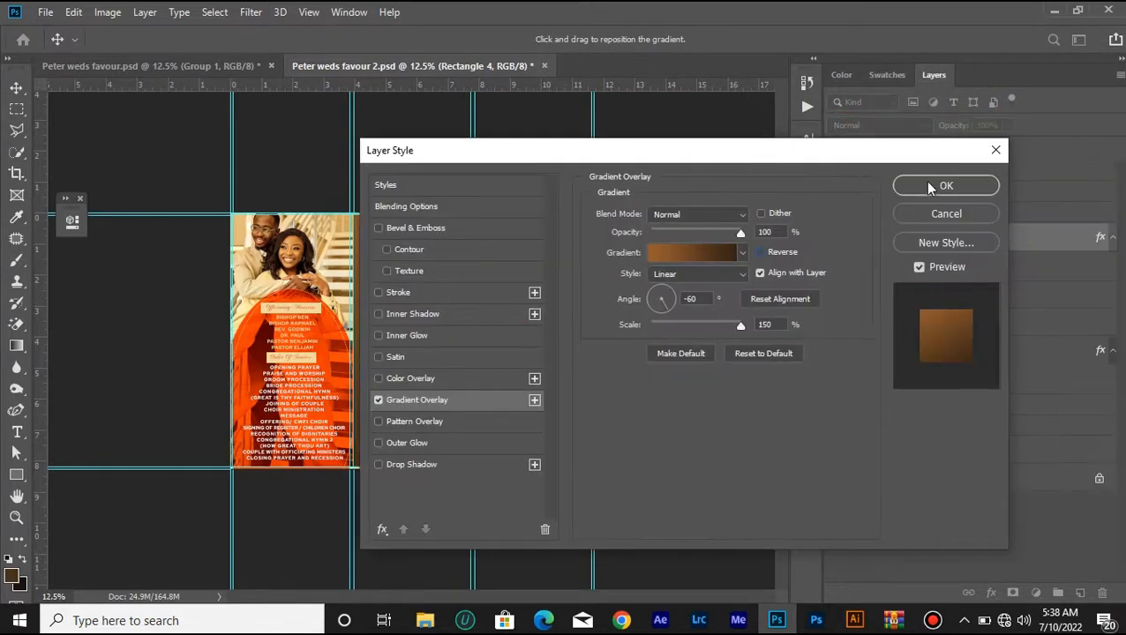
key("Return")
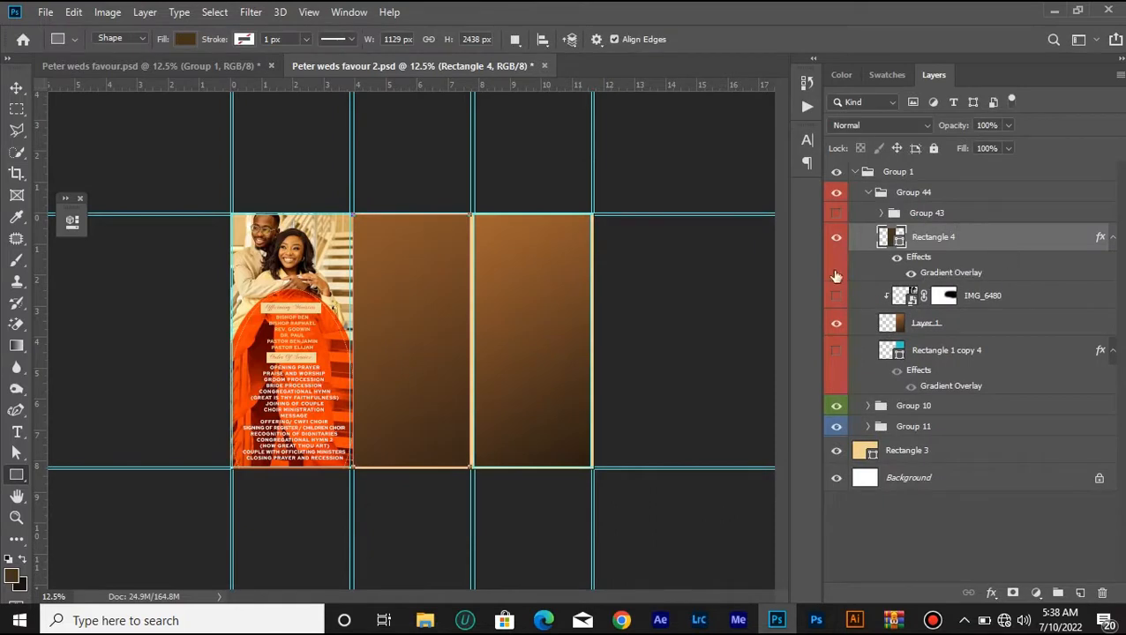
key("Delete")
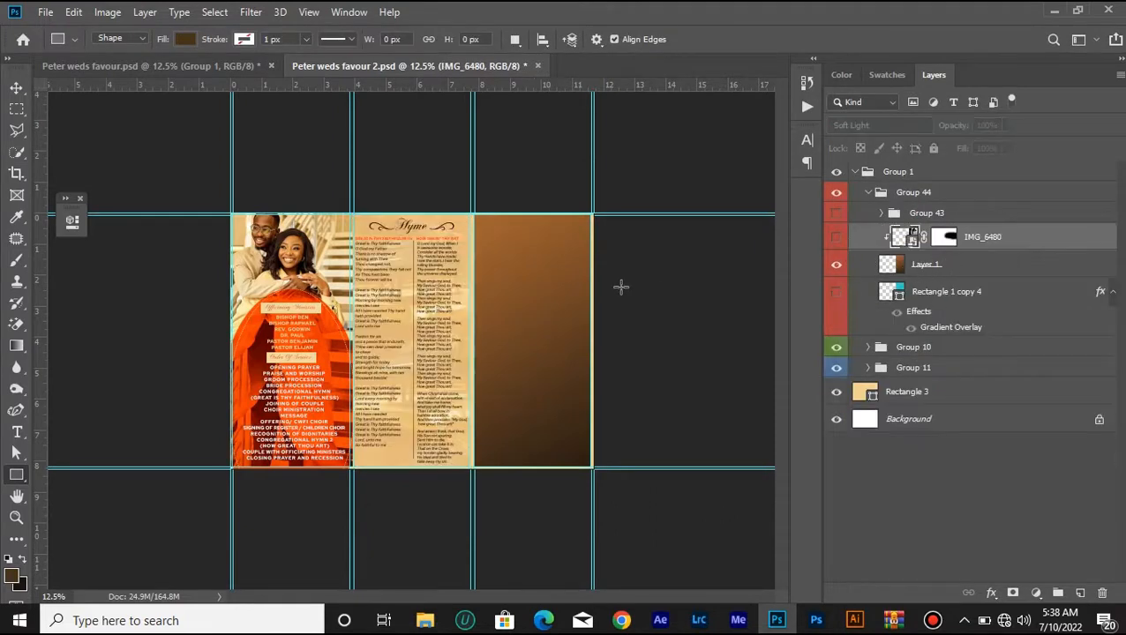
- Toggle Layer 1's visibility to compare the photograph panel with and without its brown gradient
left_click(836, 266)
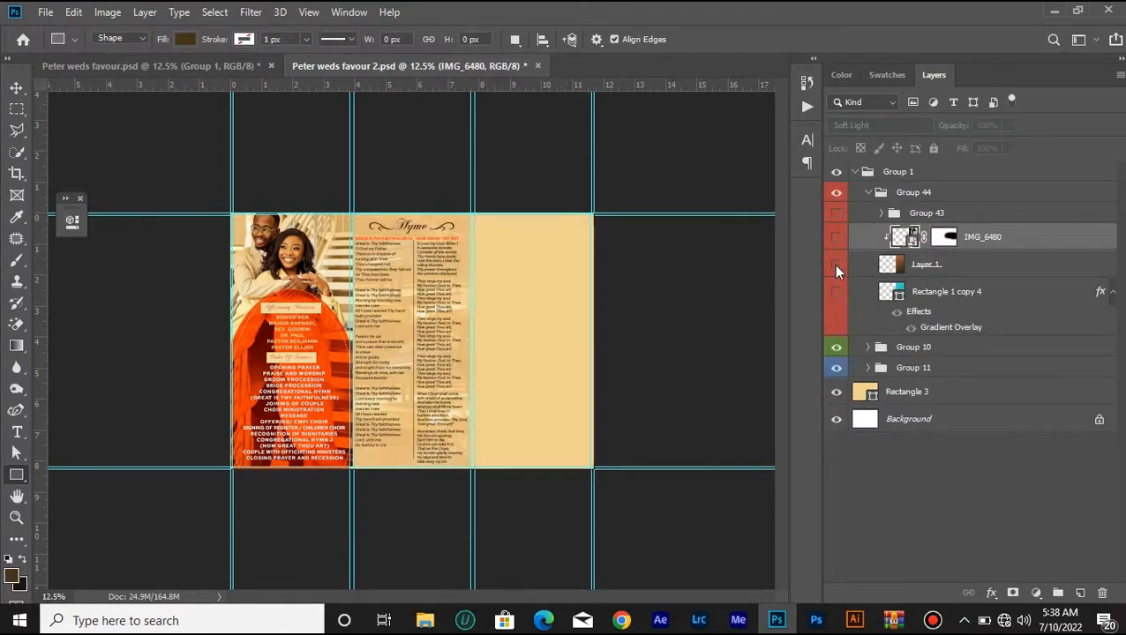
left_click(836, 266)
left_click(931, 274)
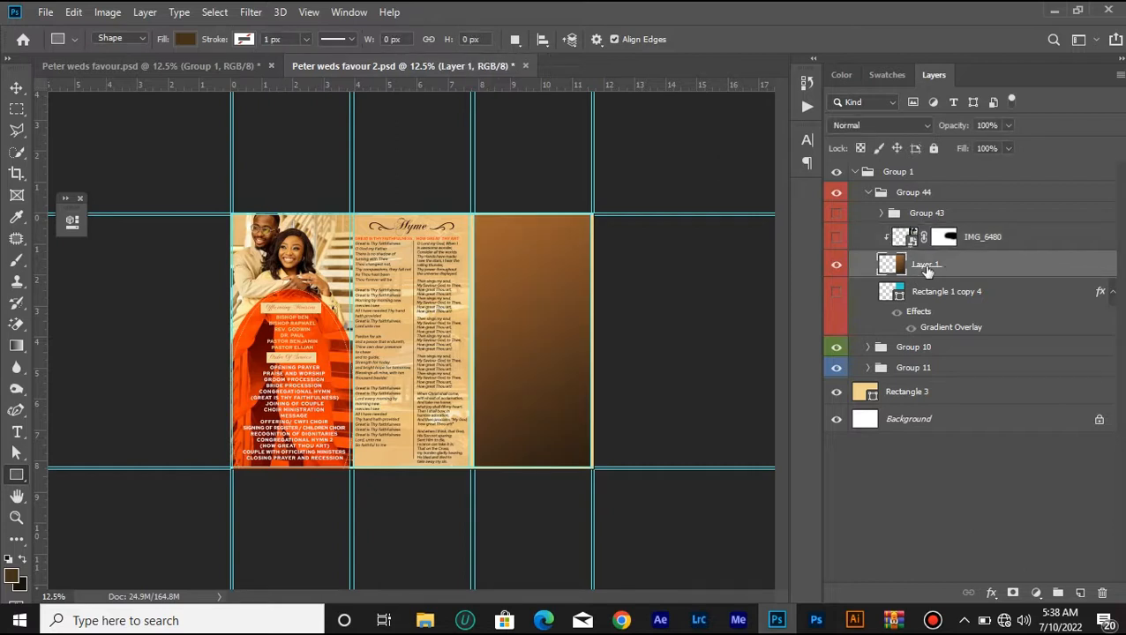
left_click(838, 268)
left_click(837, 268)
left_click(836, 265)
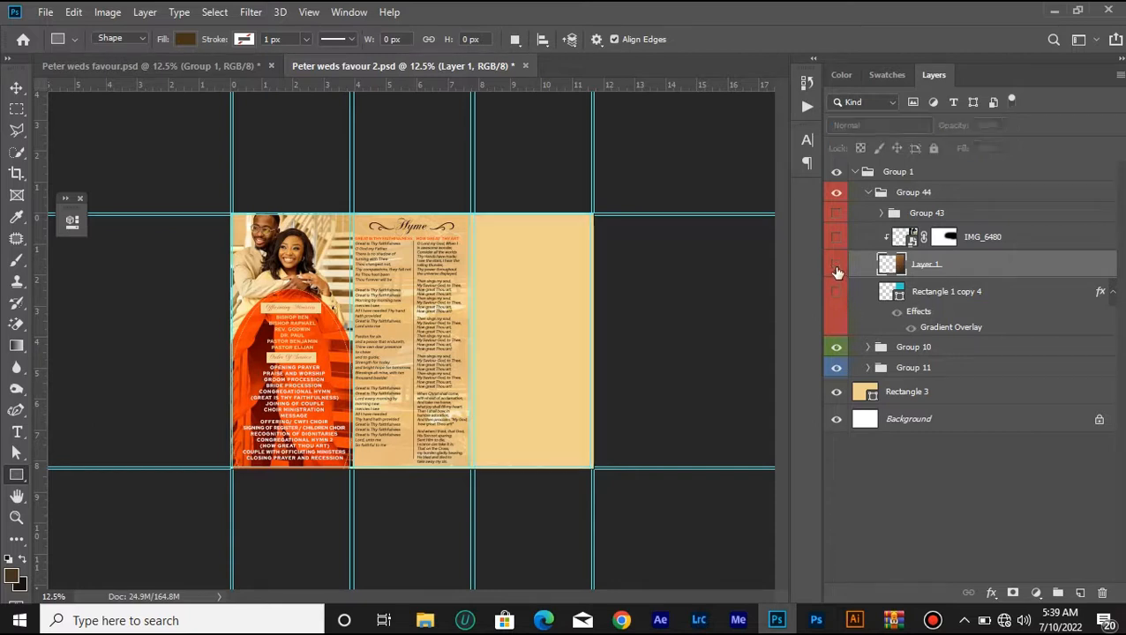
left_click(836, 262)
- Show IMG_6480 over the brown gradient and compare its Normal and Soft Light blend modes, ending on Soft Light
left_click(836, 236)
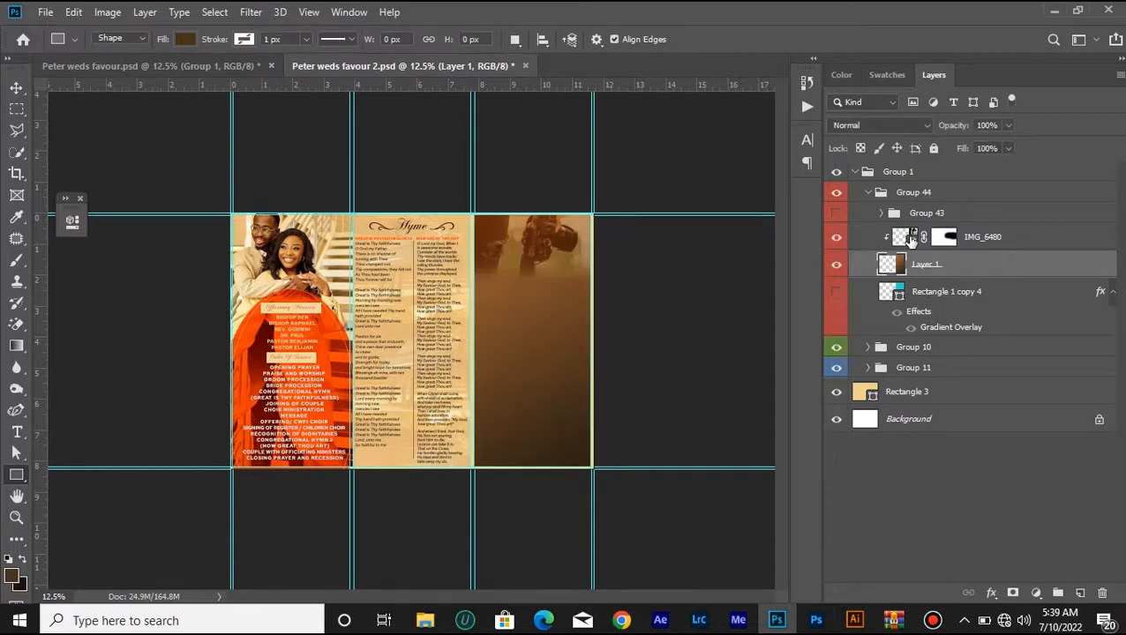
left_click(1053, 243)
left_click(893, 125)
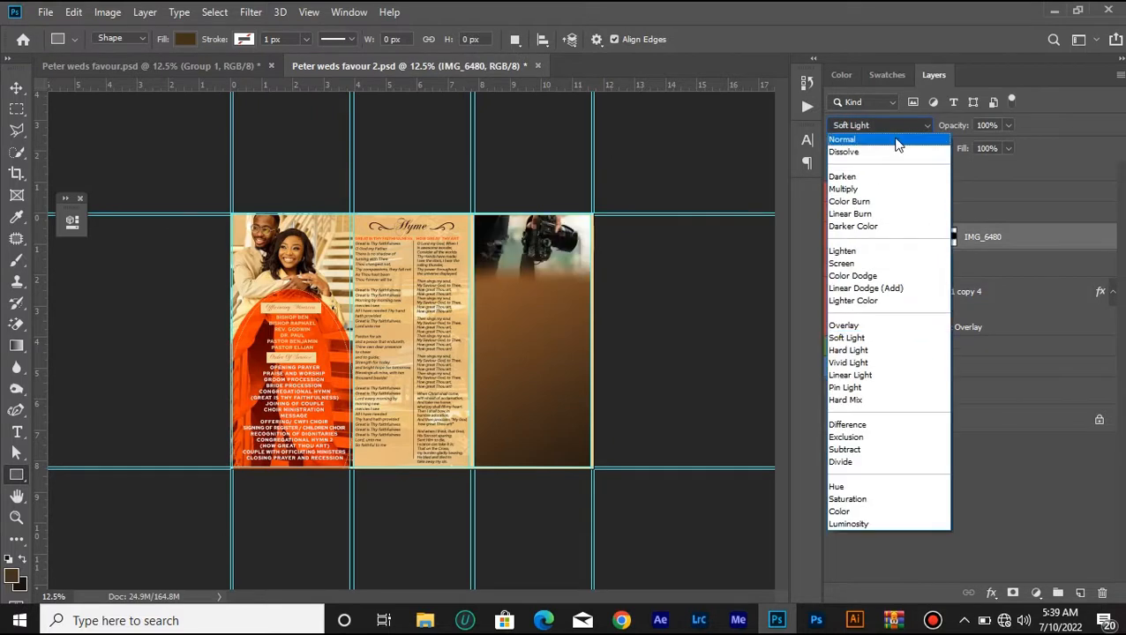
left_click(893, 136)
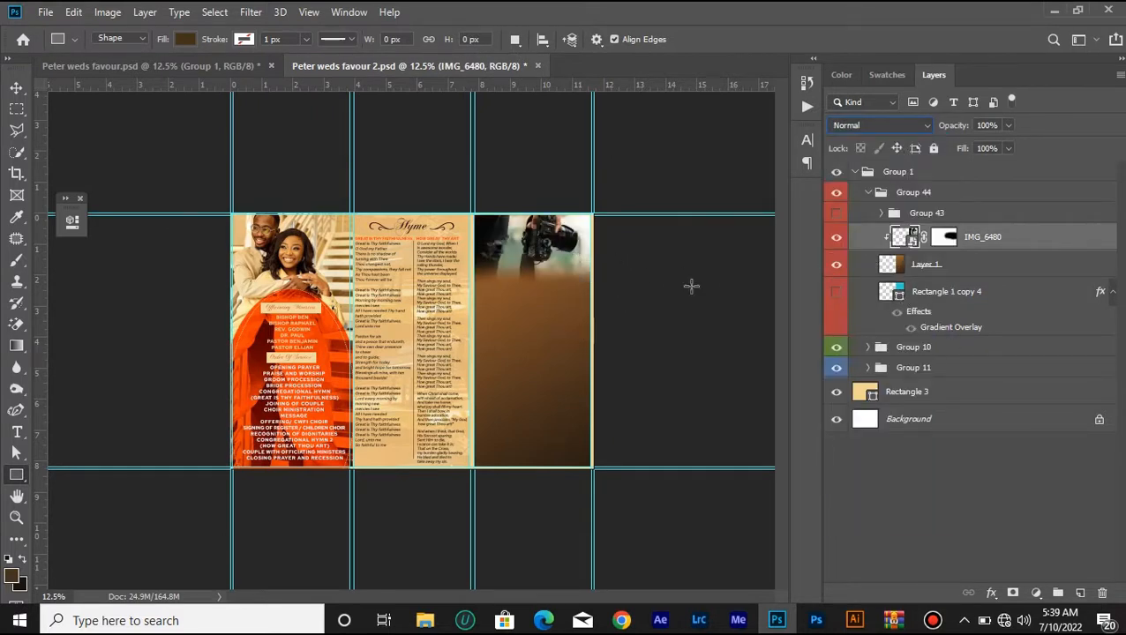
left_click(878, 121)
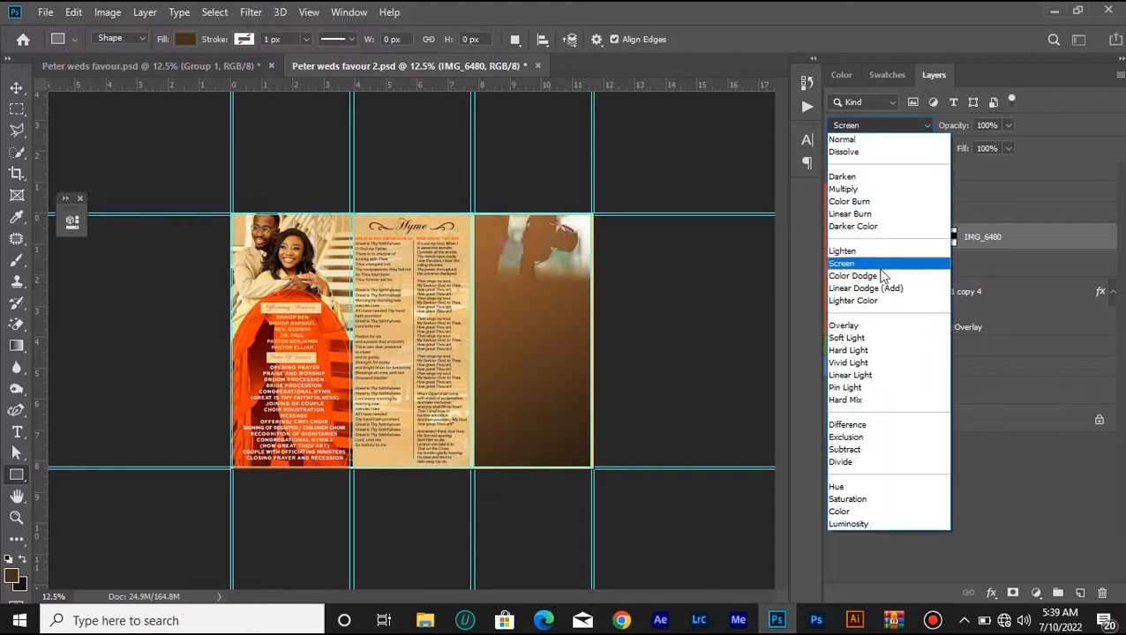
left_click(877, 338)
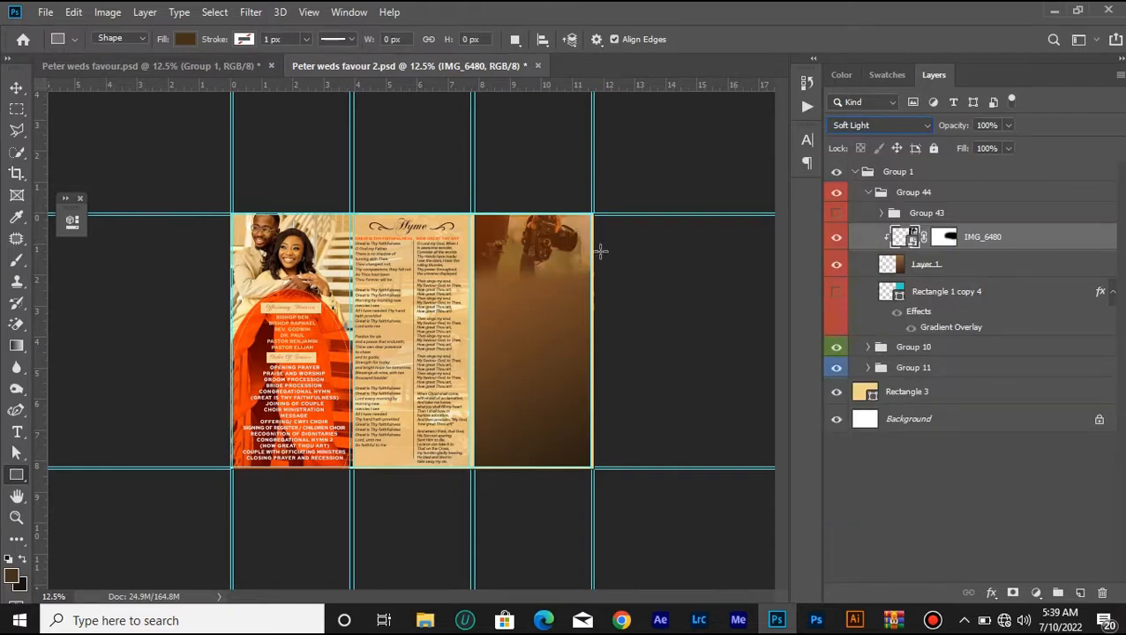
- Disable IMG_6480's layer mask to see the unmasked camera image, and delete the mask
right_click(943, 236)
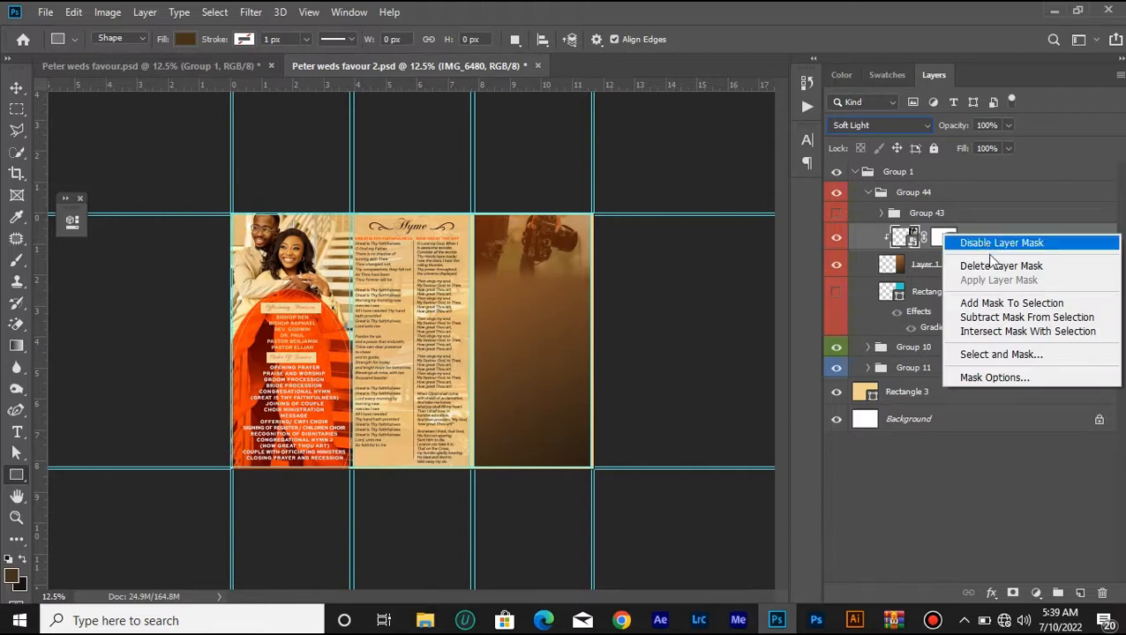
left_click(978, 243)
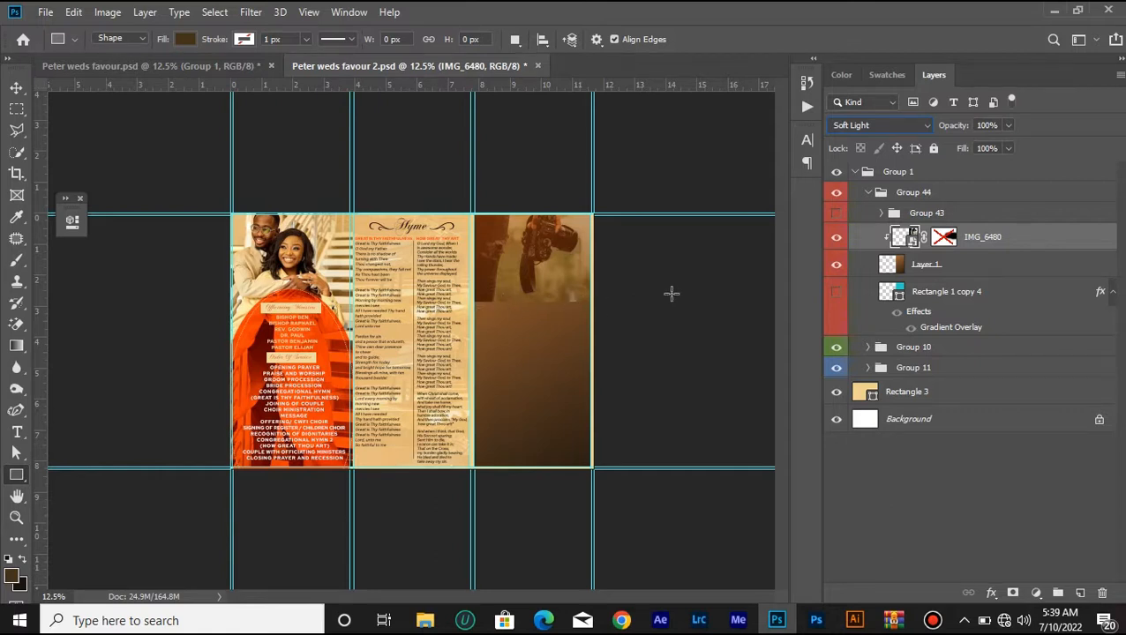
right_click(947, 241)
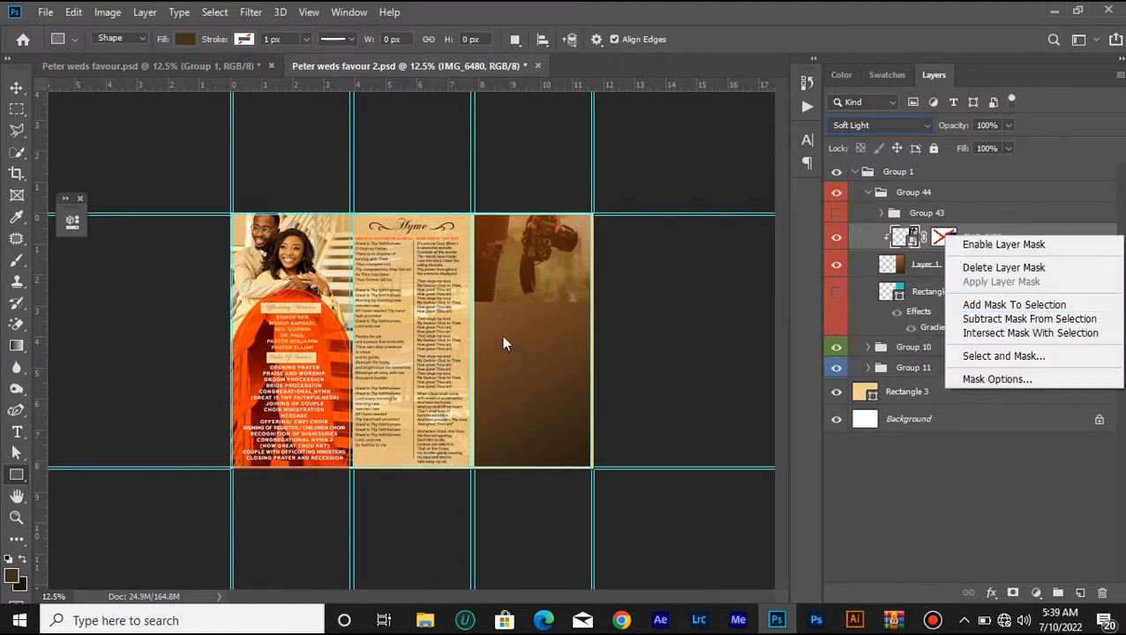
left_click(984, 273)
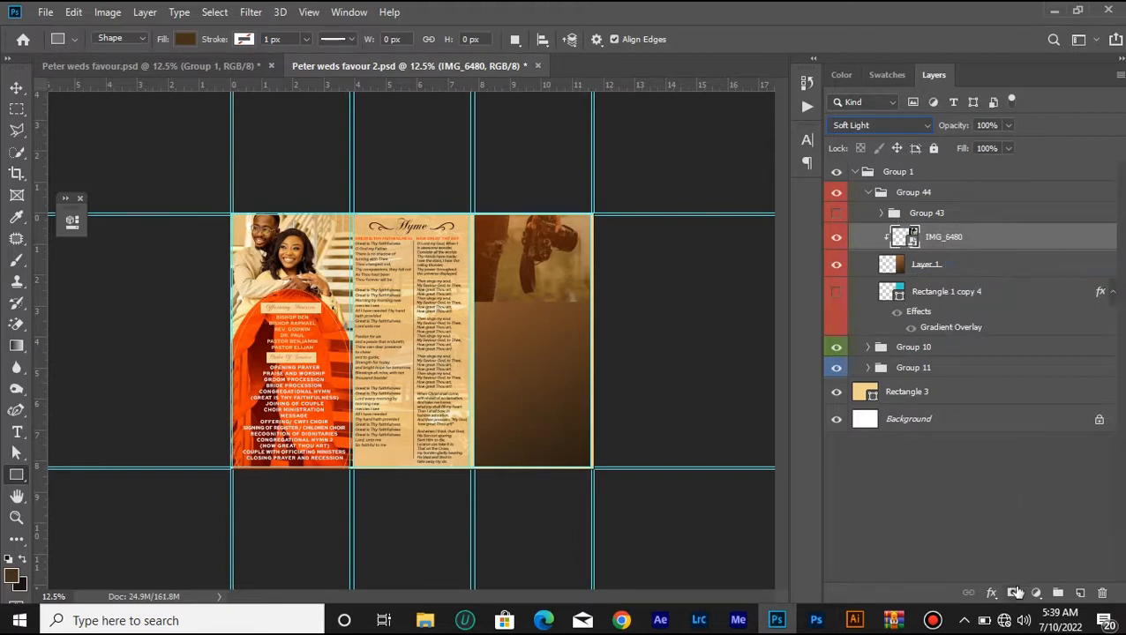
- Add a new layer mask to IMG_6480 and brush out the camera image's hard lower edge, then restore the original mask
left_click(1013, 593)
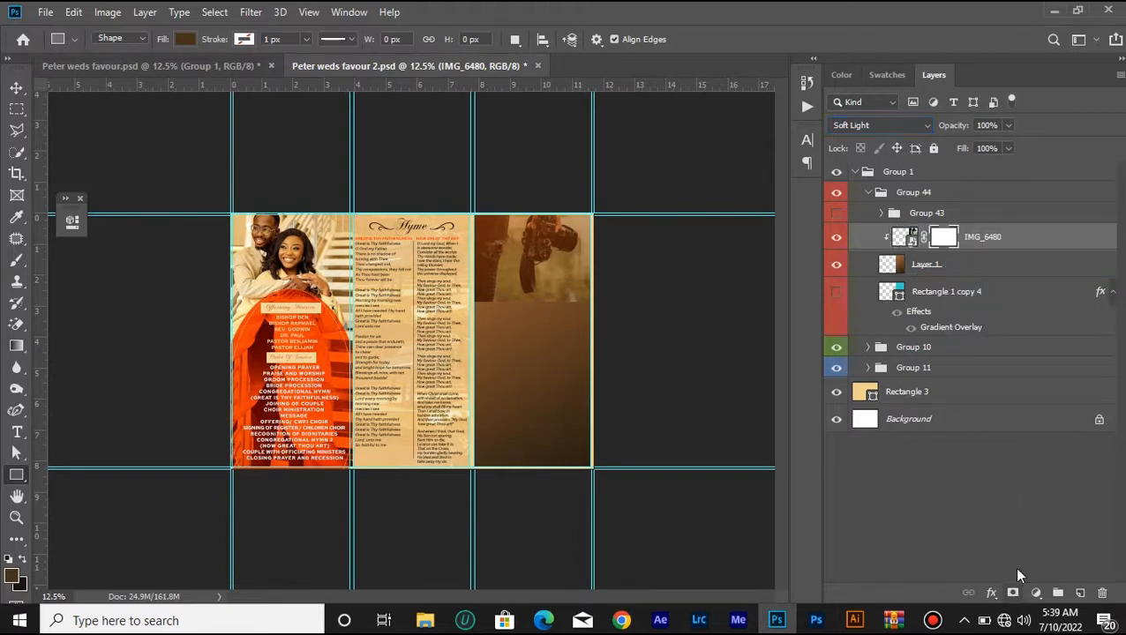
left_click(17, 262)
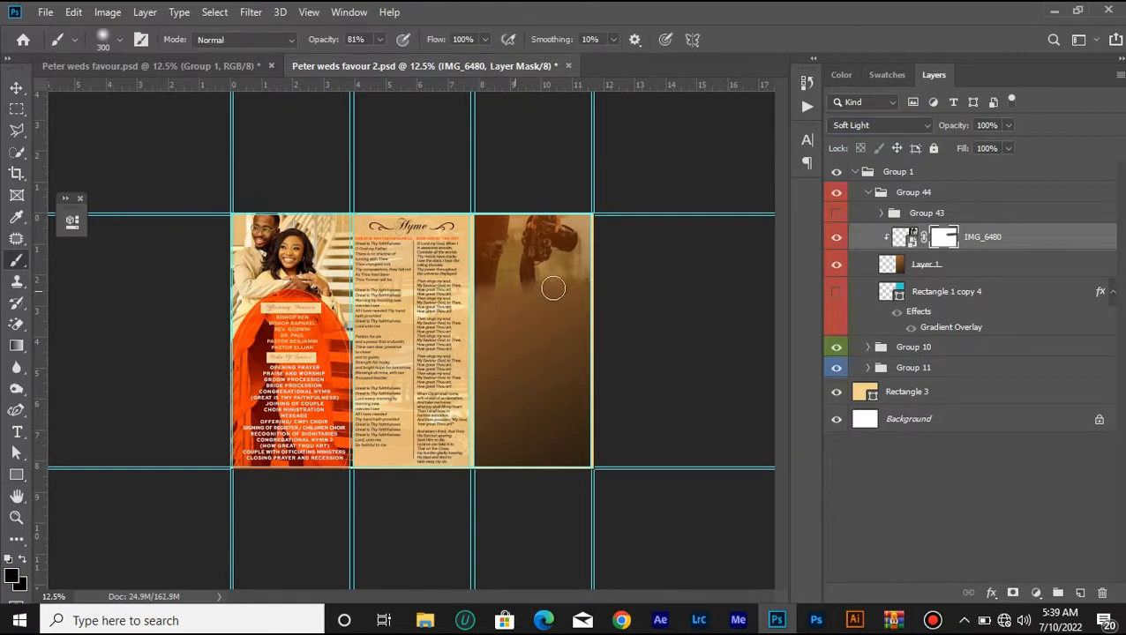
left_click(946, 238, "shift")
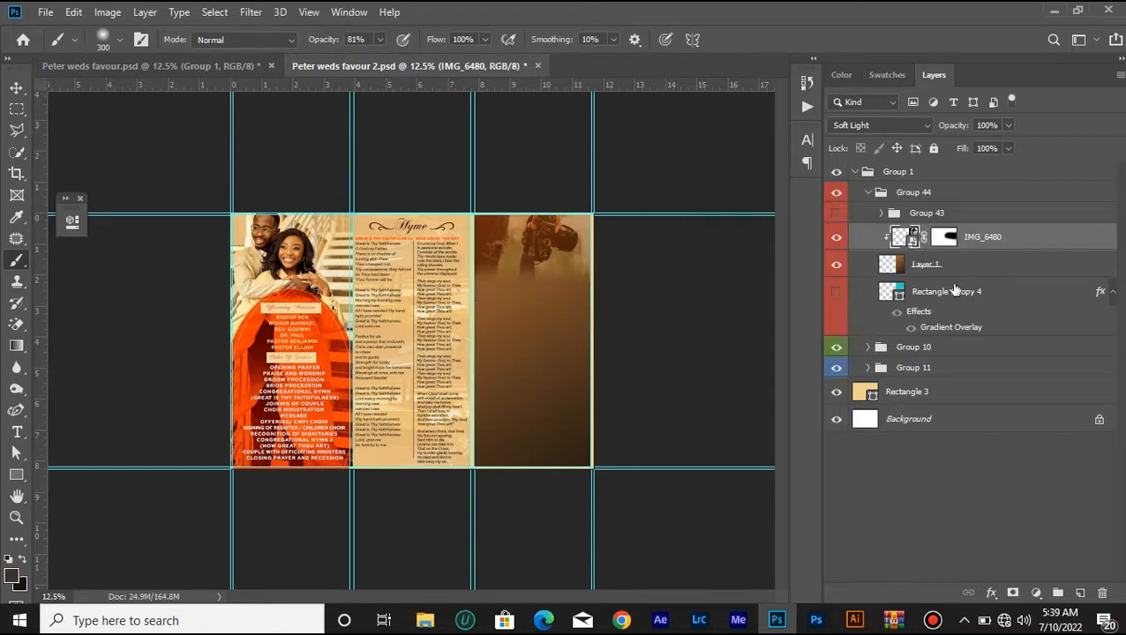
- Hide Layer 1 and show Rectangle 1 copy 4 with its gradient overlay as the panel background
left_click(836, 264)
left_click(835, 291)
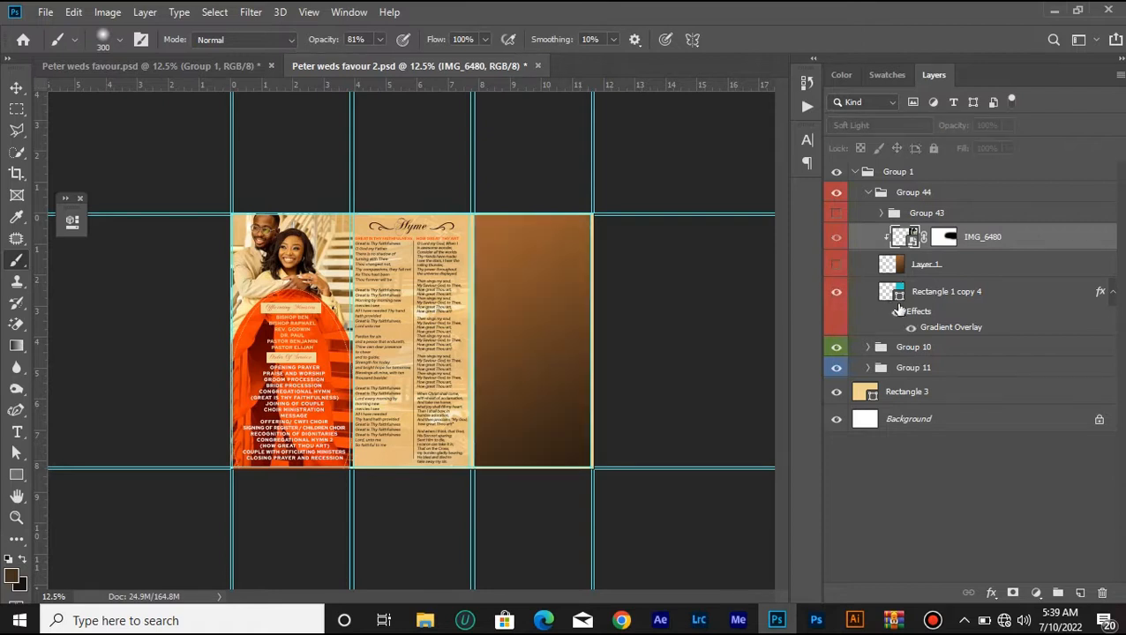
left_click(920, 298)
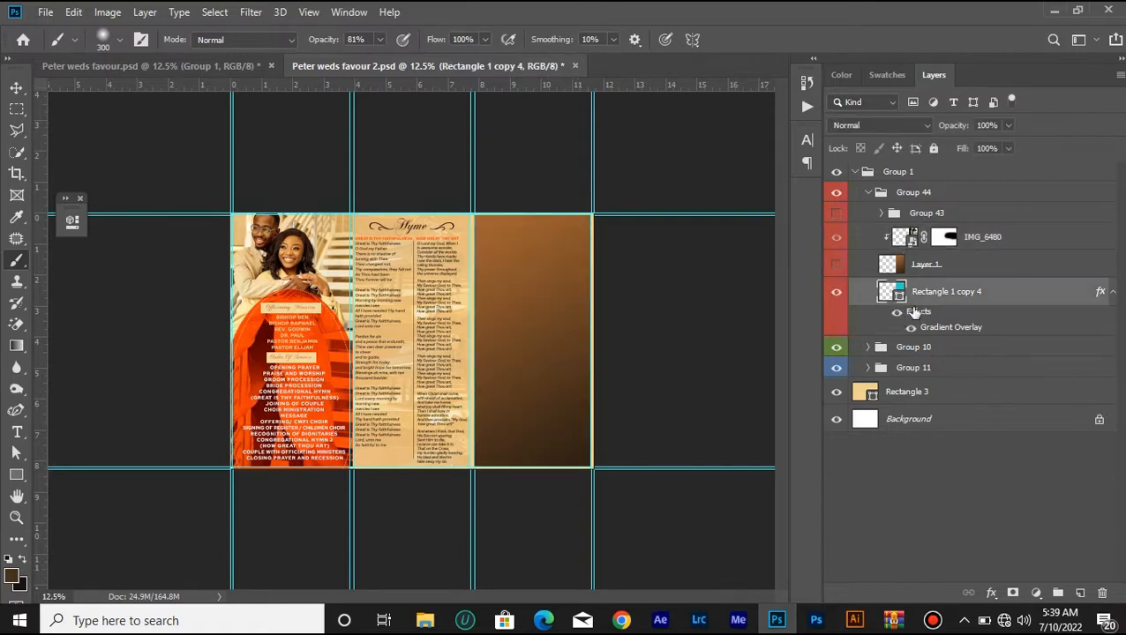
- Release IMG_6480's clipping mask and move the layer directly above Rectangle 1 copy 4
right_click(1038, 237)
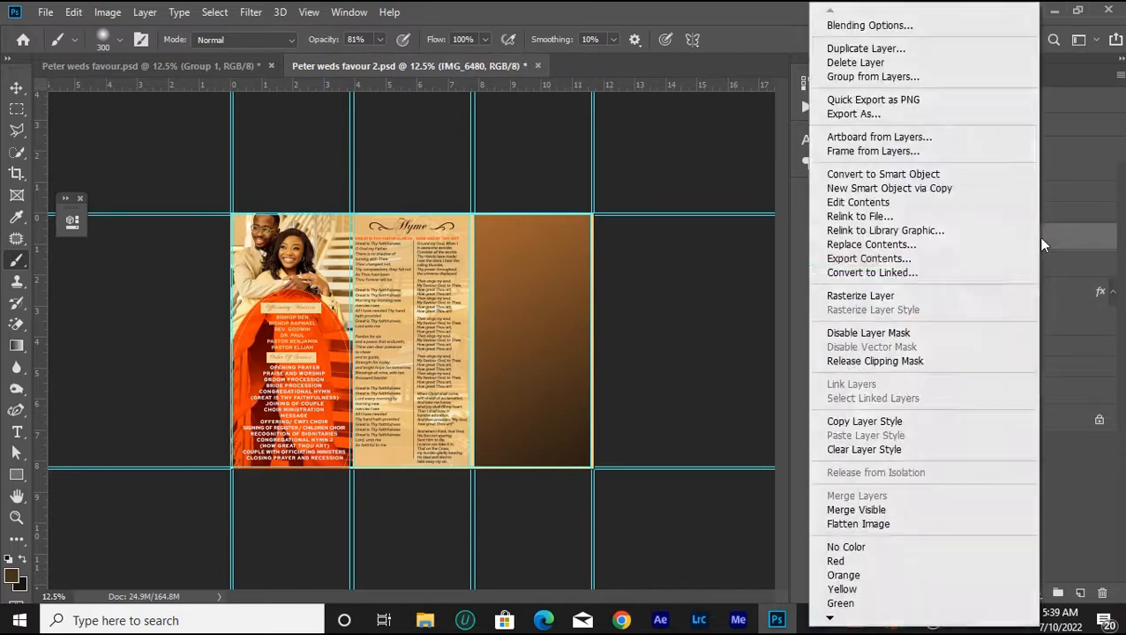
left_click(894, 360)
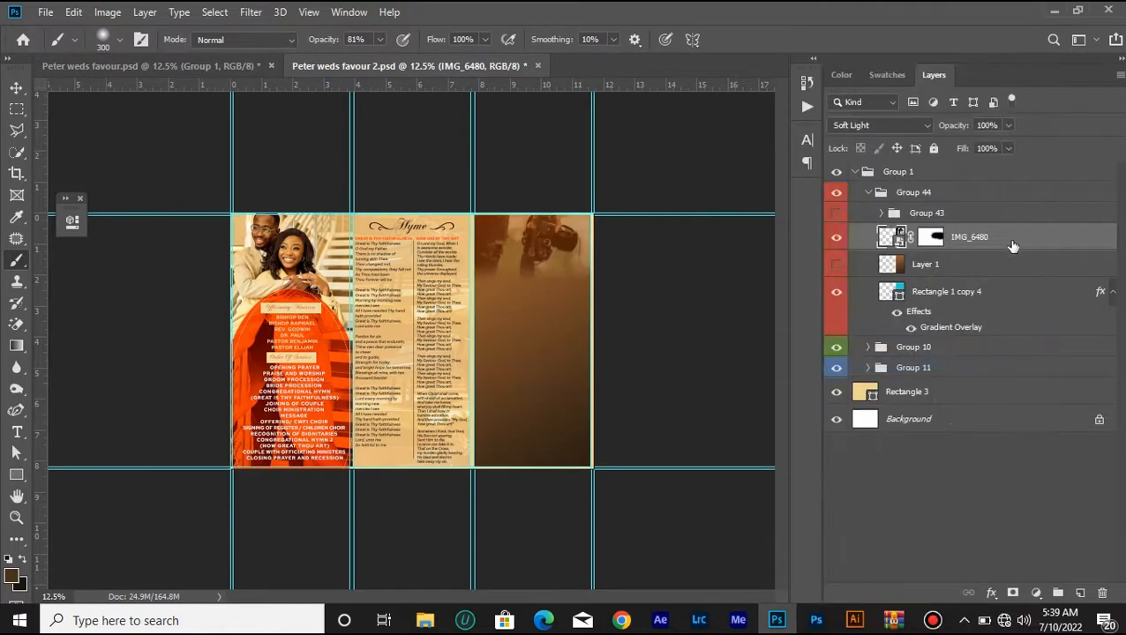
left_click_drag(1013, 246, 1013, 275)
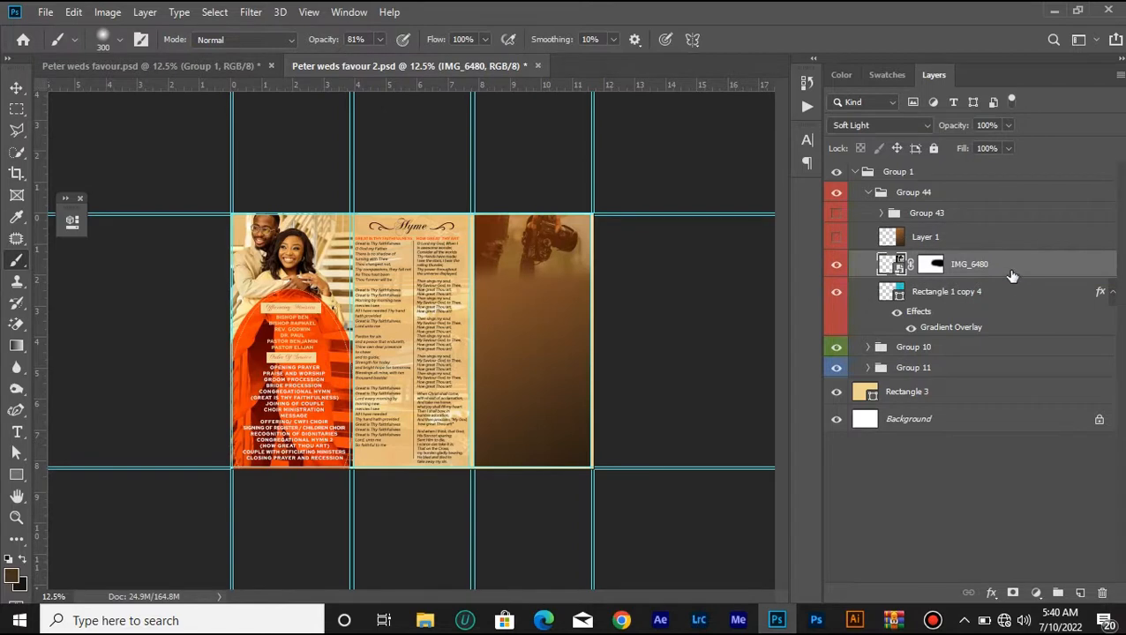
- Try clipping IMG_6480 to Rectangle 1 copy 4, and release the clipping mask
right_click(1011, 277)
left_click(896, 360)
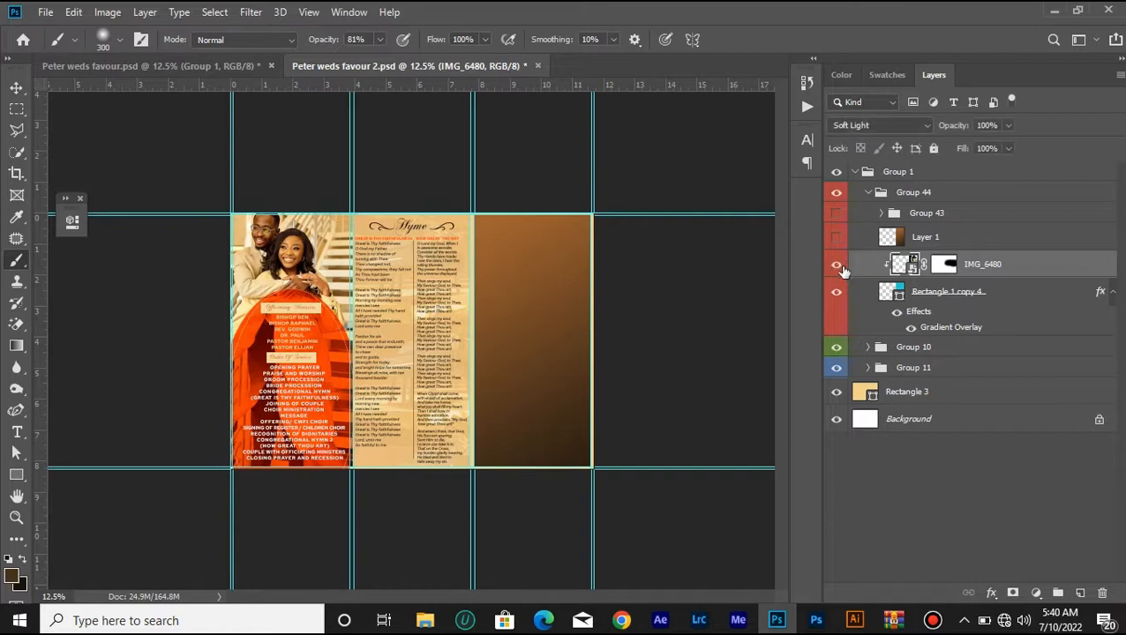
right_click(993, 264)
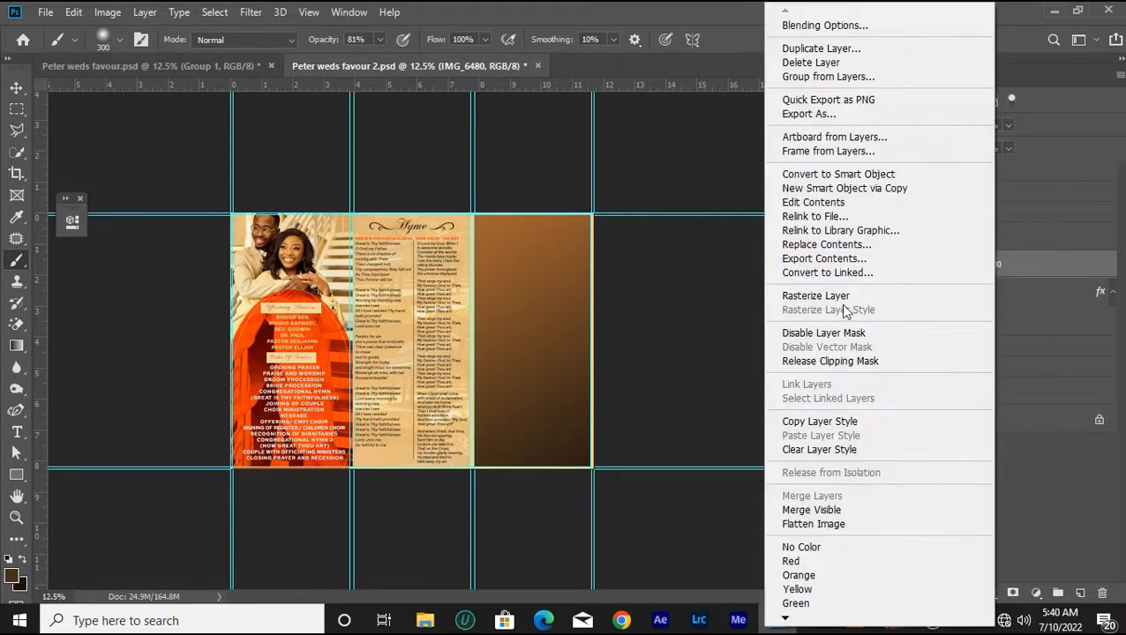
left_click(848, 361)
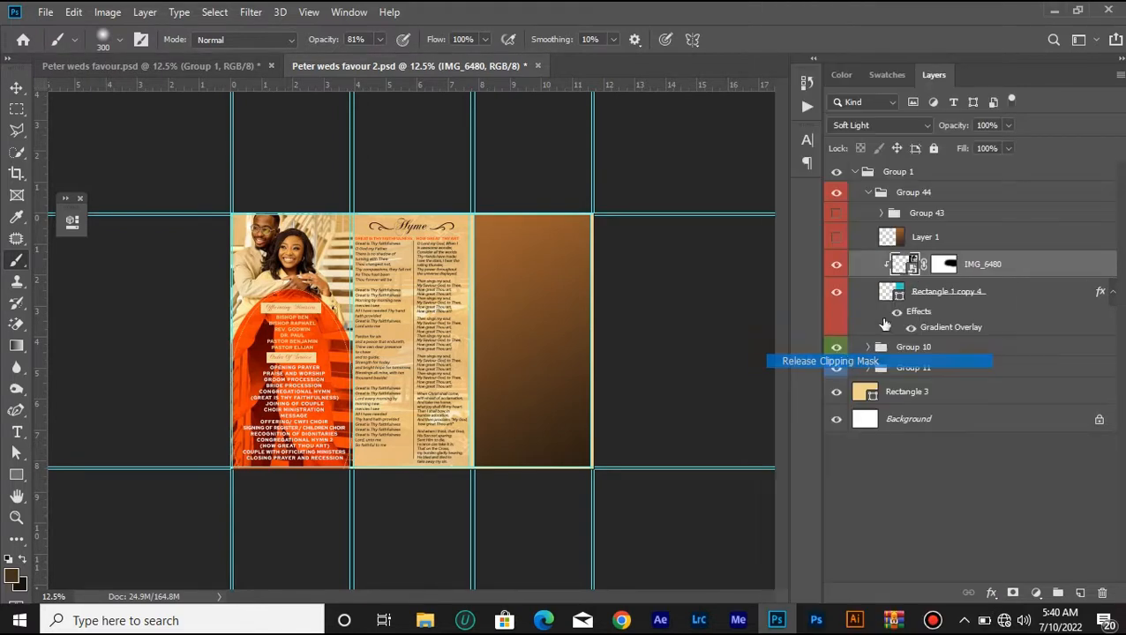
- Add an empty layer above Rectangle 1 copy 4, hide IMG_6480, and merge the new layer with the rectangle
left_click(992, 300)
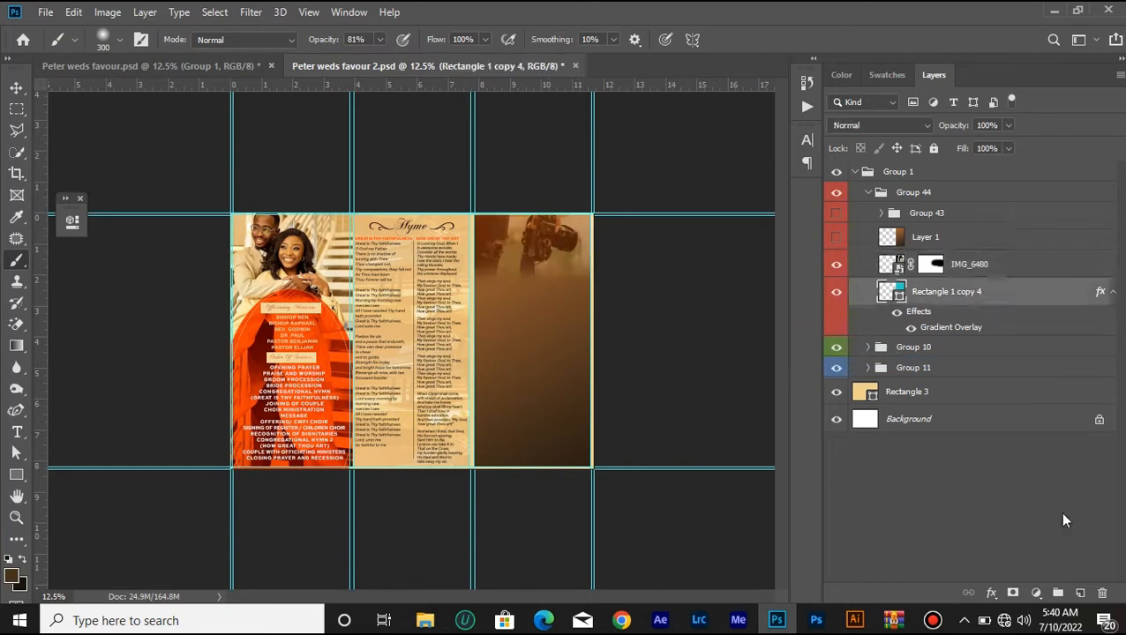
left_click(1079, 594)
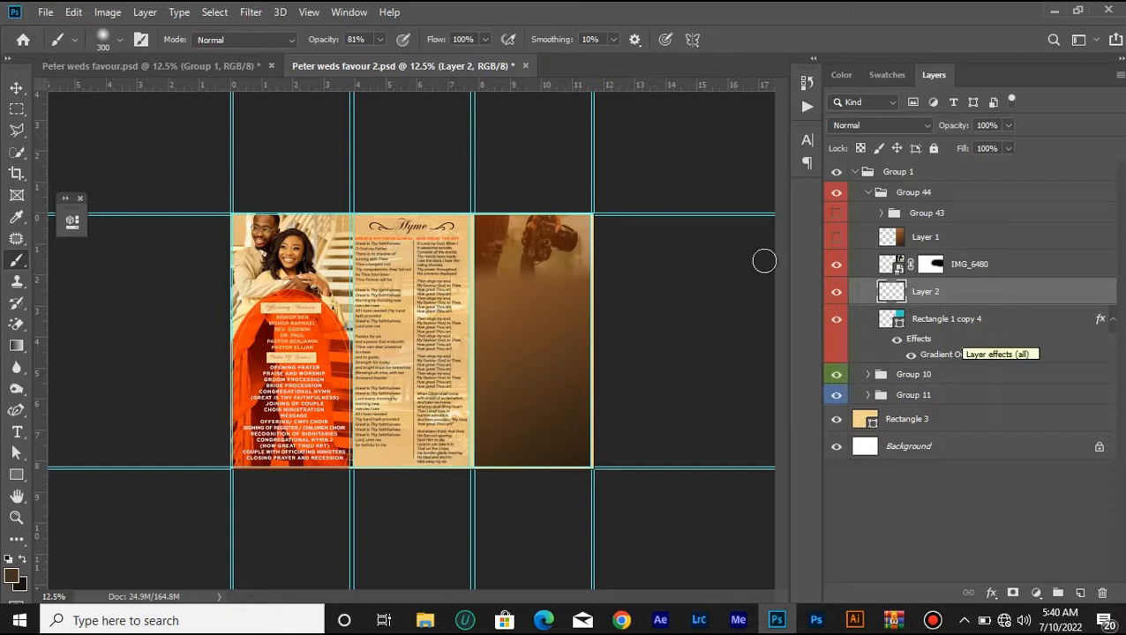
left_click(836, 265)
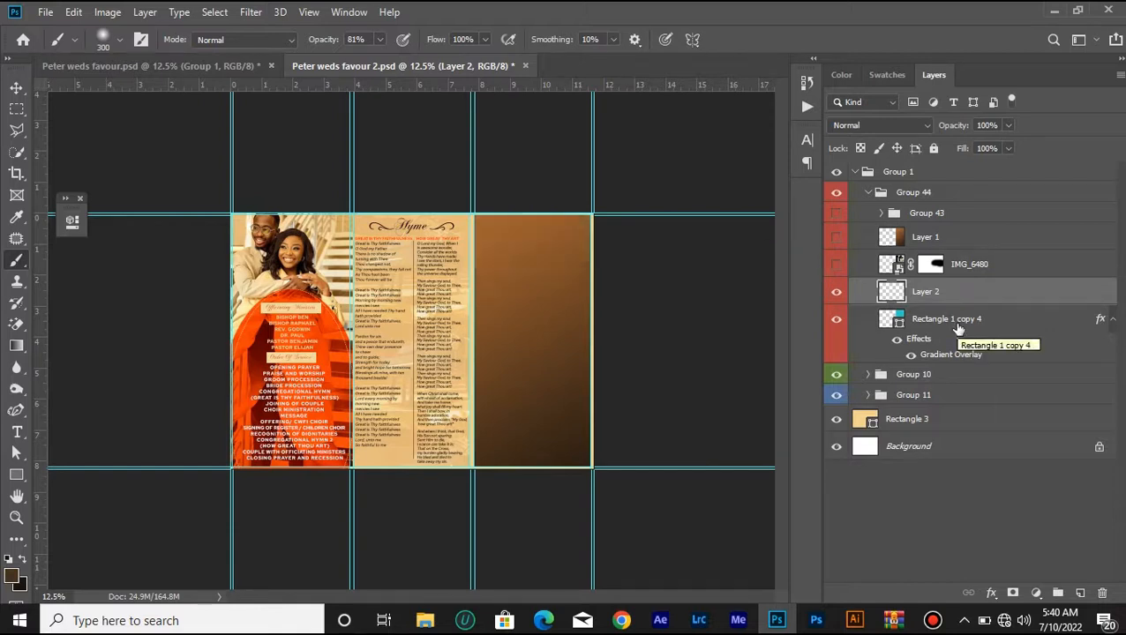
left_click(958, 327, "ctrl")
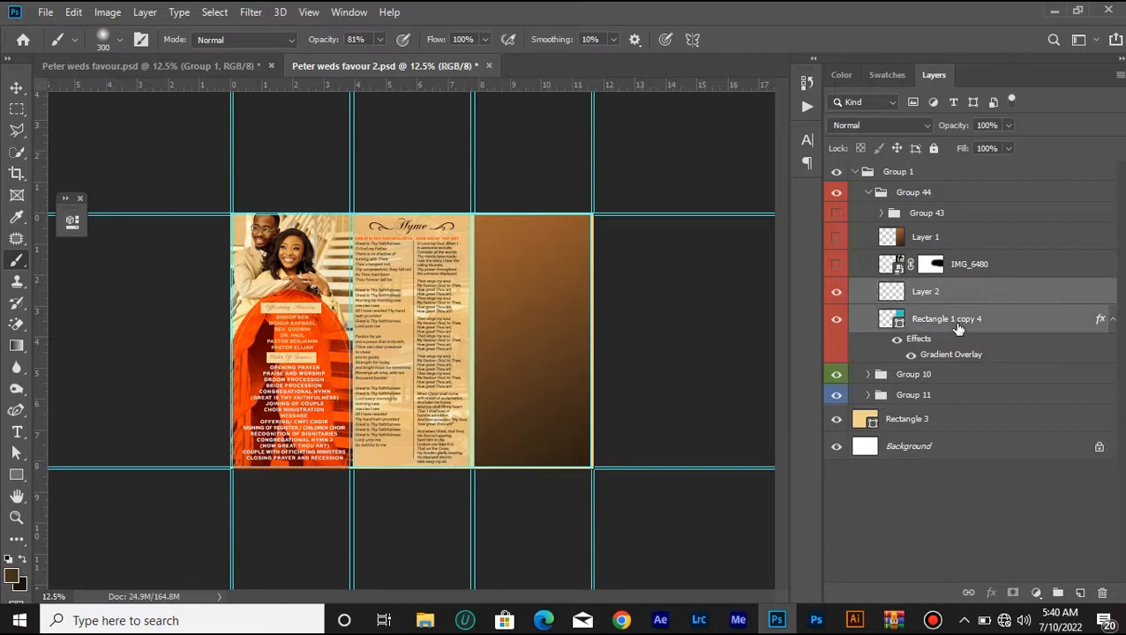
key("ctrl+e")
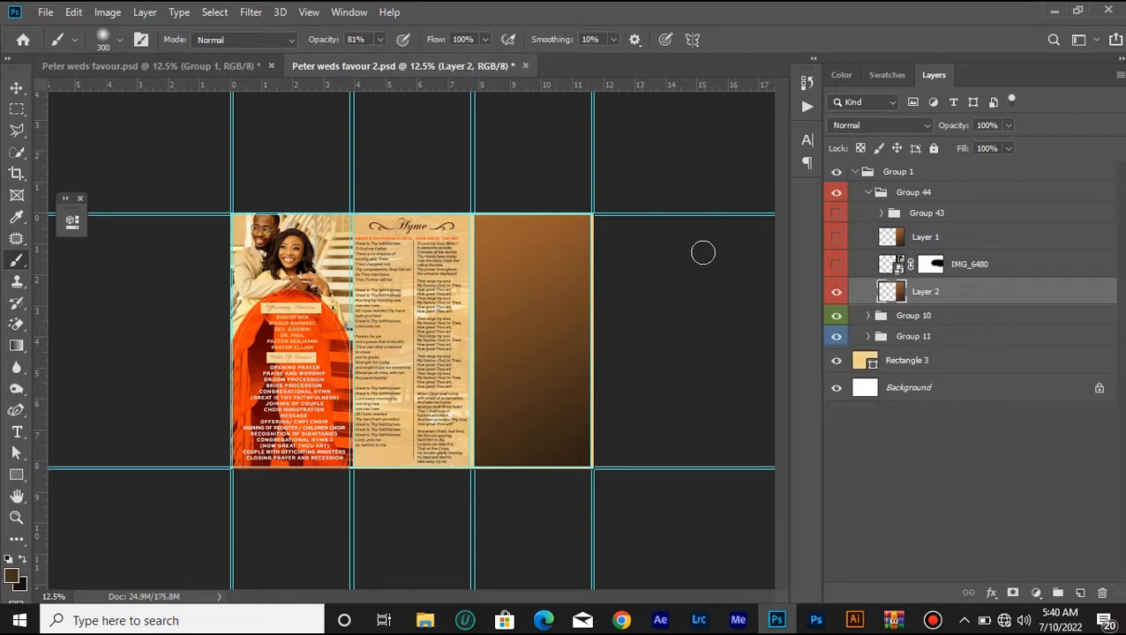
- Show IMG_6480 again and clip it to the merged gradient layer
left_click(836, 292)
left_click(836, 291)
left_click(837, 264)
right_click(1032, 264)
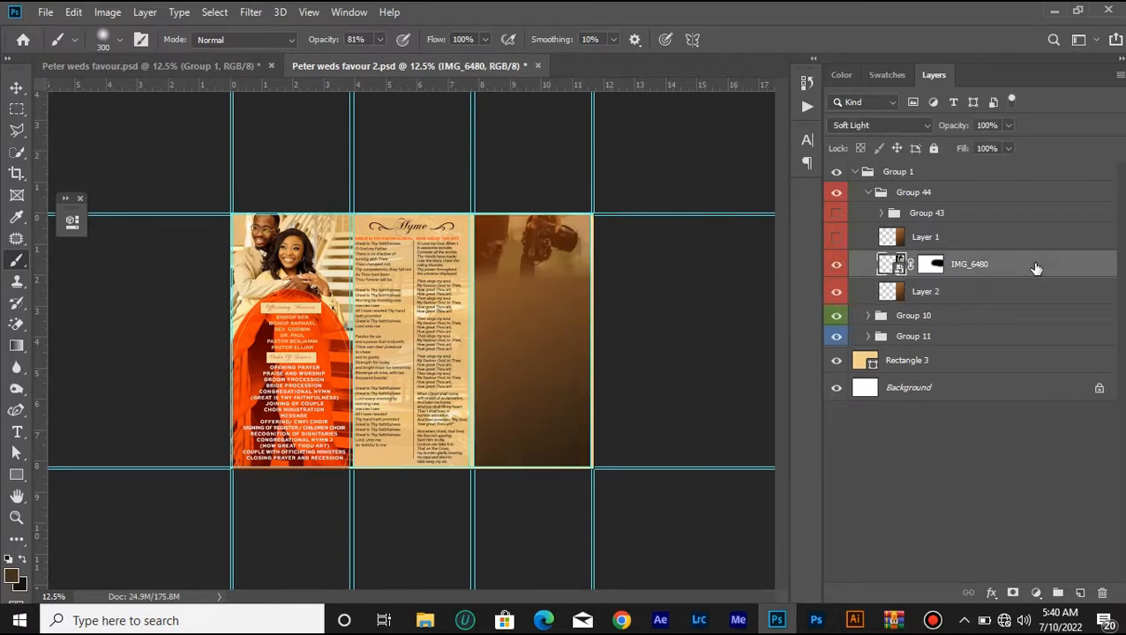
left_click(867, 361)
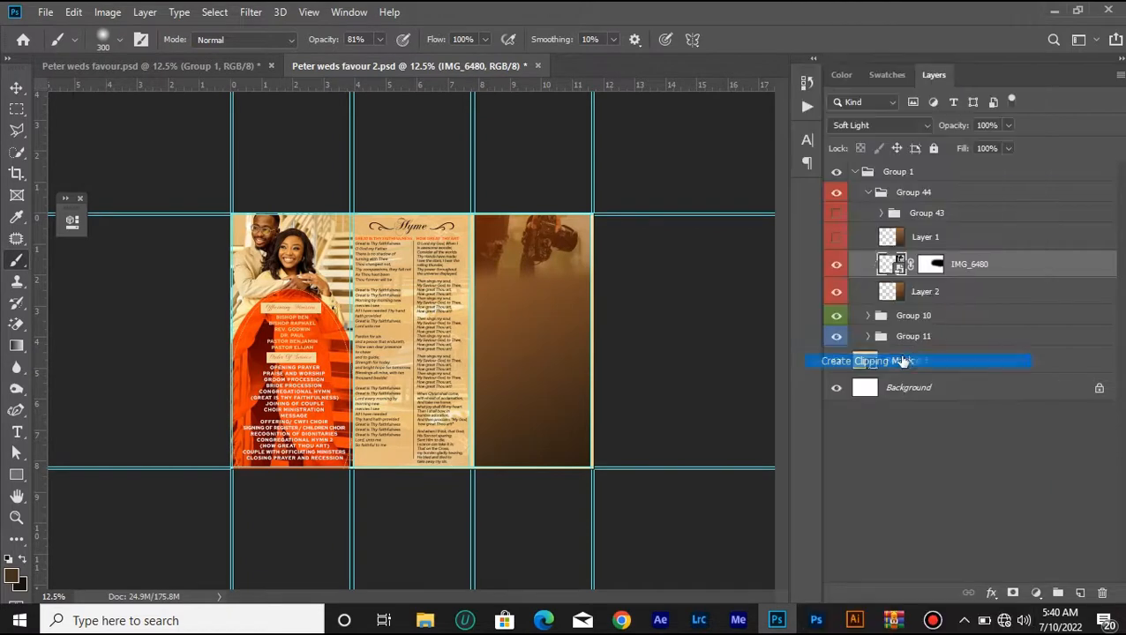
- Toggle IMG_6480's visibility repeatedly to compare the merged gradient panel with and without the blended camera image
left_click(836, 265)
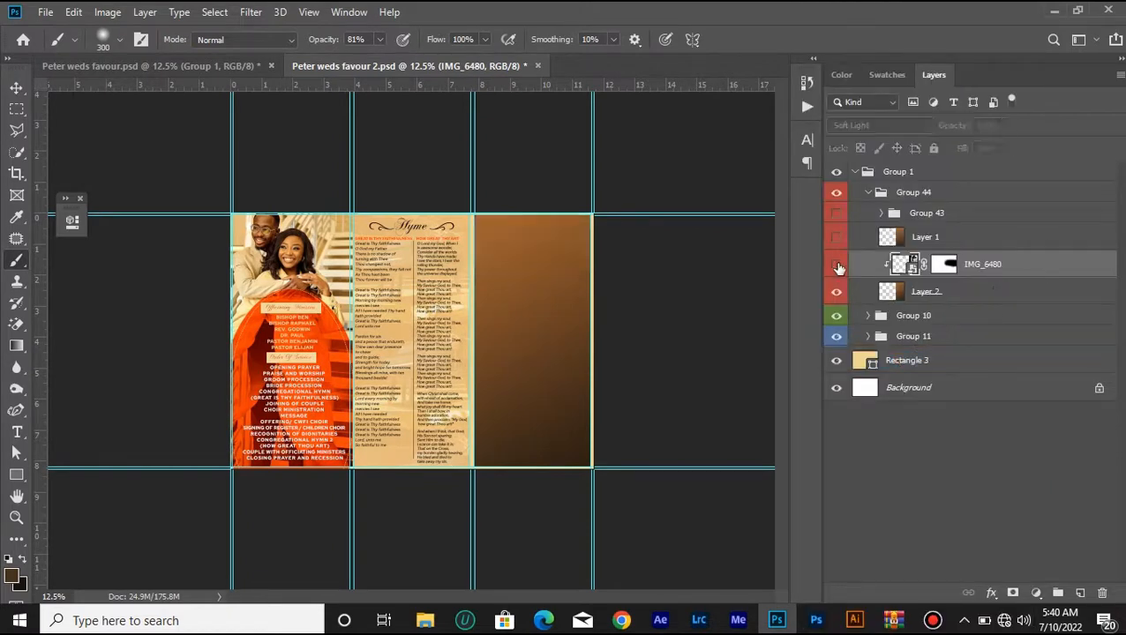
left_click(837, 265)
left_click(837, 264)
left_click(837, 265)
left_click(837, 265)
left_click(837, 265)
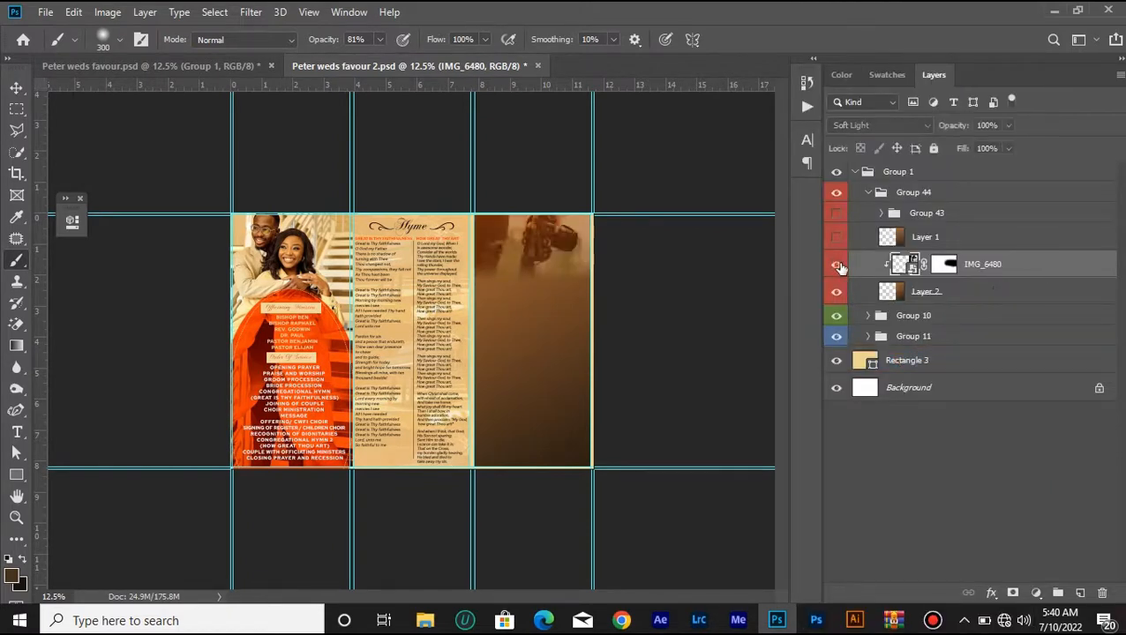
left_click(837, 265)
left_click(837, 265)
left_click(836, 265)
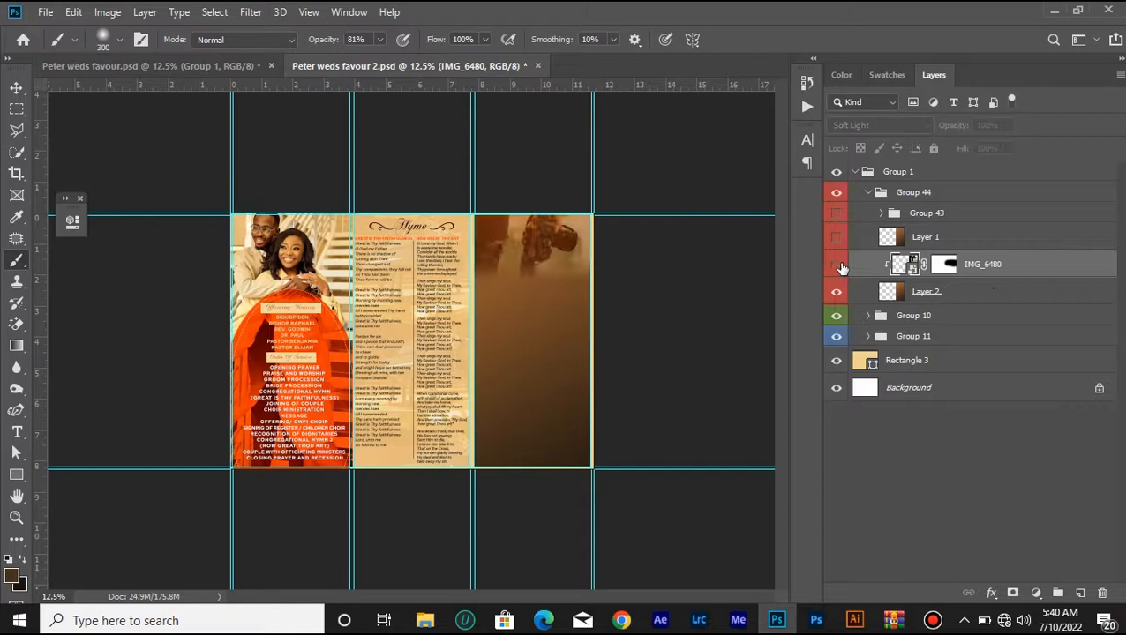
left_click(836, 265)
left_click(837, 265)
left_click(836, 265)
left_click(837, 265)
left_click(837, 264)
left_click(837, 265)
left_click(836, 265)
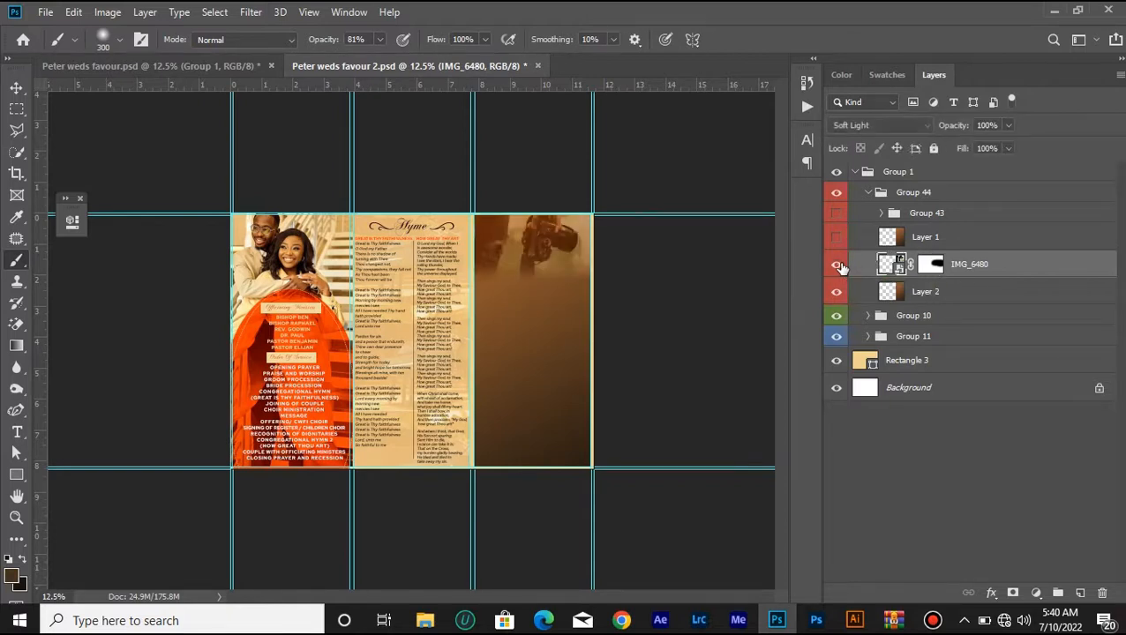
- Undo the layer merge and reordering, restoring IMG_6480 clipped to the visible Layer 1 in Soft Light mode
key("ctrl+z")
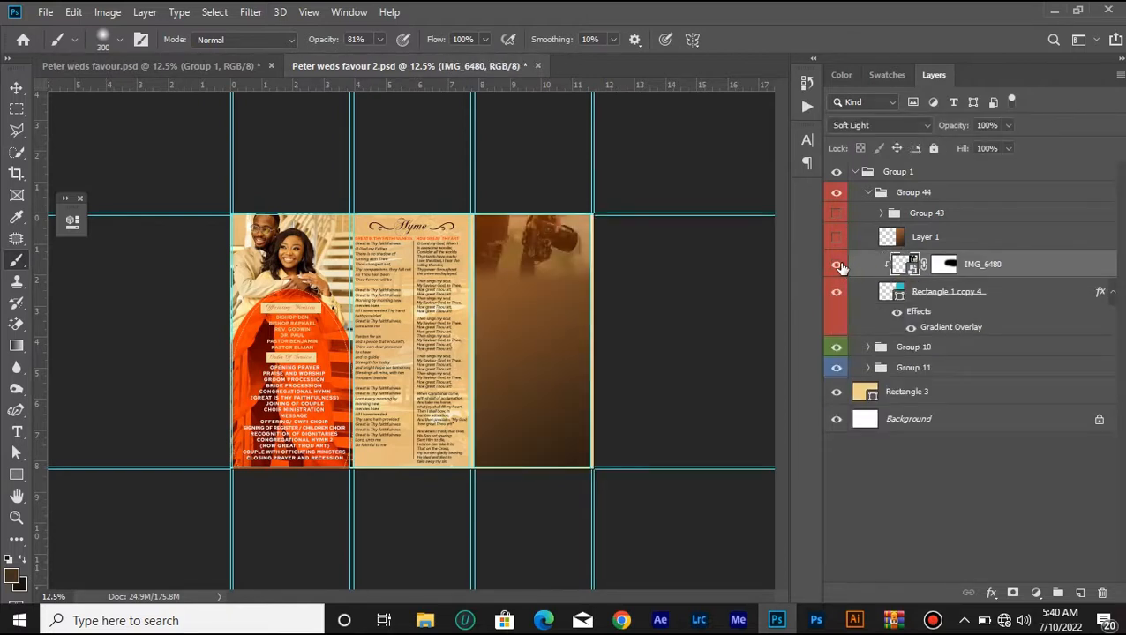
left_click(836, 265)
left_click(837, 264)
key("ctrl+]")
key("ctrl+alt+g")
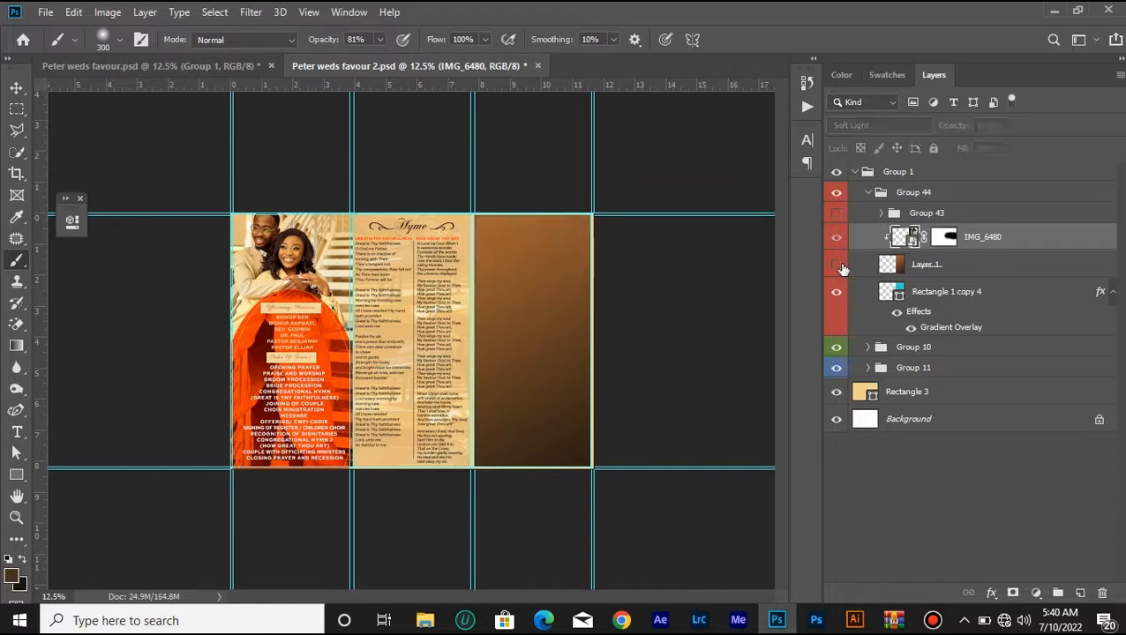
left_click(837, 265)
left_click(841, 267)
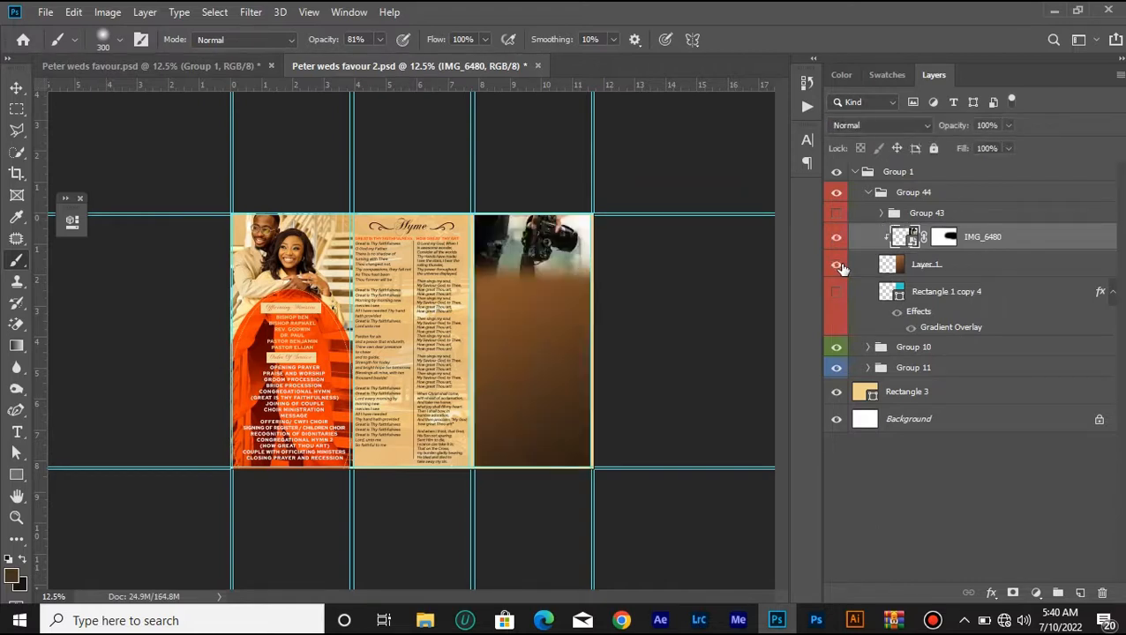
left_click(841, 266)
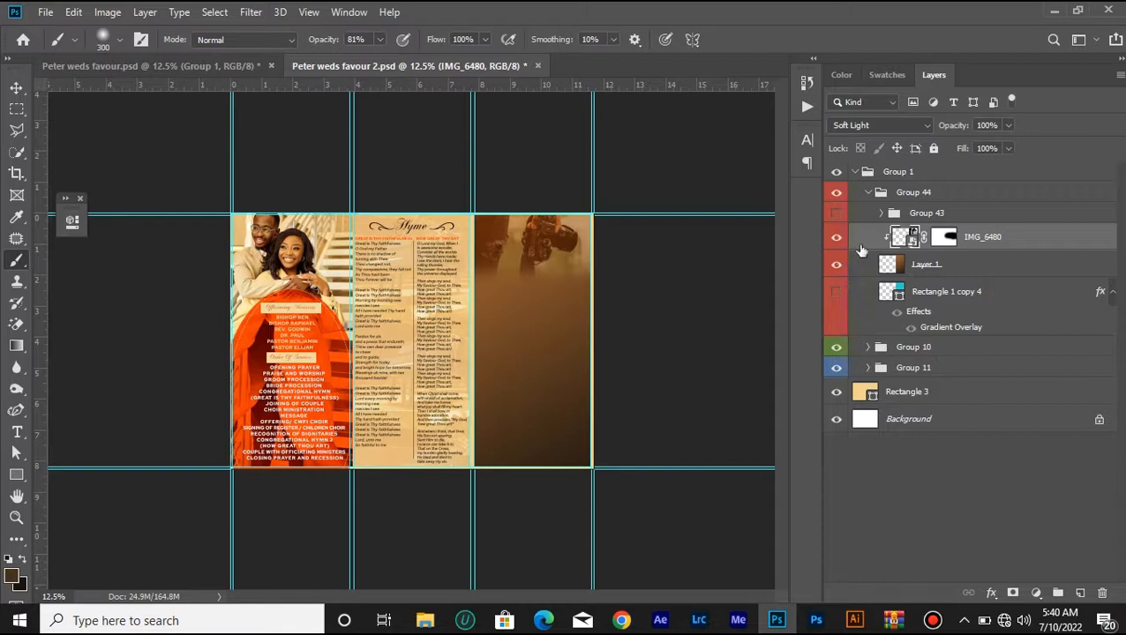
- Show Group 43 above the camera image and expand it to list its nested groups and text layer
left_click(838, 293)
left_click(839, 214)
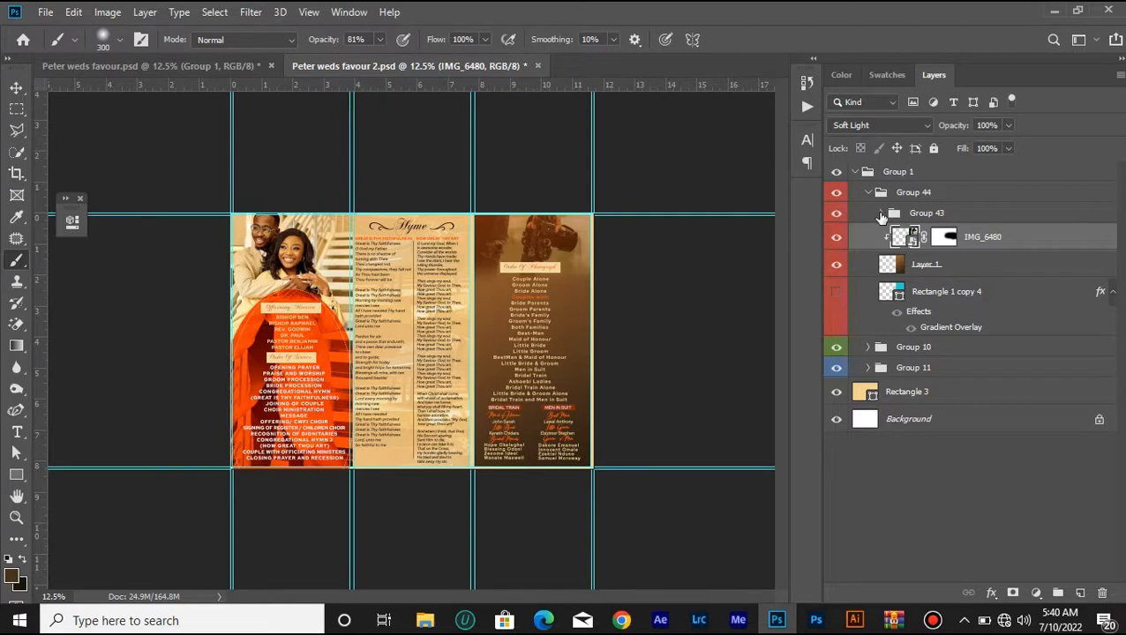
left_click(881, 213)
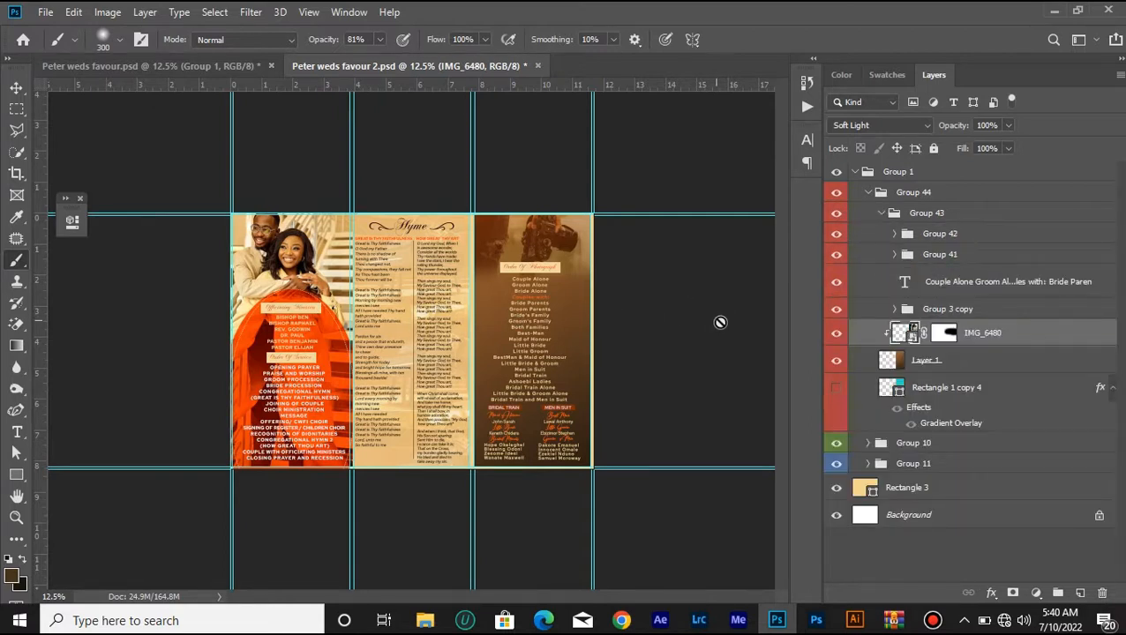
- Examine the text and layout of the Officiating Ministers, Hyme and Order Of Photograph panels up close
key("ctrl+plus")
scroll(720, 353, "up", 5)
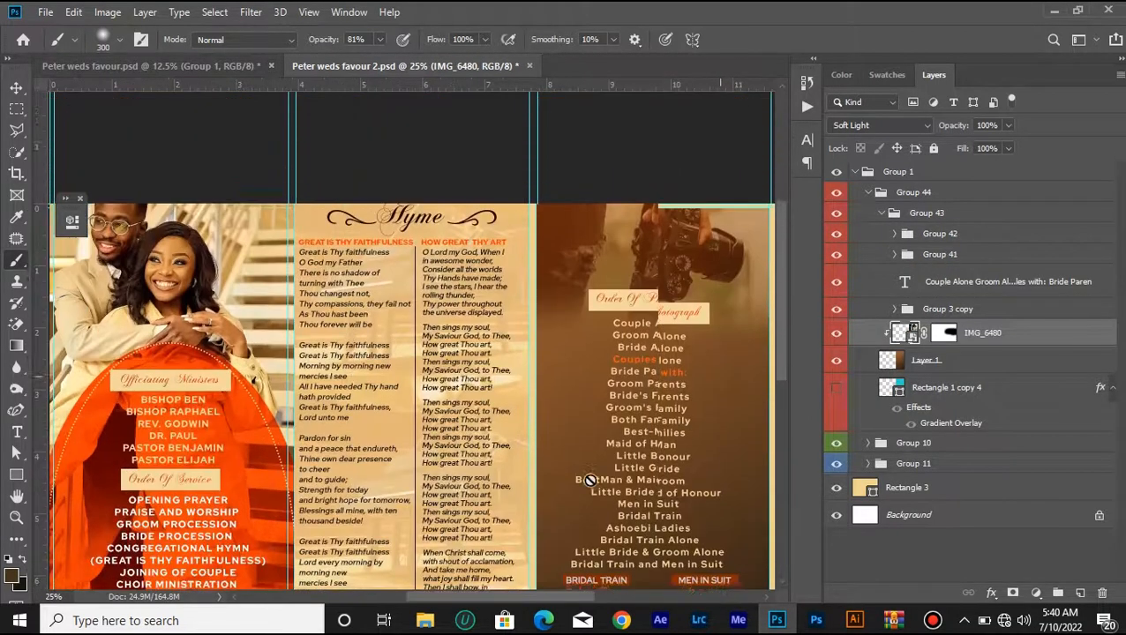
left_click_drag(538, 599, 569, 604)
scroll(573, 503, "down", 5)
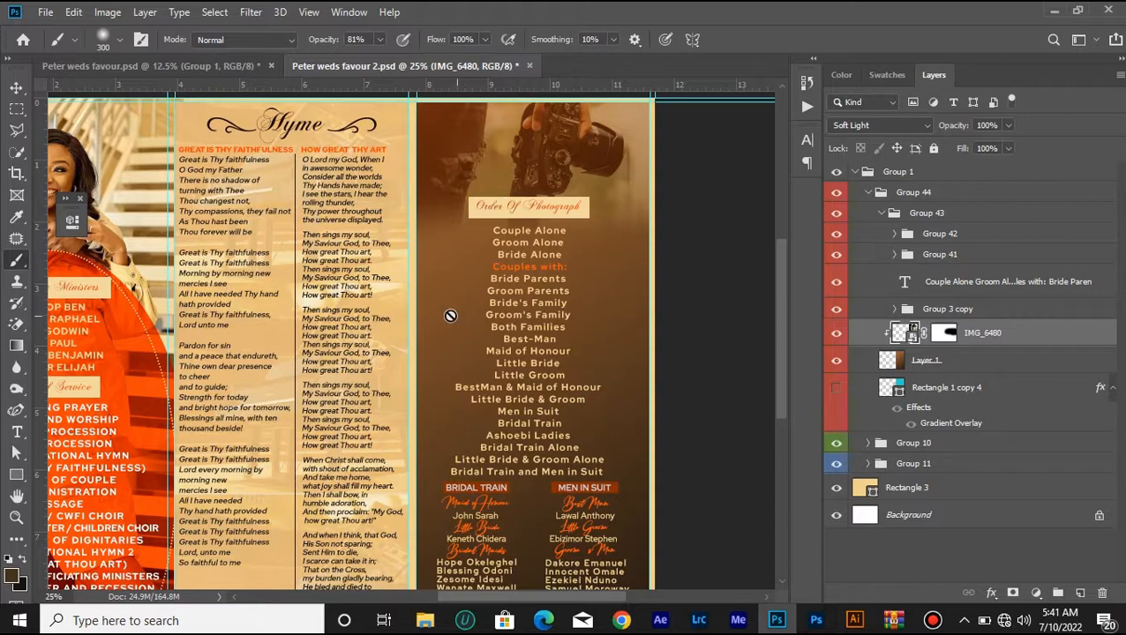
scroll(449, 315, "up", 2)
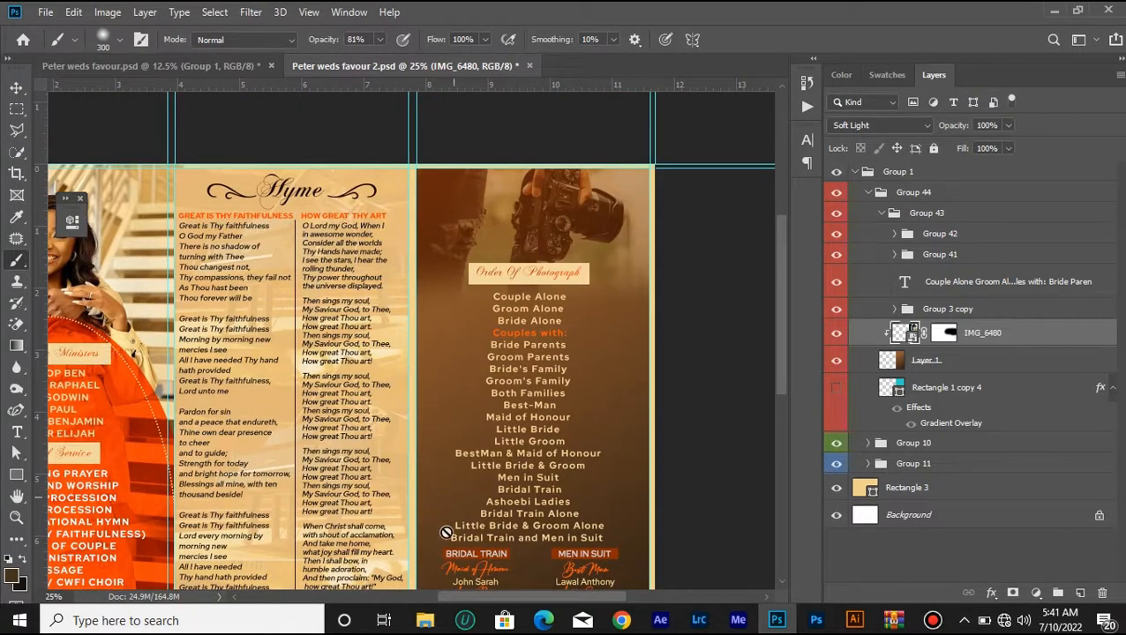
left_click_drag(468, 606, 427, 581)
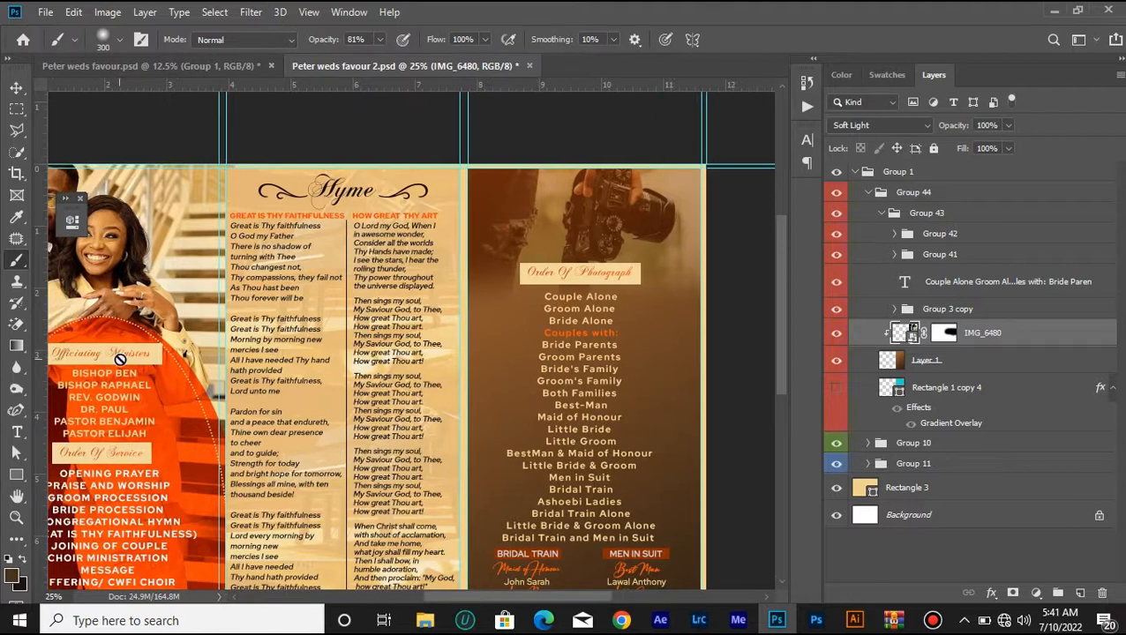
scroll(586, 311, "down", 2)
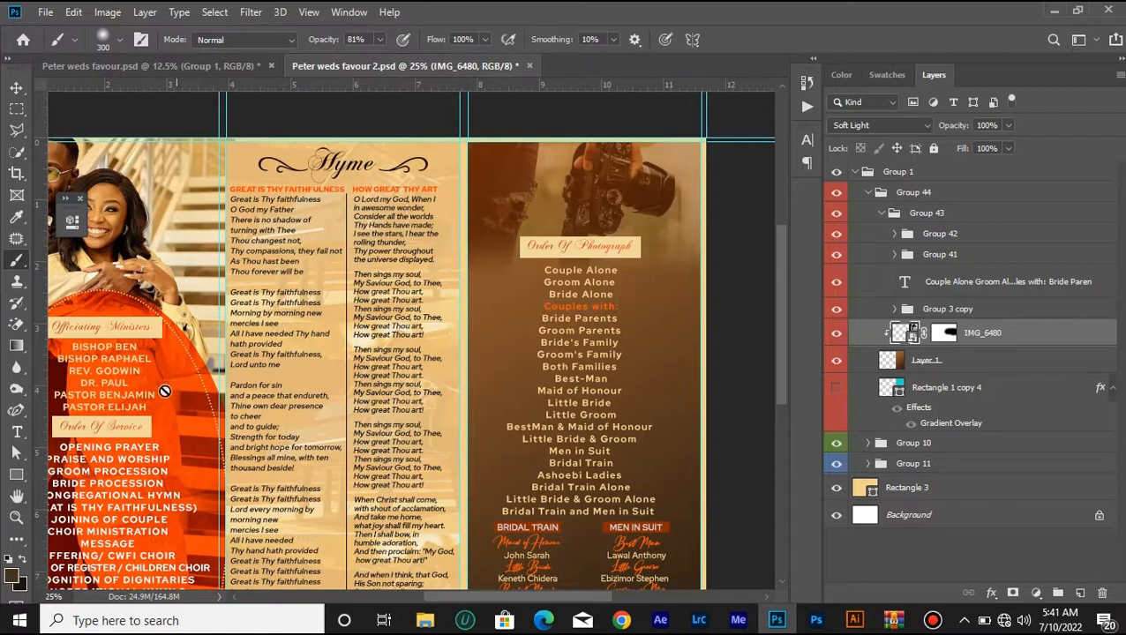
scroll(557, 405, "down", 2)
scroll(565, 410, "down", 3)
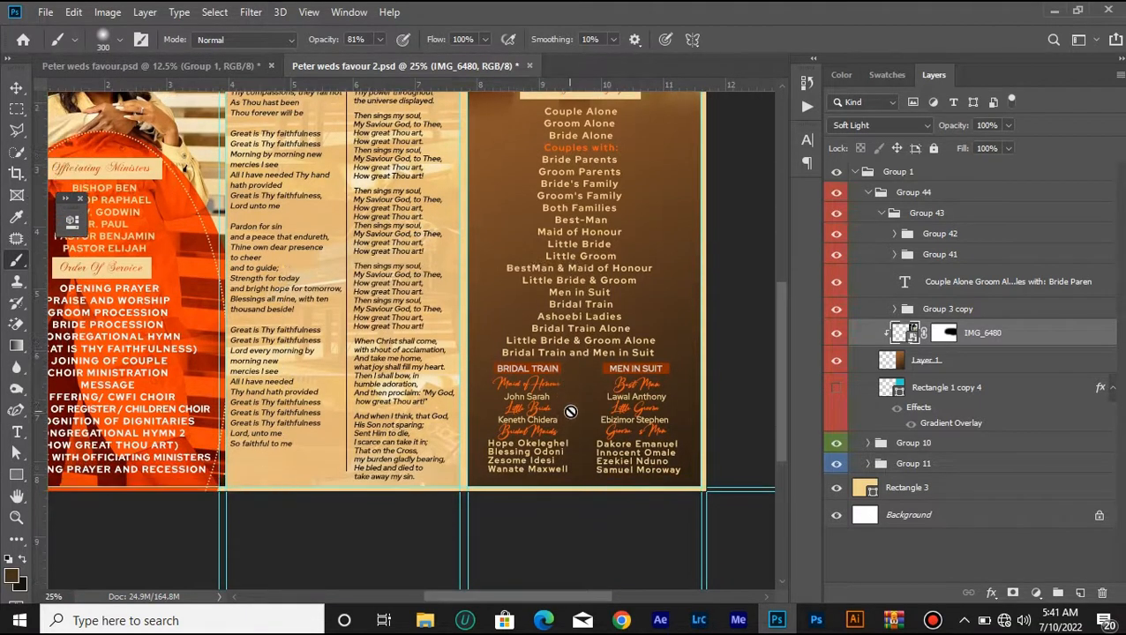
scroll(606, 231, "up", 1)
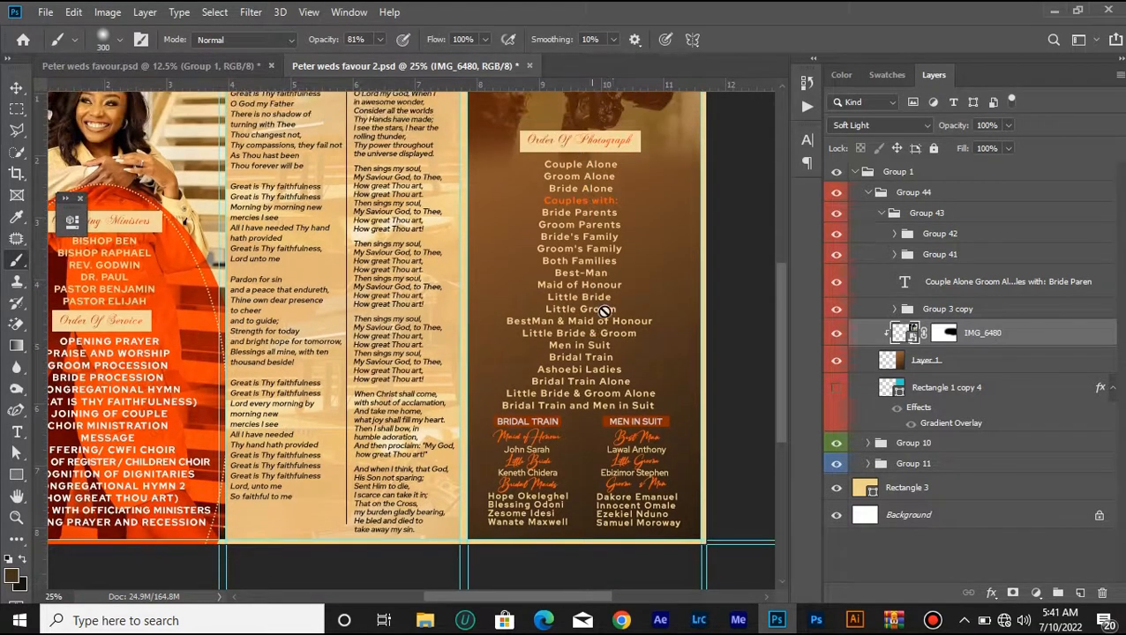
- Align the horizontal centres of the photograph list text layer and Rectangle 1 copy 4
left_click(17, 88)
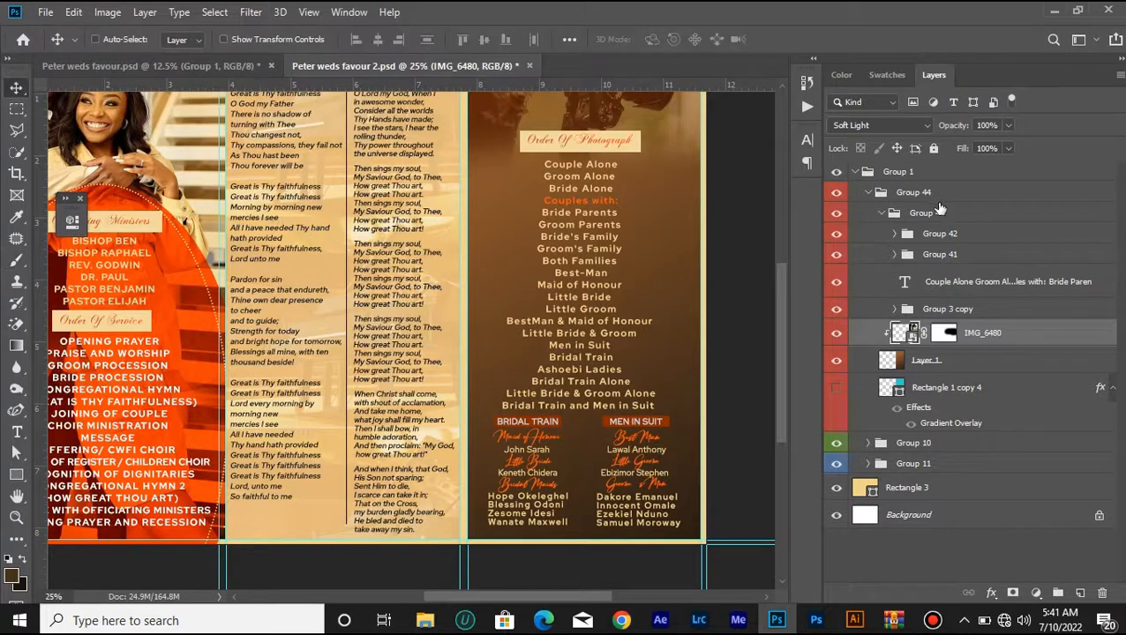
left_click(971, 282)
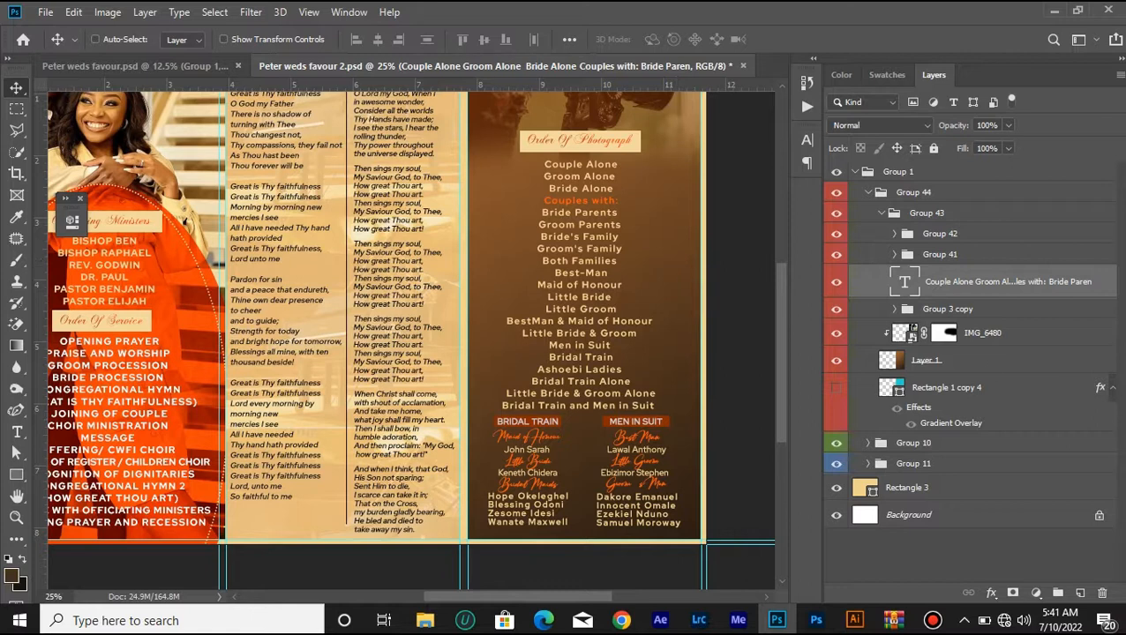
key("ctrl")
left_click(977, 389)
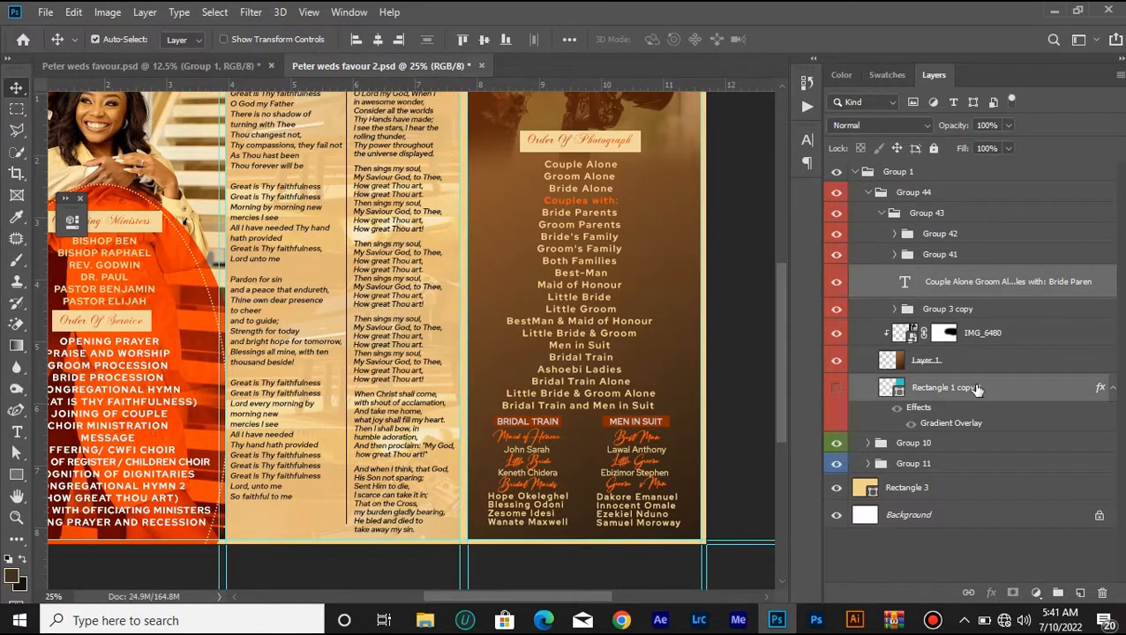
left_click(377, 44)
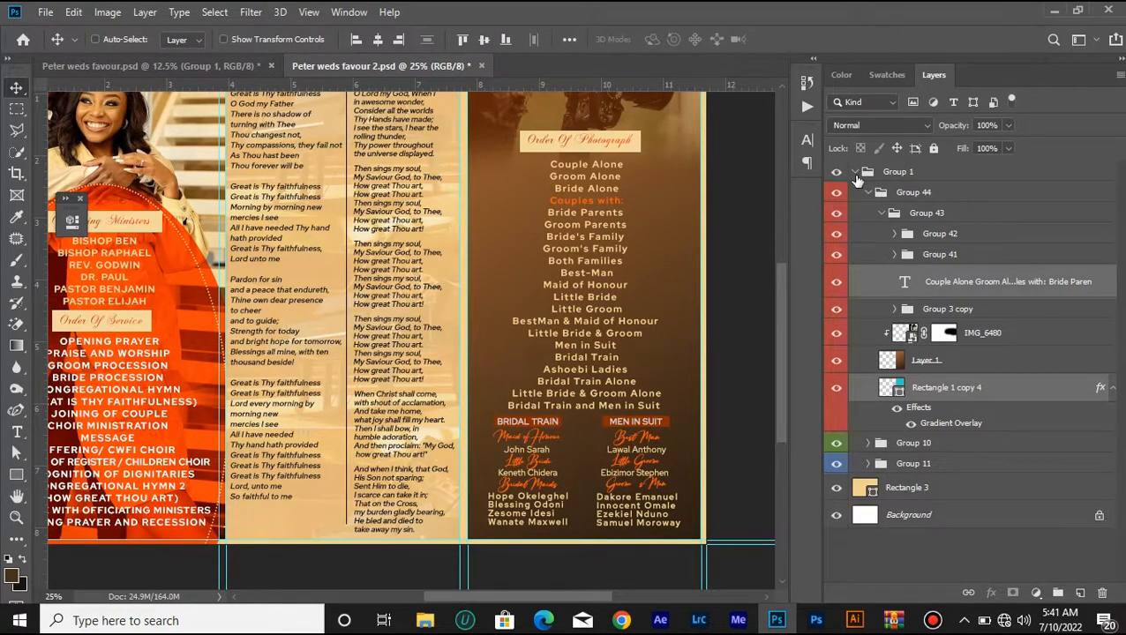
- Compare the full pages of Peter weds favour.psd and Peter weds favour 2.psd, and collapse Group 44 in the second document
key("ctrl+minus")
key("ctrl+minus")
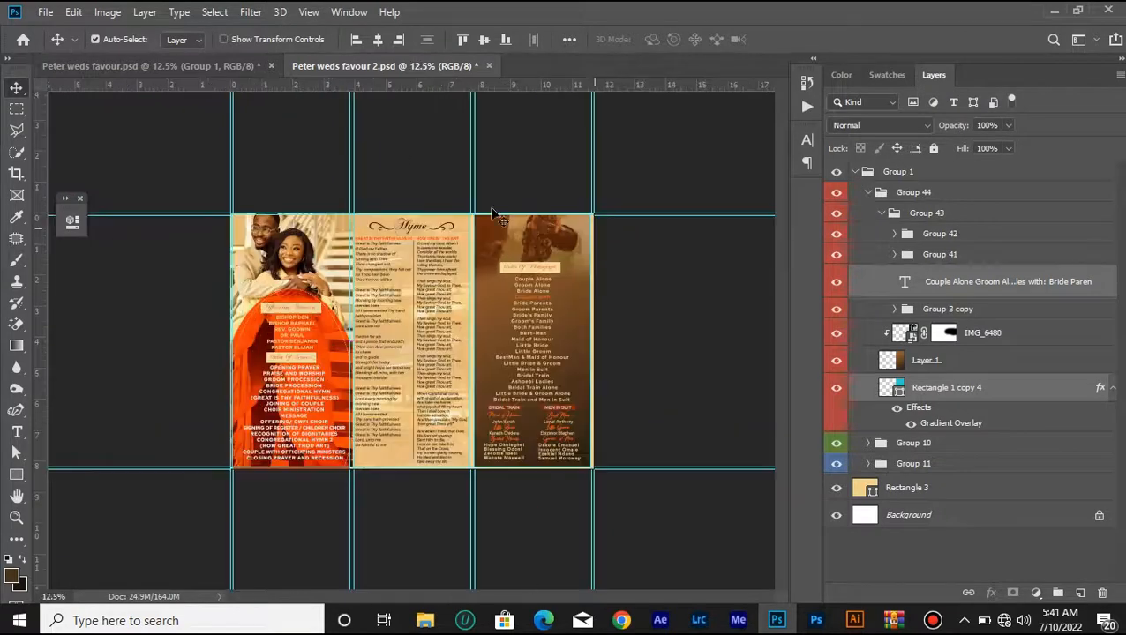
left_click(236, 67)
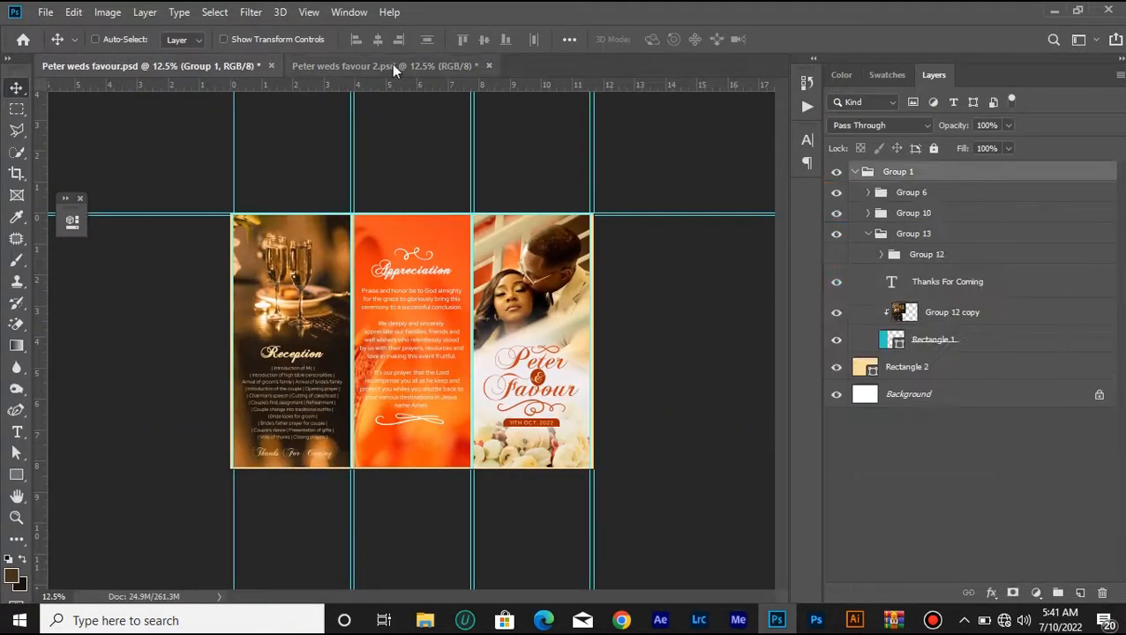
left_click(446, 71)
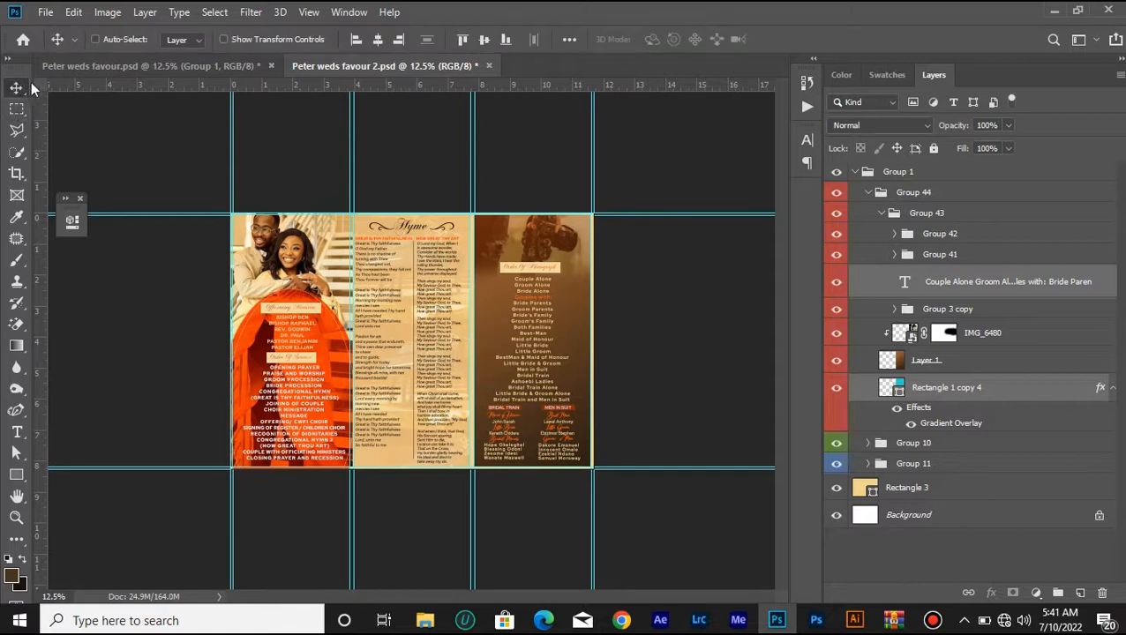
left_click(232, 71)
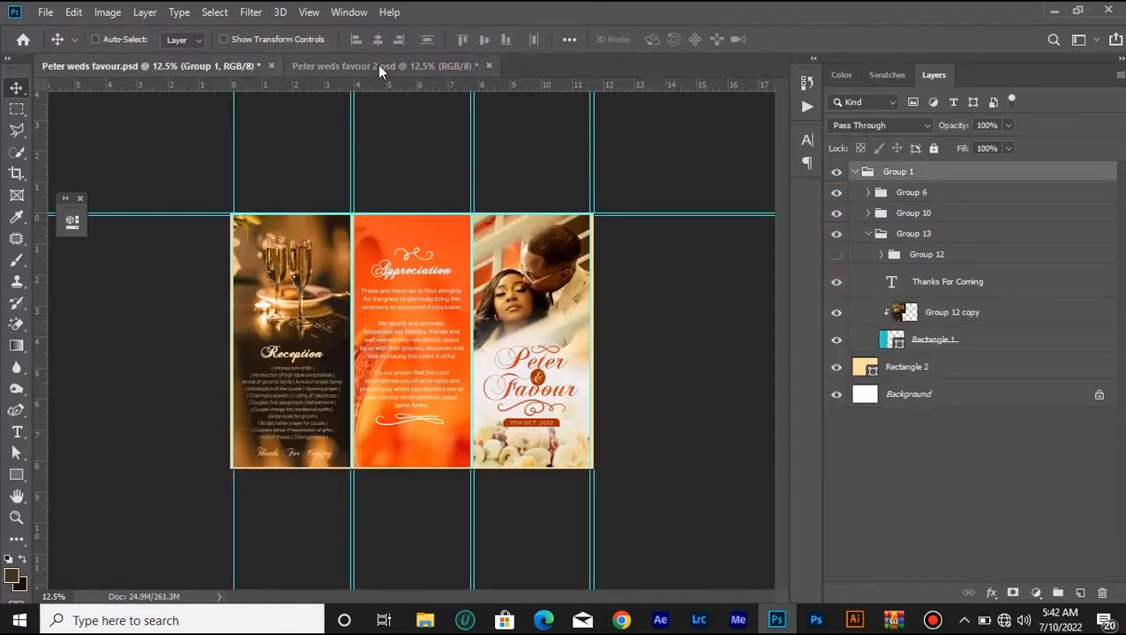
left_click(367, 69)
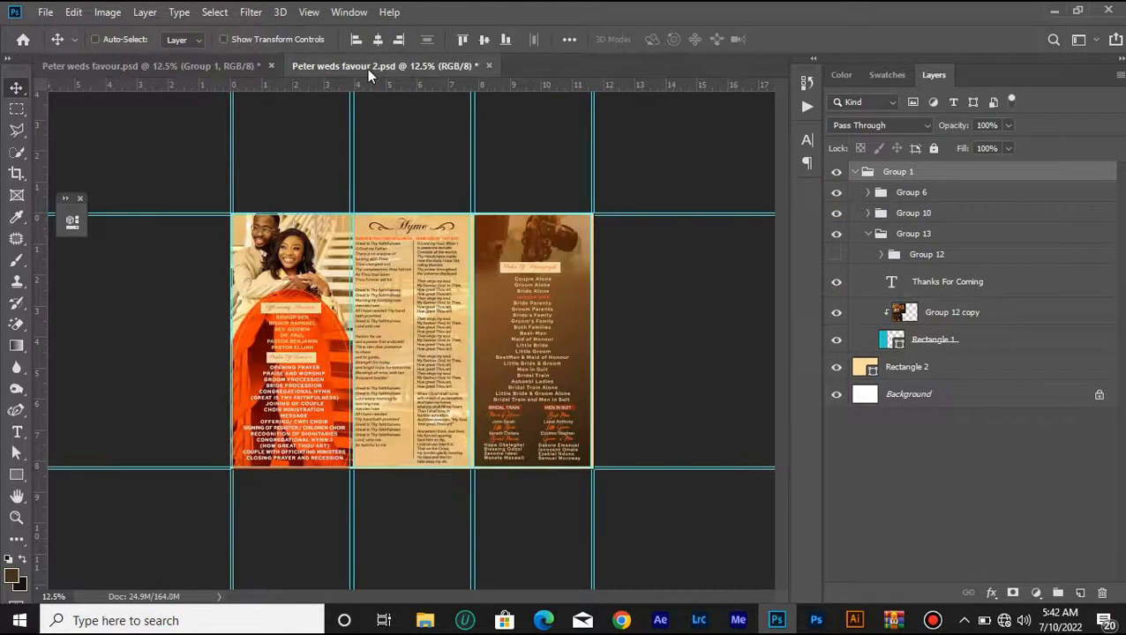
left_click(234, 66)
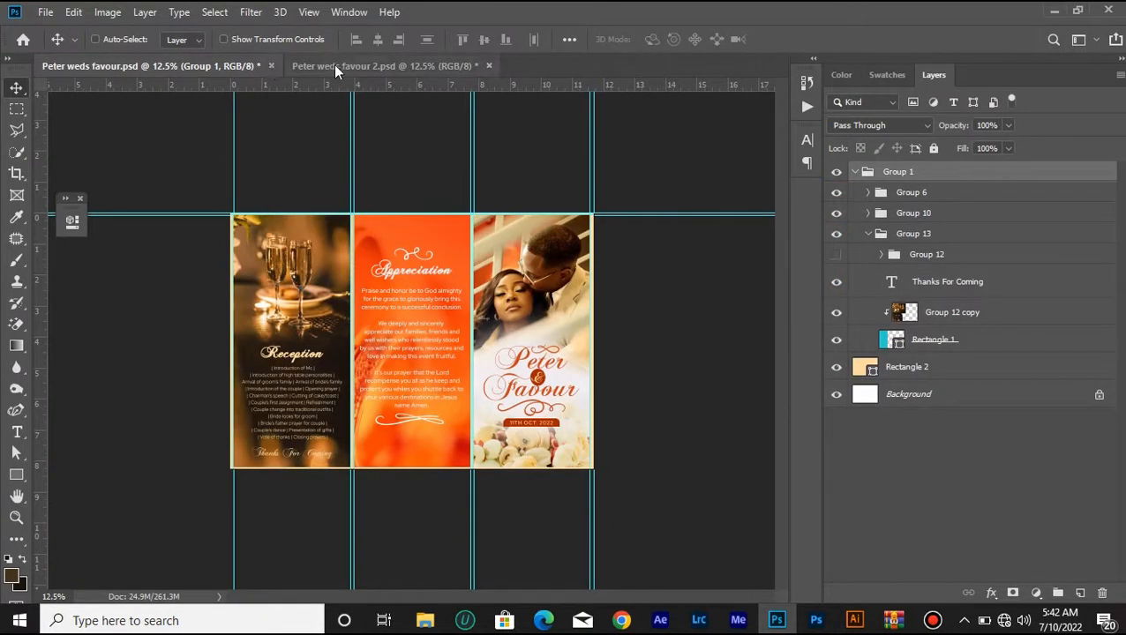
left_click(334, 66)
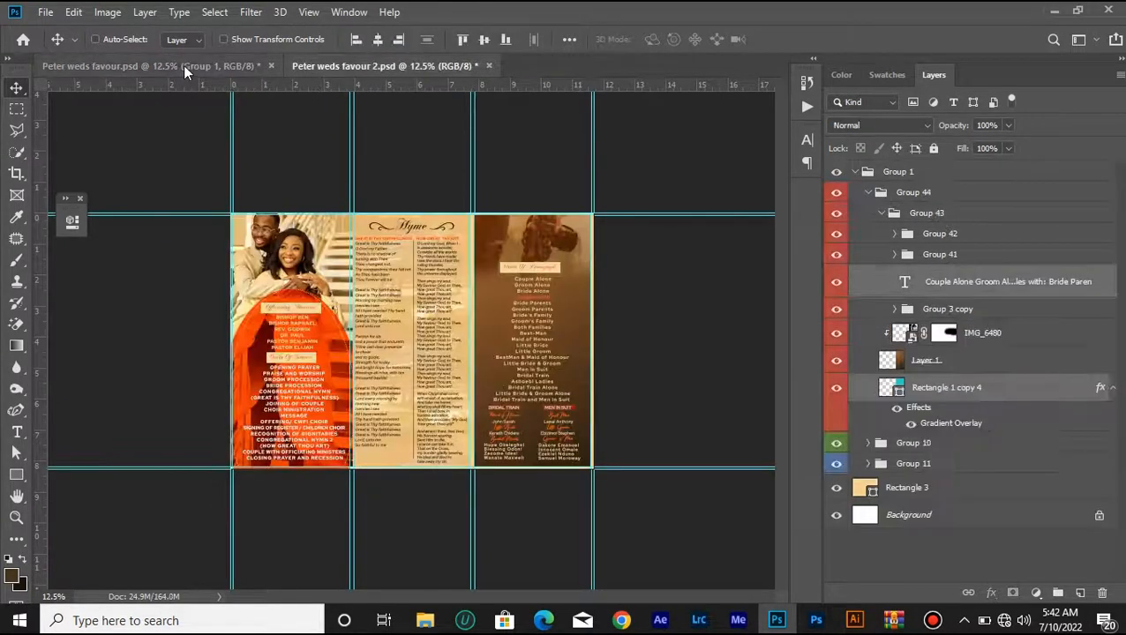
left_click(183, 65)
left_click(338, 67)
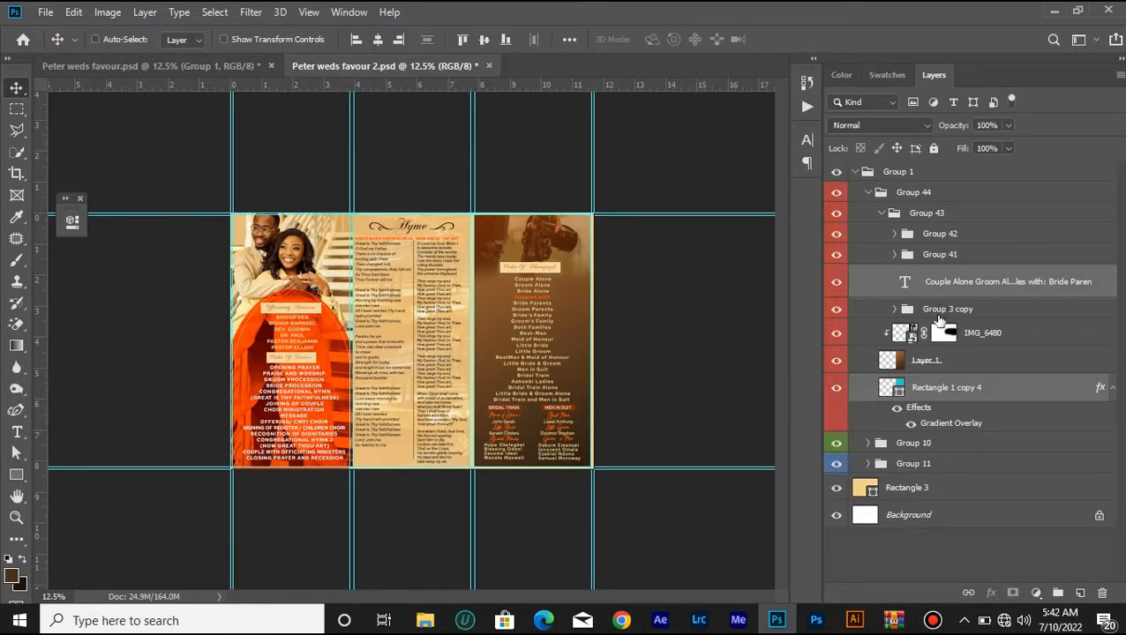
left_click(869, 194)
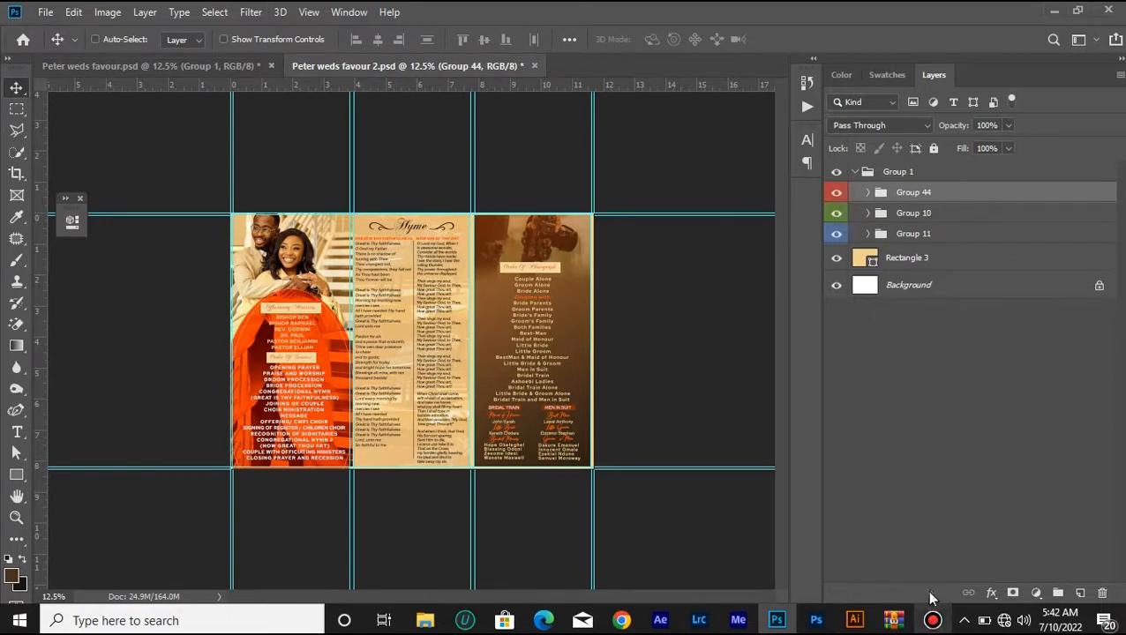
left_click(932, 620)
left_click(793, 162)
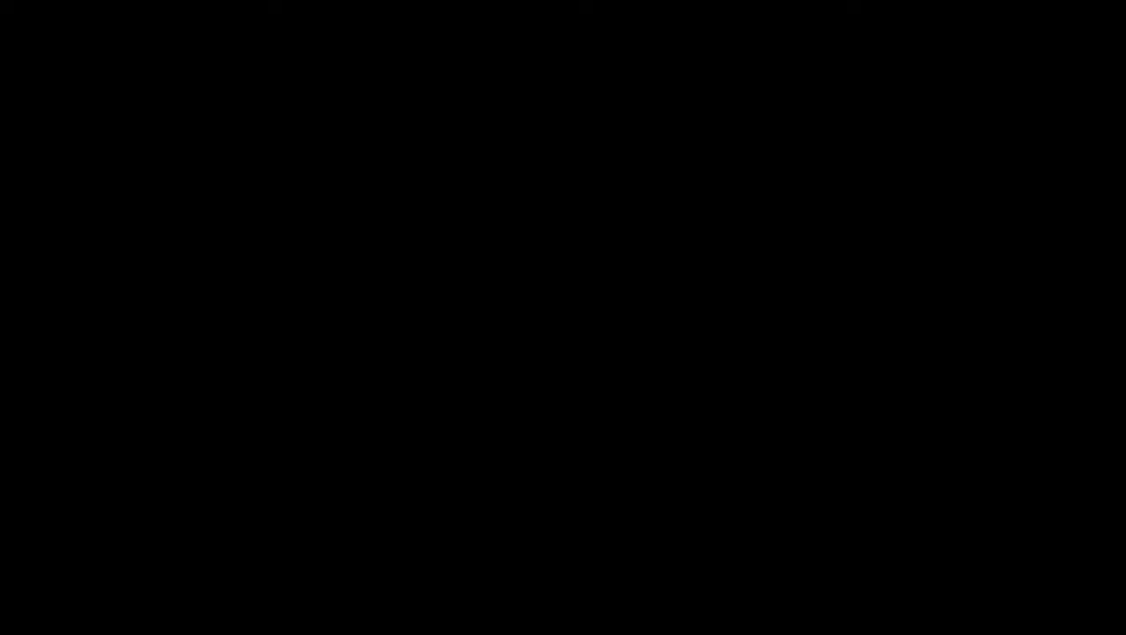